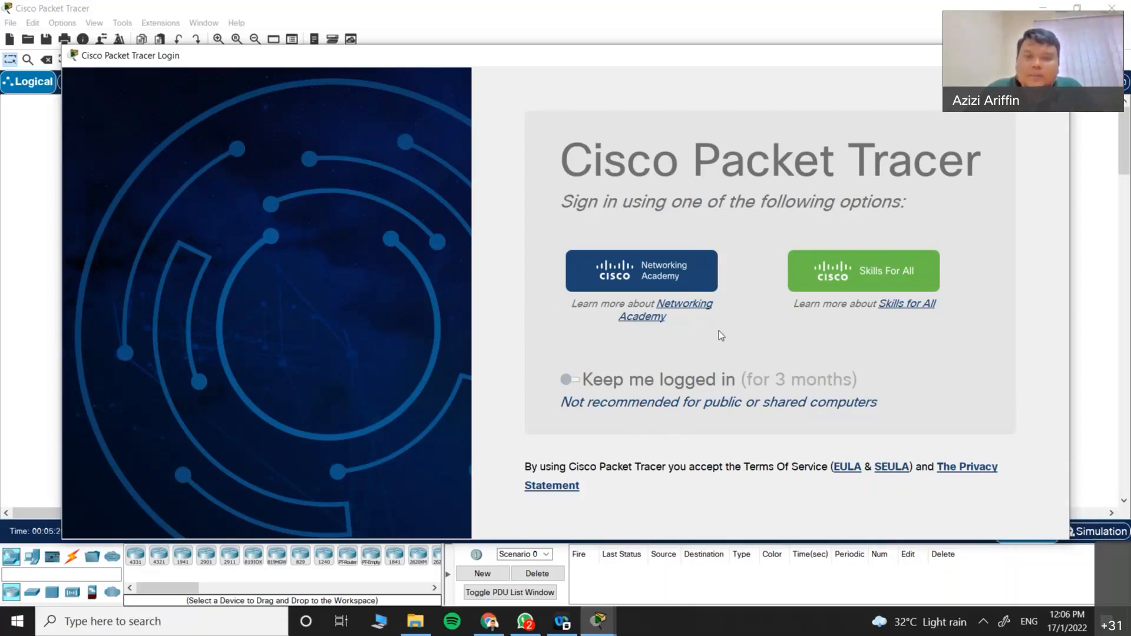
Step: Sign in with a Networking Academy account, entering the account e-mail and password
left_click(663, 269)
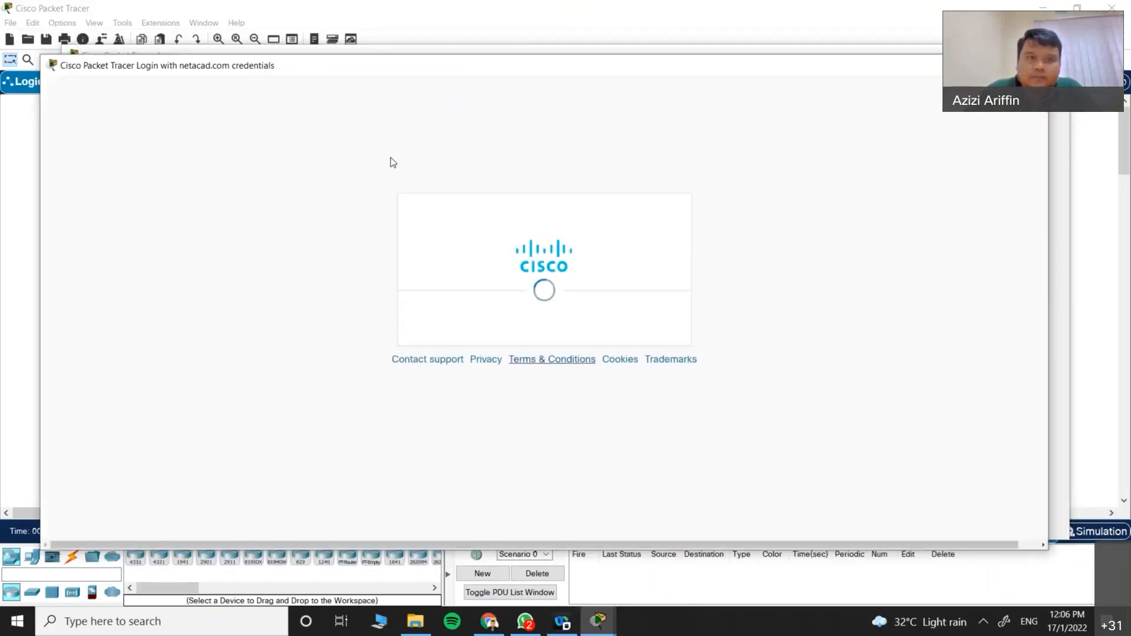
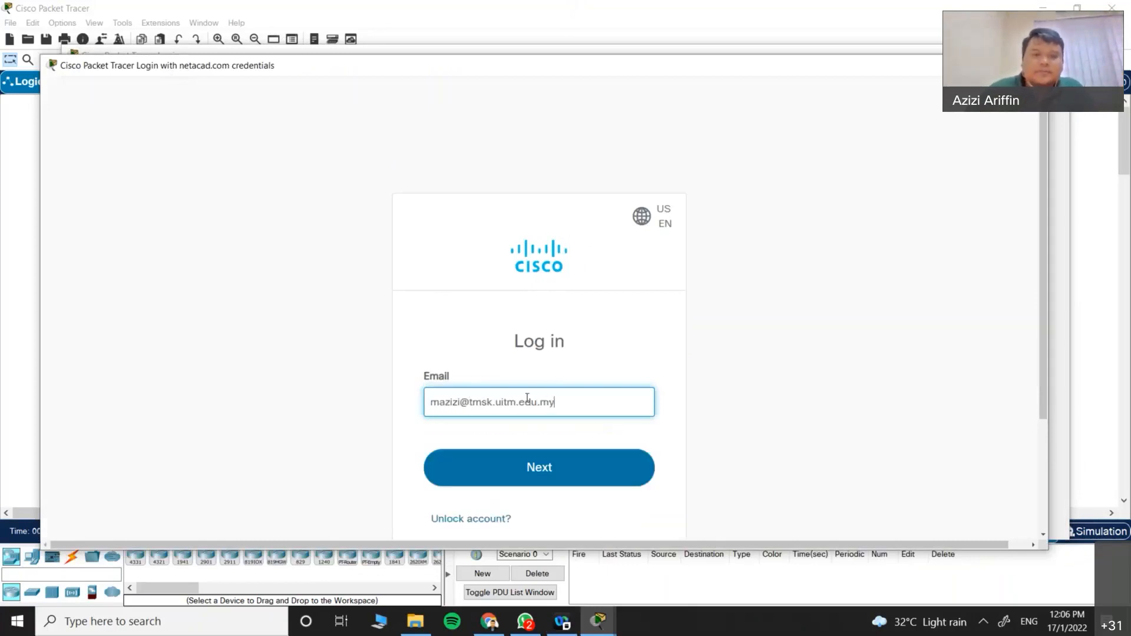
left_click(564, 487)
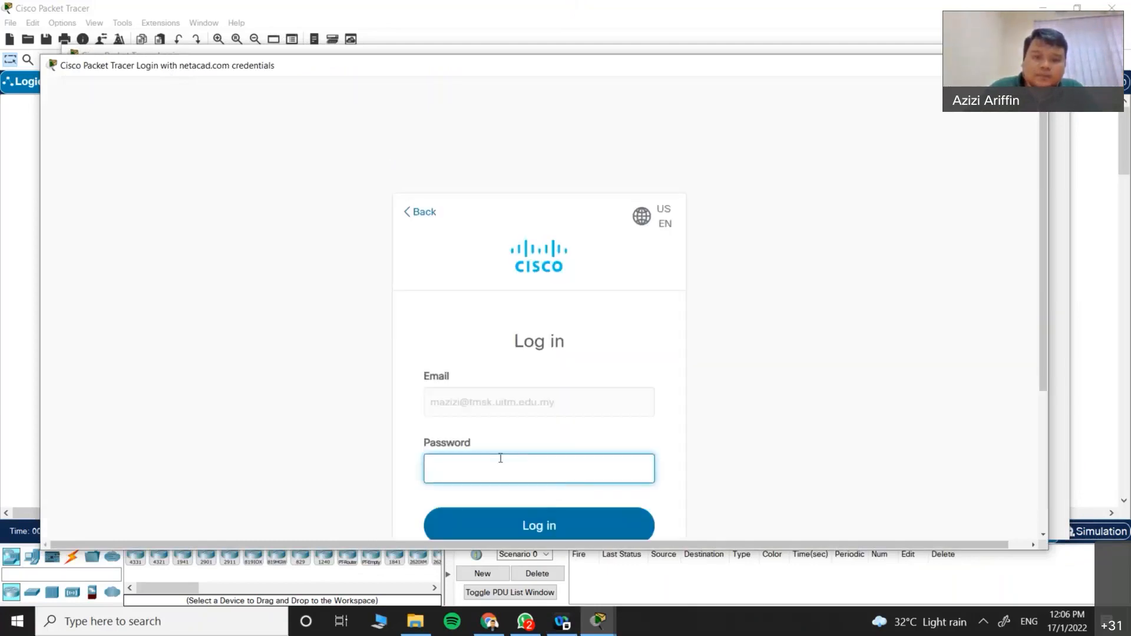
type("•••••••••")
key("Return")
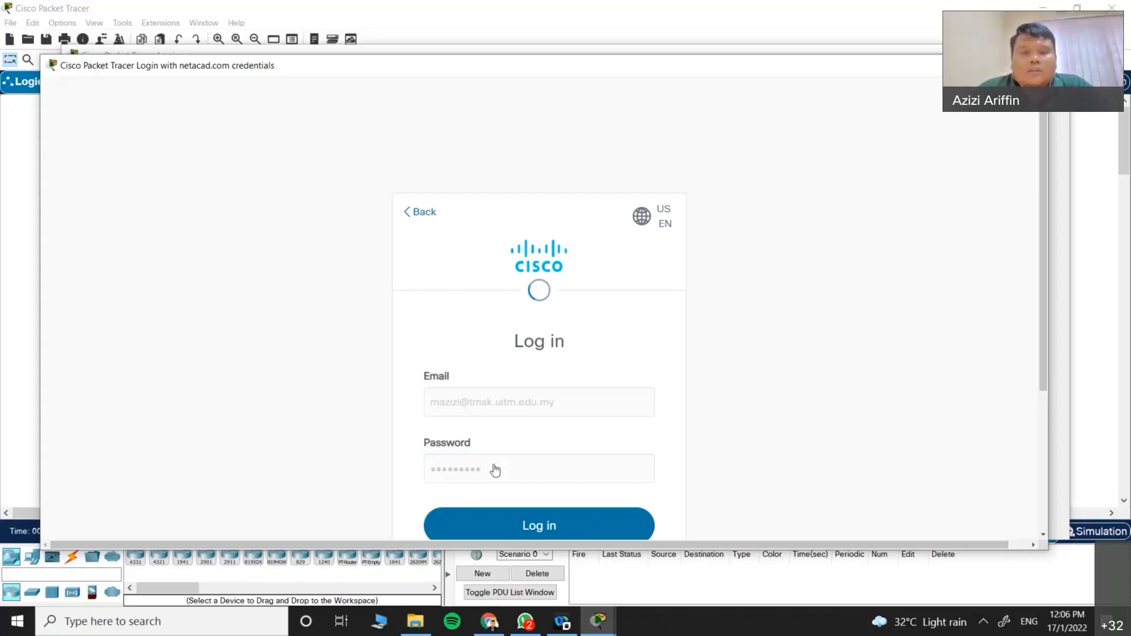
Step: Retype the rejected account password and complete the login
left_click(500, 255)
key("ctrl+a")
type("••••••••••")
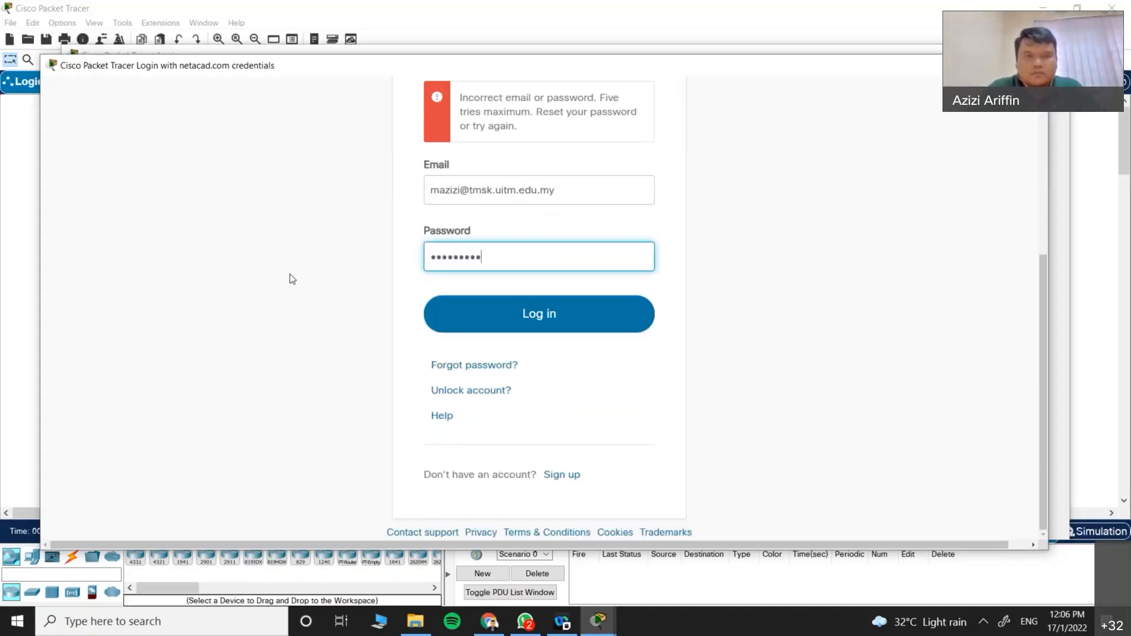
left_click(553, 316)
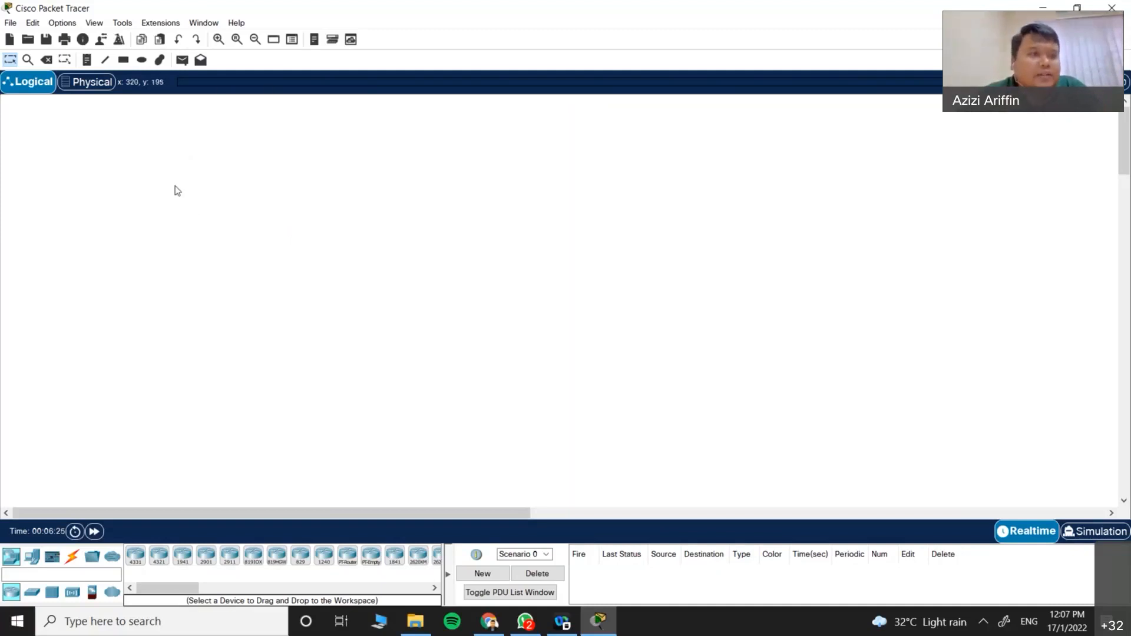
left_click(91, 90)
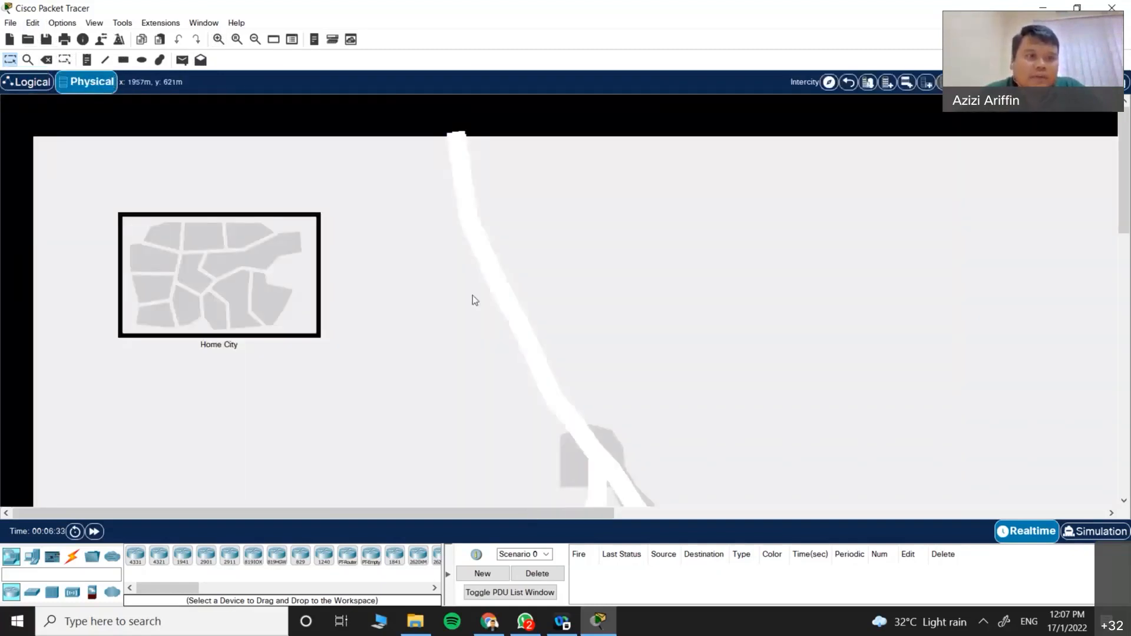
left_click(31, 87)
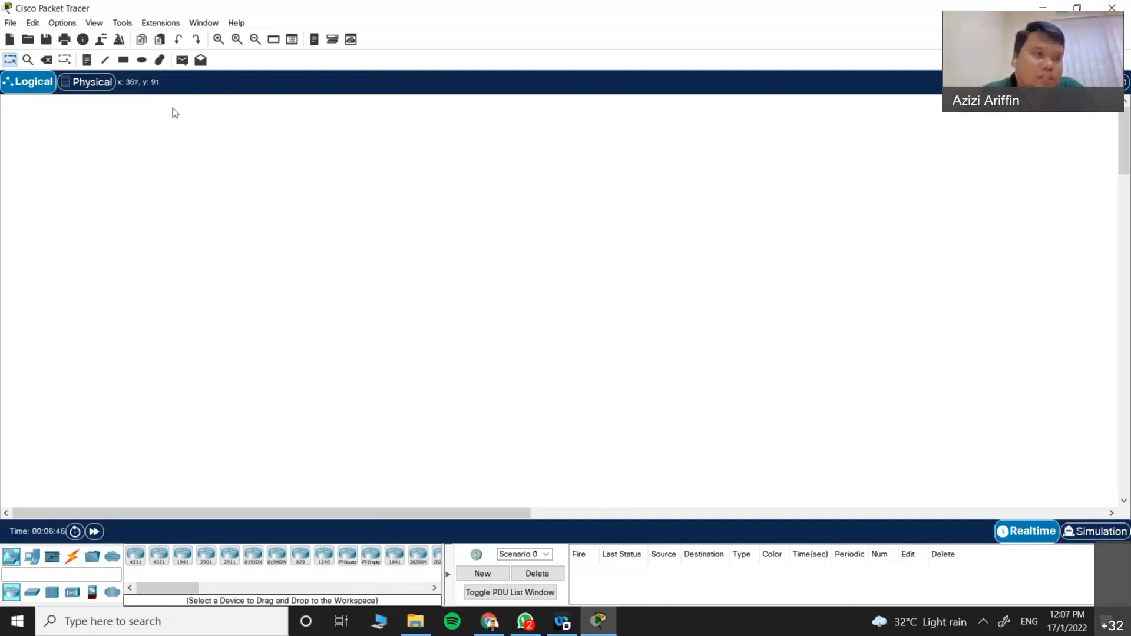
left_click_drag(254, 210, 392, 338)
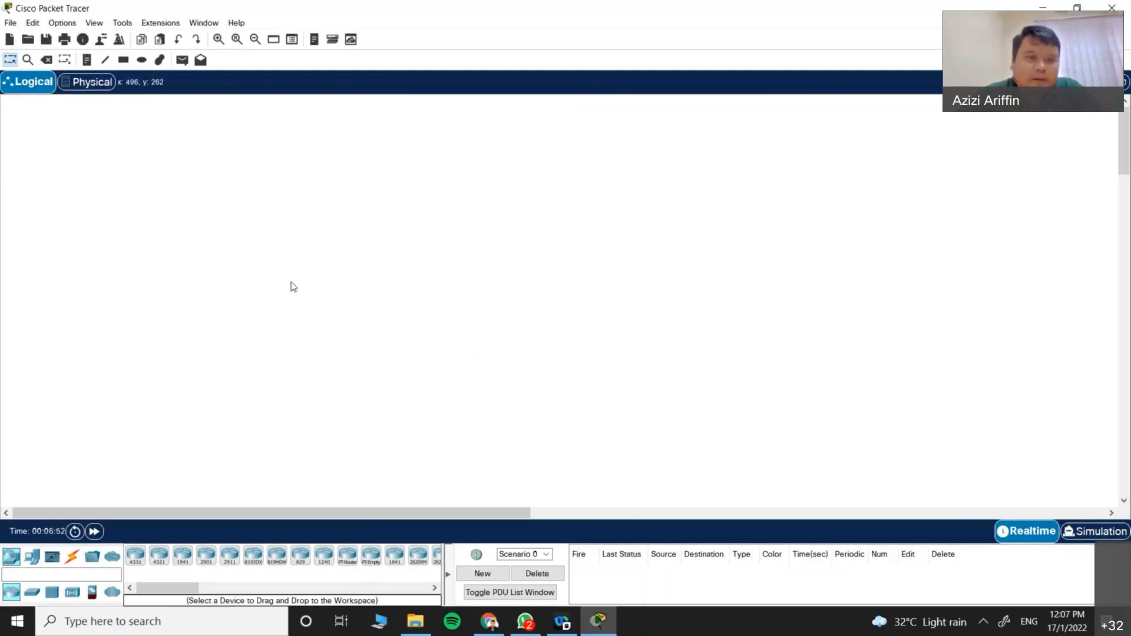
left_click_drag(216, 196, 470, 376)
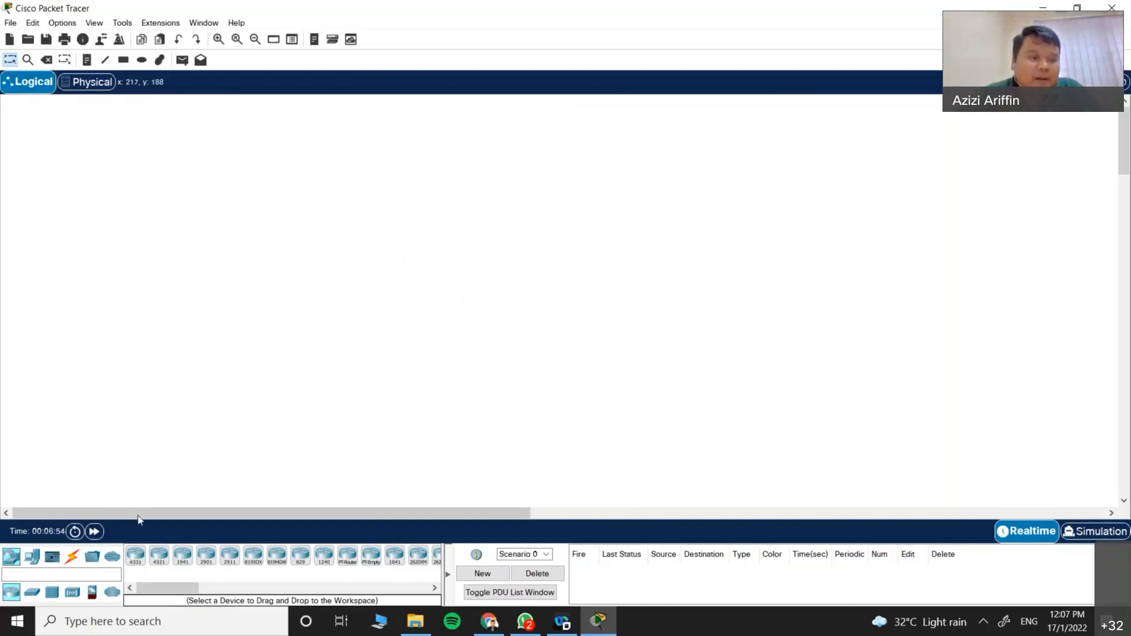
Step: Place an ISR4331 router, Router0, on the workspace
left_click(135, 556)
left_click(368, 209)
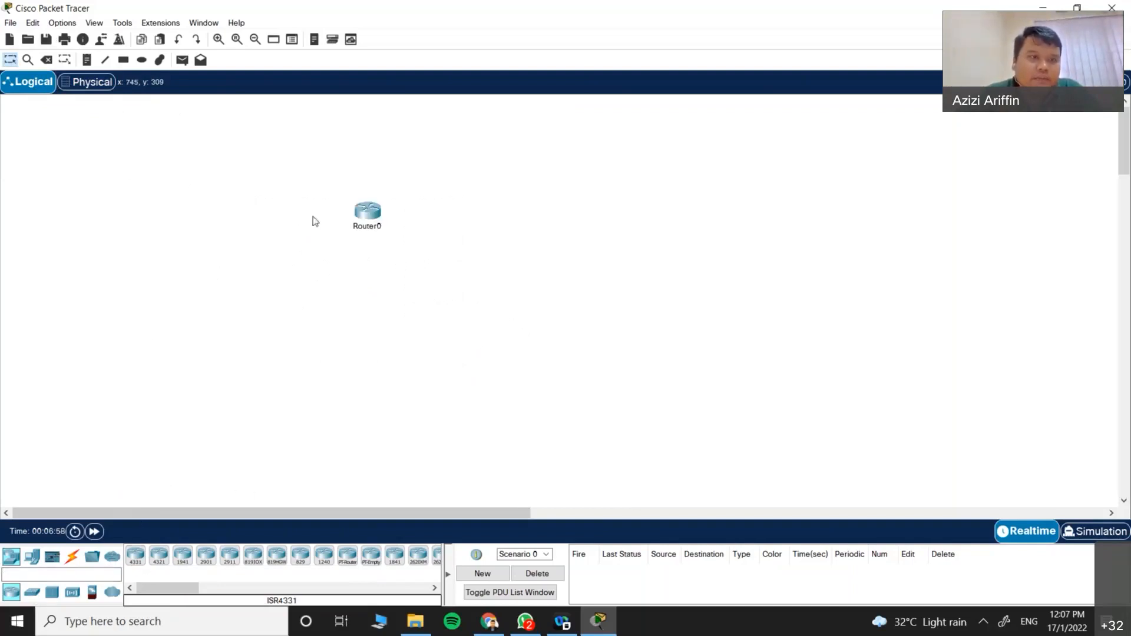
key("Escape")
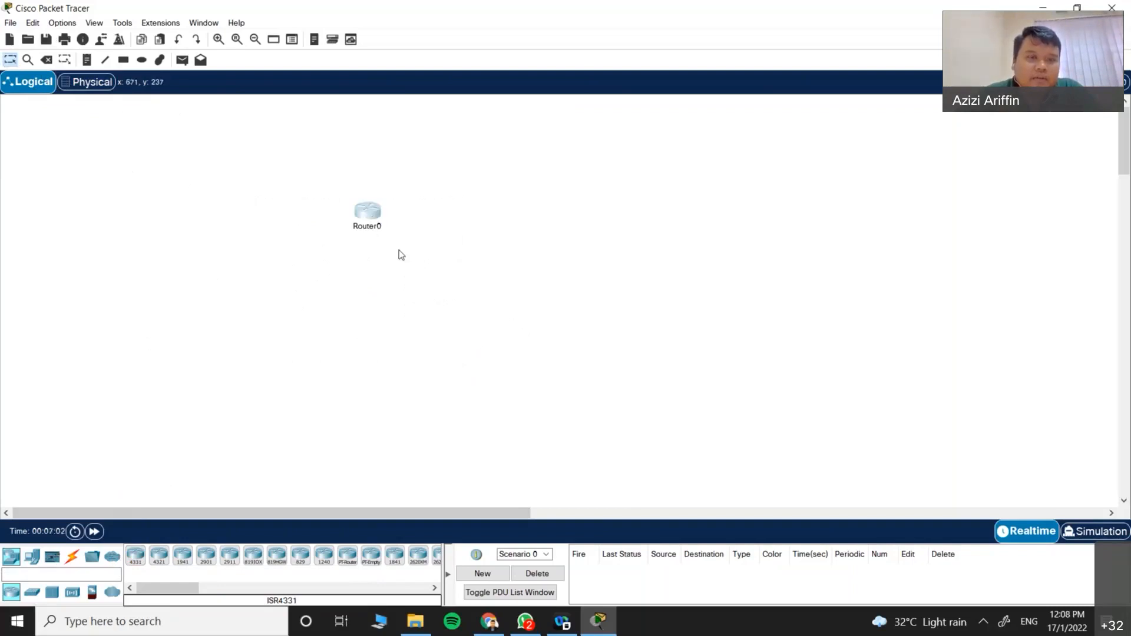
Step: Inspect Router0's ARP table, confirm it is empty, and close it
left_click(28, 60)
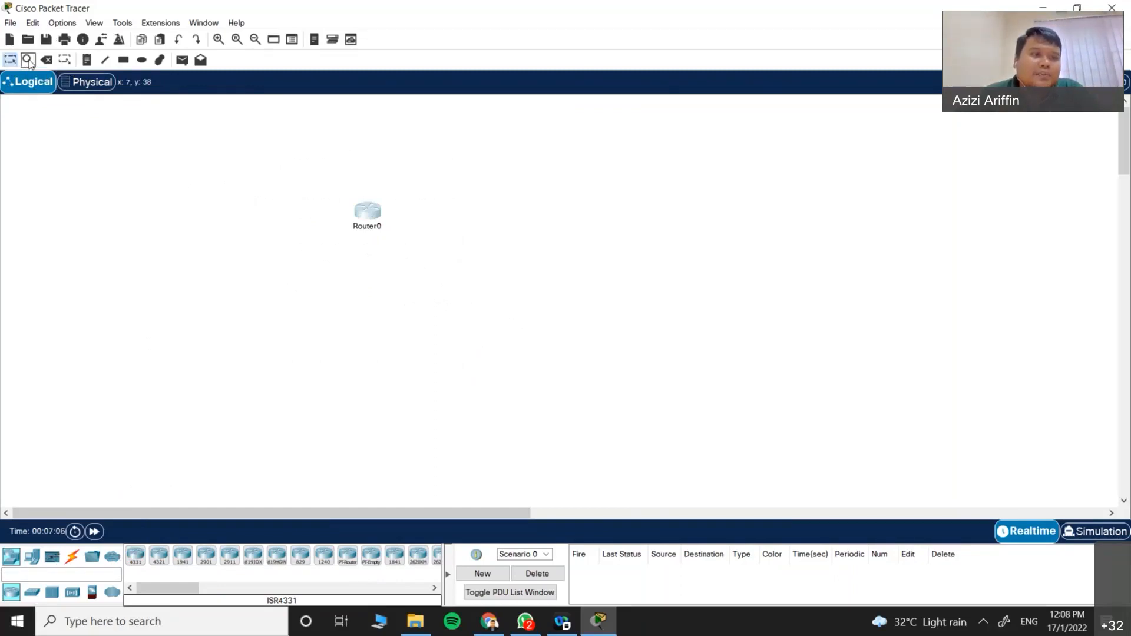
left_click(368, 215)
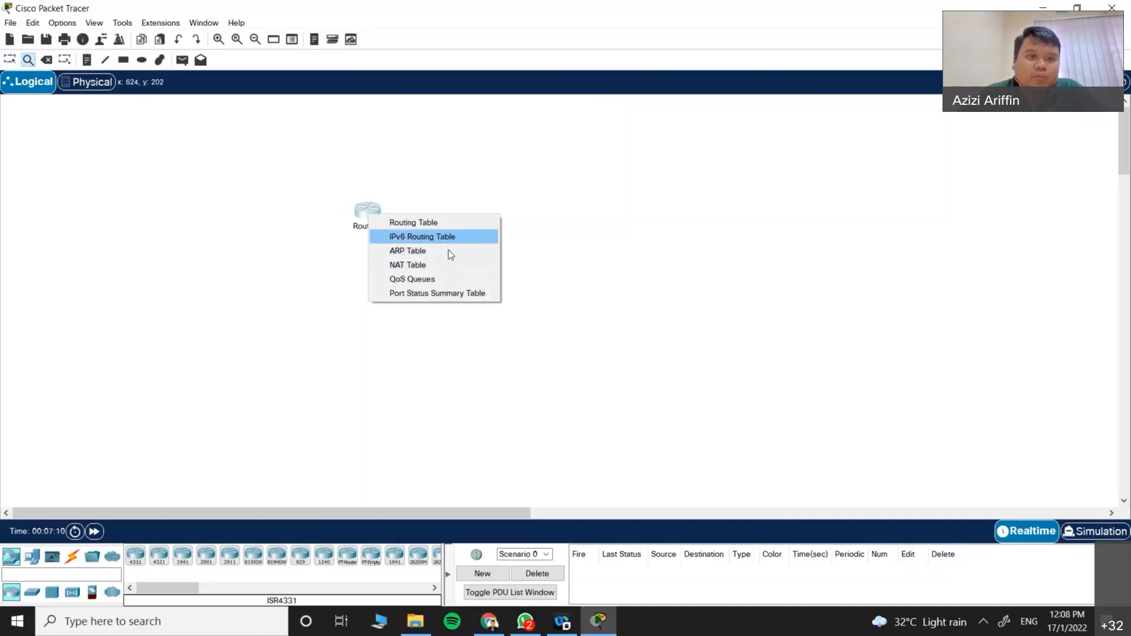
left_click(429, 251)
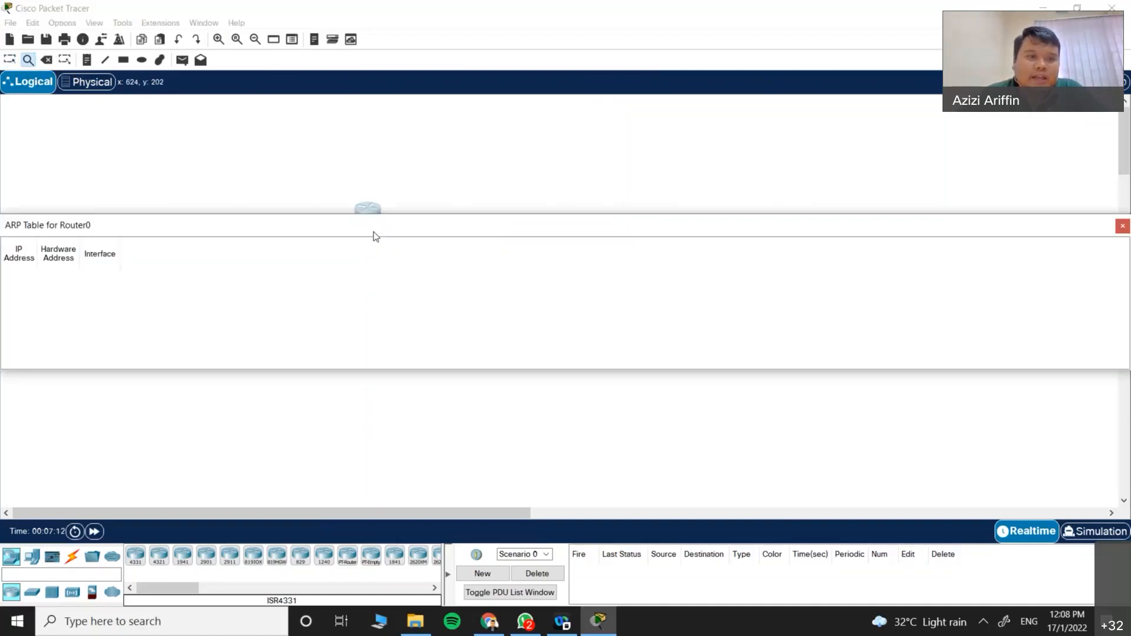
left_click_drag(373, 231, 502, 276)
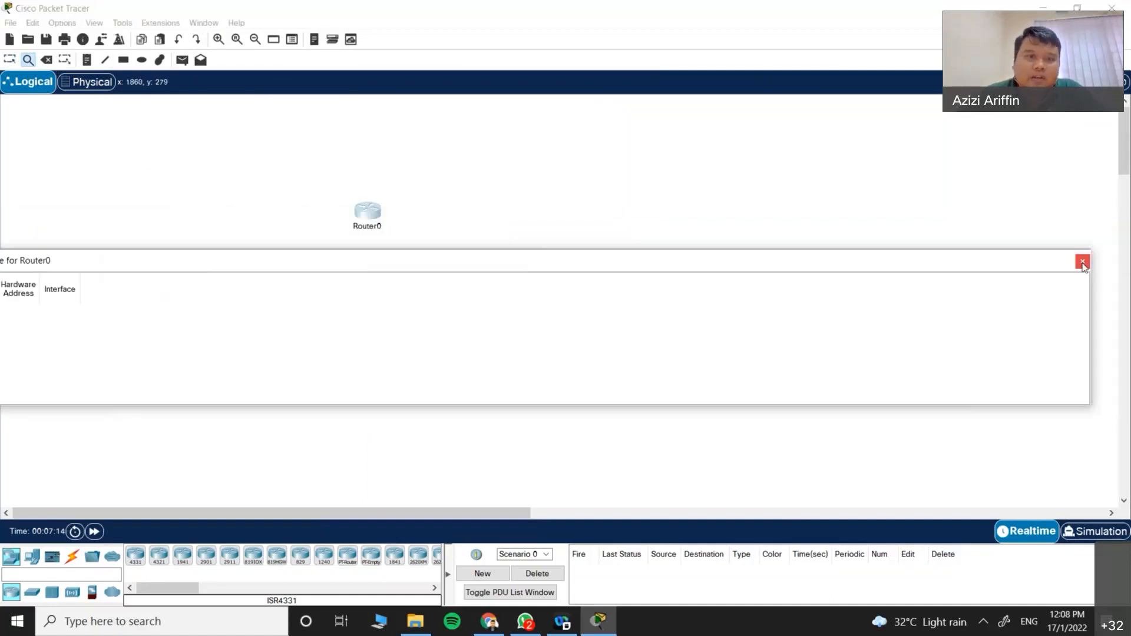
left_click(1081, 261)
Step: Inspect Router0's routing table, confirm it is empty, and close it
left_click(368, 213)
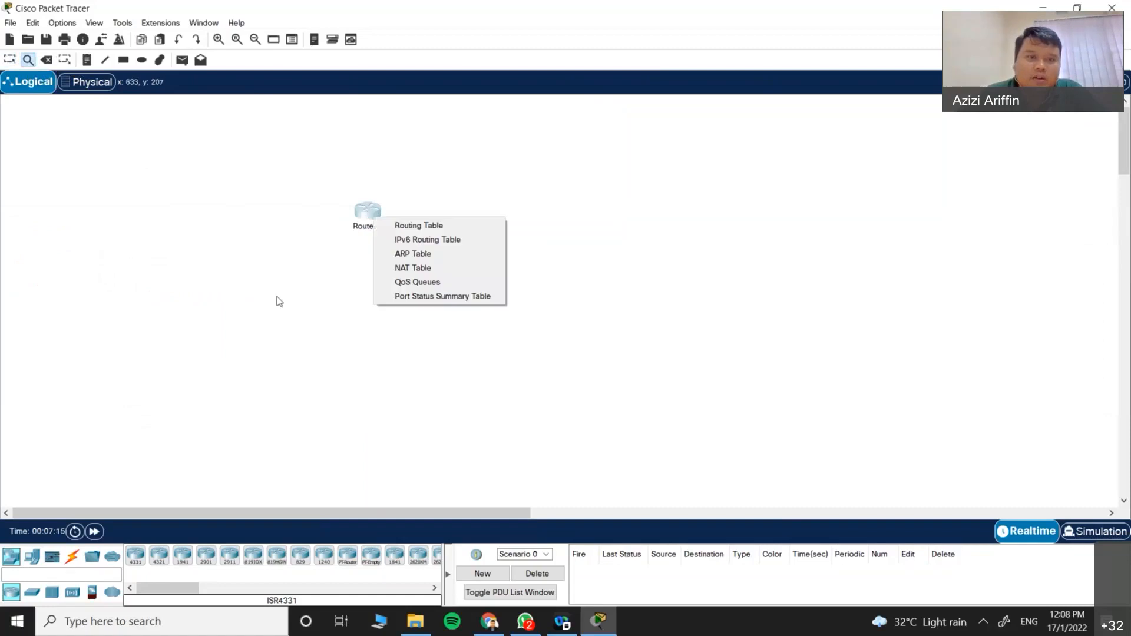
left_click(447, 227)
left_click_drag(327, 224, 318, 283)
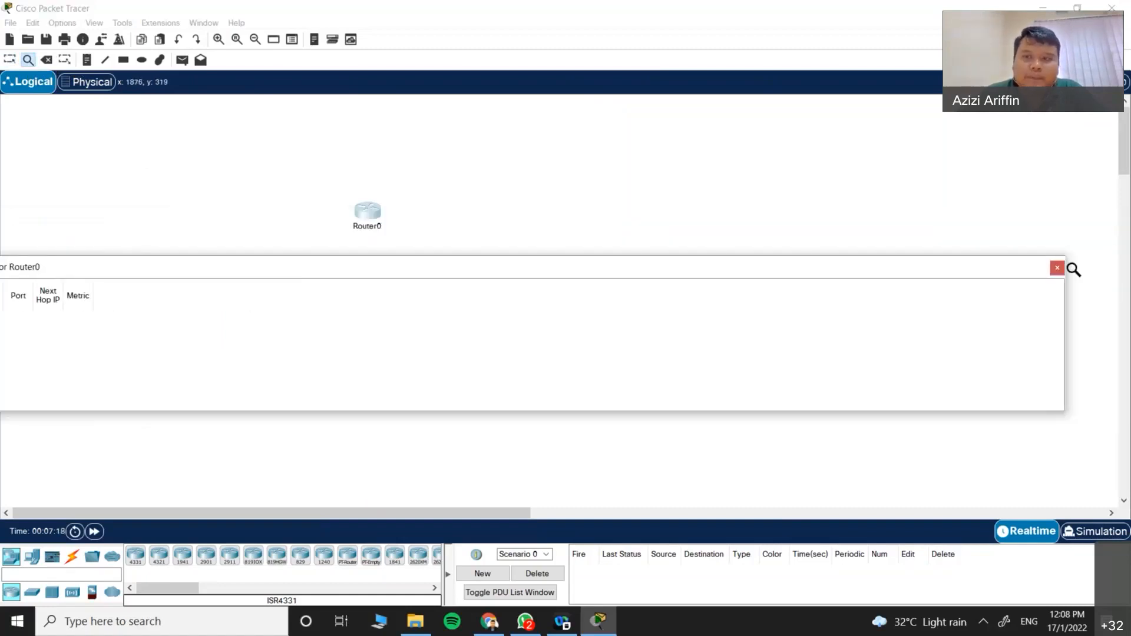
left_click(1076, 267)
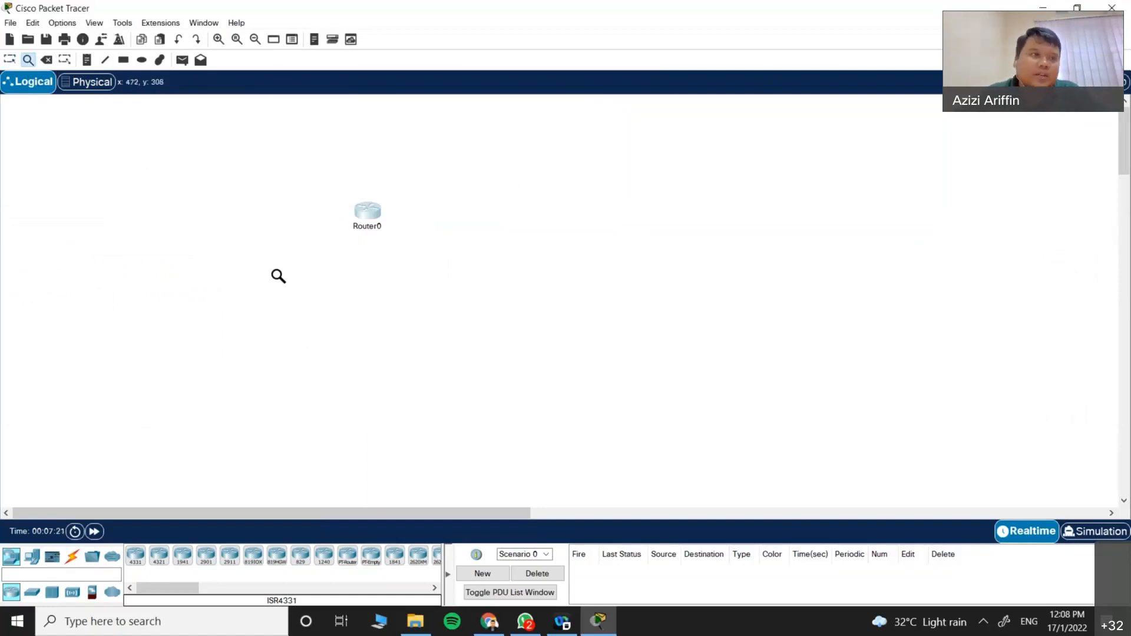
Step: Delete Router0 with the Delete tool, confirm the deletion, and return to Select
left_click(46, 60)
left_click(620, 331)
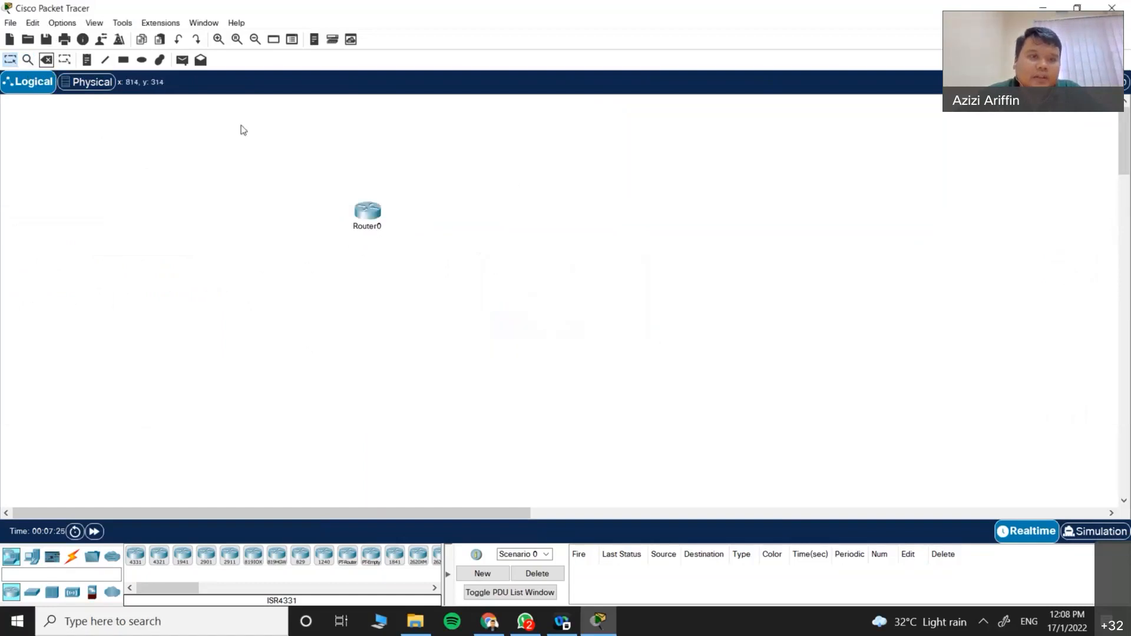
left_click(48, 63)
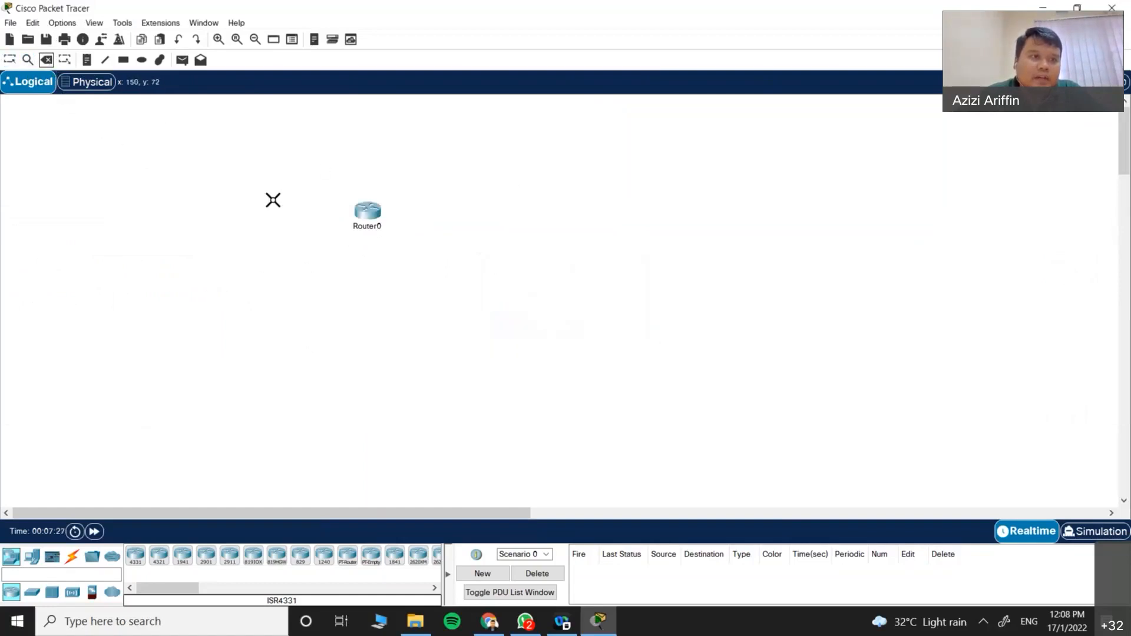
left_click(367, 211)
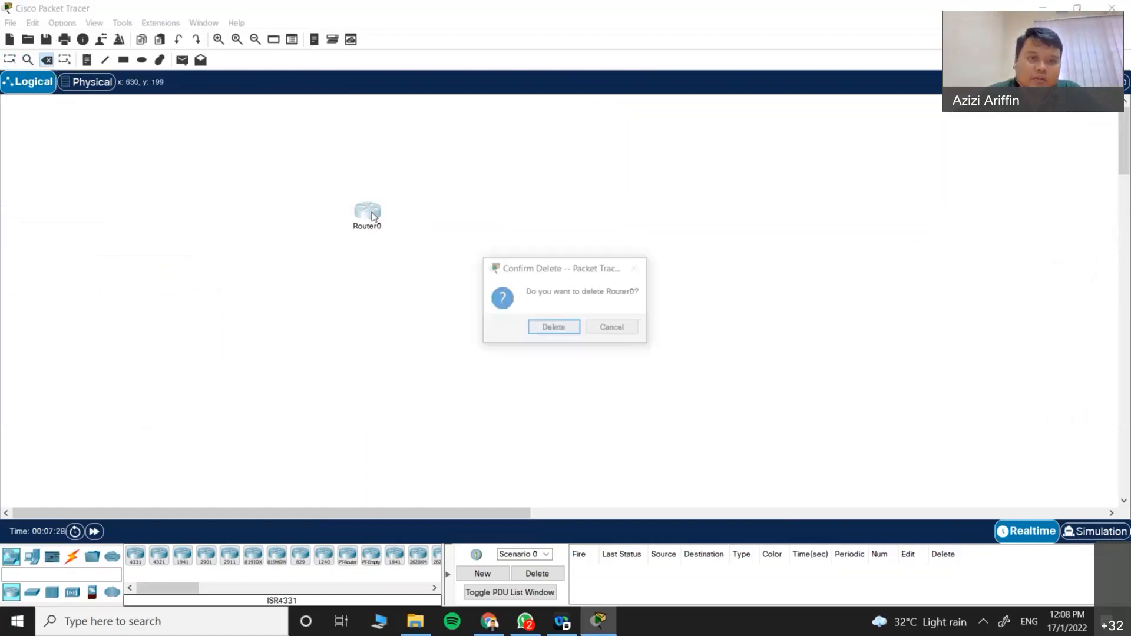
left_click(549, 333)
left_click(11, 61)
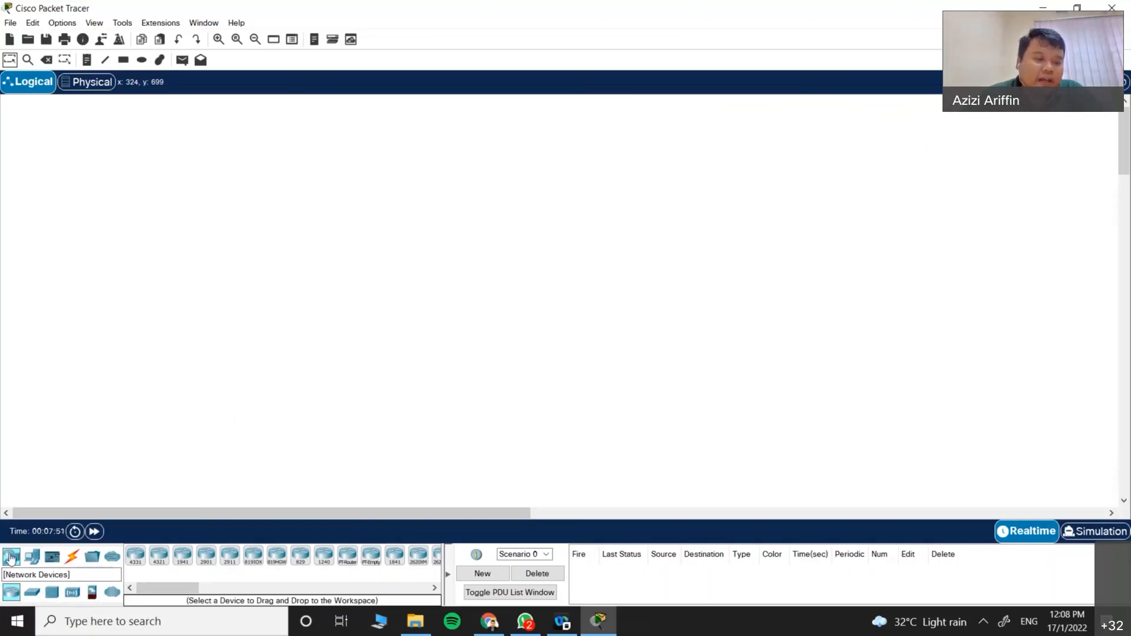
Step: Browse Routers, Switches, Hubs, Wireless, Security and WAN Emulation categories, ending on End Devices
left_click(7, 601)
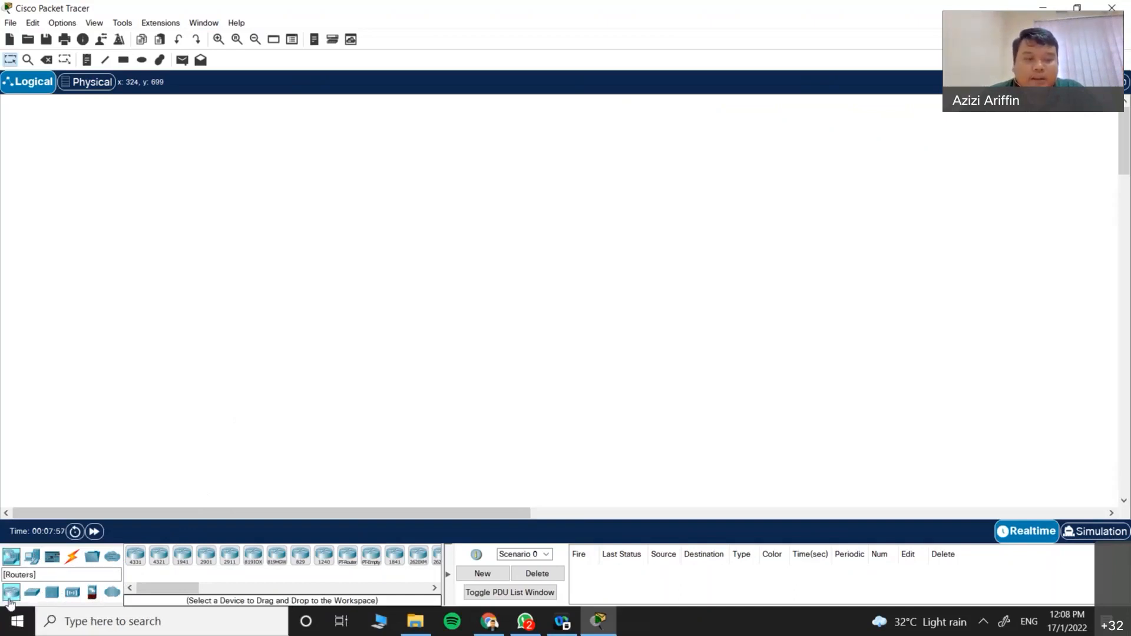
left_click(32, 595)
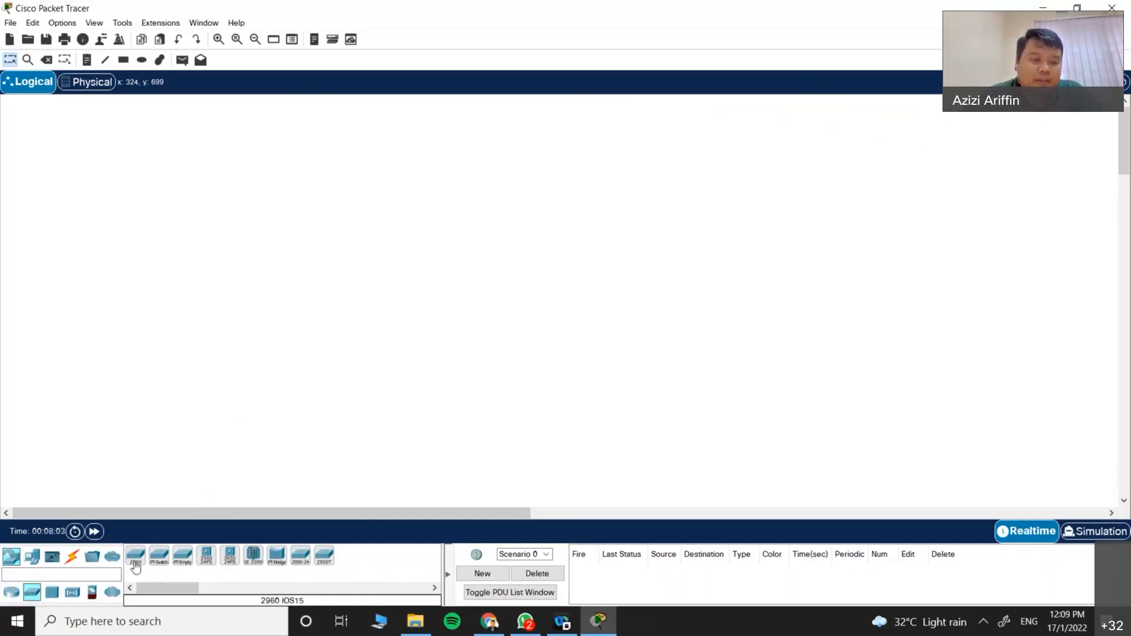
left_click(56, 594)
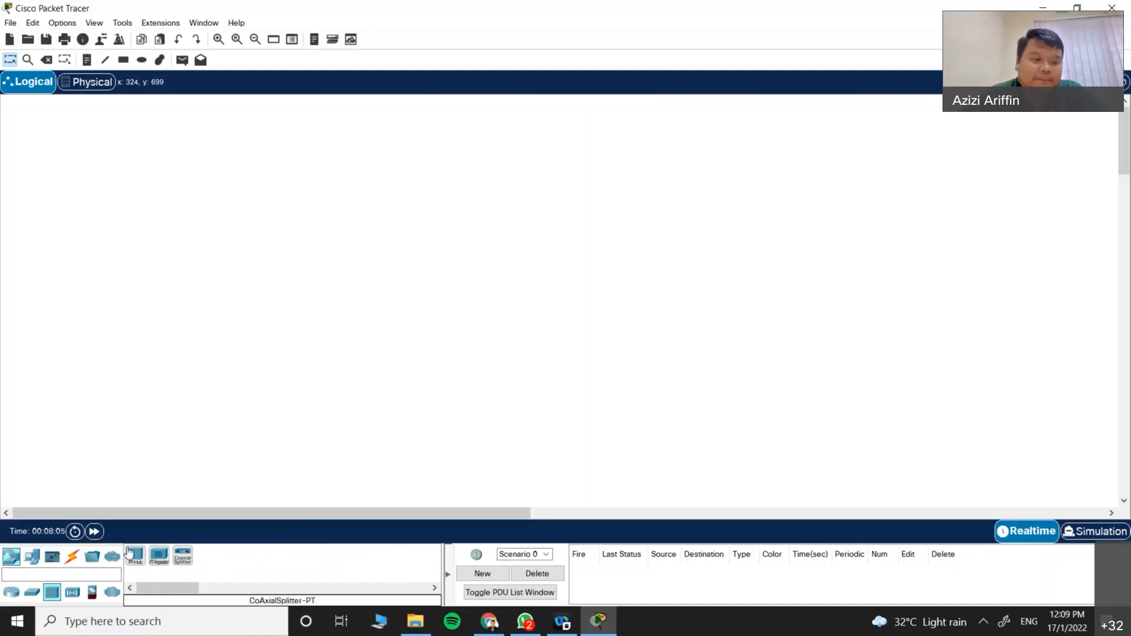
left_click(79, 592)
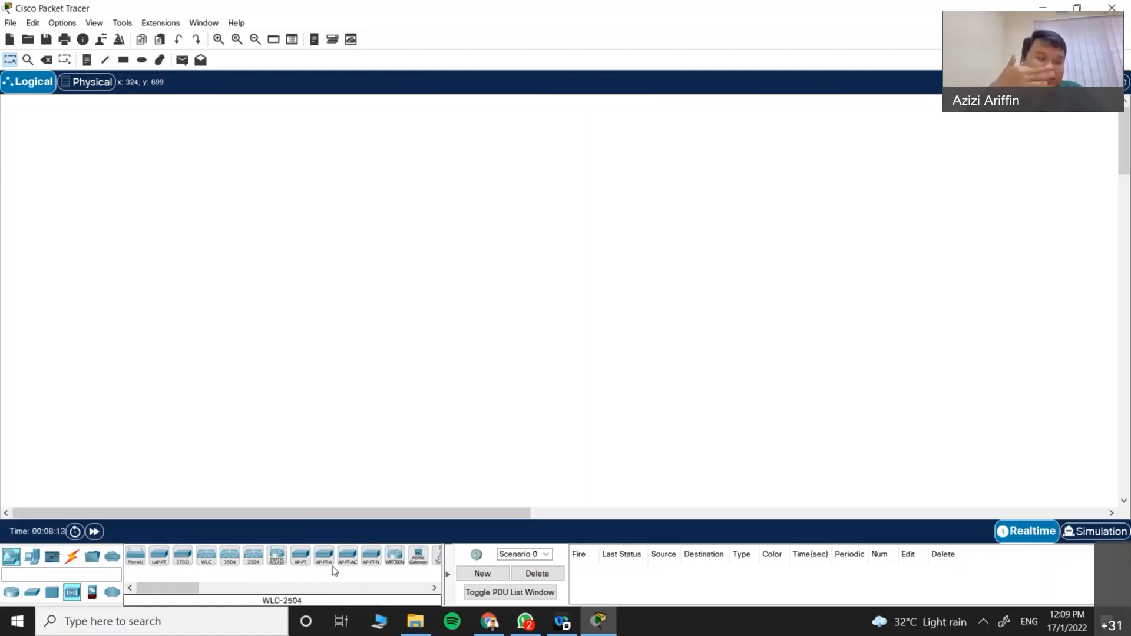
left_click(92, 593)
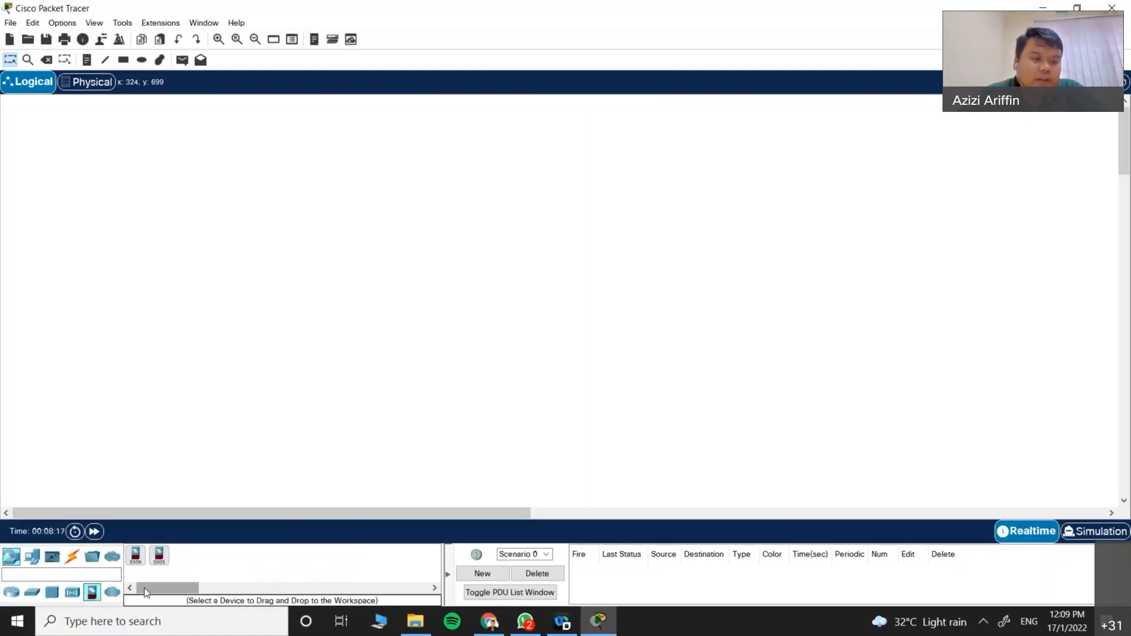
left_click(114, 594)
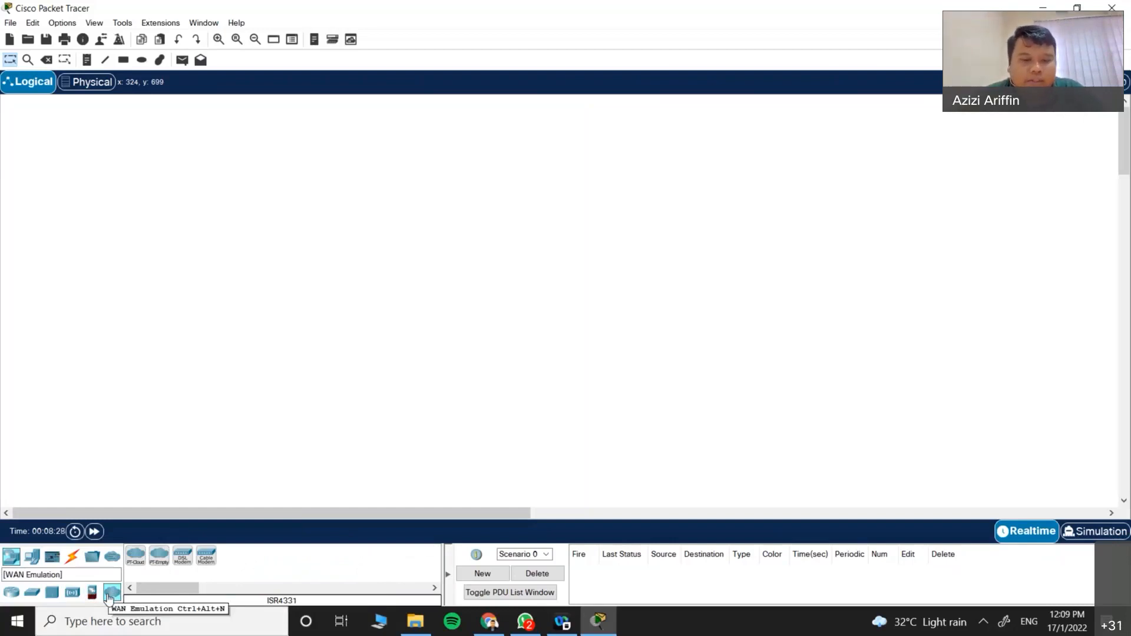
left_click(11, 592)
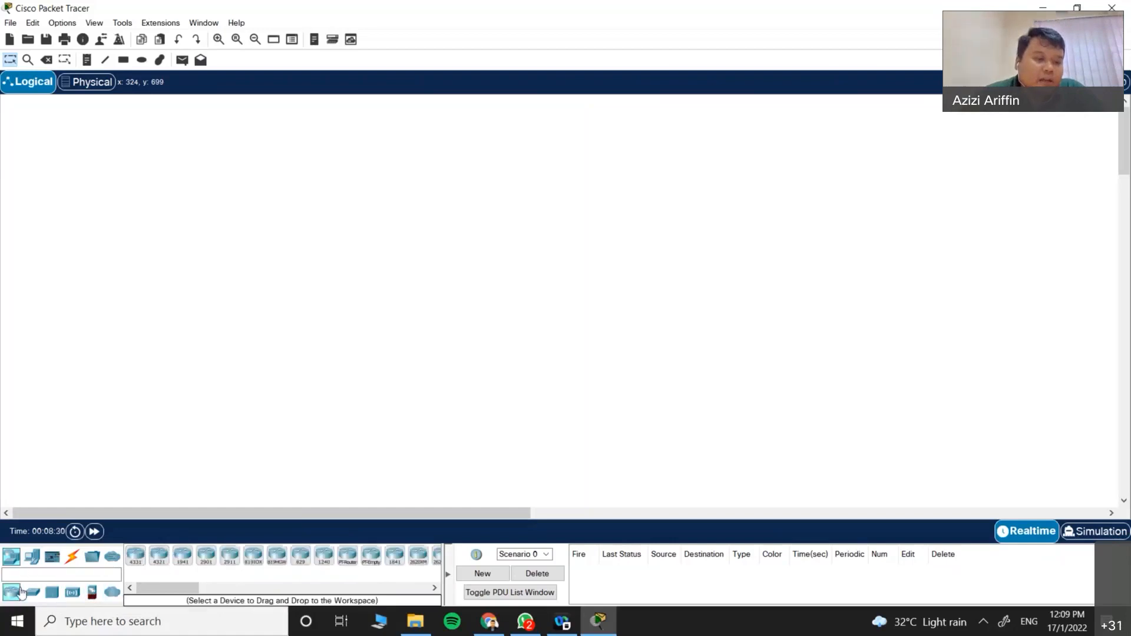
left_click(36, 560)
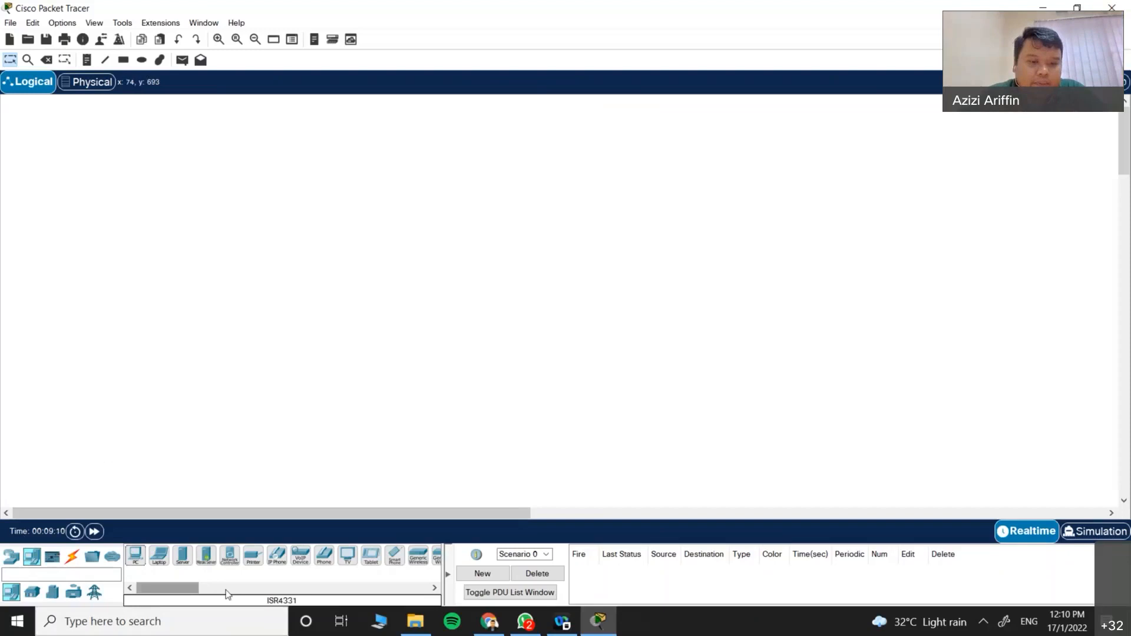
Step: Browse the Components subcategories such as actuators and boards, then show the Connections cables
left_click(52, 557)
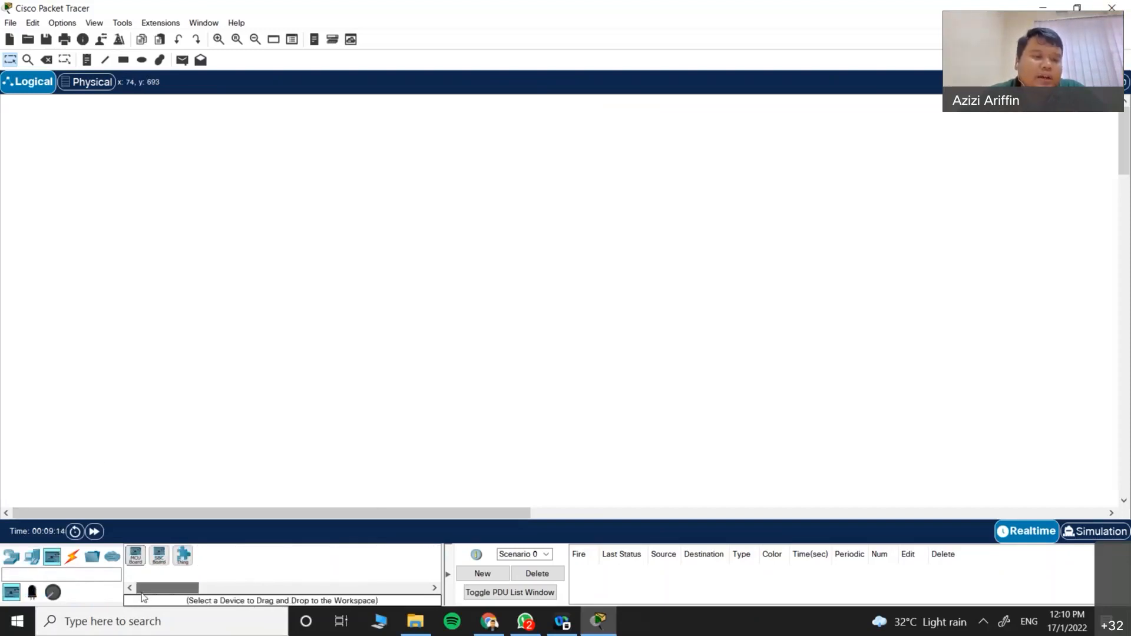
left_click(31, 593)
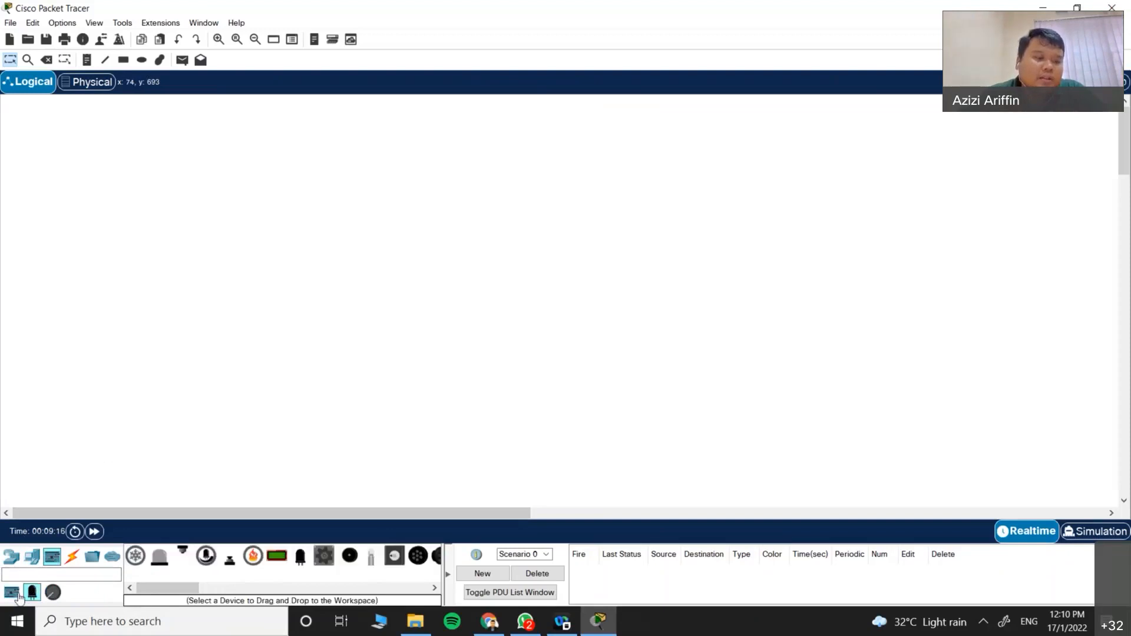
left_click(12, 592)
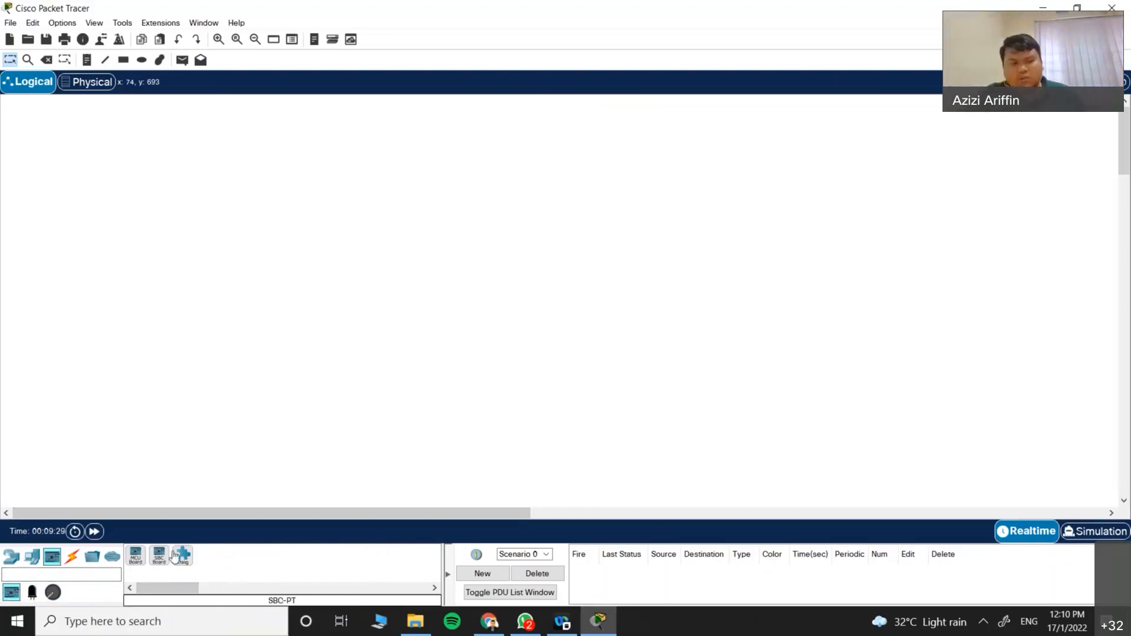
left_click(39, 594)
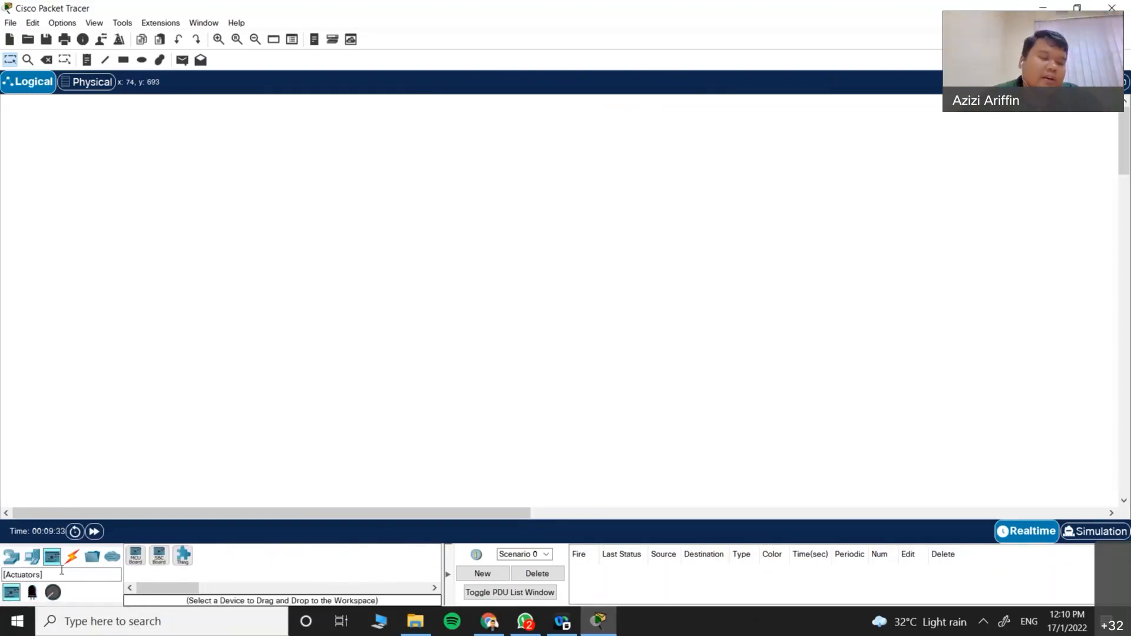
left_click(72, 556)
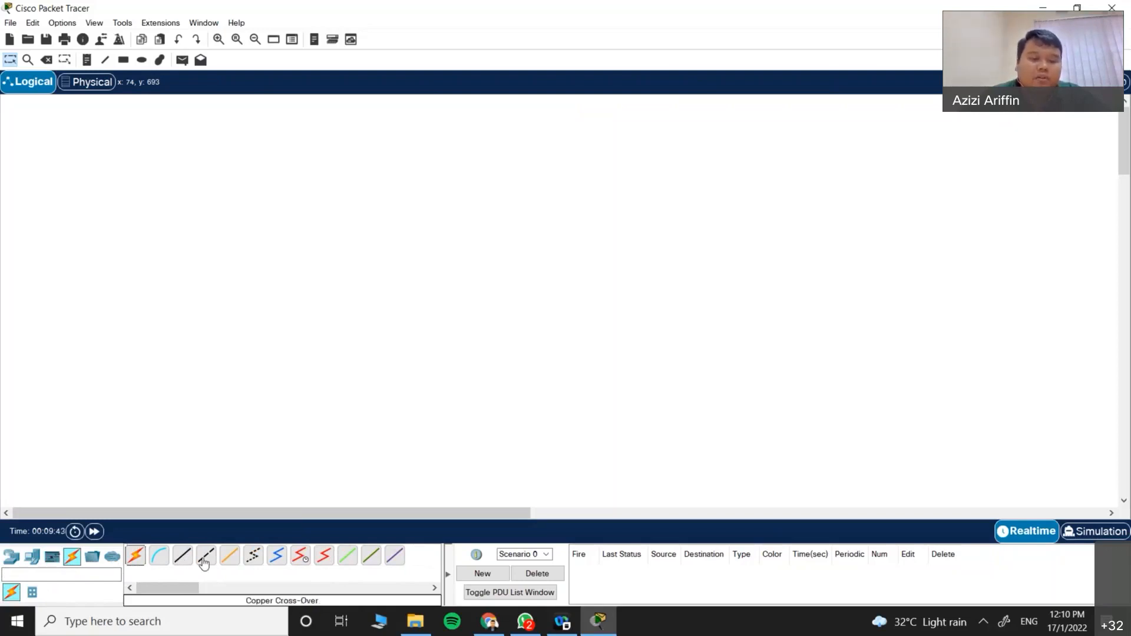
Step: Try the Straight-Through, Cross-Over, Fiber and Console cables, then show the Routers list
left_click(182, 559)
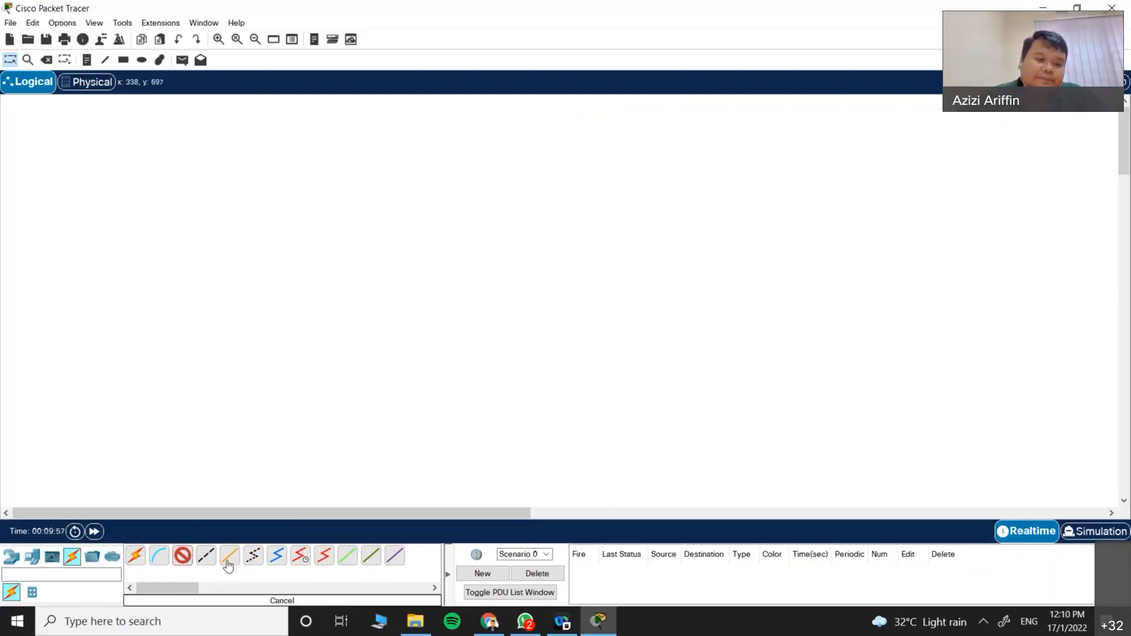
left_click(206, 555)
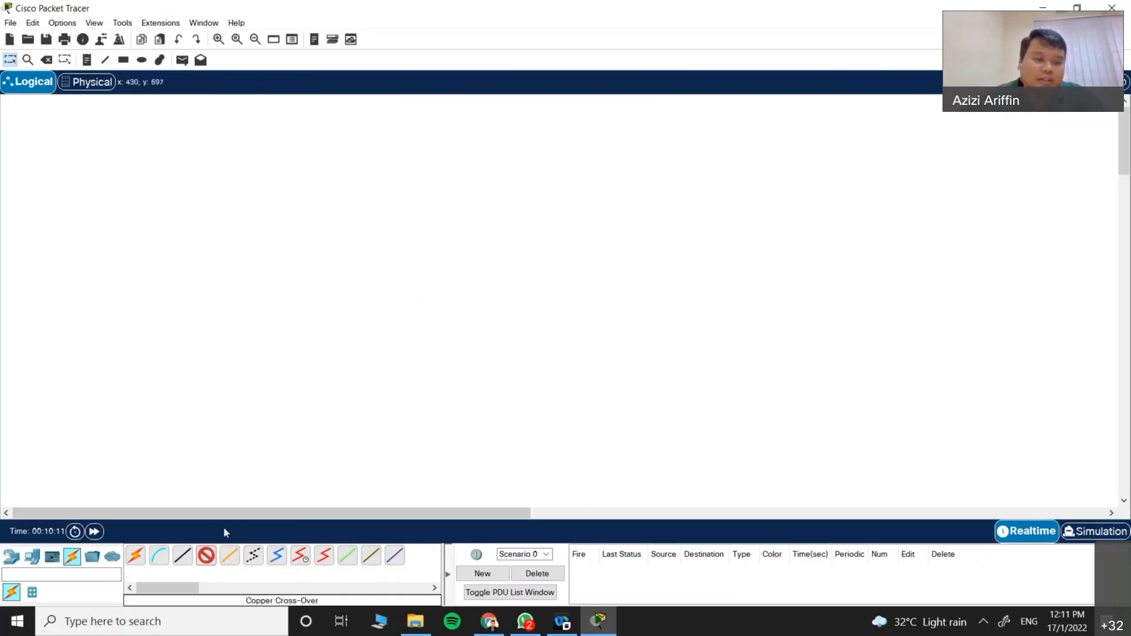
left_click(189, 554)
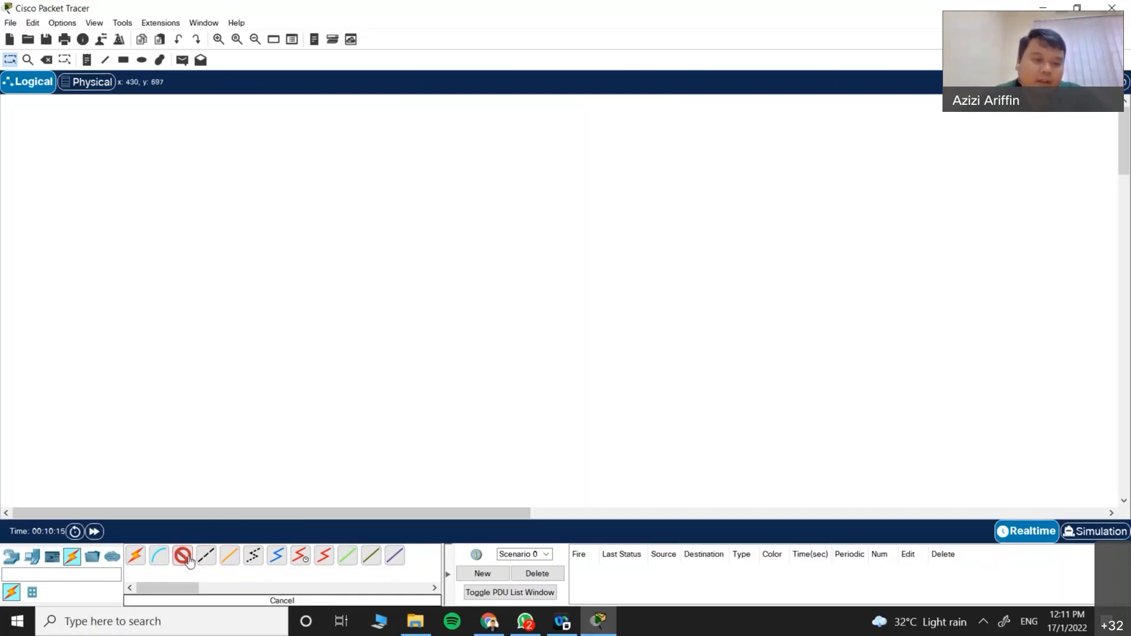
left_click(237, 559)
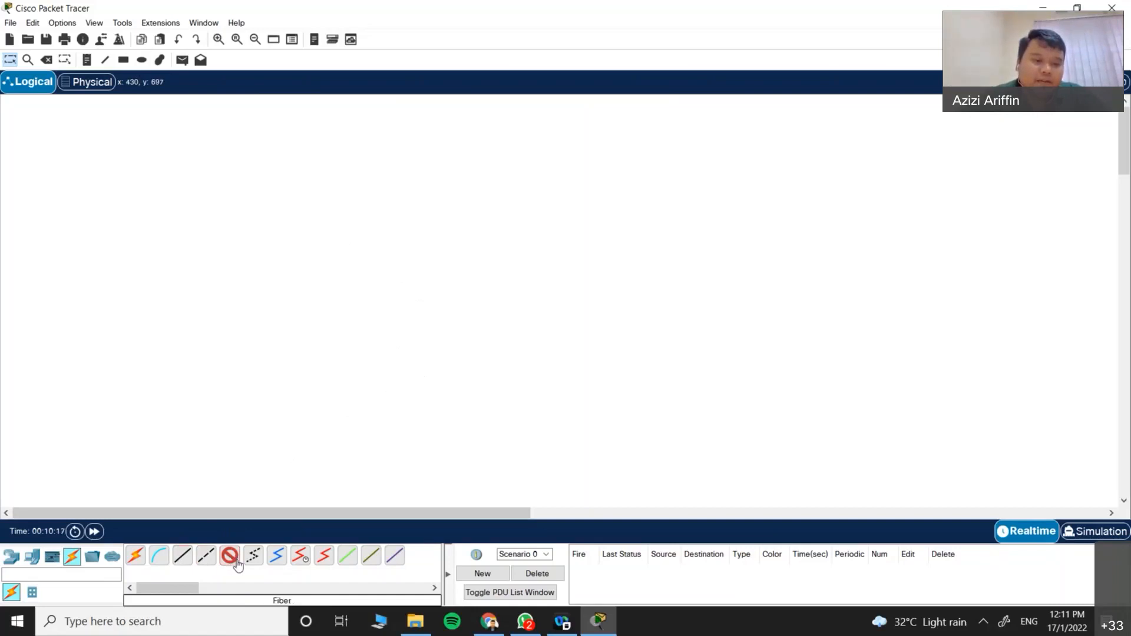
left_click(162, 563)
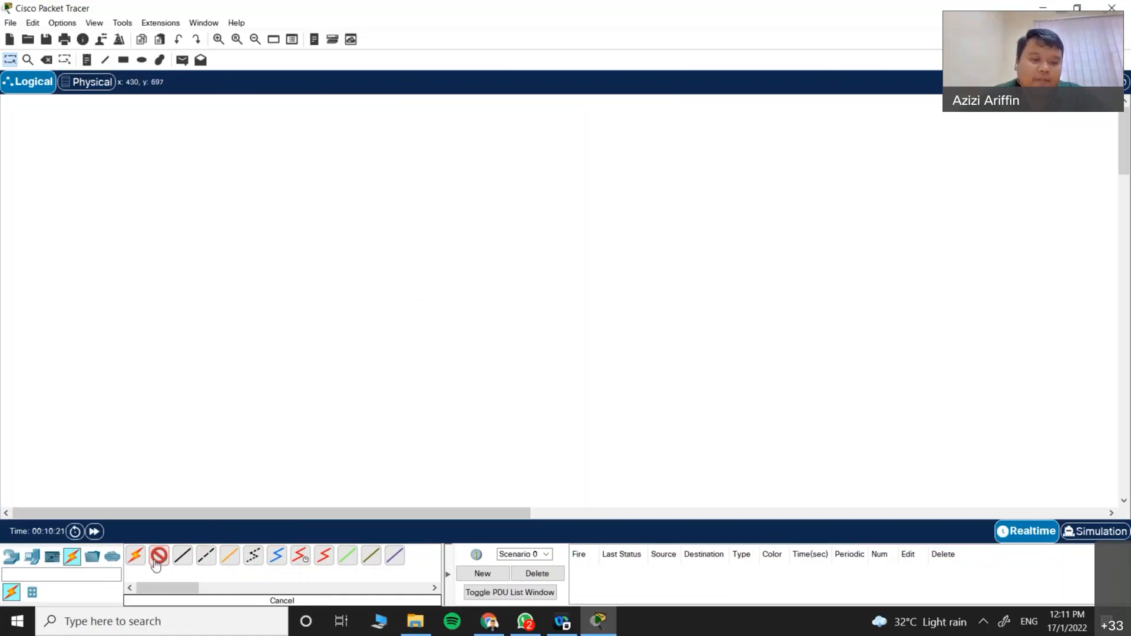
left_click(11, 555)
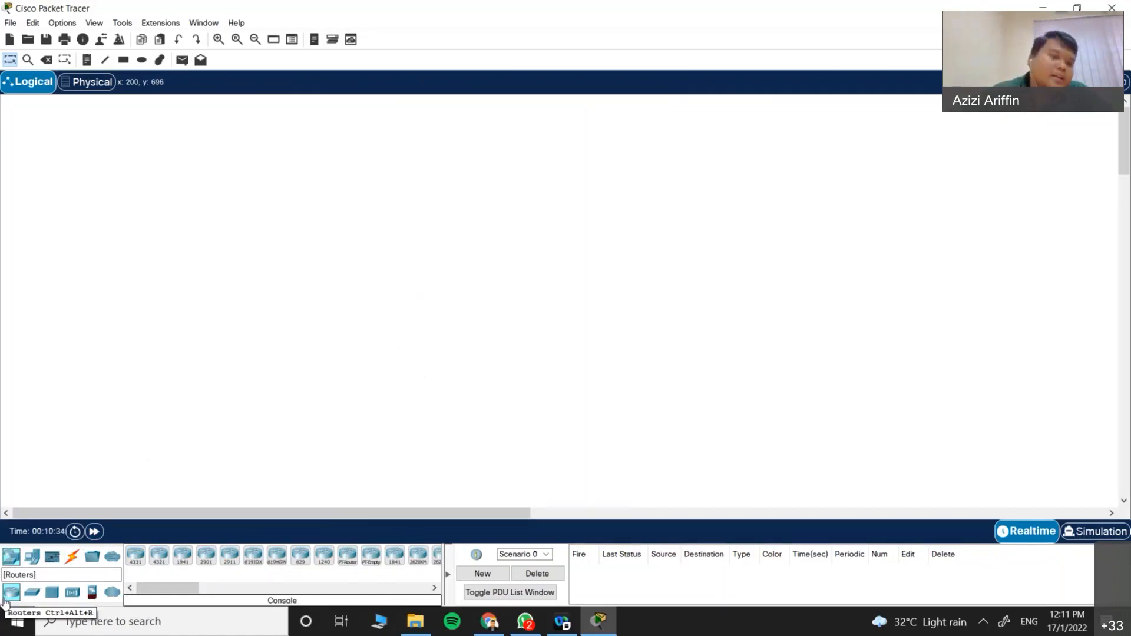
Step: Drop an ISR4331 router onto the workspace as Router1 and open its Physical view window
mouse_move(140, 590)
left_mouse_down()
mouse_move(155, 596)
mouse_move(136, 595)
left_mouse_up()
left_click(136, 555)
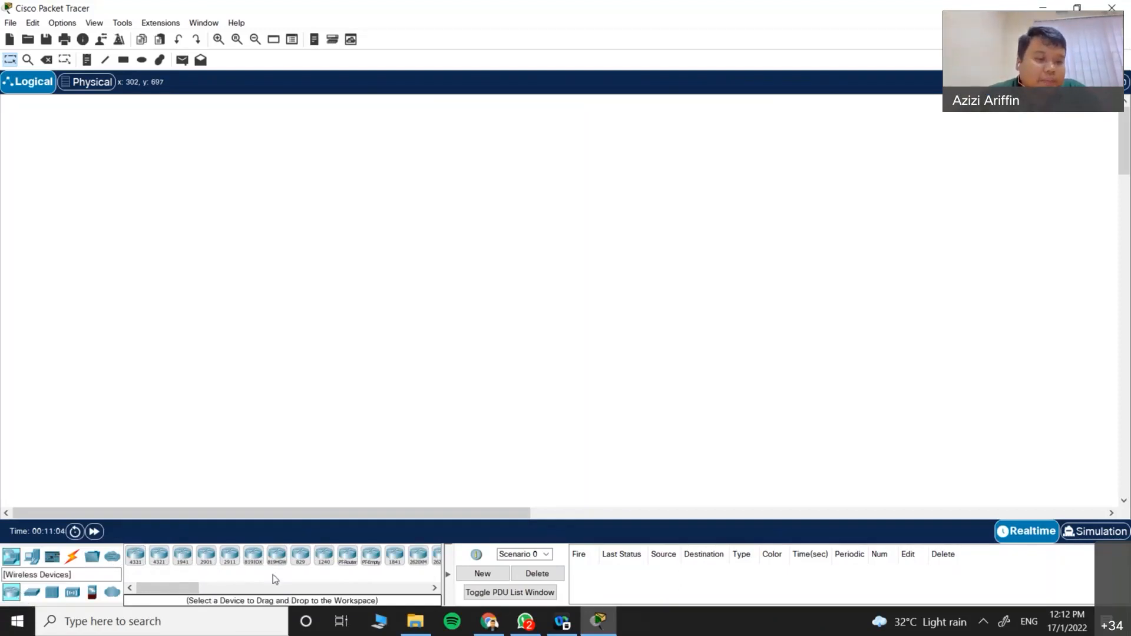
left_click(136, 555)
left_click(395, 266)
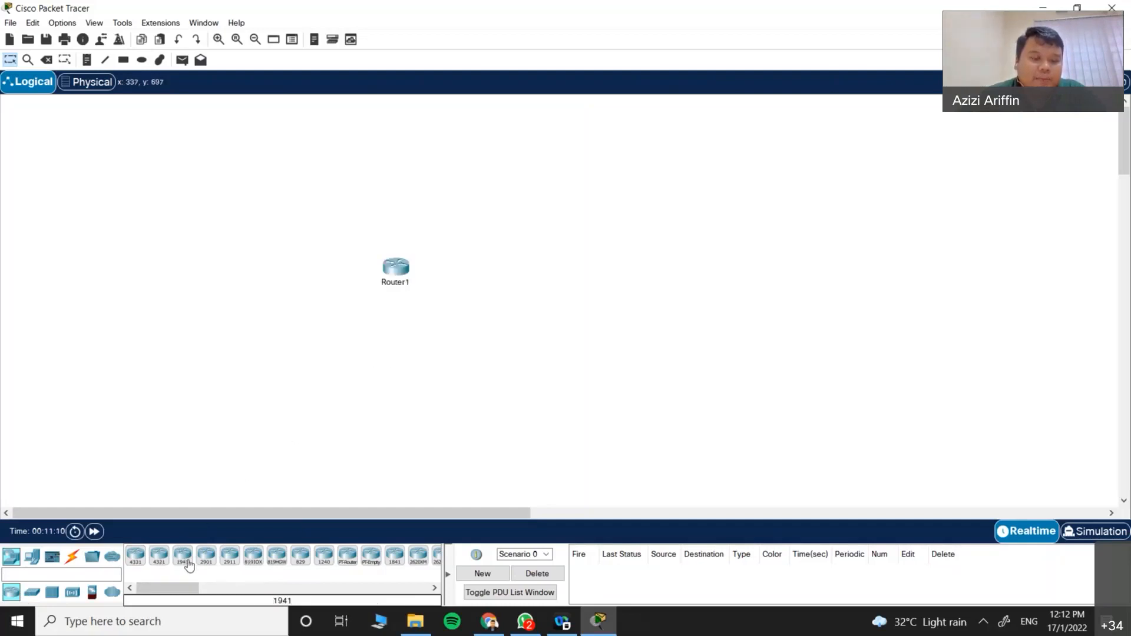
left_click(400, 274)
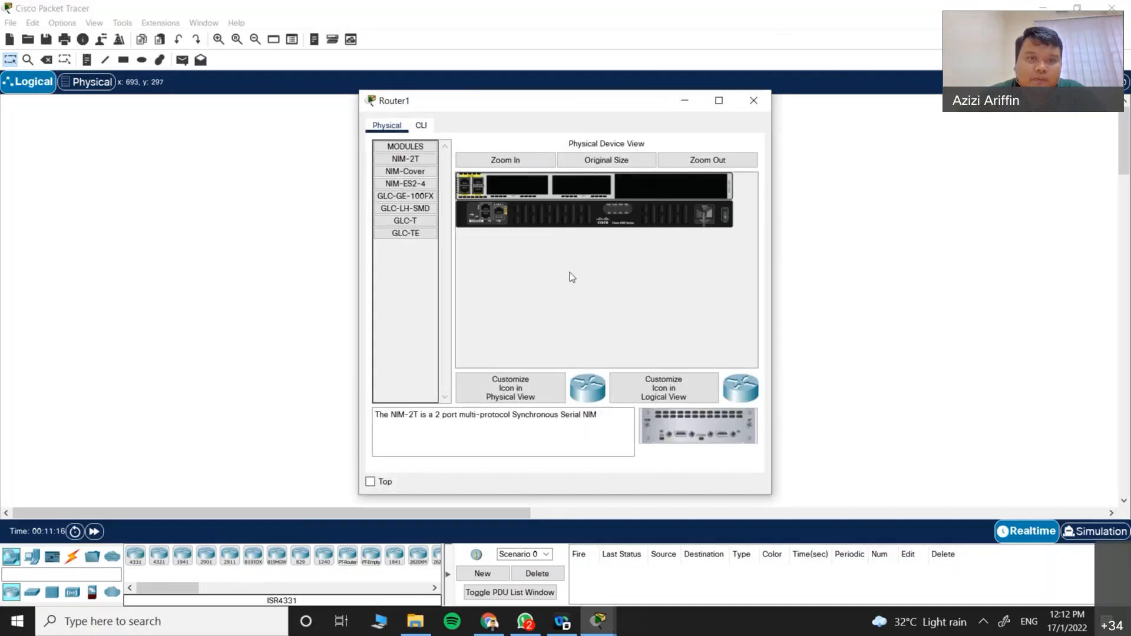
Step: Check Router1's CLI boot output, then zoom into the Physical view to see the NIM-2T module
left_click(423, 126)
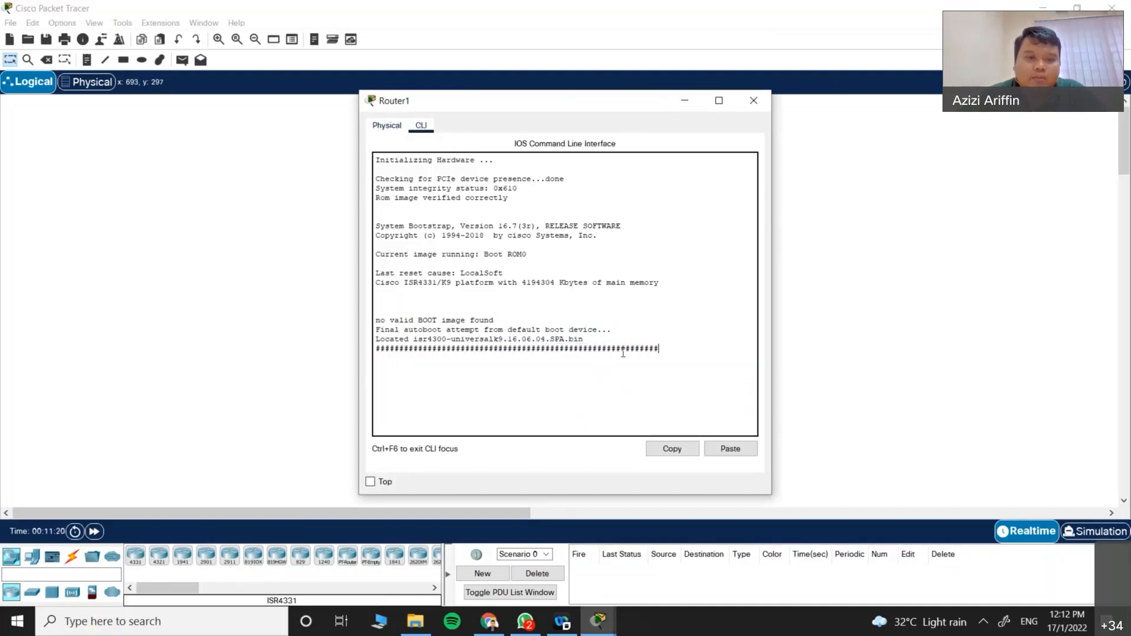
left_click(390, 127)
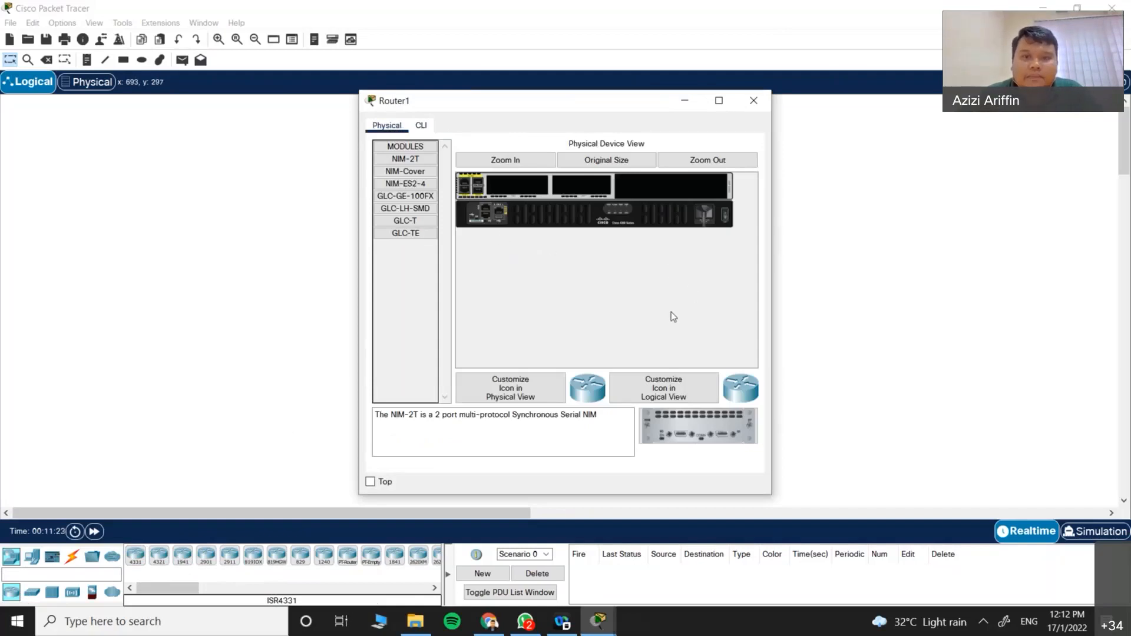
left_click(502, 161)
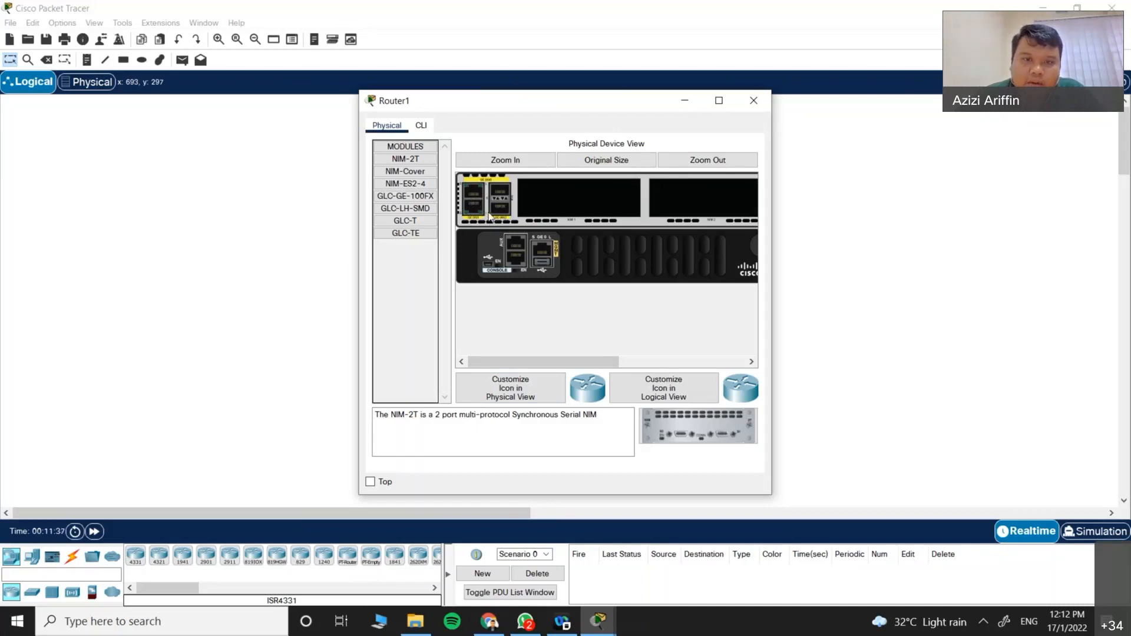
left_click_drag(529, 362, 541, 362)
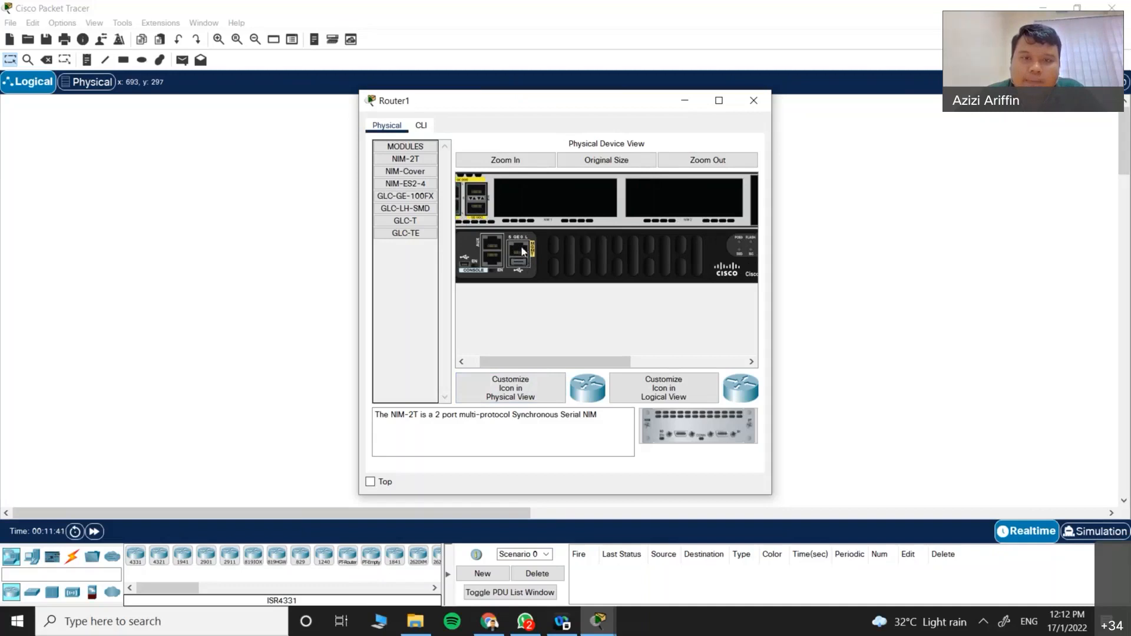
left_click_drag(549, 362, 523, 366)
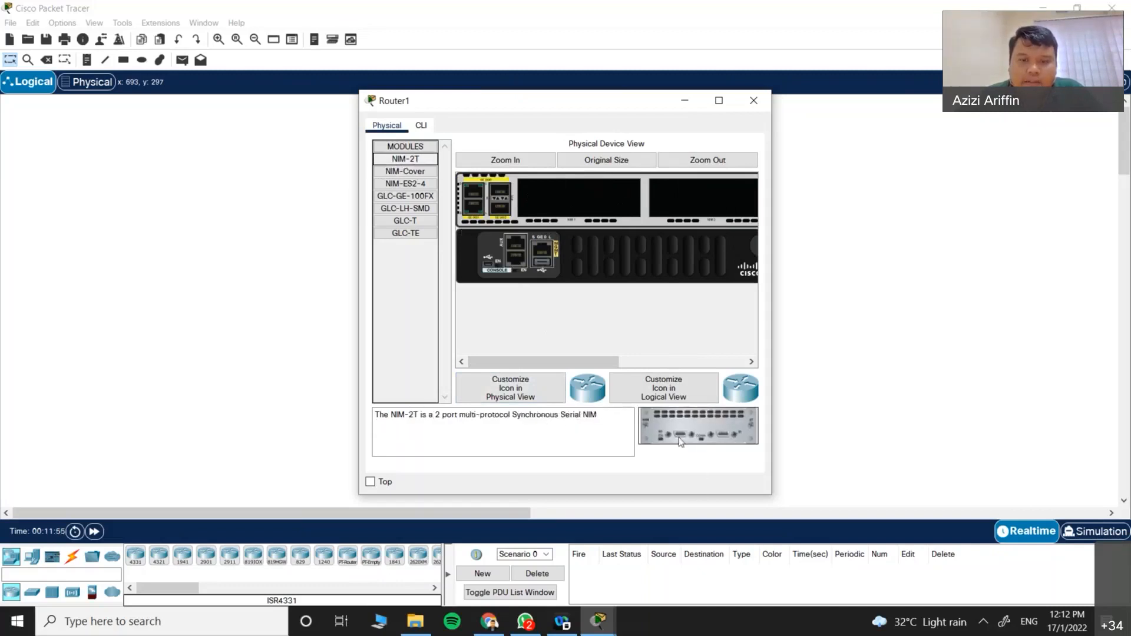
left_click(418, 185)
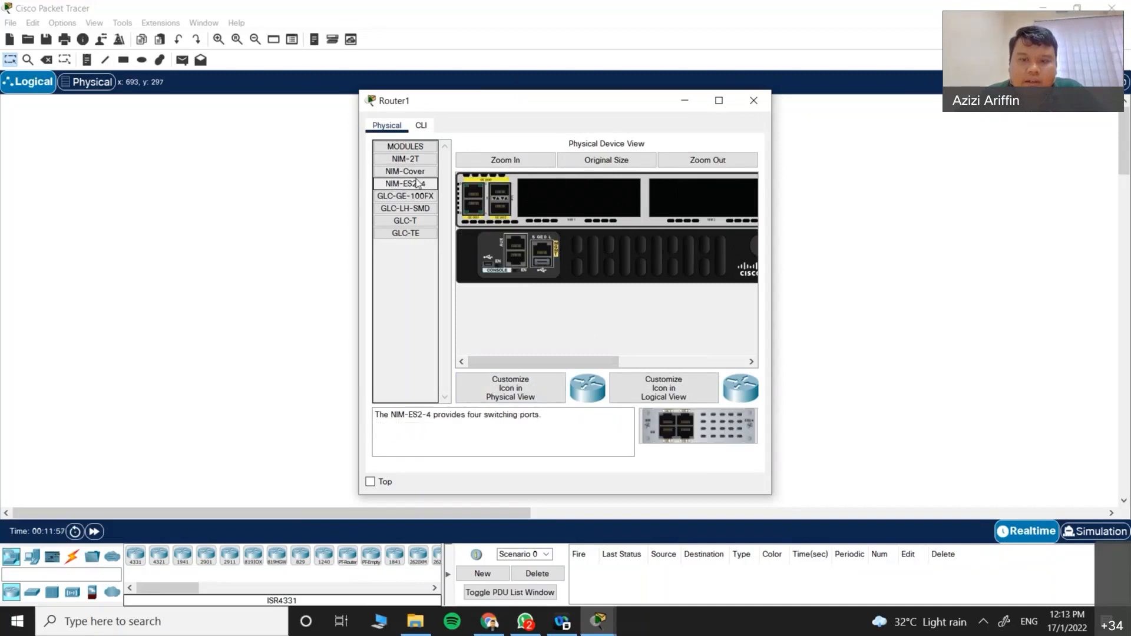
left_click(419, 196)
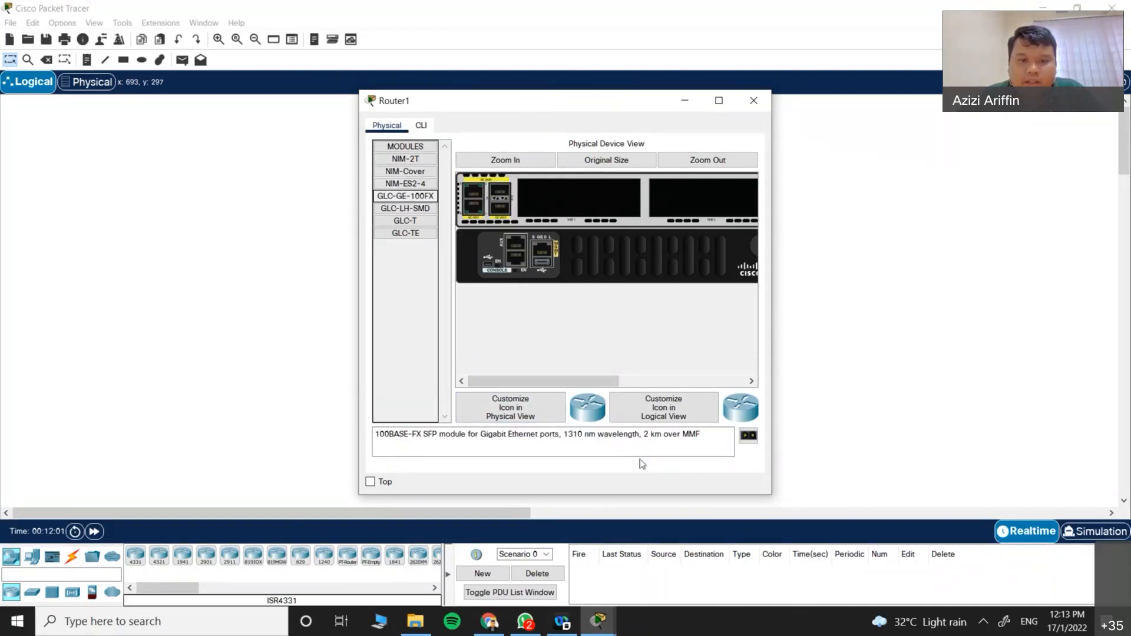
key("Down")
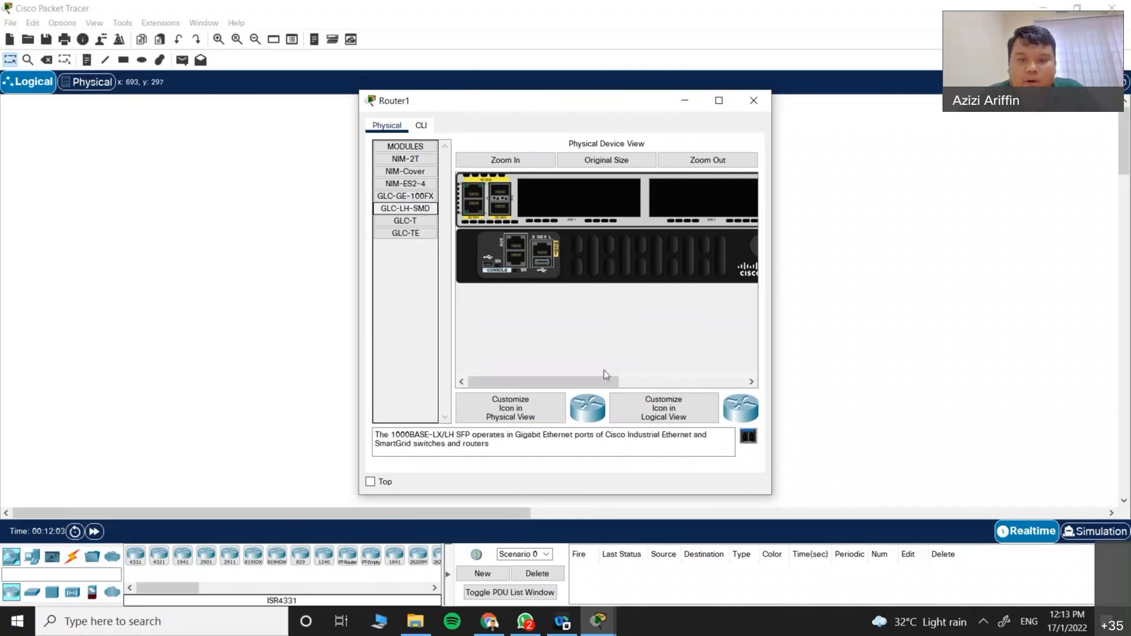
left_click(407, 222)
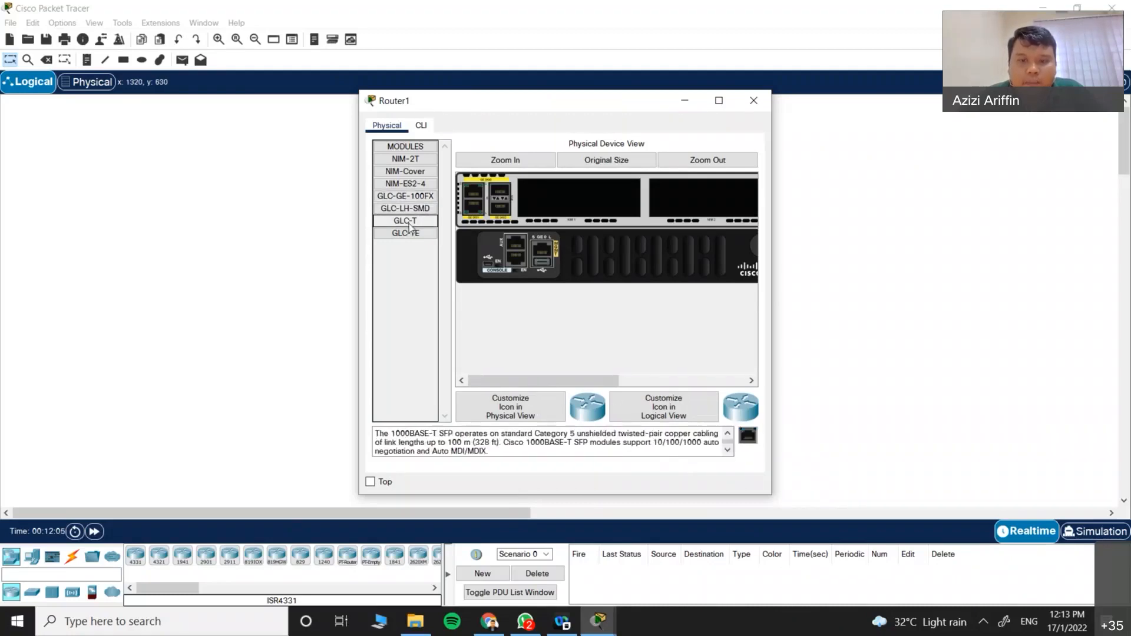
left_click_drag(405, 222, 587, 190)
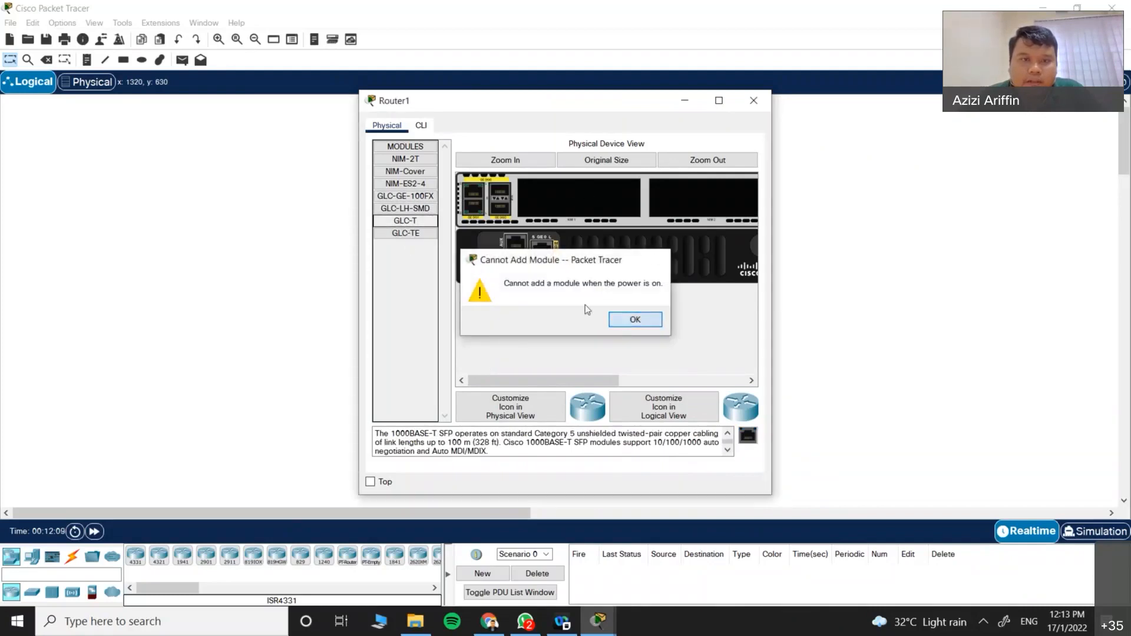
left_click(624, 319)
left_click(415, 231)
left_click(415, 224)
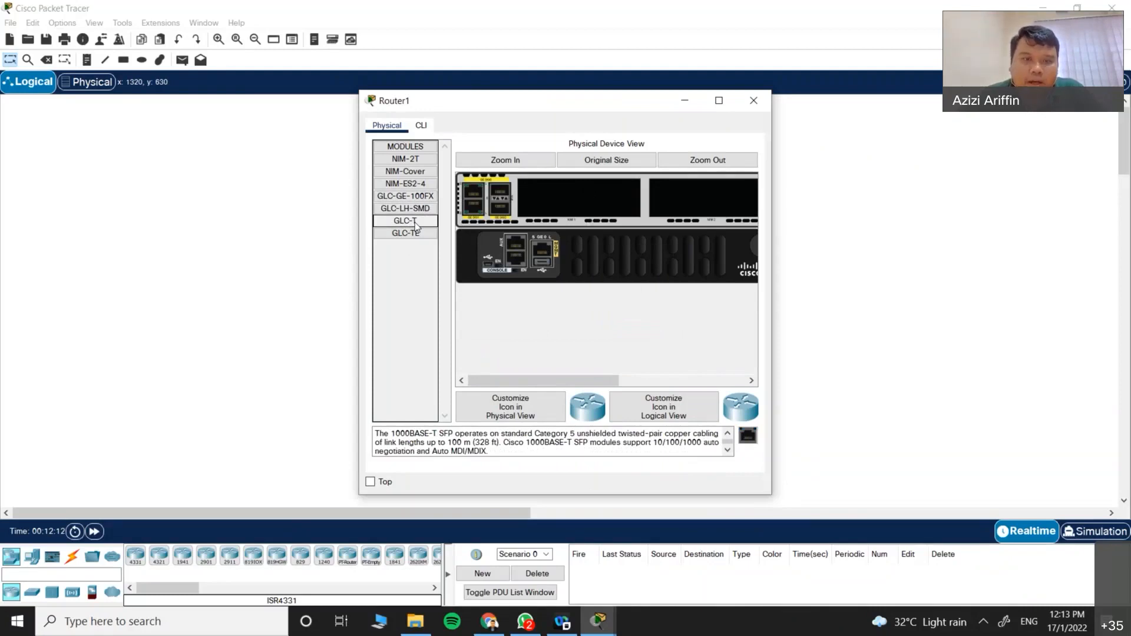
mouse_move(554, 385)
left_mouse_down()
mouse_move(645, 390)
mouse_move(541, 383)
left_mouse_up()
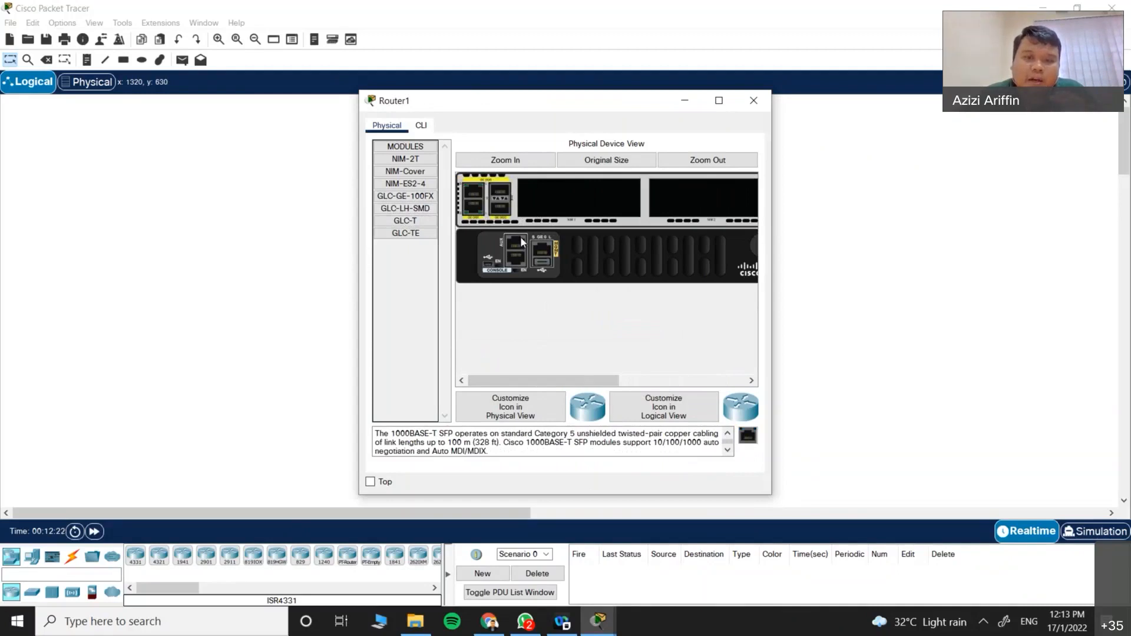
left_click_drag(590, 383, 716, 383)
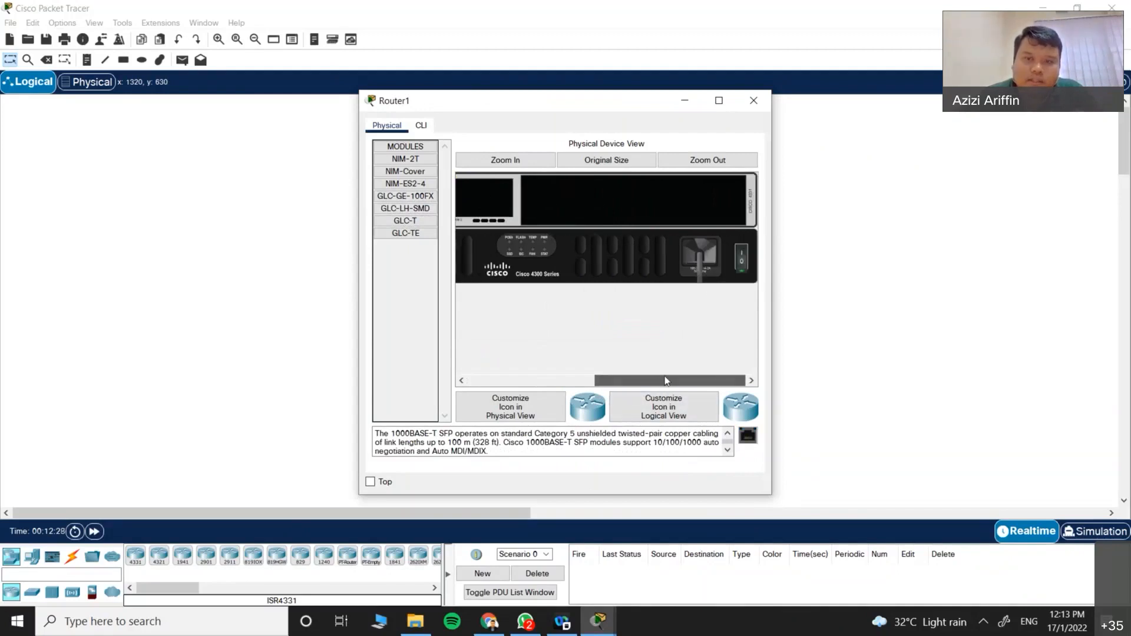
left_click(743, 260)
left_click_drag(671, 382, 548, 382)
left_click(422, 235)
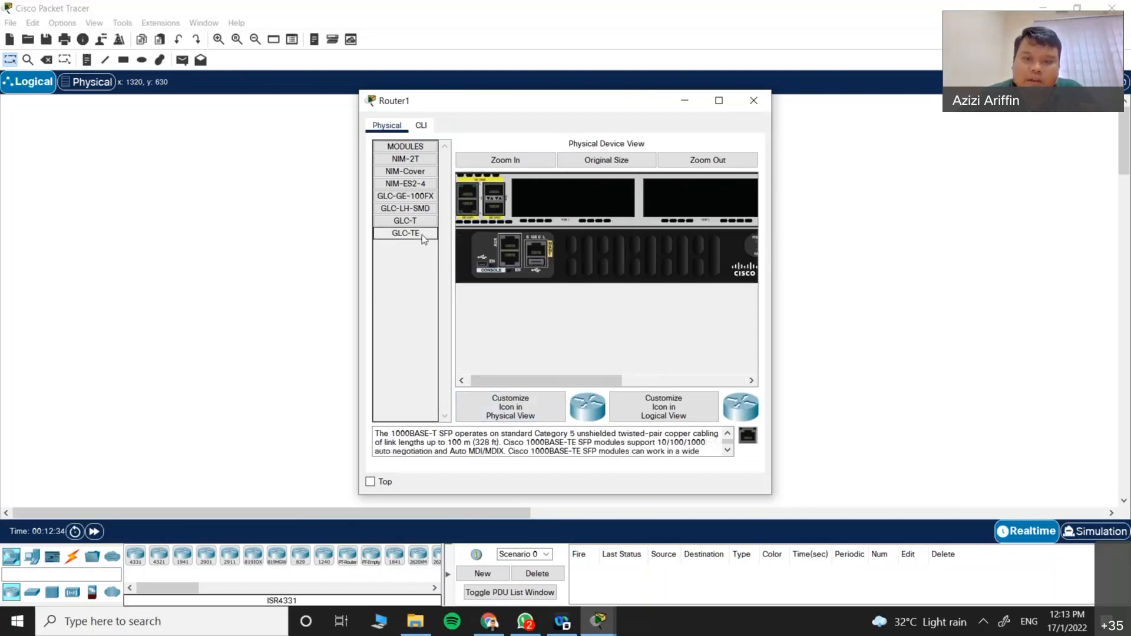
left_click(415, 223)
left_click_drag(403, 230, 603, 203)
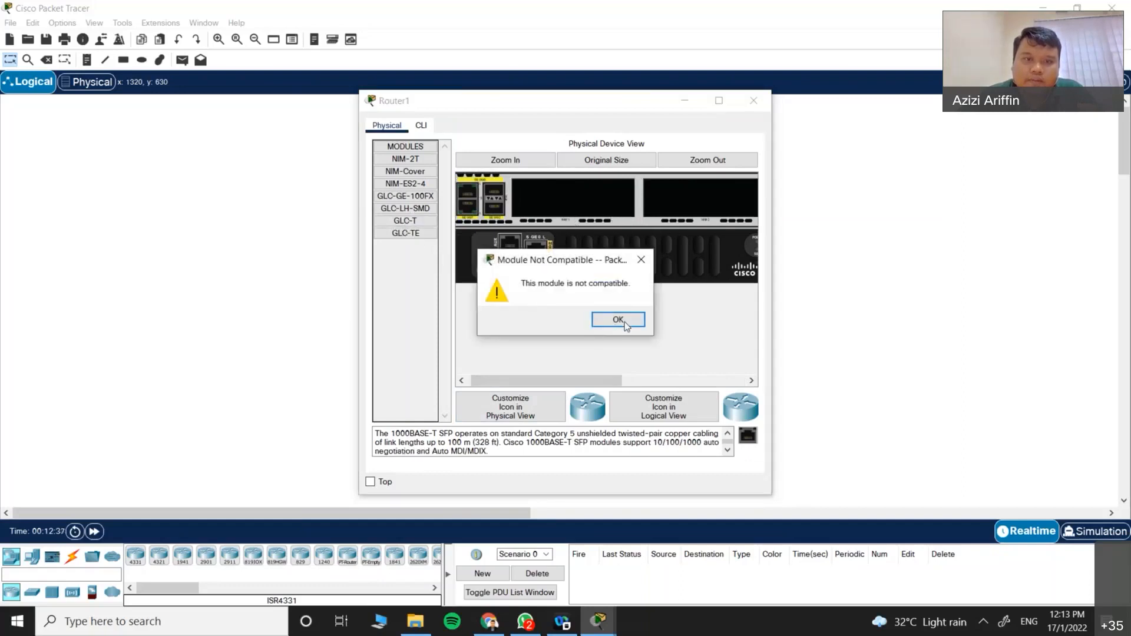
left_click(617, 320)
left_click(422, 209)
left_click(422, 201)
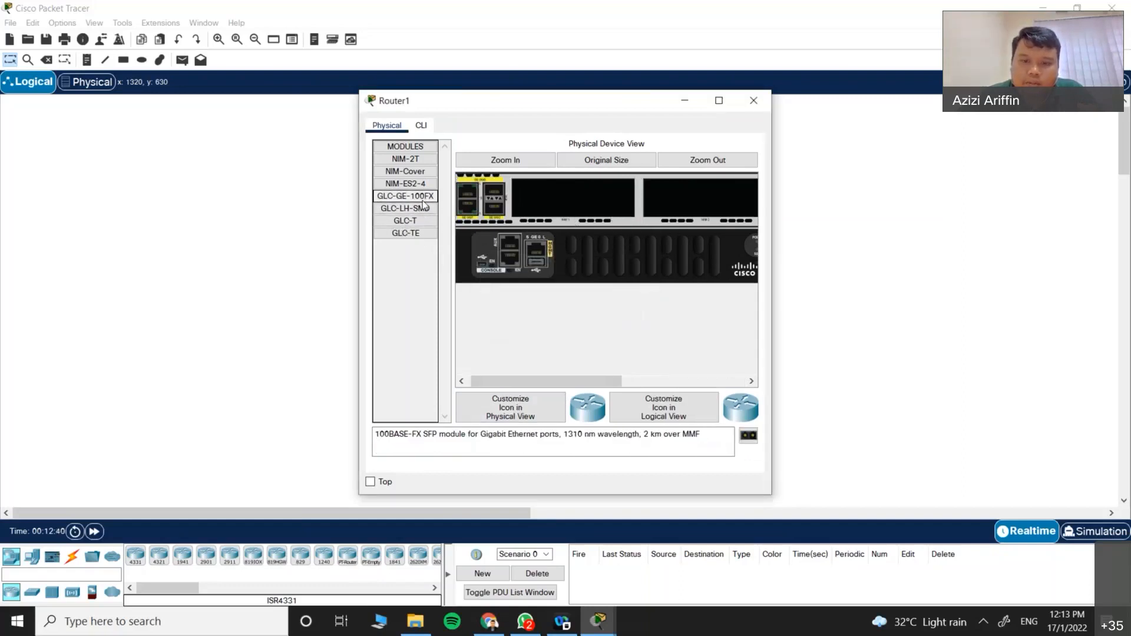
left_click(417, 185)
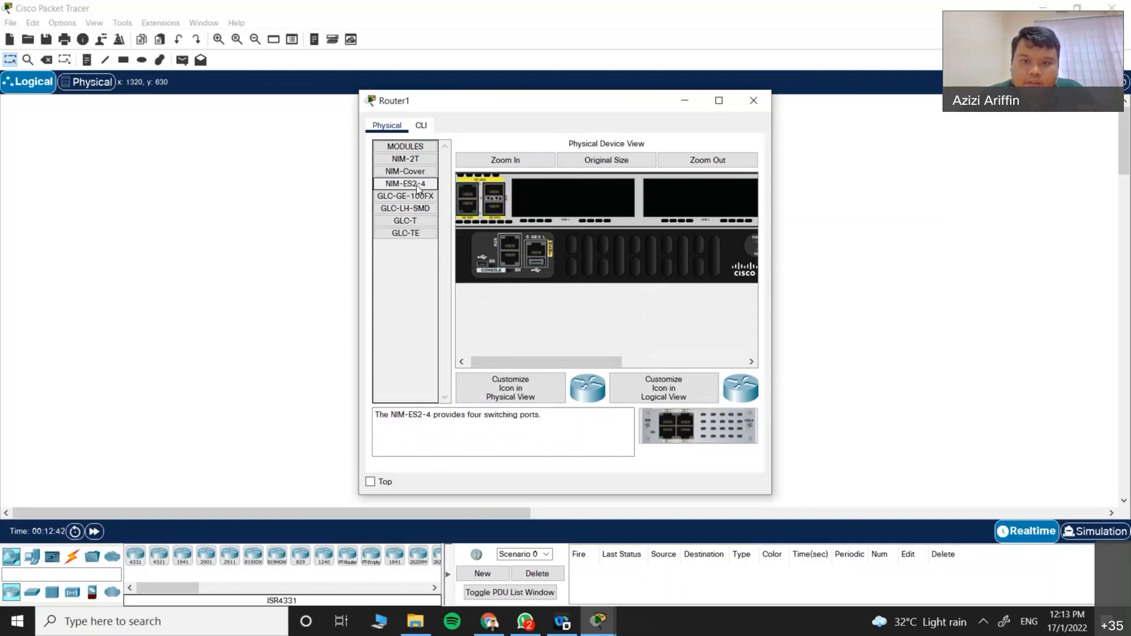
left_click(417, 172)
left_click(417, 163)
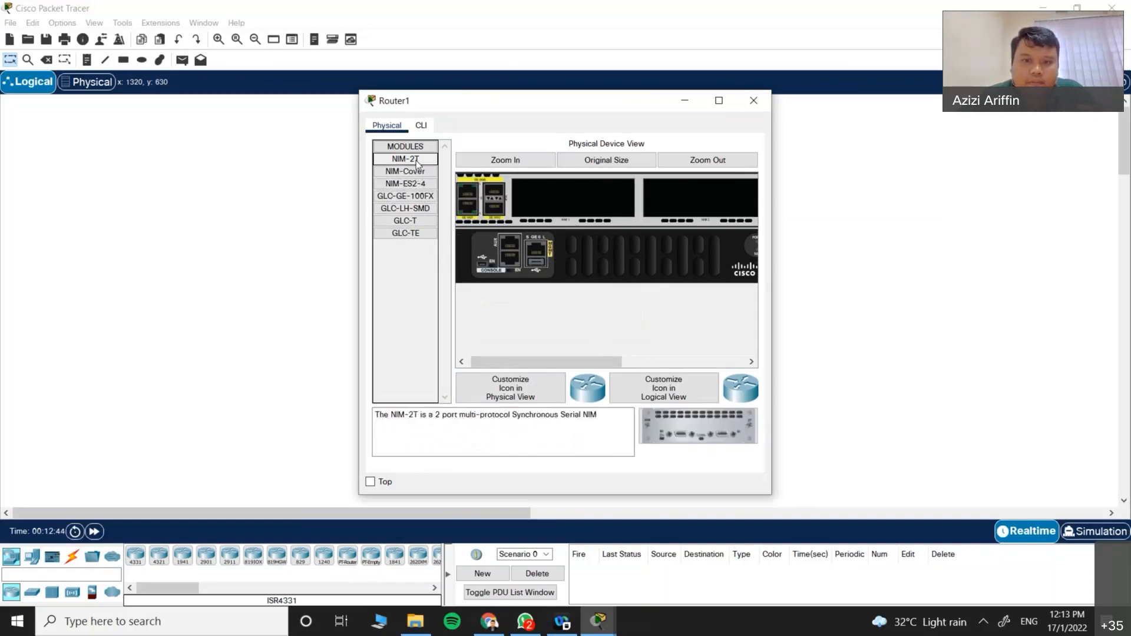
left_click(418, 150)
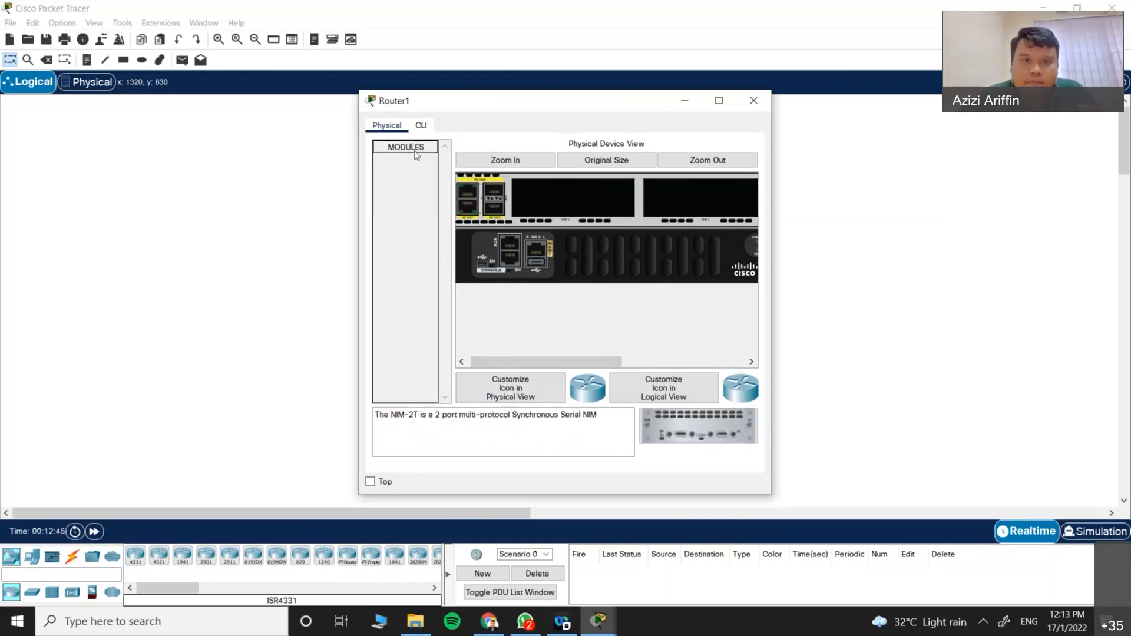
left_click(416, 147)
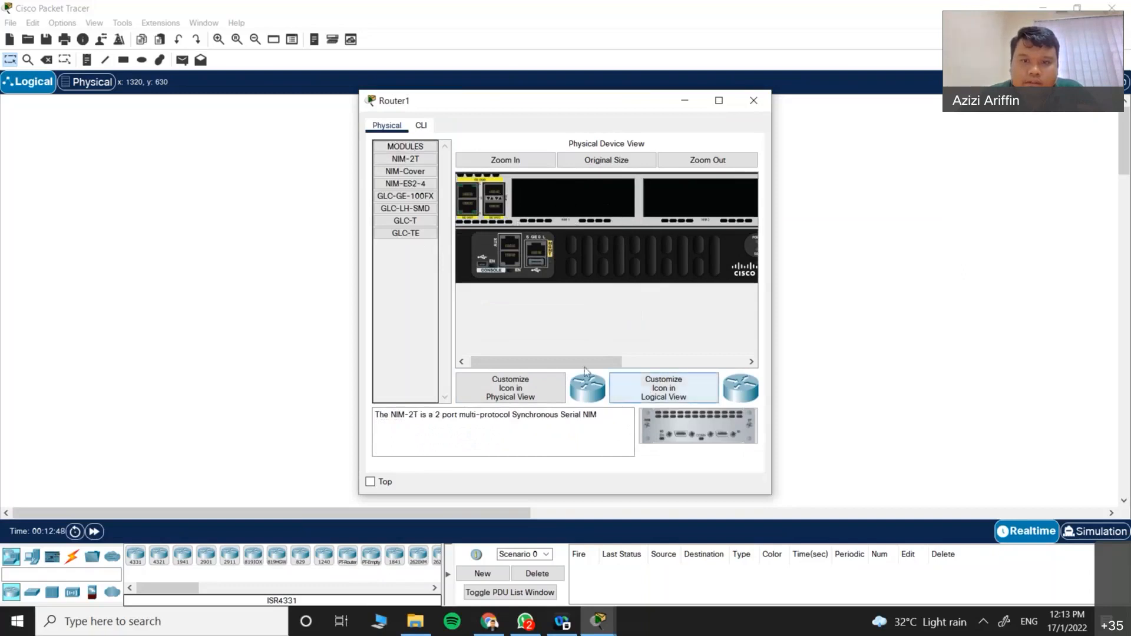
left_click(722, 361)
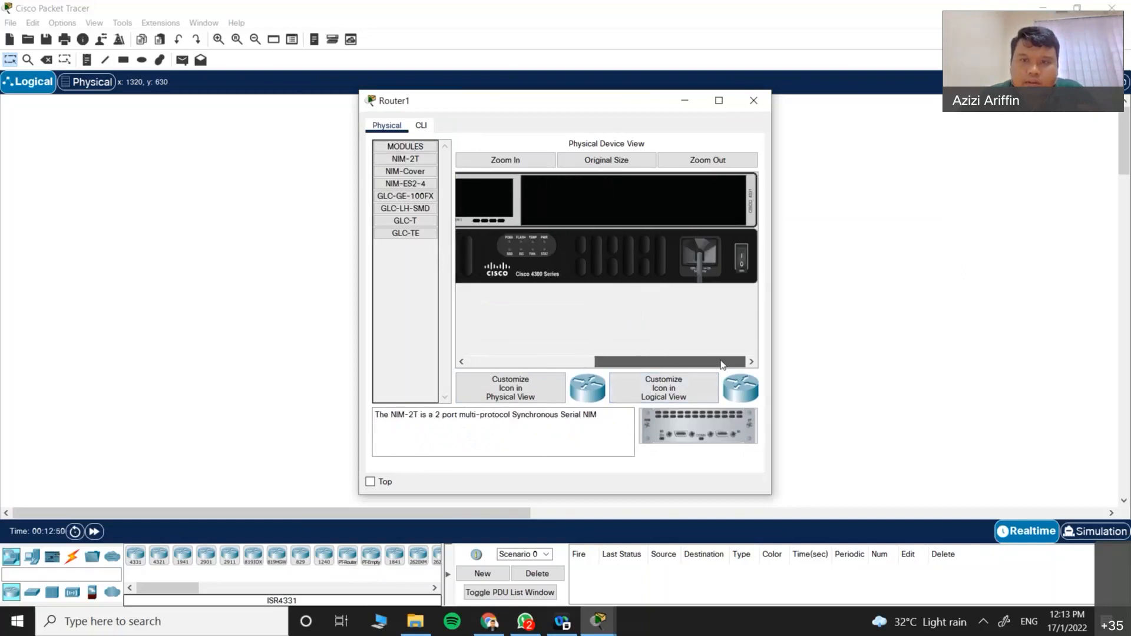
left_click_drag(406, 234, 655, 211)
left_click_drag(405, 221, 616, 206)
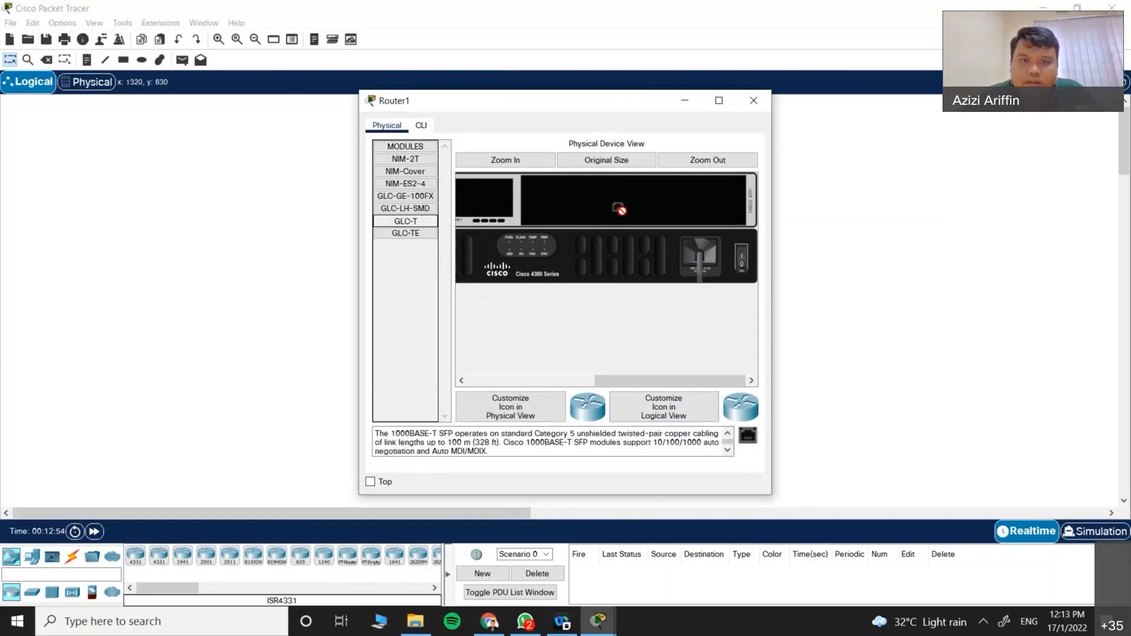
left_click_drag(601, 380, 439, 365)
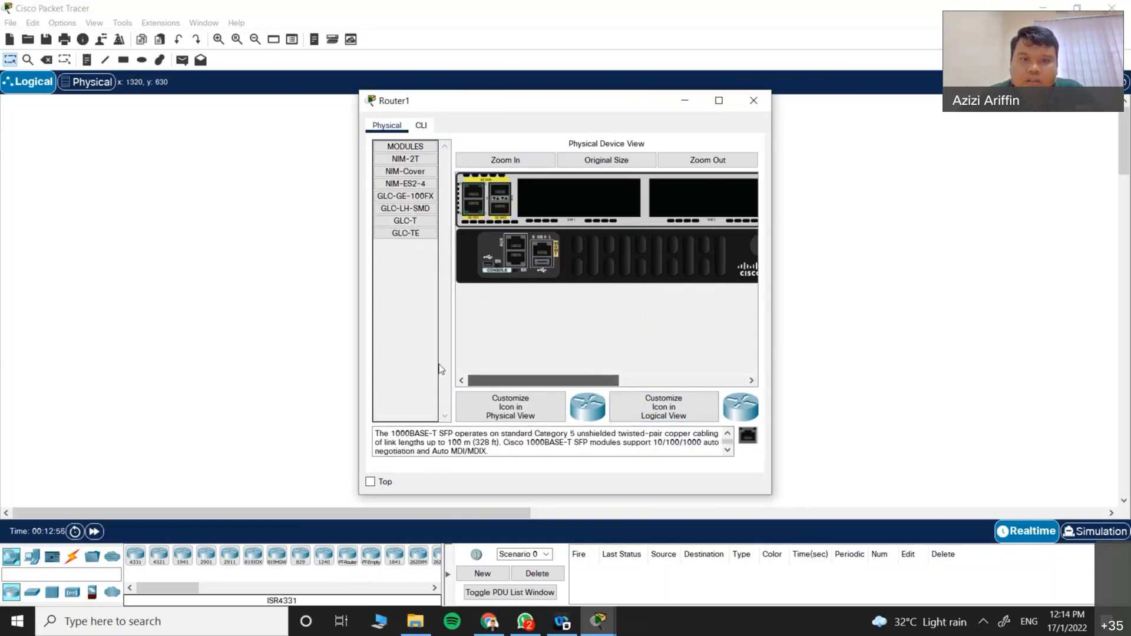
left_click(402, 210)
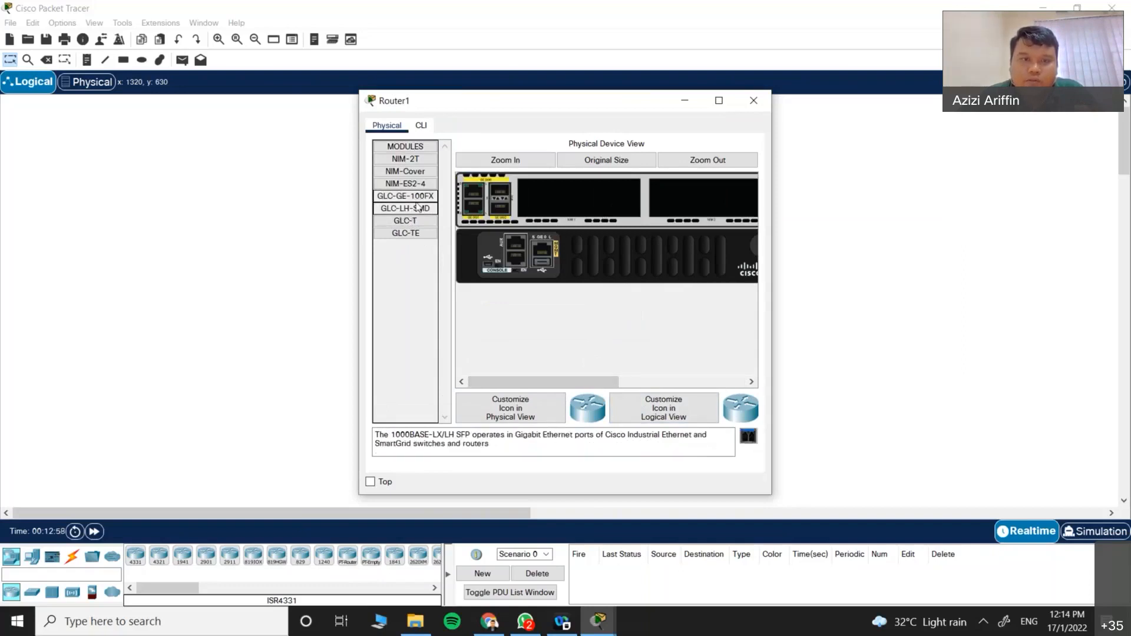
left_click_drag(413, 186, 391, 291)
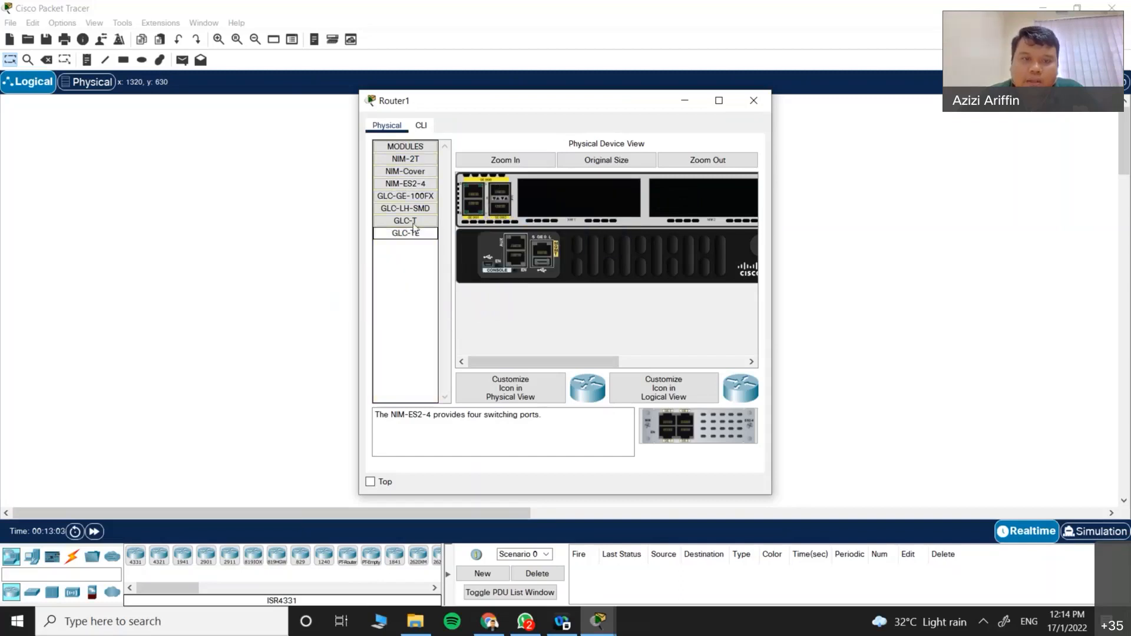
left_click(412, 222)
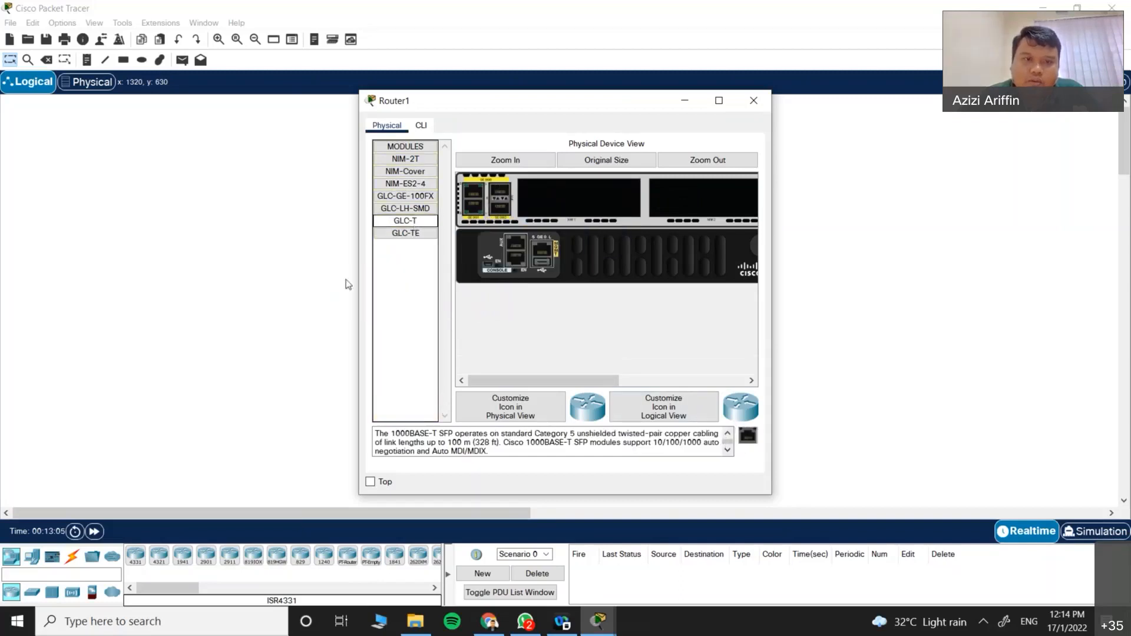
left_click(166, 556)
Step: Place an ISR4321 as Router2, zoom its chassis, and read the GLC, NIM-ES2-4, NIM-Cover and NIM-2T module descriptions
left_click(623, 222)
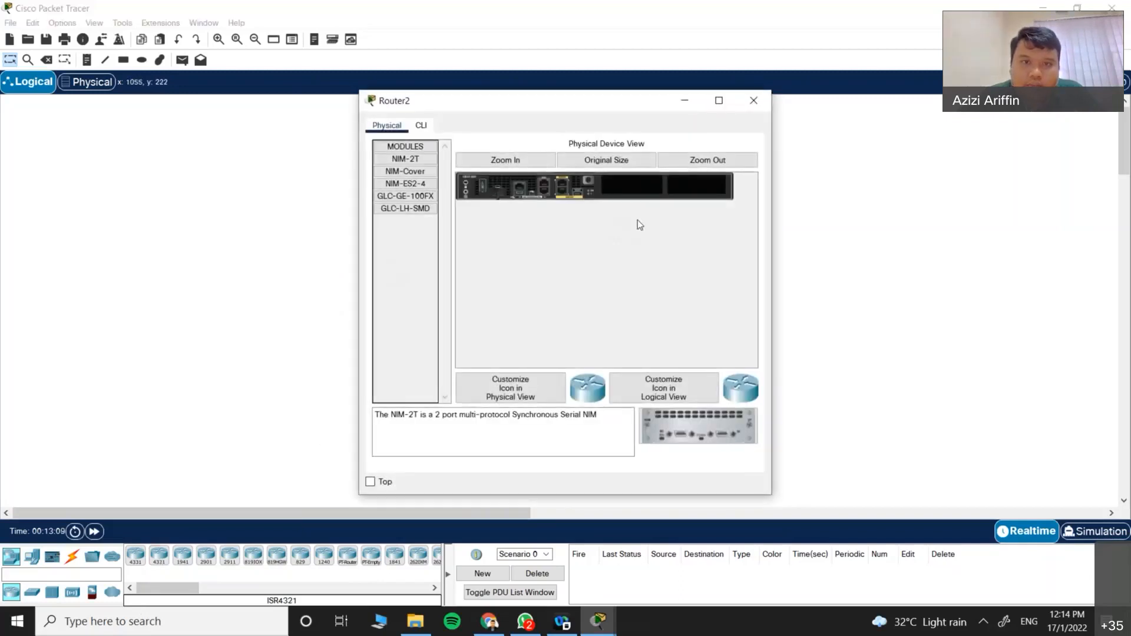
left_click(518, 160)
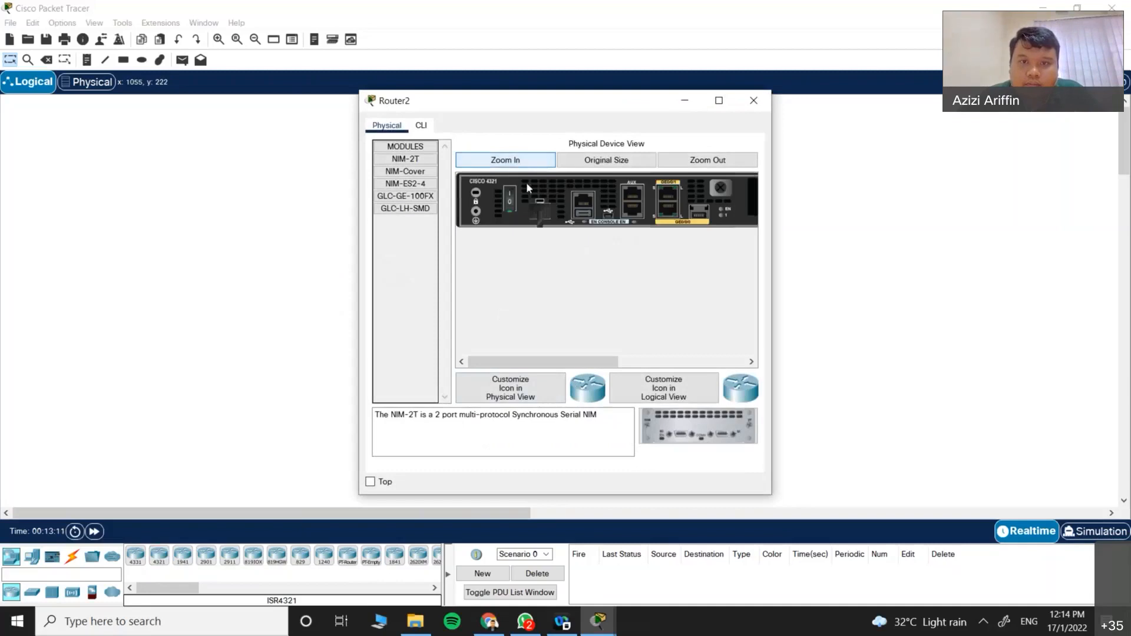
left_click(649, 363)
left_click(411, 208)
left_click(407, 196)
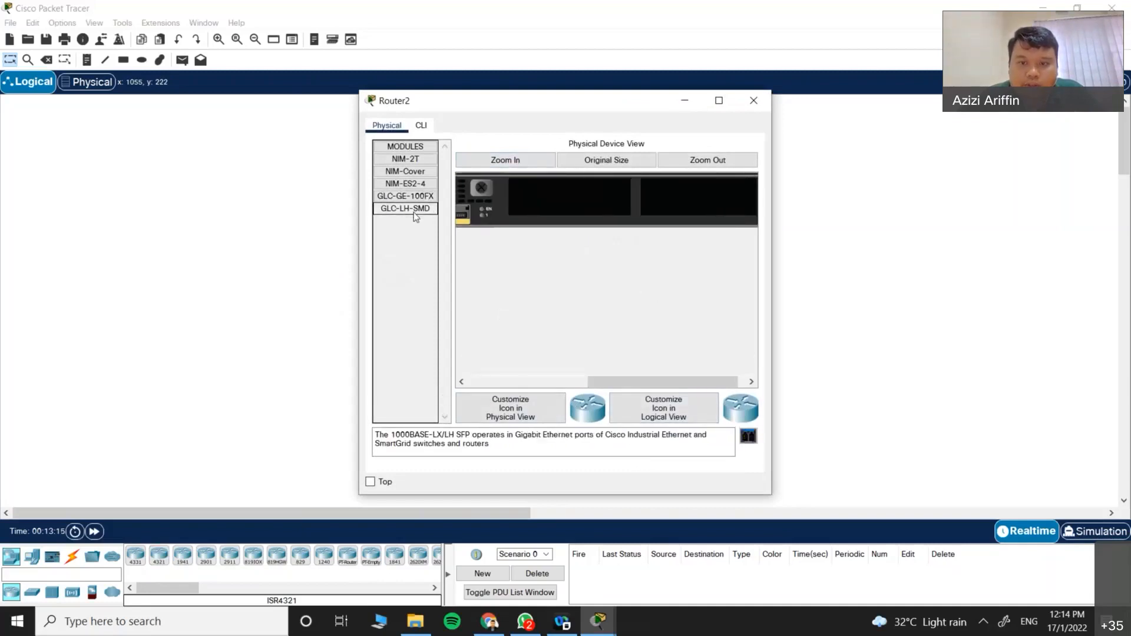
left_click(415, 184)
left_click(411, 172)
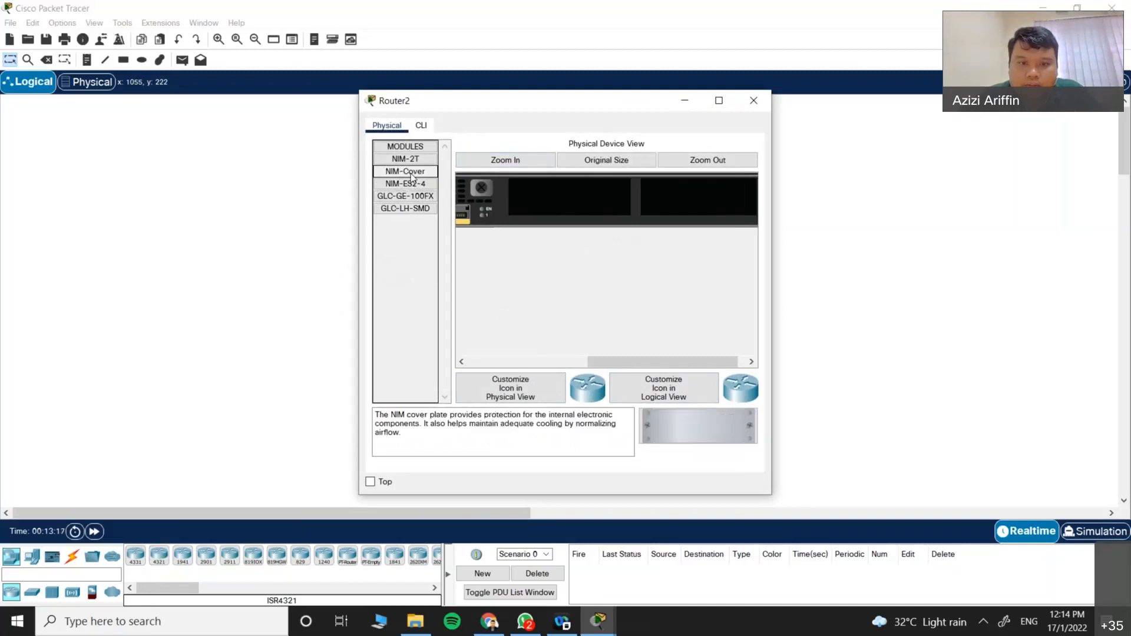
left_click(407, 160)
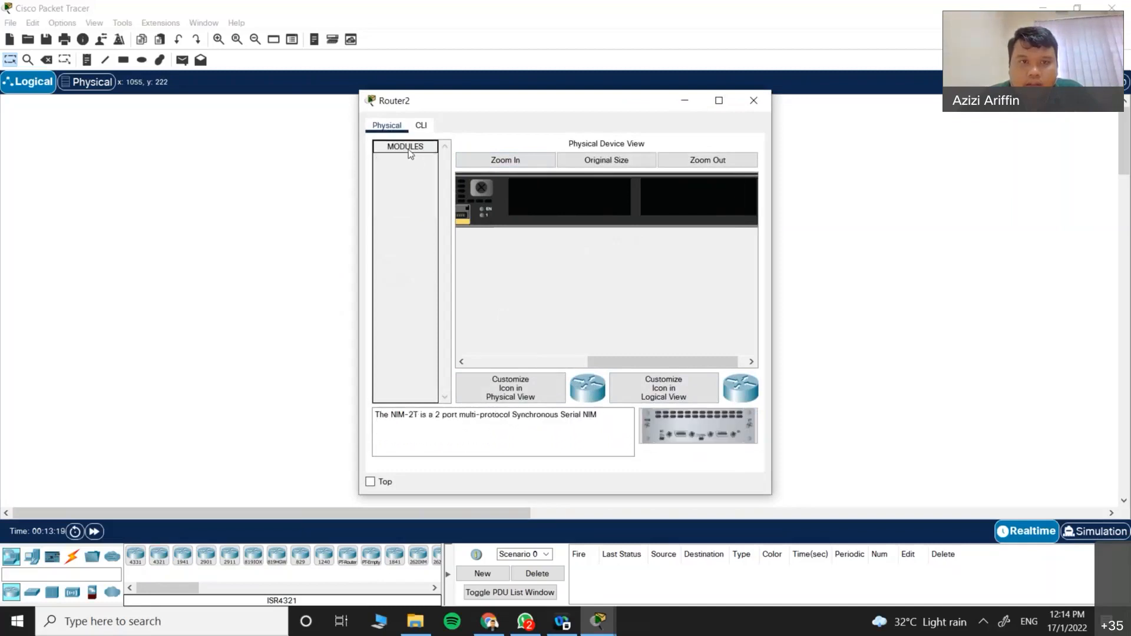
left_click(410, 183)
left_click(406, 197)
left_click(406, 209)
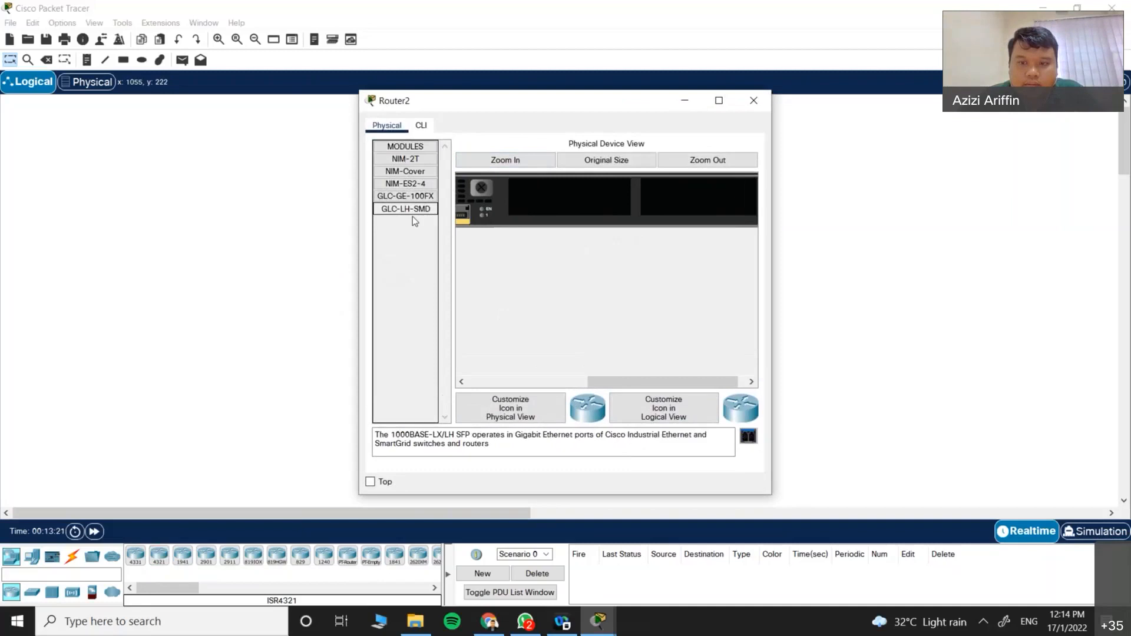
Step: Try inserting a GLC-LH-SMD into the powered-on Router2, dismiss the refusal, and close its window
left_click_drag(403, 210, 581, 200)
left_click(632, 320)
left_click_drag(688, 382, 695, 384)
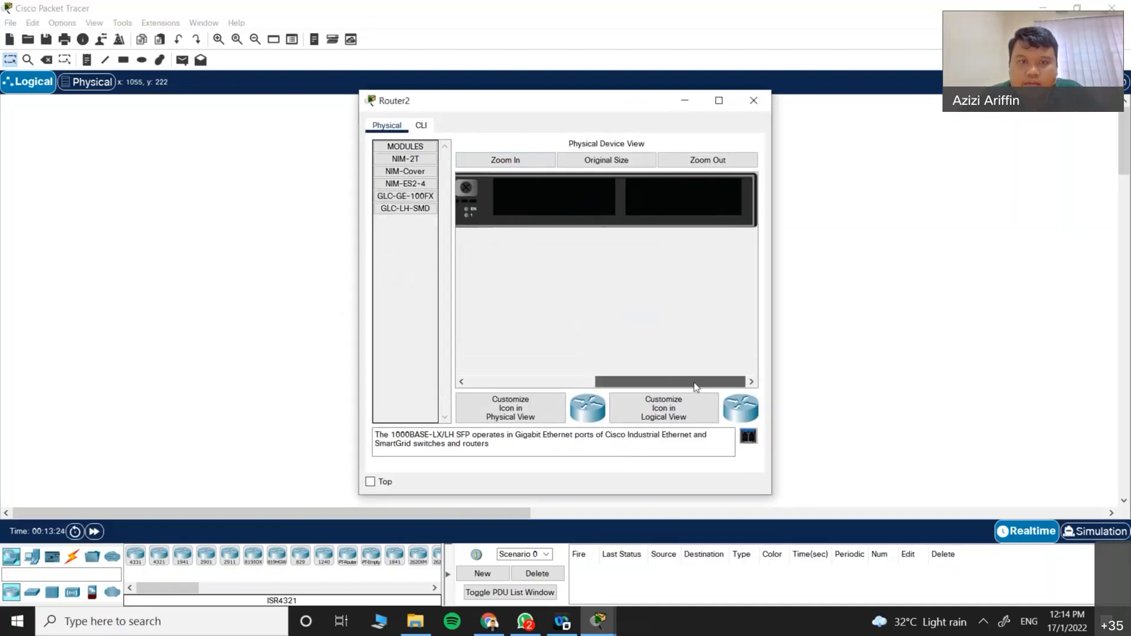
left_click(479, 384)
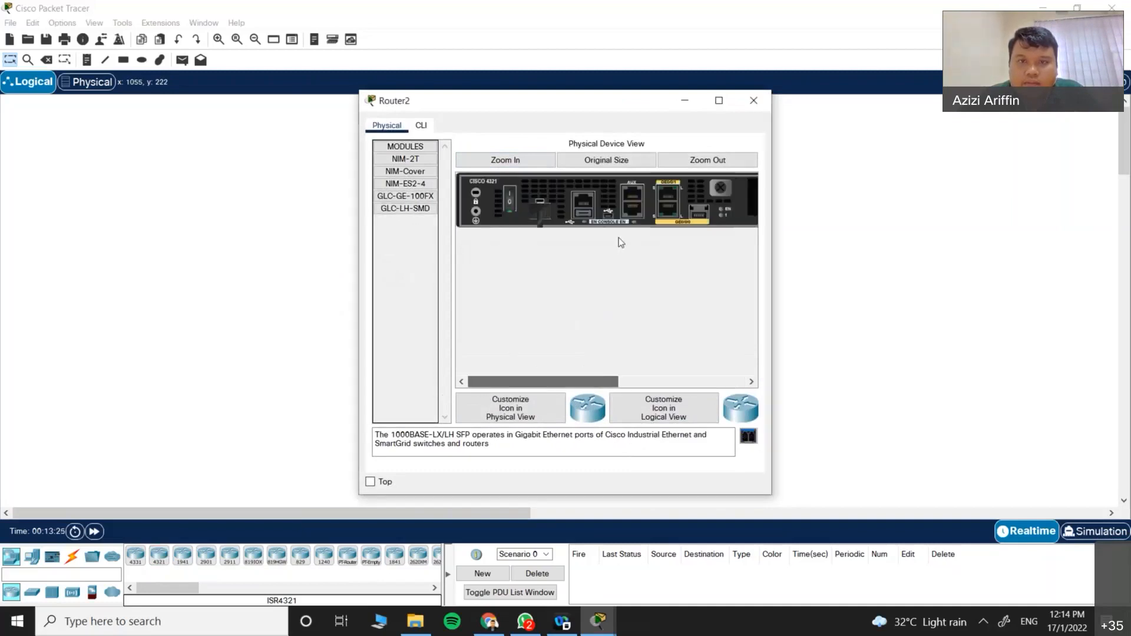
left_click(753, 100)
Step: Place a 1941 router as Router3 and zoom into its physical chassis view
left_click(186, 560)
left_click(548, 355)
left_click(541, 352)
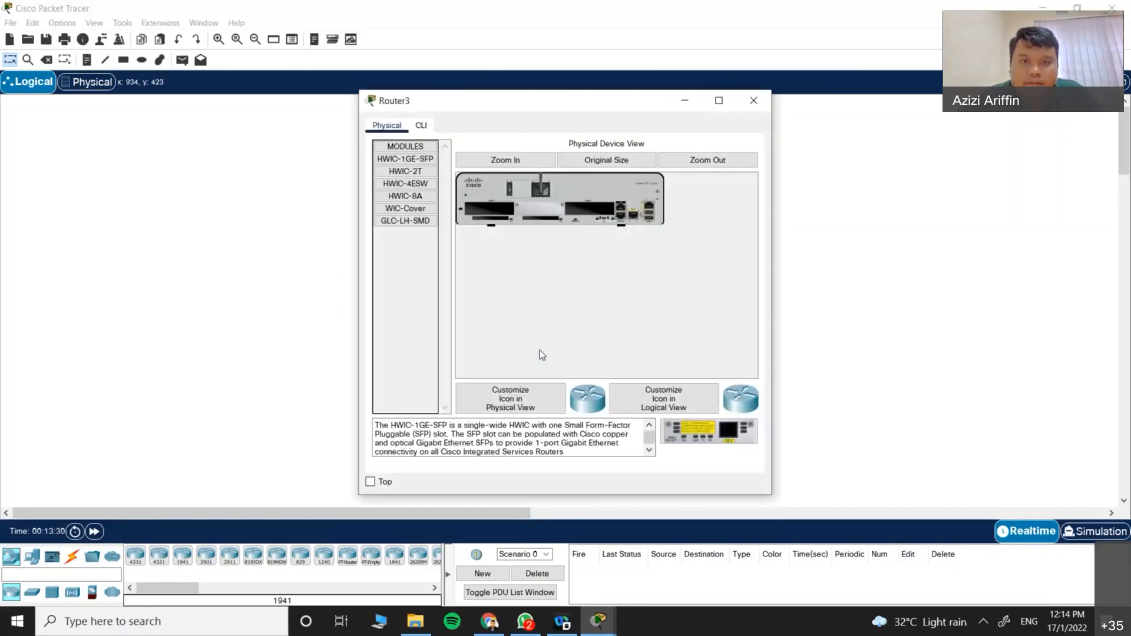
left_click(523, 160)
left_click(620, 374)
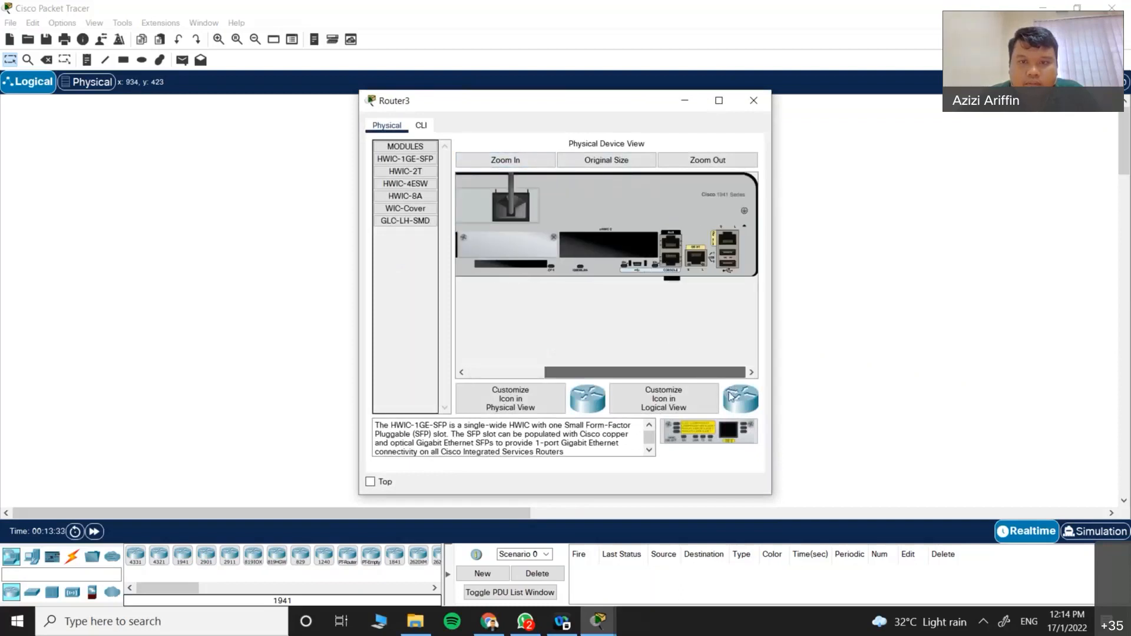
left_click_drag(621, 371, 544, 371)
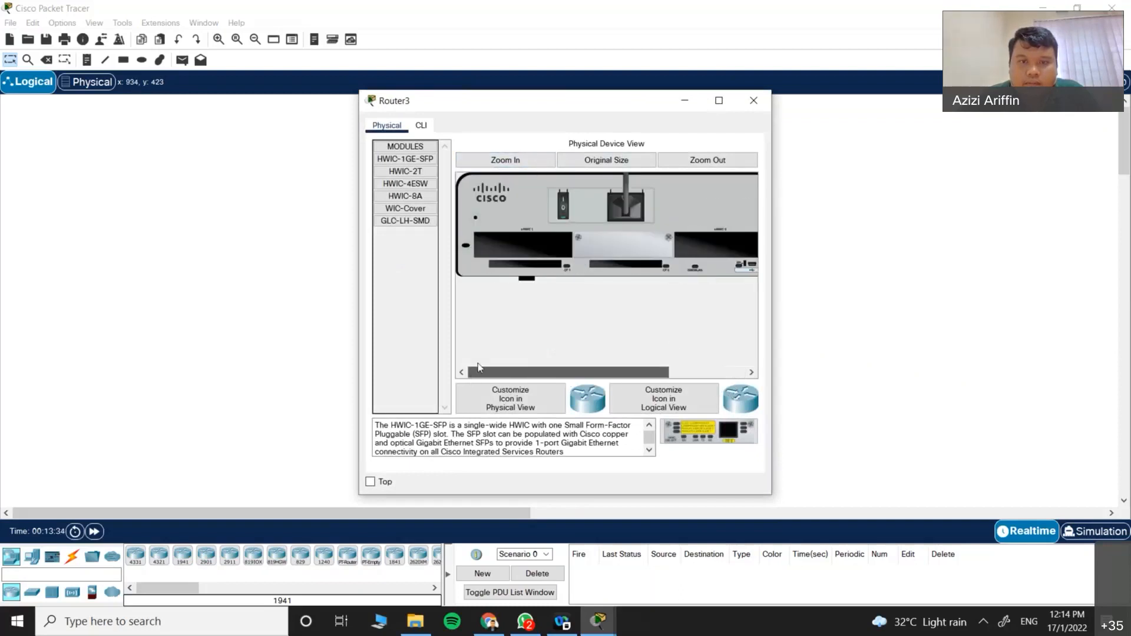
Step: Compare Router3's available modules and insert an HWIC-1GE-SFP card into a slot
left_click(405, 222)
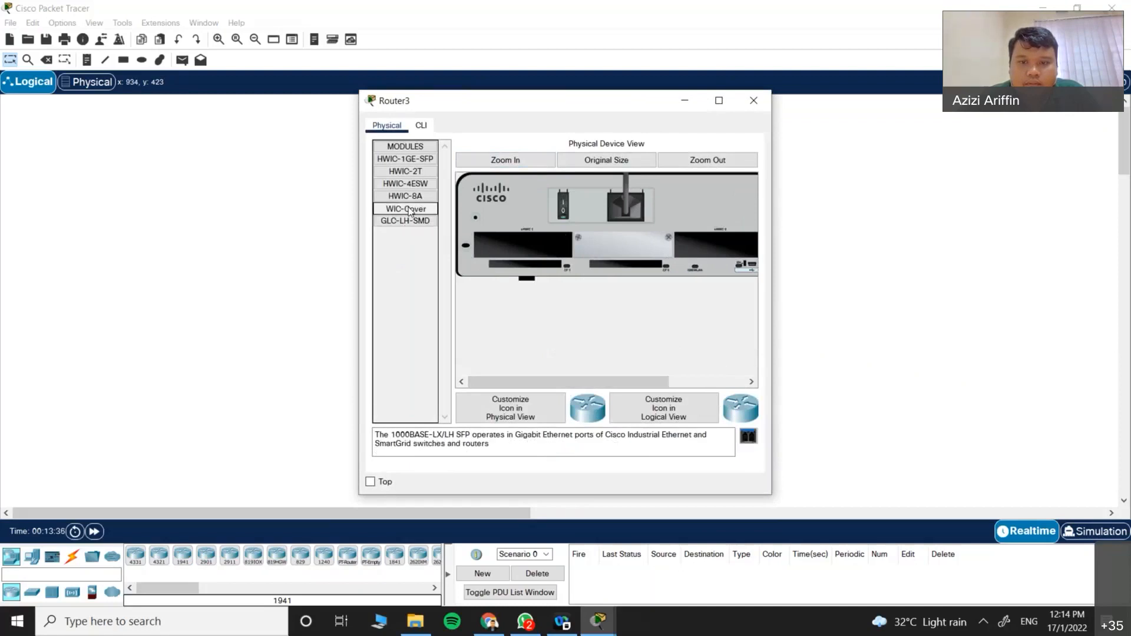
left_click(410, 210)
left_click(408, 197)
left_click(413, 172)
left_click(417, 160)
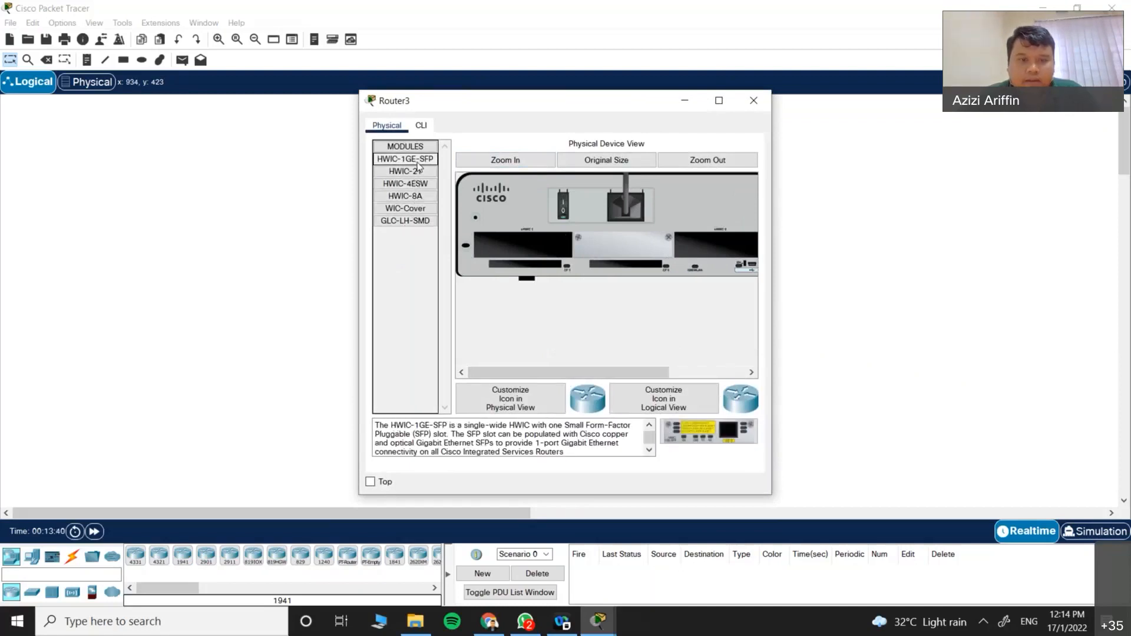
left_click_drag(417, 165, 550, 250)
Step: Fit a GLC-LH-SMD transceiver into the HWIC-1GE-SFP card and close Router3's window
left_click(408, 196)
left_click(410, 208)
left_click(407, 221)
left_click(407, 183)
left_click(412, 171)
left_click(406, 159)
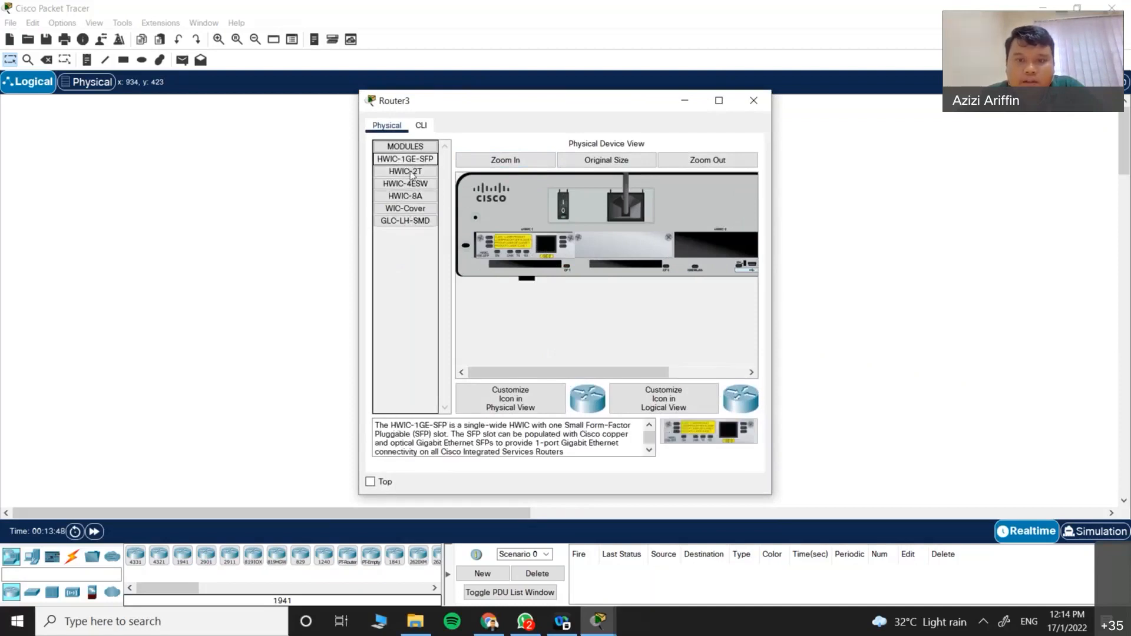
left_click(403, 222)
left_click_drag(405, 222, 547, 245)
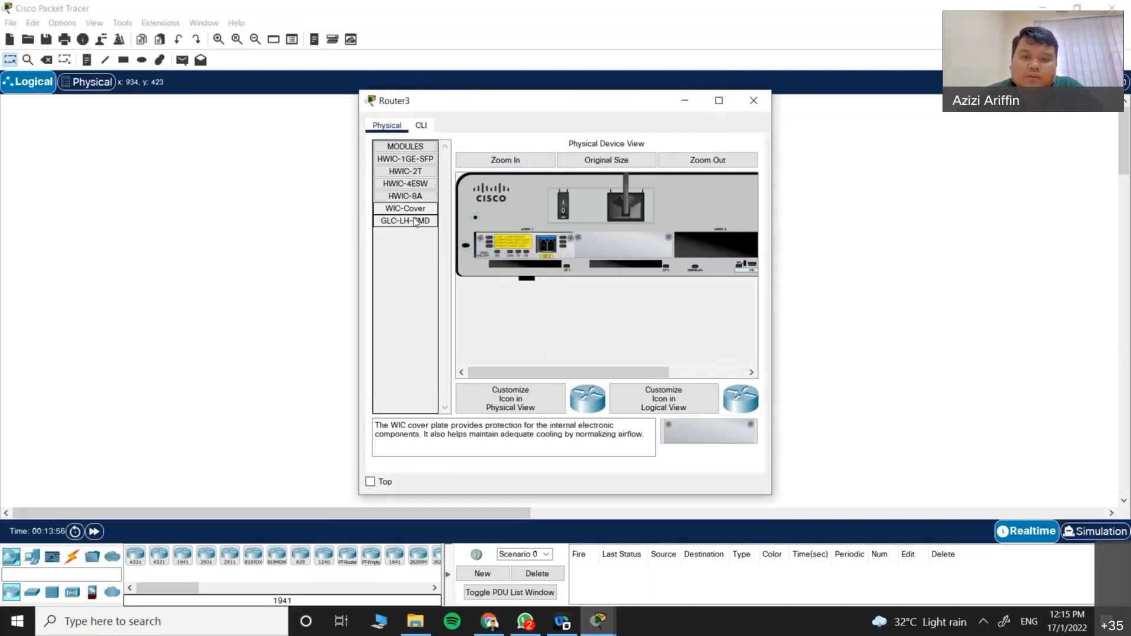
left_click(753, 101)
left_click_drag(537, 167, 607, 377)
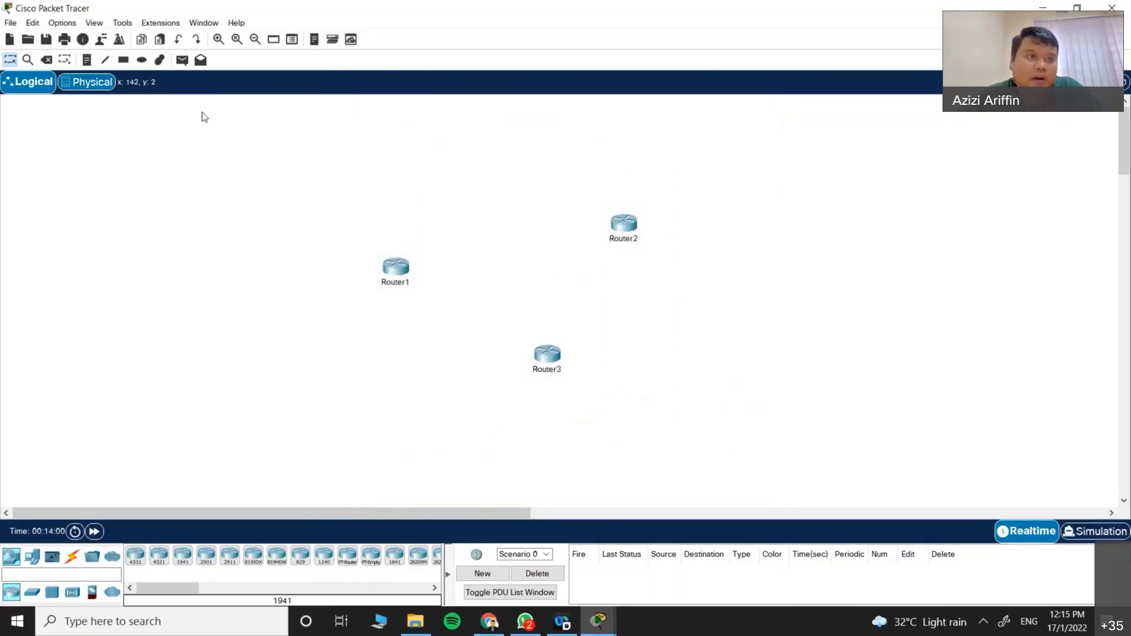
Step: Delete Router2 from the workspace
left_click(47, 60)
left_click(612, 222)
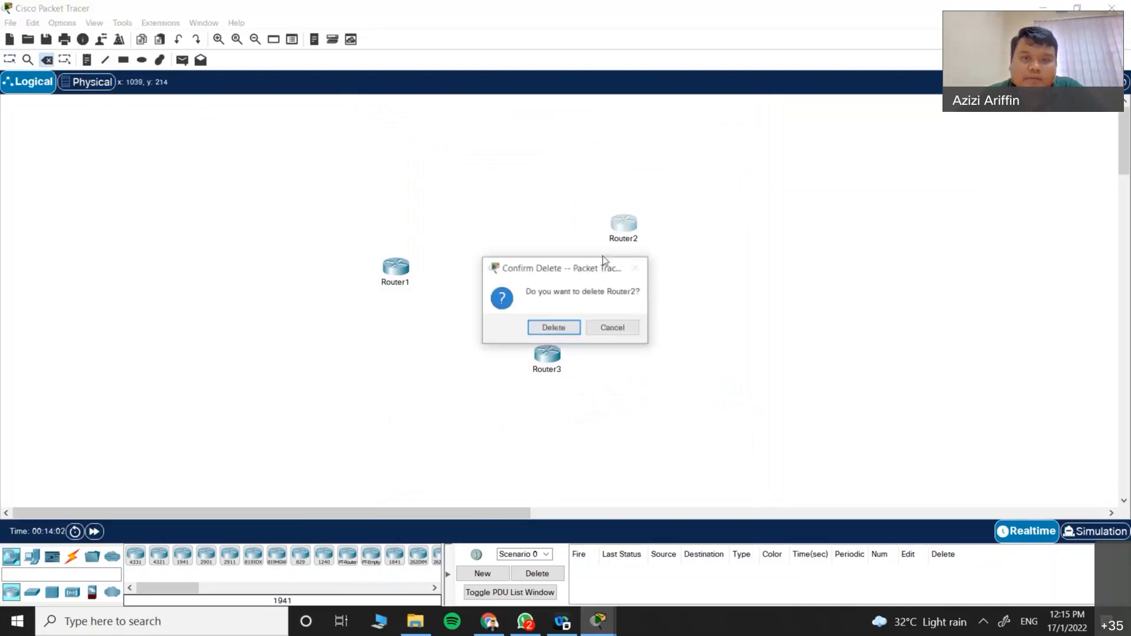
left_click(559, 327)
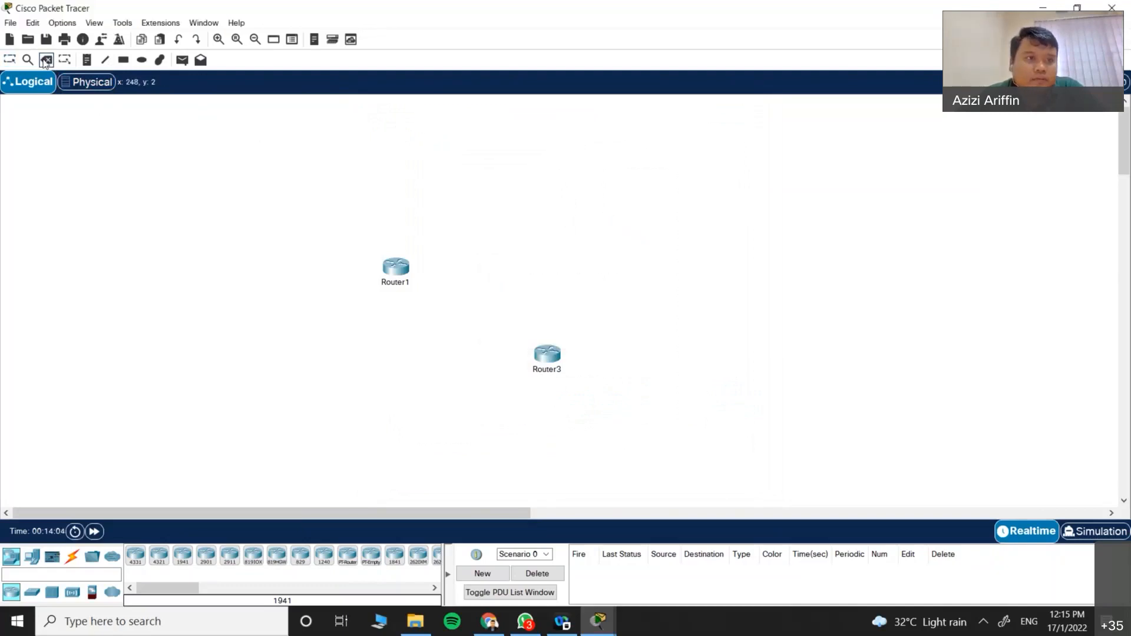
Step: Switch to Simulation mode, then close the simulation panel and the chat notification
left_click(1086, 535)
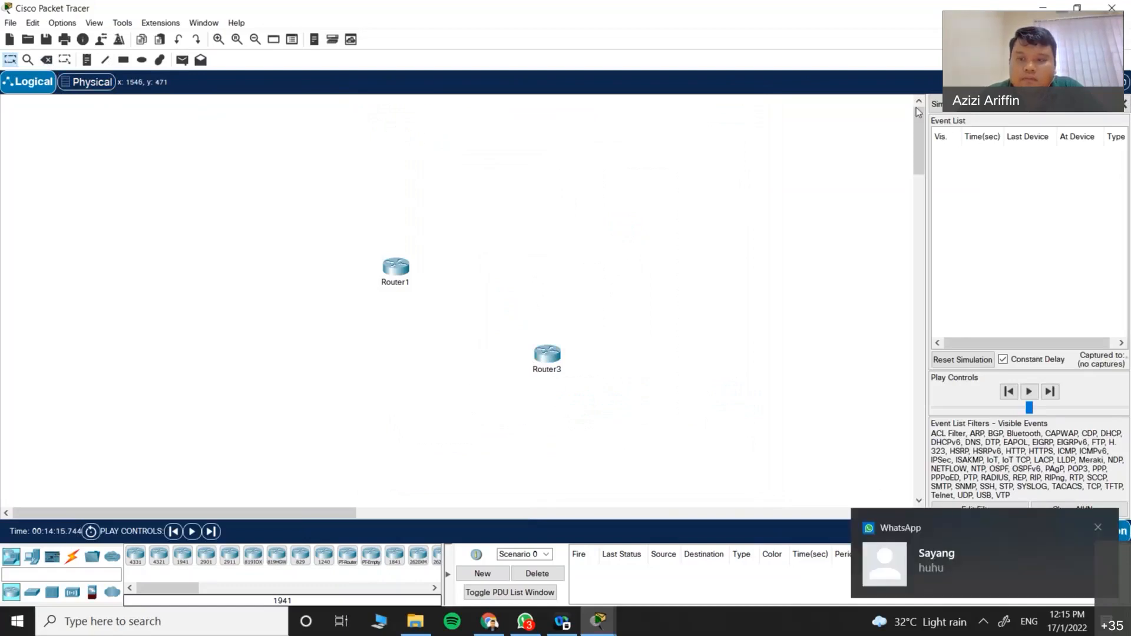
left_click(1124, 104)
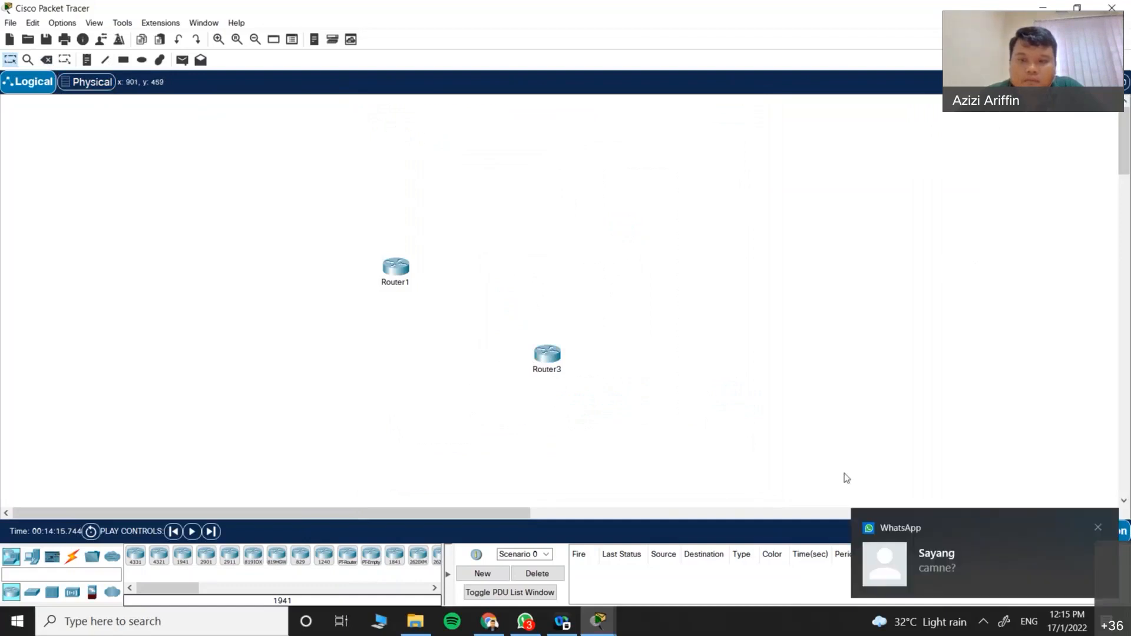
left_click(1098, 532)
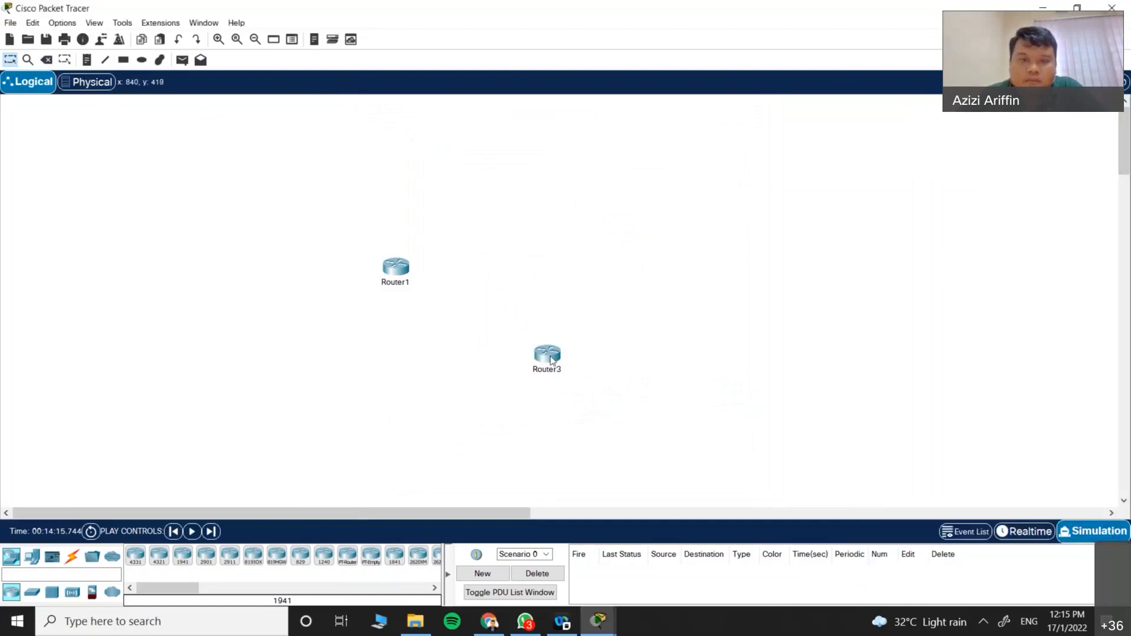
Step: Delete Router3 and return to the Select tool, leaving only Router1
left_click(45, 60)
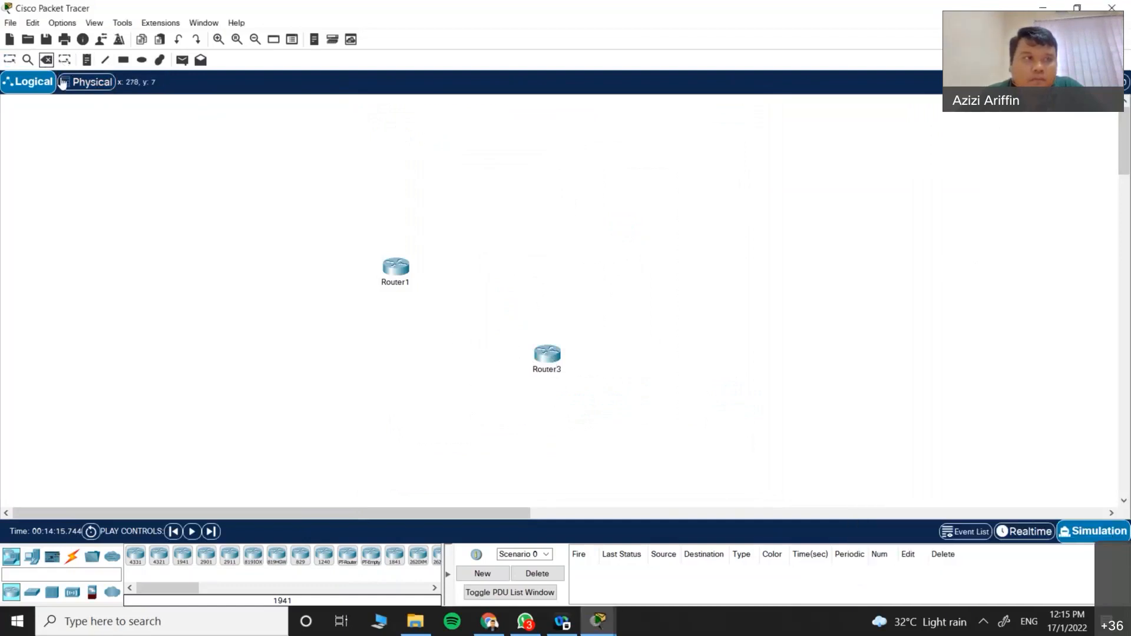
left_click(547, 355)
left_click(553, 328)
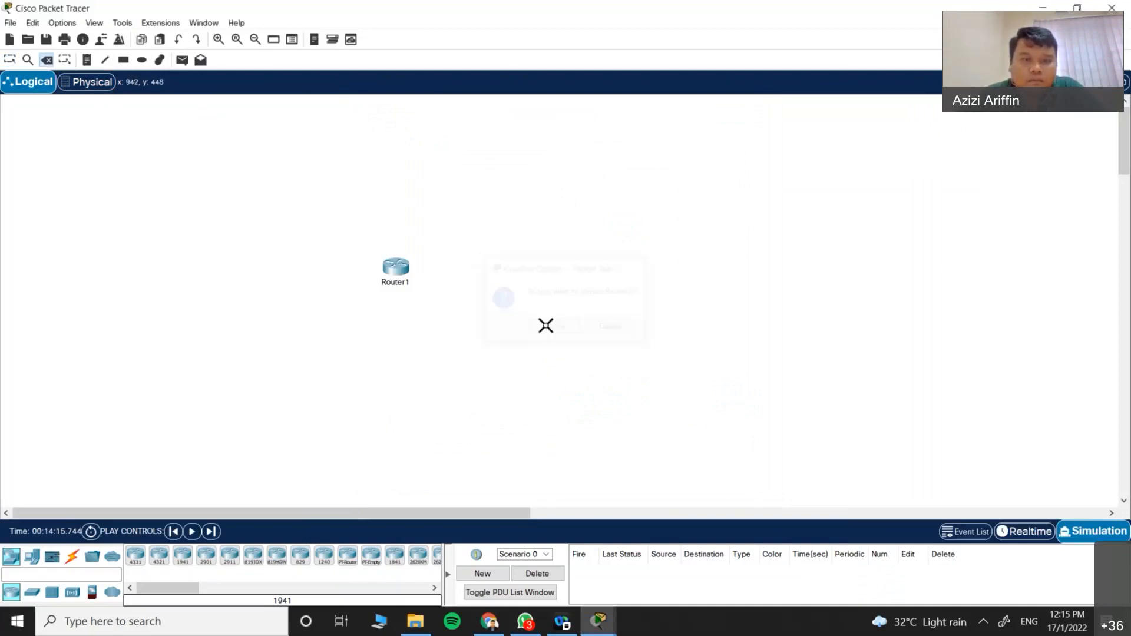
key("Escape")
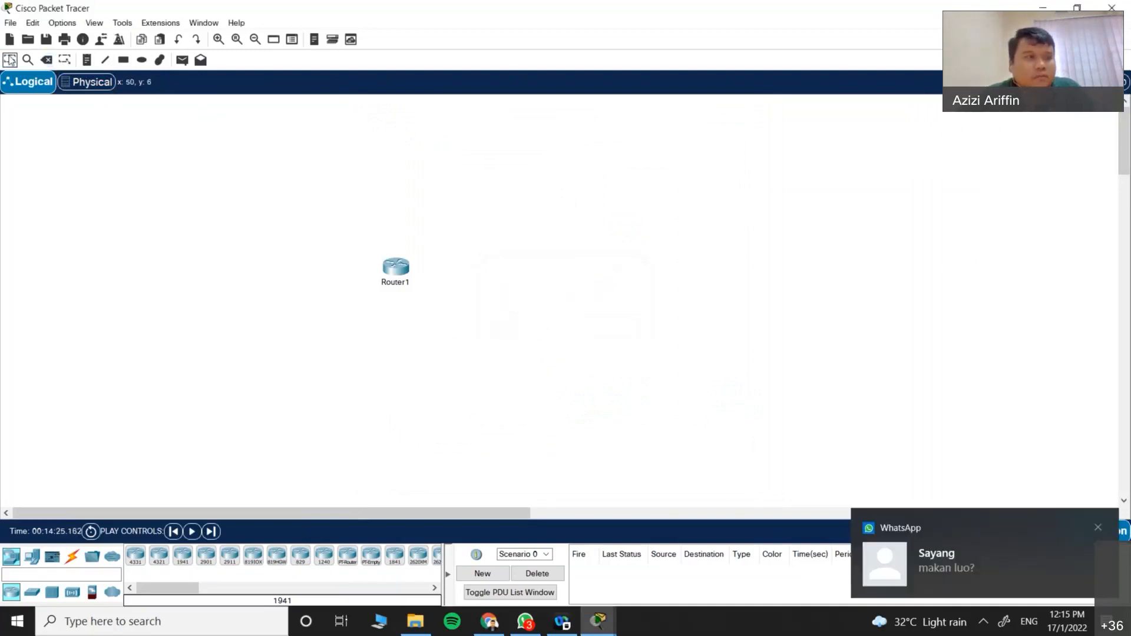
left_click(399, 270)
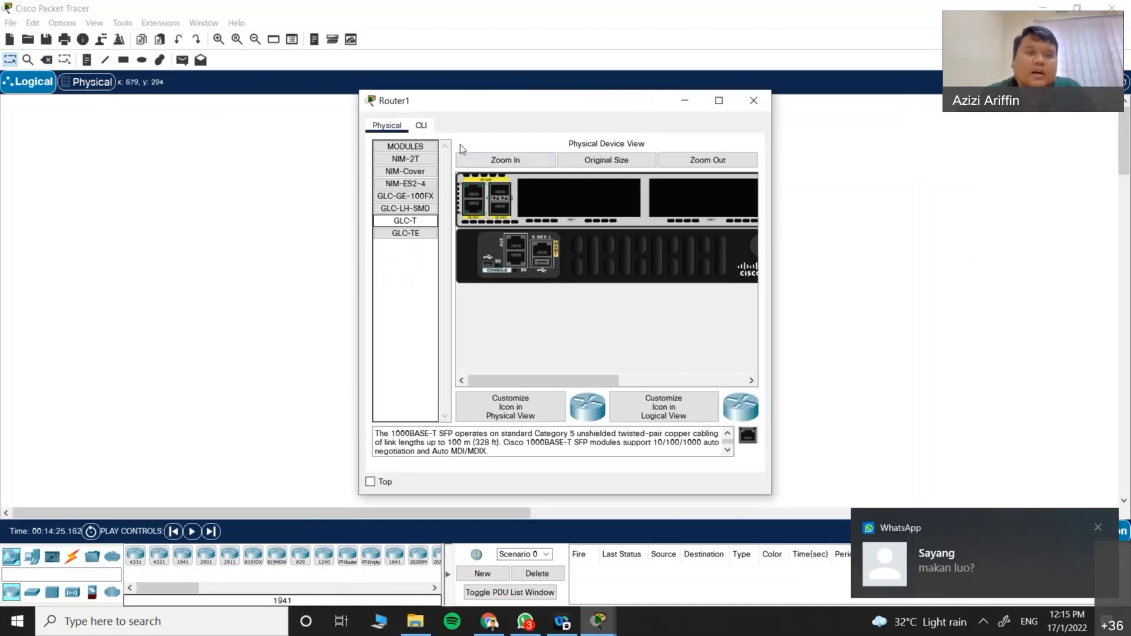
left_click_drag(556, 381, 501, 389)
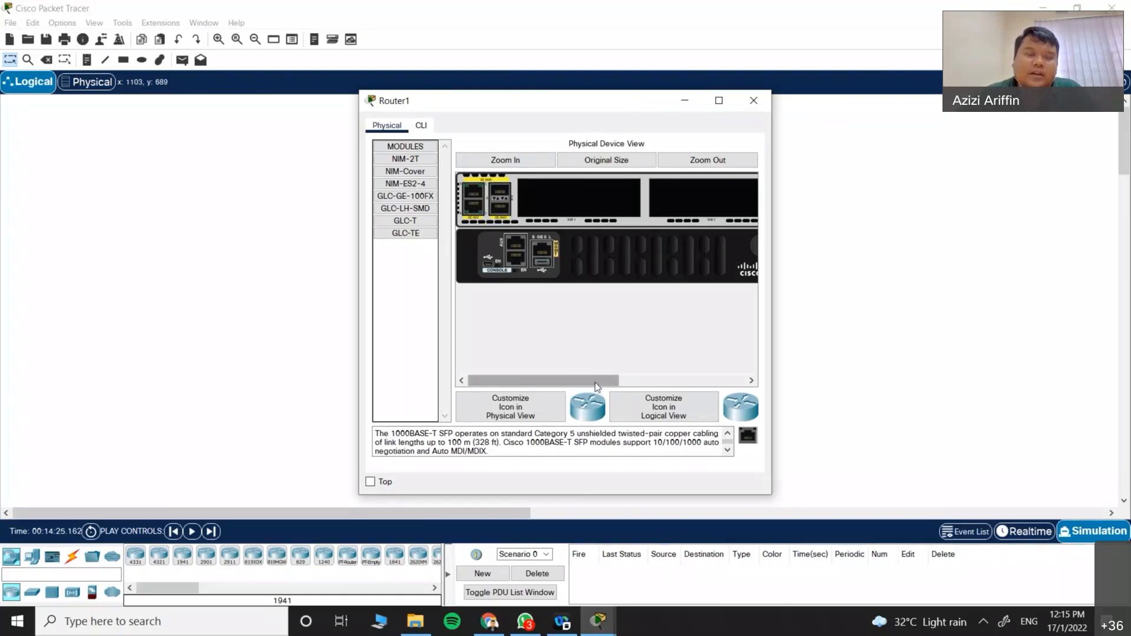
left_click(754, 102)
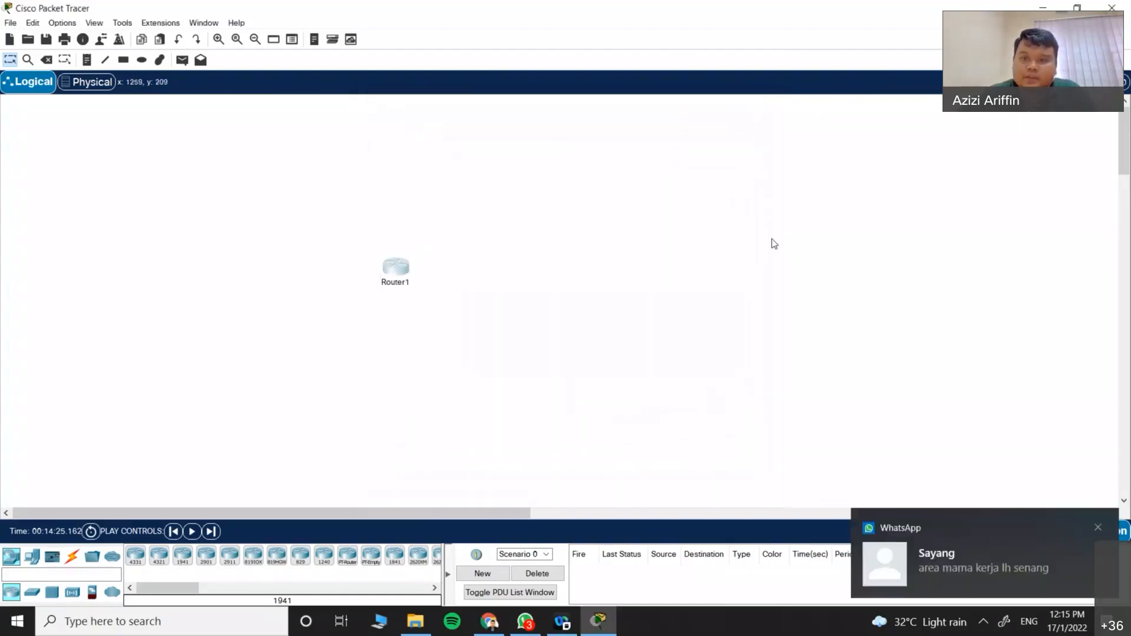
Step: Start a text note just above Router1, discarding a first empty note
left_click(86, 60)
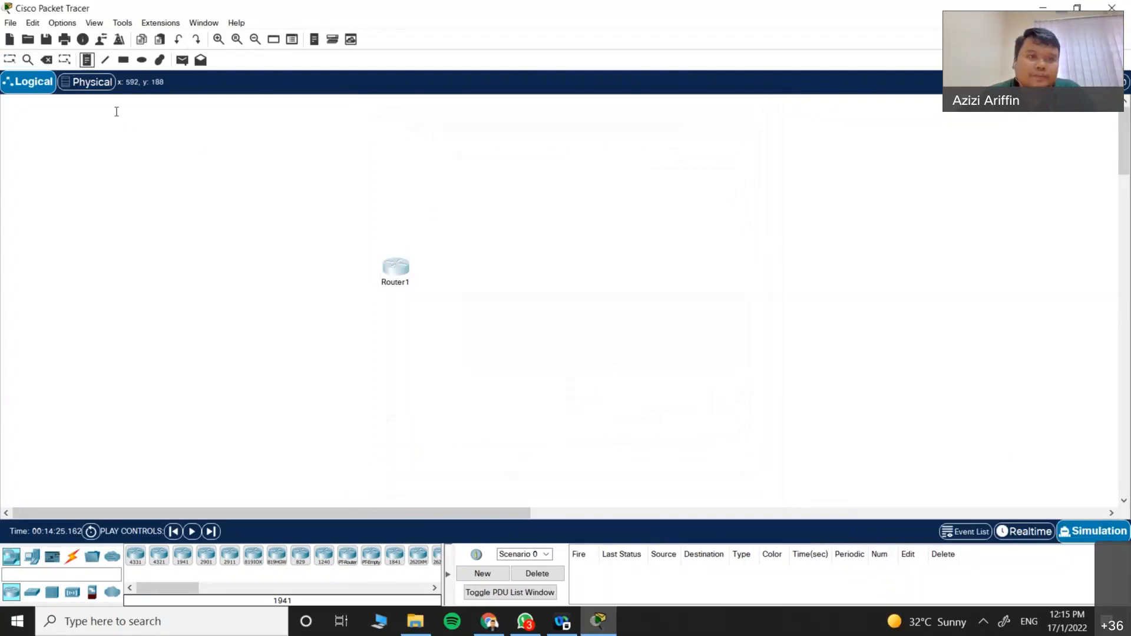
left_click(544, 202)
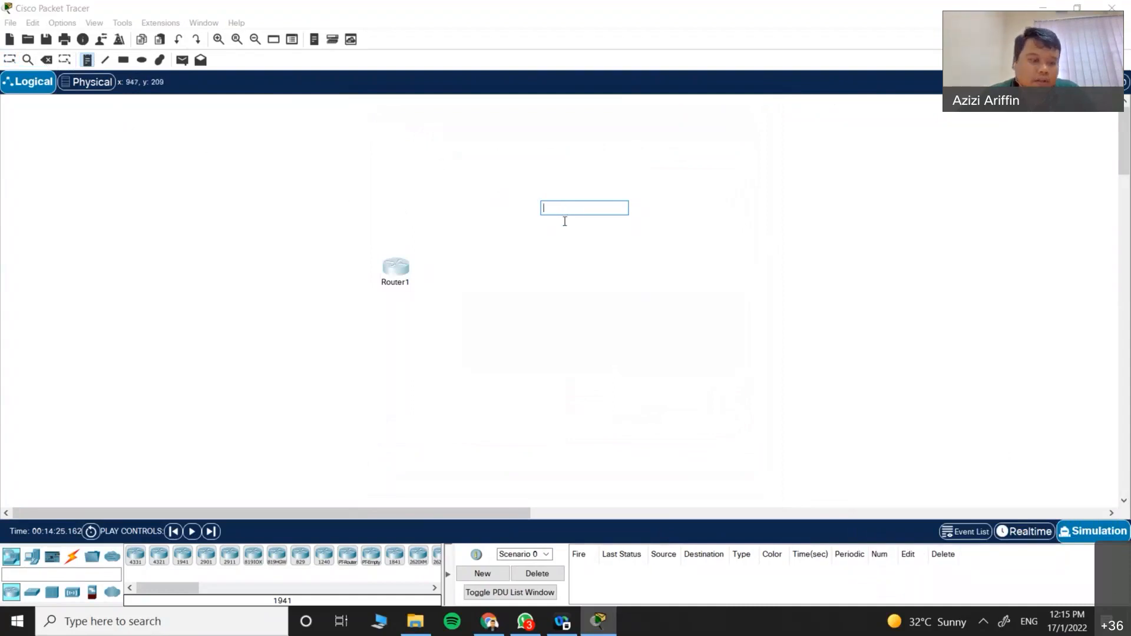
key("Escape")
left_click(87, 61)
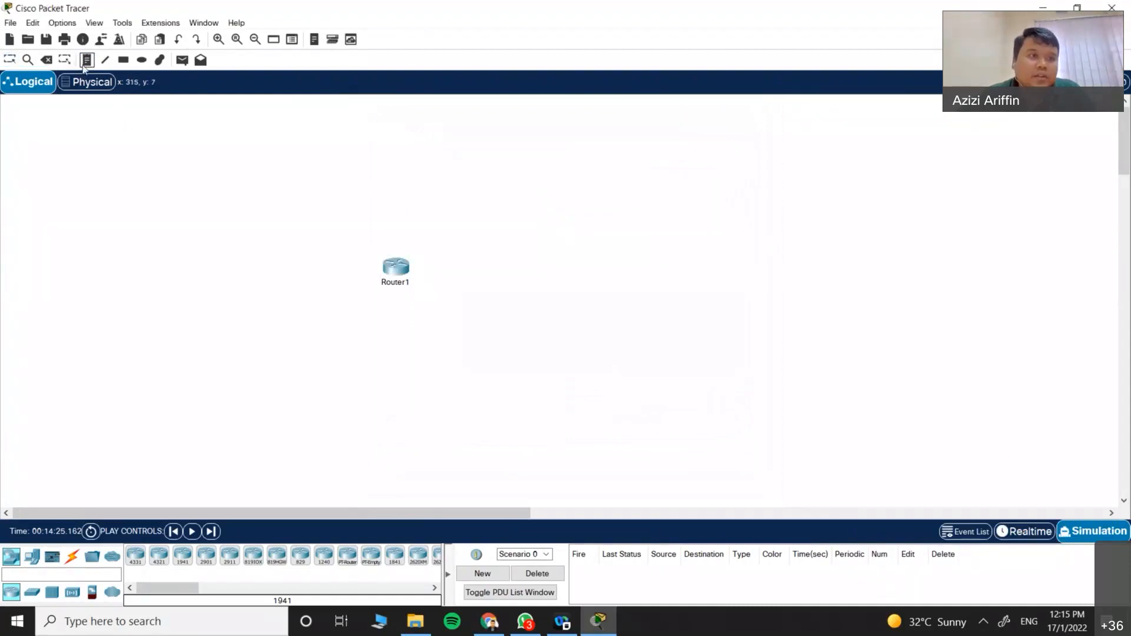
left_click(388, 140)
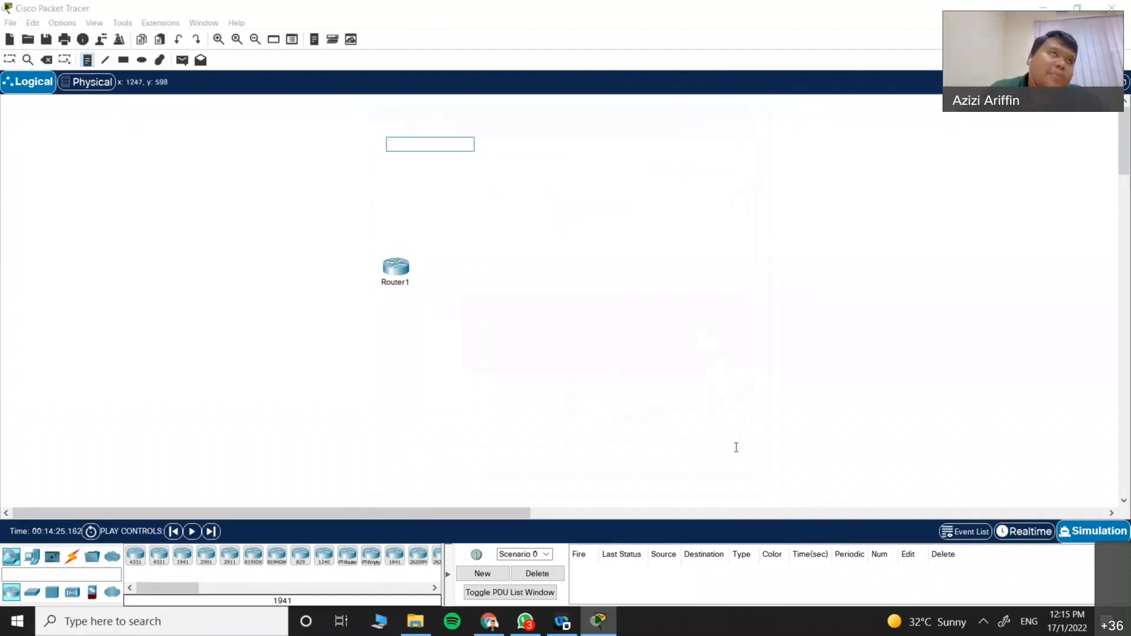
Step: Write 'Maju Sdn Bhd', '192.168.20.0/24' and 'Subnet A -' on separate note lines
type("Maju")
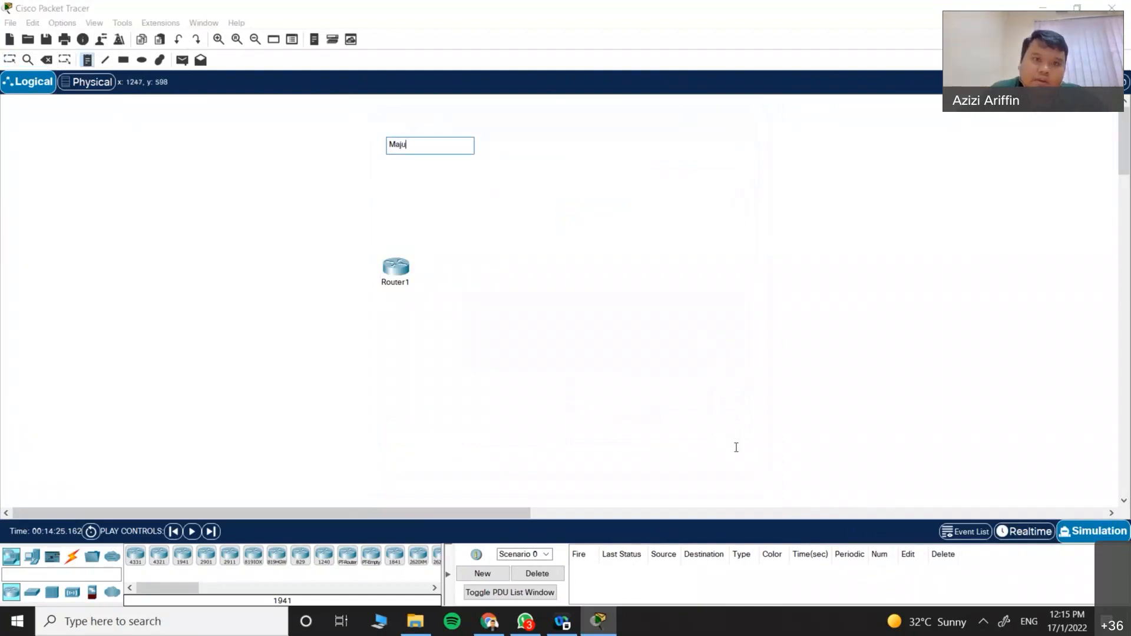
type(" Sdb")
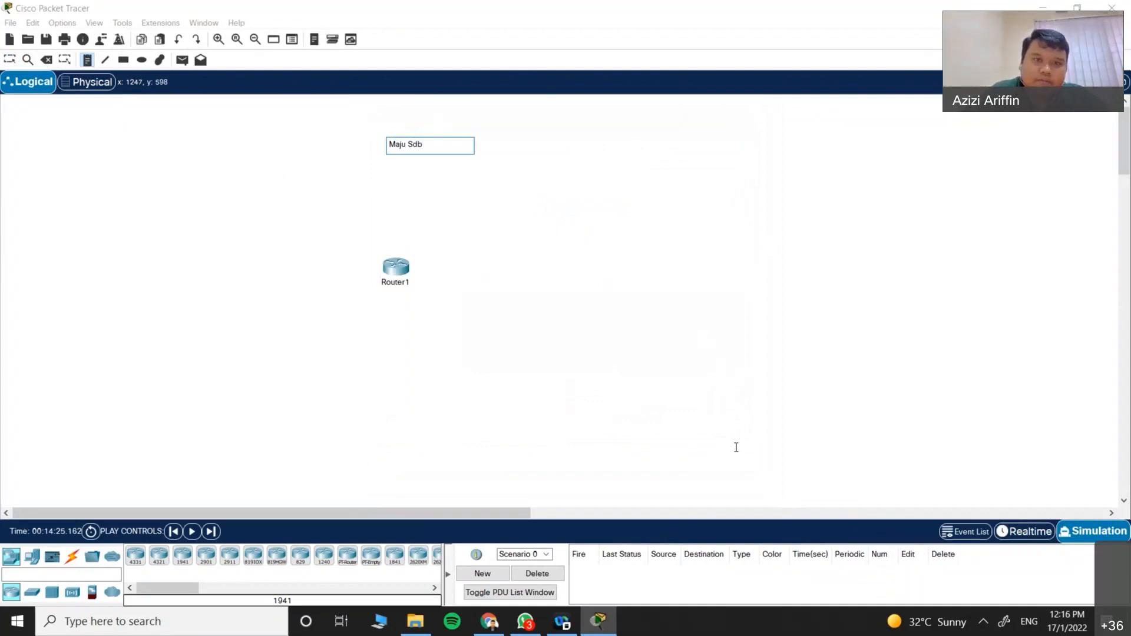
key("BackSpace")
type("n Bhd")
key("Return")
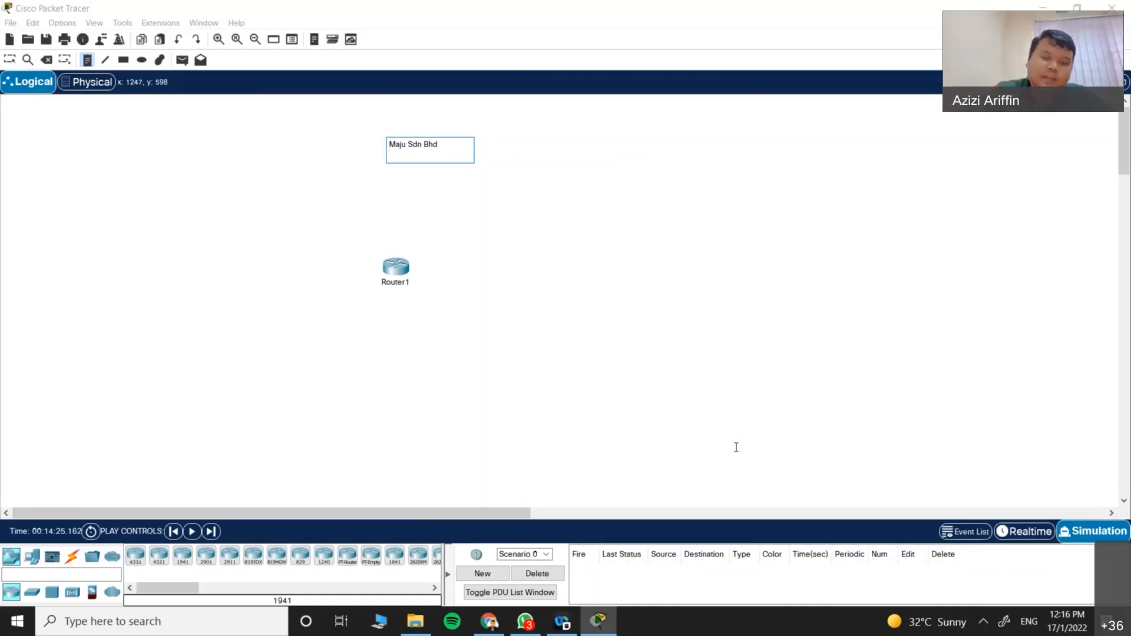
type("192.168.")
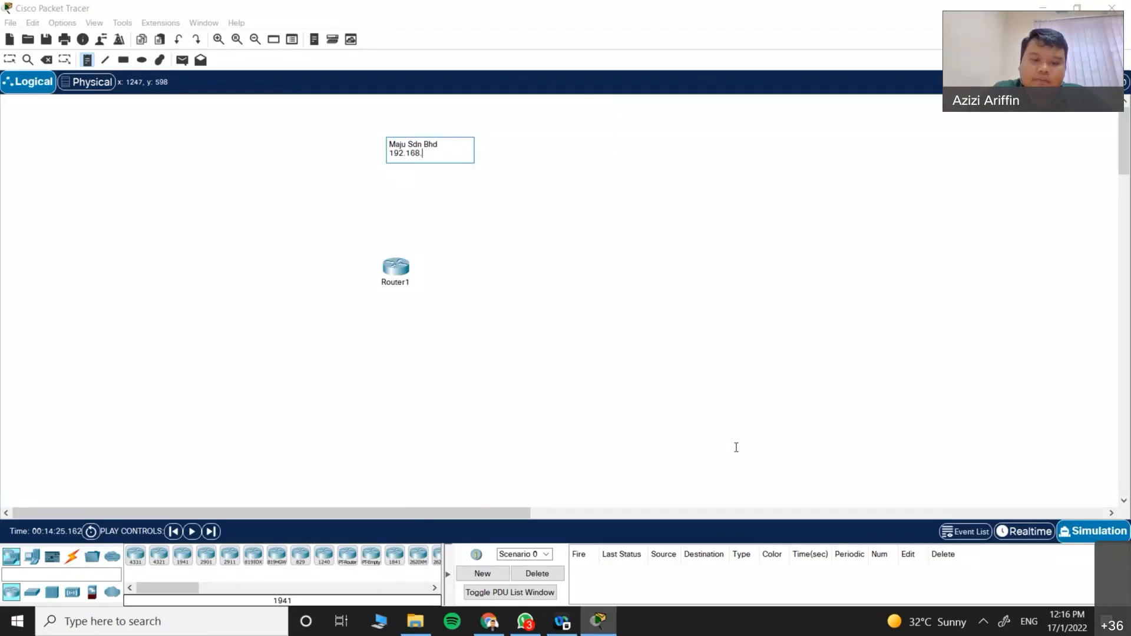
type("20.0")
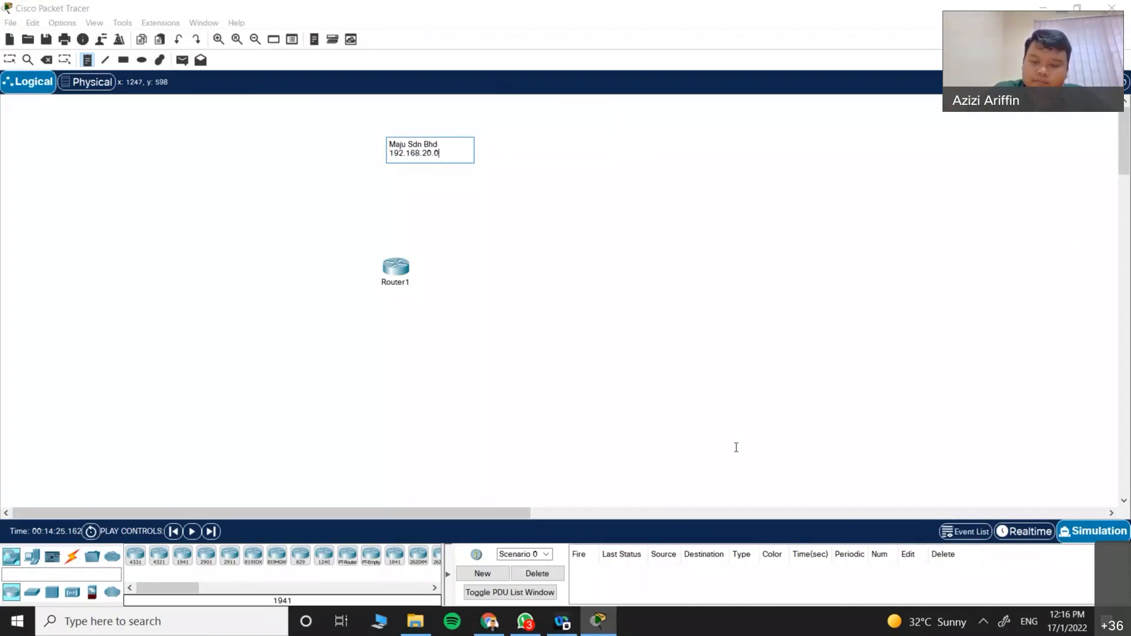
type("/")
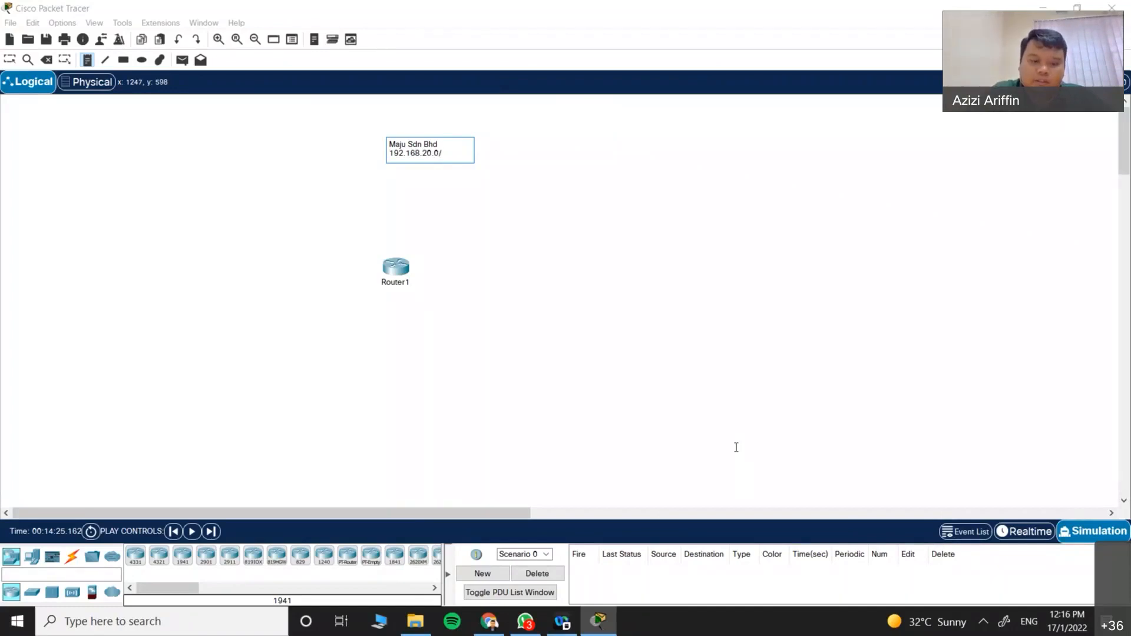
type("24")
key("BackSpace")
key("BackSpace")
type("24")
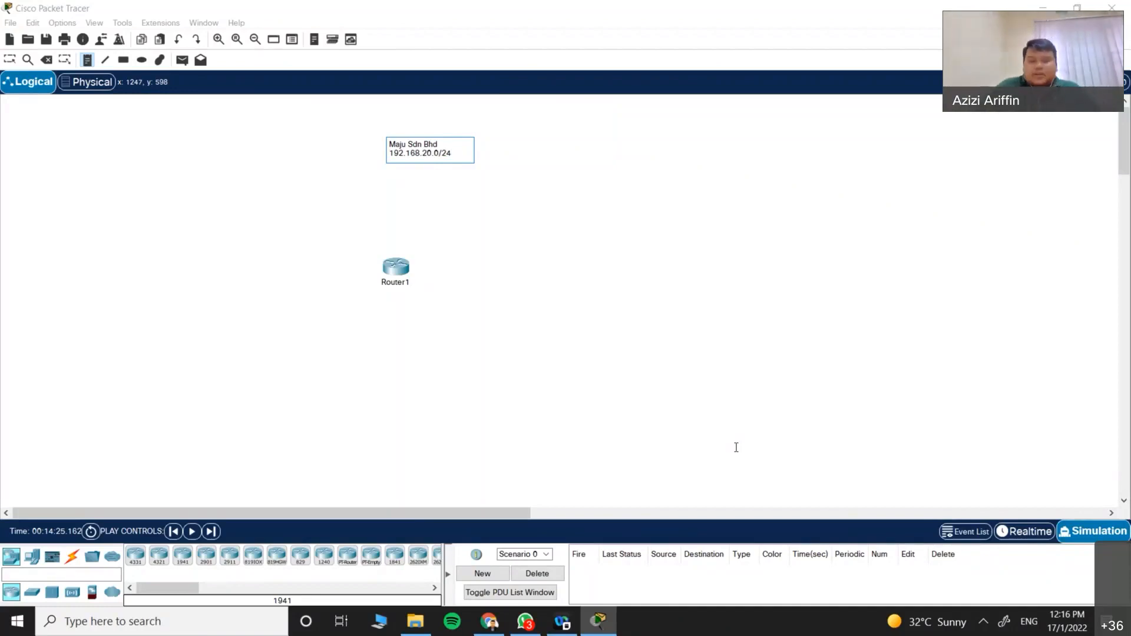
key("Return")
key("Return")
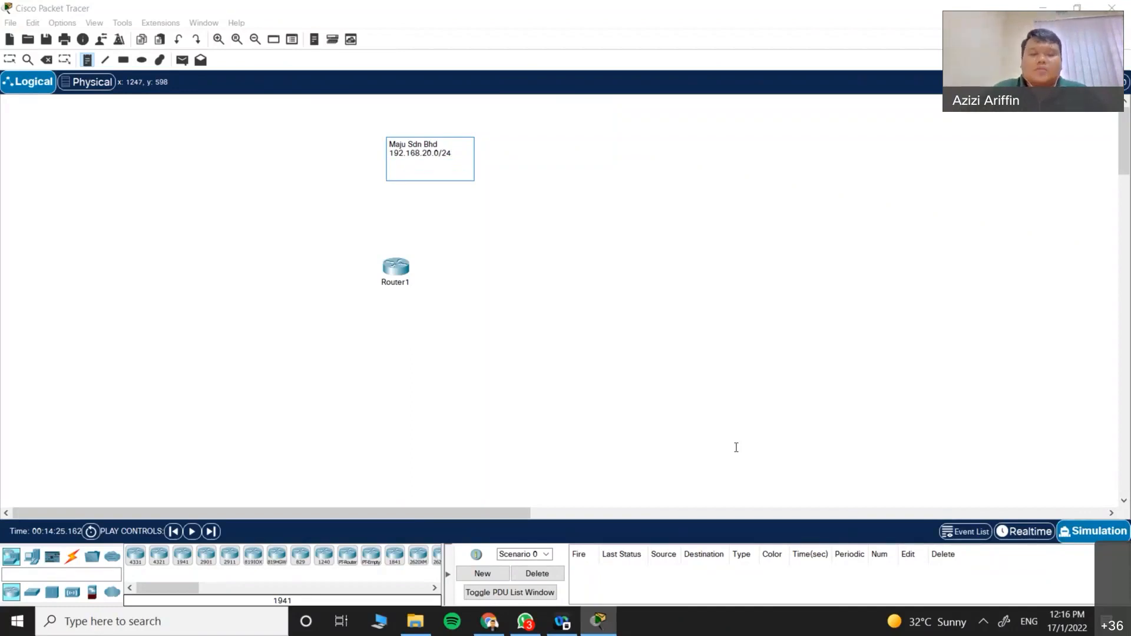
type("Subnet A")
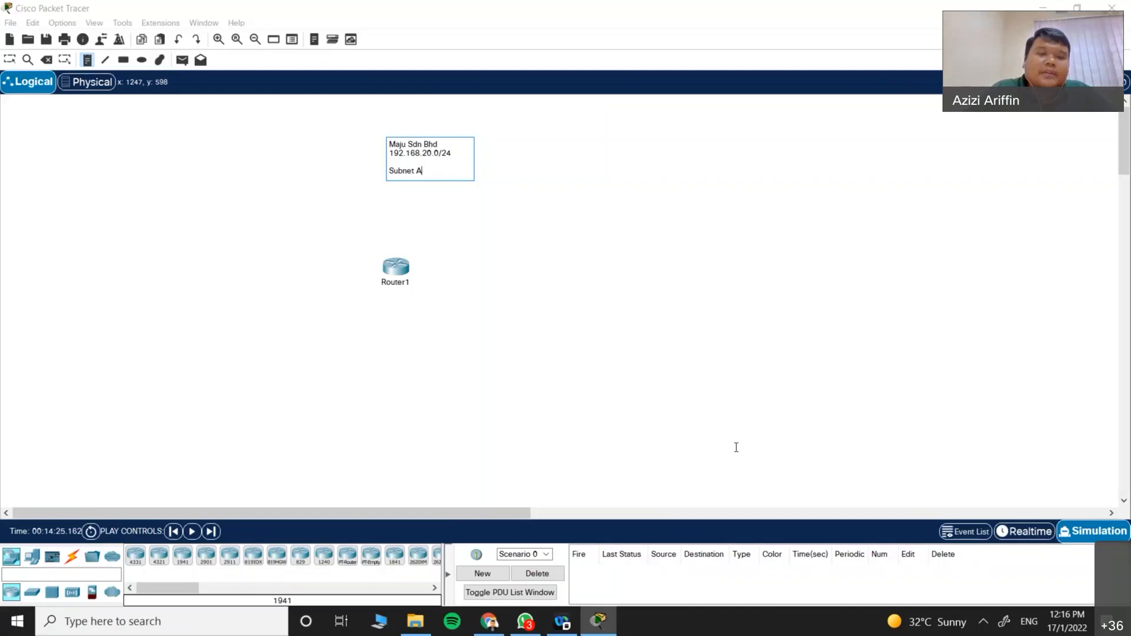
type(" -")
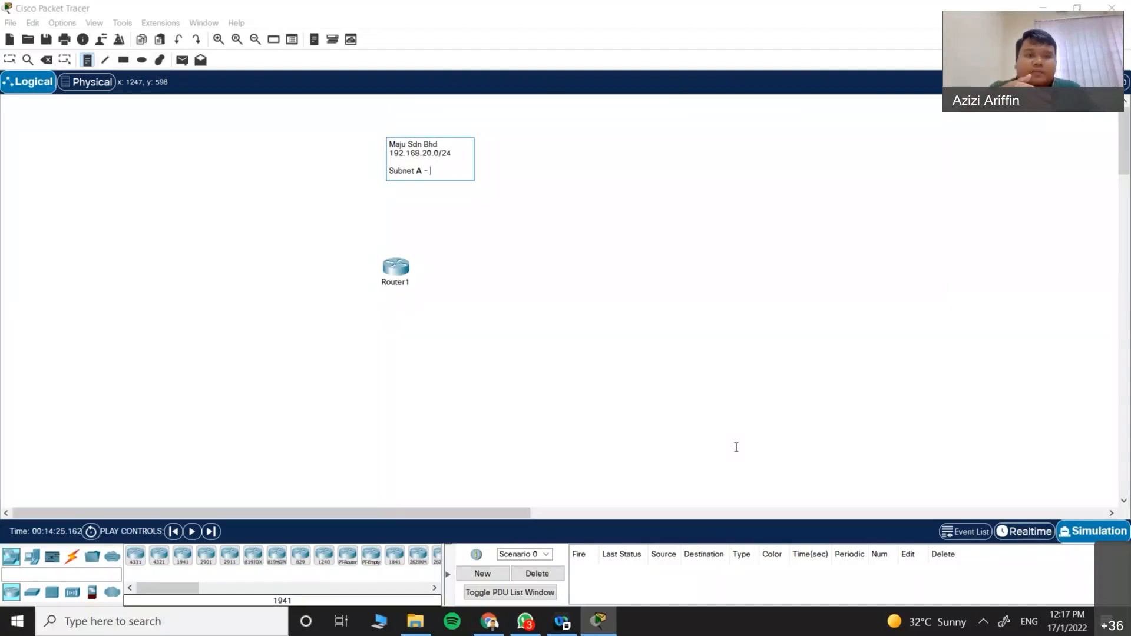
Step: Add '192.168.20.0 /28' and mask '255.255.255.240' under Subnet A, then a blank line
type("192.")
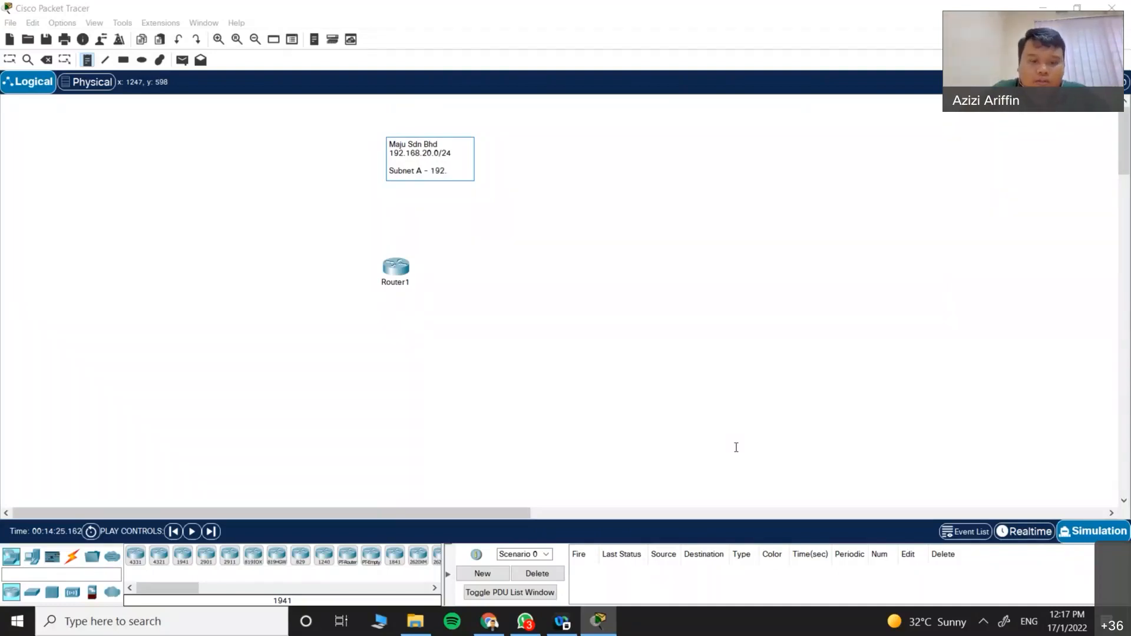
type("168.20.0 /")
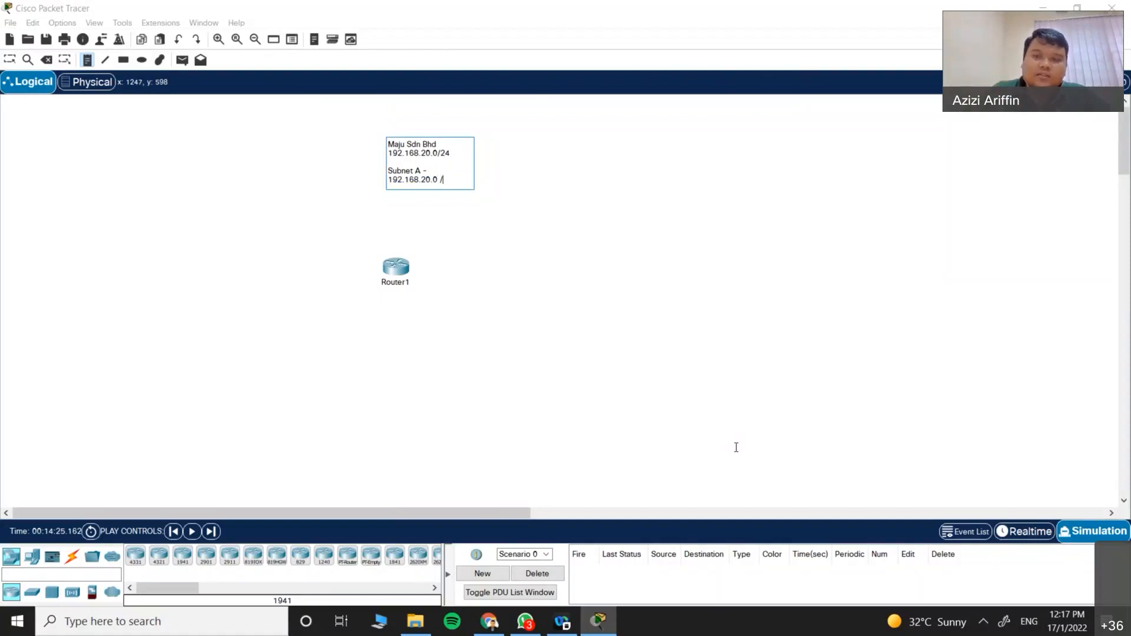
type("8")
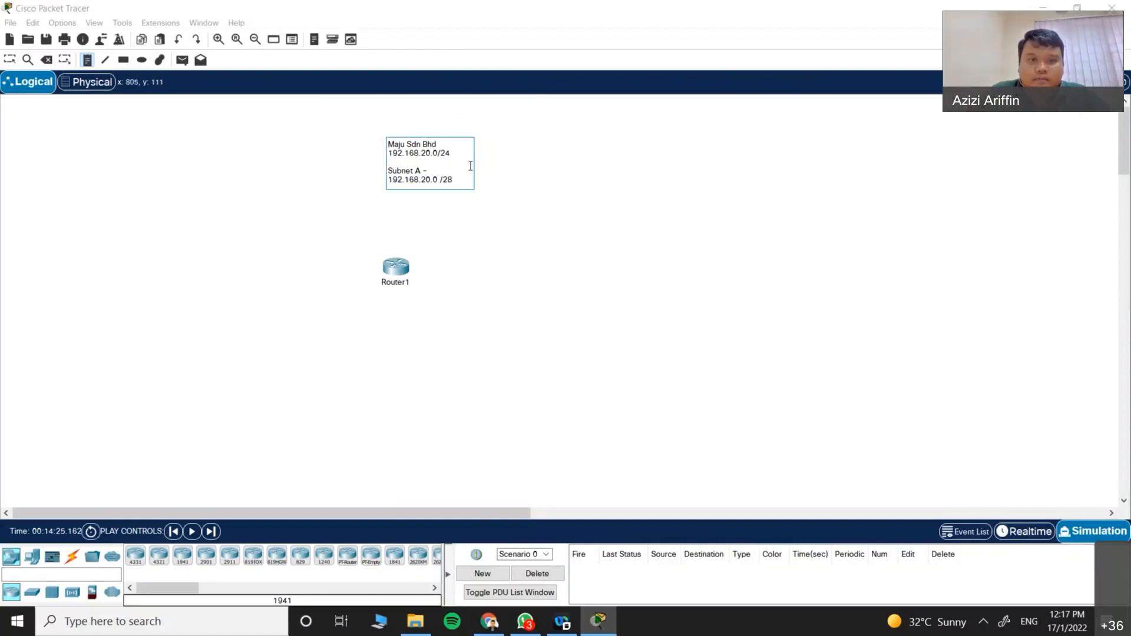
key("Return")
type("255.255.255.")
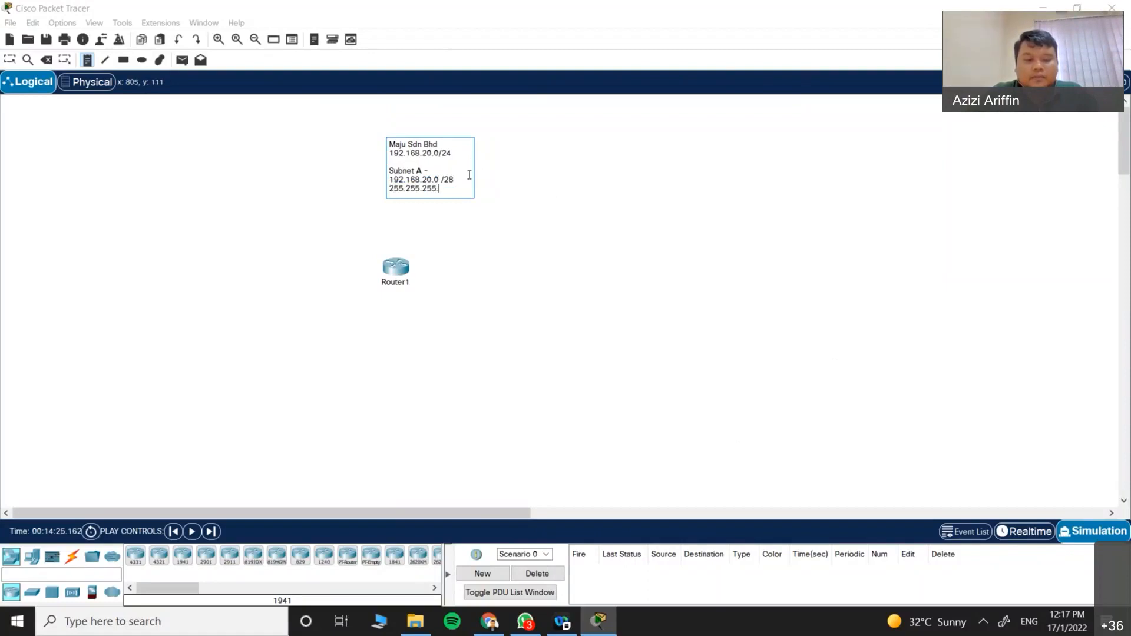
type("240")
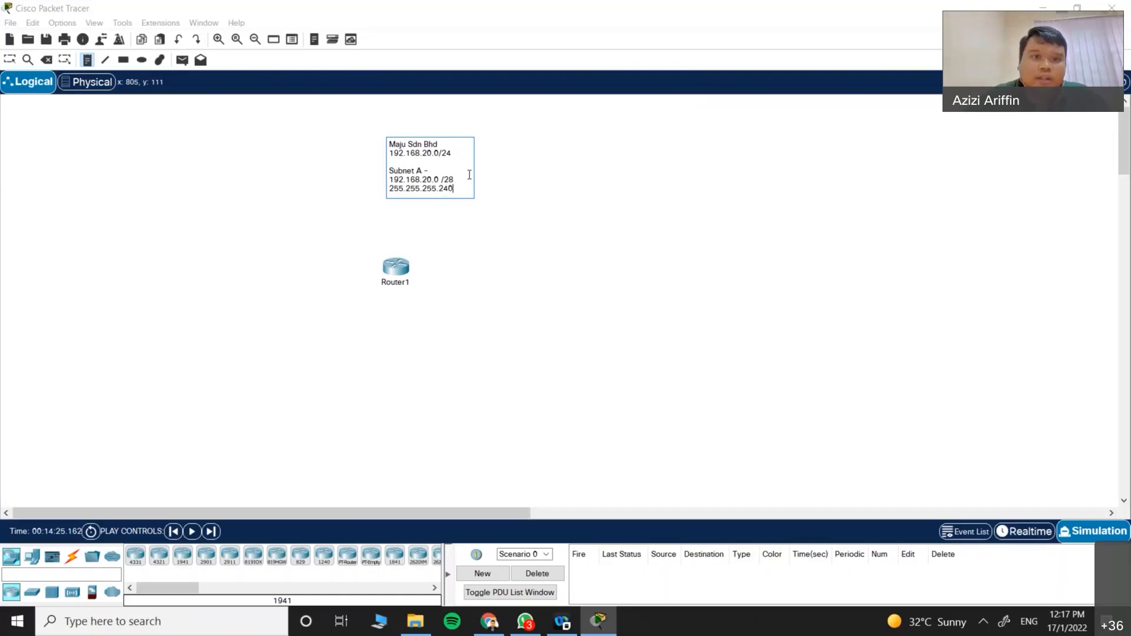
key("Return")
key("Return")
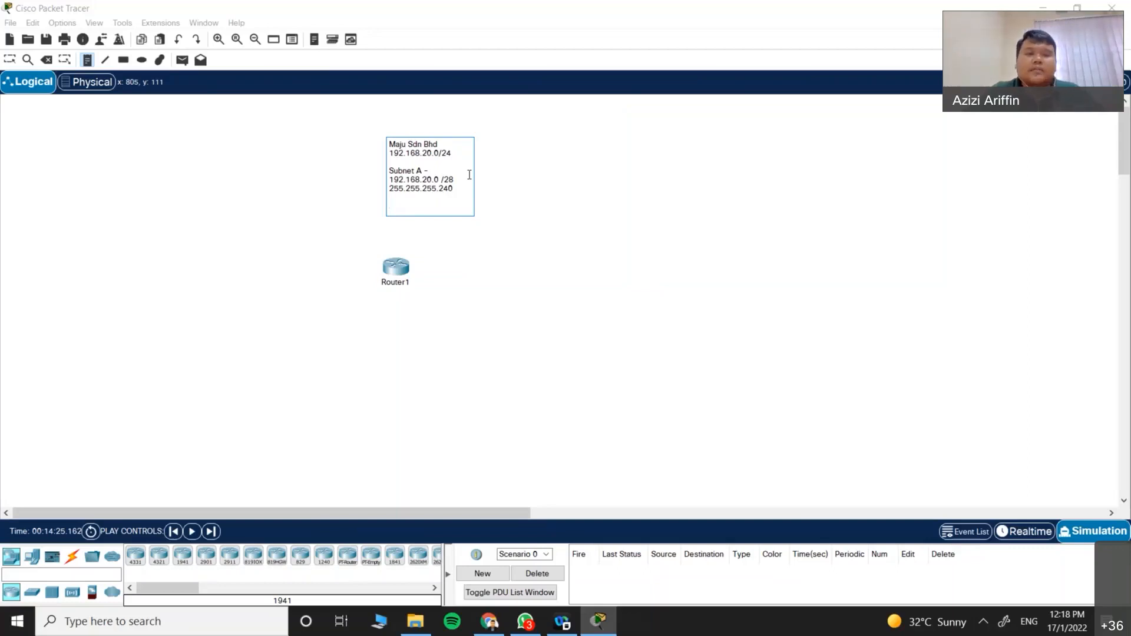
Step: Add 'Subnet B -', '192.168.20.16/28' and '255.255.255.240' lines, then finish editing the note
type("Subnet B")
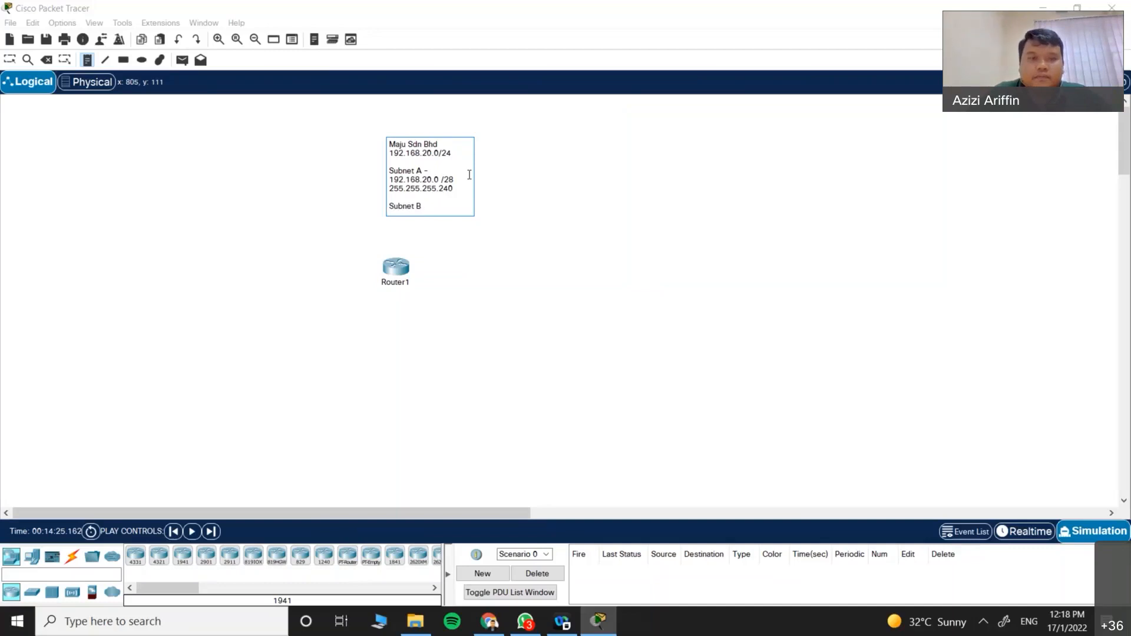
type(" -")
key("Return")
type("192.1")
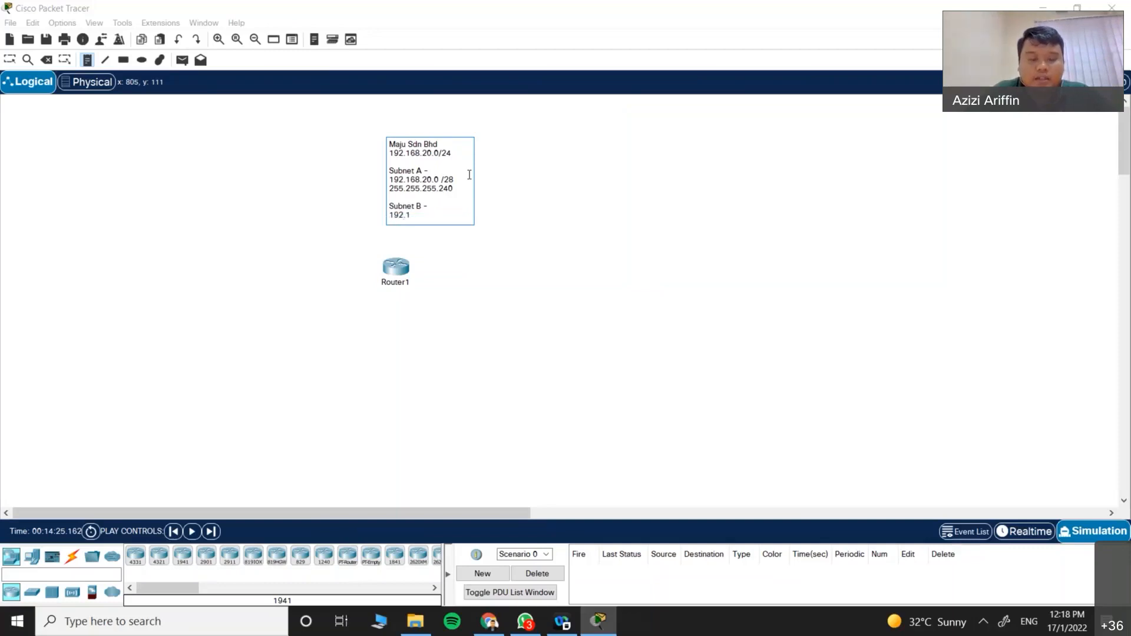
type("68.20.")
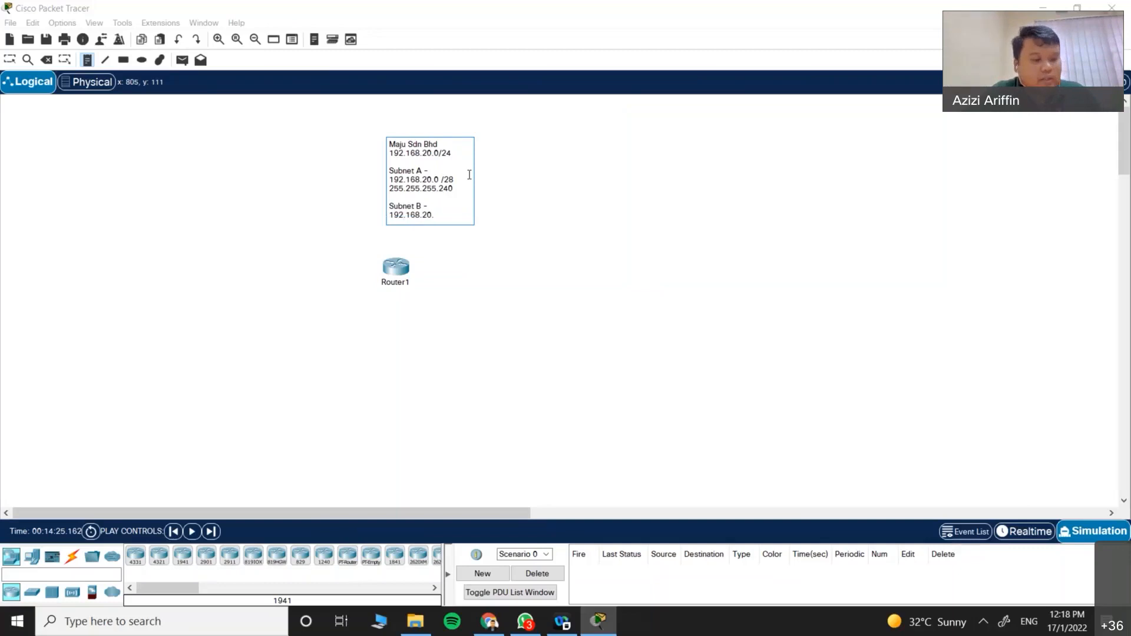
type("16")
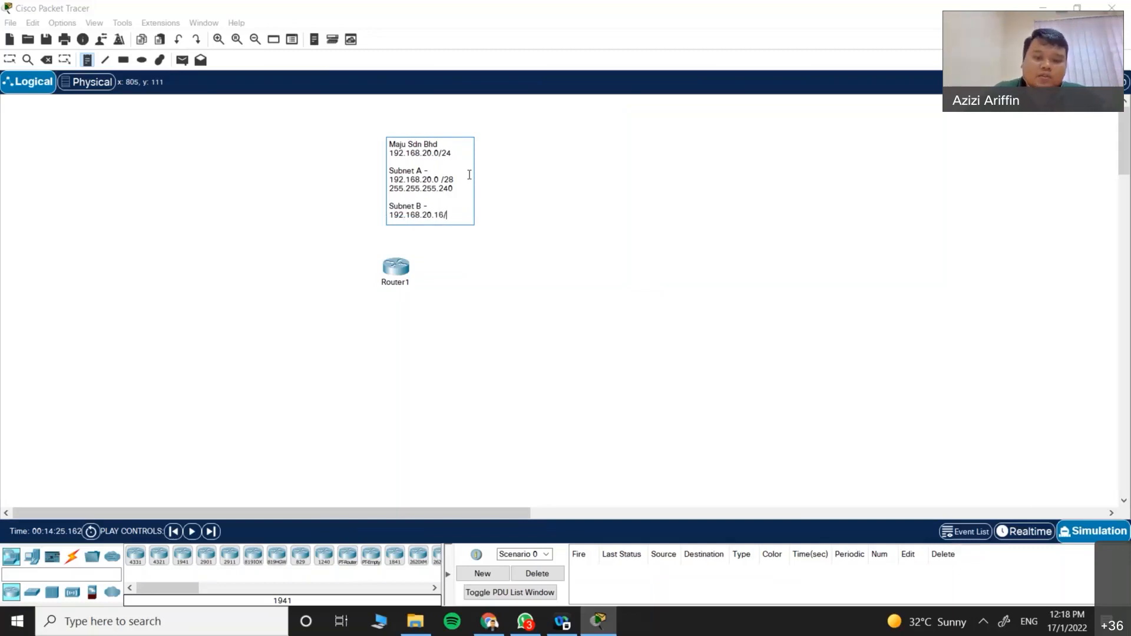
type("/28")
key("Return")
type("255.255.255.240")
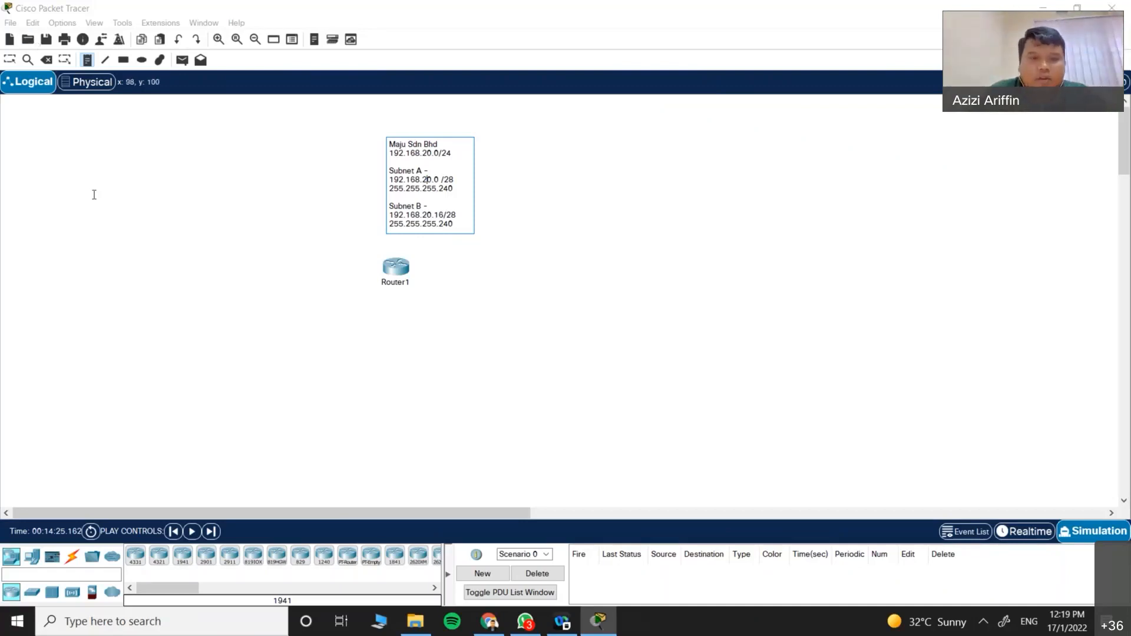
left_click(404, 288)
Step: Rename Router1 to 'HQ Router' and drag it left, beneath the addressing note
left_click(400, 277)
key("Escape")
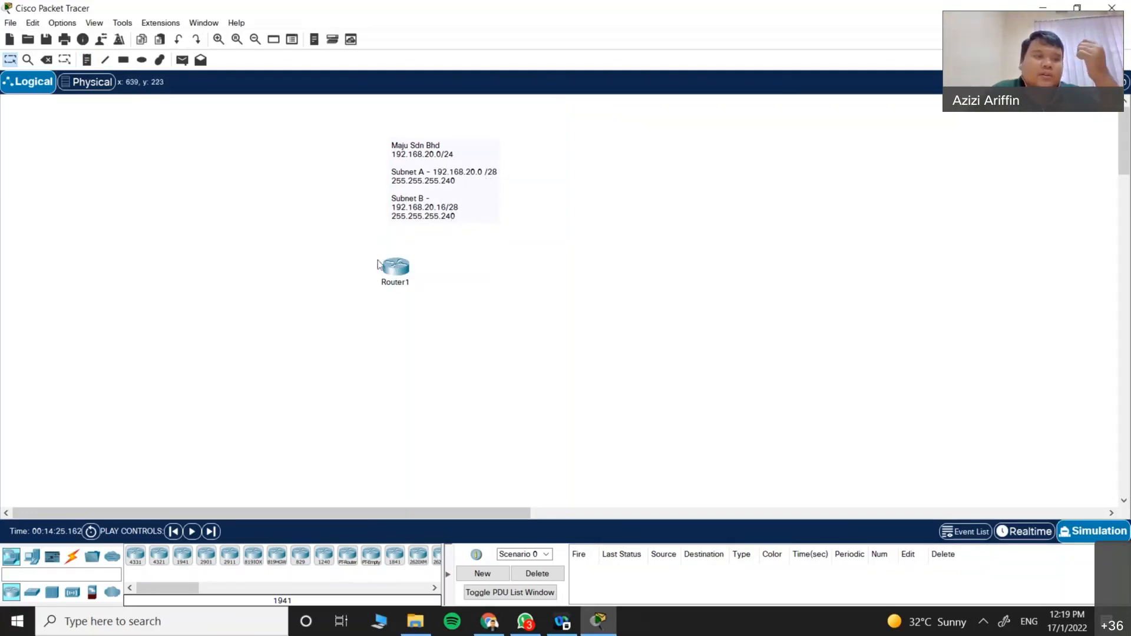
left_click(405, 283)
type("H")
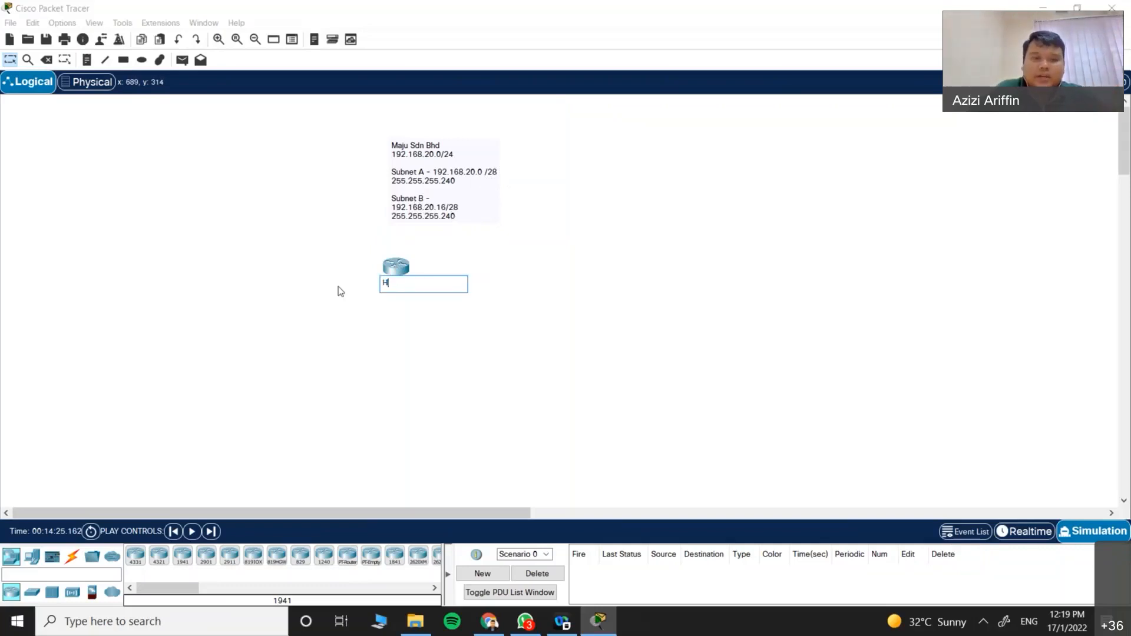
type("Q Router")
left_click_drag(393, 268, 282, 251)
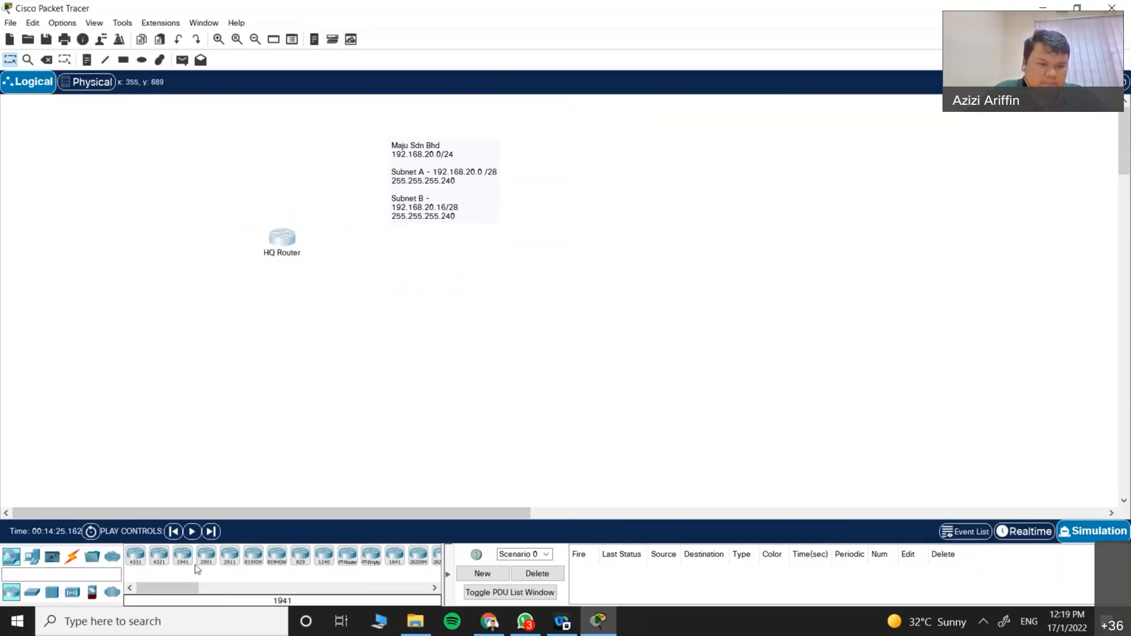
Step: Place a 1941 router left of HQ Router, align both routers, and clear the new router's label
left_click(177, 559)
left_click(230, 150)
left_click_drag(231, 154, 149, 243)
left_click_drag(276, 258, 283, 315)
left_click_drag(146, 235, 154, 282)
left_click_drag(282, 305, 275, 289)
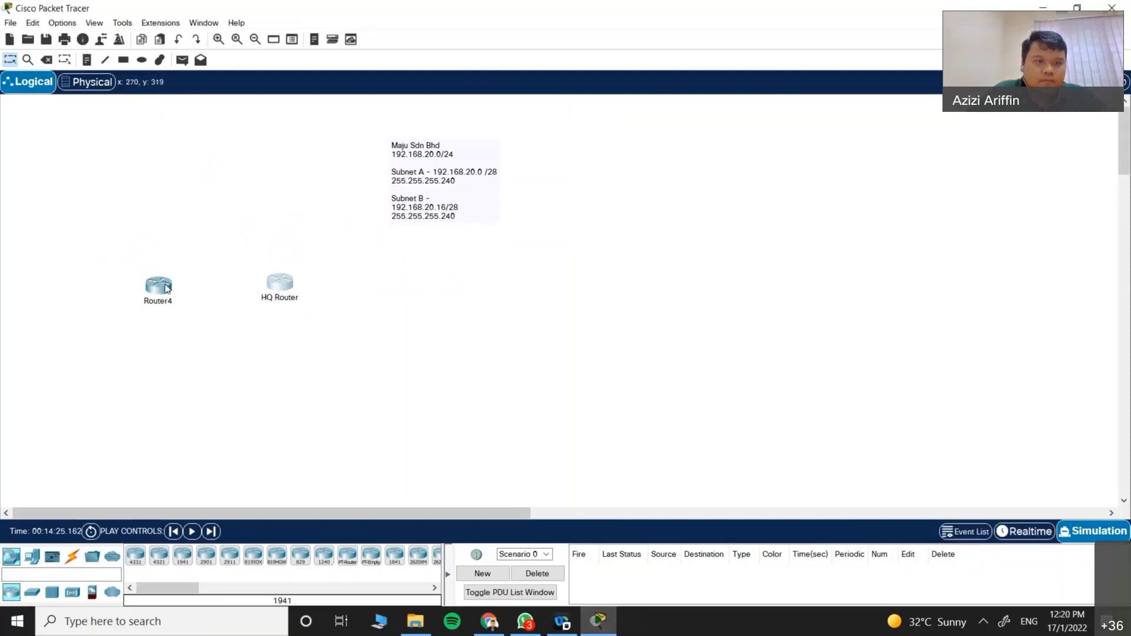
left_click(168, 299)
key("BackSpace")
Step: Name the left router 'ISP' and place a 2960 IOS15 switch right of HQ Router
type("ISP")
left_click(222, 242)
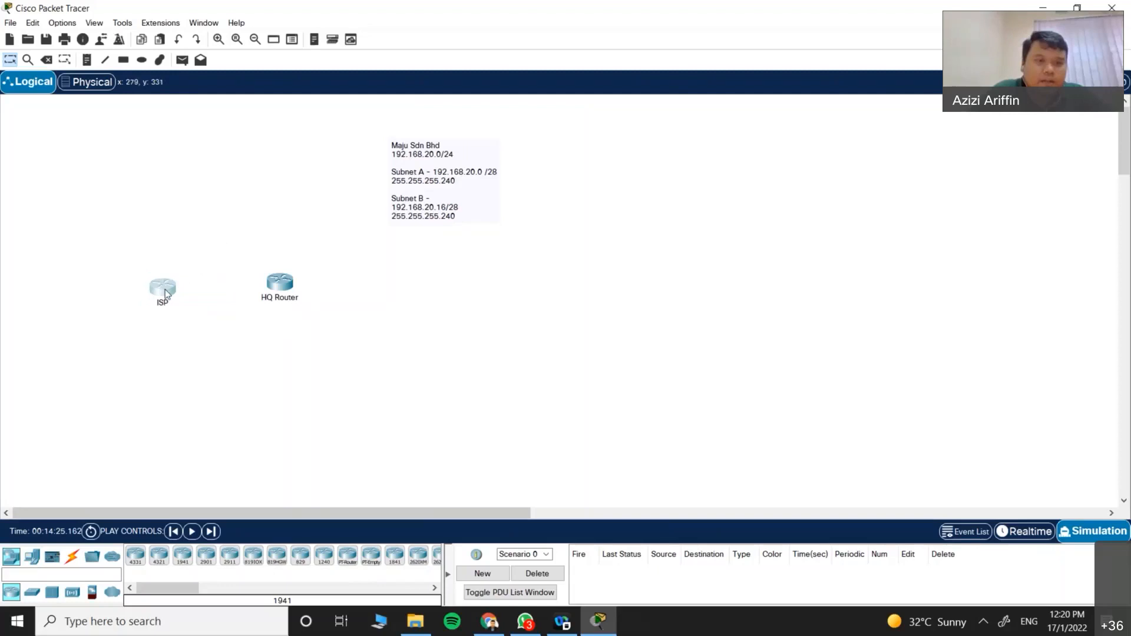
left_click(41, 595)
left_click(136, 554)
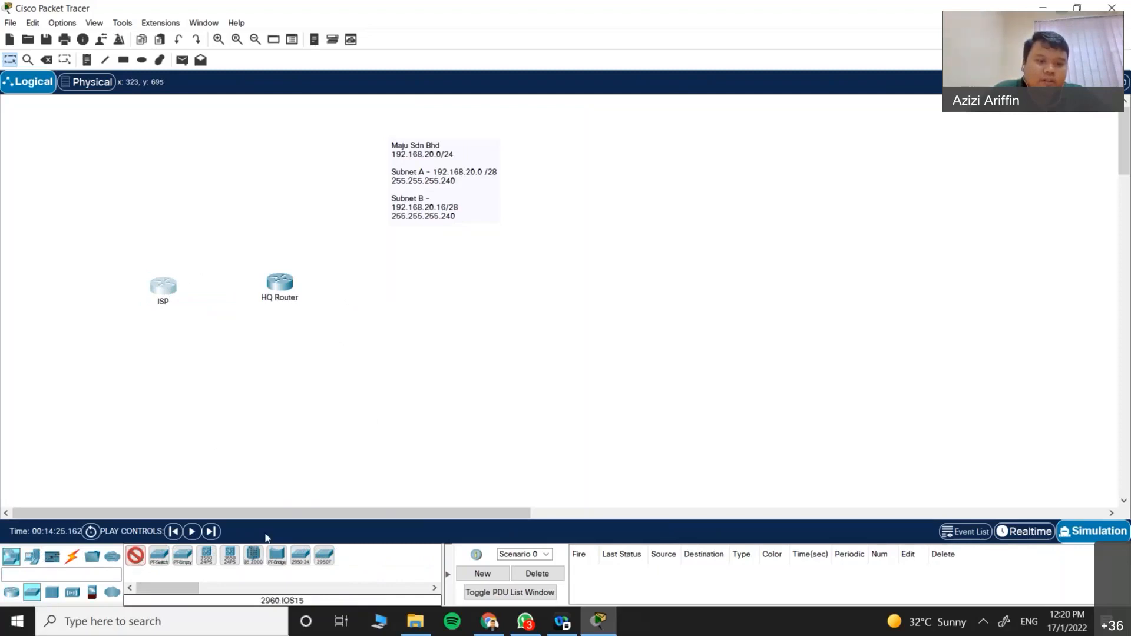
left_click(404, 273)
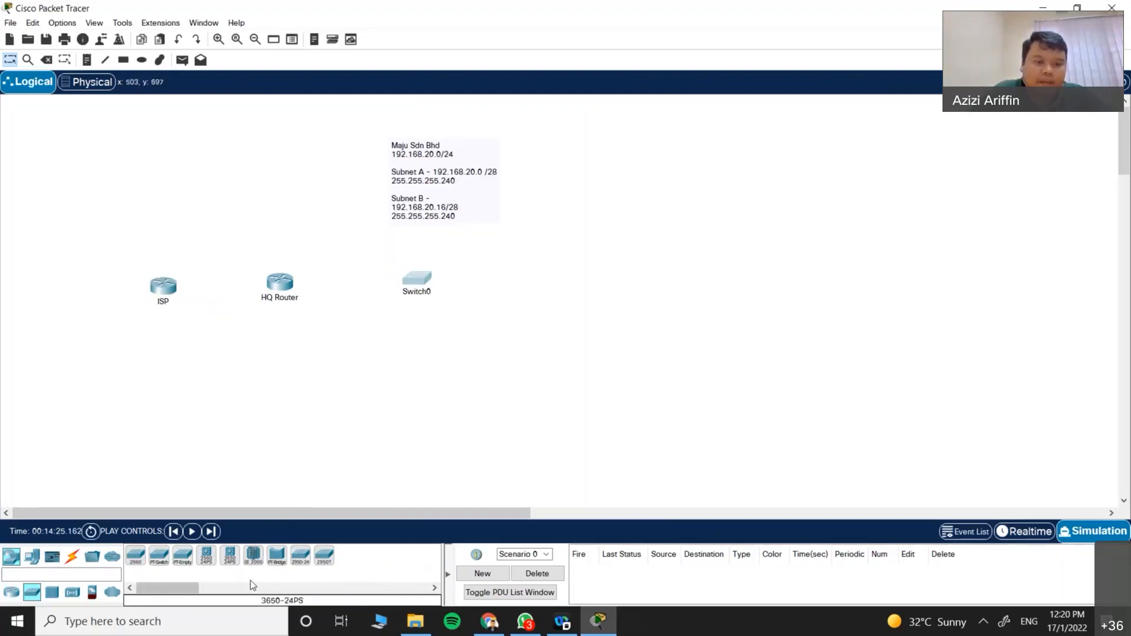
Step: Place a 3560 multilayer switch, delete it again, and pick another 2960 switch instead
left_click(213, 559)
left_click(466, 340)
left_click_drag(467, 341, 424, 369)
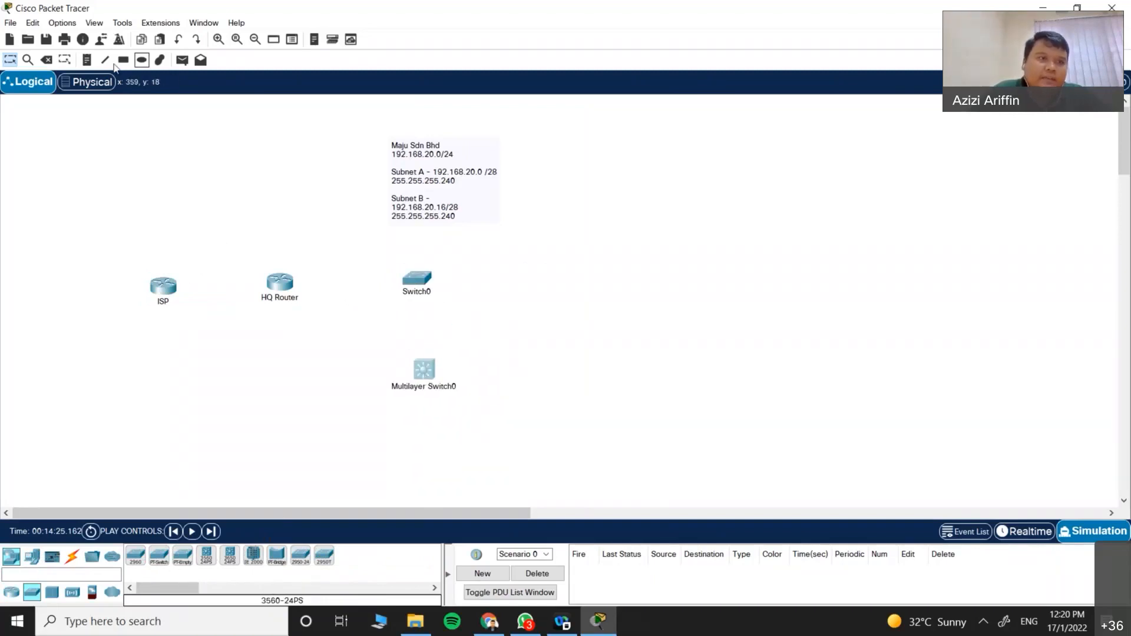
left_click(46, 60)
left_click(423, 368)
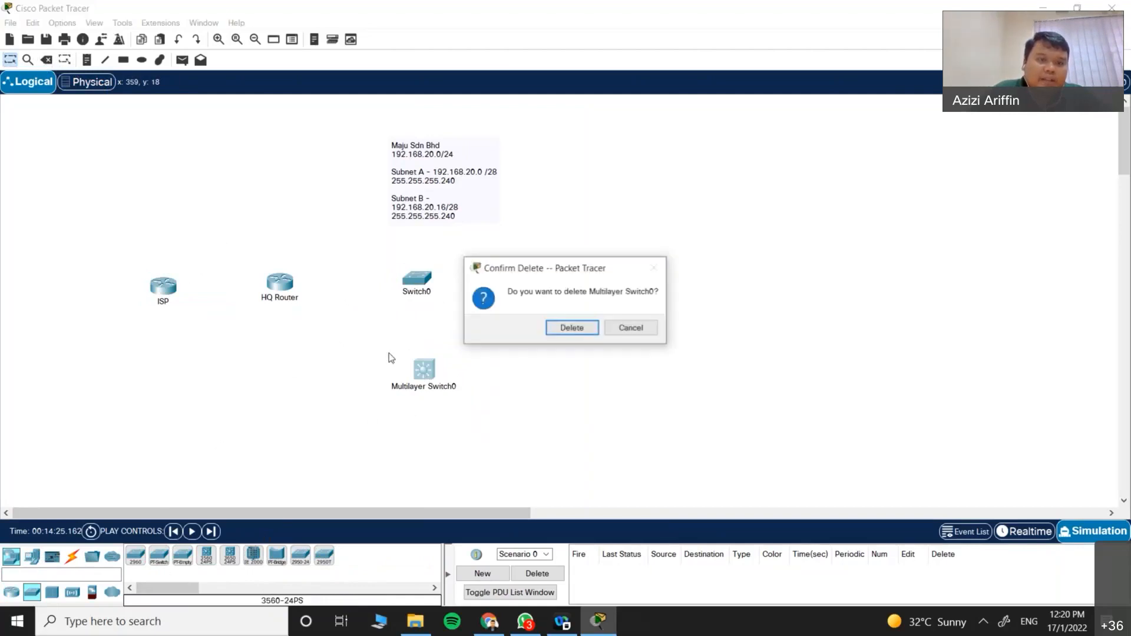
left_click(584, 330)
left_click(136, 555)
Step: Place the second 2960 switch below Switch0 and rename Switch0 'Network A Switch'
left_click(420, 360)
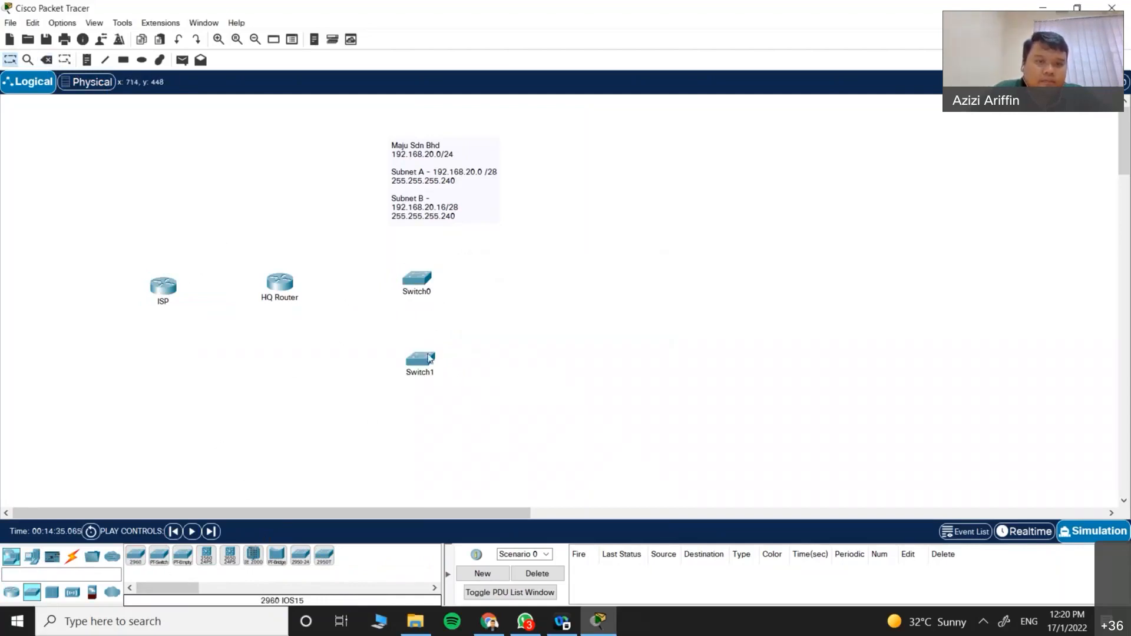
left_click(421, 293)
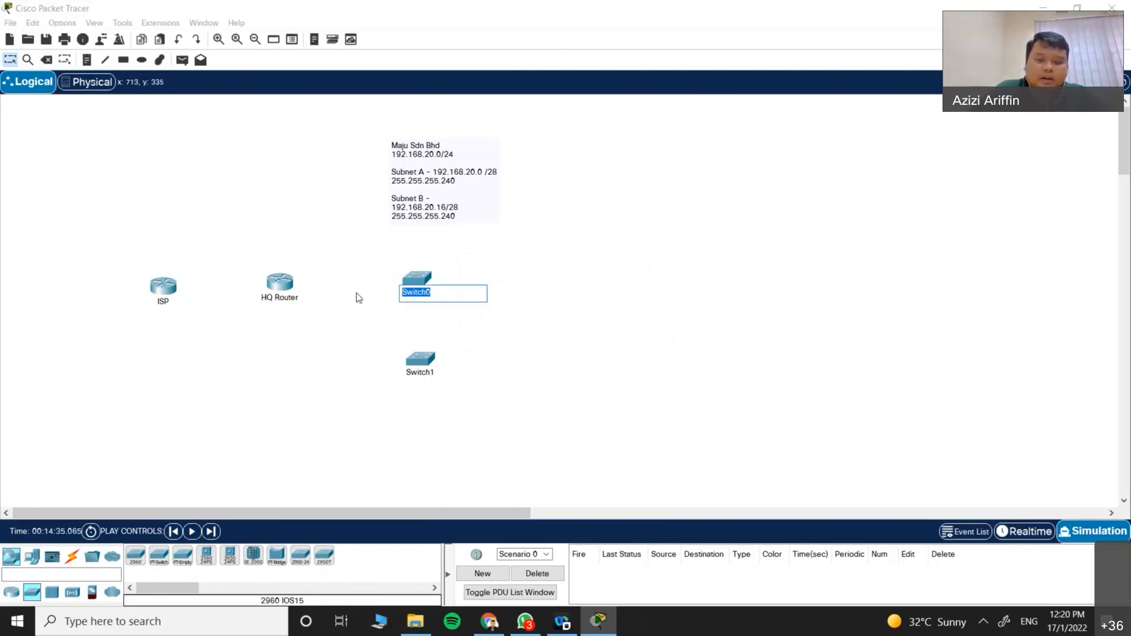
type("Network A")
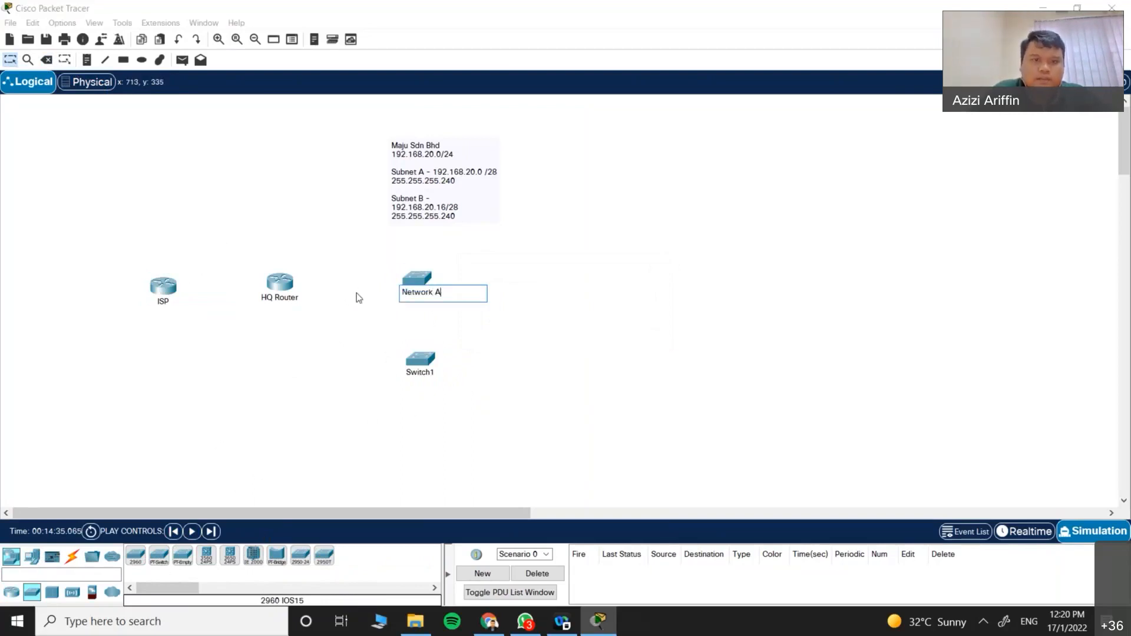
type(" Switch")
key("Return")
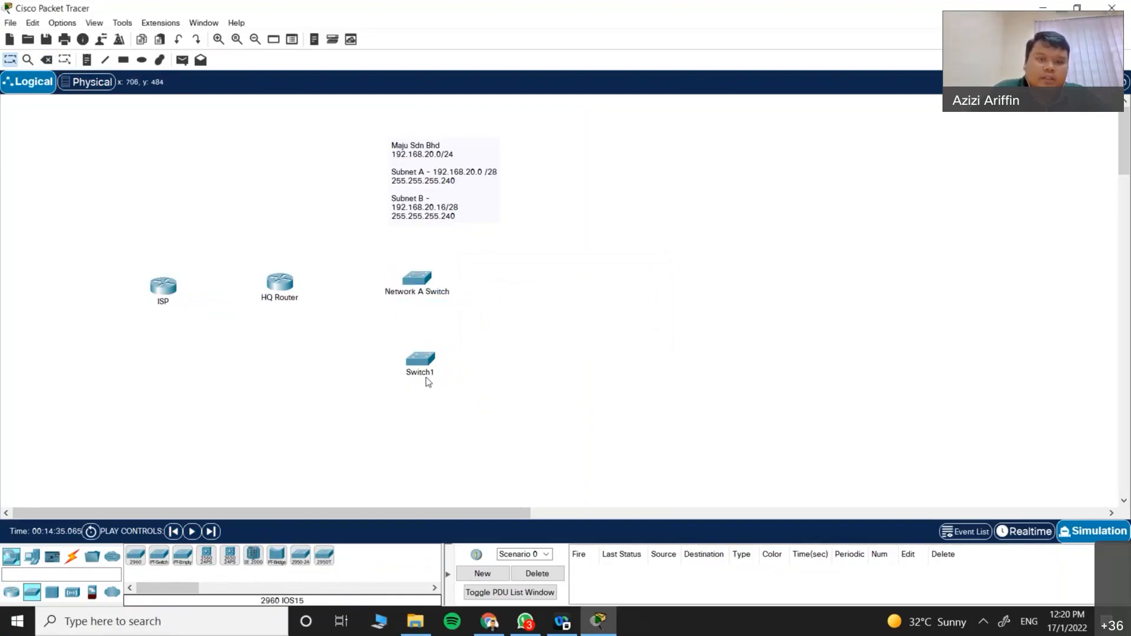
Step: Rename Switch1 'Network B Switch' and nudge it and HQ Router into position
left_click(420, 360)
left_click(758, 108)
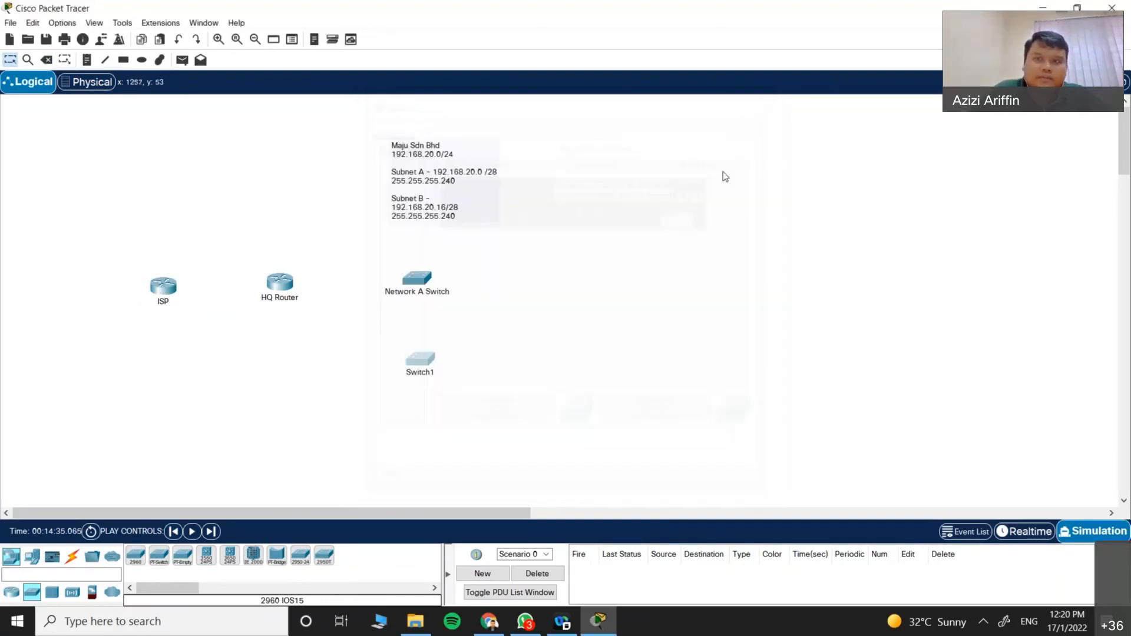
left_click(420, 372)
type("Network B Switch")
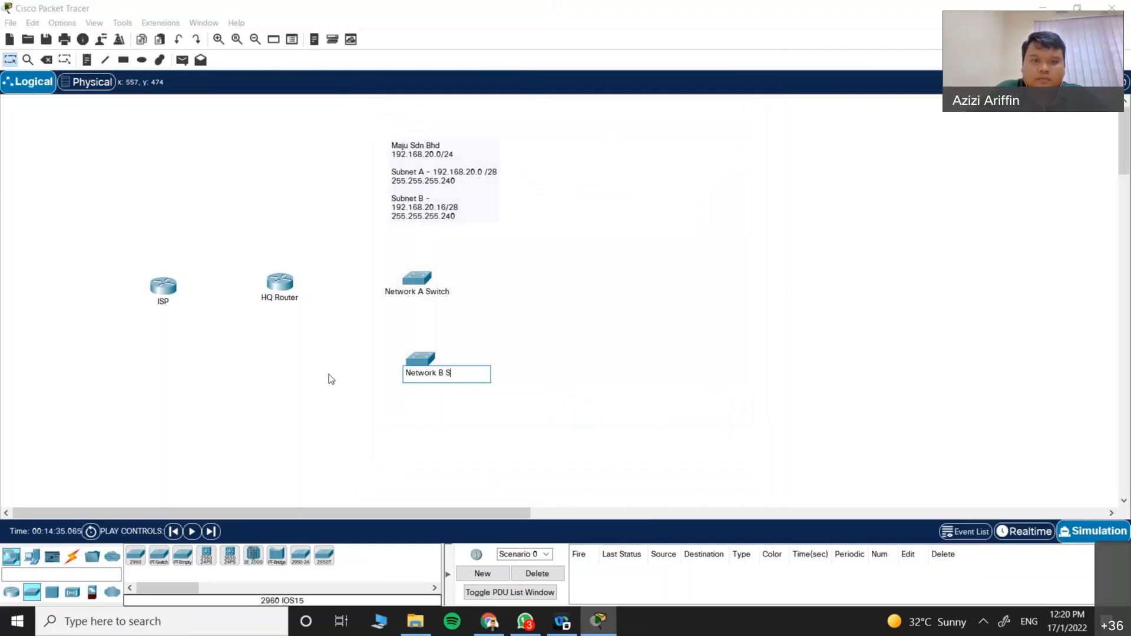
left_click(570, 273)
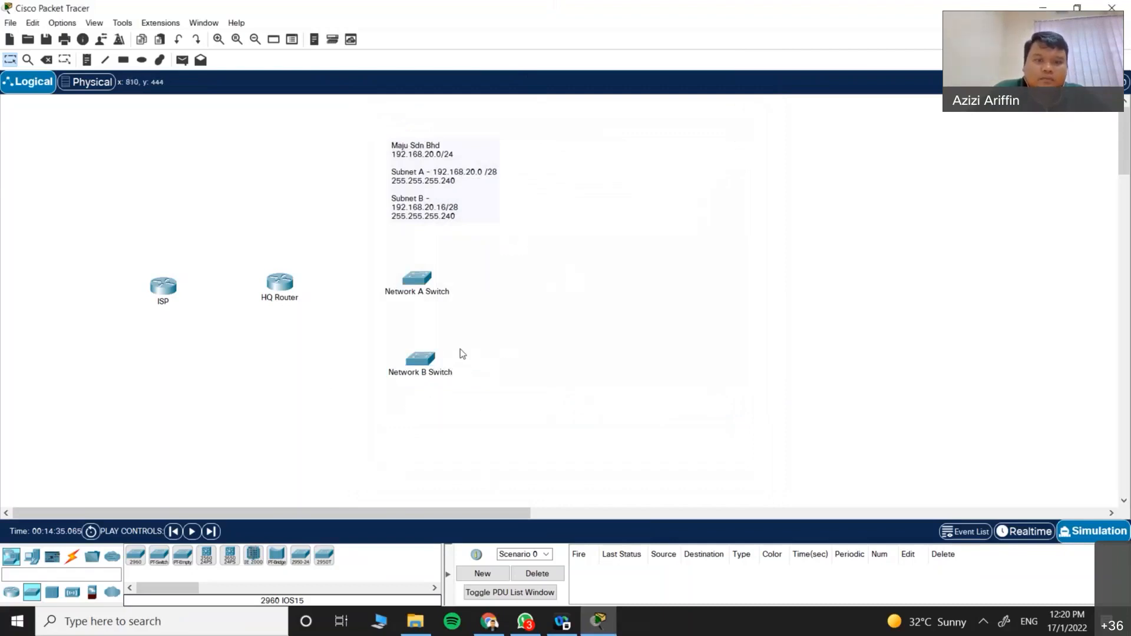
left_click_drag(431, 358, 421, 362)
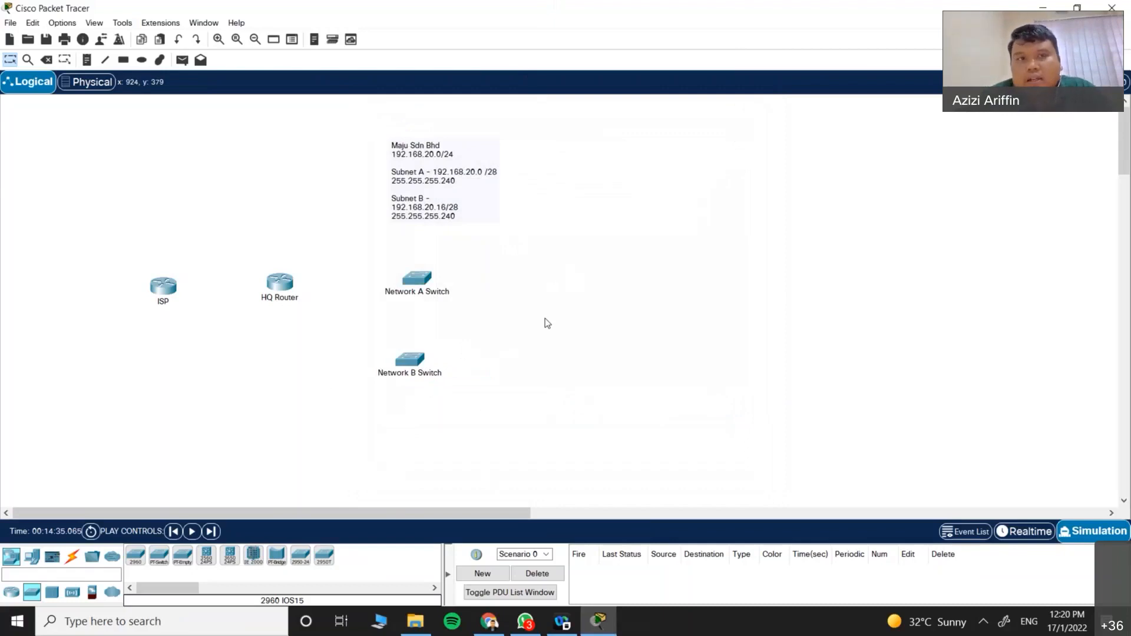
left_click(916, 22)
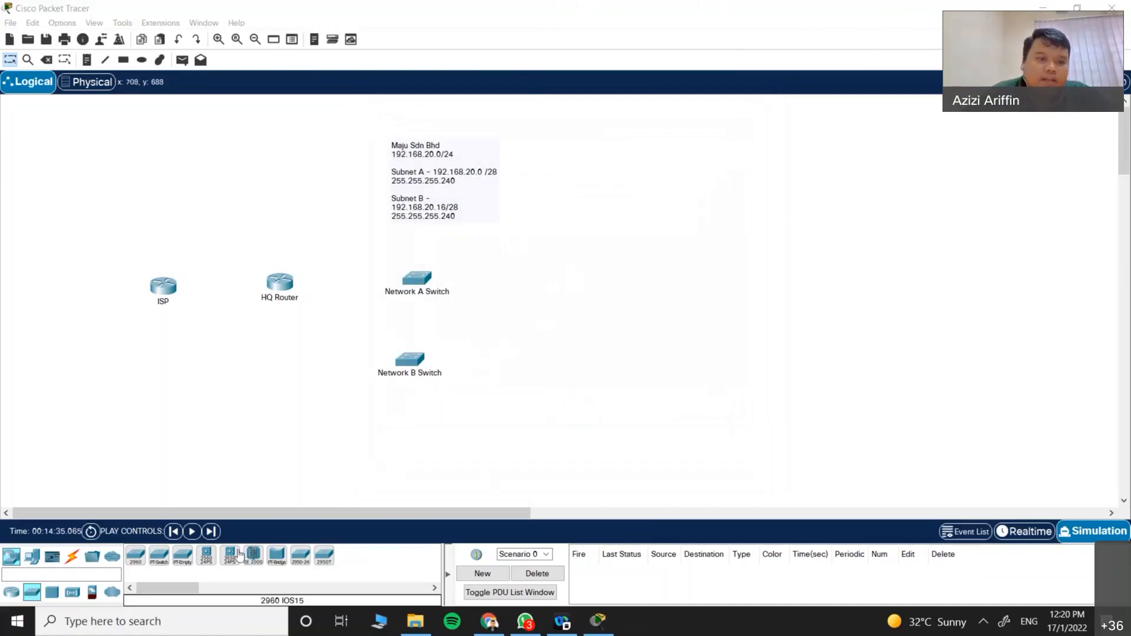
left_click_drag(280, 285, 279, 291)
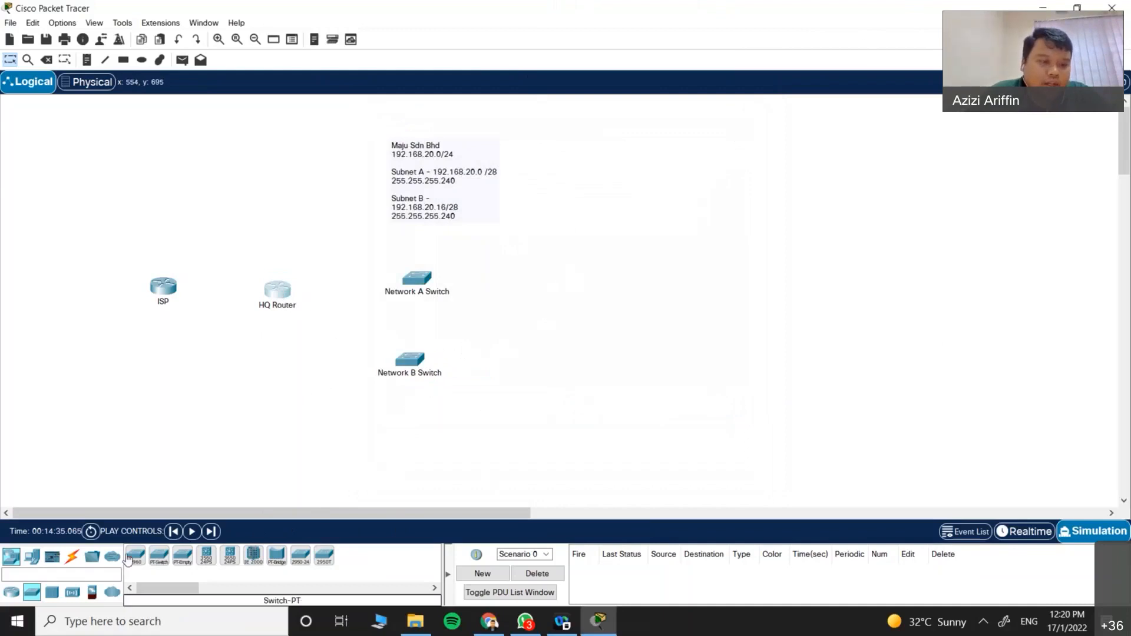
Step: Choose the Copper Cross-Over cable and click HQ Router, then back out without picking a port
left_click(72, 556)
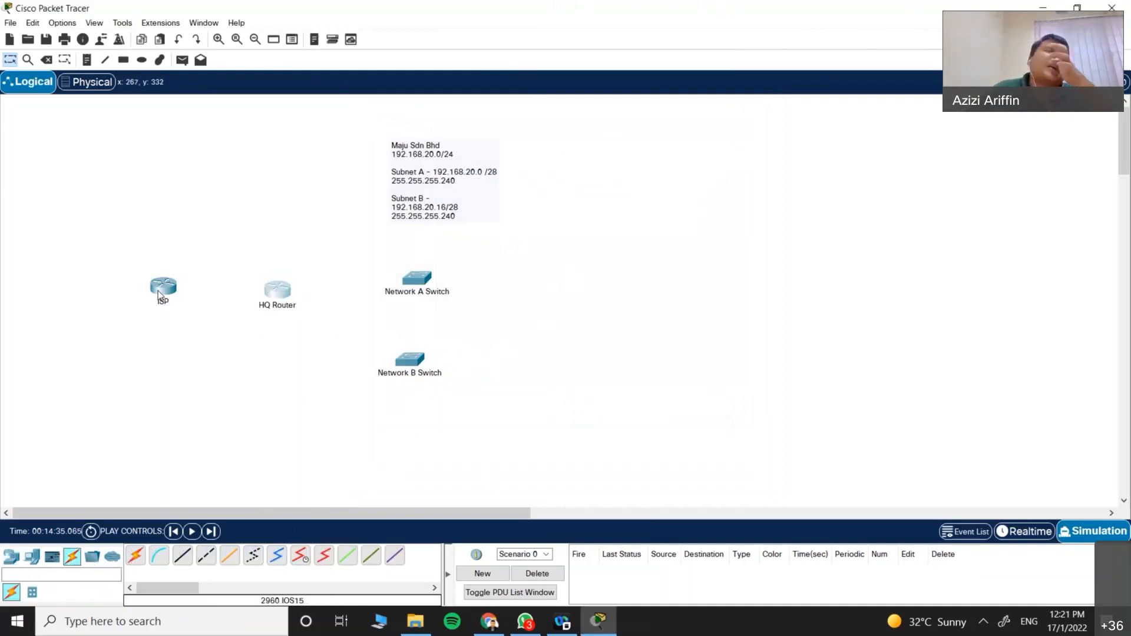
mouse_move(160, 292)
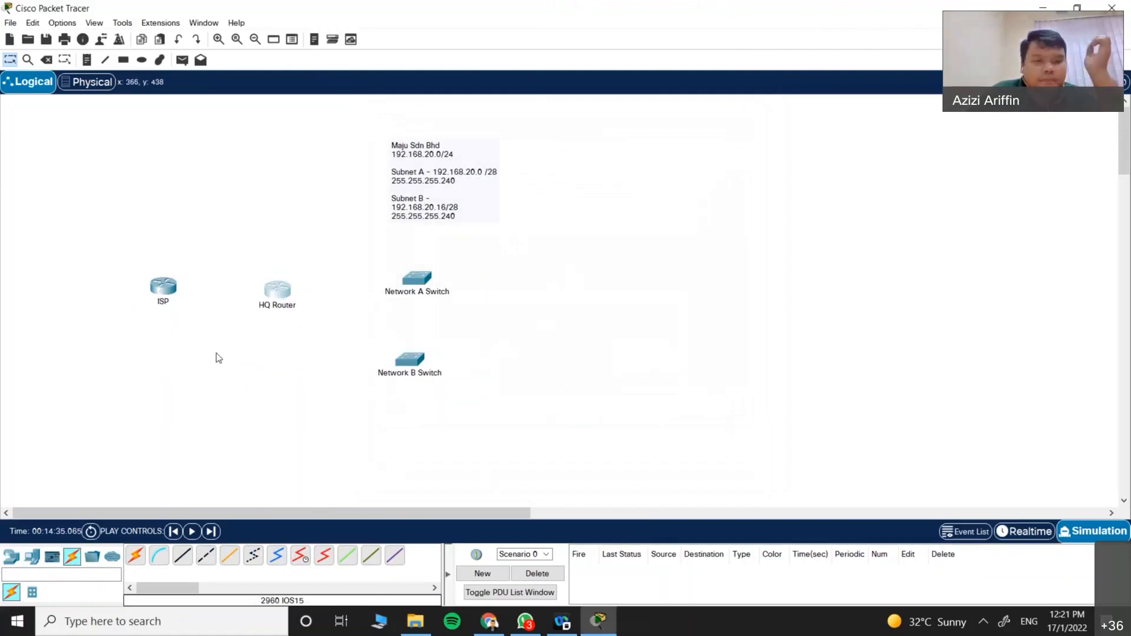
left_click(206, 554)
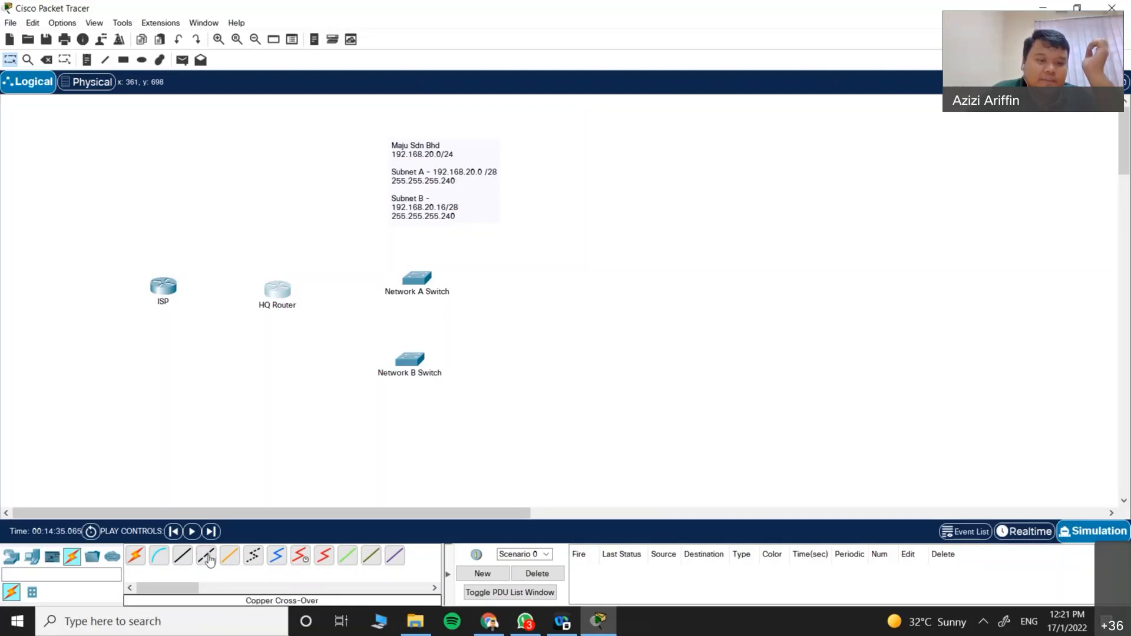
left_click(280, 289)
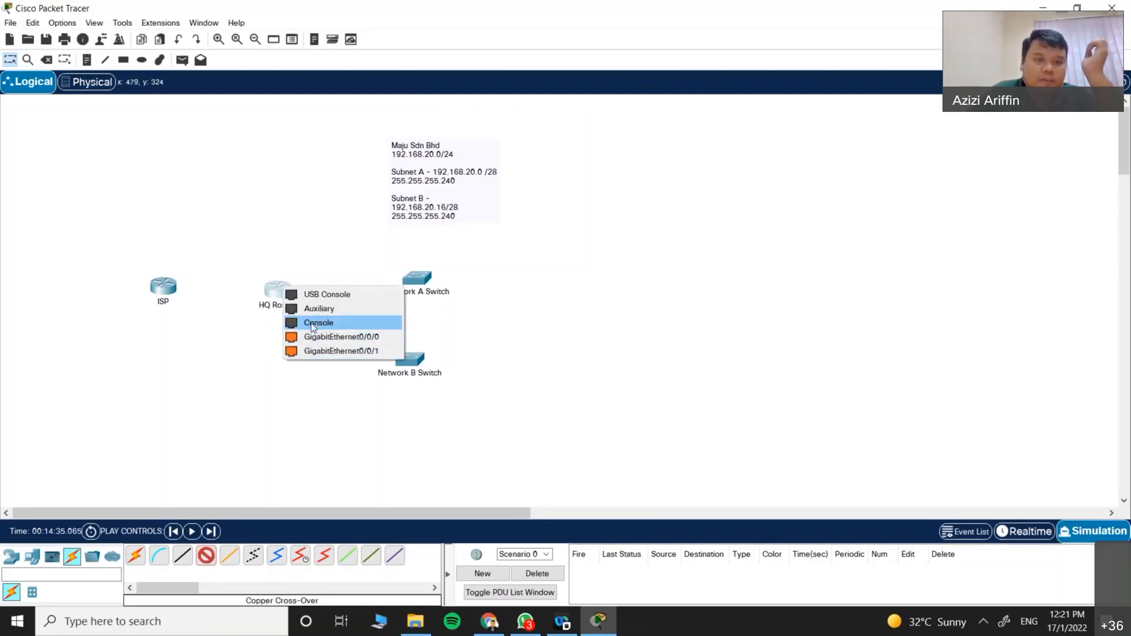
left_click(261, 336)
key("Escape")
Step: Open HQ Router's Physical view, enlarge the picture, and cancel the icon customisation dialogs
left_click(277, 290)
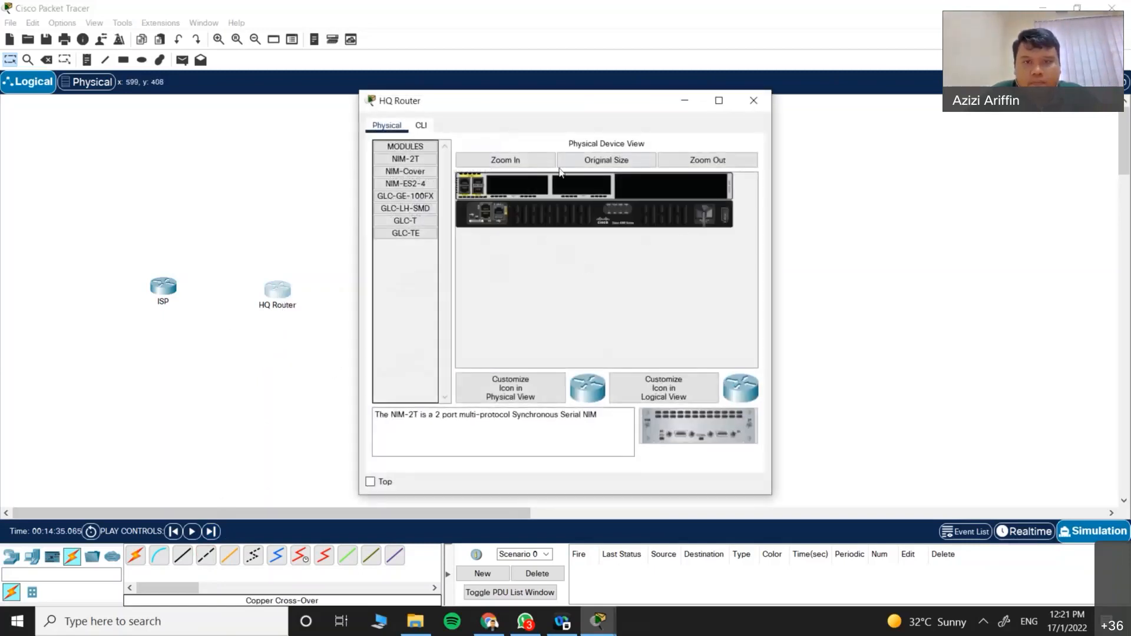
left_click(505, 161)
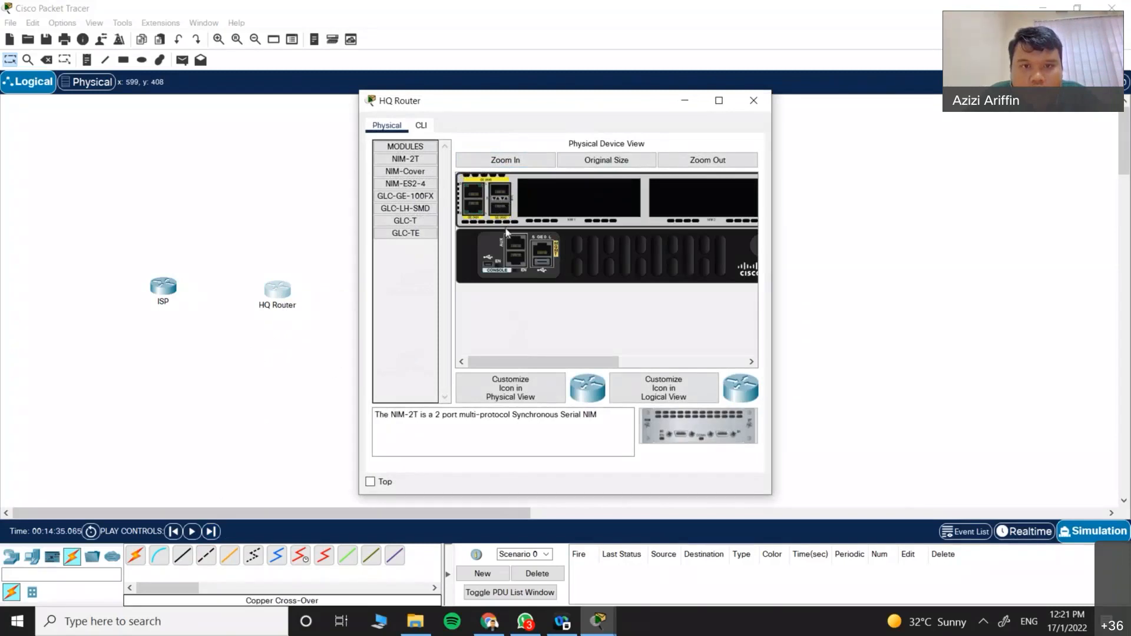
left_click_drag(536, 363, 706, 366)
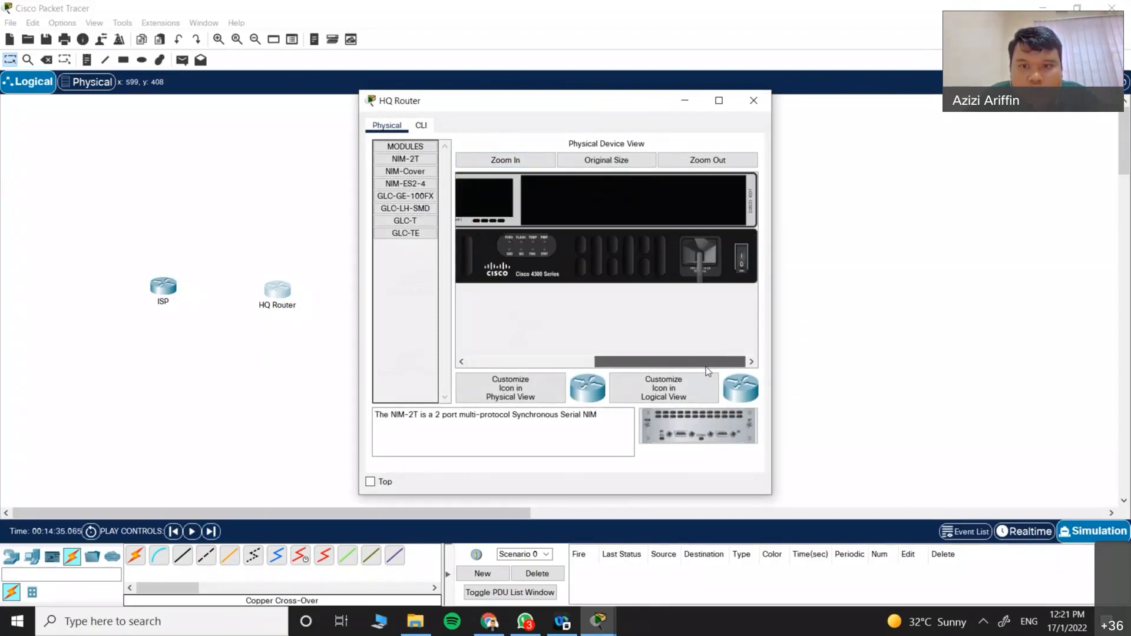
left_click_drag(701, 359, 574, 361)
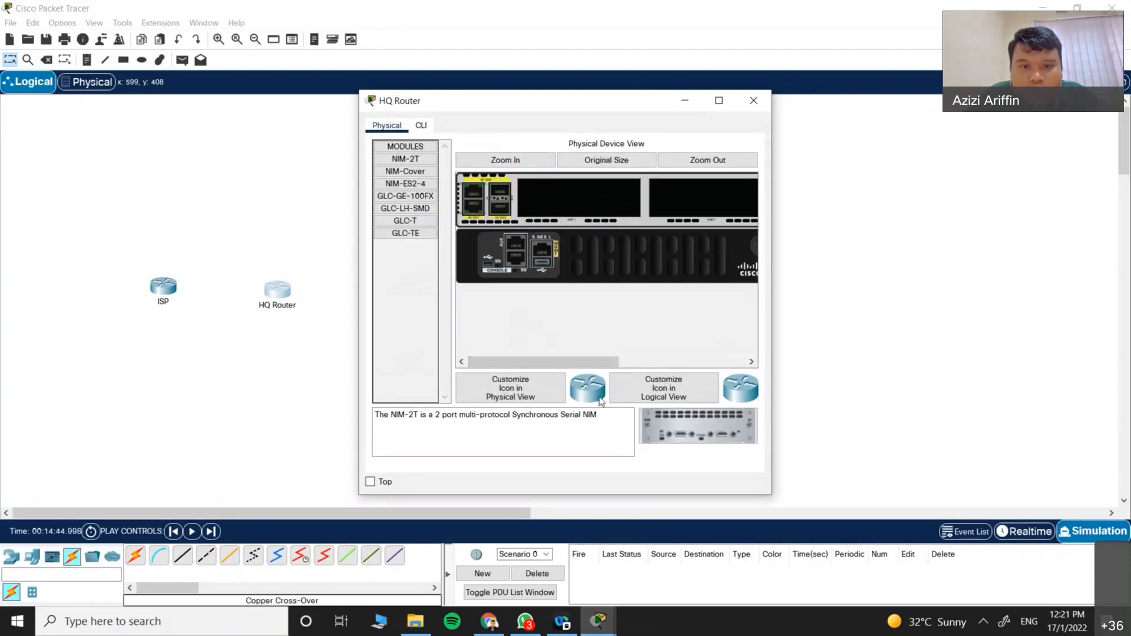
left_click(551, 393)
left_click(646, 386)
left_click(693, 391)
left_click(645, 386)
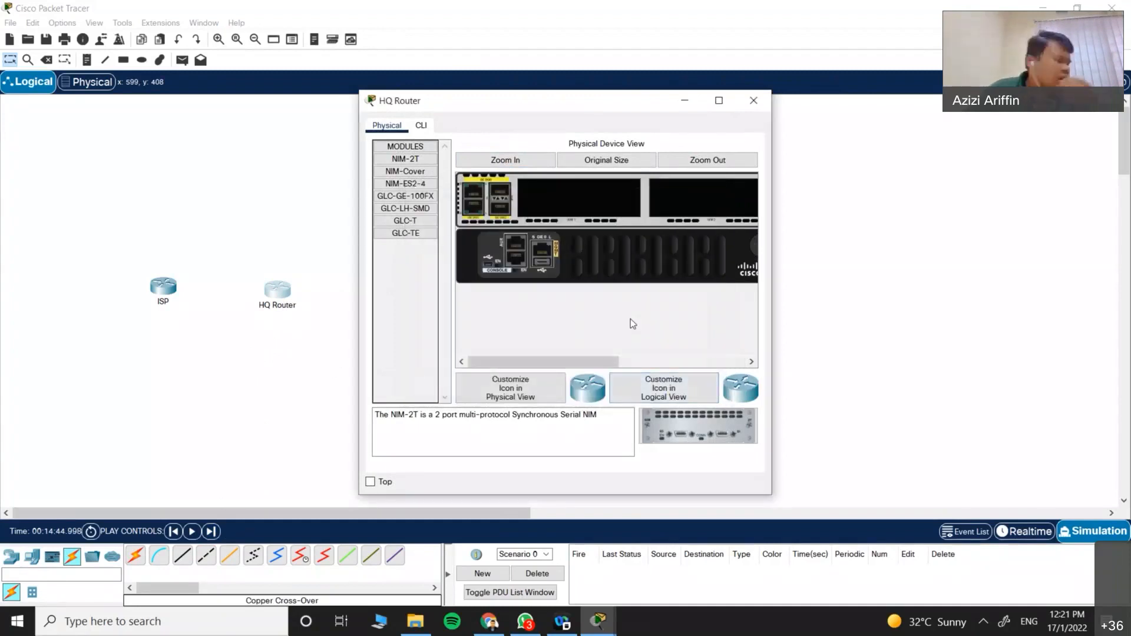
Step: Compare the NIM-2T, NIM-Cover, NIM-ES2-4, GLC-GE-100FX and GLC-LH-SMD module descriptions
left_click(410, 172)
left_click(410, 184)
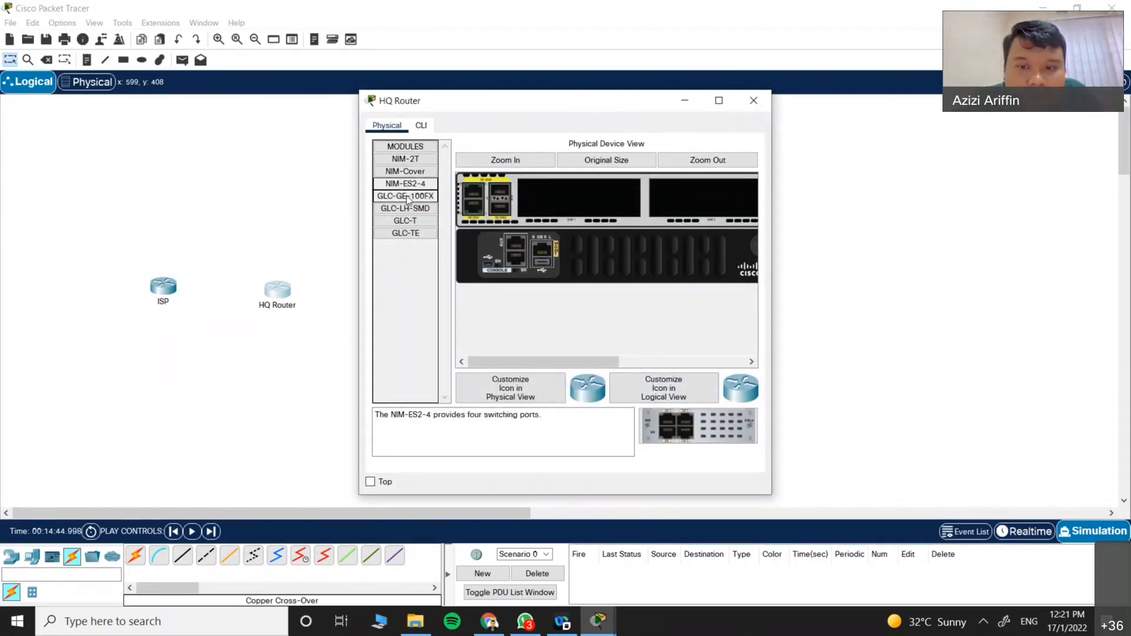
left_click(408, 196)
left_click(408, 208)
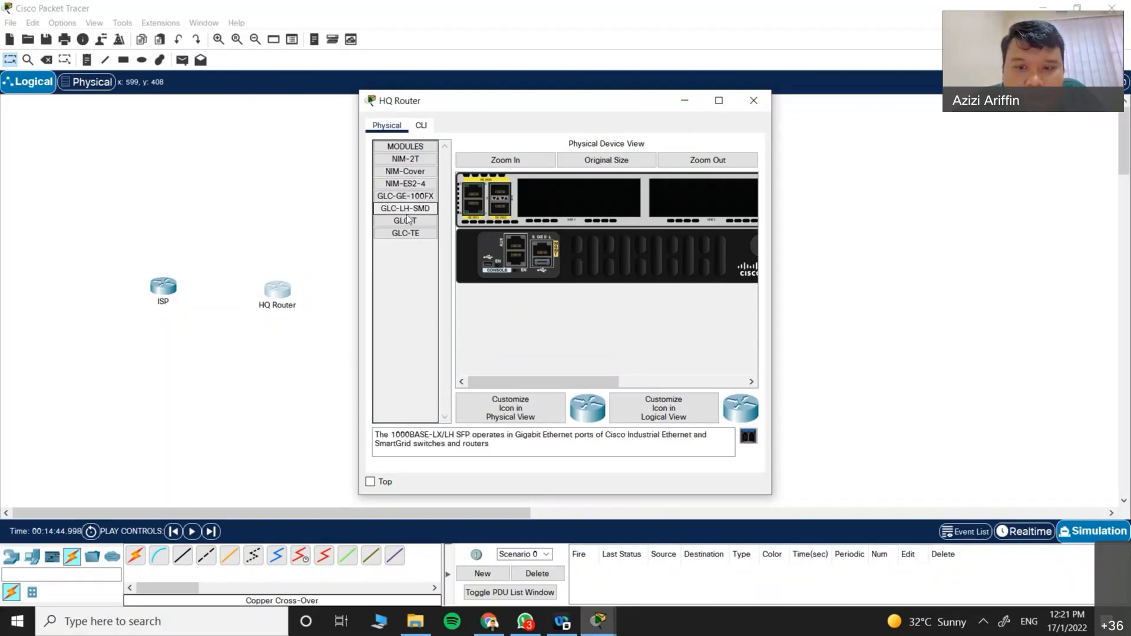
left_click(406, 160)
left_click(408, 171)
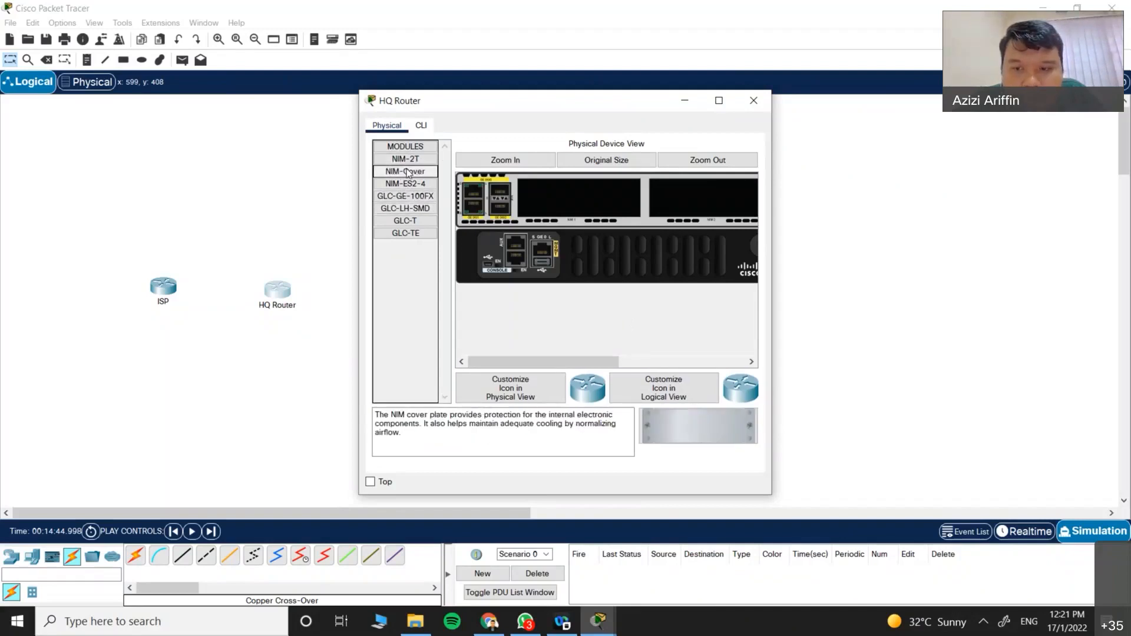
left_click(408, 184)
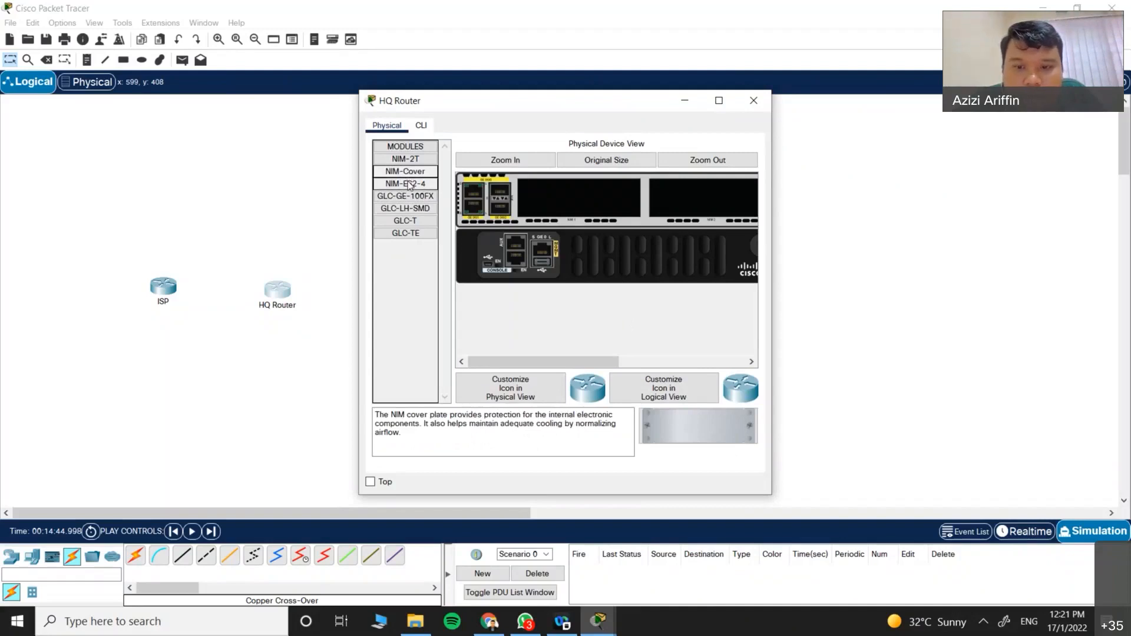
left_click(412, 197)
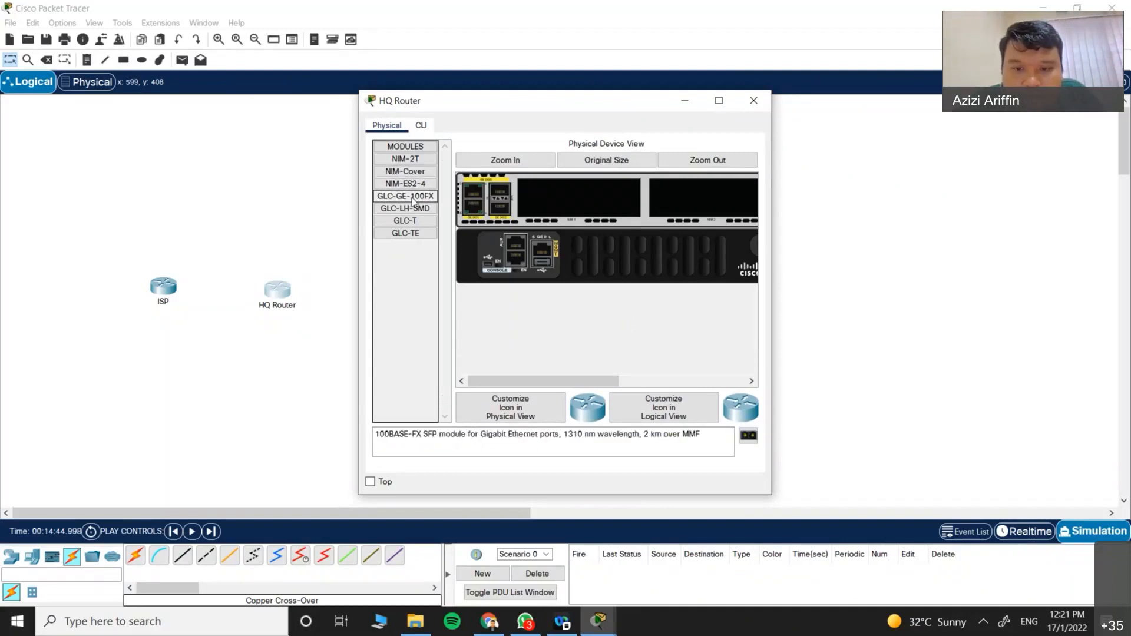
left_click(413, 184)
left_click(412, 172)
left_click(413, 160)
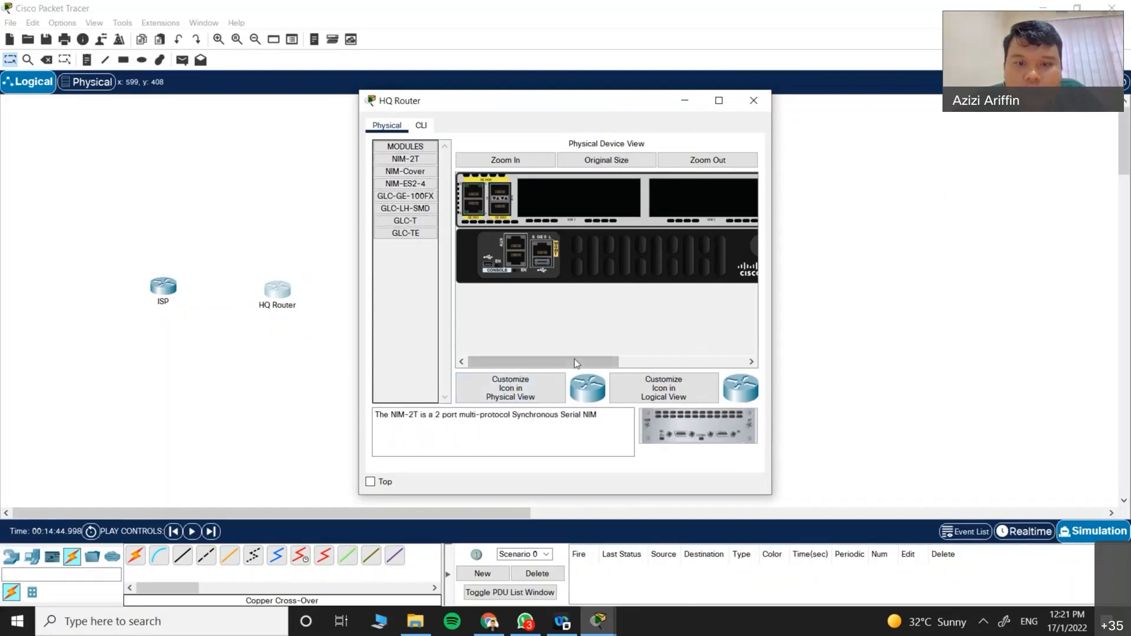
Step: Install the NIM-2T serial module in HQ Router's empty slot and close the device window
left_click(695, 361)
left_click_drag(694, 364, 426, 288)
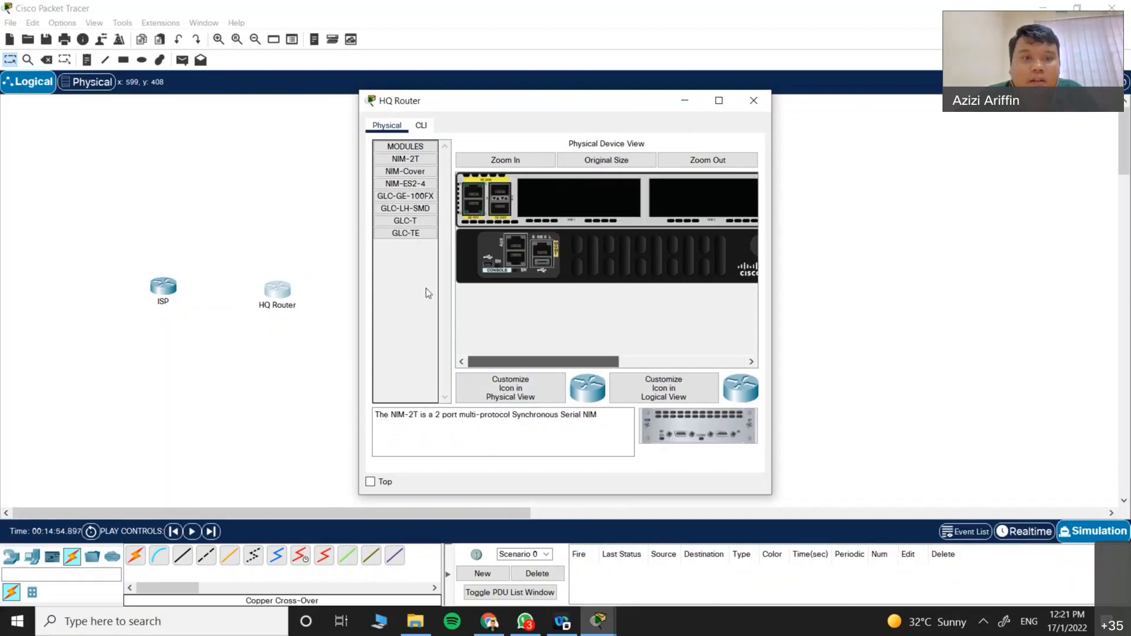
left_click(407, 171)
left_click(409, 185)
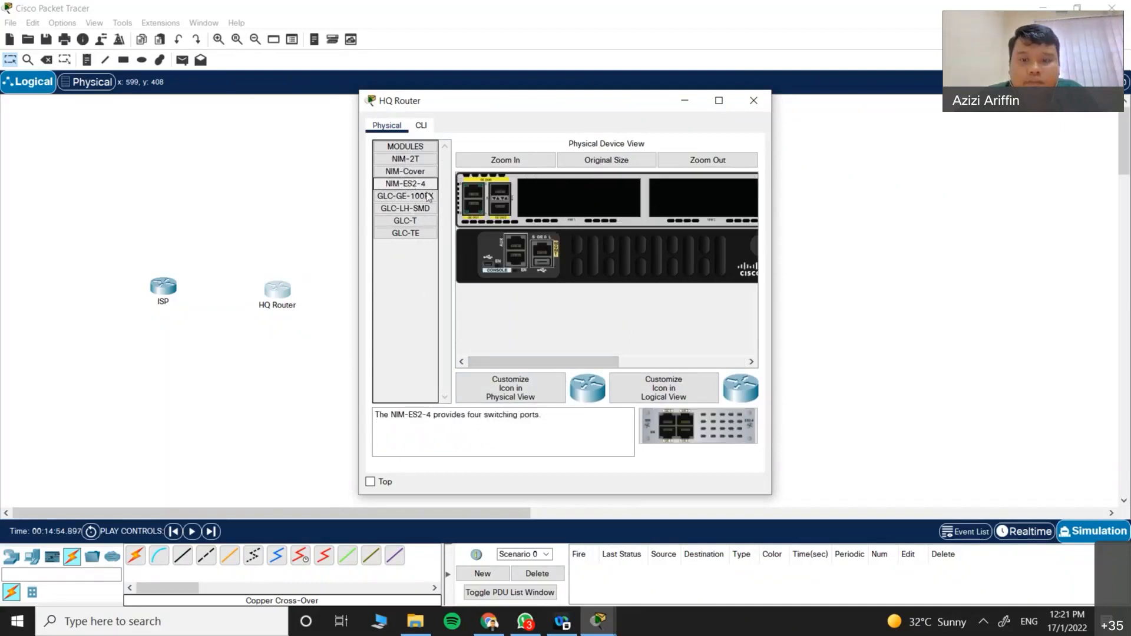
left_click(410, 171)
left_click(411, 162)
left_click_drag(411, 166, 579, 209)
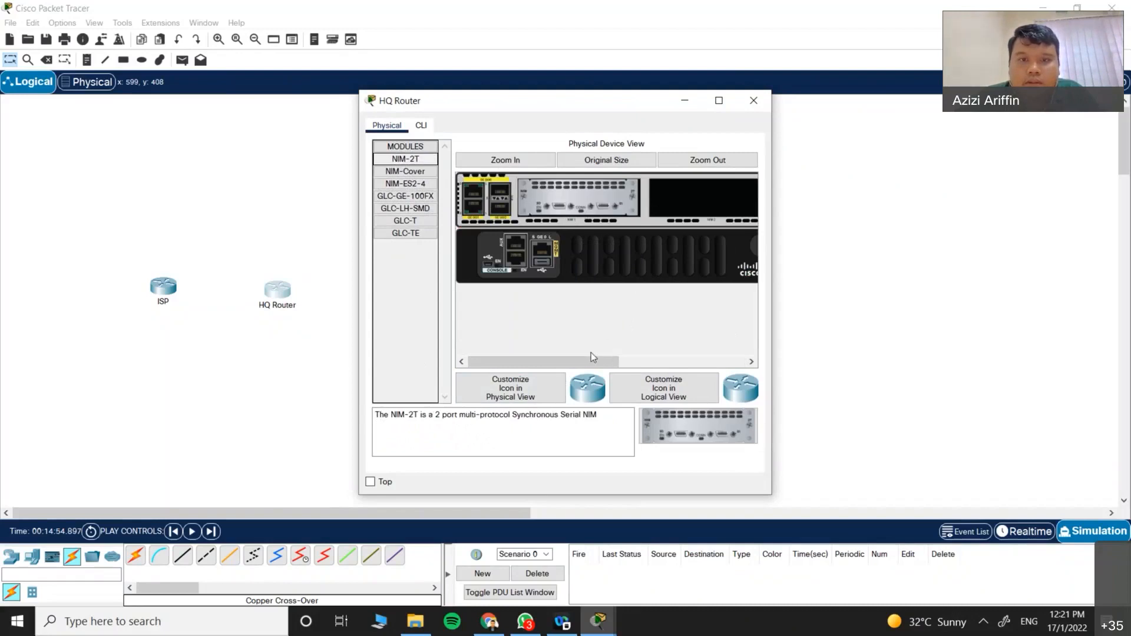
left_click_drag(553, 361, 749, 363)
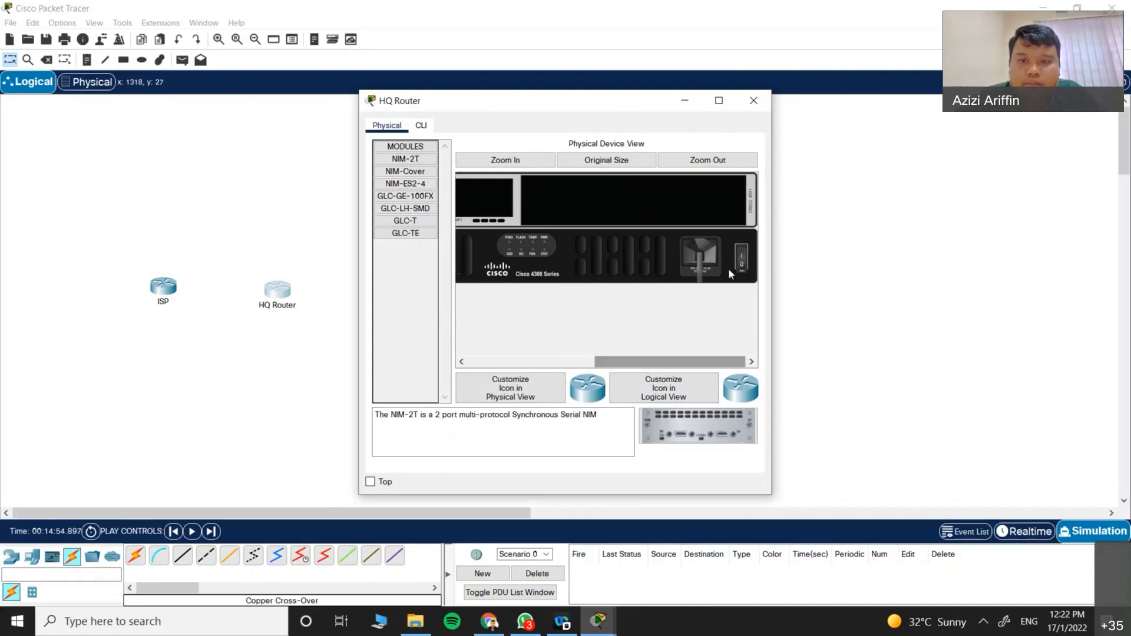
left_click(753, 100)
Step: Open the ISP router's physical view and switch its power off
left_click_drag(167, 297, 169, 302)
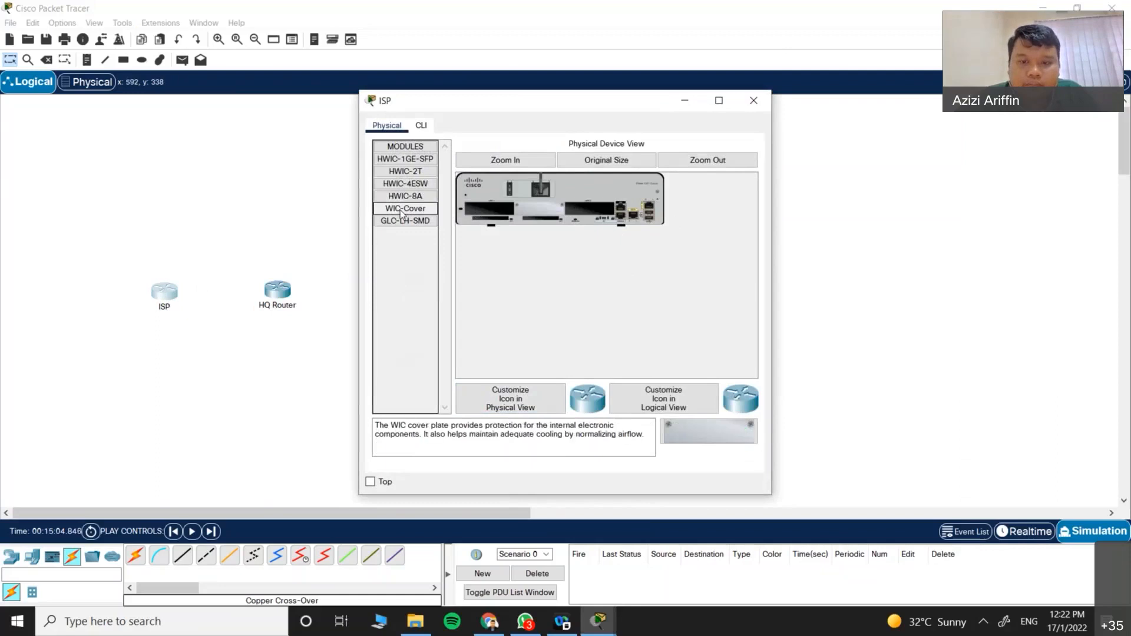
left_click(414, 173)
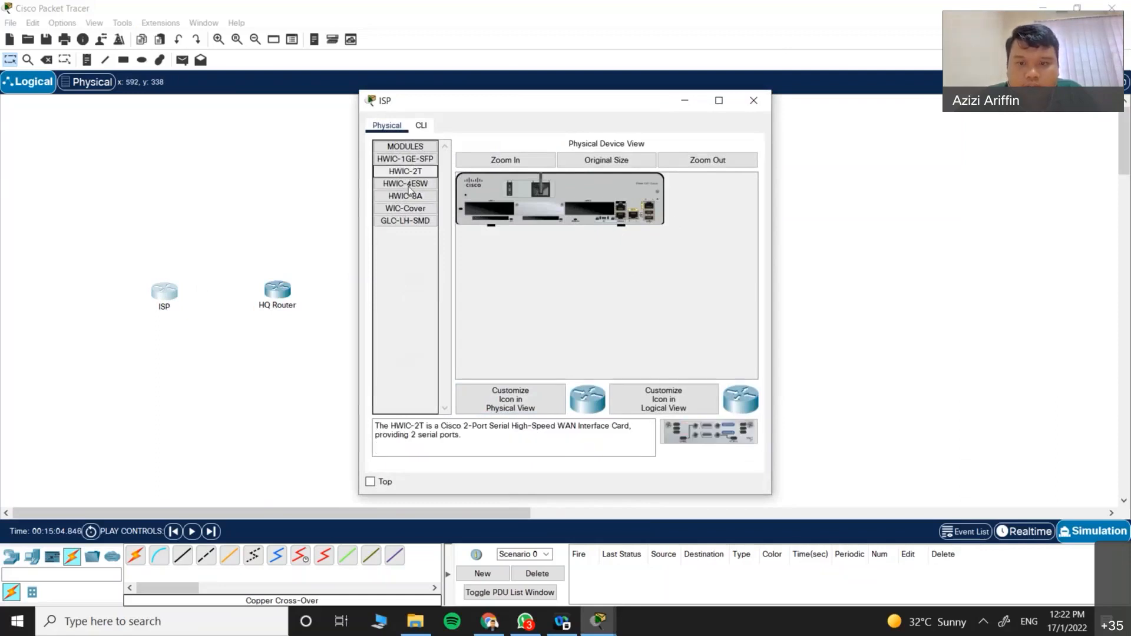
left_click_drag(415, 184, 494, 212)
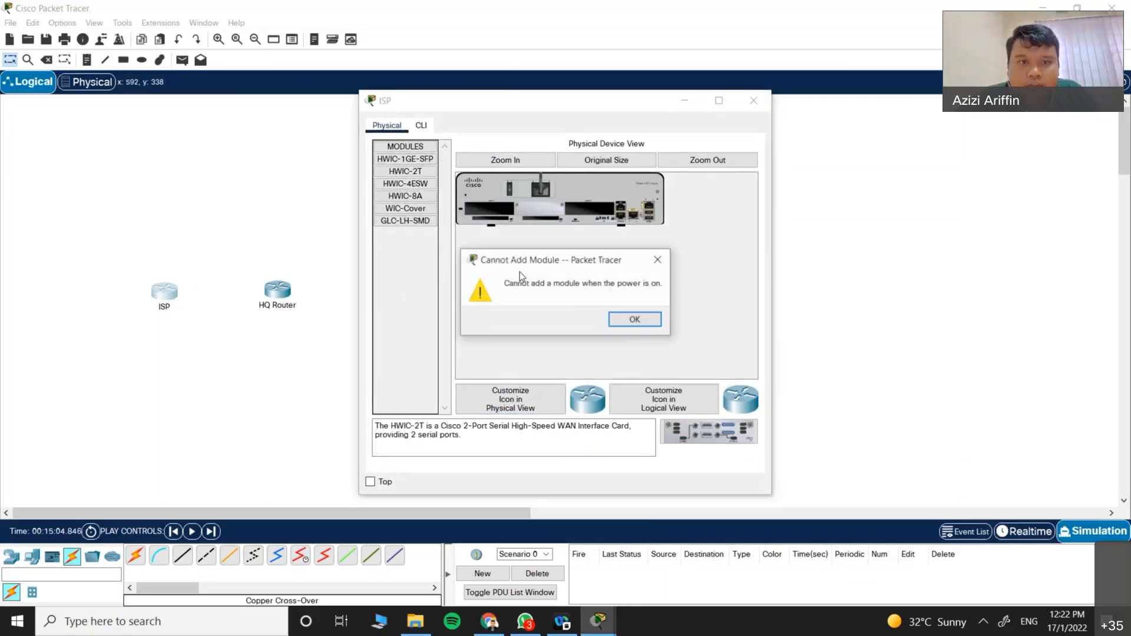
left_click(636, 318)
left_click(510, 191)
left_click_drag(405, 183, 519, 287)
left_click(510, 192)
Step: Remove the HWIC-4ESW card and install the HWIC-2T serial card in the left slot
left_click_drag(501, 210, 407, 295)
left_click(647, 321)
left_click_drag(502, 211, 417, 265)
left_click_drag(410, 176, 488, 209)
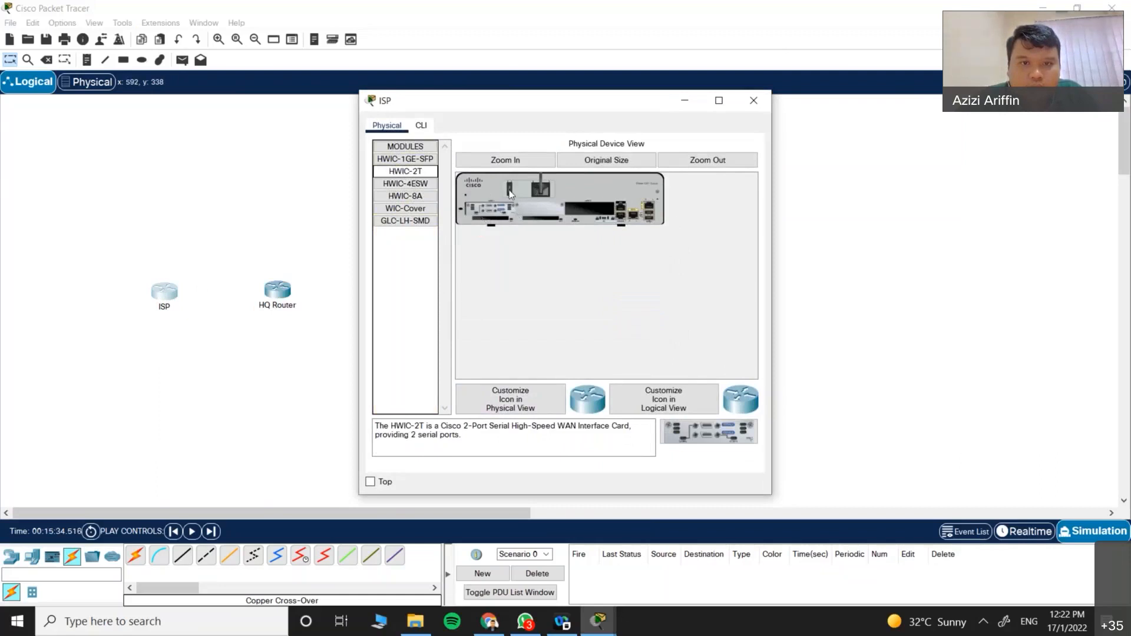
Step: Compare the HWIC-1GE-SFP and HWIC-2T card descriptions
left_click(409, 160)
left_click(410, 172)
left_click(412, 159)
left_click(416, 172)
Step: Run a Serial DCE cable from ISP Serial0/1/0 to HQ Router Serial0/1/0
left_click(753, 100)
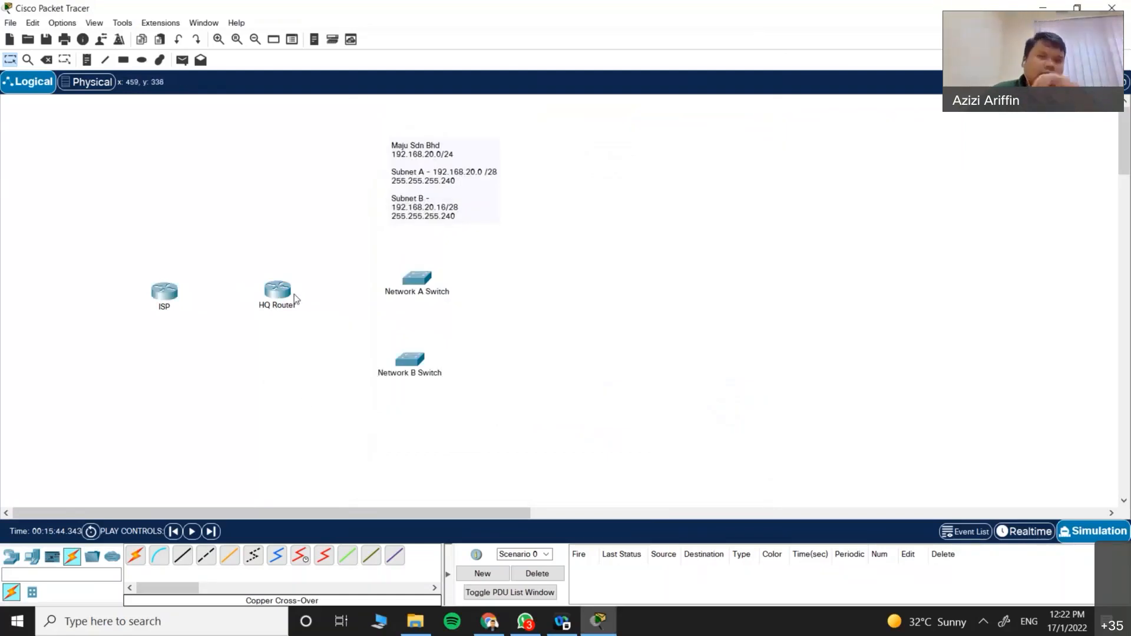
left_click_drag(92, 220, 228, 359)
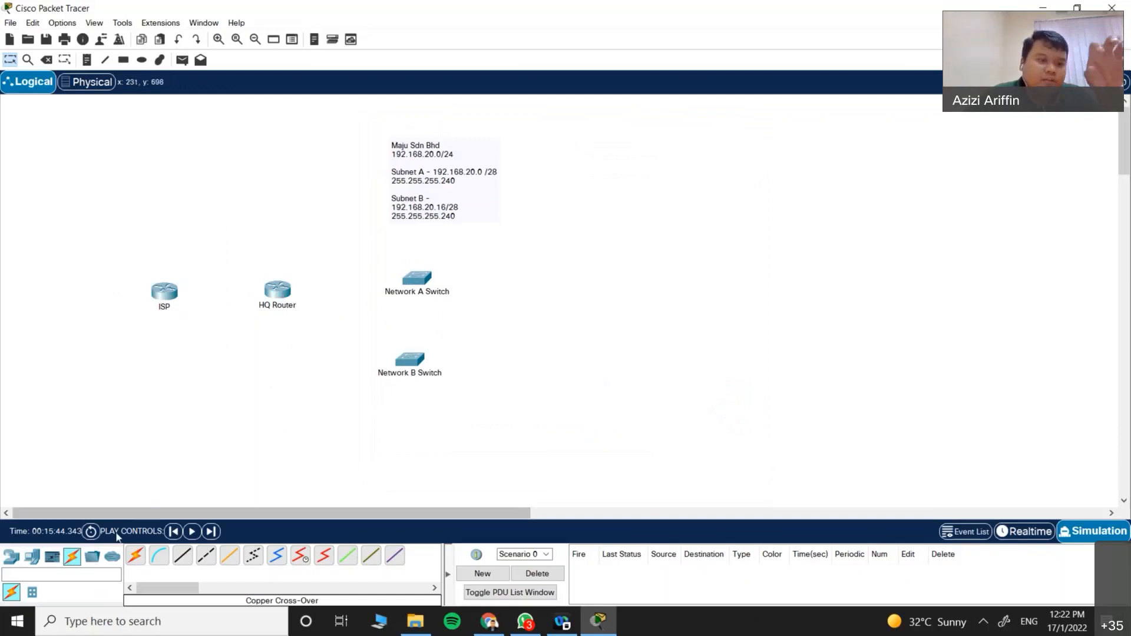
left_click(304, 559)
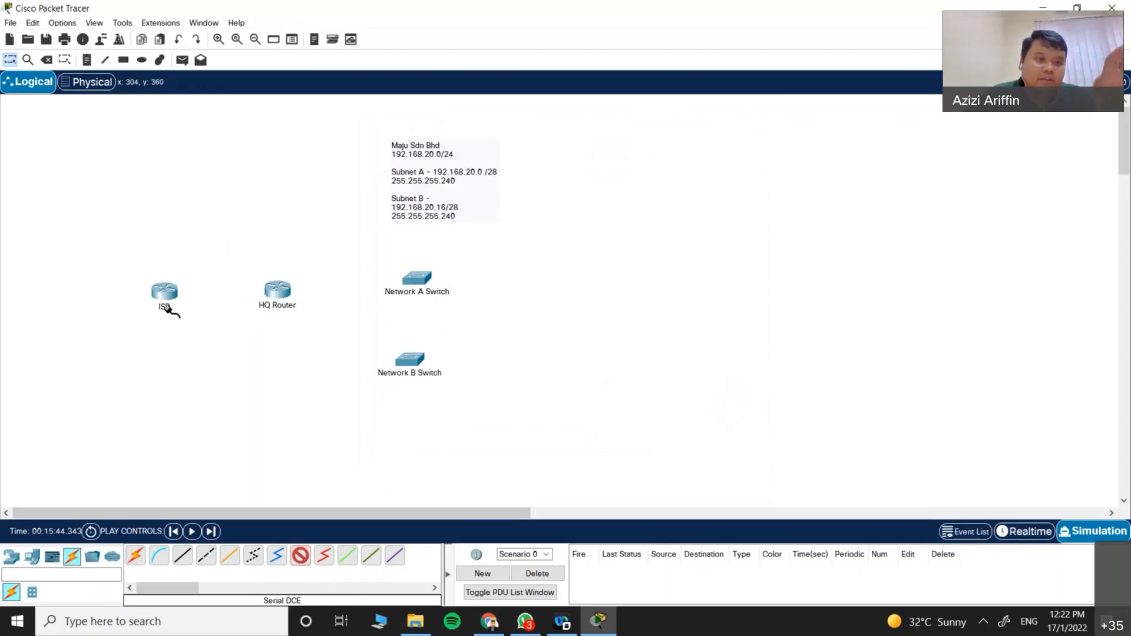
left_click(166, 293)
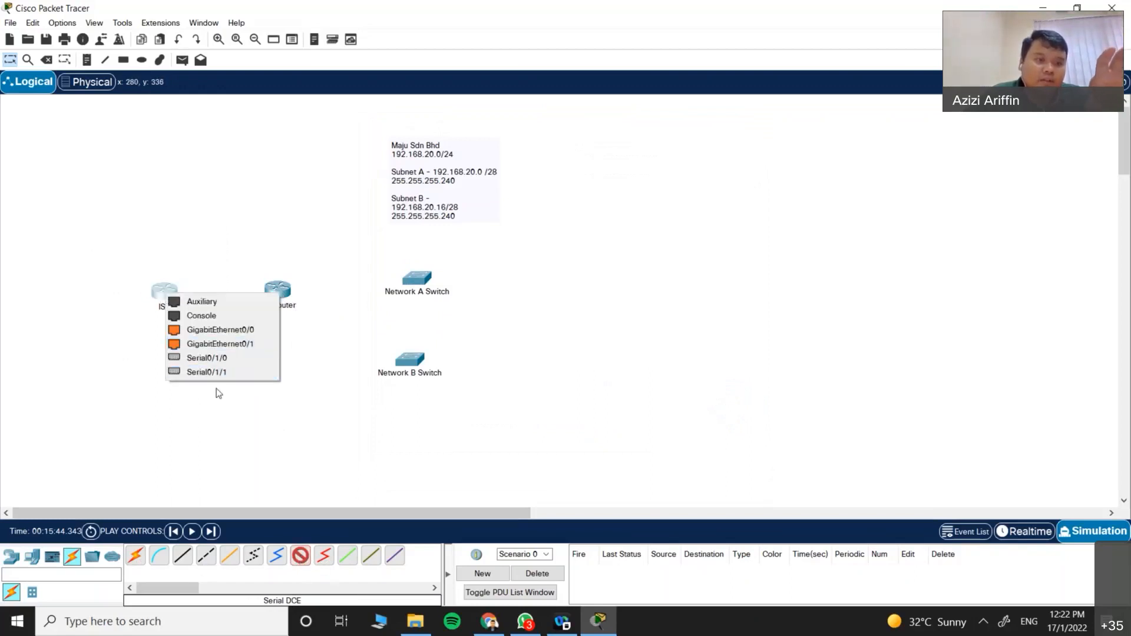
left_click(234, 356)
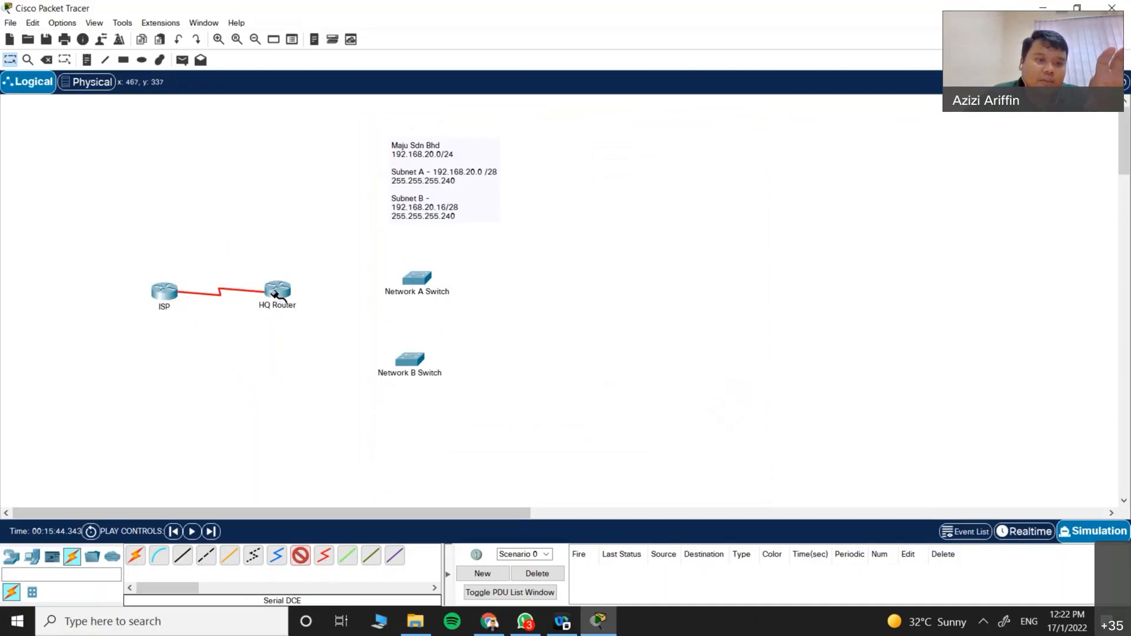
left_click(275, 293)
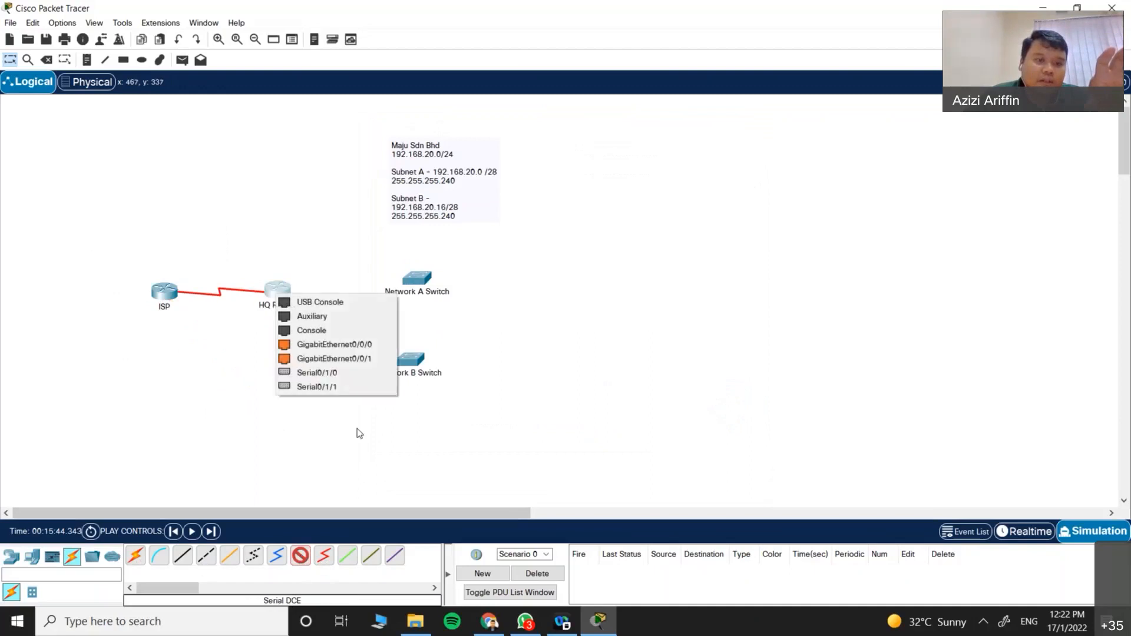
left_click(340, 373)
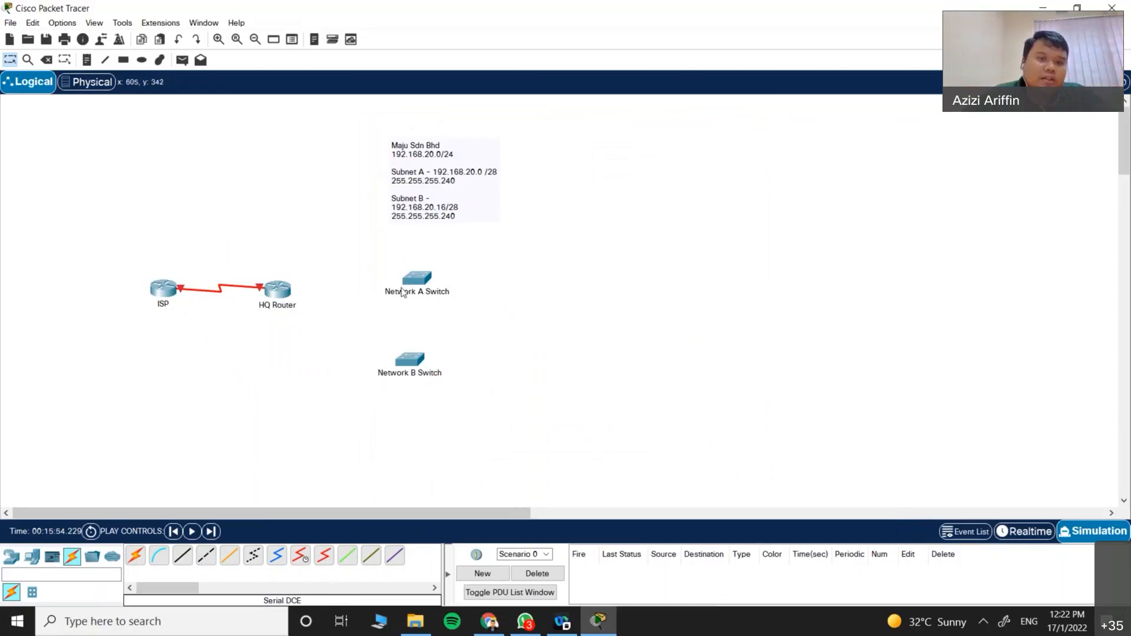
Step: Cable HQ Router GigabitEthernet0/0/0 to a Network A Switch gigabit port with copper straight-through
left_click(182, 554)
left_click(277, 288)
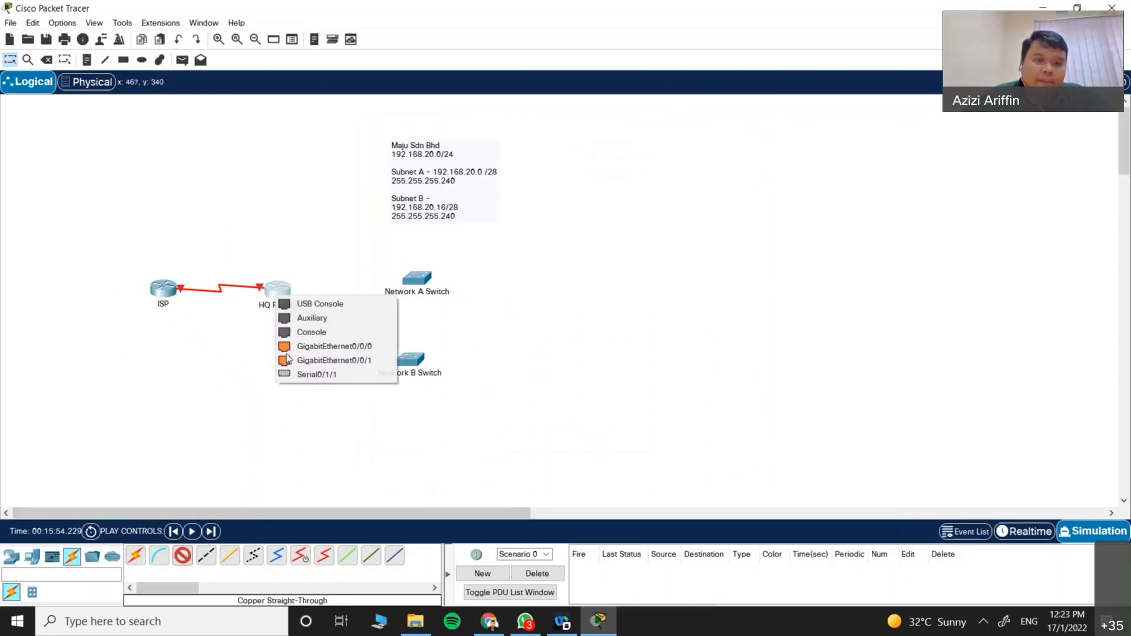
left_click(383, 351)
left_click(416, 281)
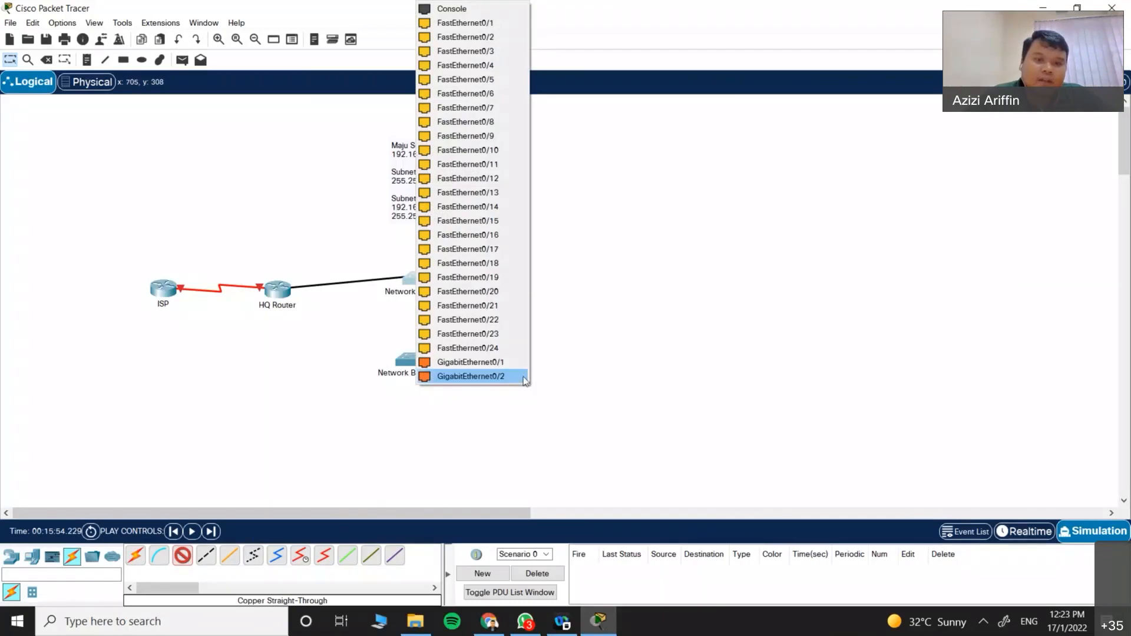
left_click(510, 362)
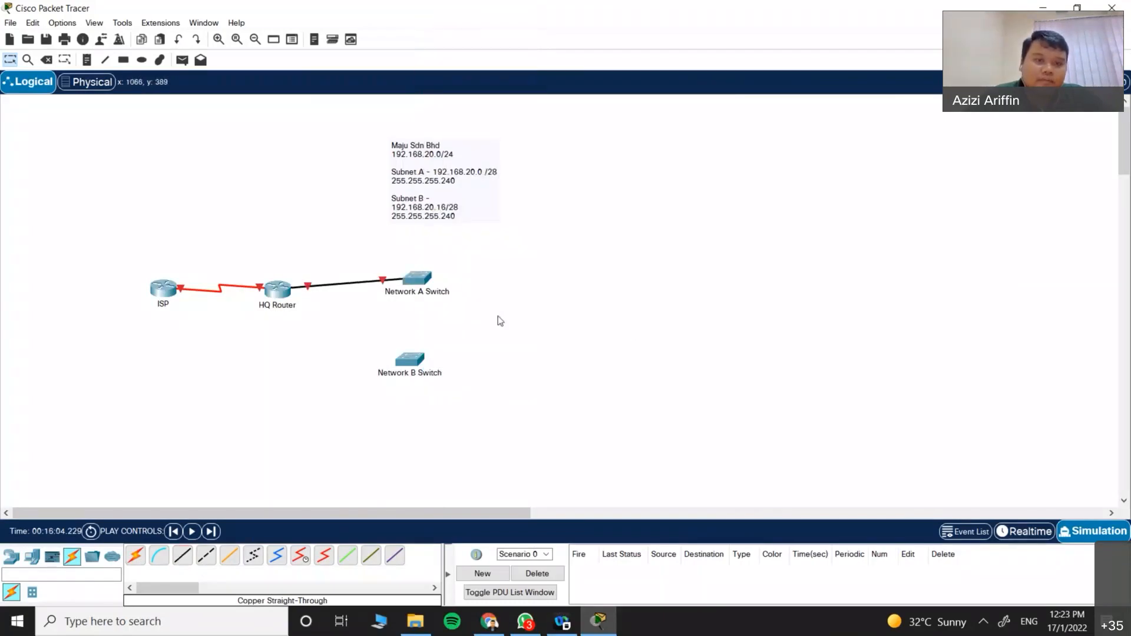
Step: Link HQ Router GigabitEthernet0/0/1 to Network B Switch, then nudge both switches into place
left_click(183, 555)
left_click(207, 555)
left_click(281, 293)
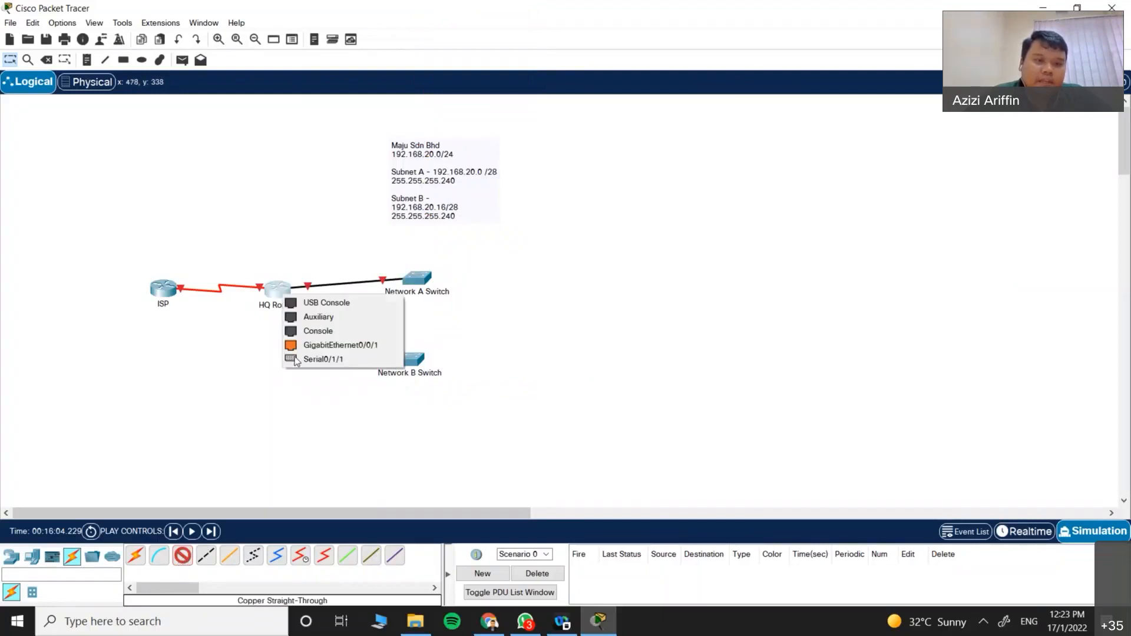
left_click(365, 346)
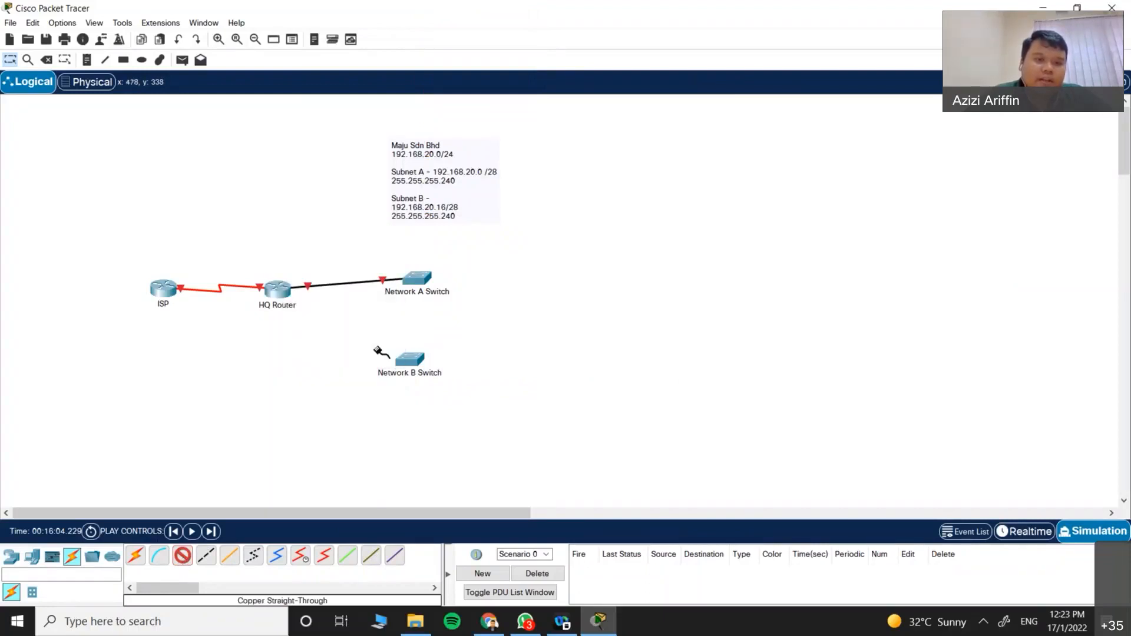
left_click(409, 378)
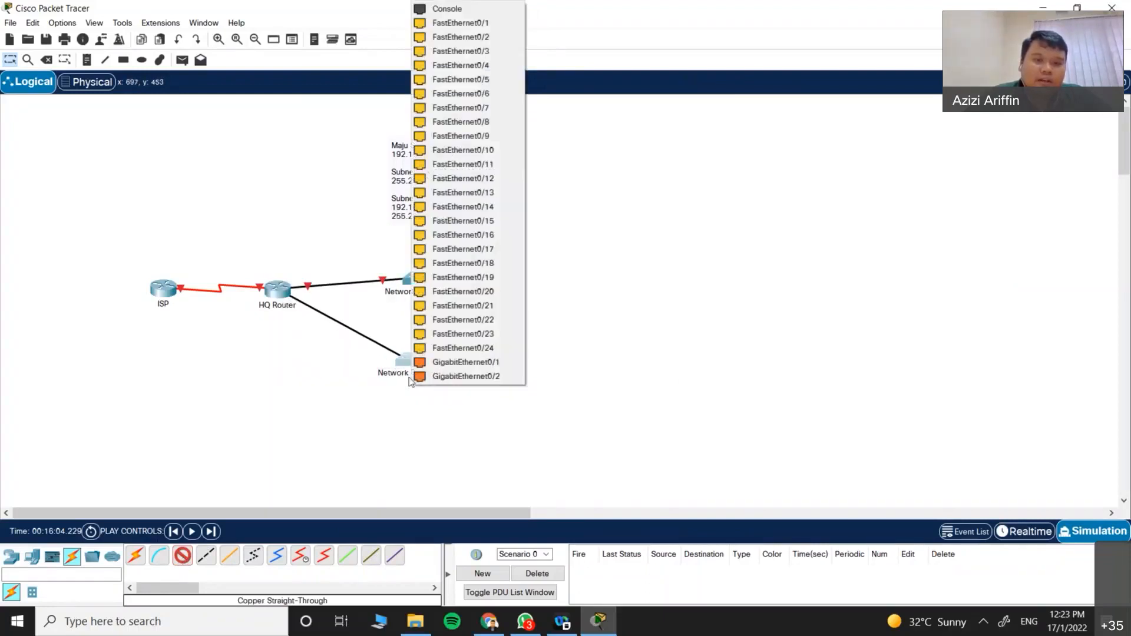
left_click(501, 361)
left_click_drag(410, 356, 412, 351)
left_click_drag(410, 277, 416, 274)
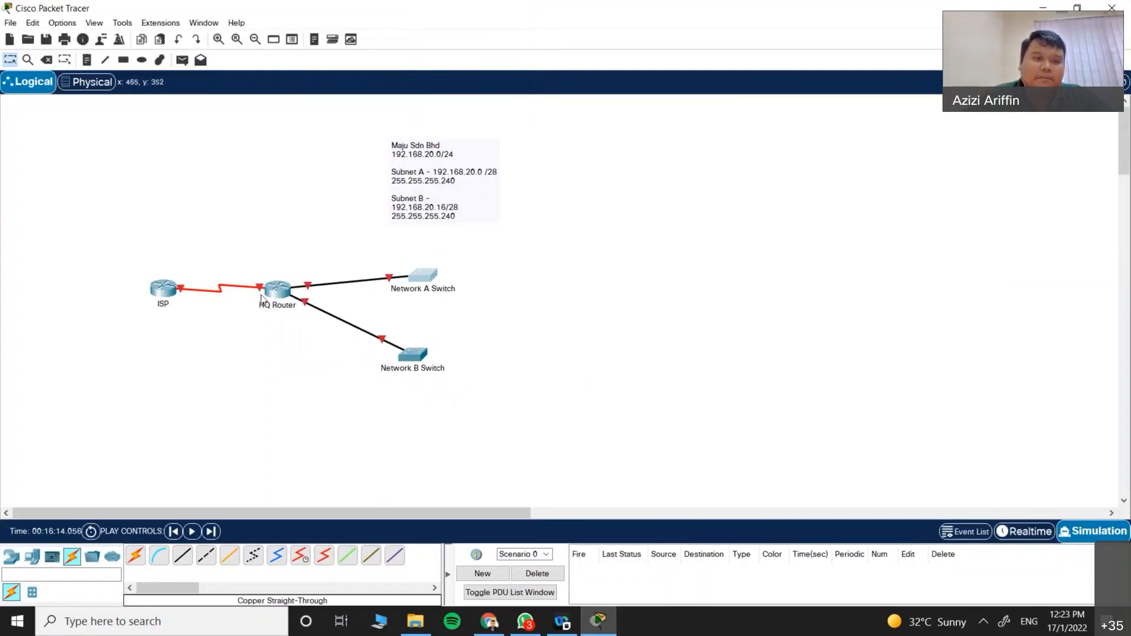
left_click(556, 318)
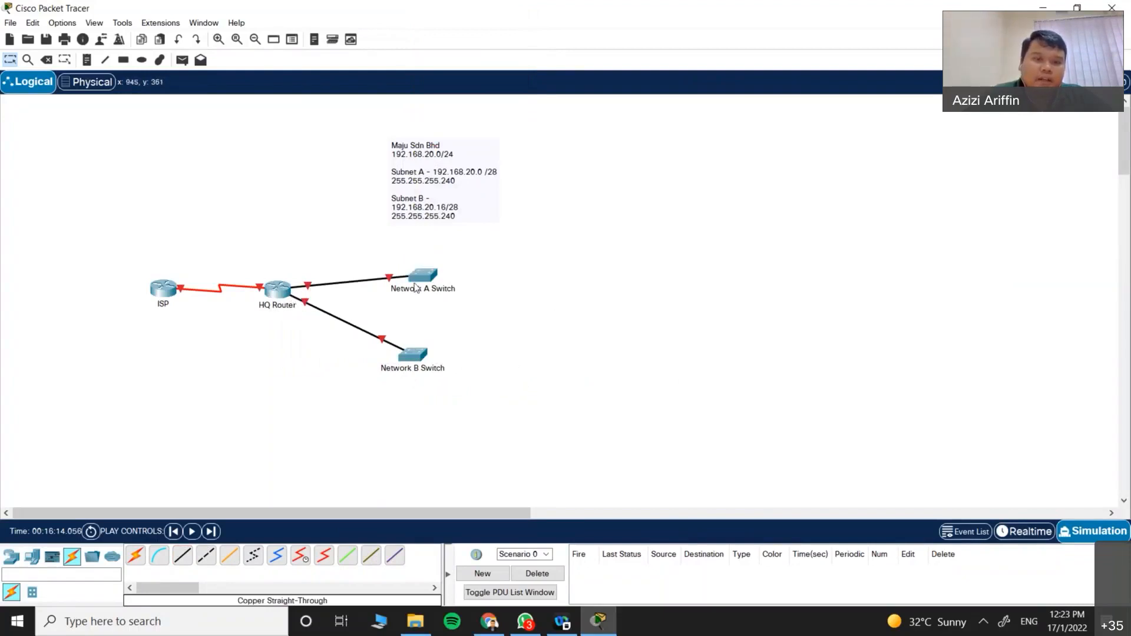
Step: Place PC0 and PC1 to the right of Network A Switch
left_click(32, 557)
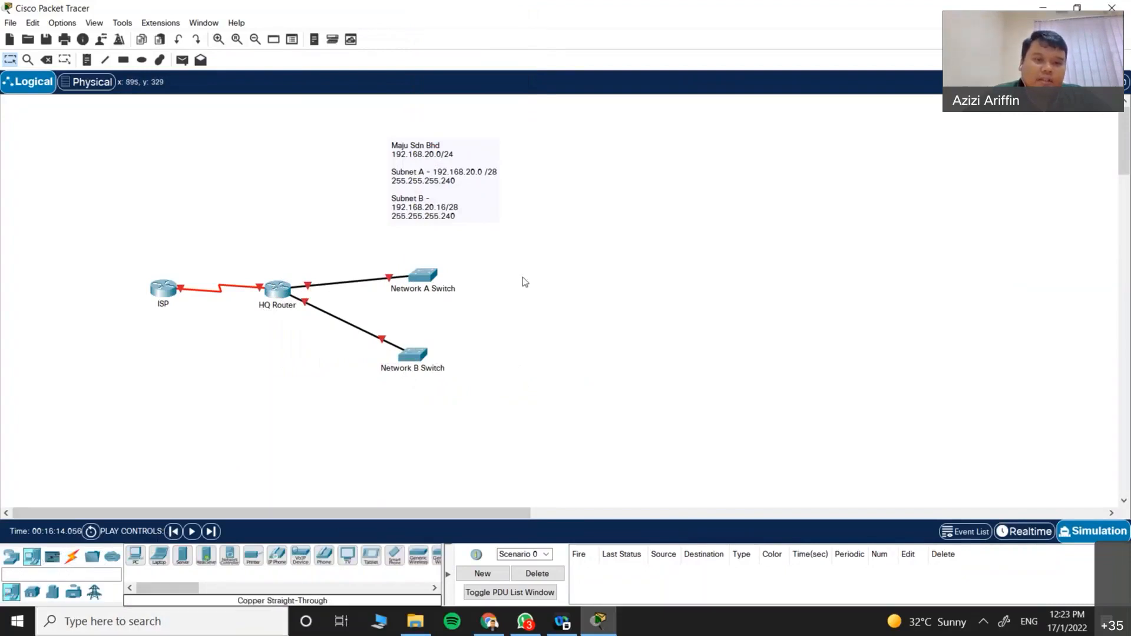
left_click_drag(494, 263, 514, 323)
left_click(136, 555)
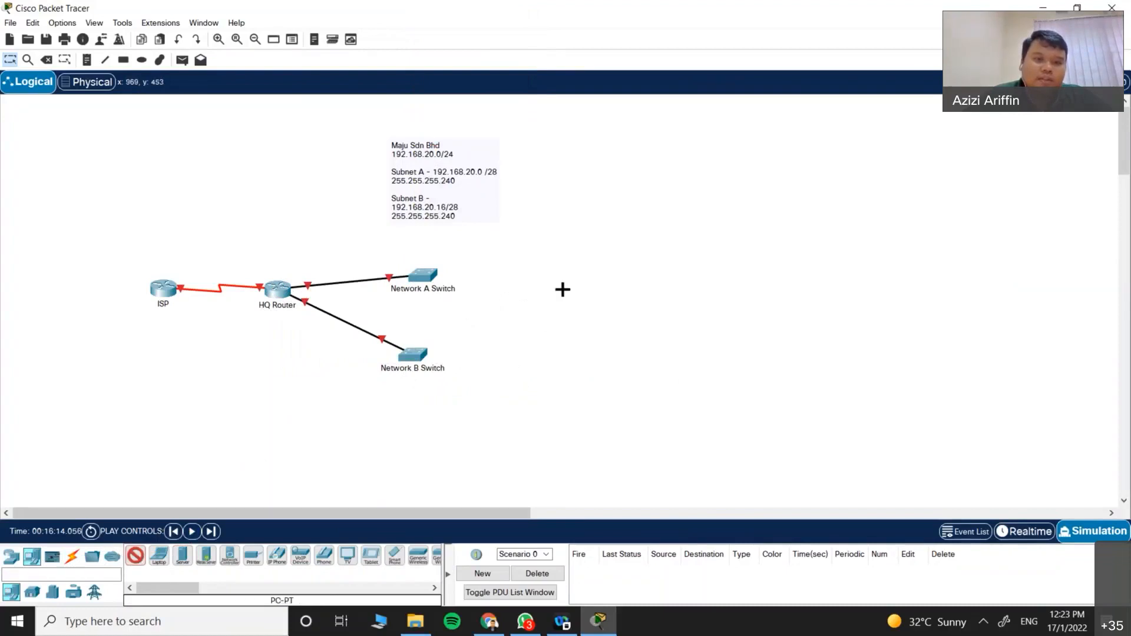
left_click(506, 262)
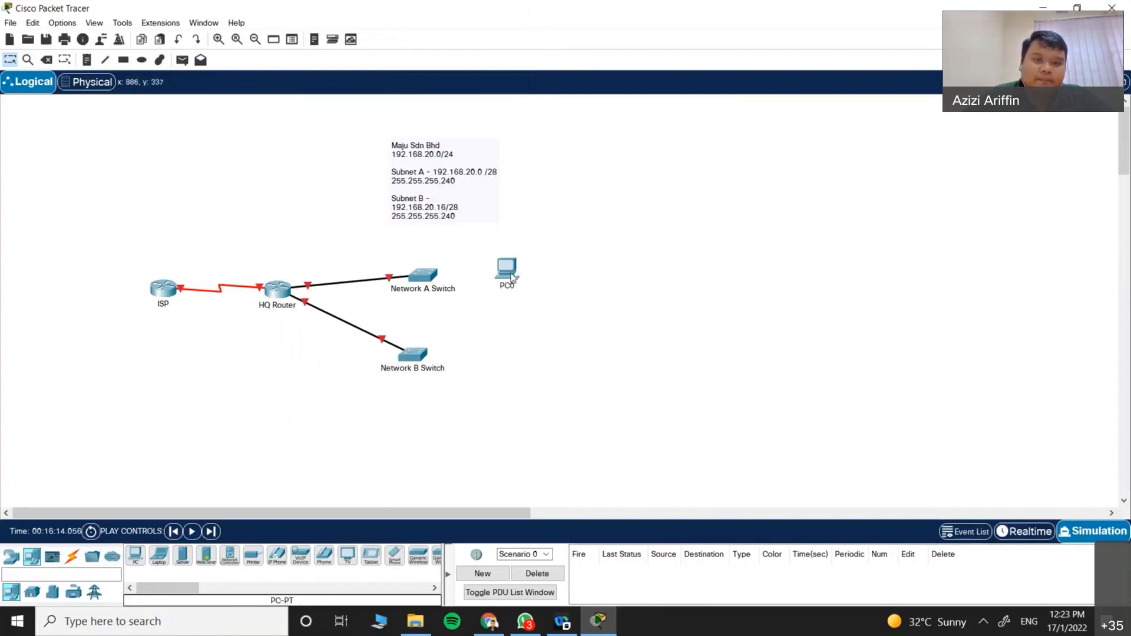
left_click(136, 557)
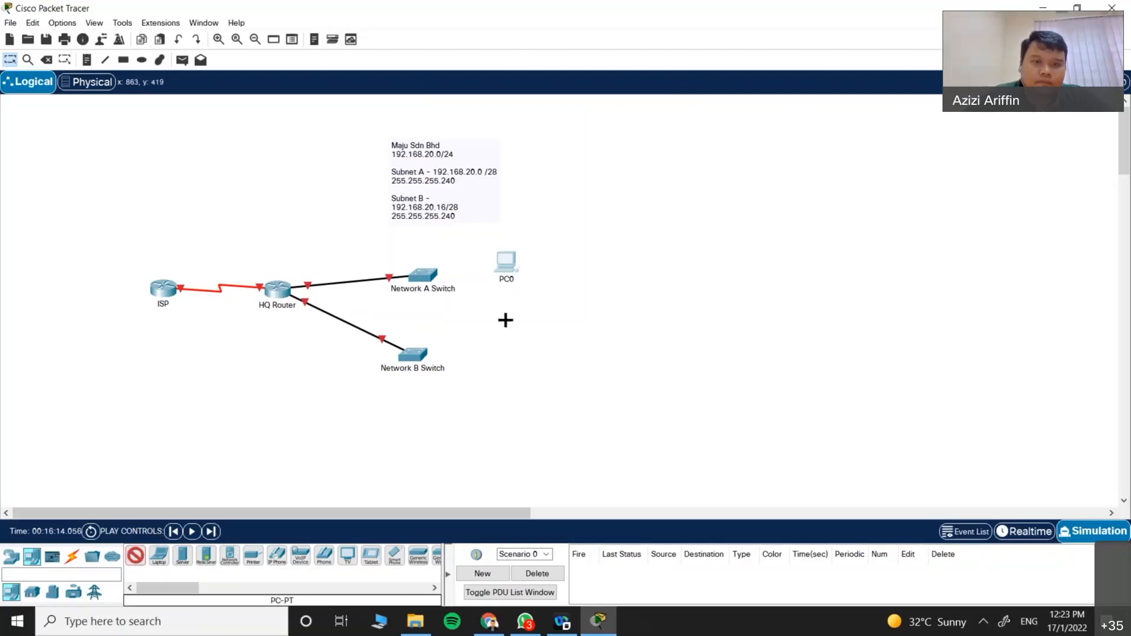
left_click(500, 316)
left_click_drag(498, 317, 500, 328)
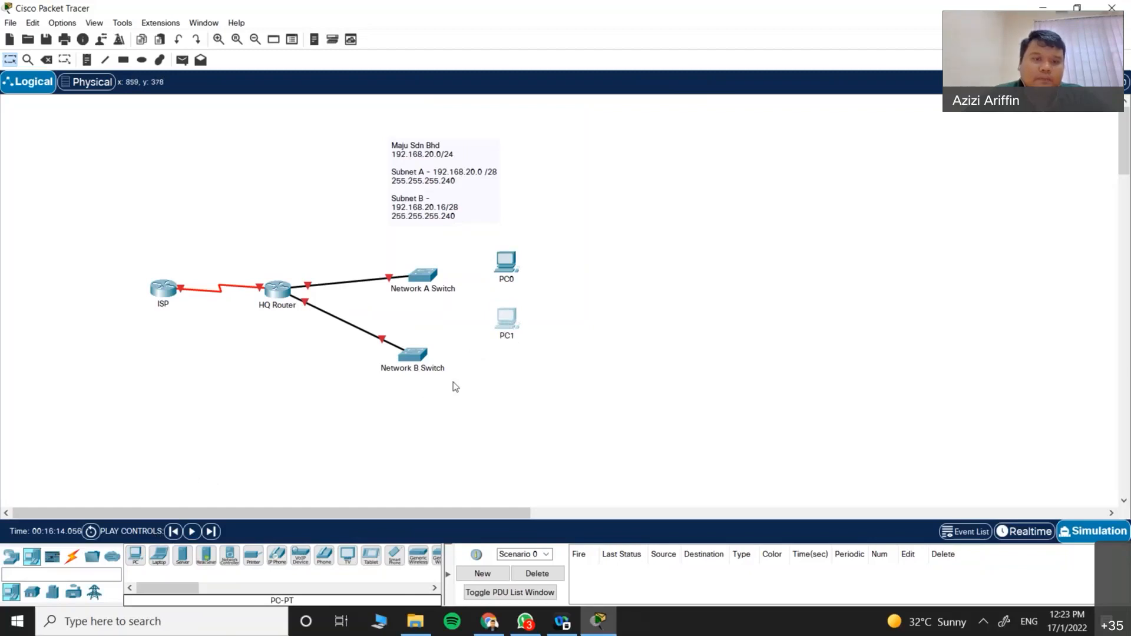
left_click(765, 102)
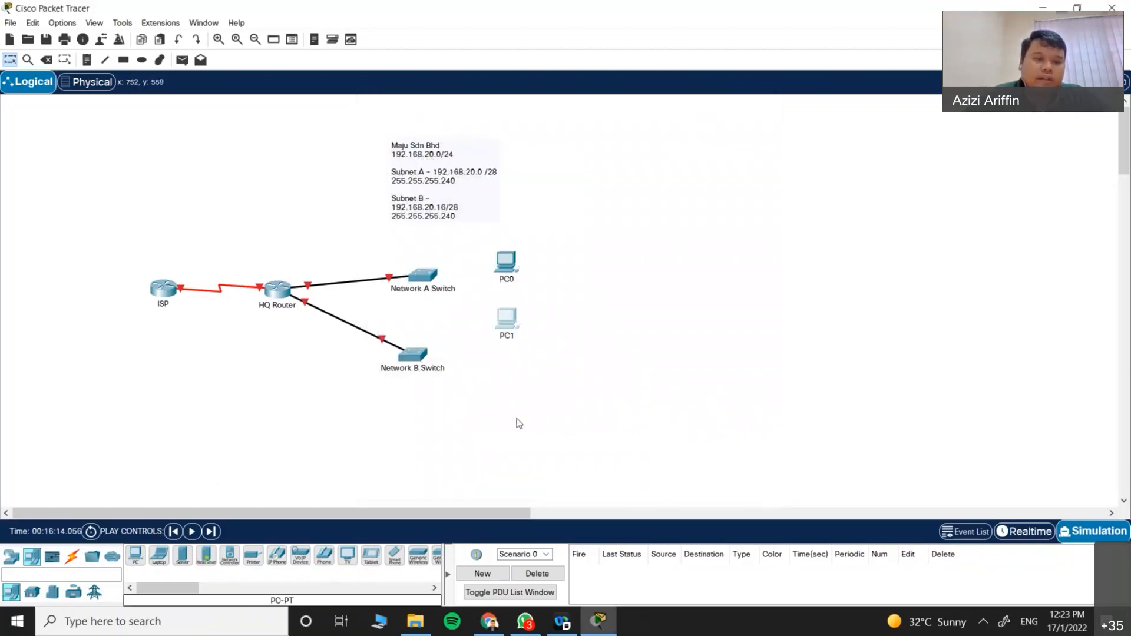
Step: Place Laptop0 below Network B Switch, then browse the Wireless Devices list
left_click(159, 555)
left_click(465, 450)
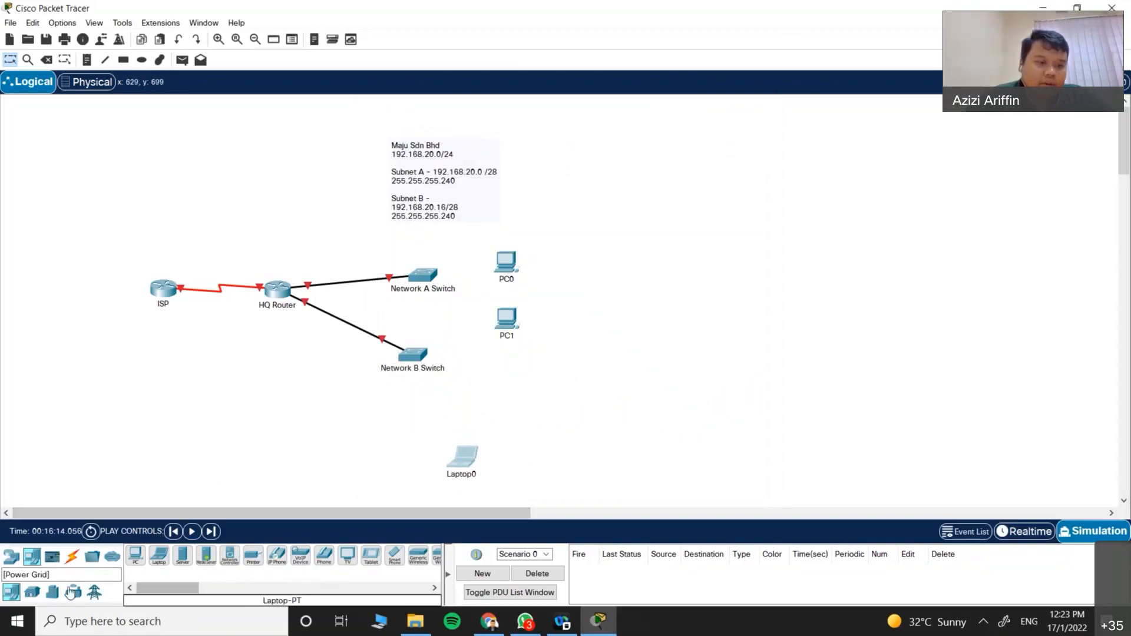
left_click(11, 556)
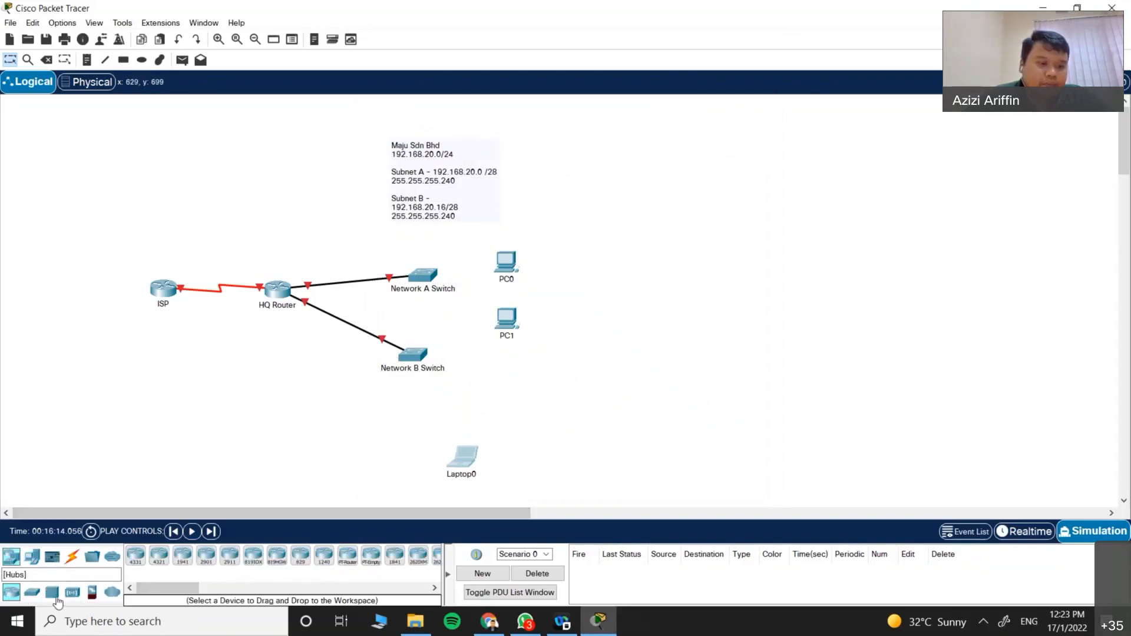
left_click(74, 595)
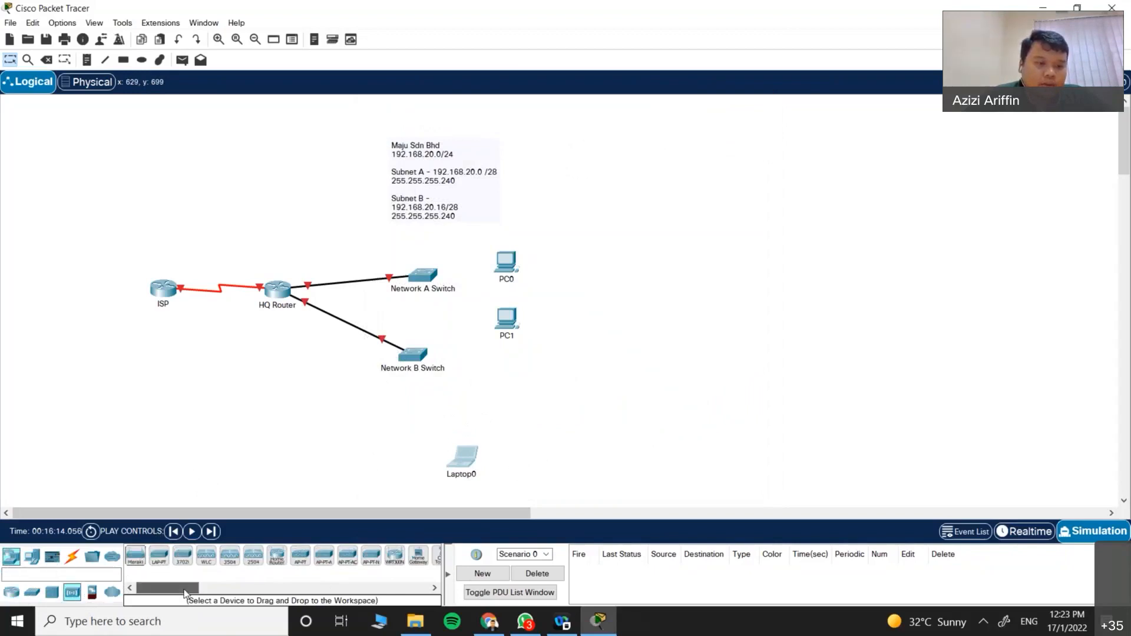
mouse_move(184, 592)
left_mouse_down()
mouse_move(196, 593)
mouse_move(179, 594)
left_mouse_up()
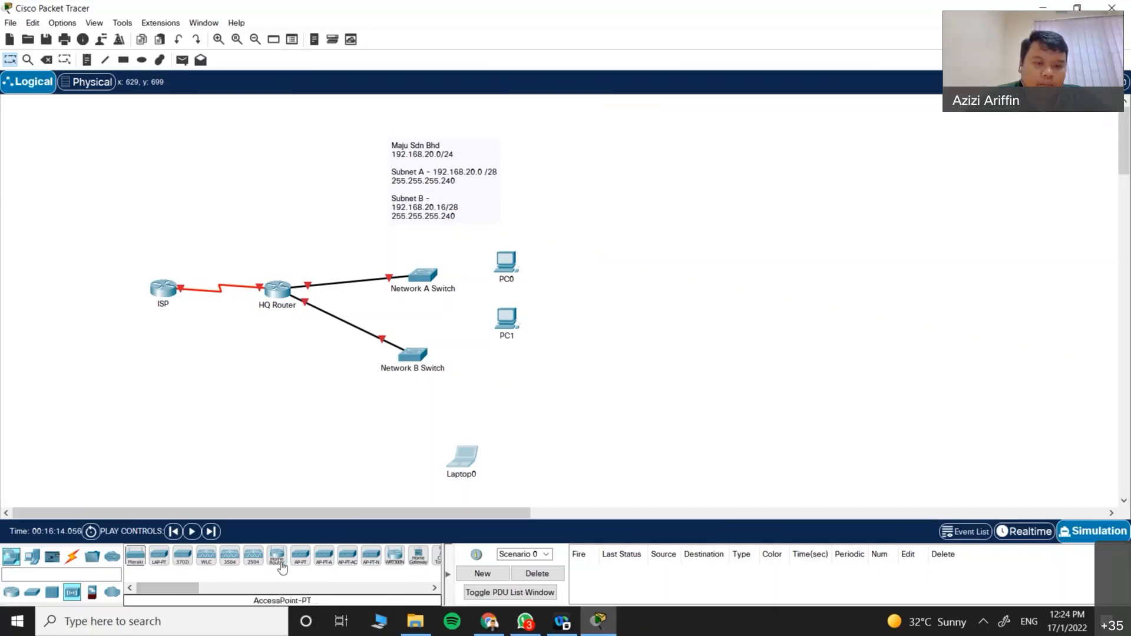
Step: Place a WRT300N wireless router near Laptop0
left_click(400, 569)
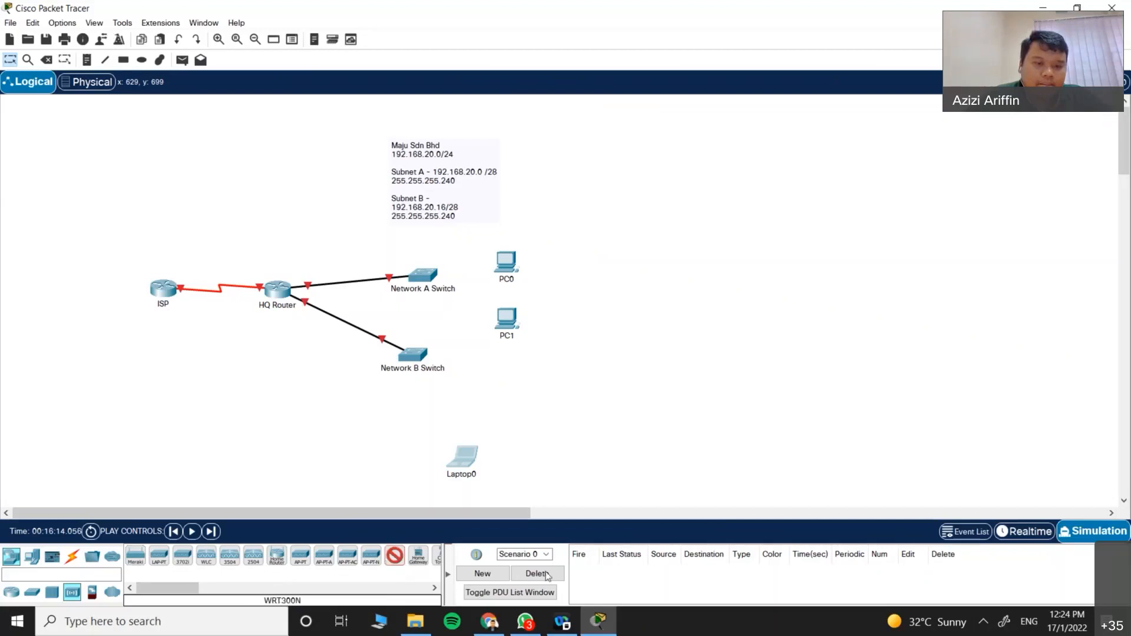
left_click(398, 419)
left_click_drag(403, 429, 459, 457)
Step: Review Wireless Router0's GUI setup page without changes, then shift Laptop0 slightly right
left_click(405, 425)
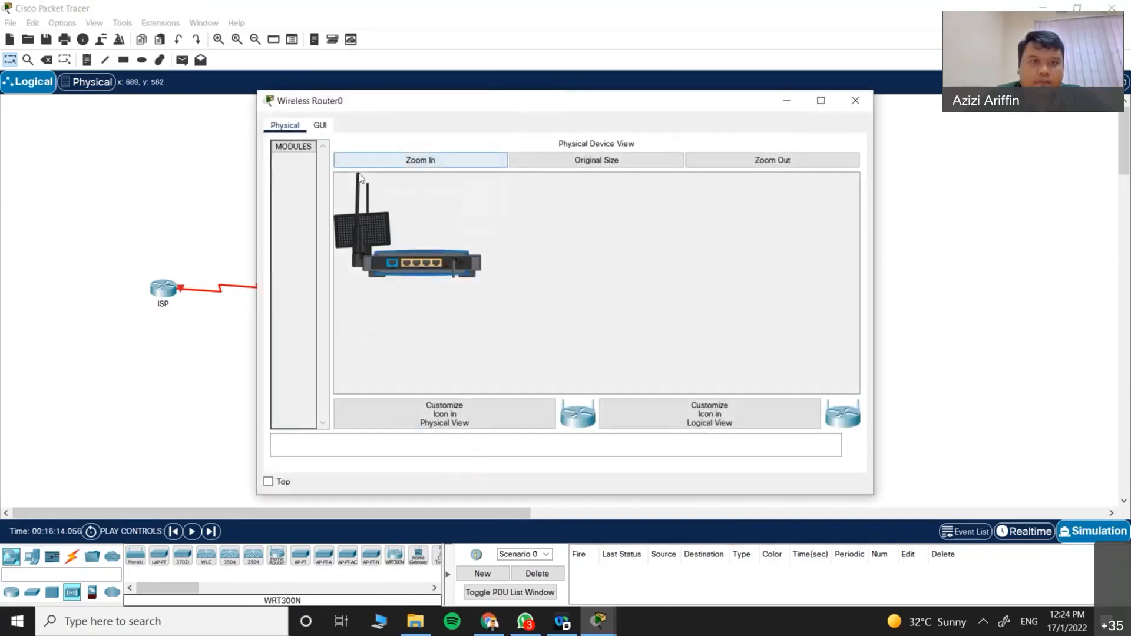
left_click(320, 126)
scroll(527, 349, "down", 3)
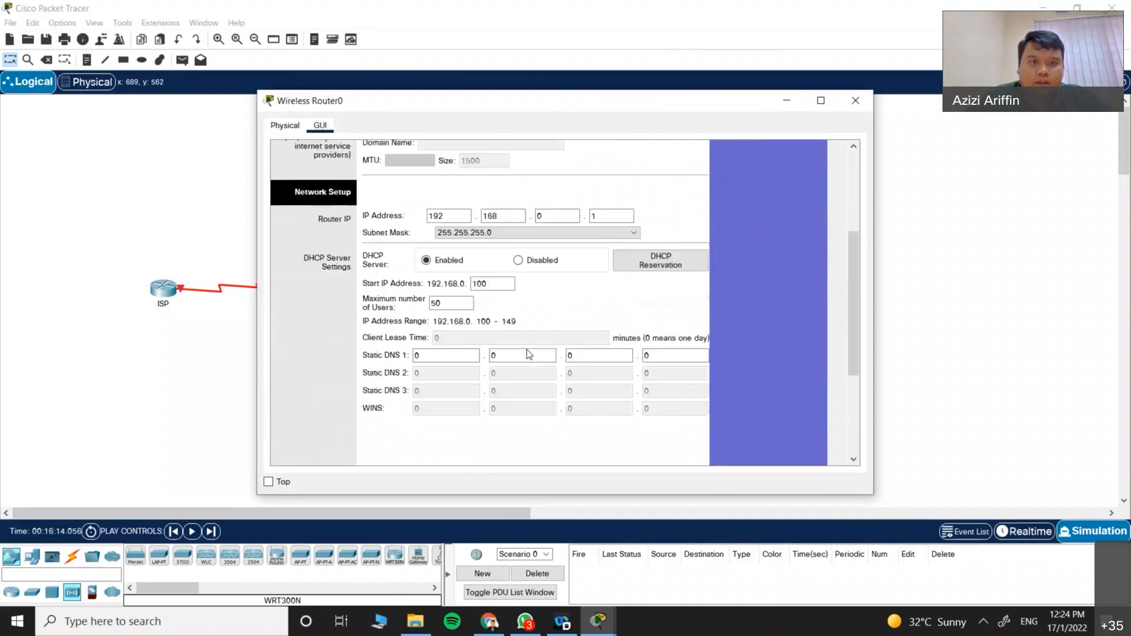
scroll(494, 306, "up", 3)
left_click(463, 265)
left_click(460, 260)
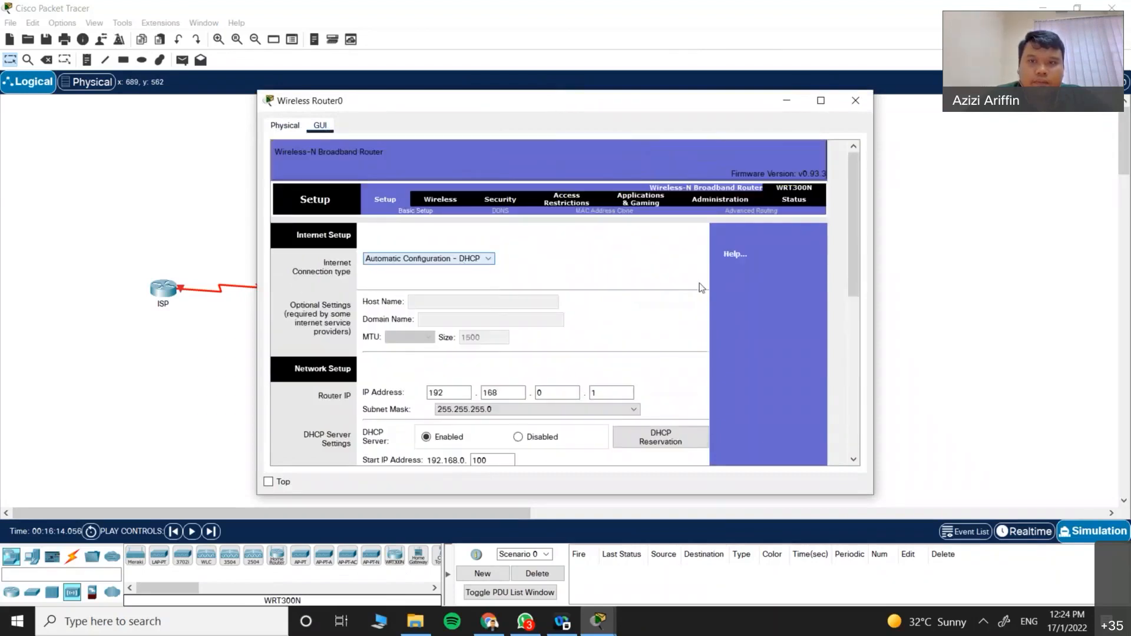
left_click(857, 104)
left_click_drag(468, 461, 503, 452)
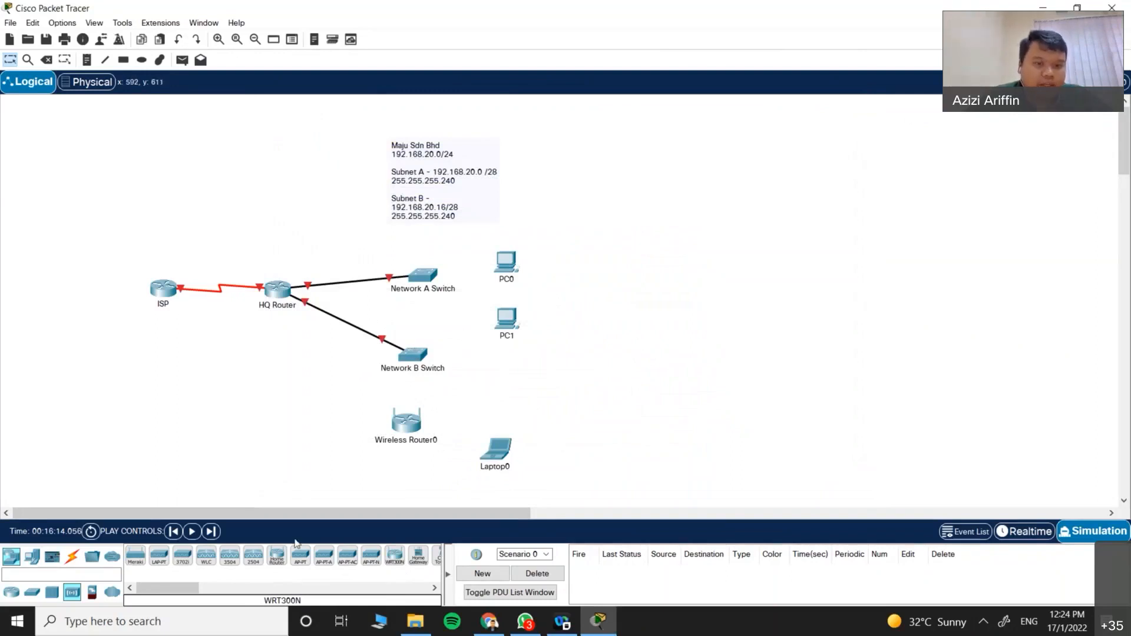
Step: Connect Network B Switch to Wireless Router0 with a copper straight-through cable
left_click(72, 556)
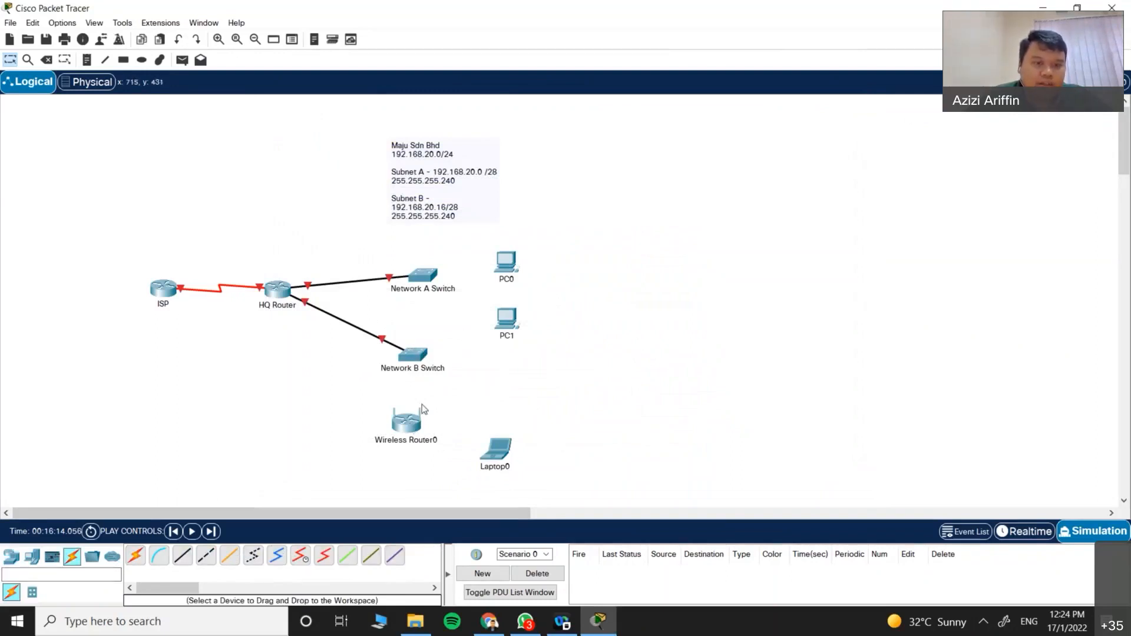
left_click(182, 555)
left_click(419, 357)
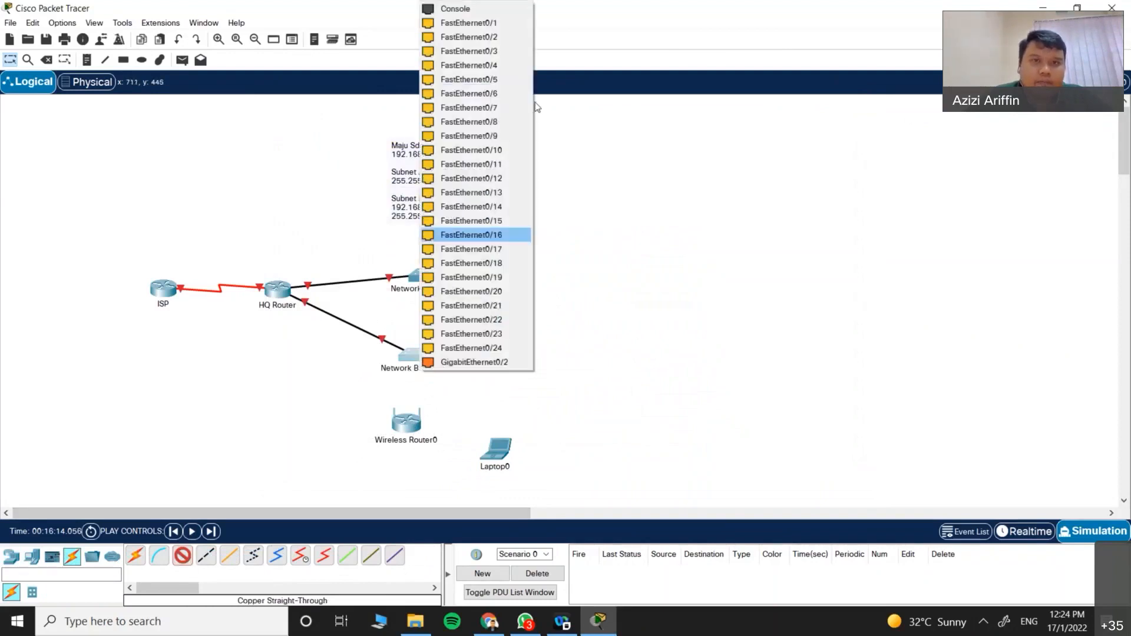
left_click(472, 25)
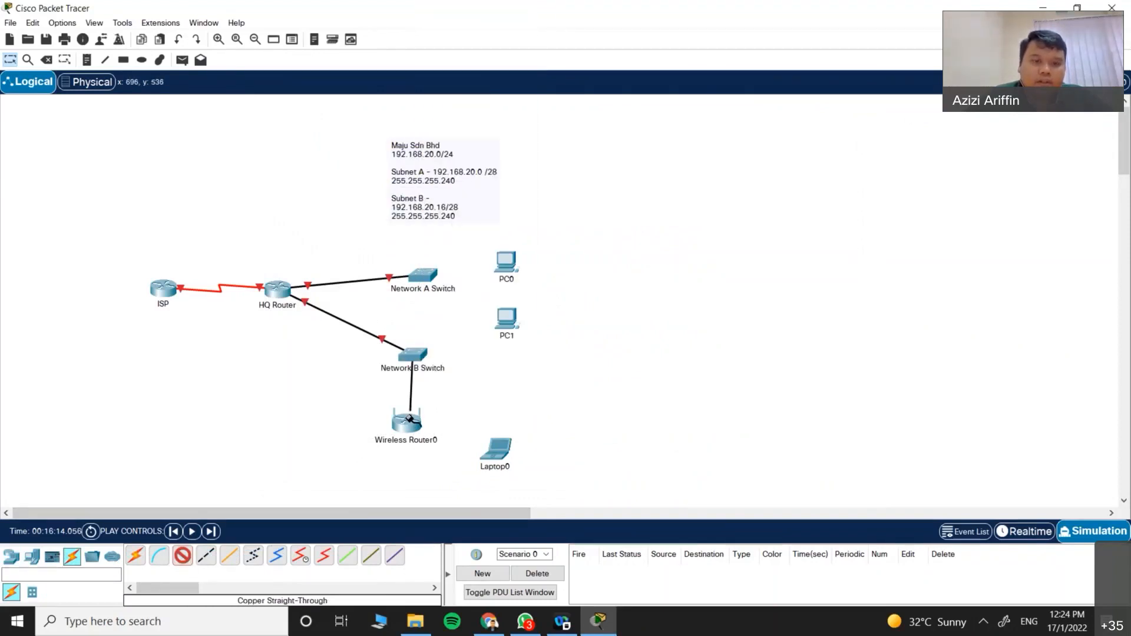
left_click(411, 417)
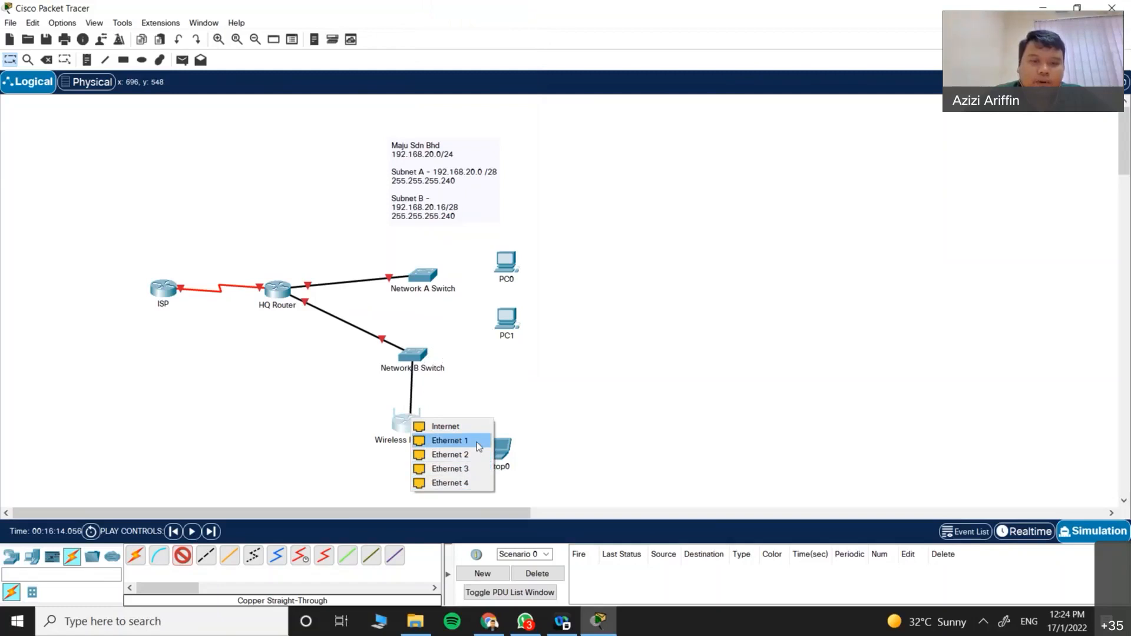
left_click(462, 433)
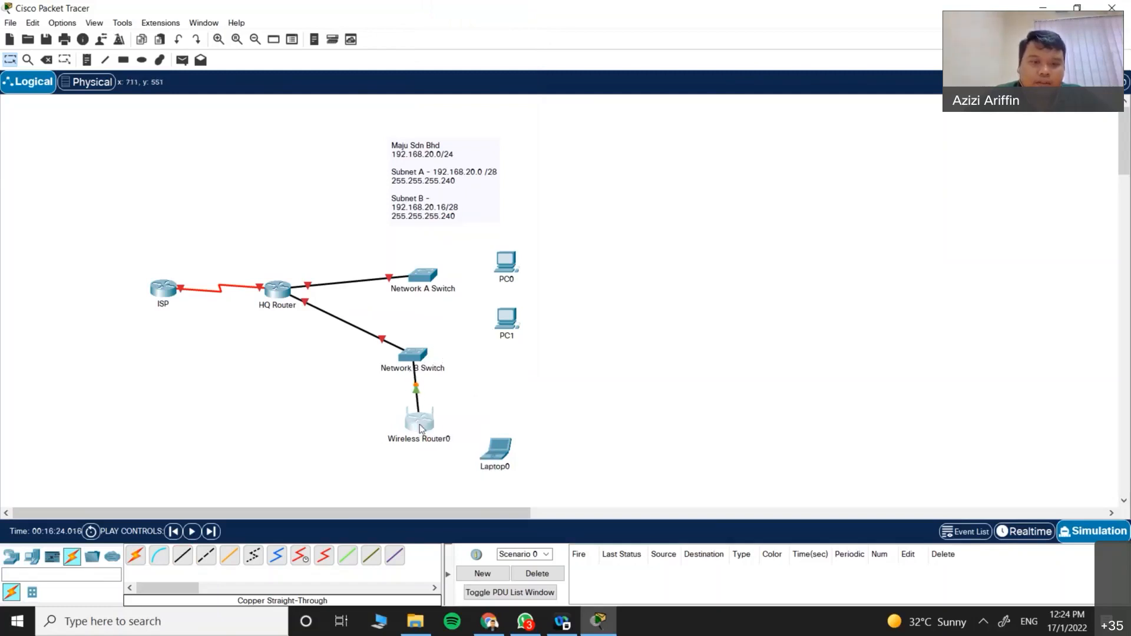
Step: Cable Network A Switch to PC0 and PC1 on their FastEthernet0 ports
left_click(183, 555)
left_click(421, 275)
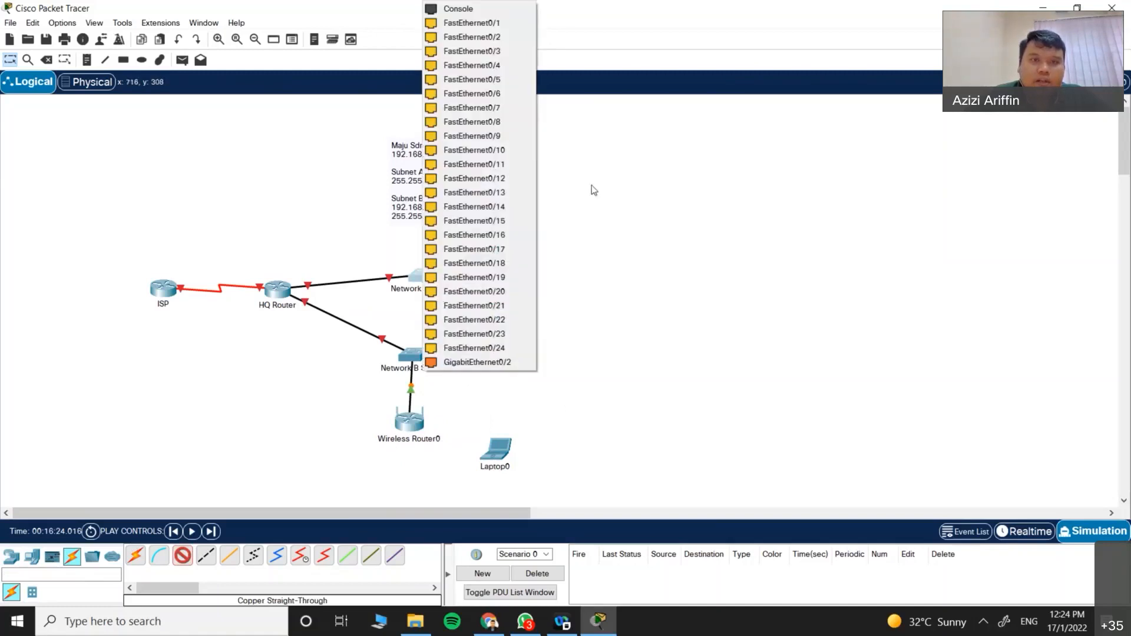
left_click(478, 23)
left_click(502, 263)
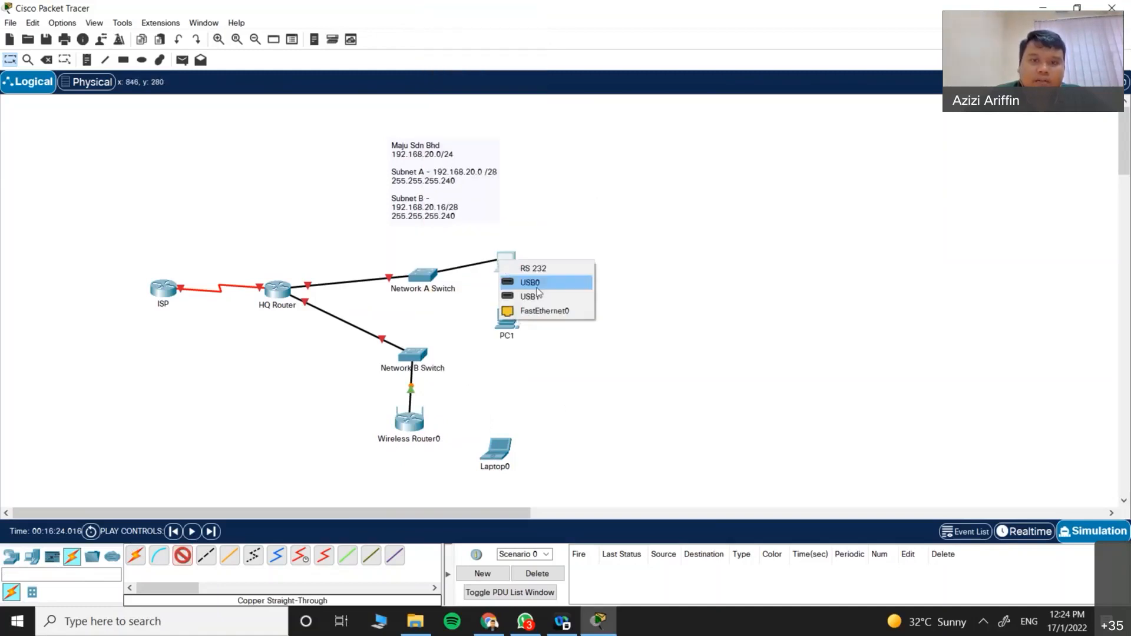
left_click(560, 310)
left_click(186, 561)
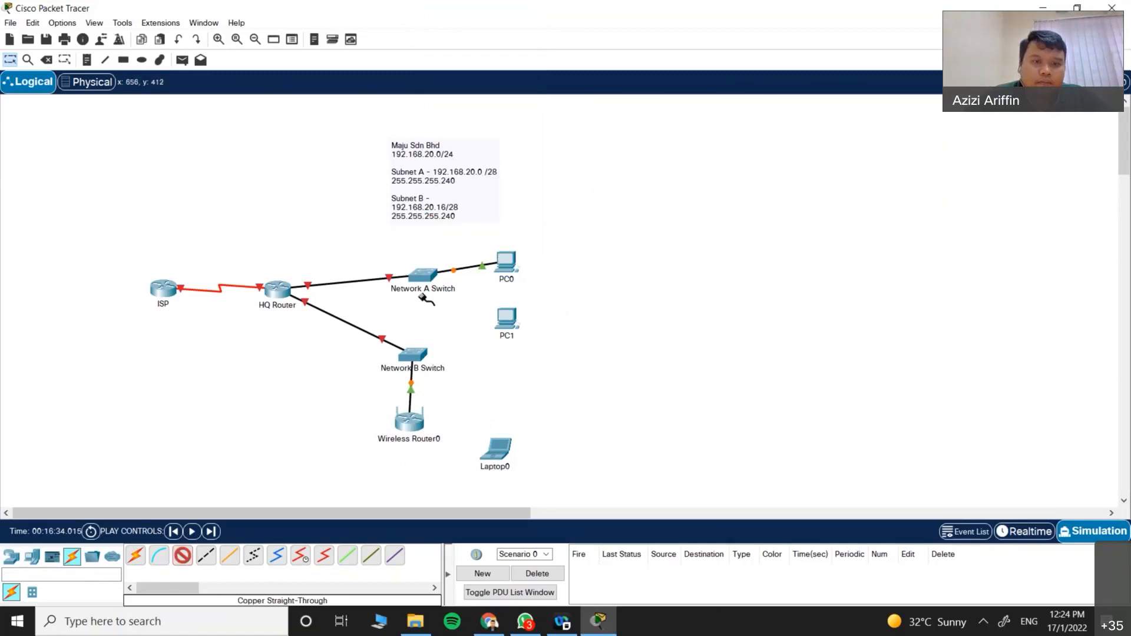
left_click(423, 277)
left_click(459, 298)
left_click(502, 314)
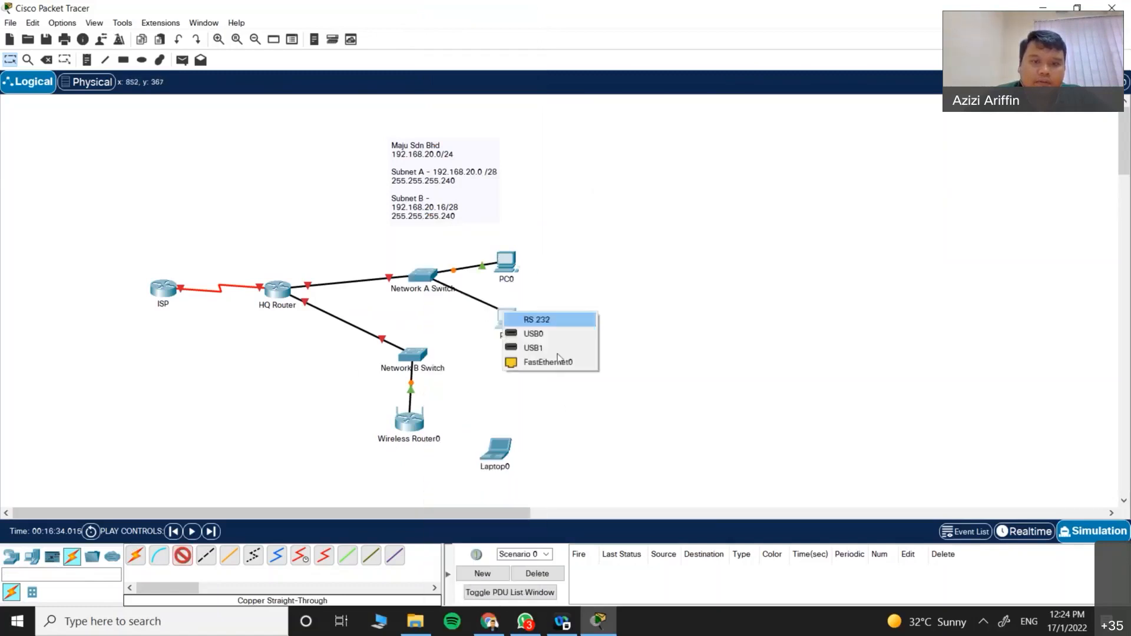
left_click(551, 363)
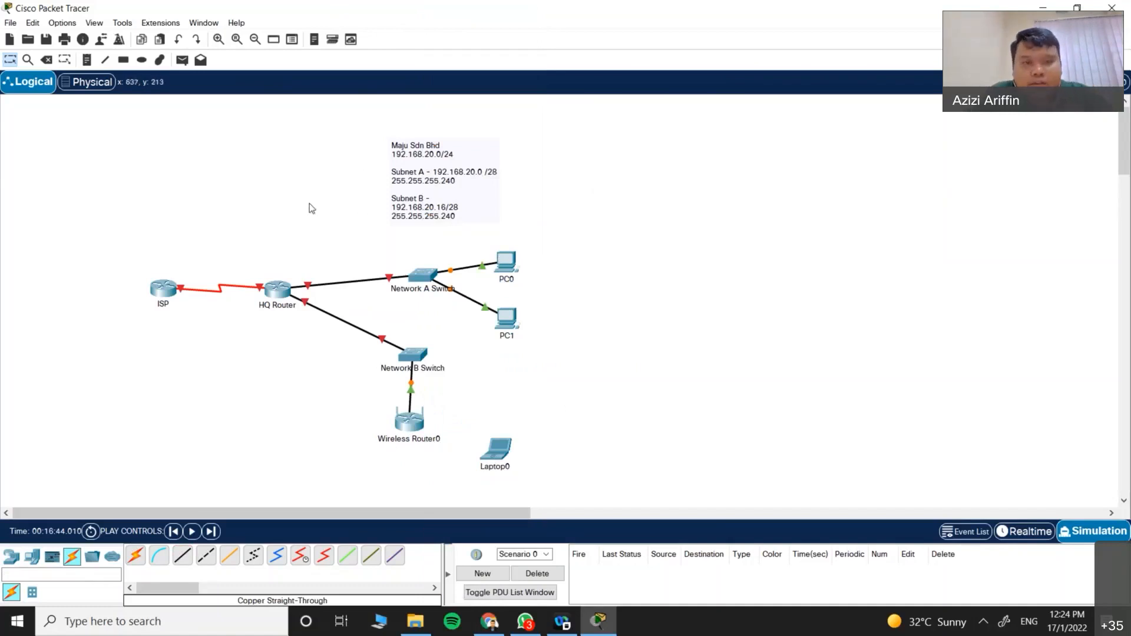
Step: Save the topology as 'Tutorial Class' in the Desktop folder
left_click(10, 22)
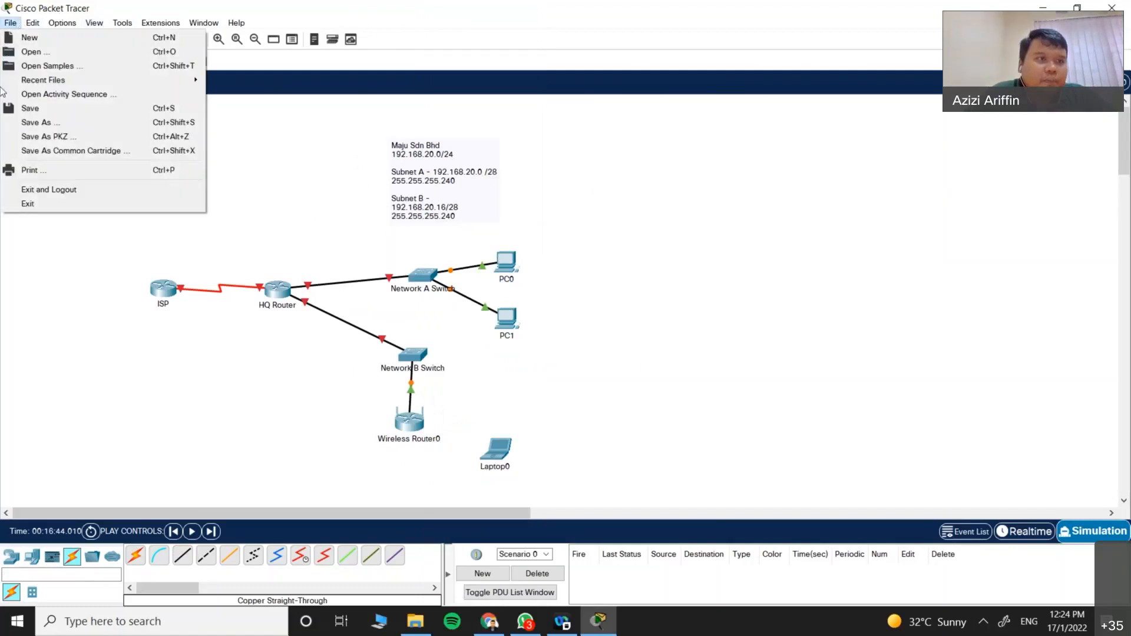
left_click(58, 123)
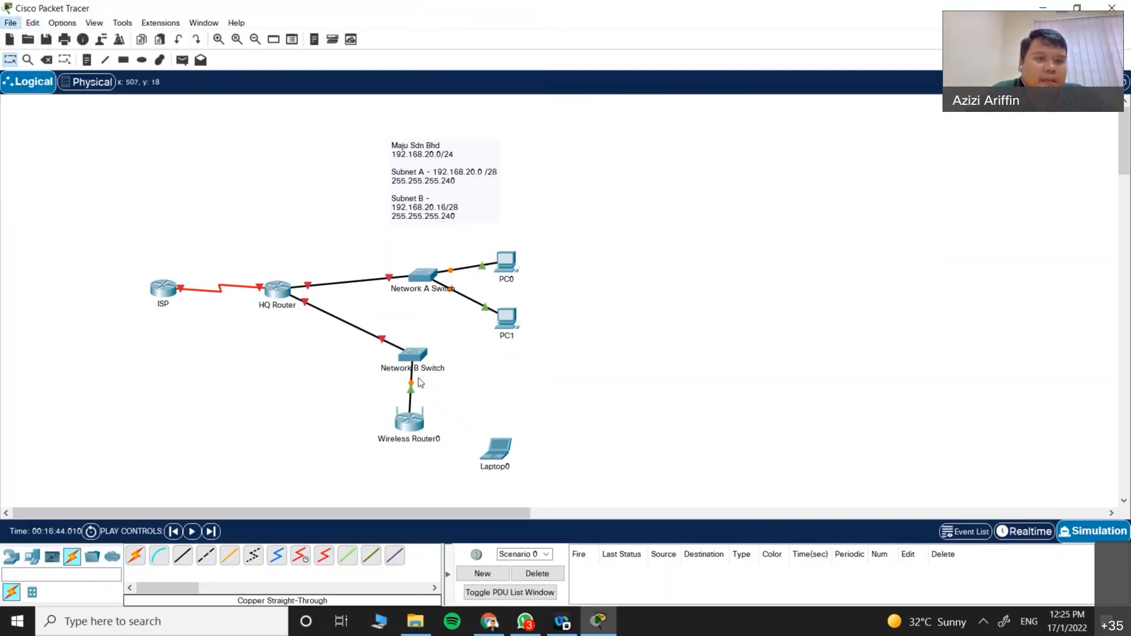
left_click_drag(246, 30, 468, 102)
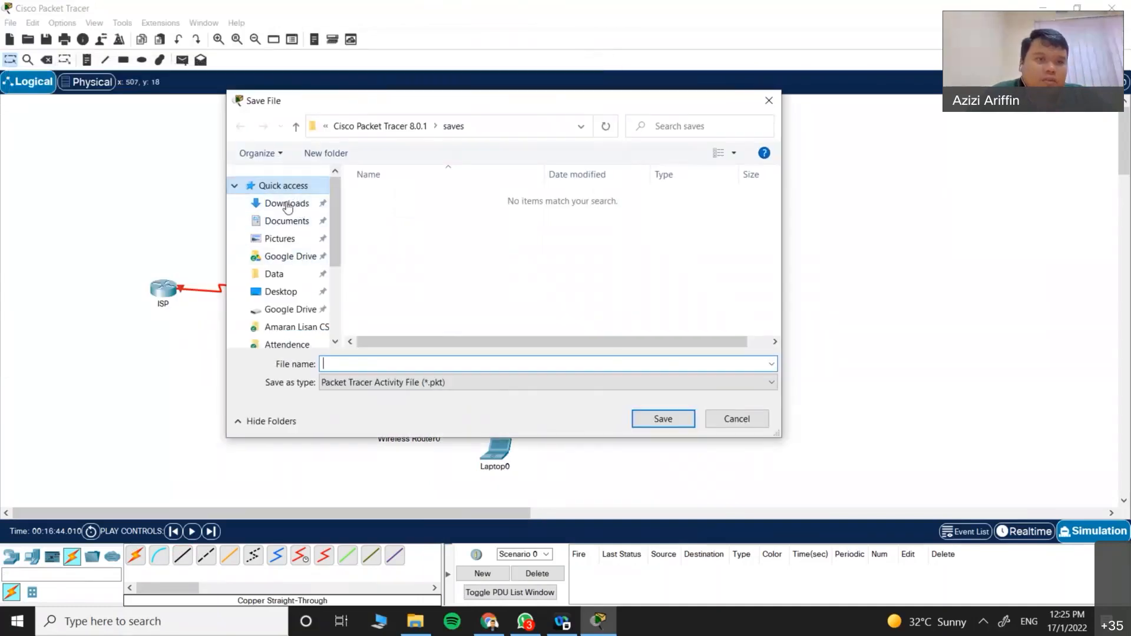
left_click(283, 292)
left_click(383, 364)
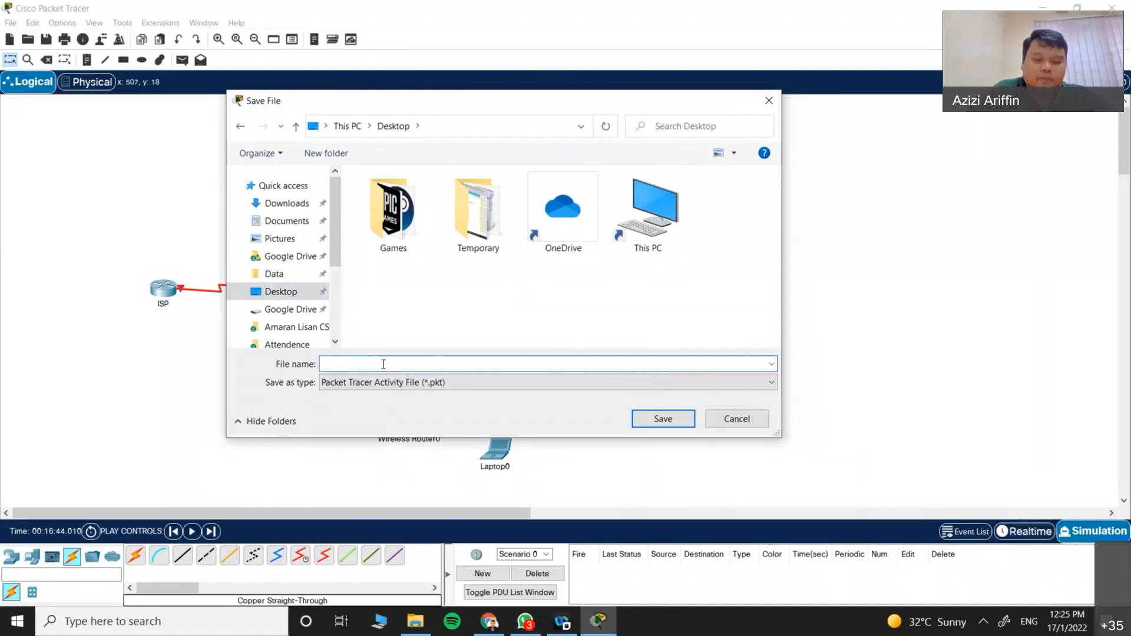
type("Tutorial Class")
key("Return")
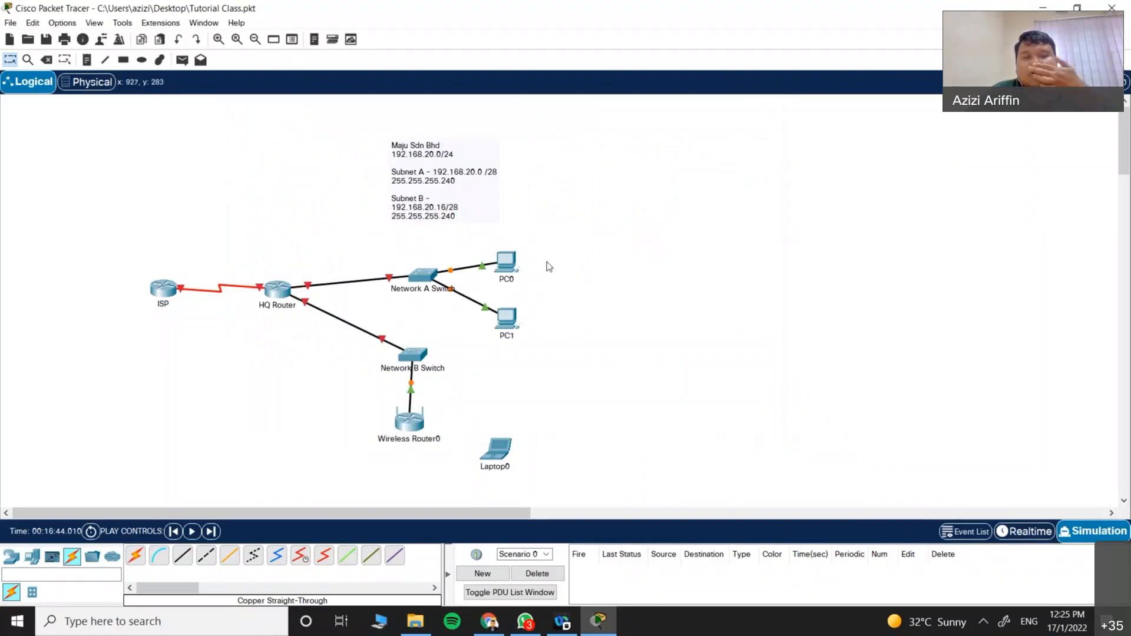
Step: In HQ Router's CLI, decline the initial setup dialog and run enable
mouse_move(278, 299)
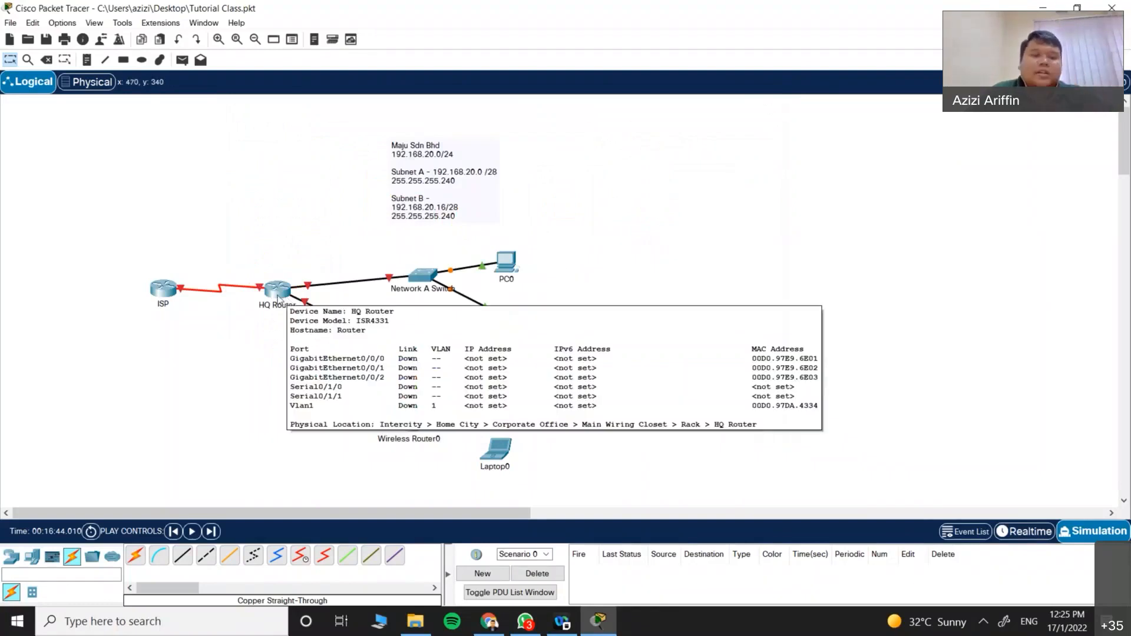
left_click(279, 297)
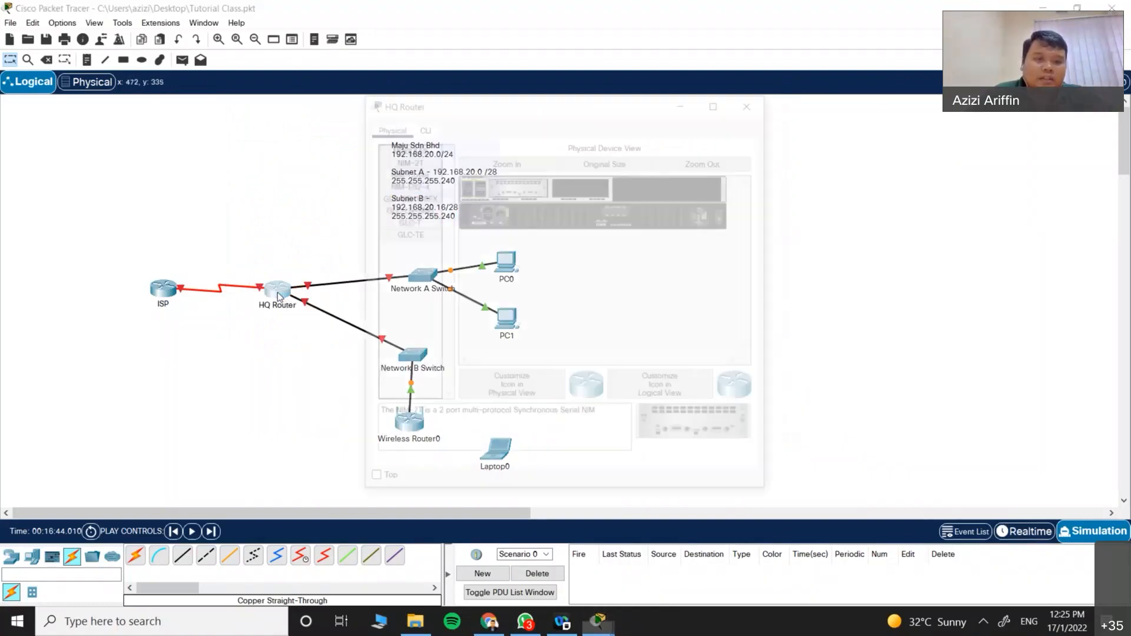
left_click(426, 130)
left_click_drag(587, 112, 692, 113)
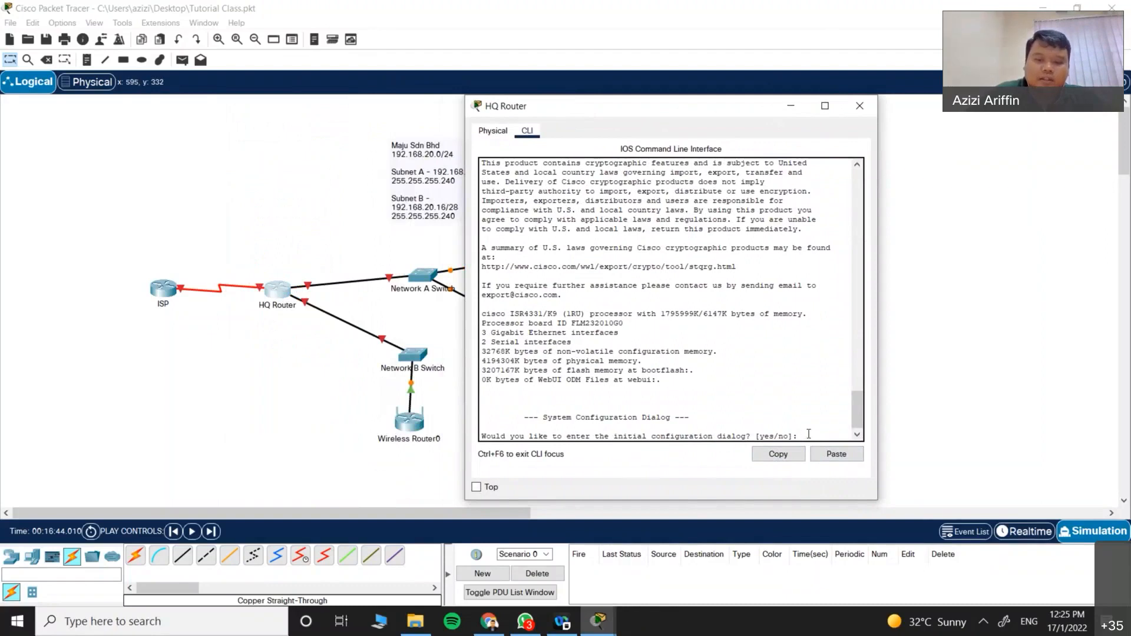
type("o")
key("Return")
key("Return")
type("en")
key("Tab")
key("Return")
key("Return")
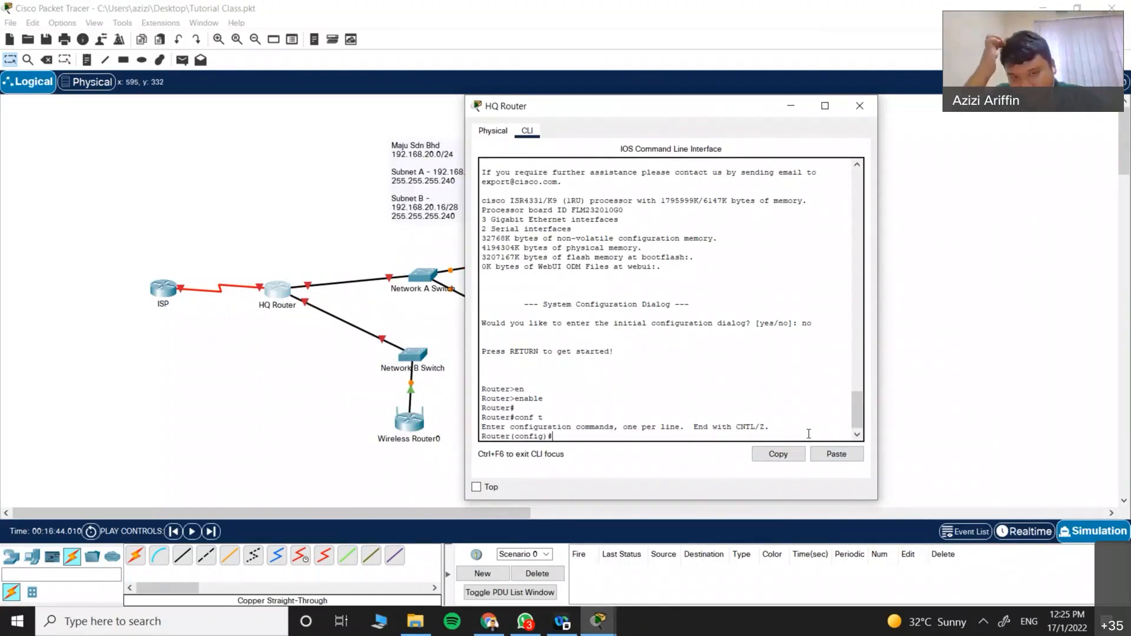
Step: Set the router hostname to HQ-Router, correcting the first 'HQ Router' attempt
type("hostname")
key("Tab")
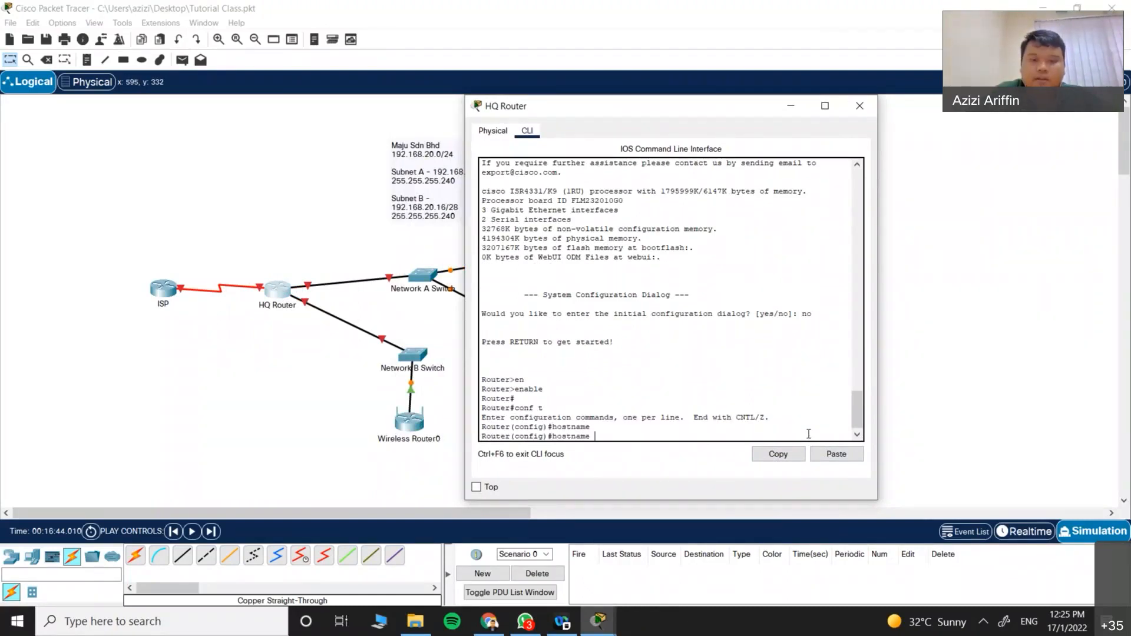
type("HQ Router")
key("Return")
key("Up")
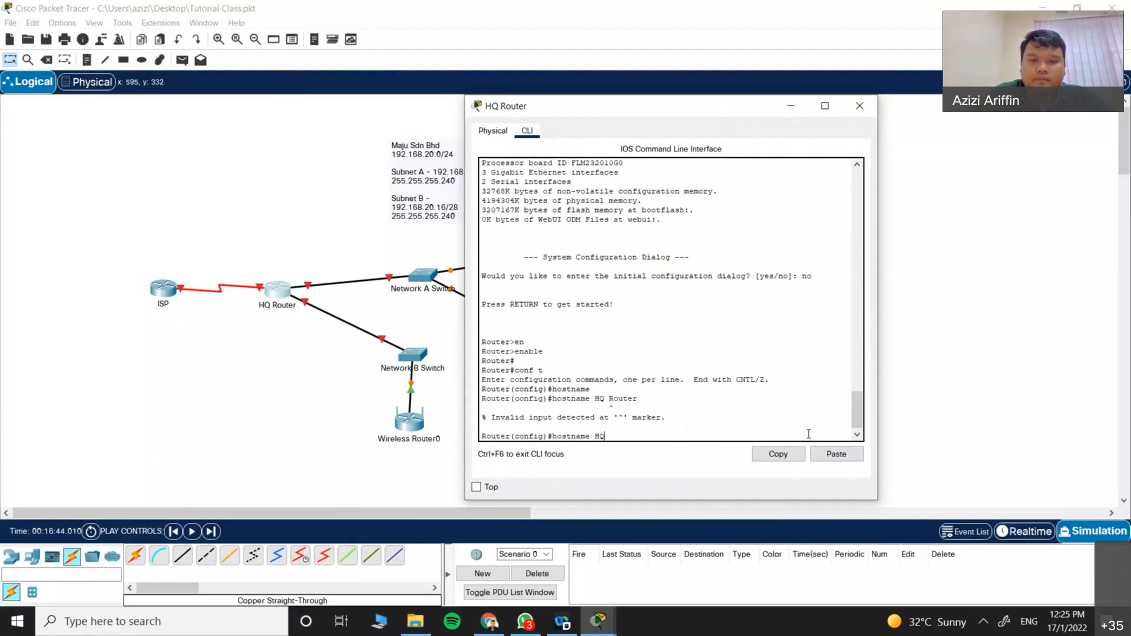
type("uter")
key("Return")
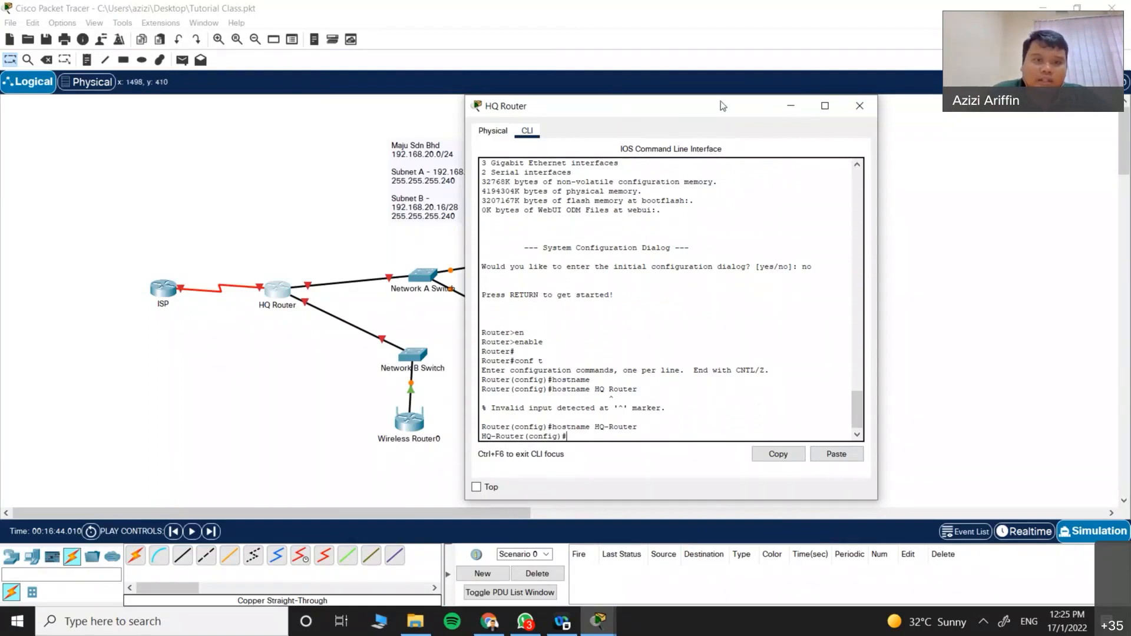
Step: Move the router window aside, return to the CLI, and begin an interface command
left_click_drag(722, 106, 846, 102)
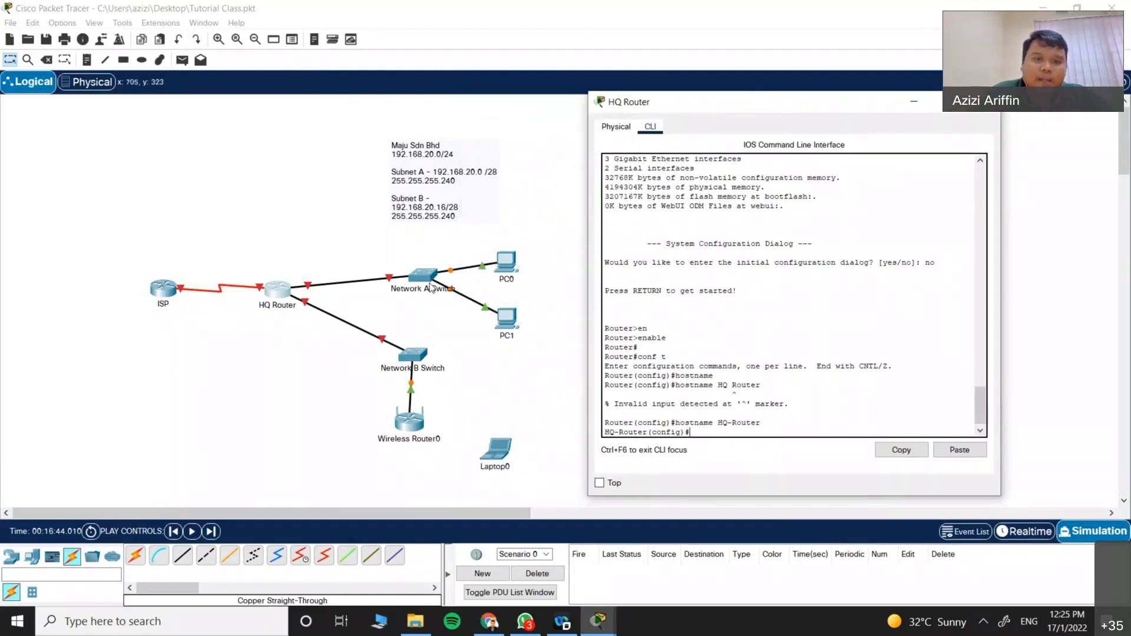
left_click(315, 292)
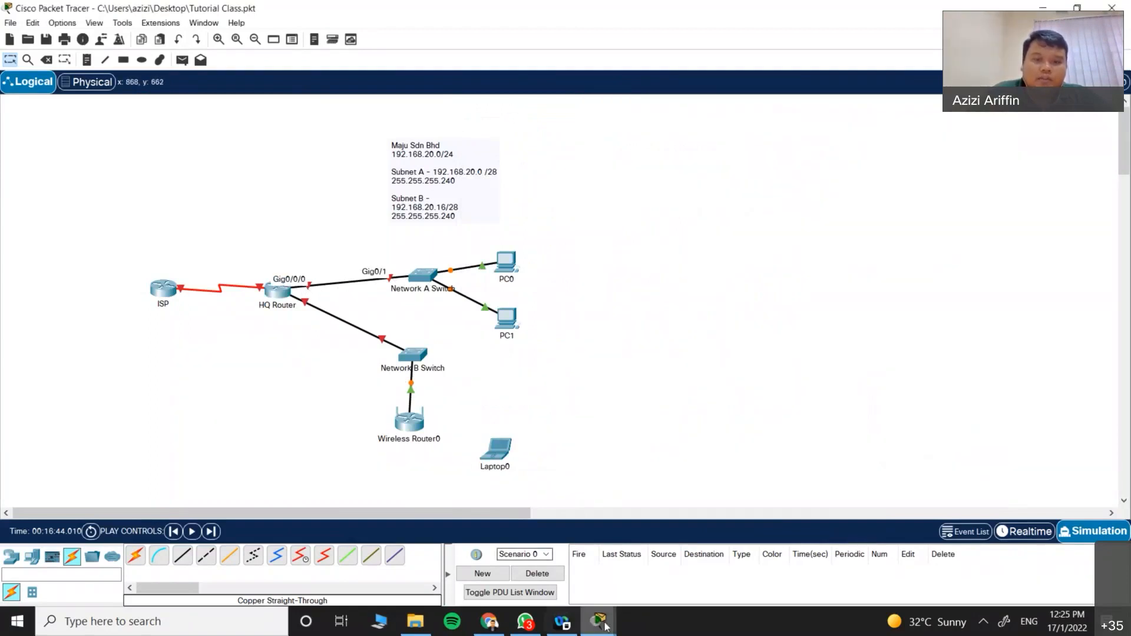
left_click(609, 626)
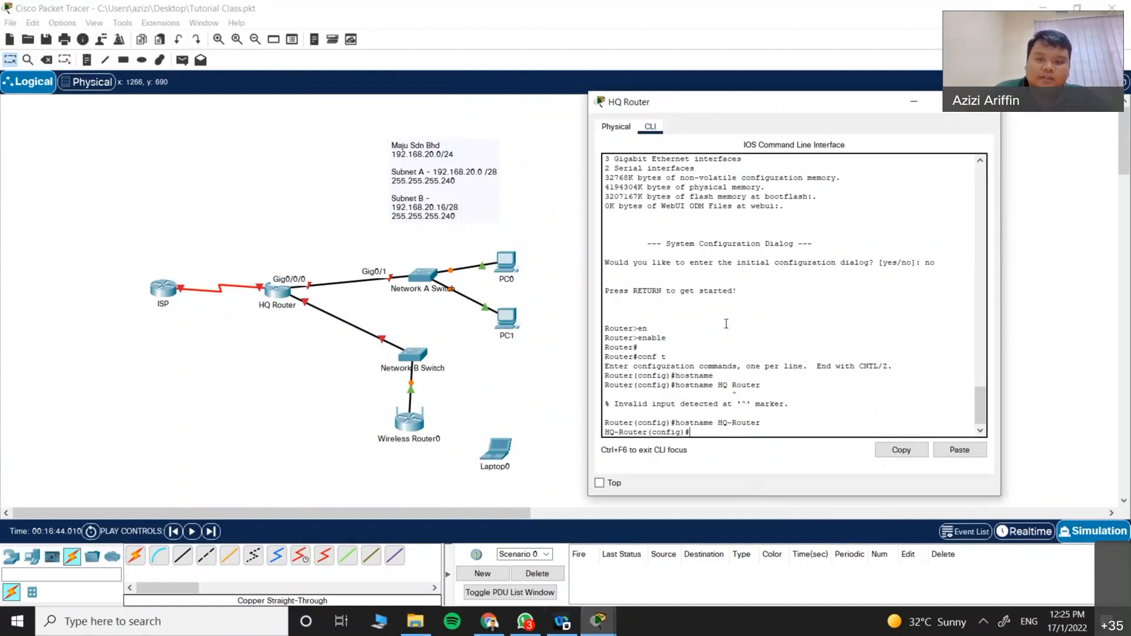
key("Tab")
Step: Enter interface configuration for GigabitEthernet0/0/0
type("gi")
key("Tab")
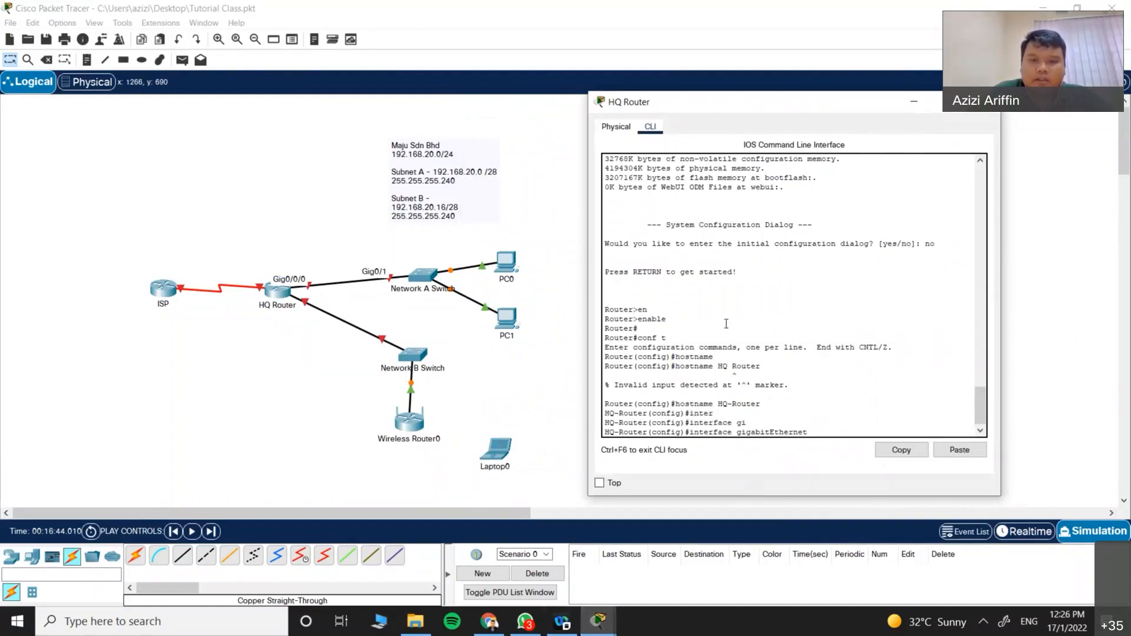
type("0/0/0")
key("Return")
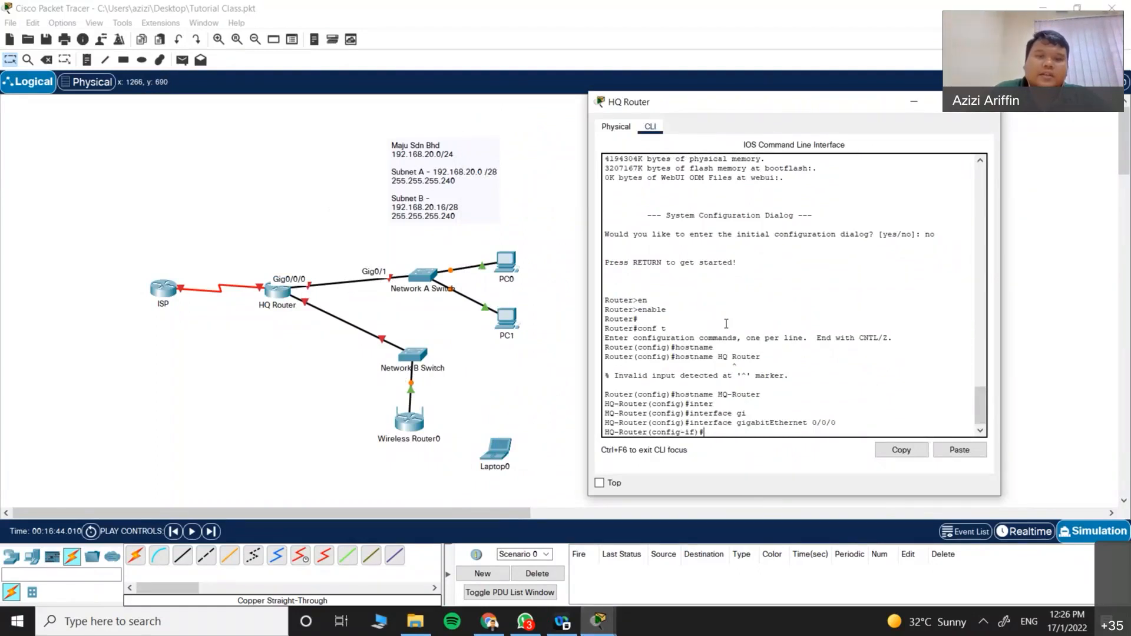
type("i")
key("BackSpace")
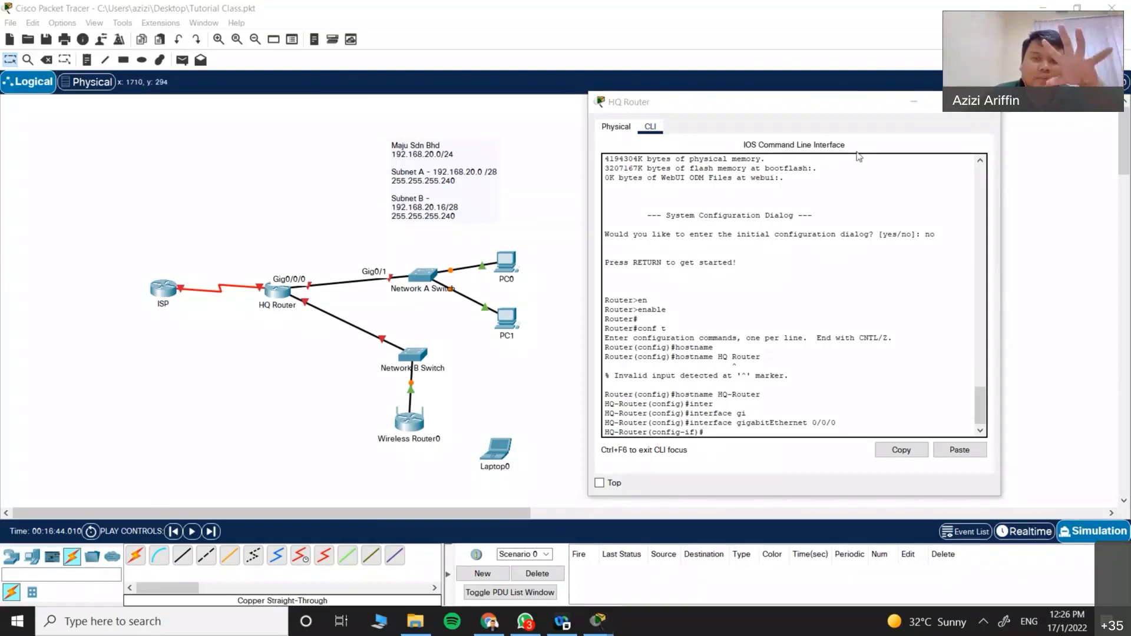
left_click_drag(790, 107, 768, 88)
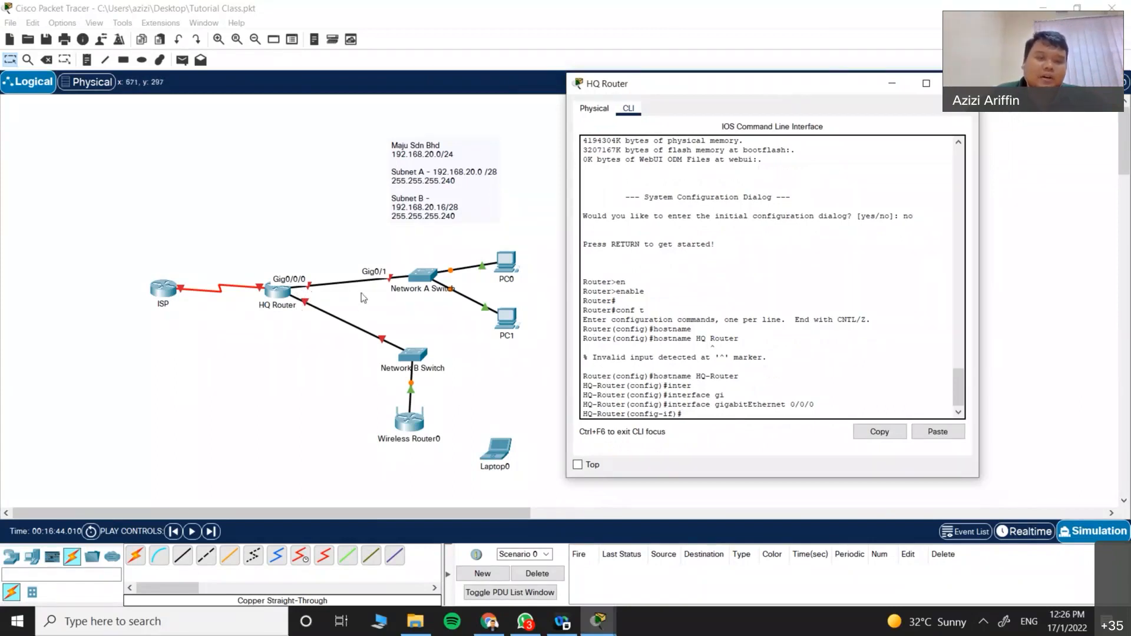
Step: Assign Gig0/0/0 the address 192.168.20.1 with mask 255.255.255.240
type("ip add")
key("Tab")
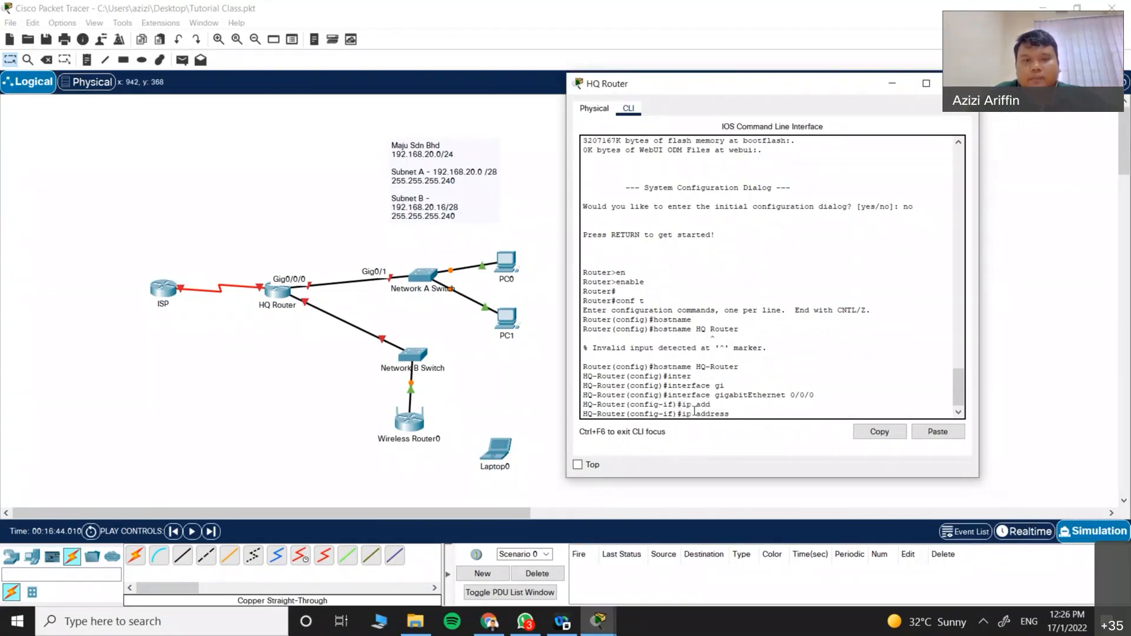
type("192.168.20.")
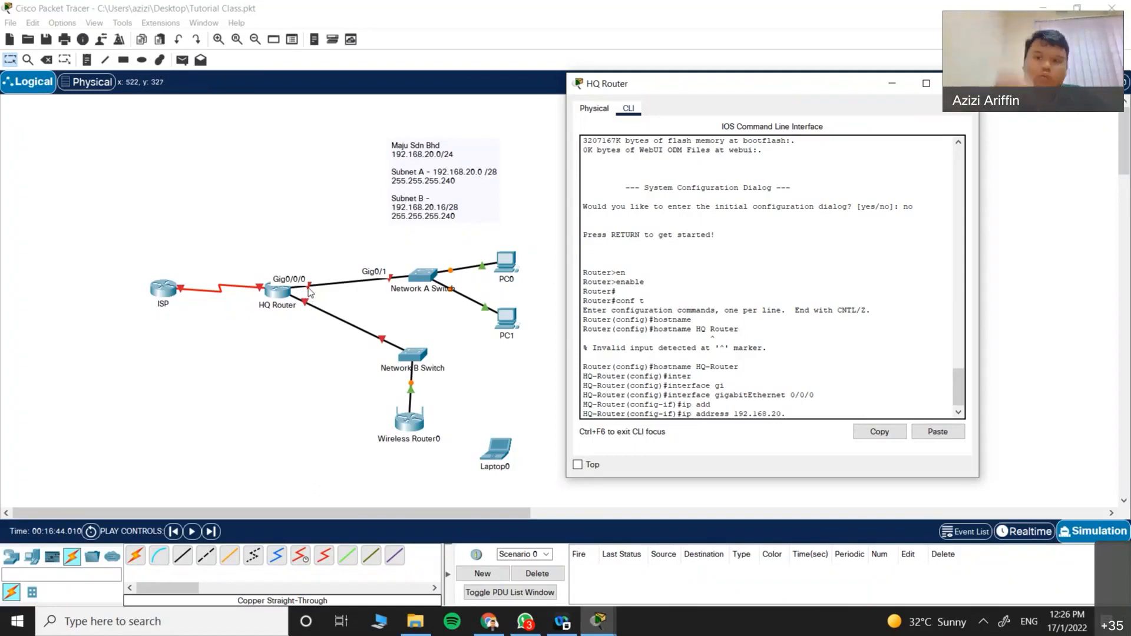
type("1")
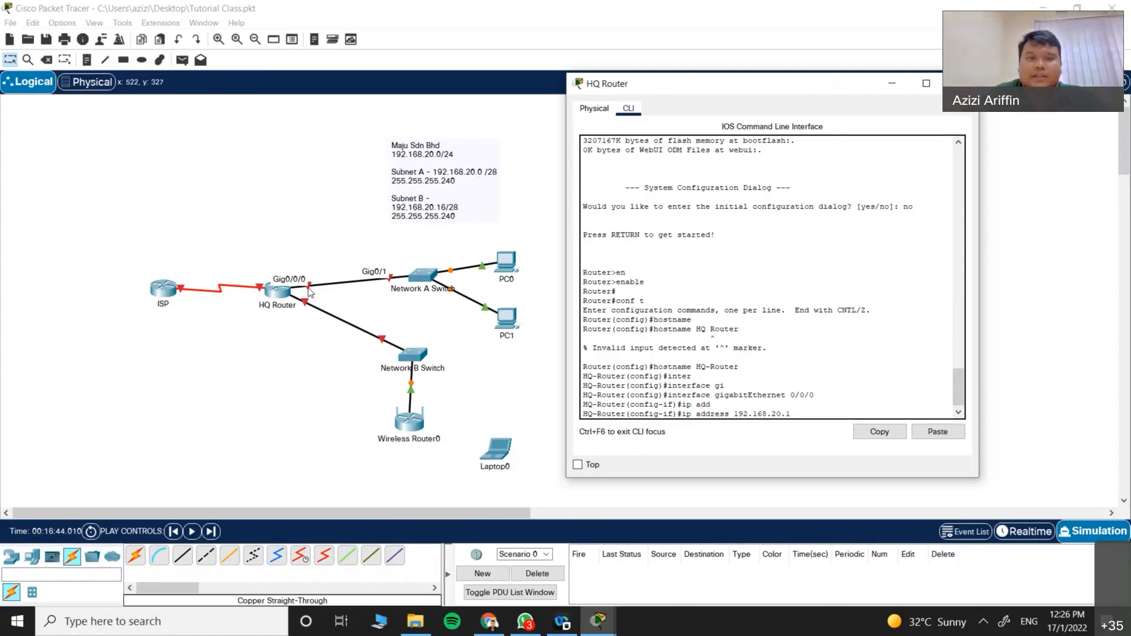
type(" 255.255.255.240")
key("Return")
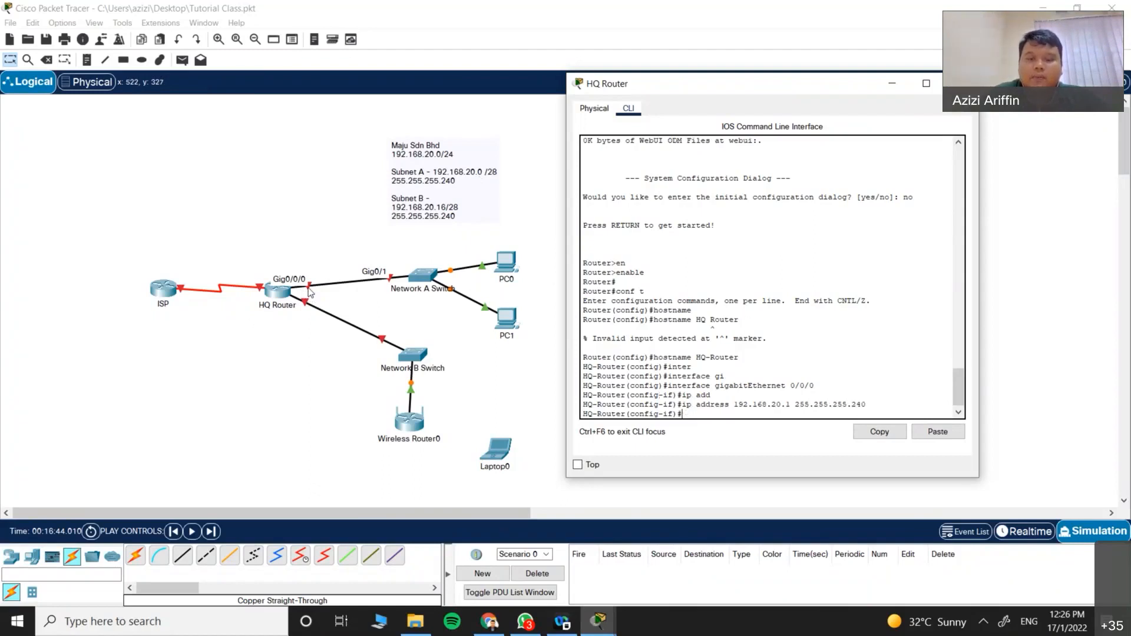
Step: Describe Gig0/0/0 as ToNetworkA-Switch and enable it with no shutdown
type("desc")
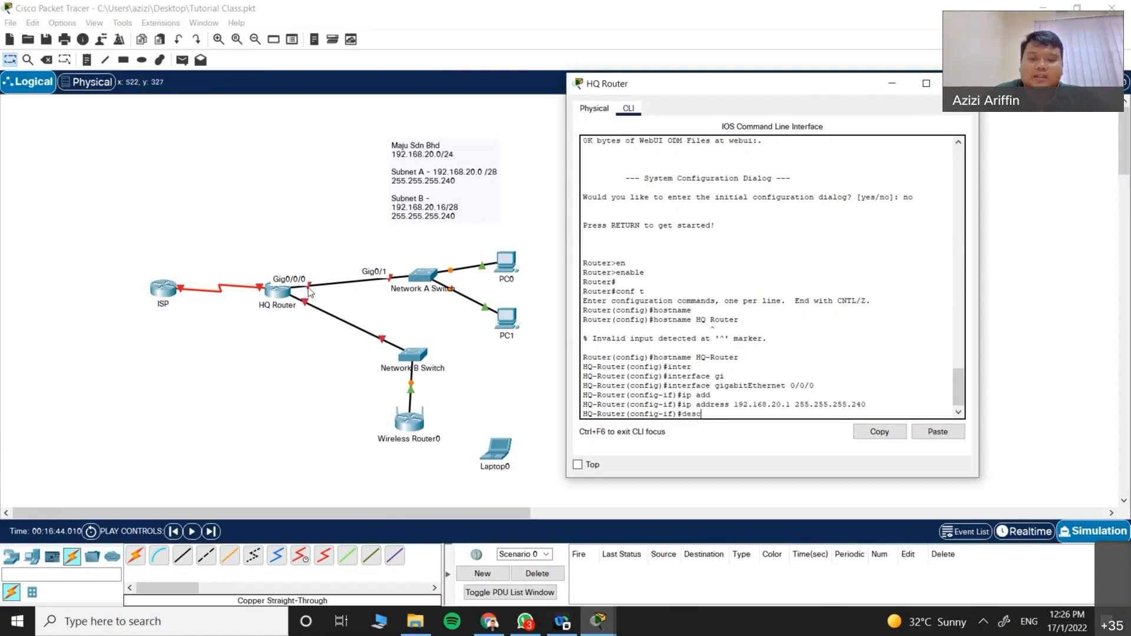
key("Tab")
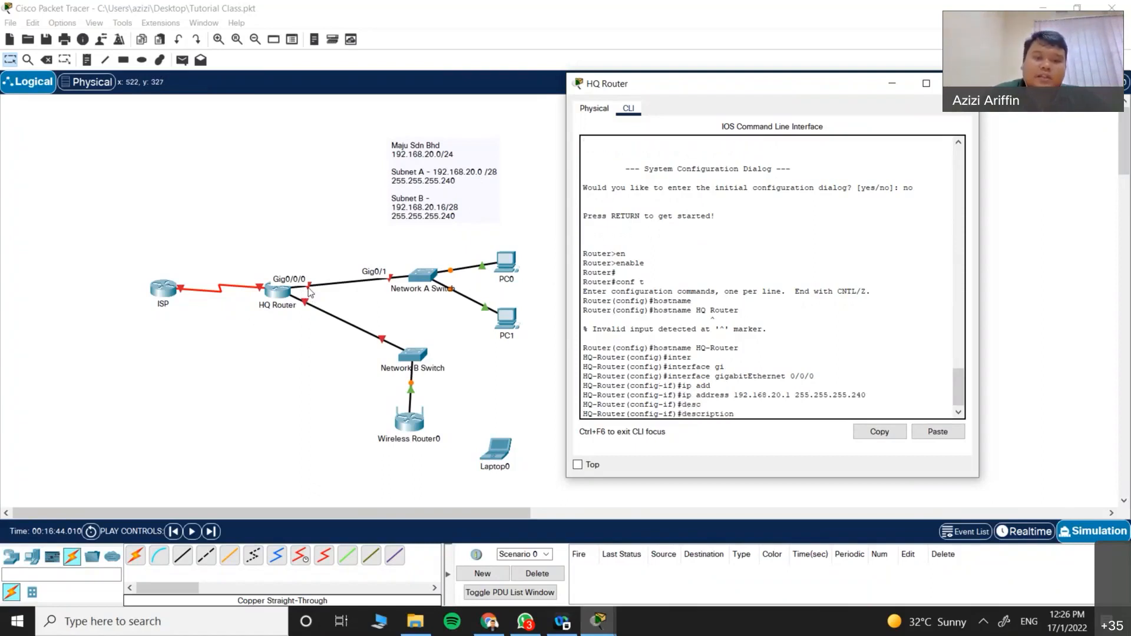
type("ToNetworkA")
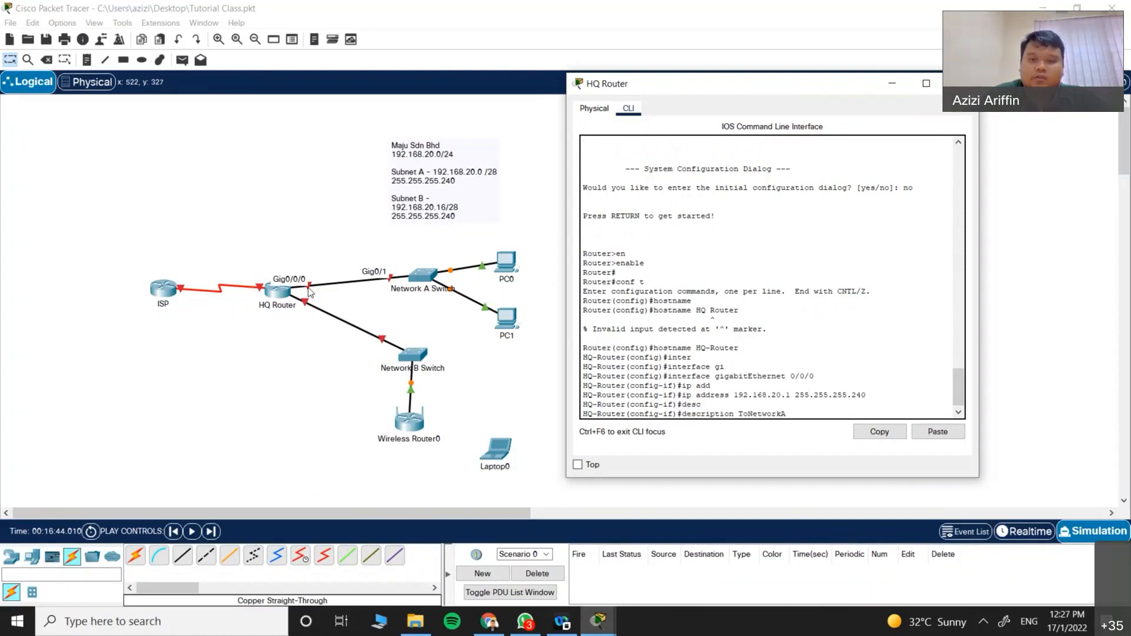
type("-Switch")
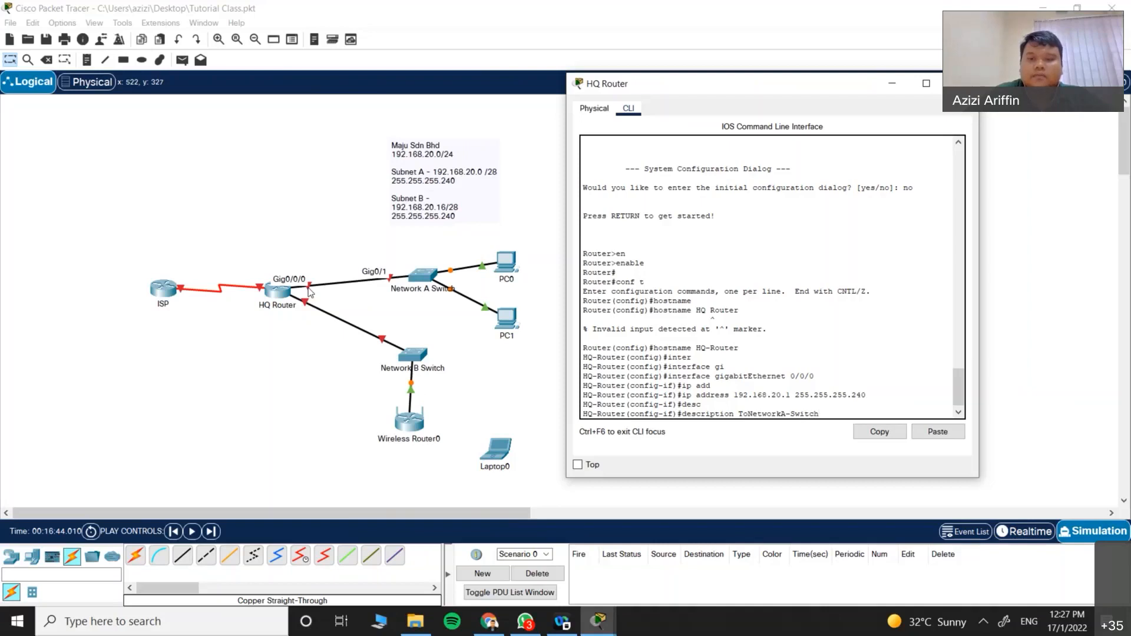
key("Return")
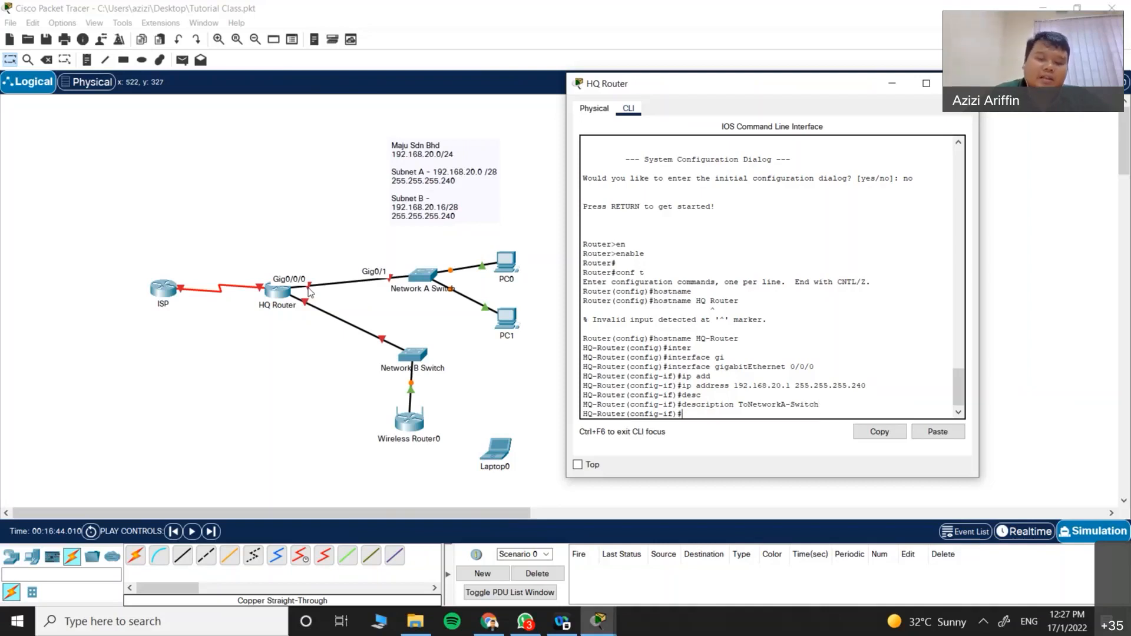
type("no shu")
key("Tab")
key("Return")
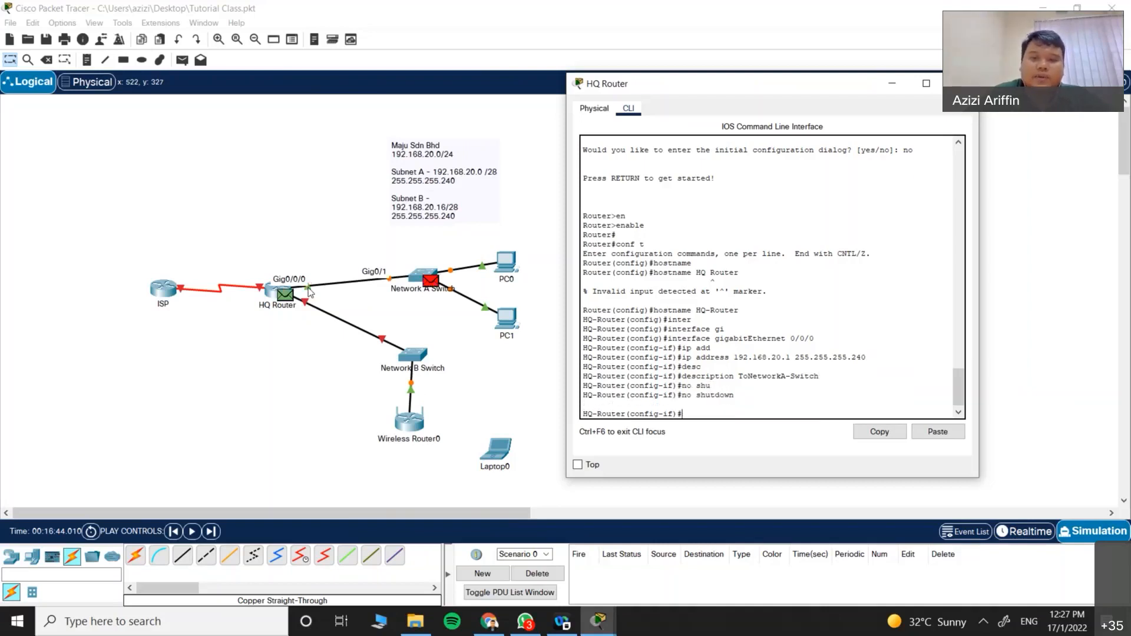
key("Return")
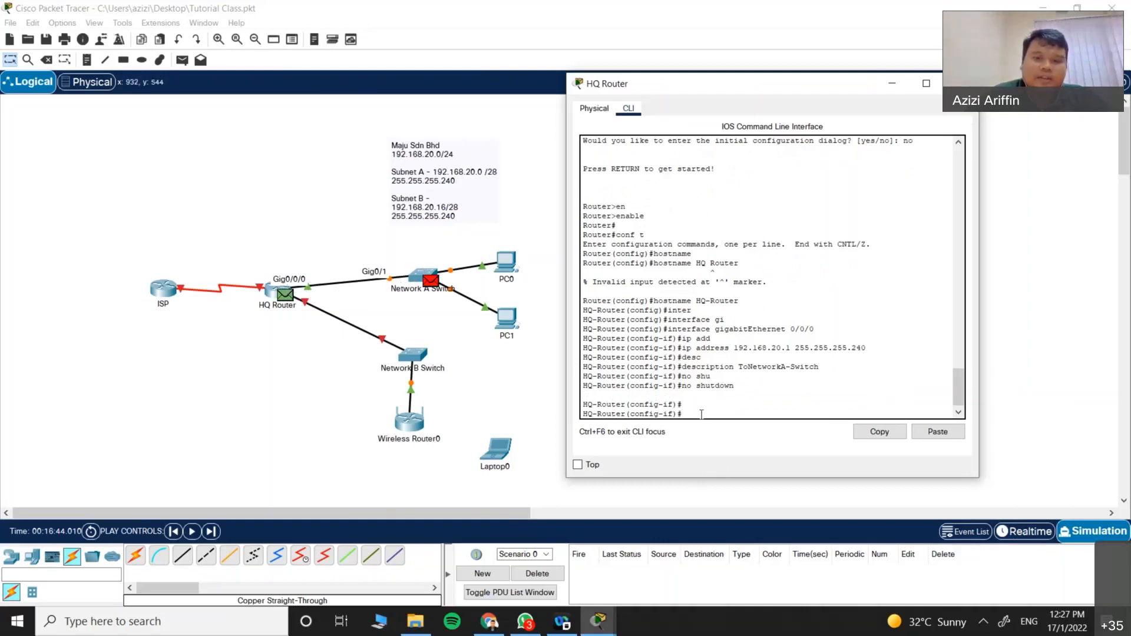
left_click(305, 353)
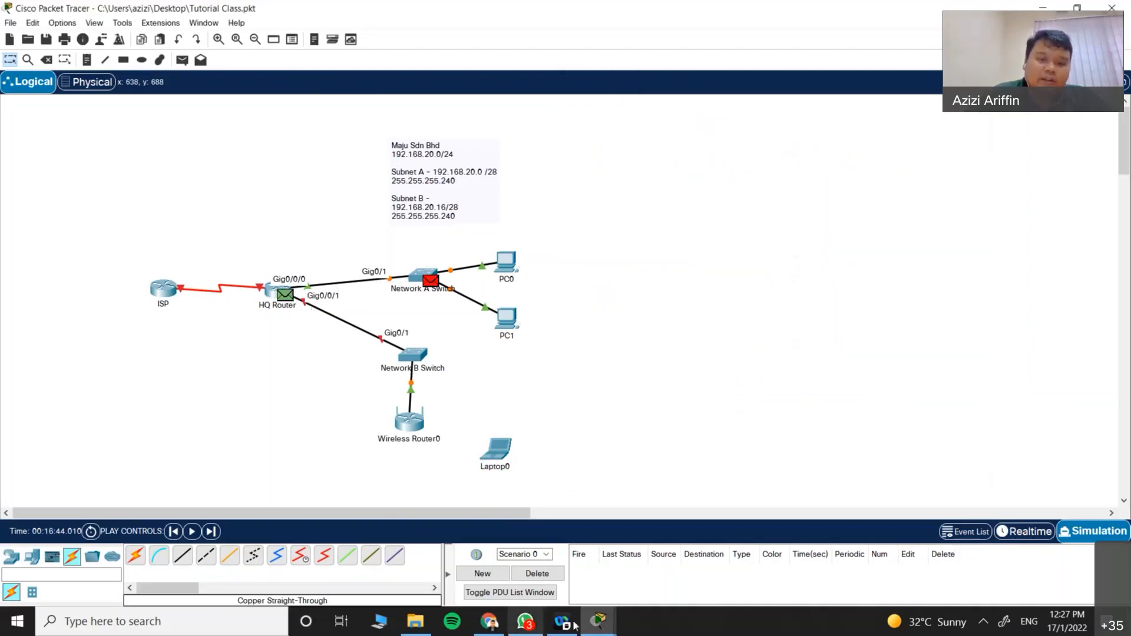
Step: In the HQ-Router CLI, leave Gig0/0/0 and enter interface GigabitEthernet0/0/1
left_click(595, 626)
type("exit")
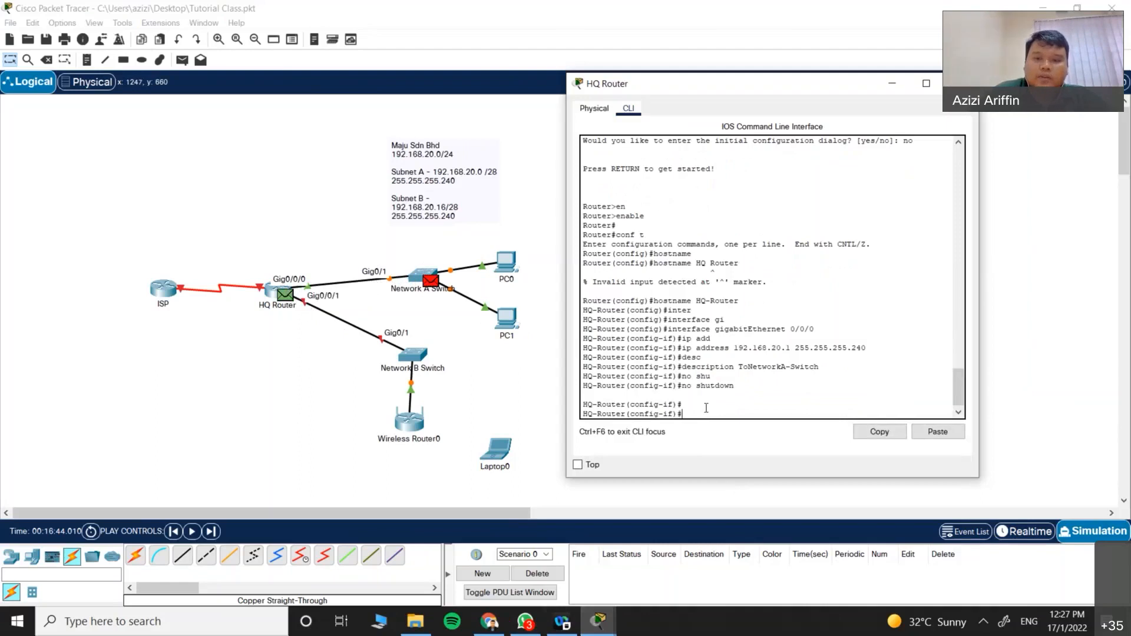
key("Return")
type("inter")
key("Tab")
type("gi")
key("Tab")
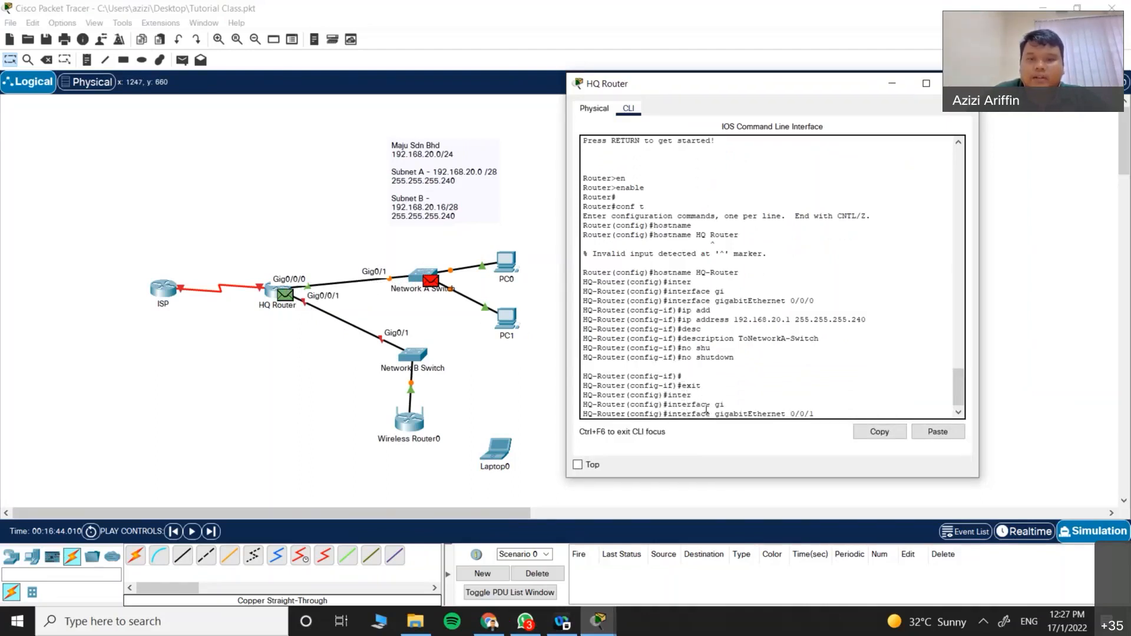
type("0/0/1")
key("Return")
Step: Give Gig0/0/1 address 192.168.20.17 255.255.255.240 and description ToNetworkB-Switch
type("ip add")
key("Tab")
type("192.1")
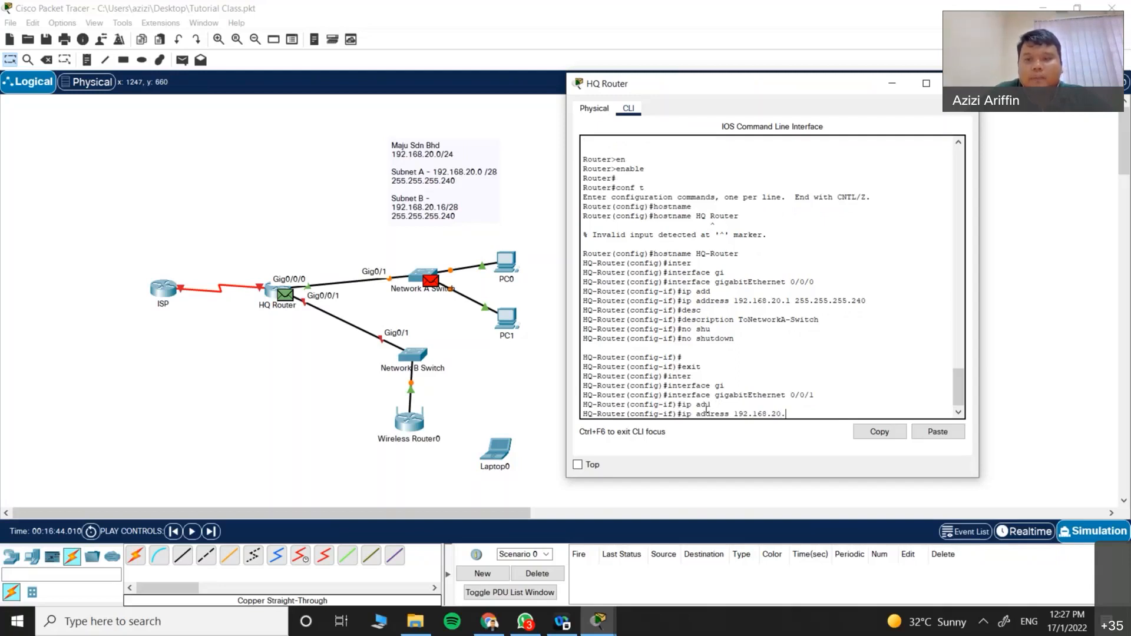
type("68.20.17")
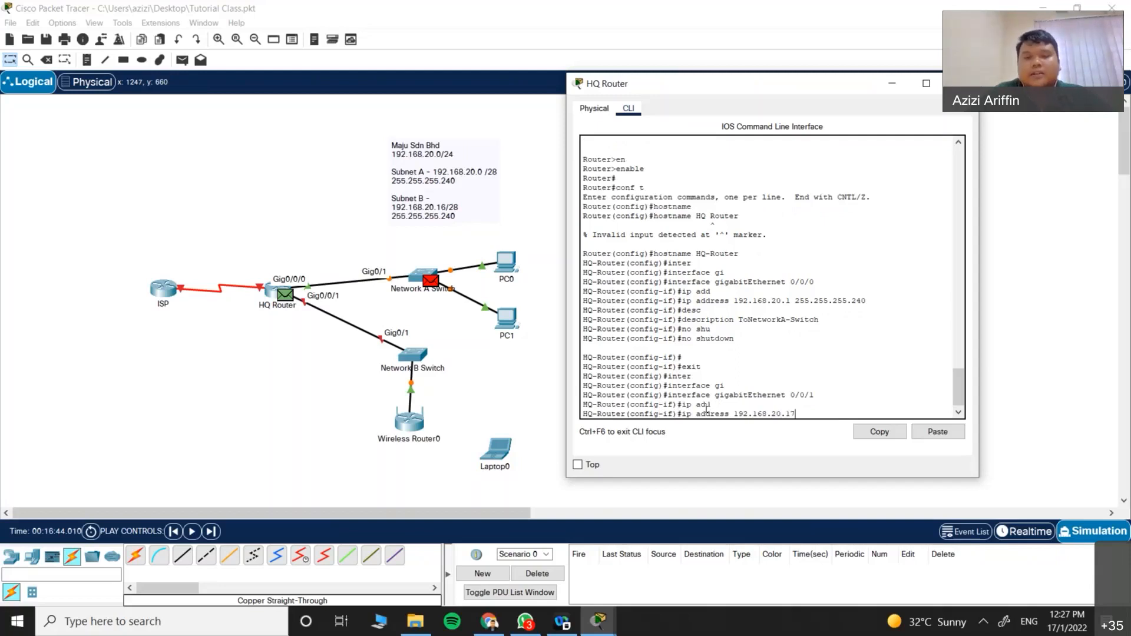
type(" 255.255.255.240")
key("Return")
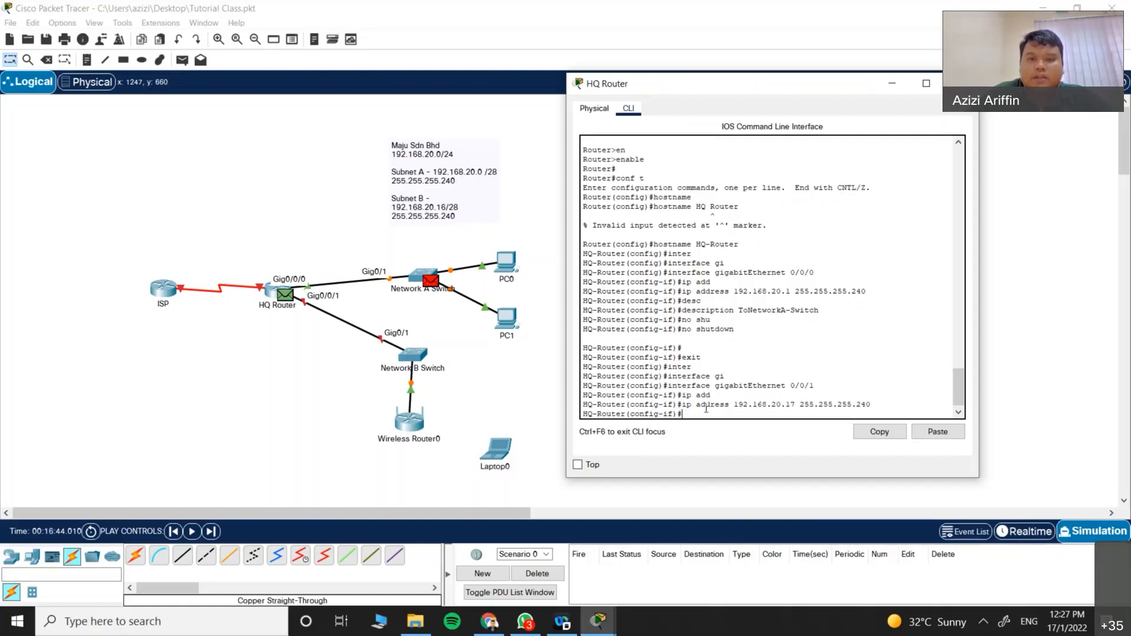
type("desc")
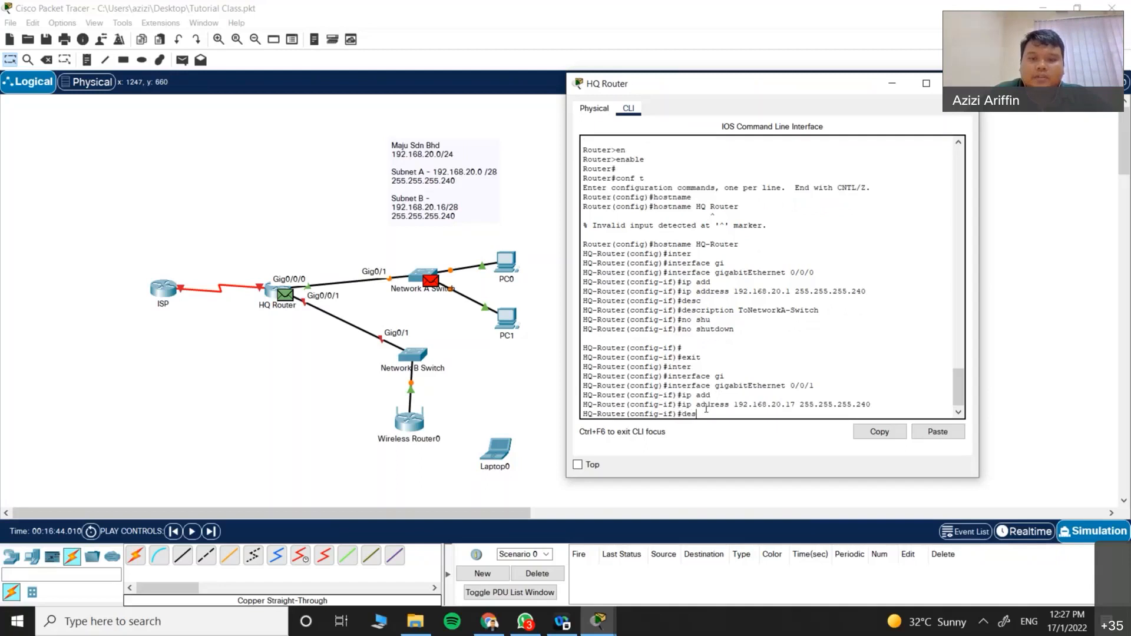
key("Tab")
type("ToNetwork")
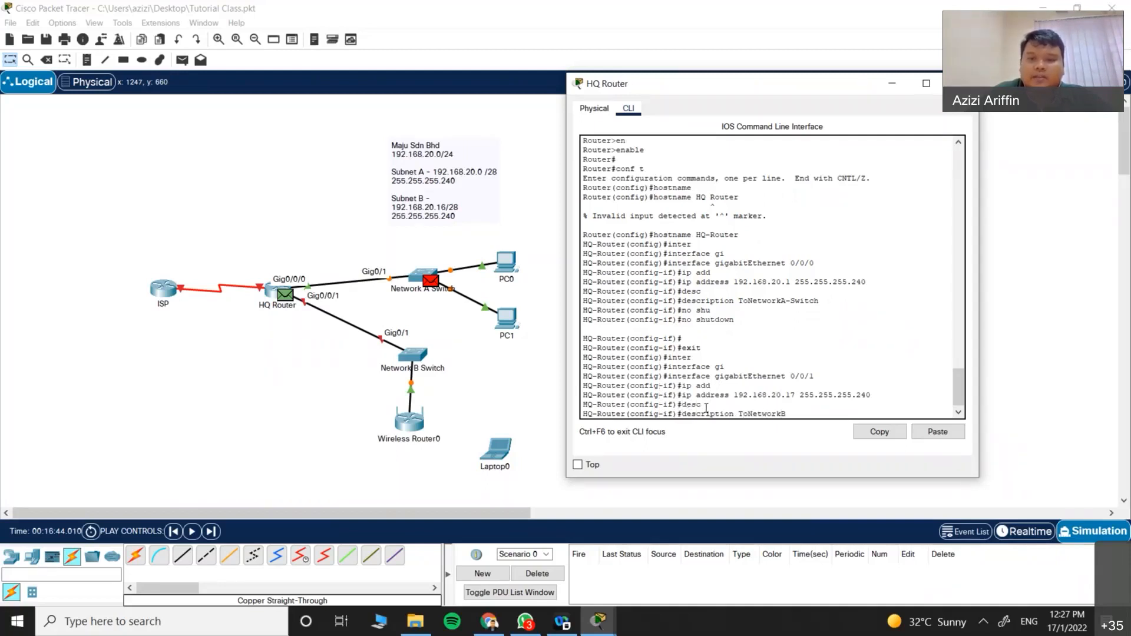
type("B-Switch")
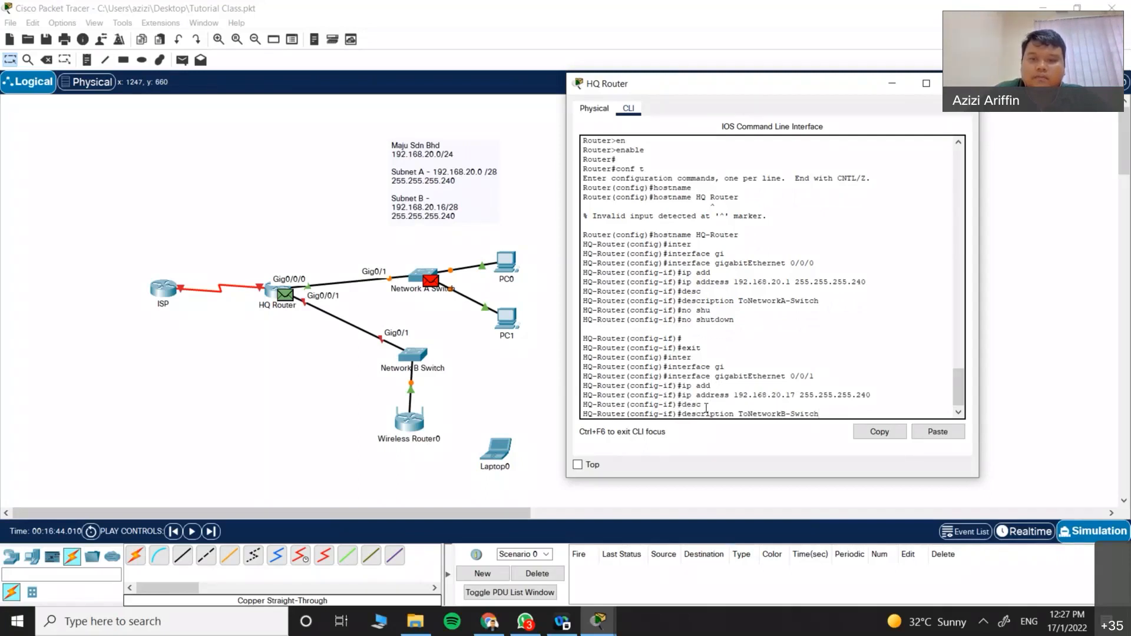
key("Return")
Step: Enable Gig0/0/1 with no shutdown
type("no shu")
key("Tab")
key("Return")
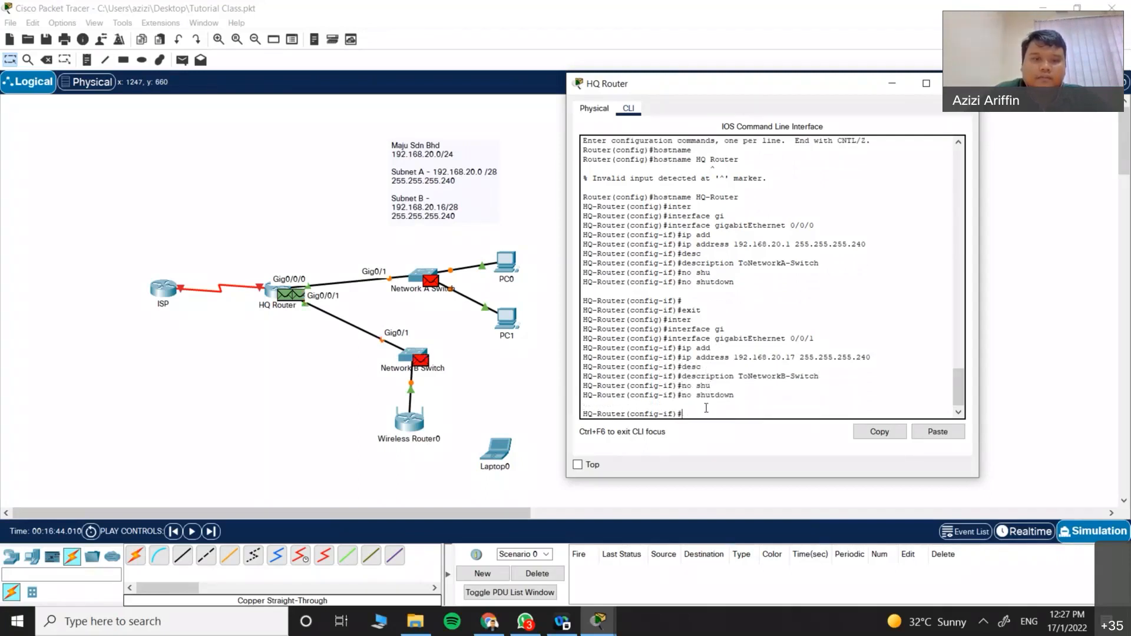
key("Return")
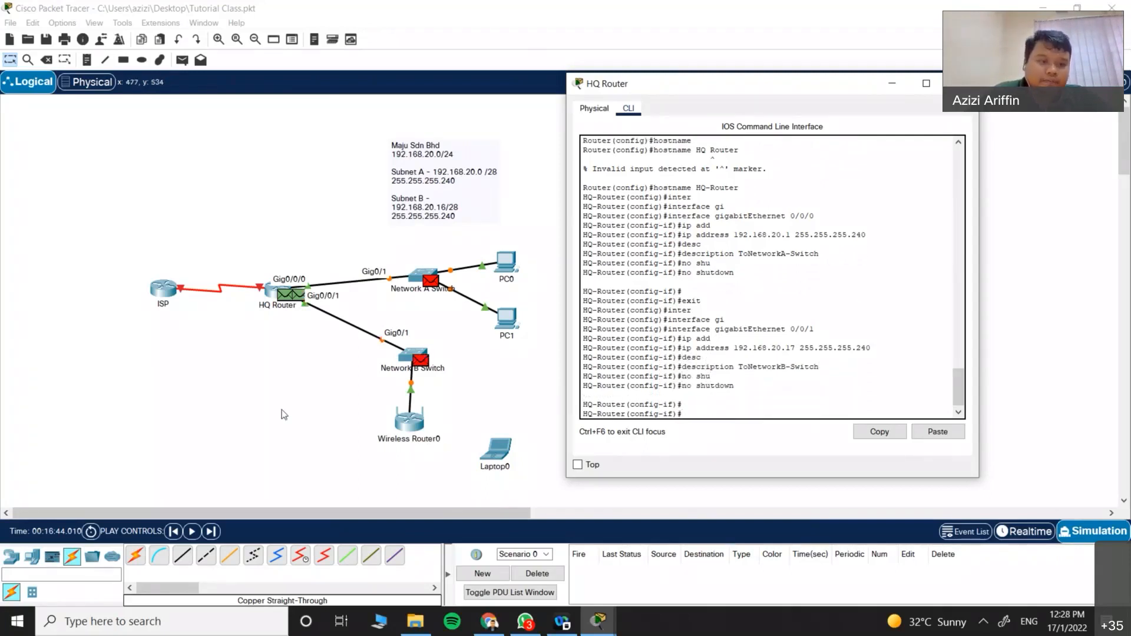
left_click(281, 408)
Step: Play the pending simulation packets and switch back to Realtime mode
left_click(192, 532)
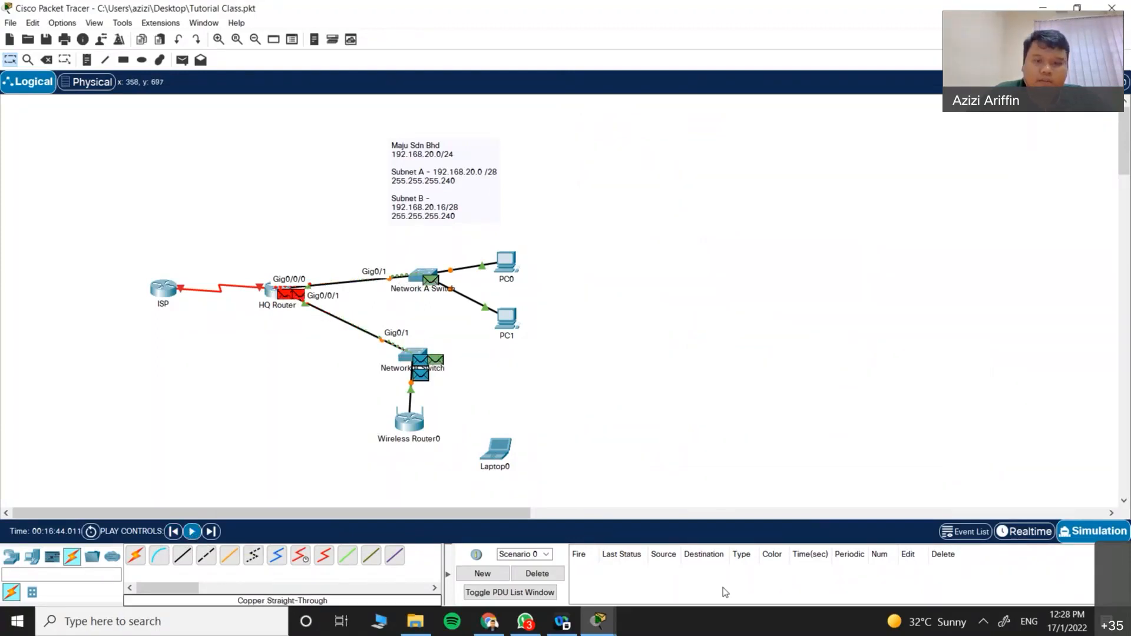
left_click(989, 535)
left_click(1025, 531)
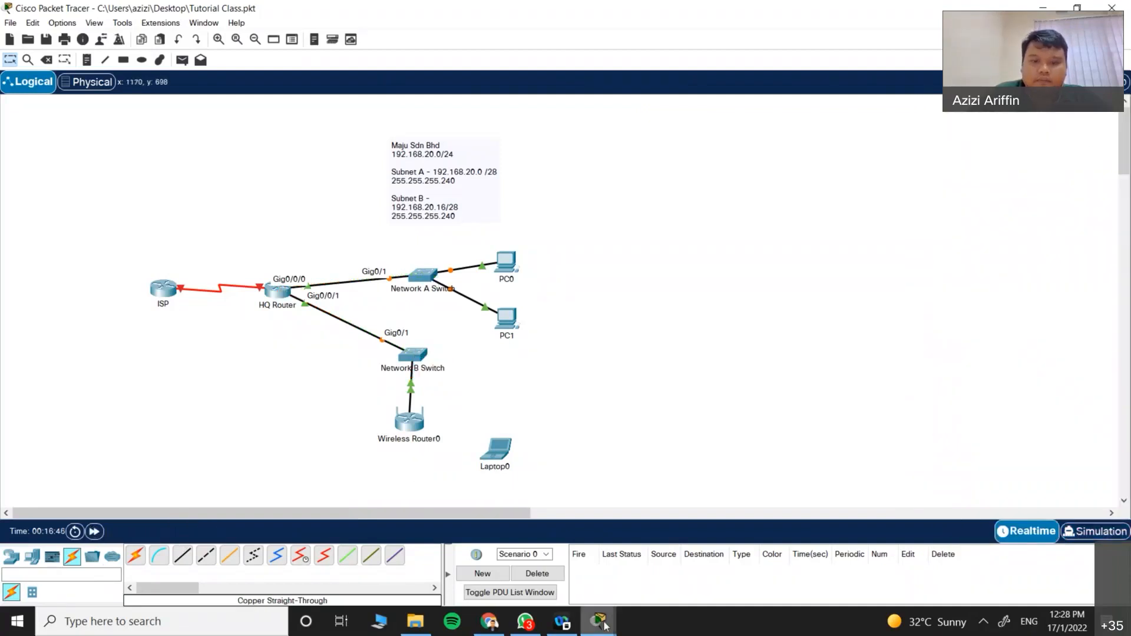
Step: Exit to privileged mode on HQ-Router and save the running configuration with wr
left_click(667, 550)
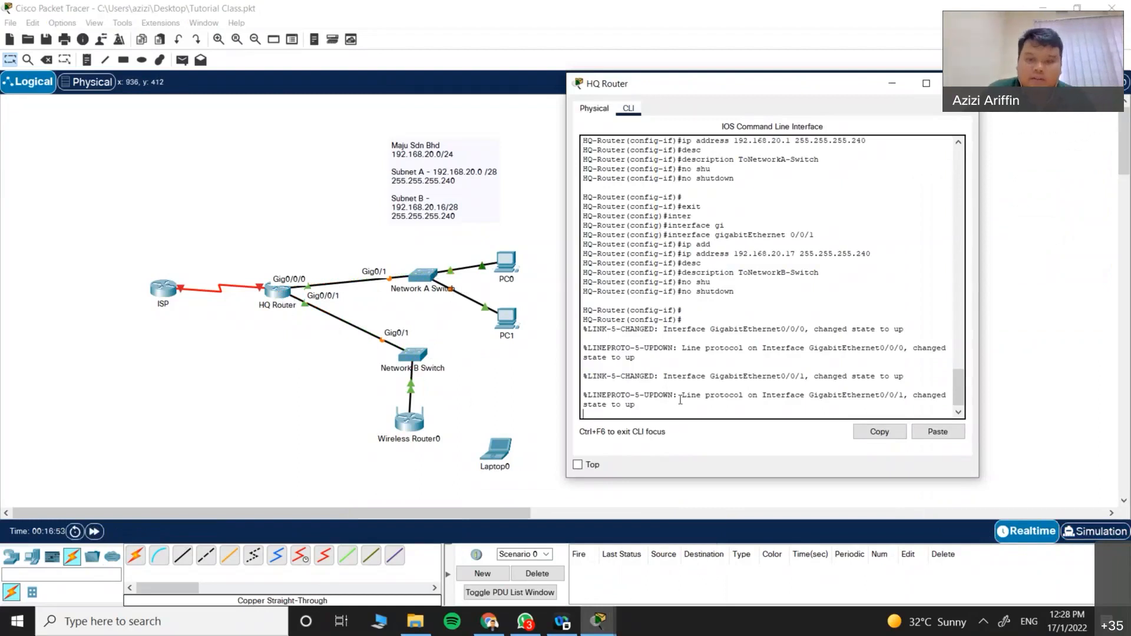
key("Return")
key("Return")
type("exit")
key("Return")
type("exit")
key("Return")
key("Return")
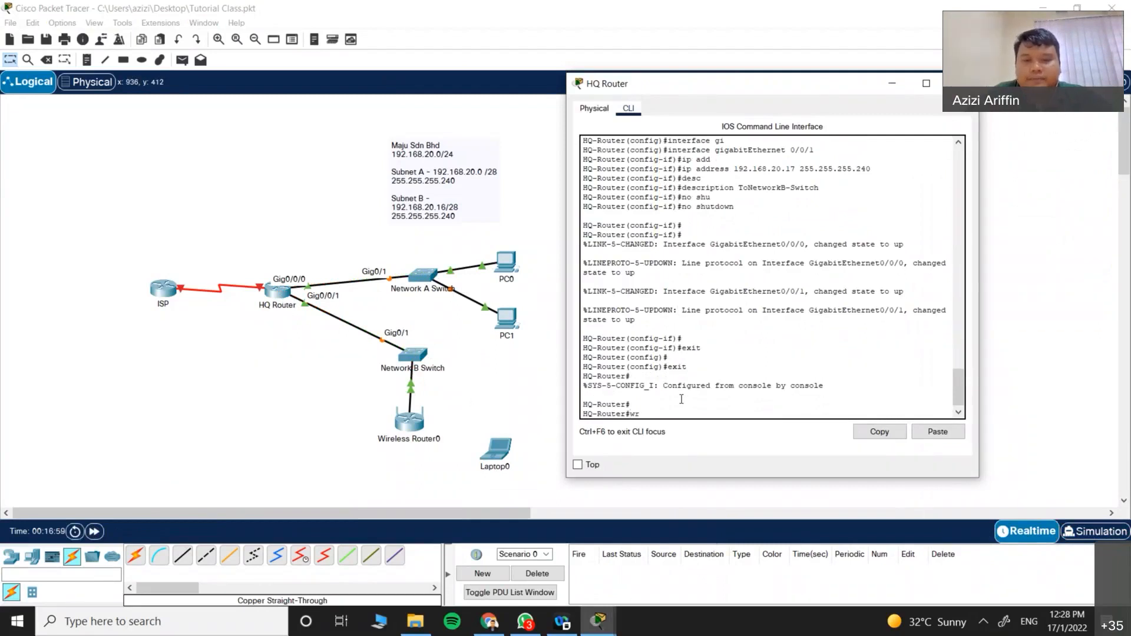
type("wr")
key("Return")
key("Return")
Step: Close the HQ-Router configuration window
type("asd")
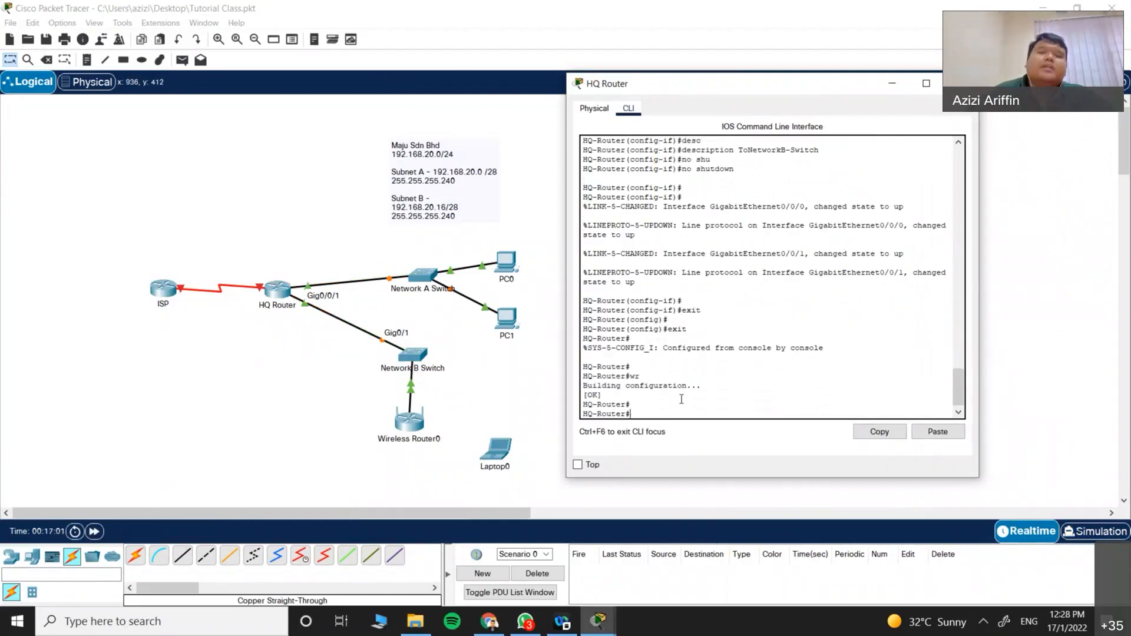
left_click(960, 83)
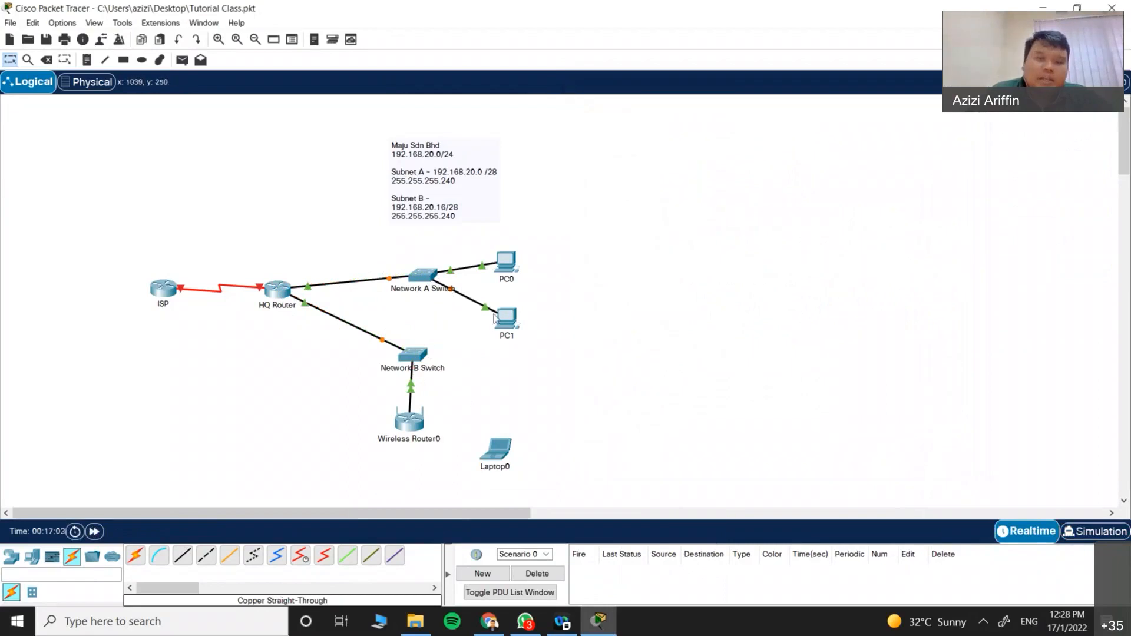
mouse_move(426, 280)
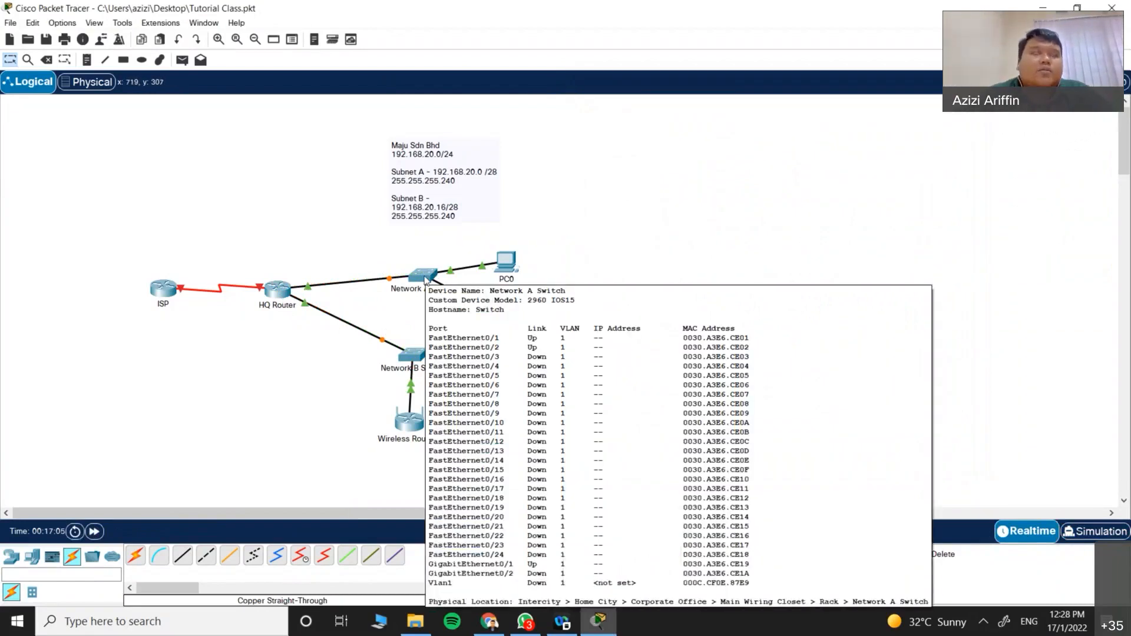
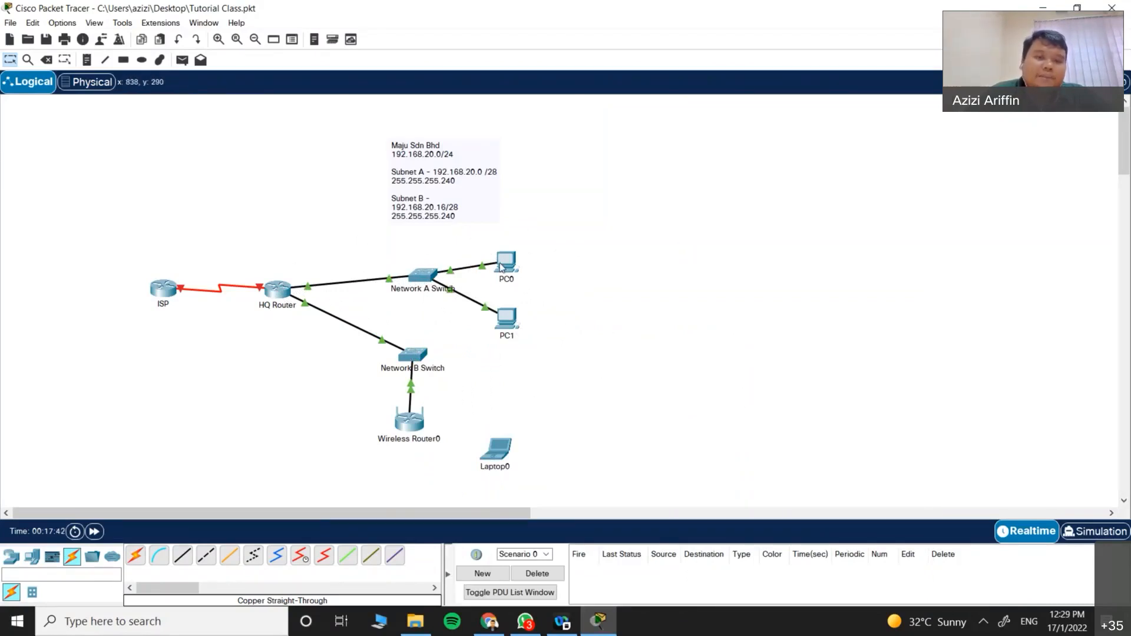
Step: Rename PC0 to PCA-1 and PC1 to PC1-2
left_click(522, 285)
left_click_drag(522, 284, 467, 282)
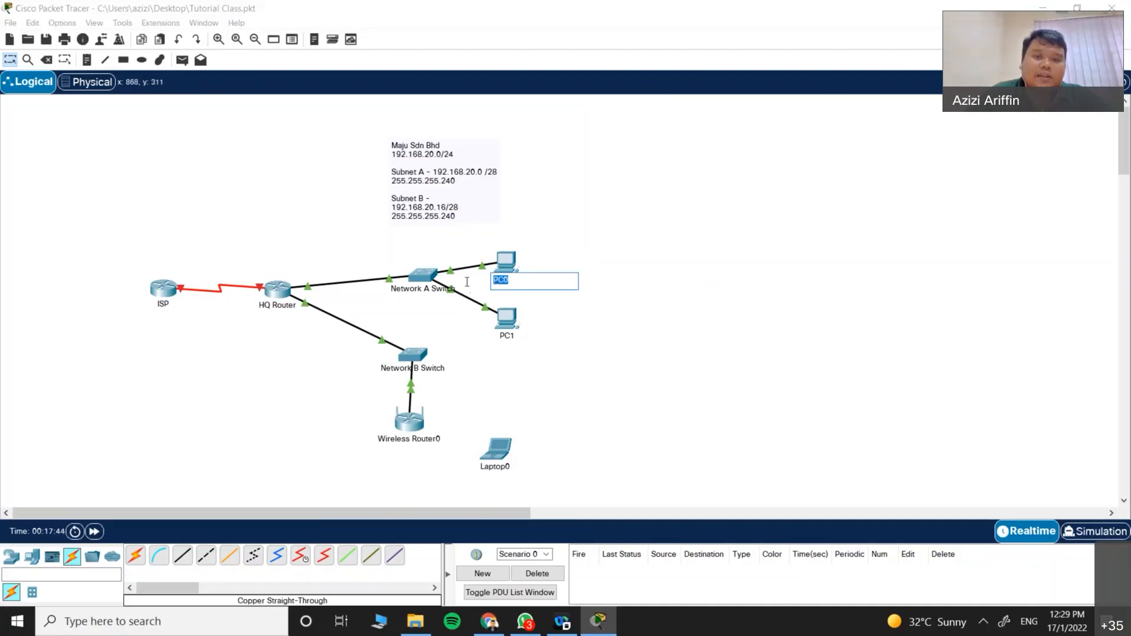
type("PC")
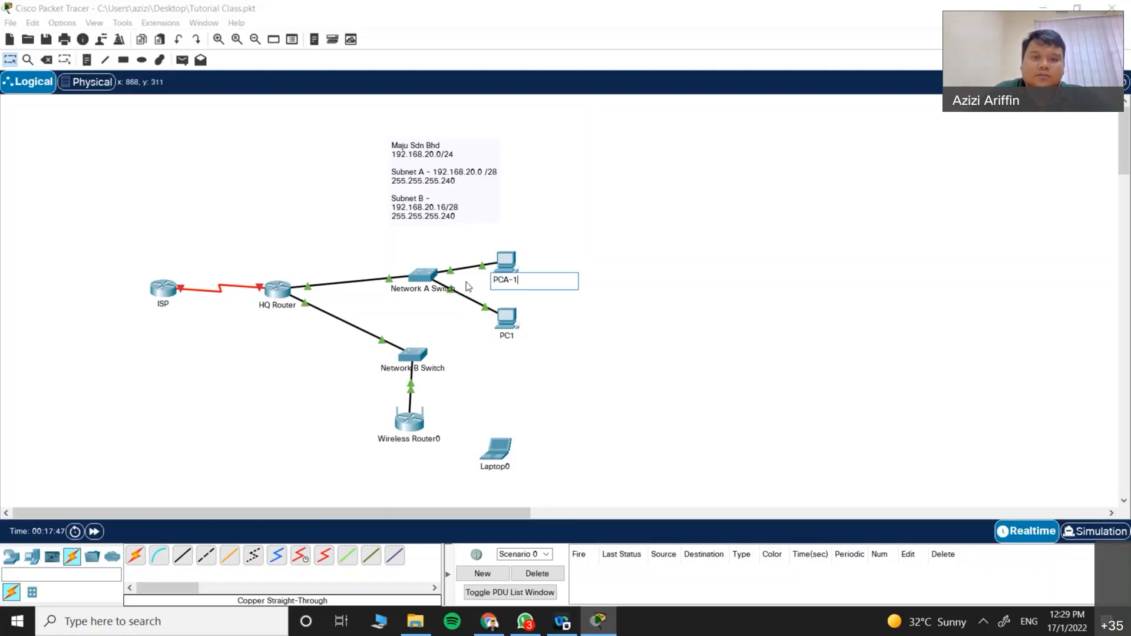
left_click(511, 336)
left_click_drag(511, 337, 465, 338)
type("PC1-2")
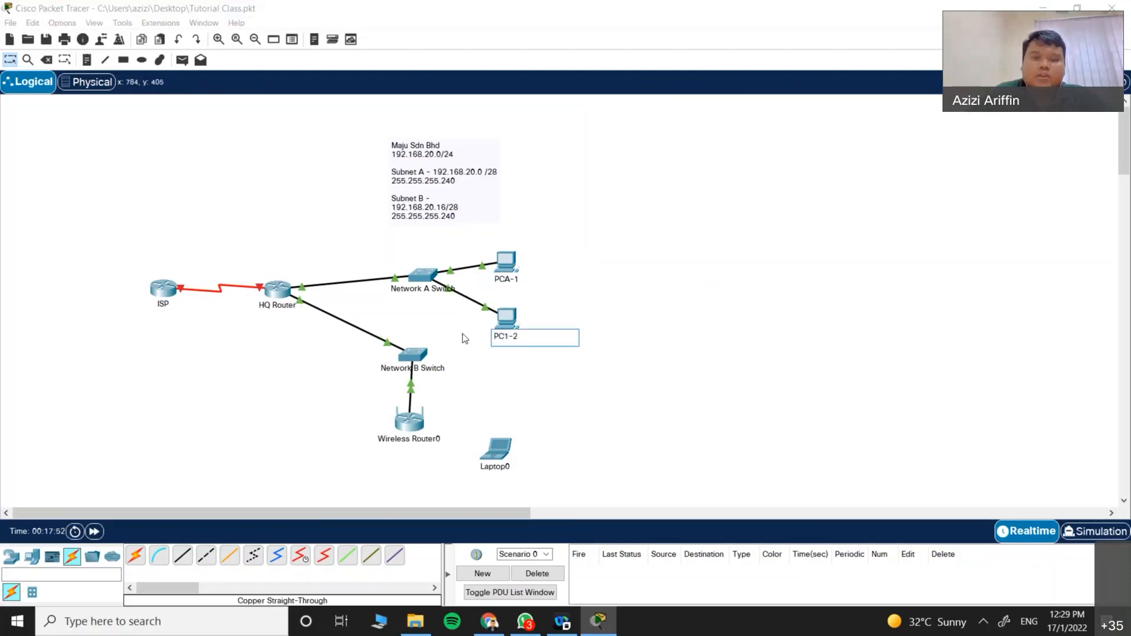
left_click(661, 288)
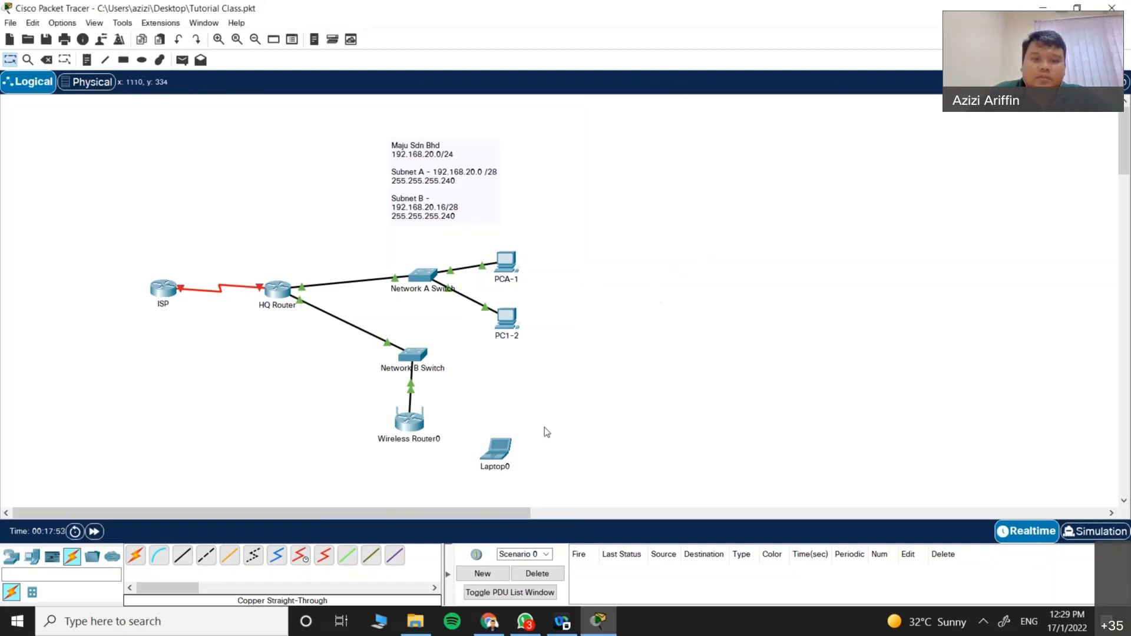
Step: Rename Laptop0 to PC-B-1, then open PCA-1's device window and move it aside
left_click(505, 471)
left_click_drag(506, 471, 400, 467)
type("PC-B-1")
left_click(709, 341)
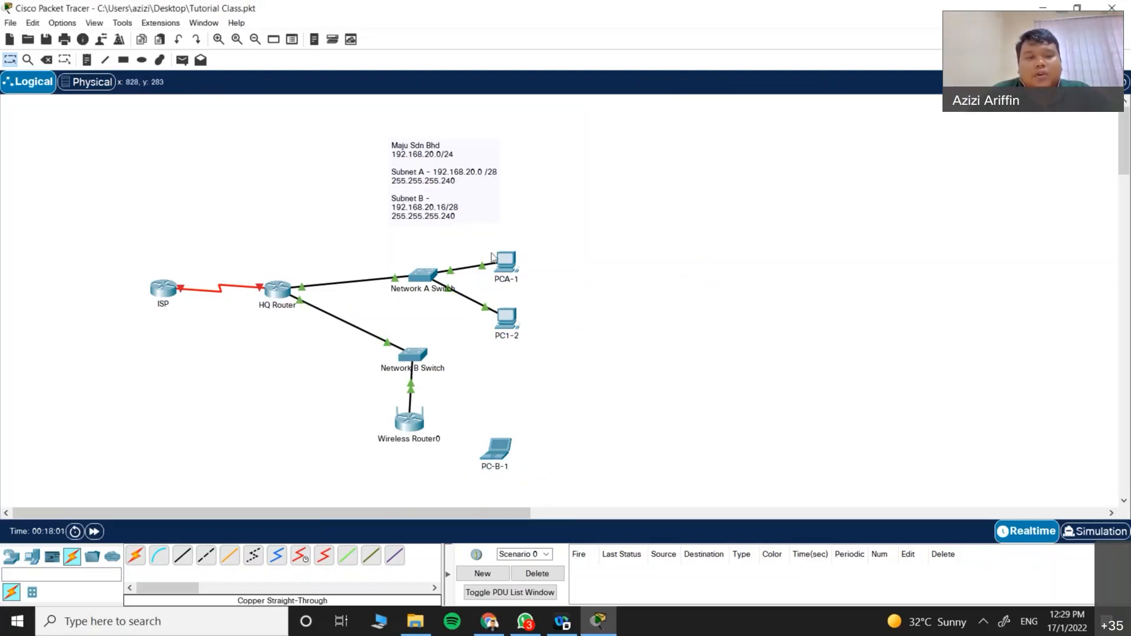
left_click(513, 265)
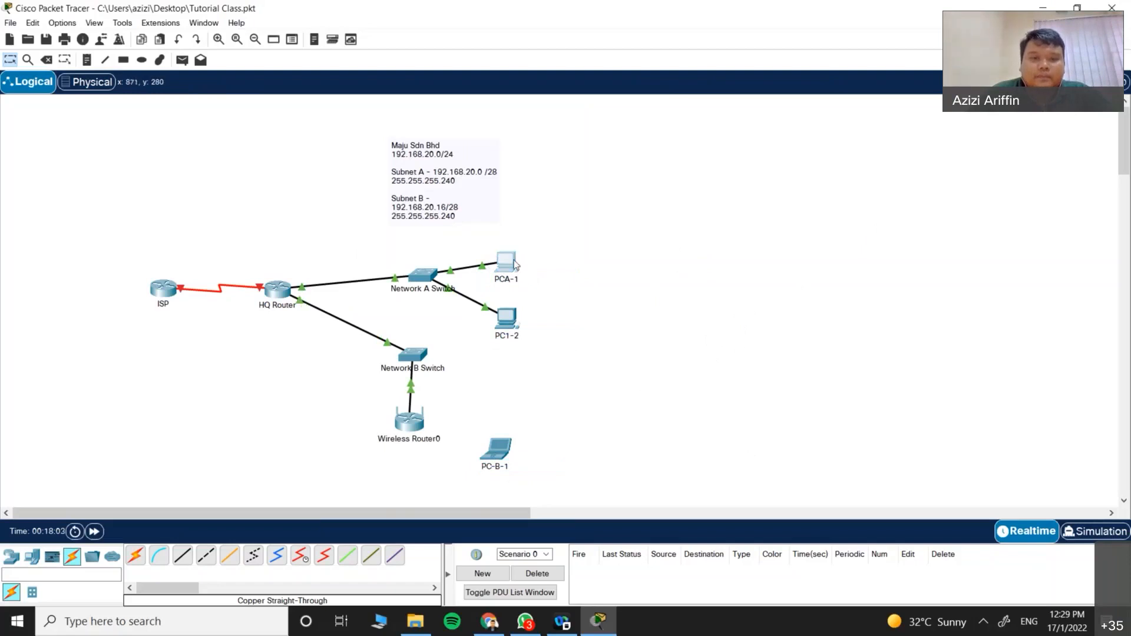
left_click_drag(541, 107, 763, 106)
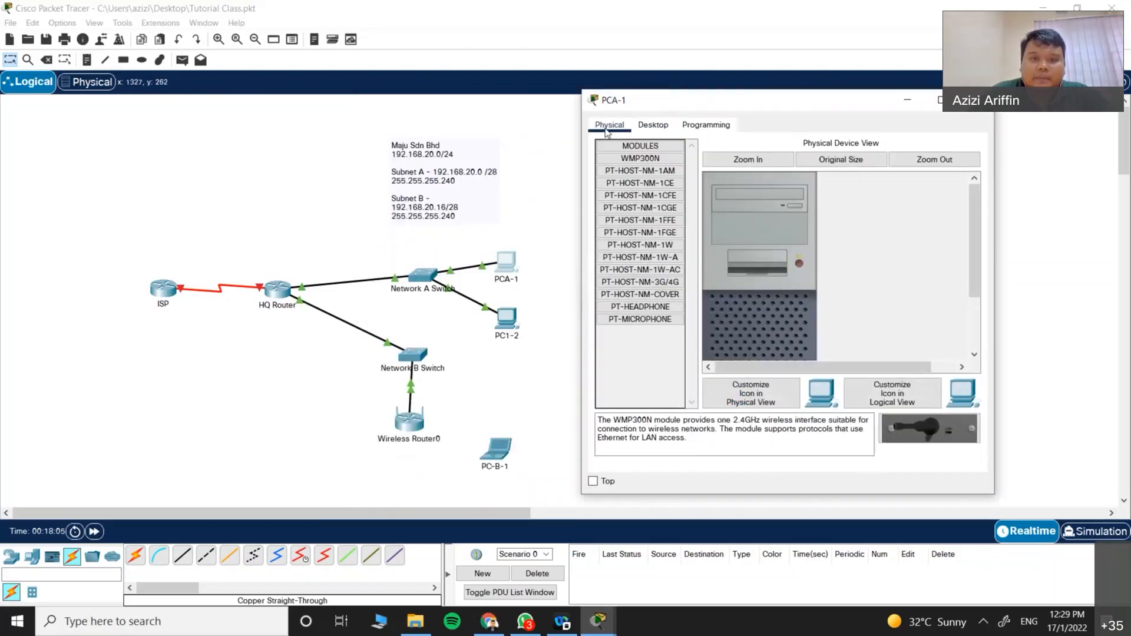
Step: Place a new Server0 from End Devices next to Network B Switch
left_click(315, 472)
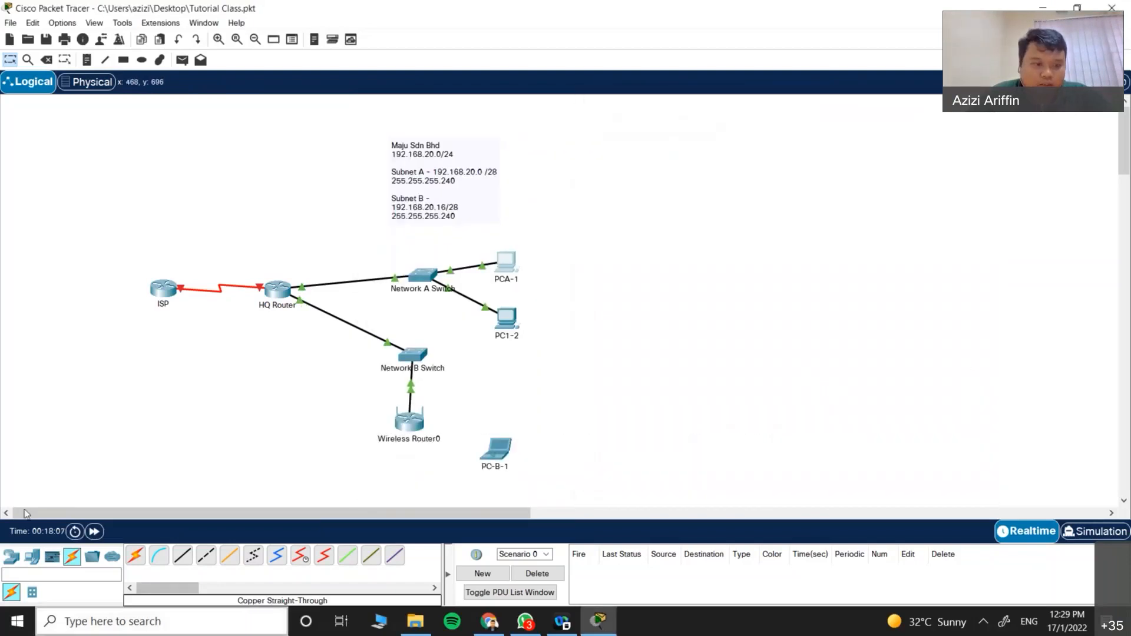
left_click(32, 556)
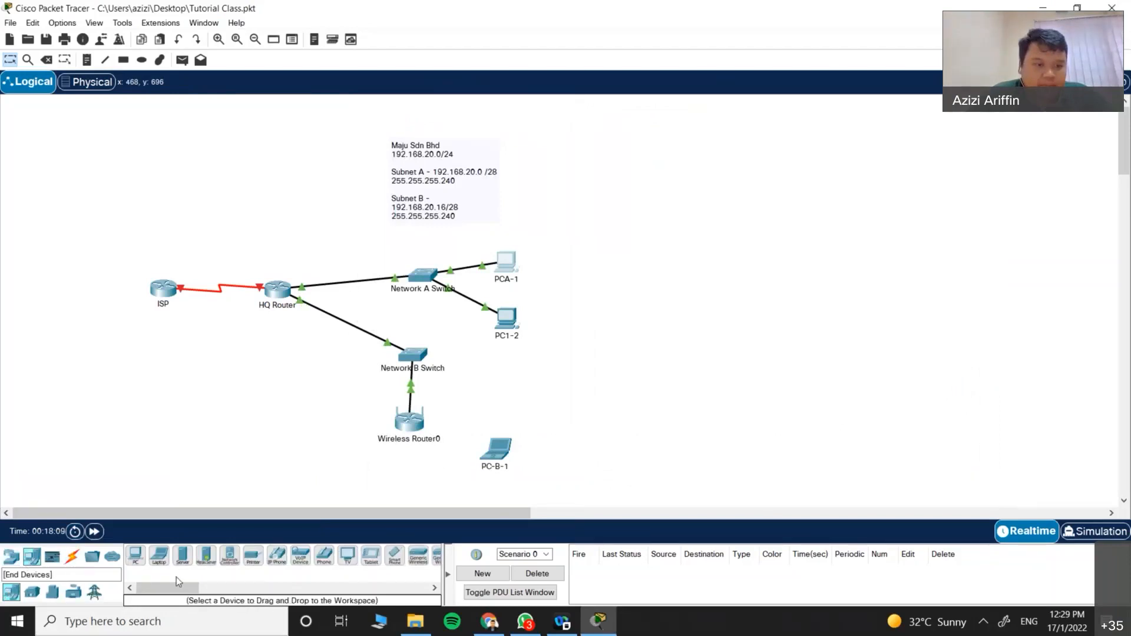
left_click(183, 556)
left_click(277, 402)
left_click_drag(281, 402, 331, 397)
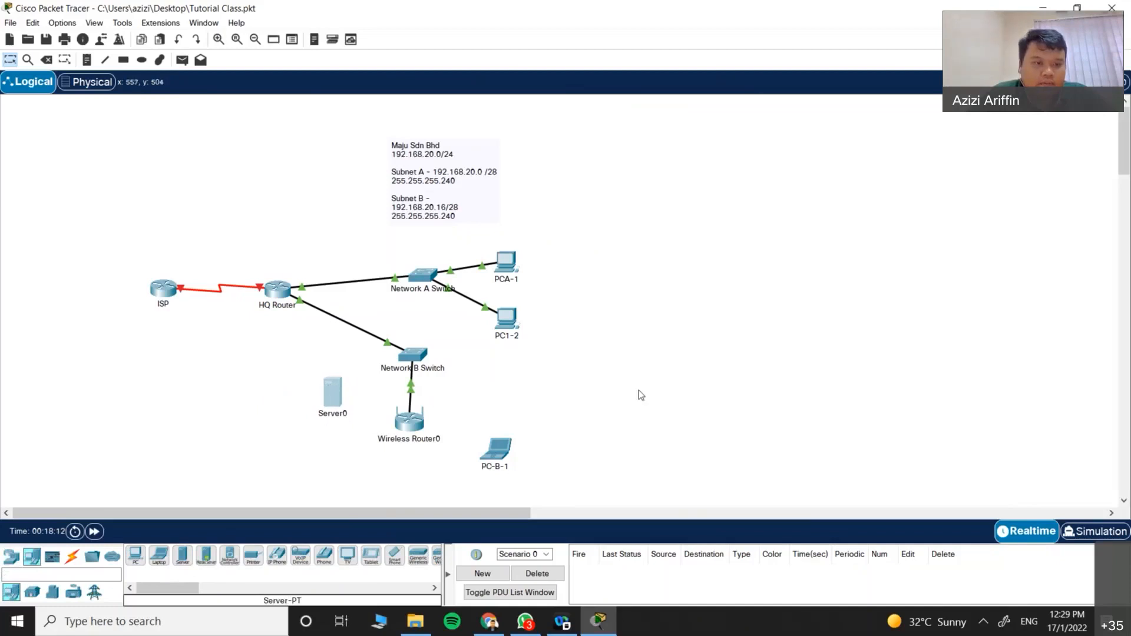
Step: Cable Server0 FastEthernet0 to Network B Switch Fa0/2 with copper straight-through, then reopen PCA-1
left_click(73, 558)
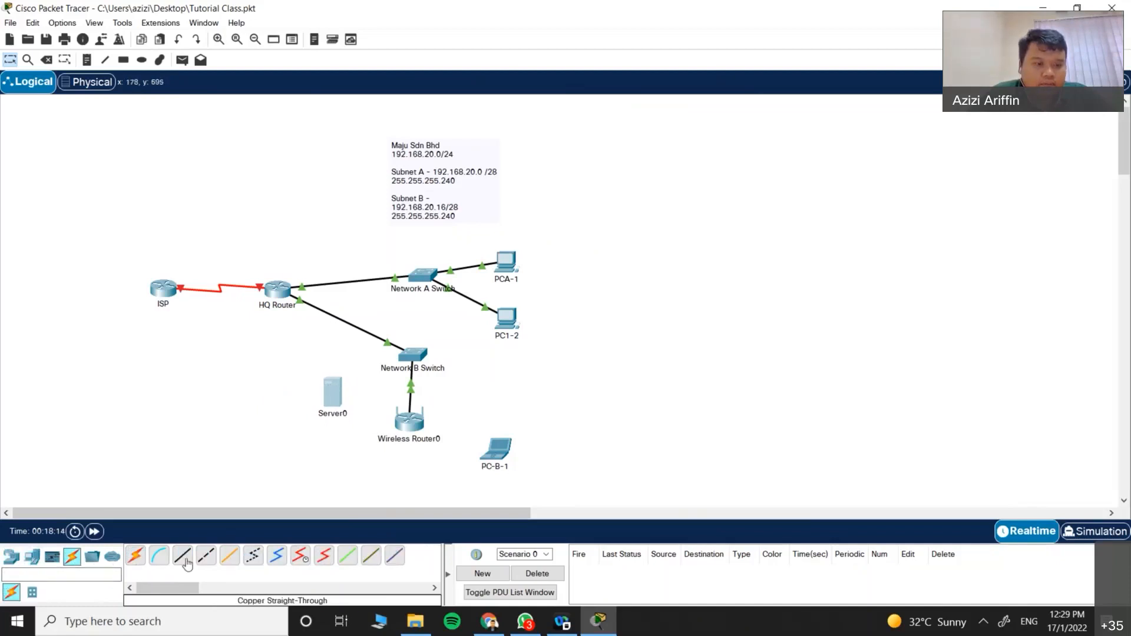
left_click(182, 556)
left_click(332, 393)
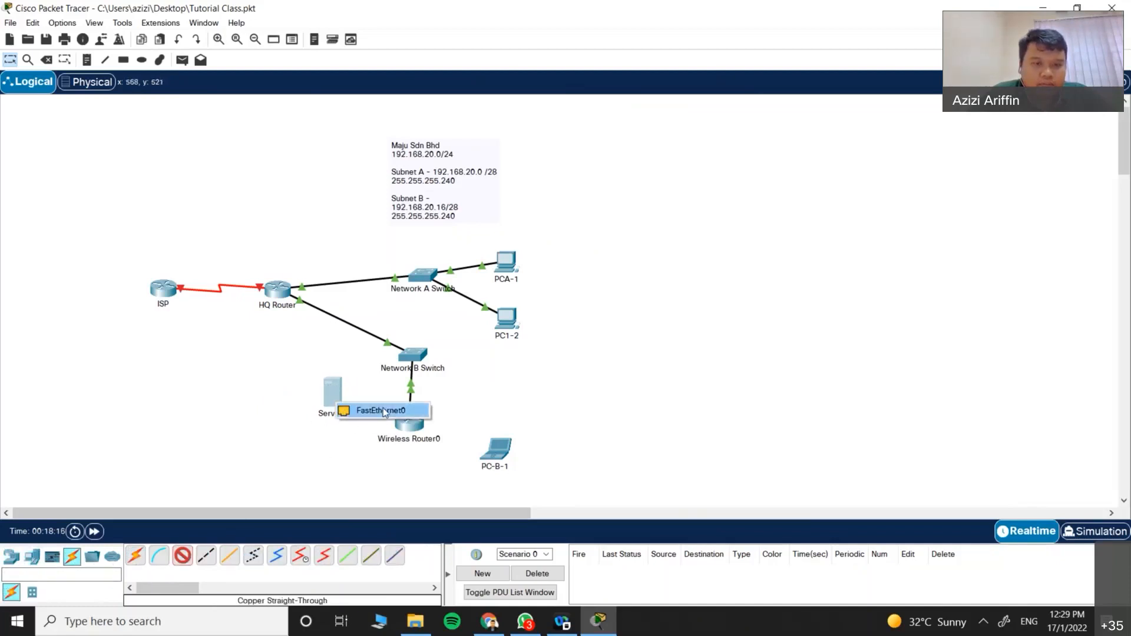
left_click(353, 413)
left_click(408, 352)
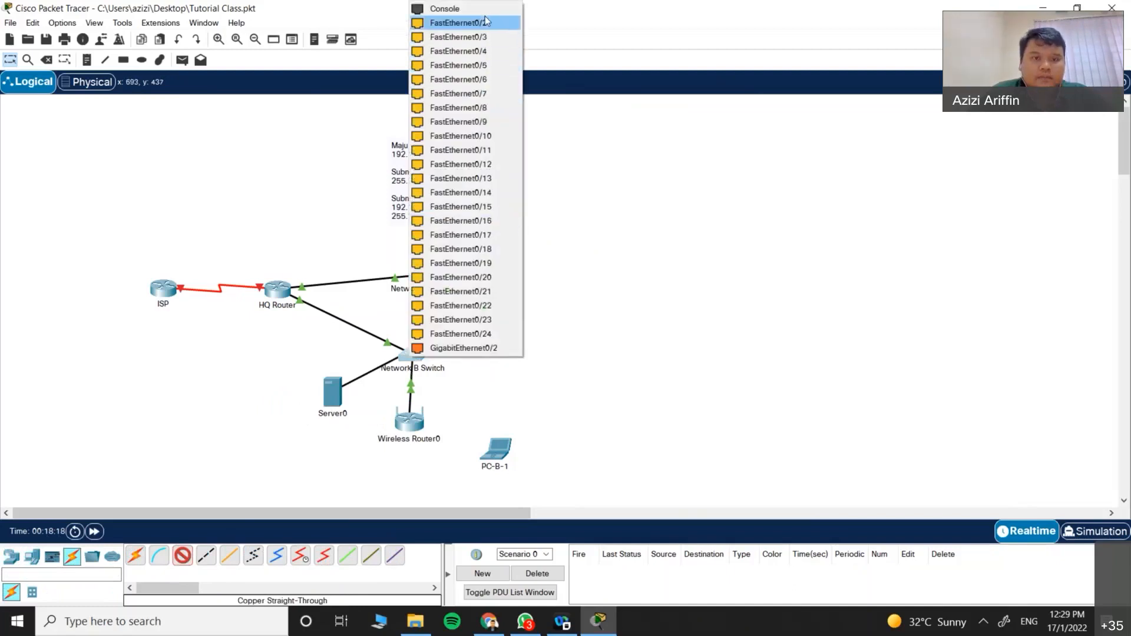
left_click(460, 23)
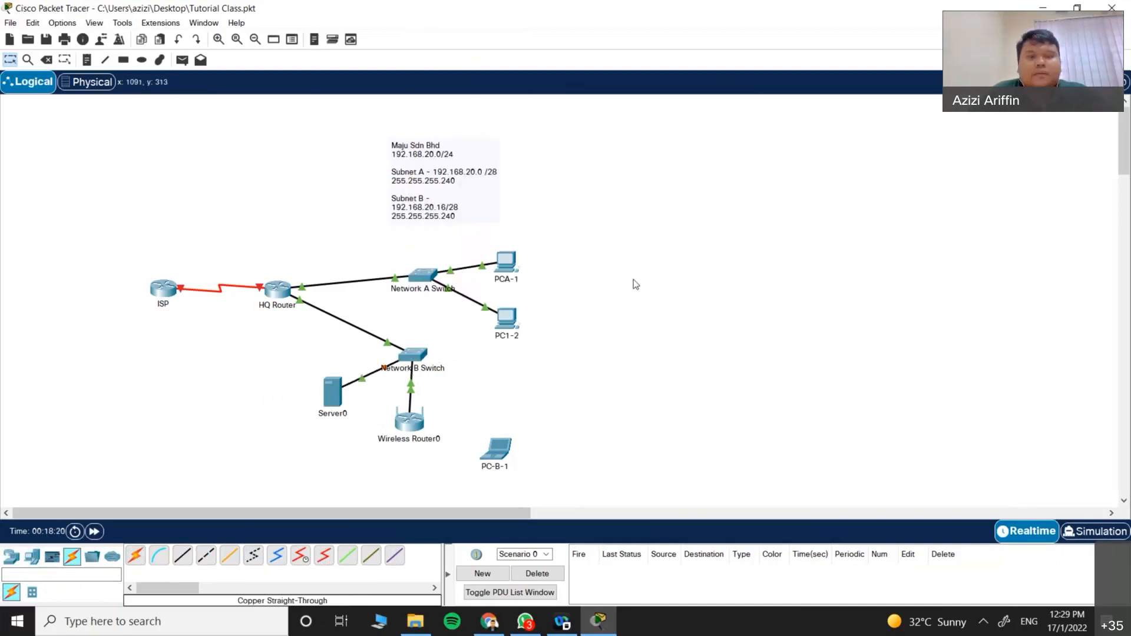
left_click(514, 270)
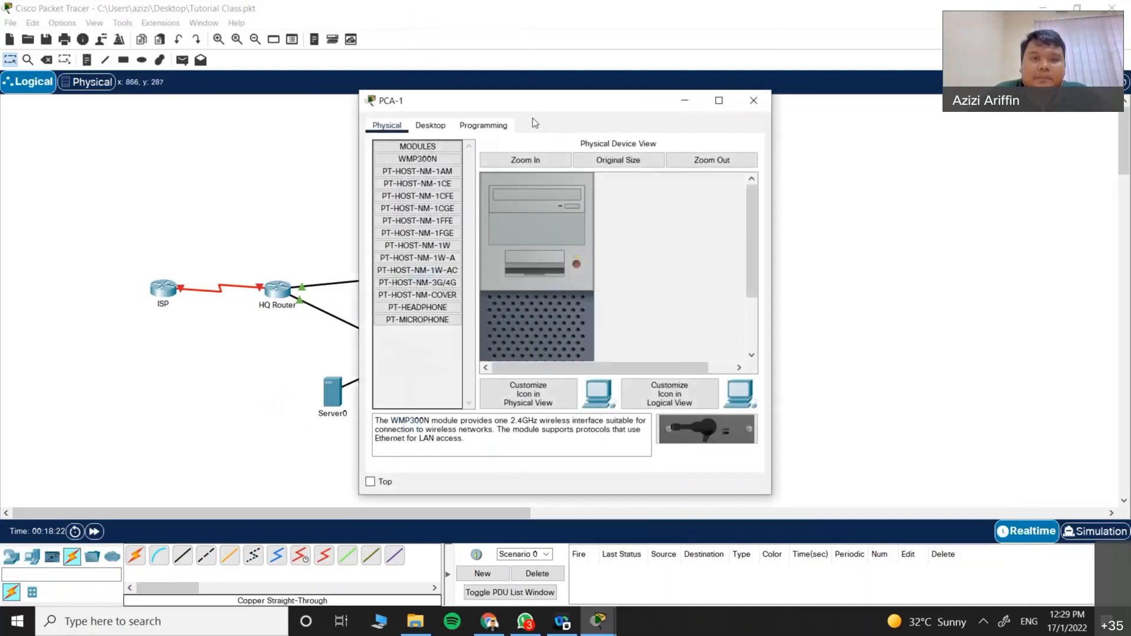
Step: Give PCA-1 IP 192.168.20.2, mask 255.255.255.240 and gateway 192.168.20.1
left_click(569, 151)
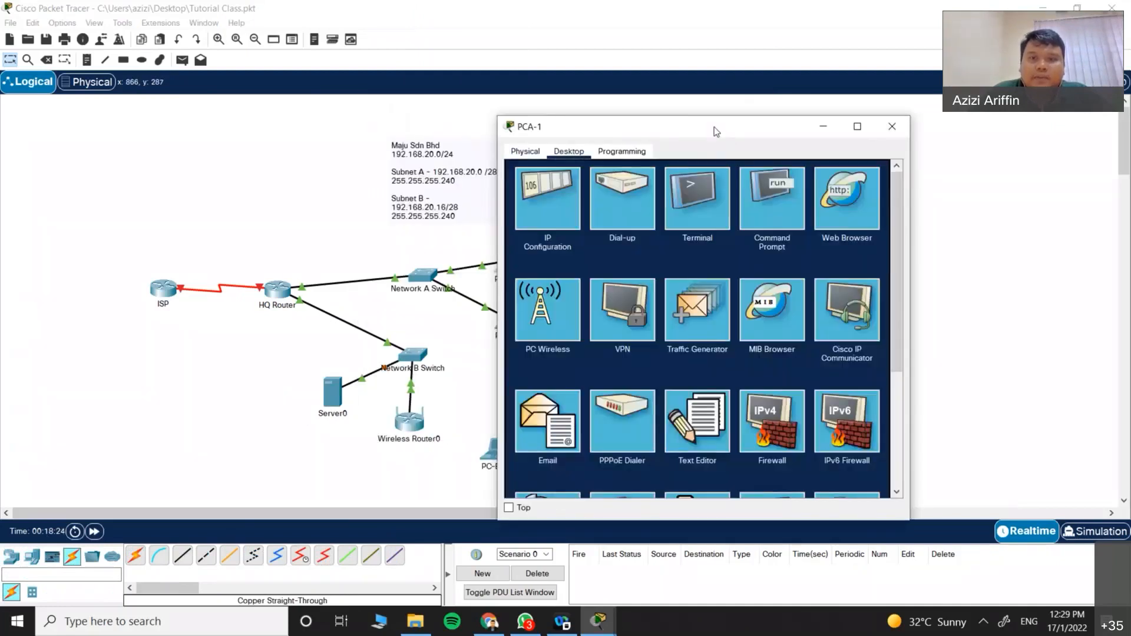
left_click_drag(714, 126, 782, 125)
left_click(613, 195)
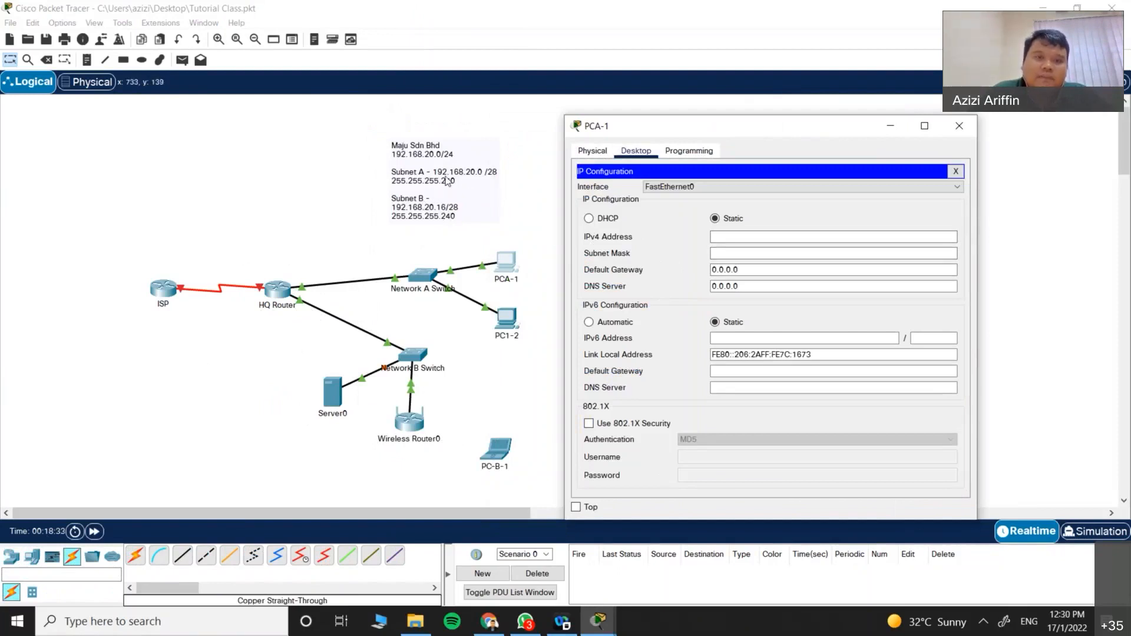
left_click(739, 237)
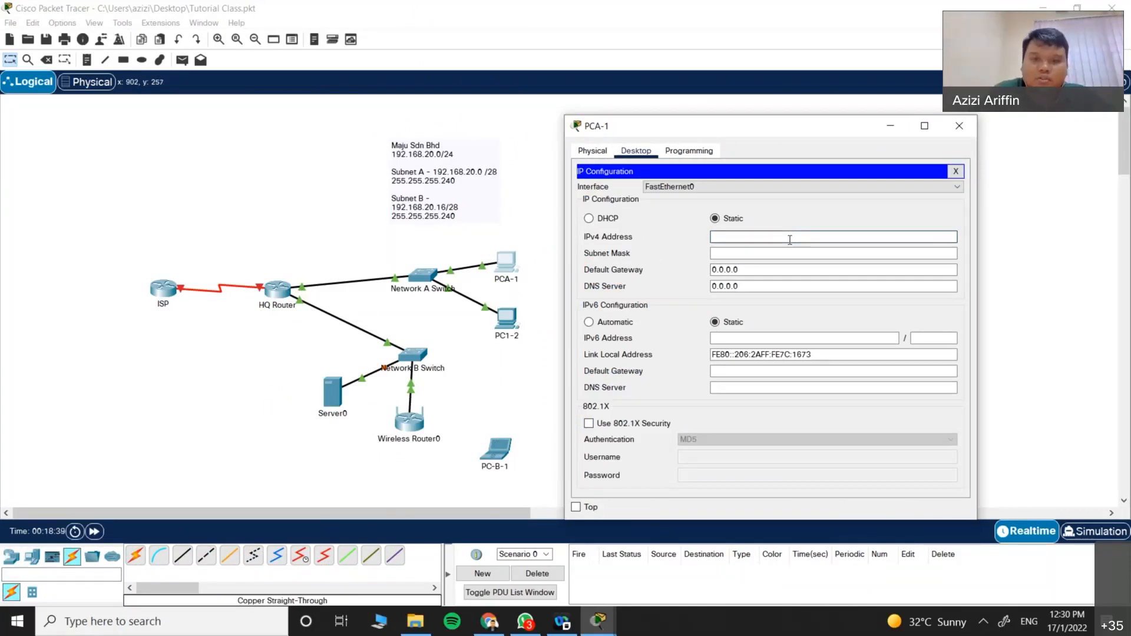
type("68.20.")
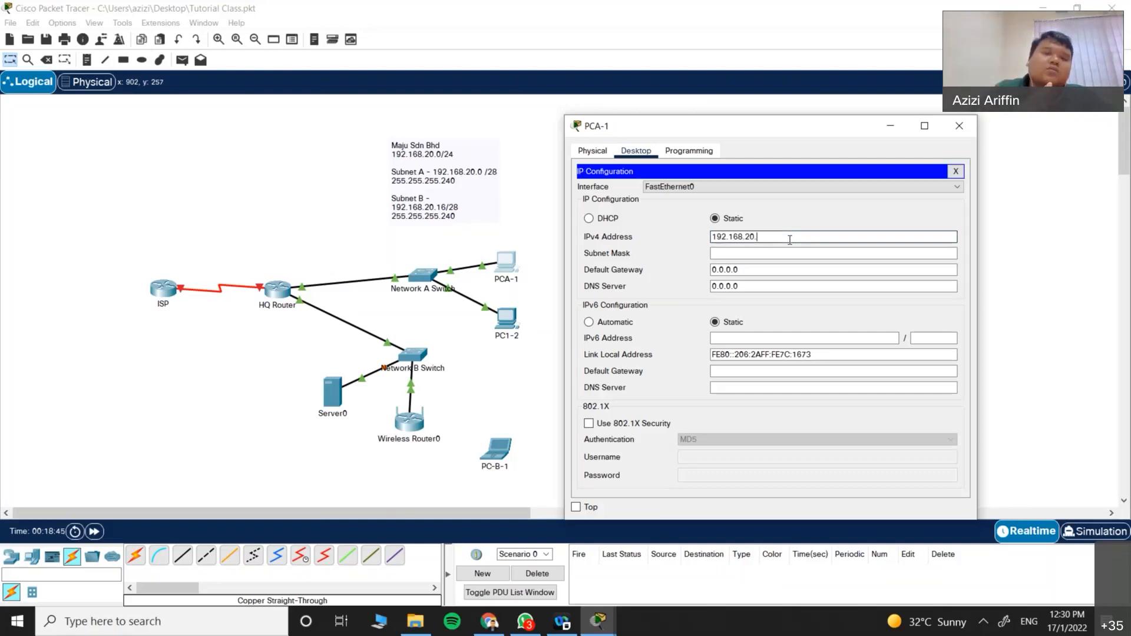
type("2")
key("Tab")
type("25")
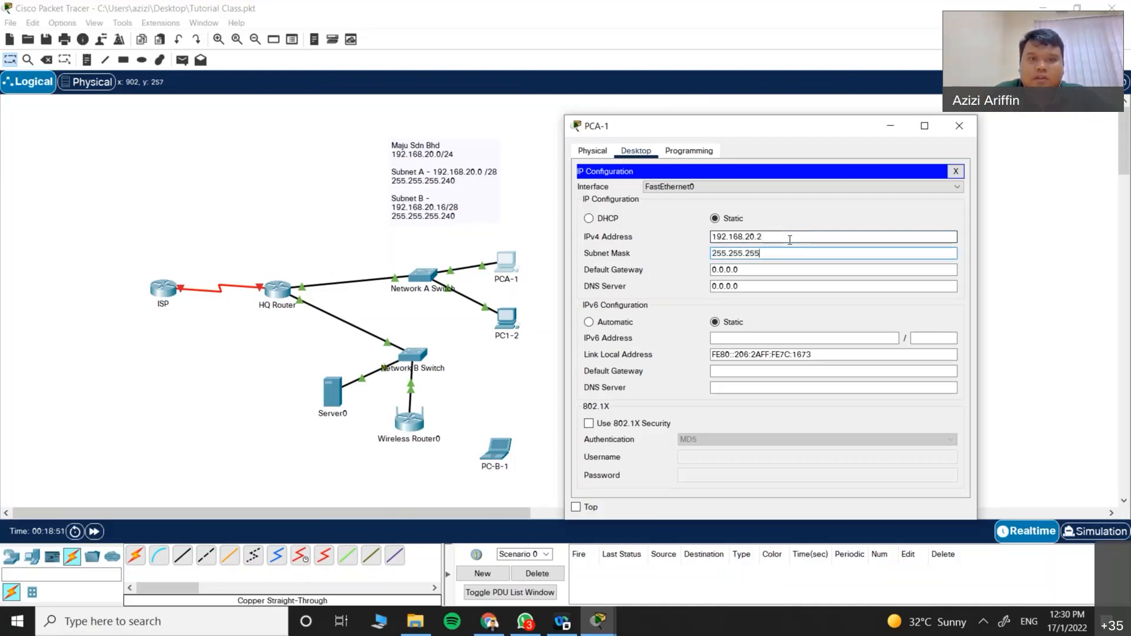
key("Tab")
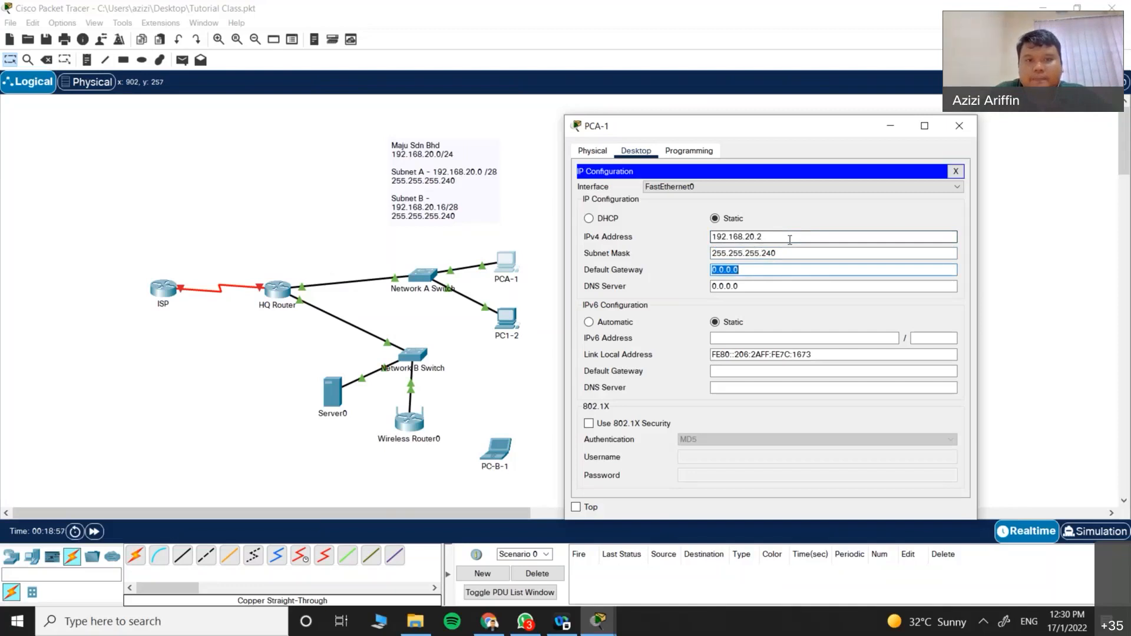
type("192.1")
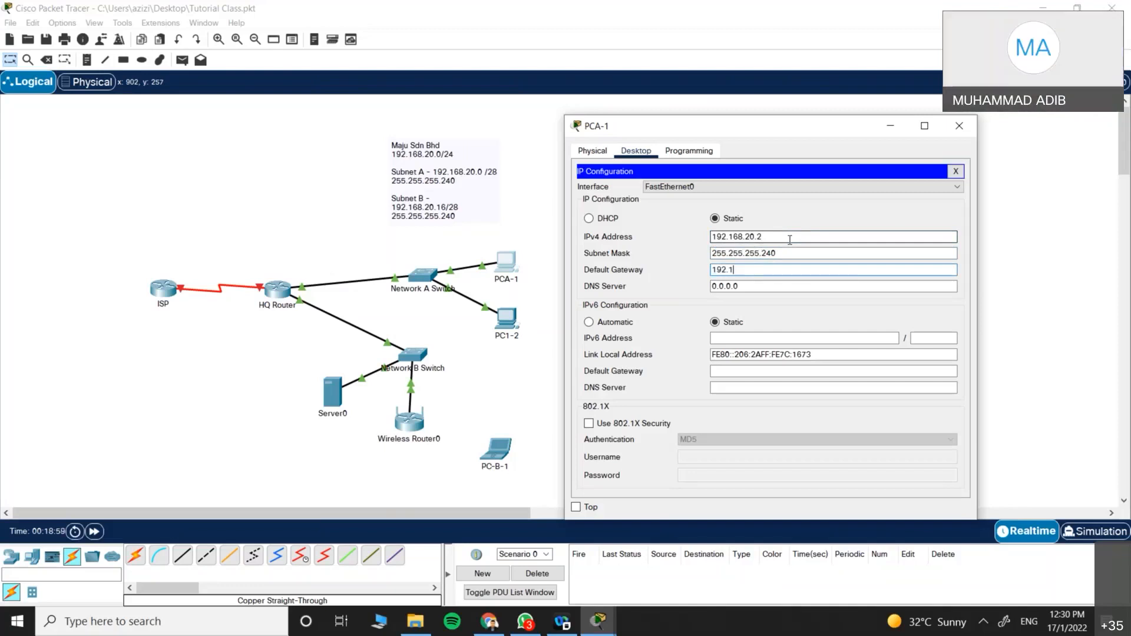
type("68.20.1")
left_click(744, 286)
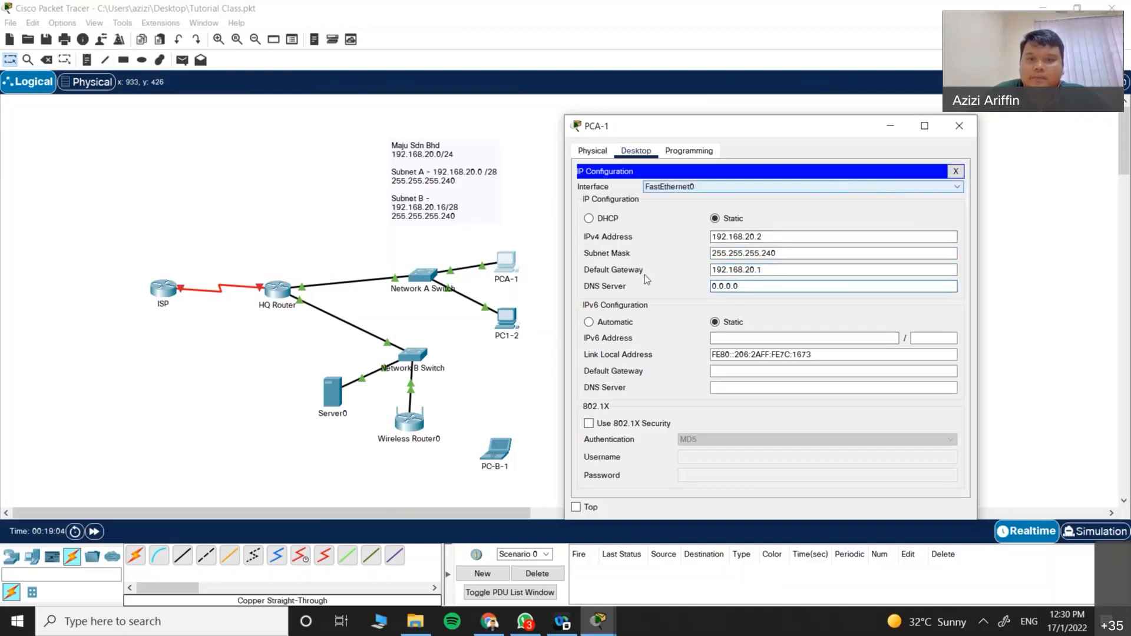
double_click(777, 237)
key("ctrl+c")
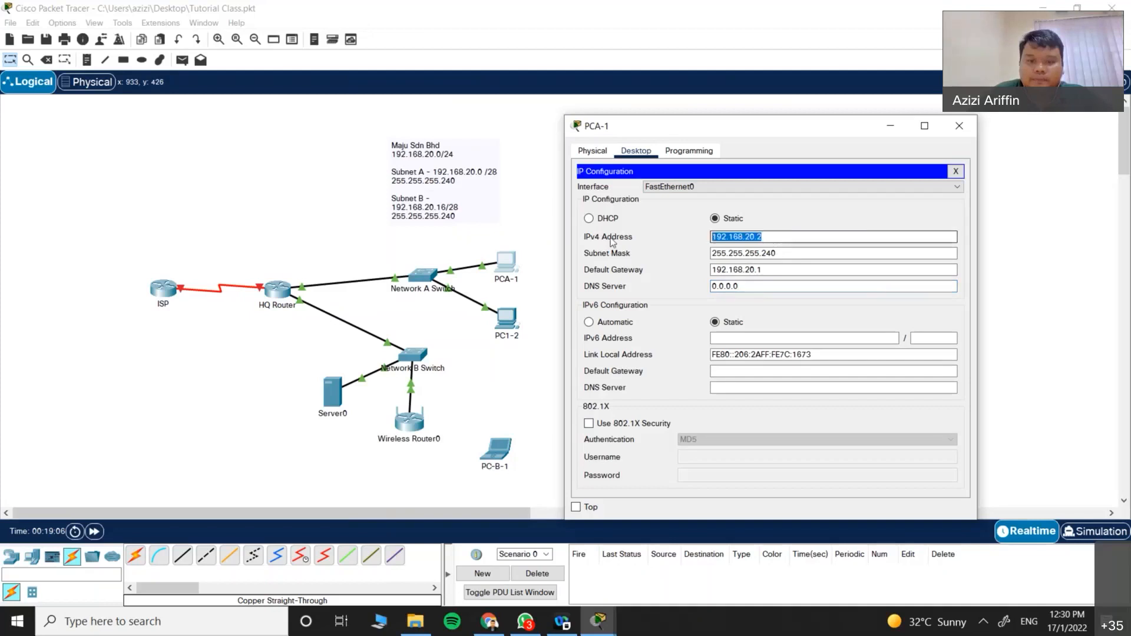
left_click(955, 171)
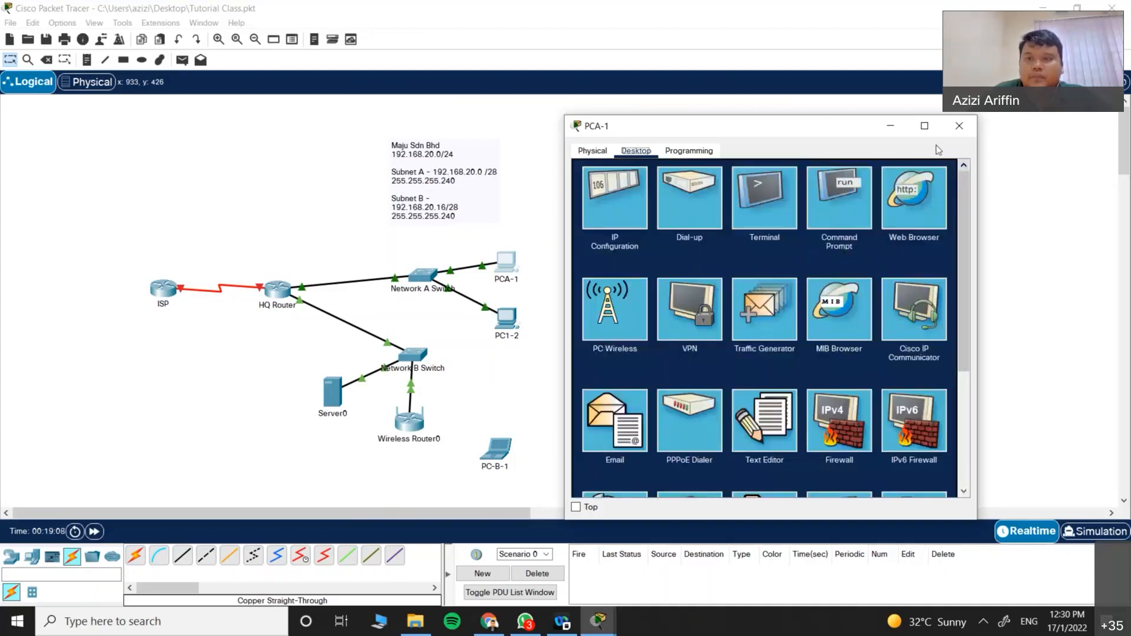
left_click(959, 125)
Step: Give PC1-2 IP 192.168.20.3, mask 255.255.255.240 and gateway 192.168.20.1
left_click(516, 315)
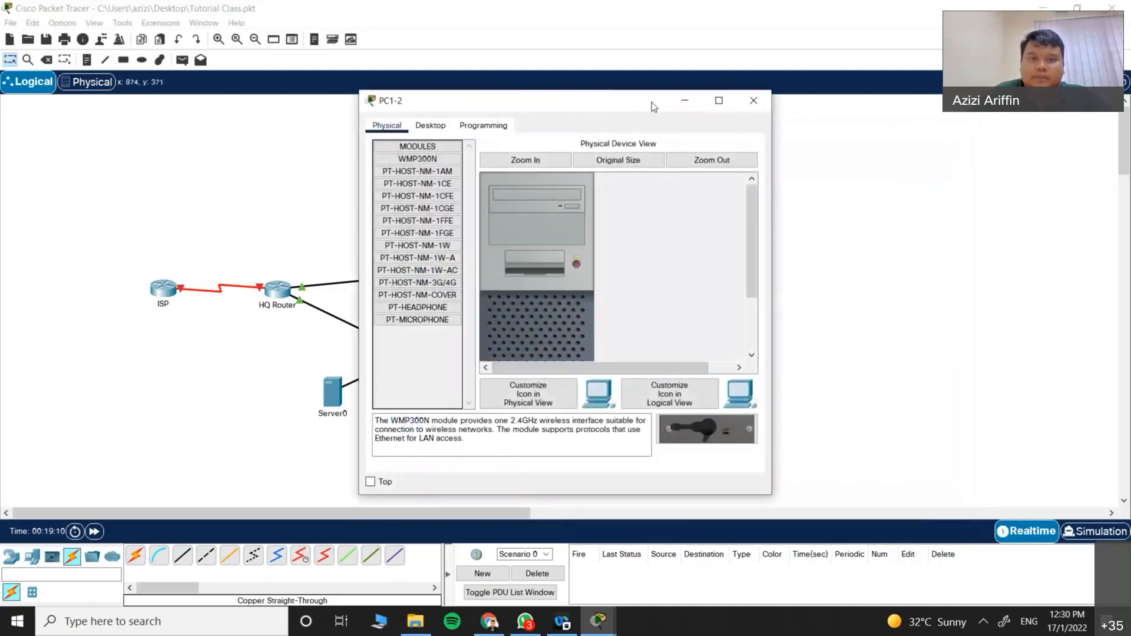
left_click_drag(652, 102, 797, 148)
left_click(586, 168)
left_click(568, 215)
left_click(695, 253)
type("192.168.20.23")
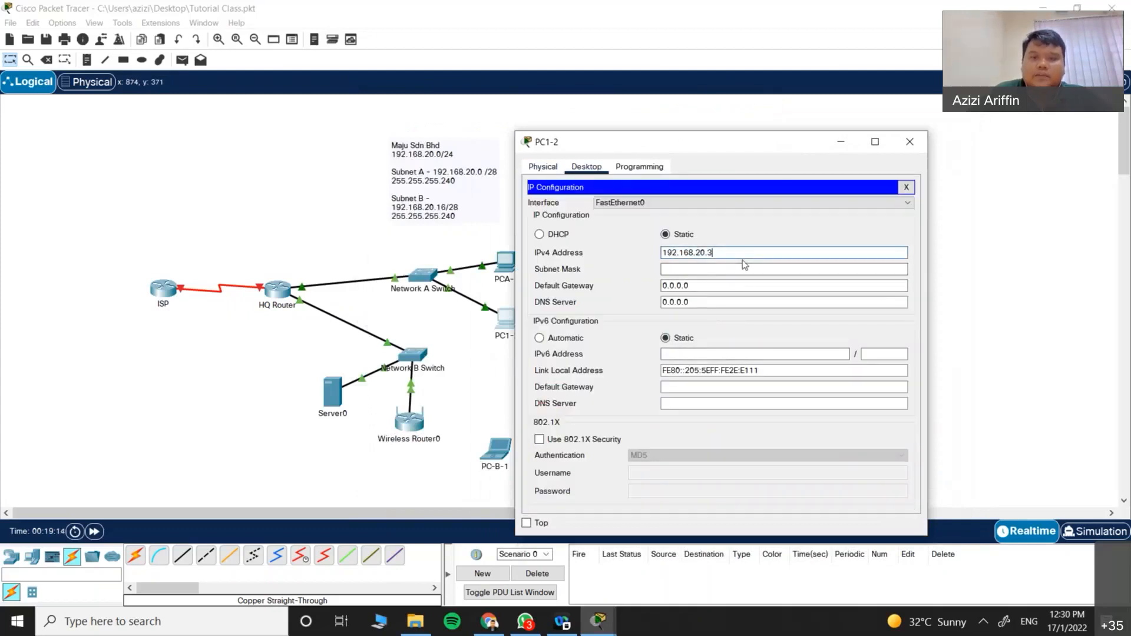
left_click(741, 270)
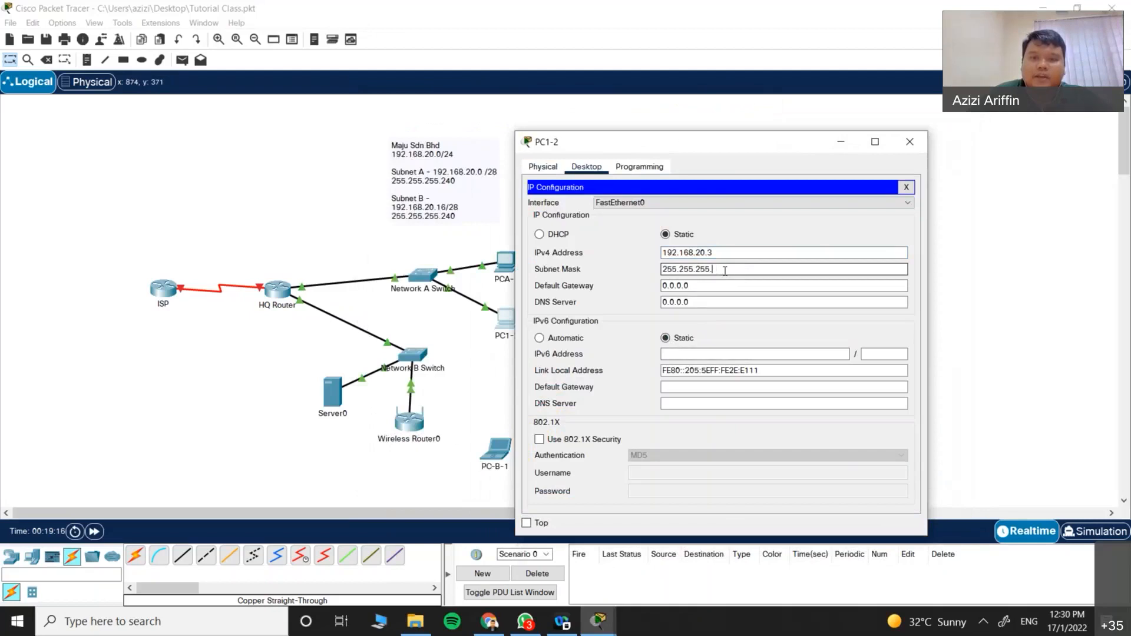
left_click_drag(700, 286, 586, 291)
key("ctrl+v")
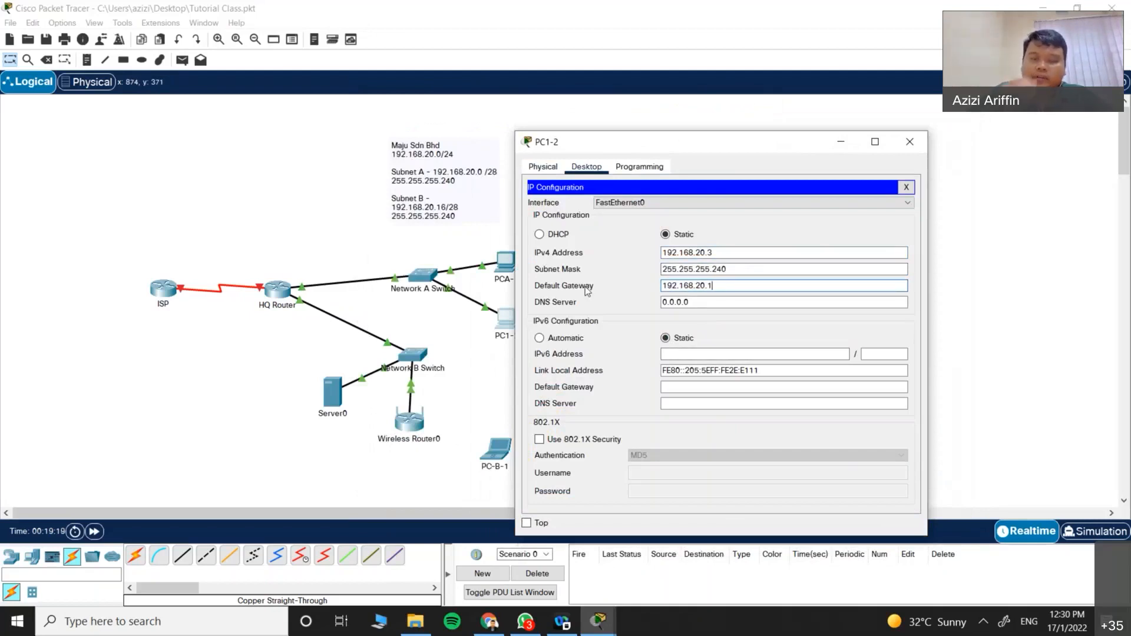
left_click(906, 187)
left_click(909, 141)
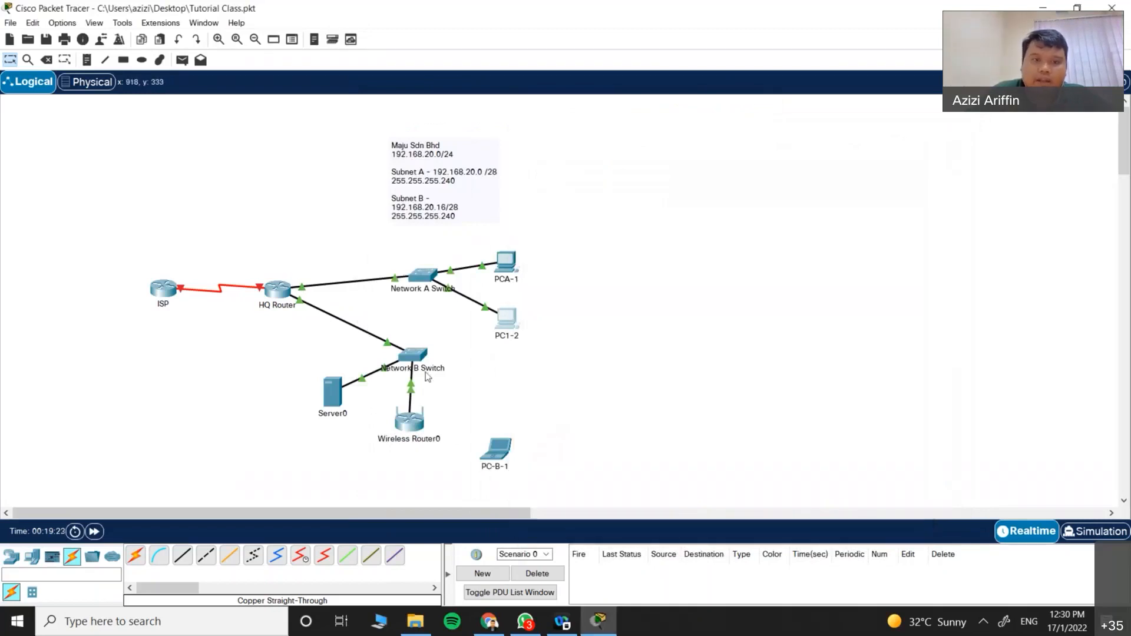
Step: From PCA-1's command prompt, ping 192.168.20.3 and 192.168.20.1 successfully, then close the window
left_click(506, 262)
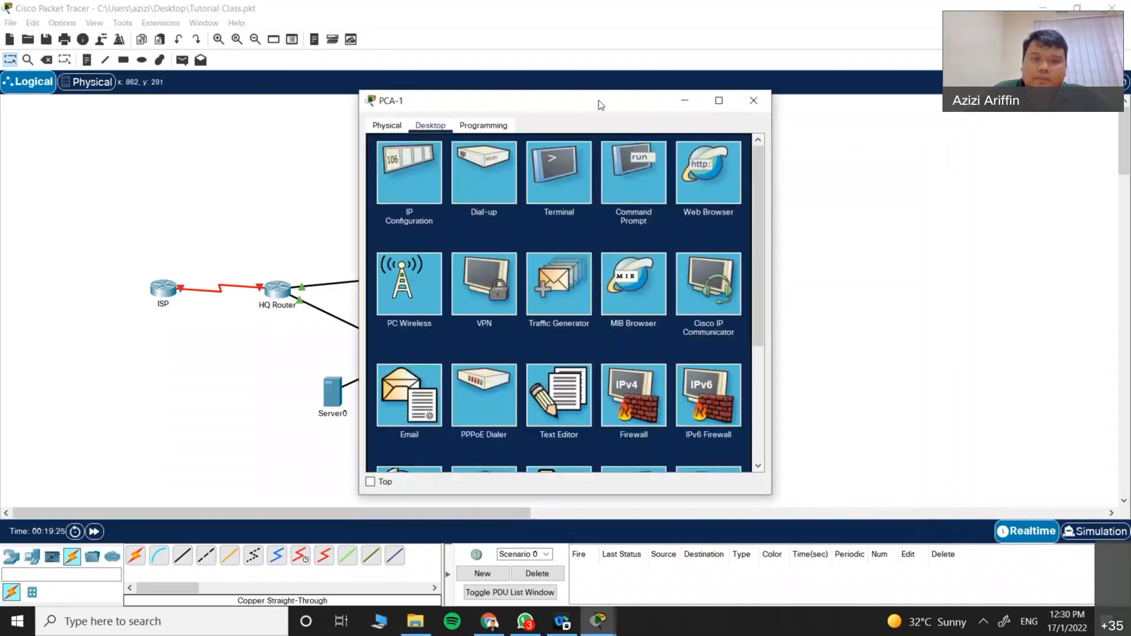
left_click_drag(599, 100, 829, 111)
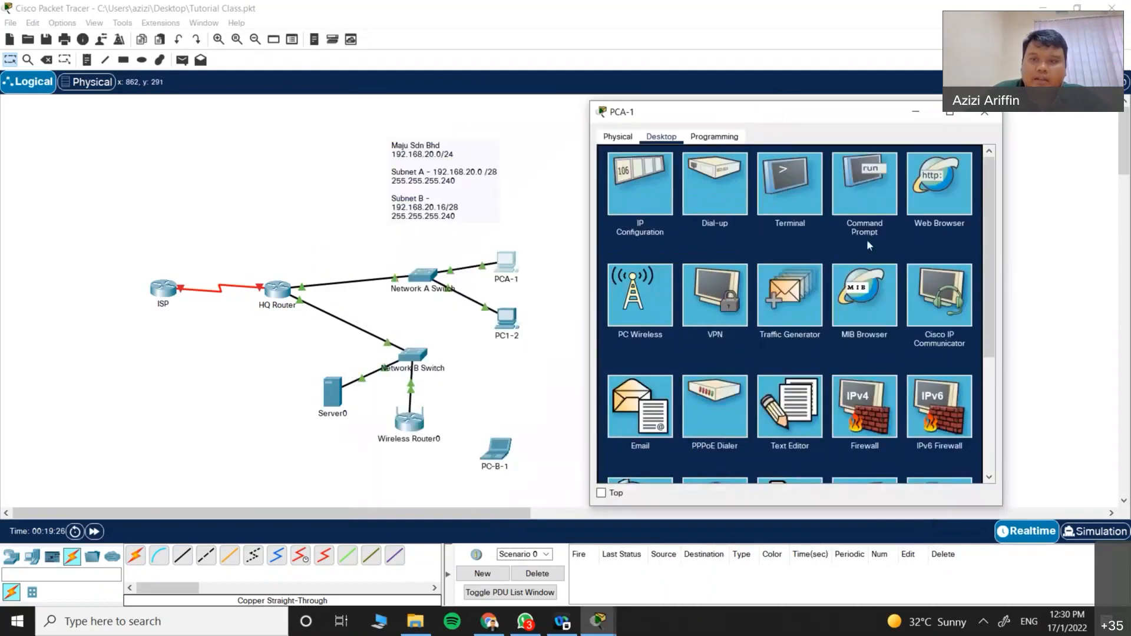
left_click(864, 189)
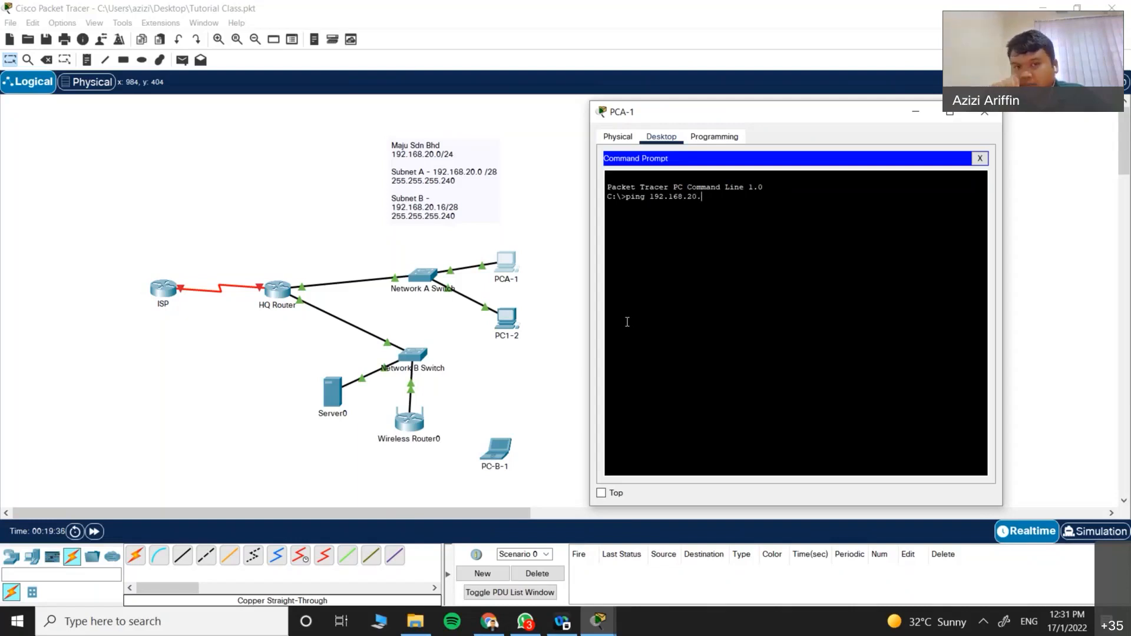
key("Return")
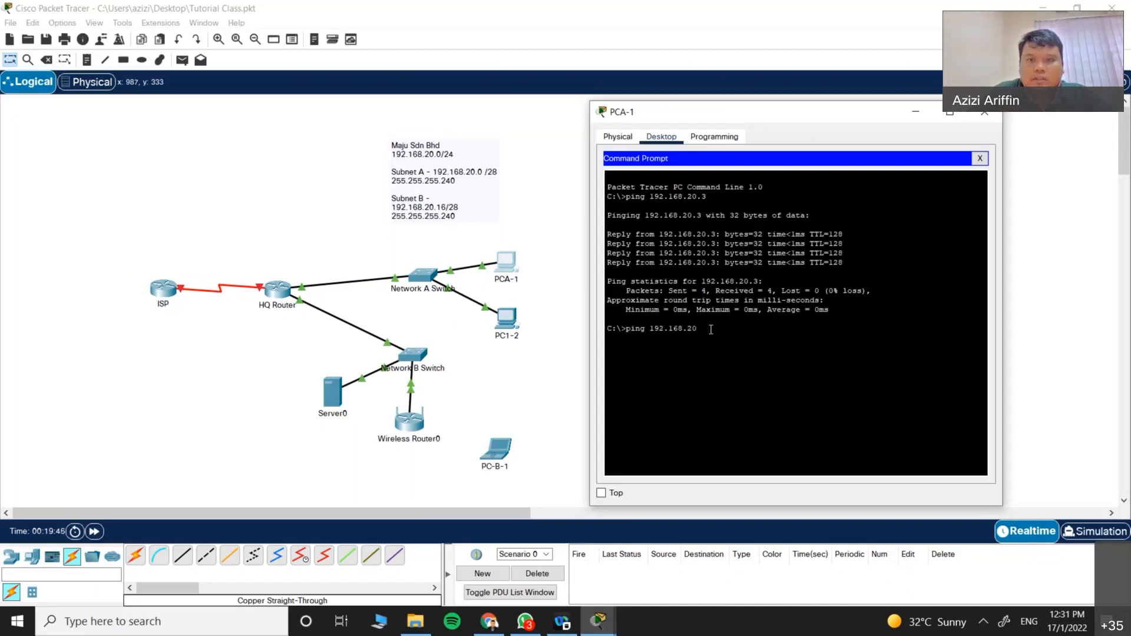
key("Return")
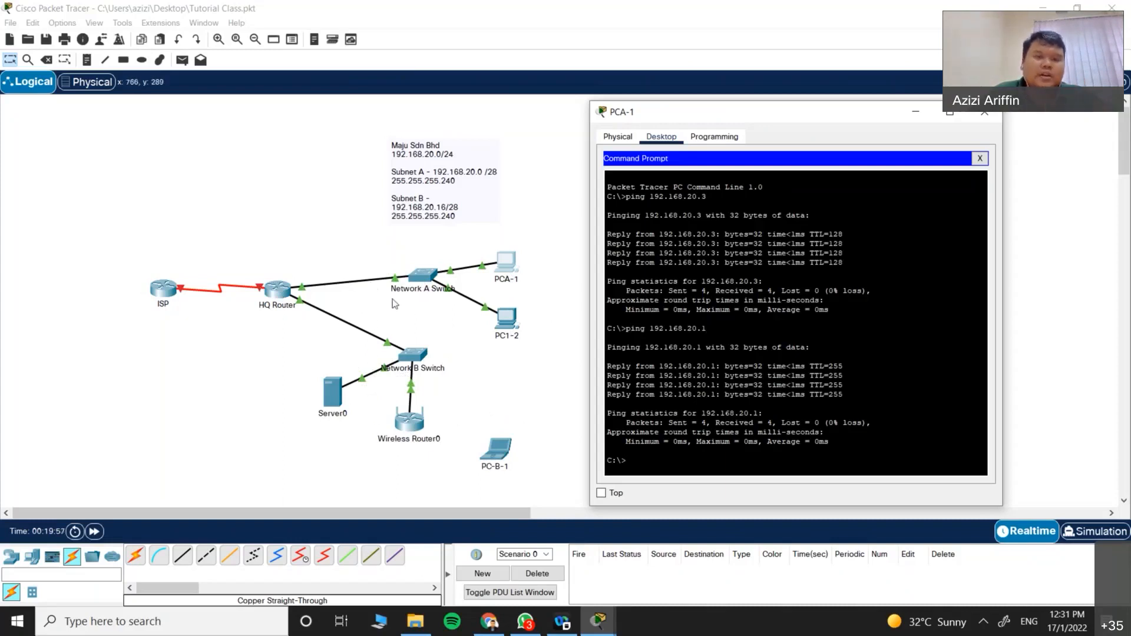
left_click(976, 115)
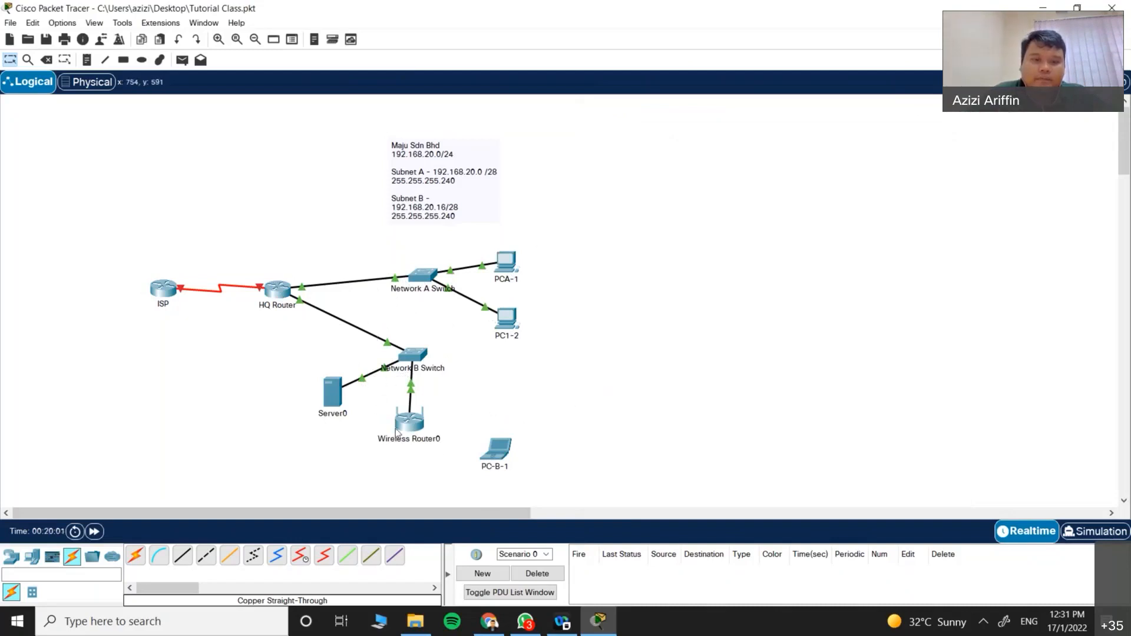
Step: Move Wireless Router0 and PC-B-1 further right on the canvas
left_click_drag(426, 422, 424, 427)
left_click_drag(495, 449, 534, 412)
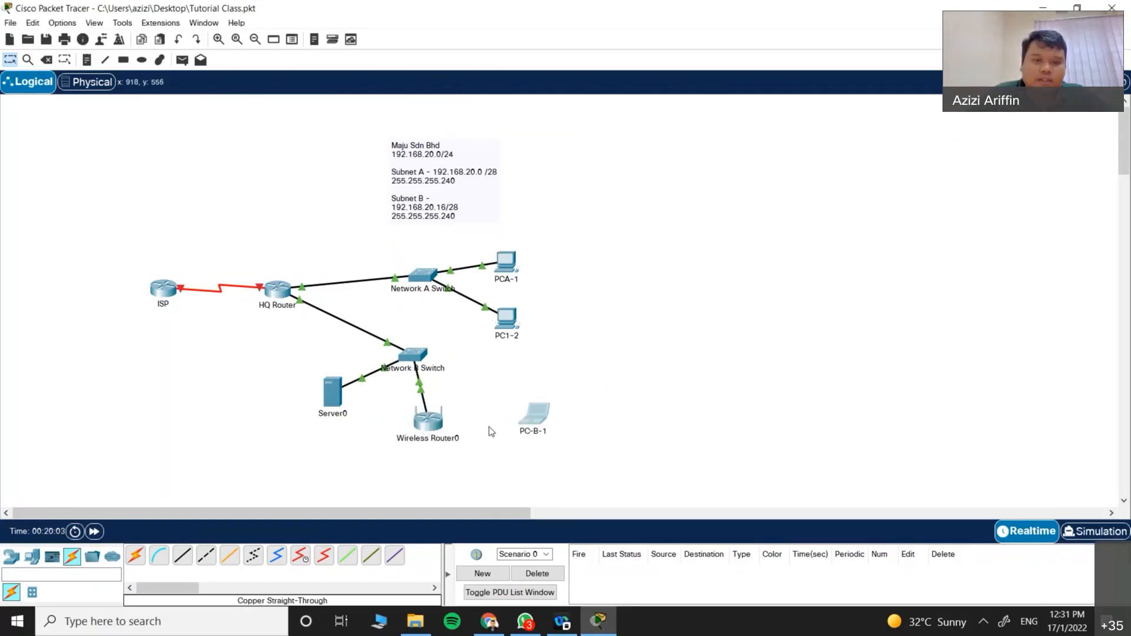
left_click_drag(428, 419, 453, 419)
left_click_drag(541, 419, 545, 426)
Step: Set Wireless Router0's internet connection type to Static IP
left_click(453, 419)
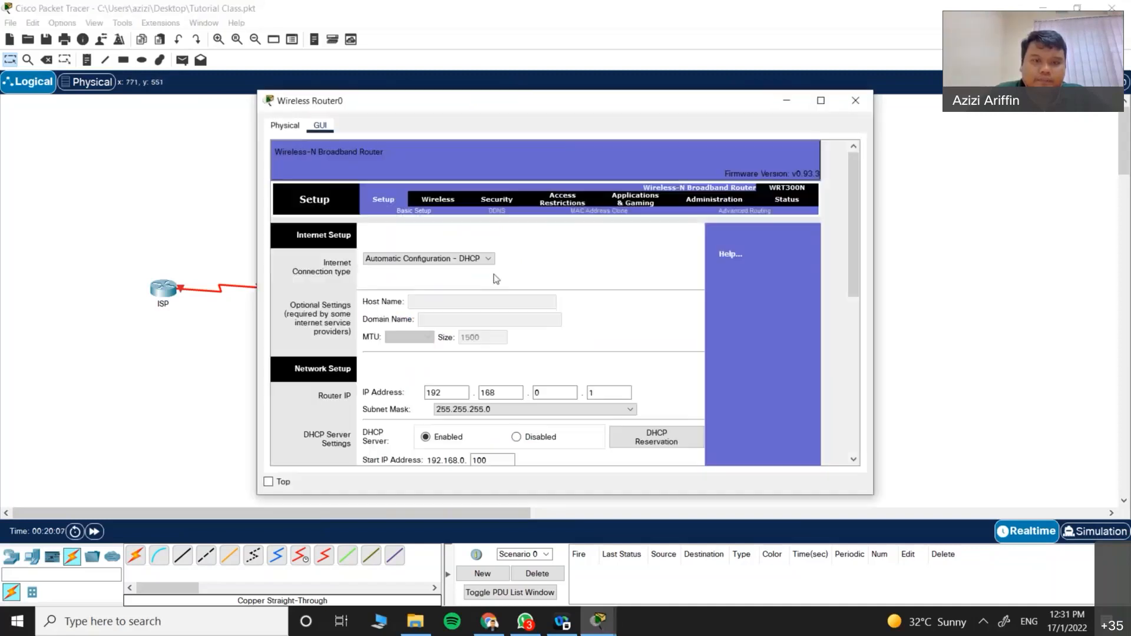
left_click(475, 259)
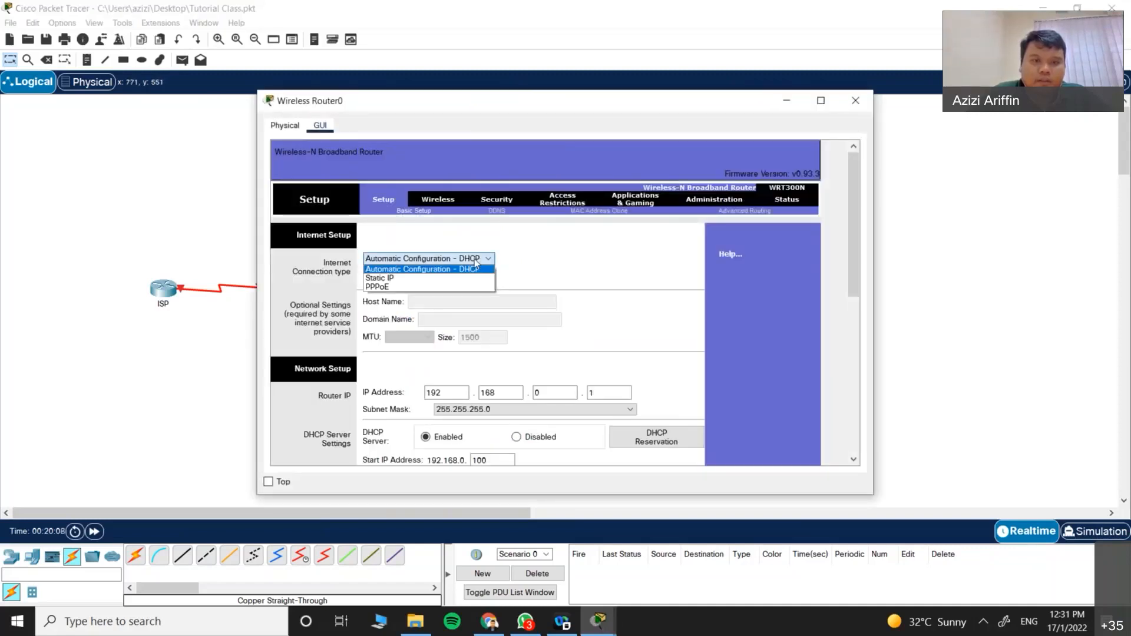
left_click(448, 278)
scroll(629, 354, "down", 3)
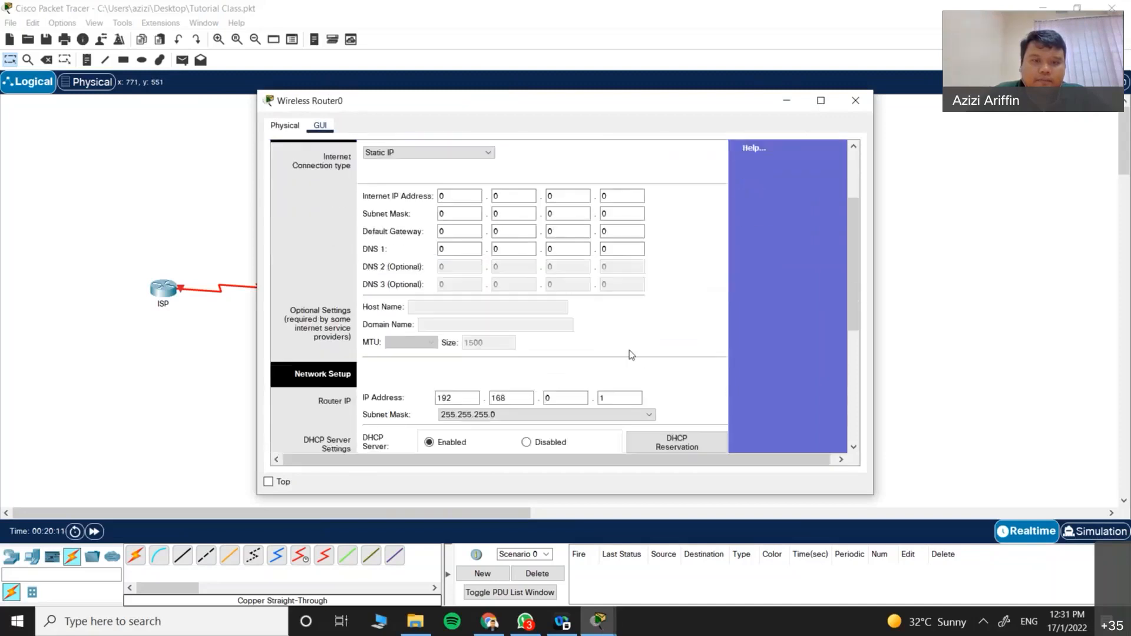
scroll(629, 349, "down", 3)
scroll(553, 253, "up", 6)
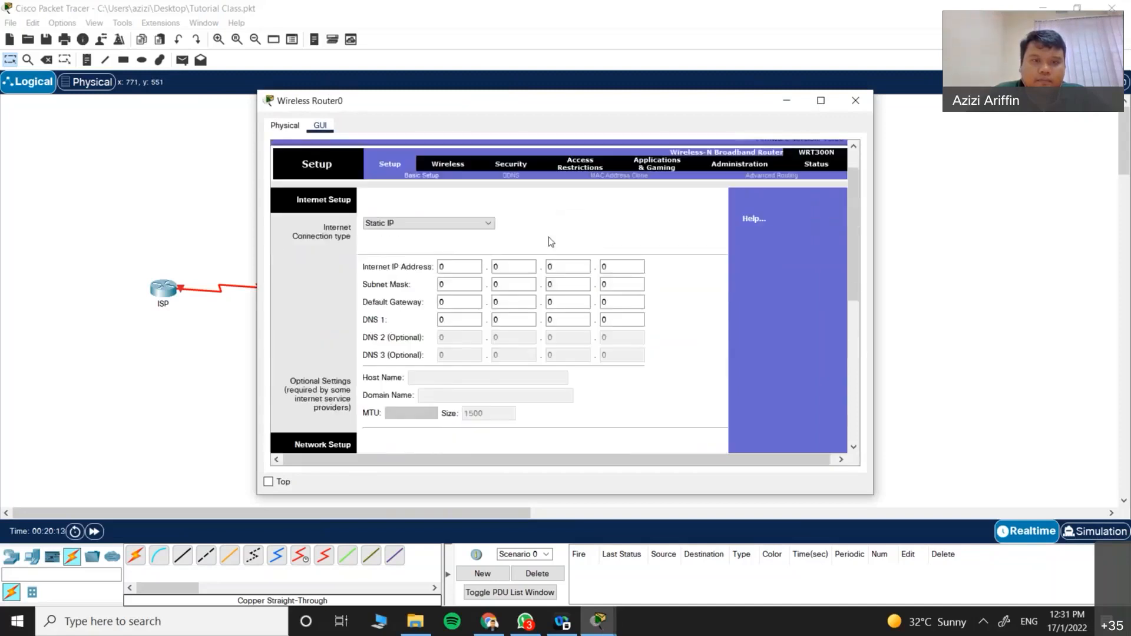
scroll(550, 242, "up", 1)
left_click(451, 260)
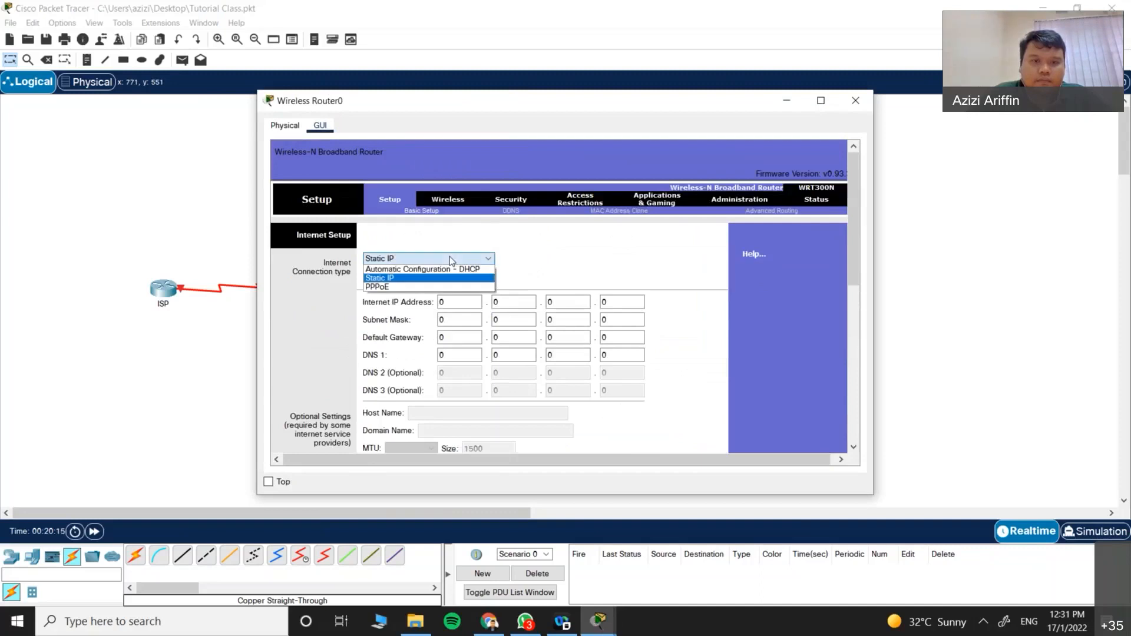
left_click(450, 258)
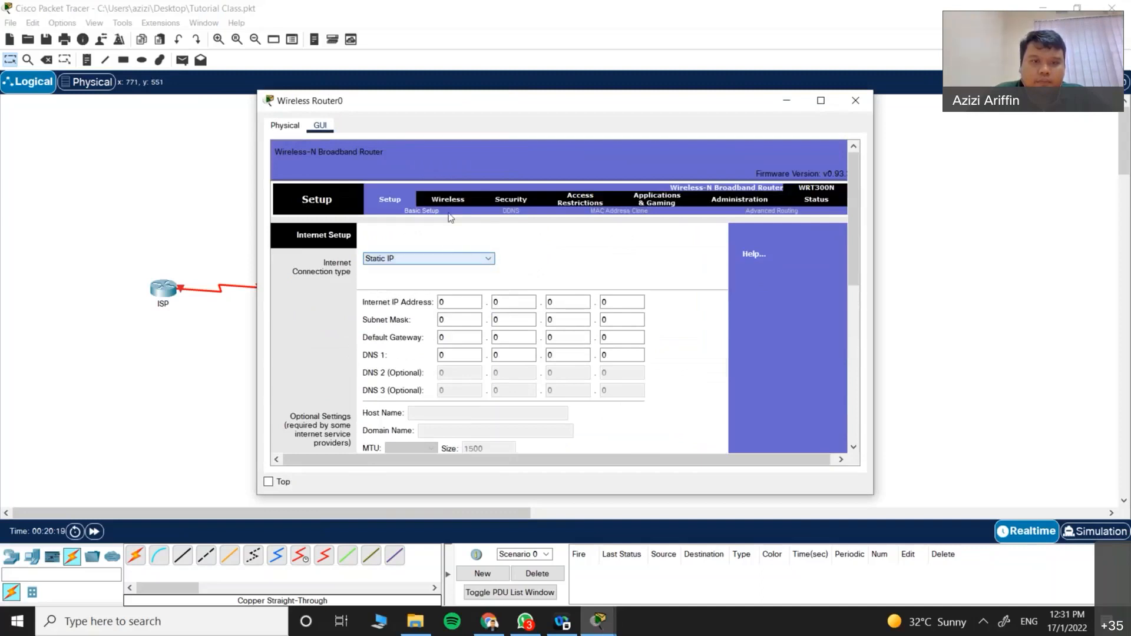
Step: Review the router's wireless and security pages, return to basic setup, and close the window
left_click(449, 200)
left_click(504, 197)
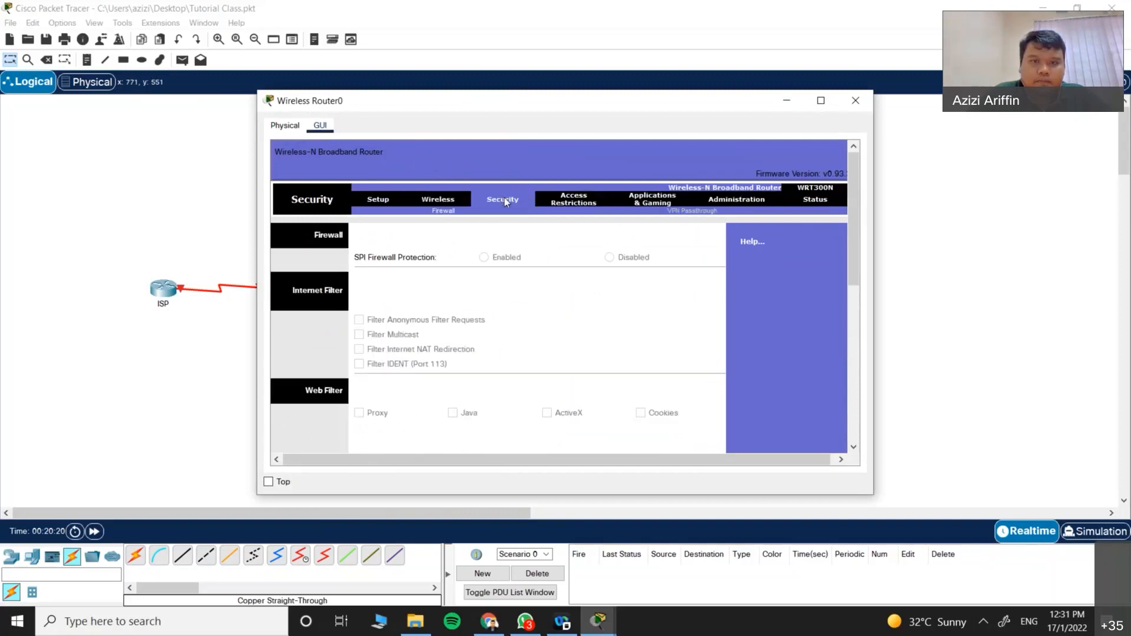
left_click(444, 200)
left_click(382, 201)
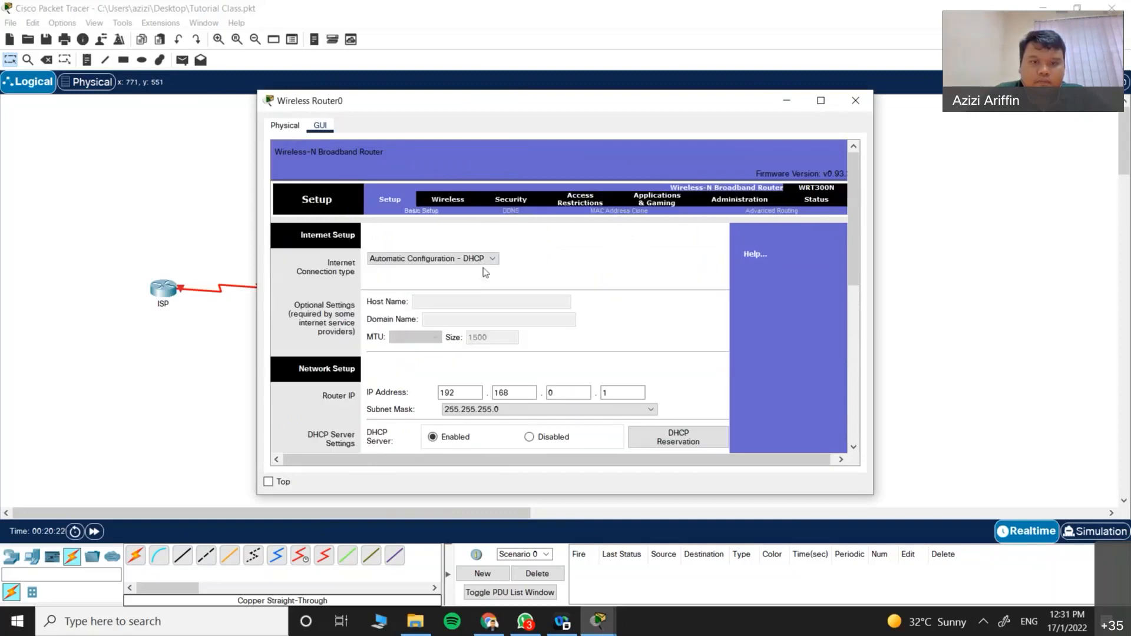
scroll(483, 277, "down", 5)
scroll(484, 301, "down", 2)
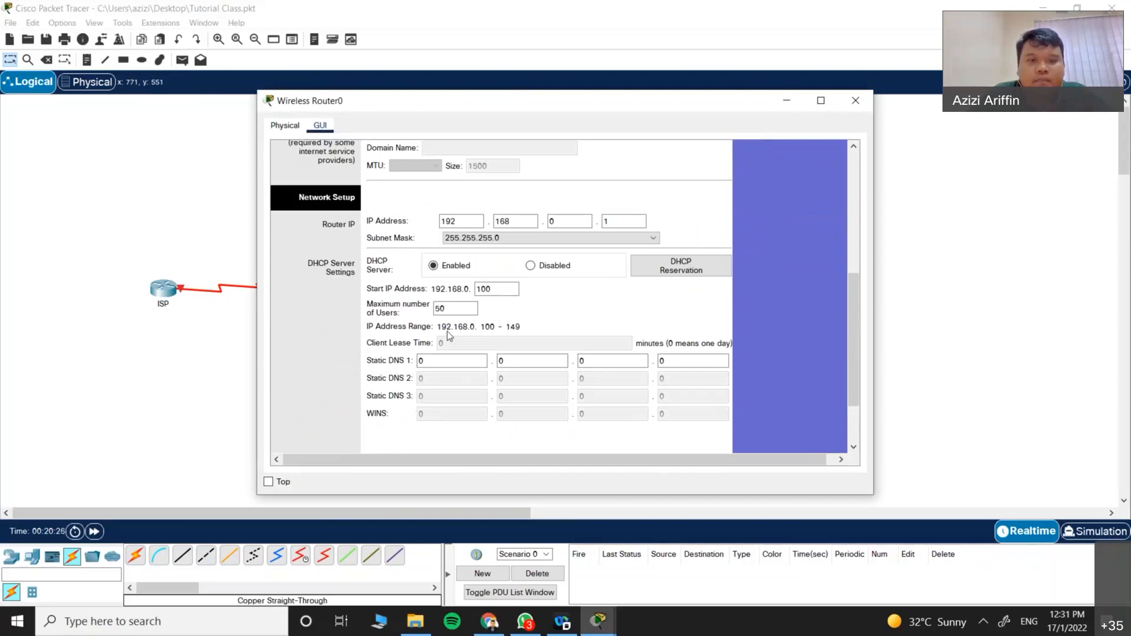
scroll(446, 330, "up", 3)
scroll(423, 331, "up", 2)
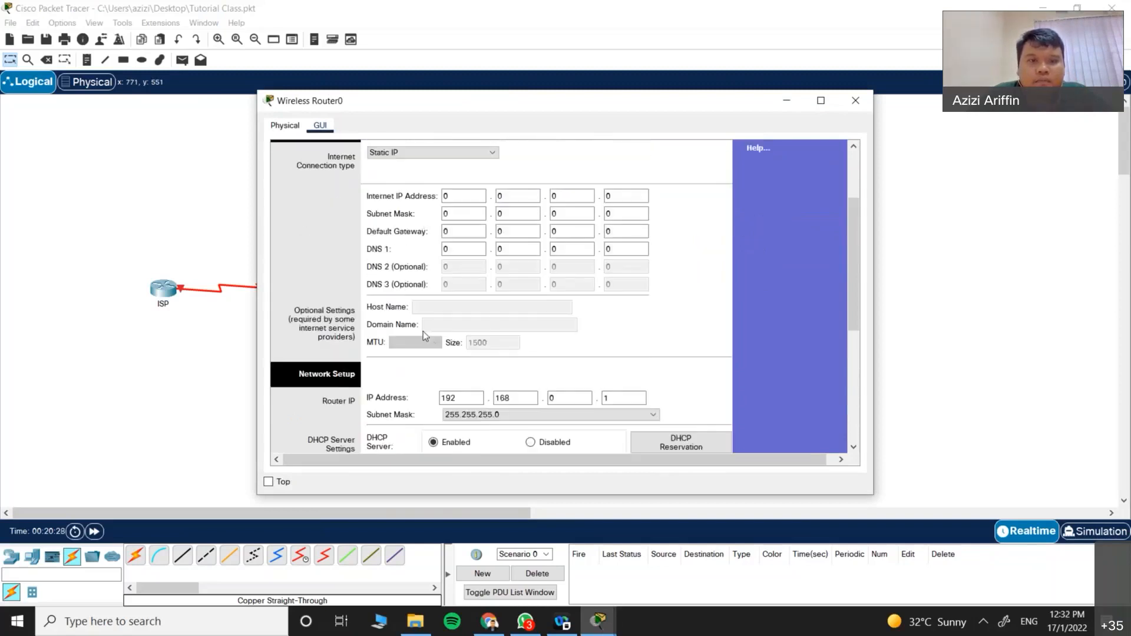
scroll(422, 331, "up", 3)
left_click(855, 100)
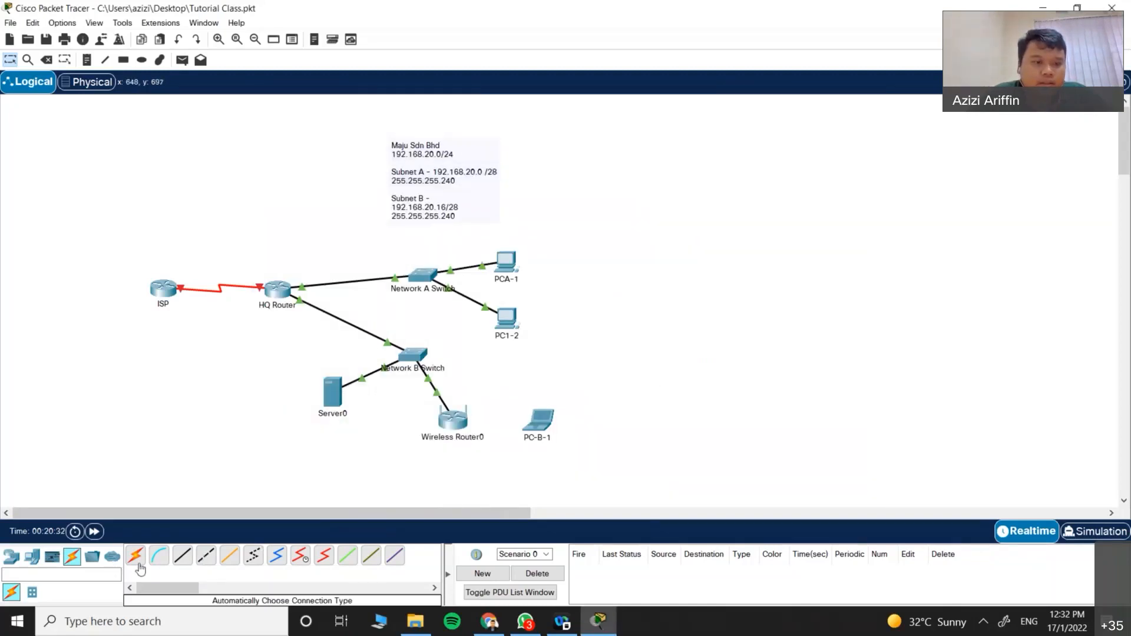
Step: Place a LAP-PT lightweight access point, check its power adapter module, and close it
left_click(11, 556)
left_click(71, 593)
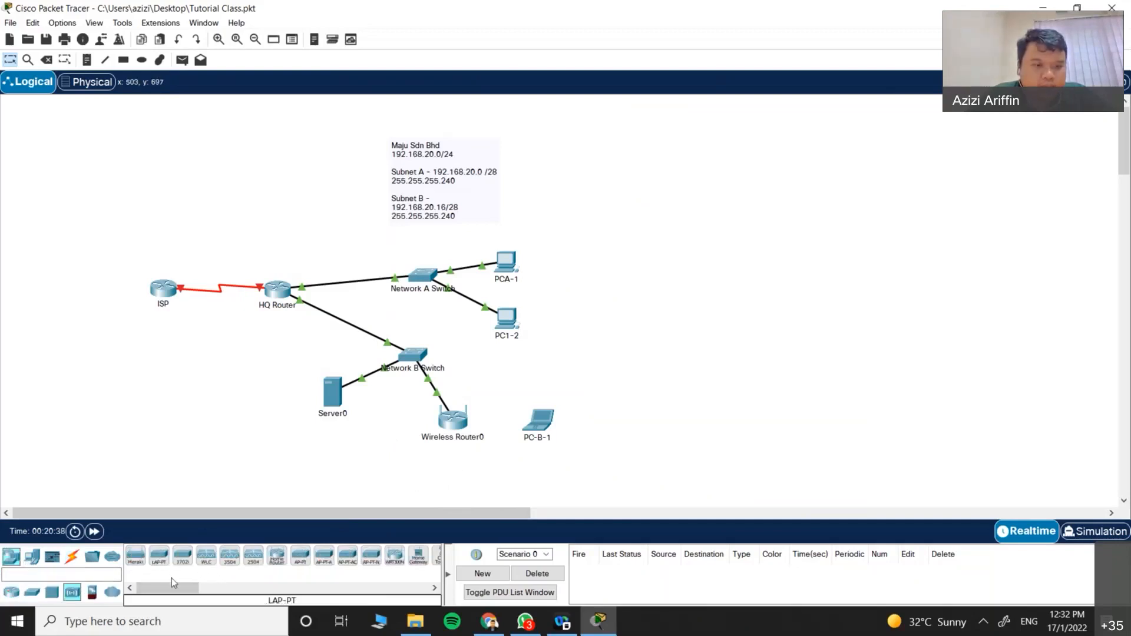
left_click(164, 564)
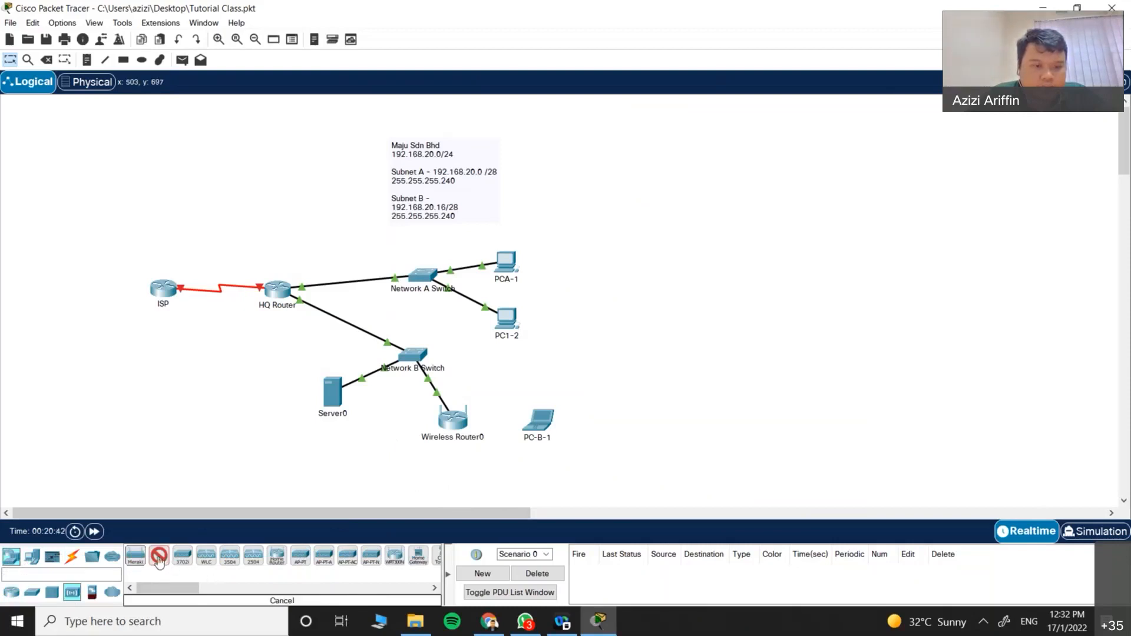
left_click(709, 404)
left_click(710, 405)
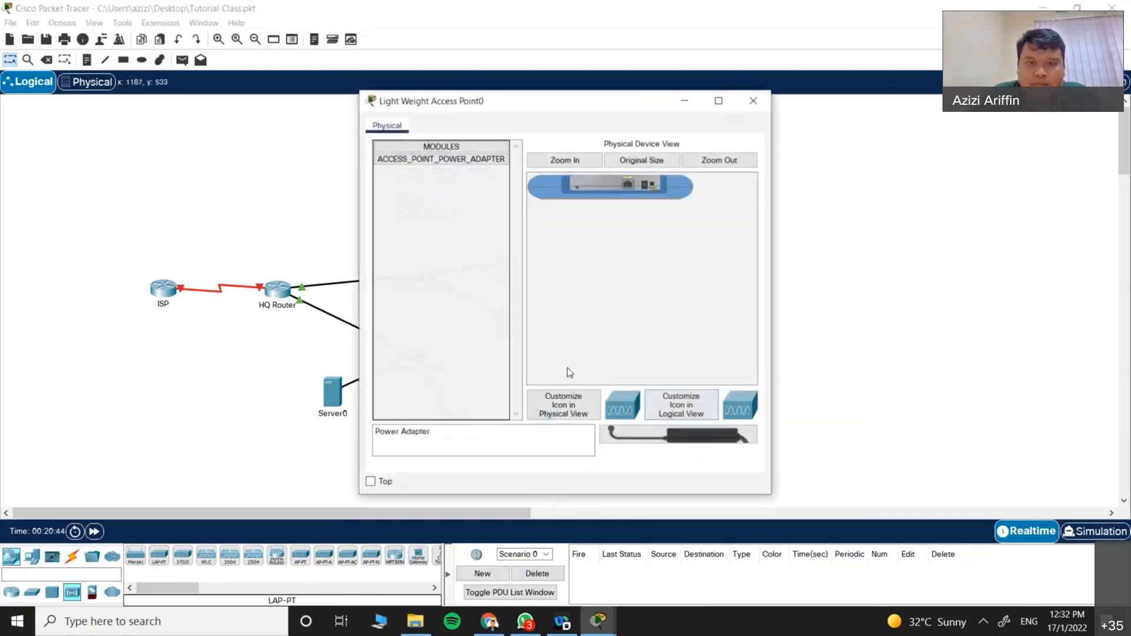
left_click(465, 147)
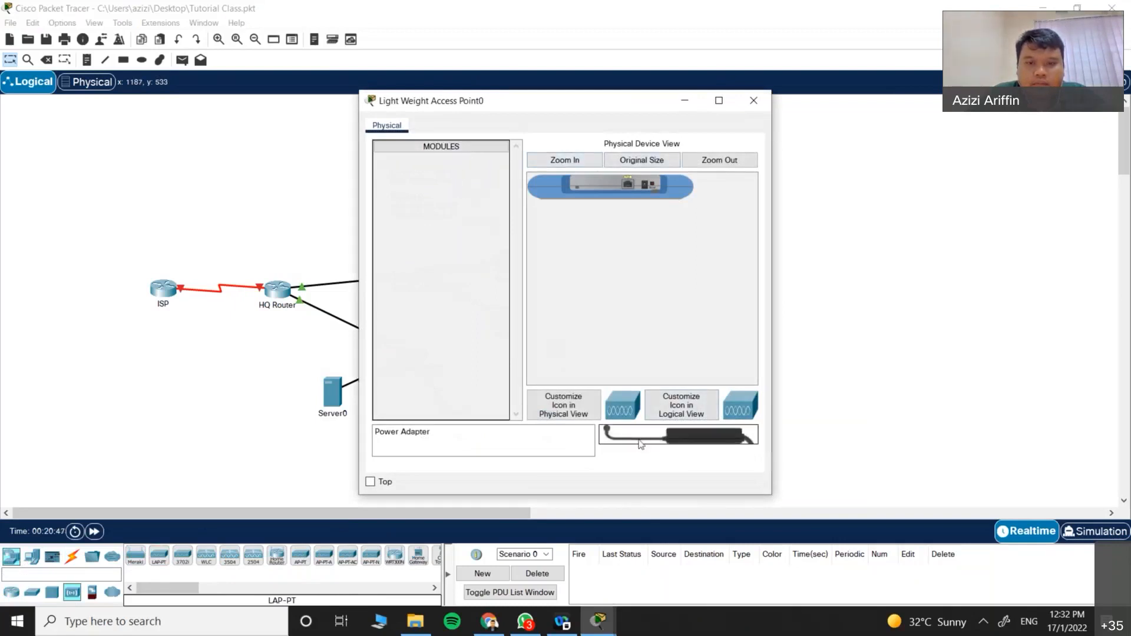
left_click(441, 147)
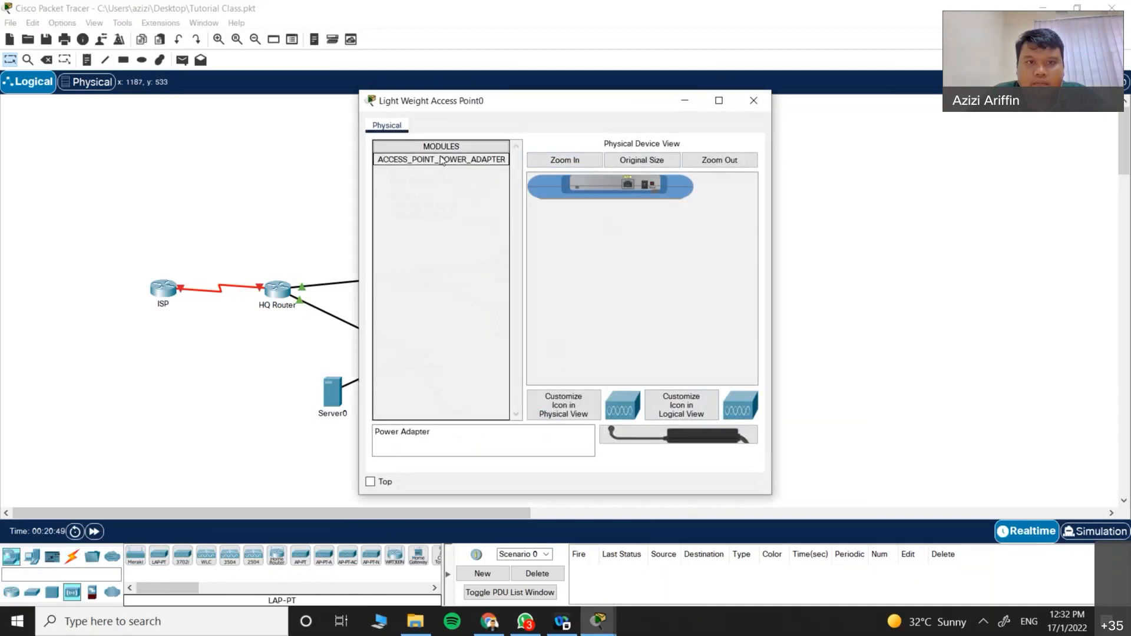
left_click(752, 103)
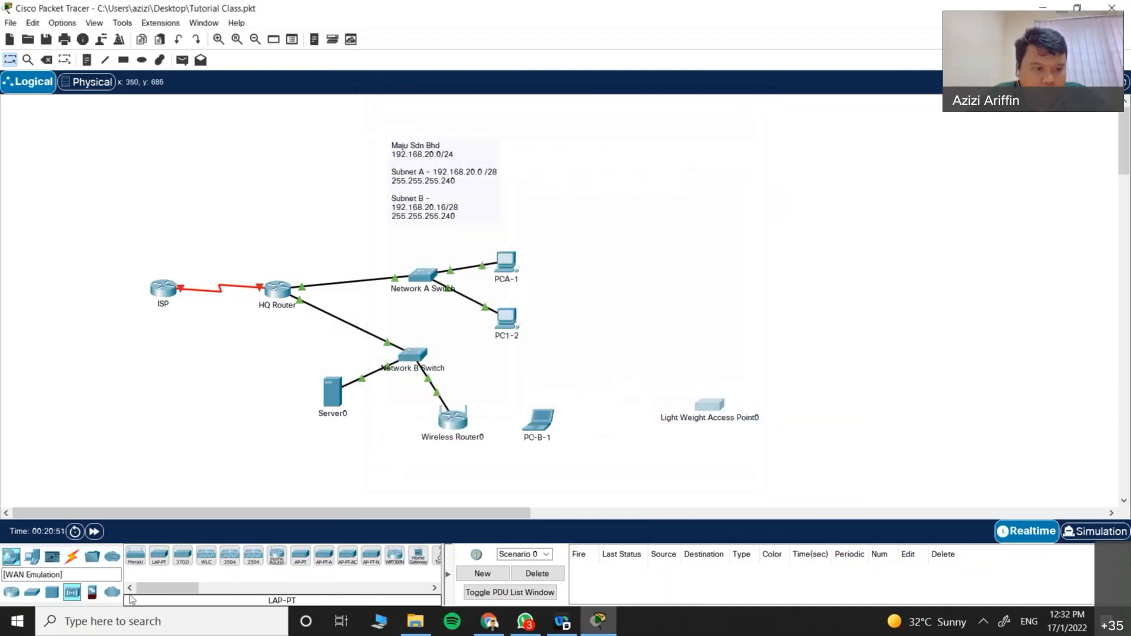
Step: Place an AccessPoint-PT as Access Point0 and review its PT-REPEATER module descriptions
left_click_drag(180, 590, 188, 591)
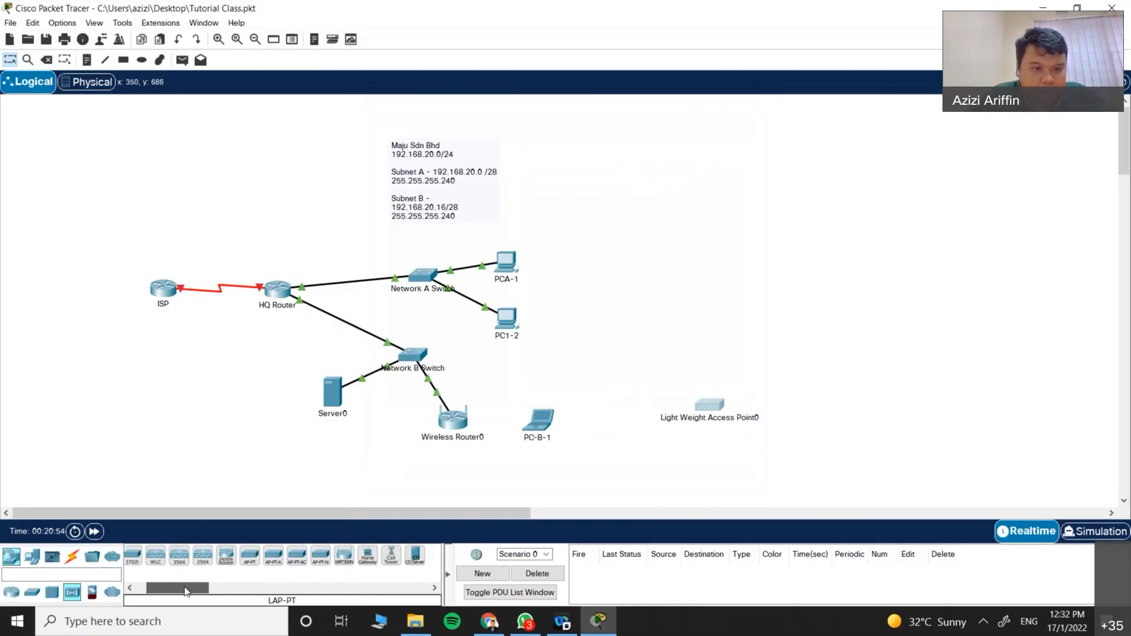
left_click(249, 560)
left_click(633, 298)
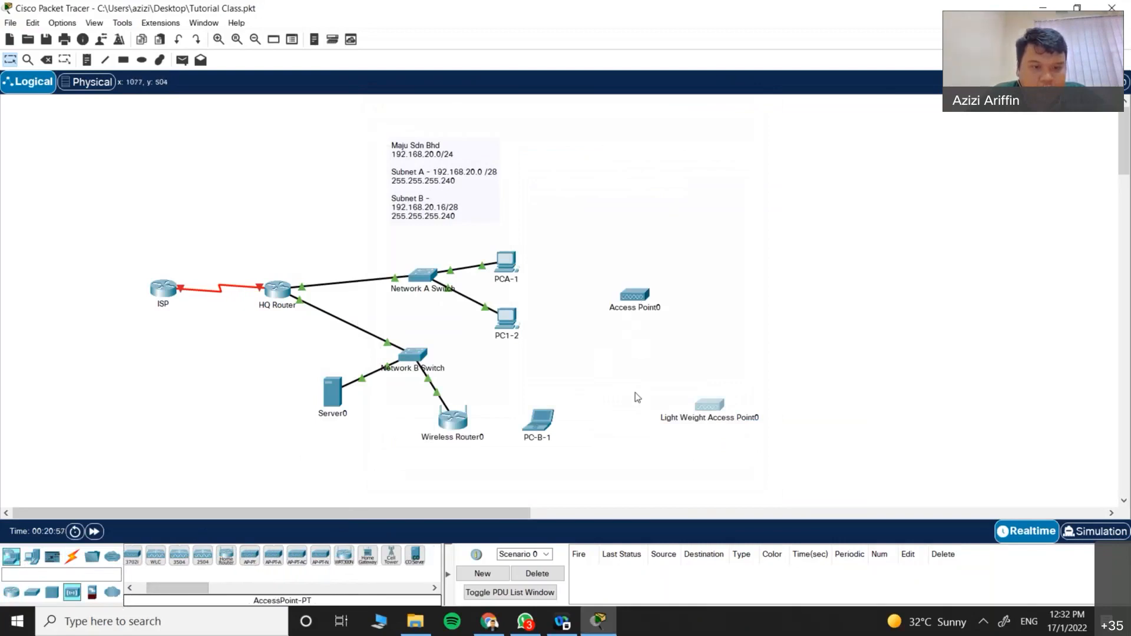
left_click(635, 299)
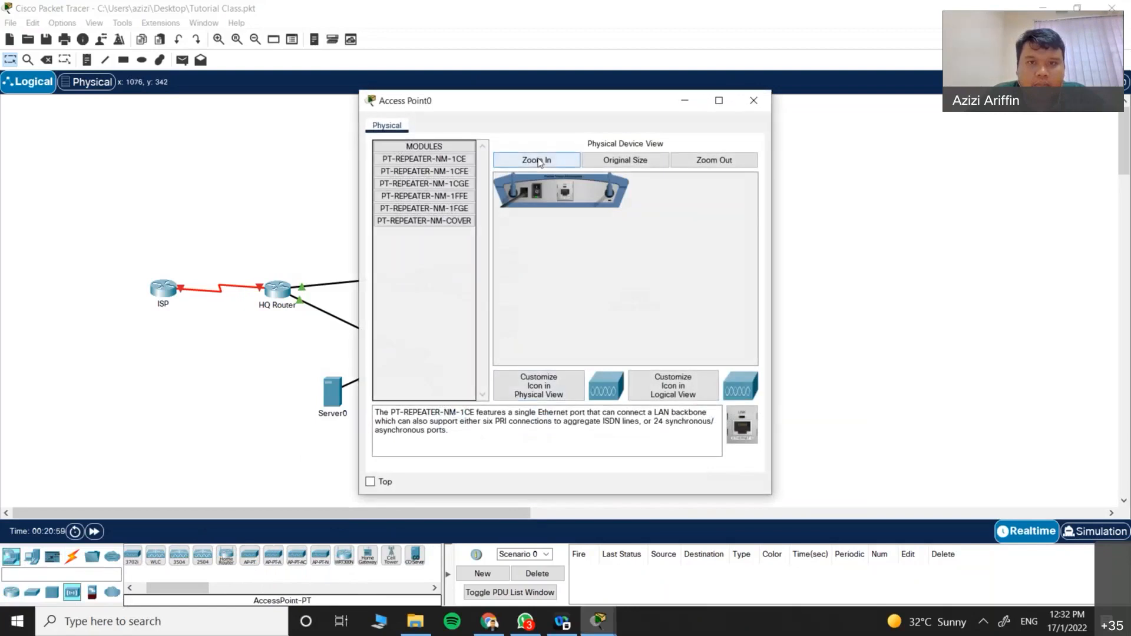
left_click(441, 172)
left_click(441, 197)
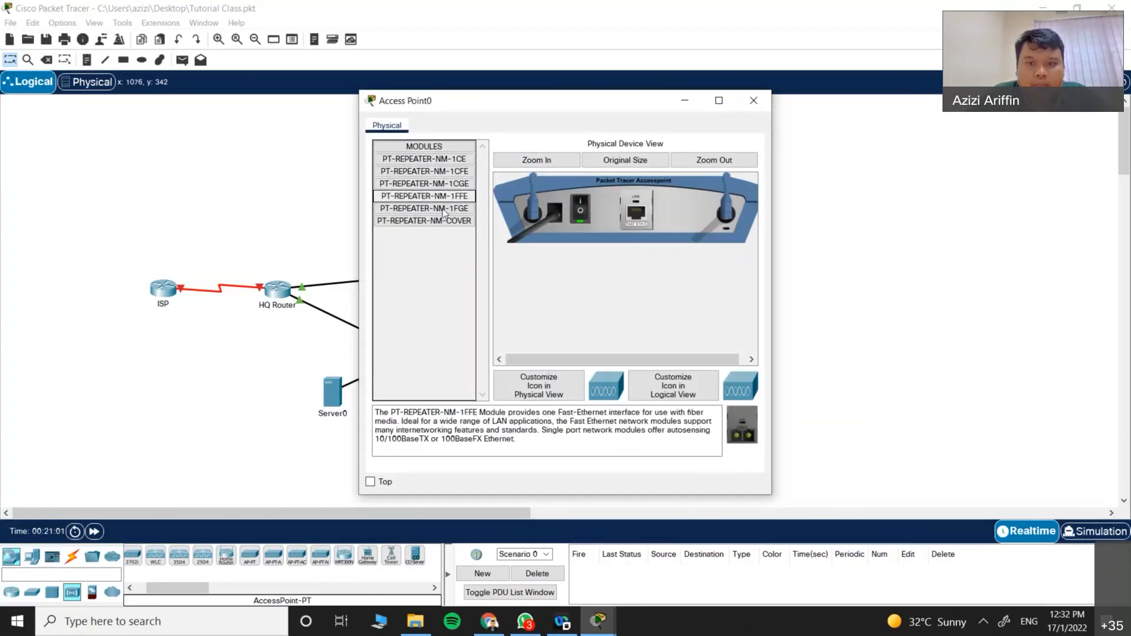
left_click(440, 209)
left_click(439, 224)
left_click(435, 172)
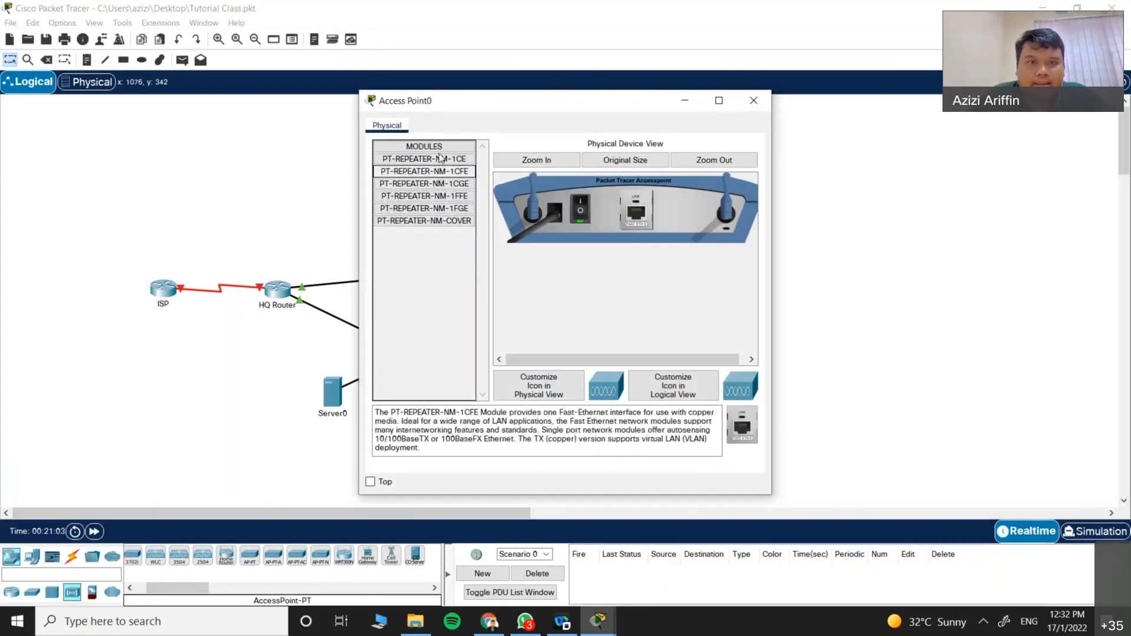
left_click(430, 158)
left_click(439, 171)
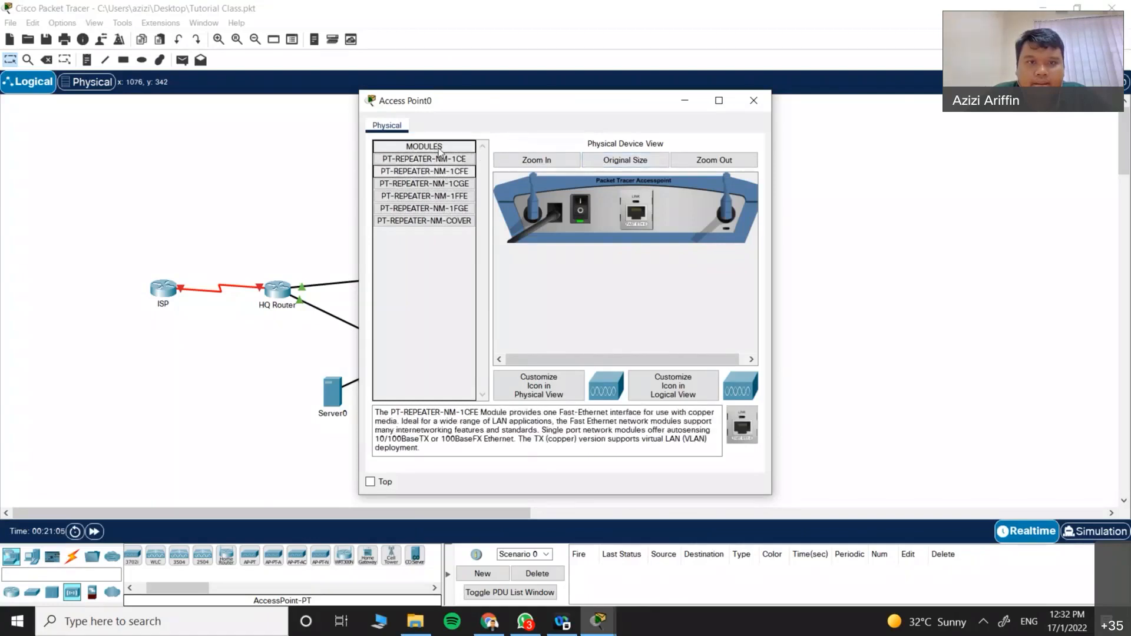
left_click(438, 196)
left_click(438, 208)
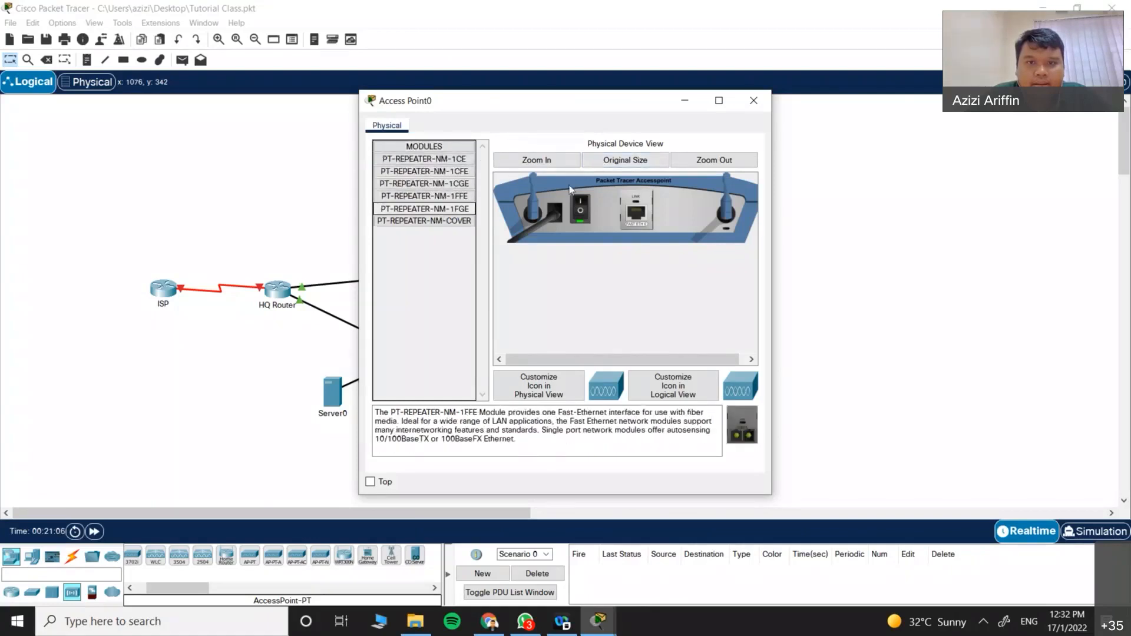
left_click(753, 100)
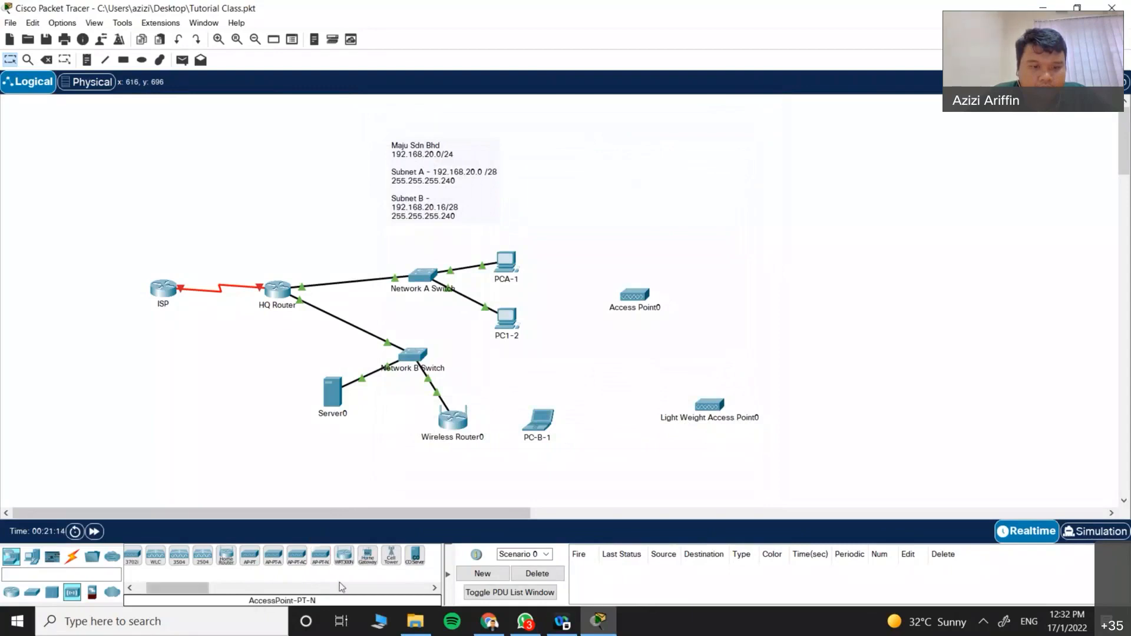
Step: Place Access Point1 above Access Point0, browse its repeater modules, and close its window
left_click(319, 564)
left_click(616, 197)
left_click(616, 197)
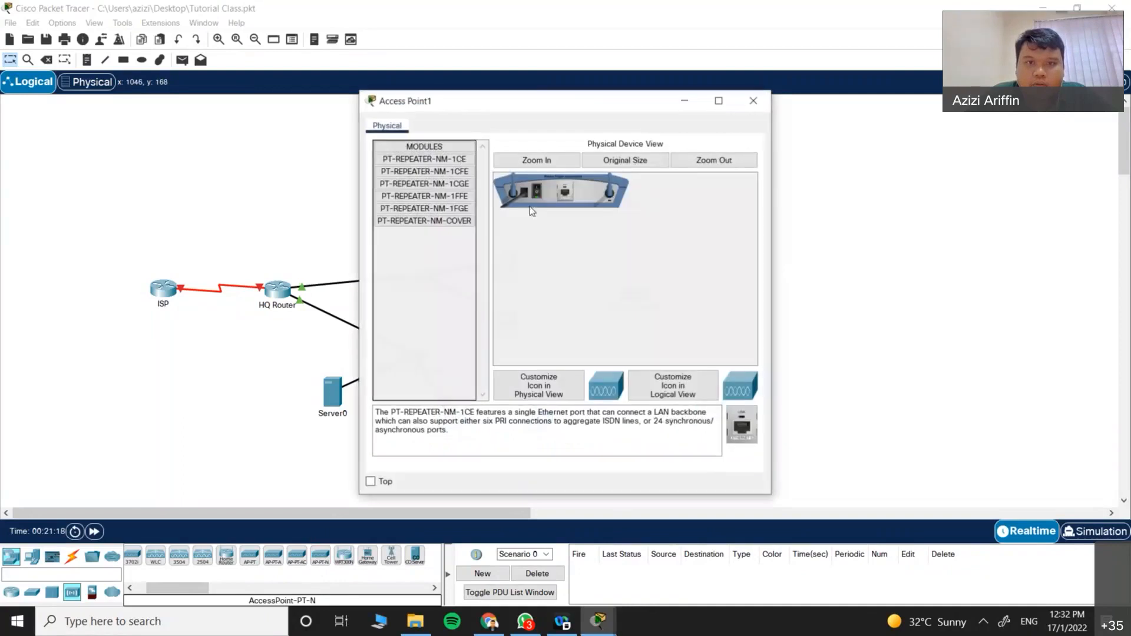
left_click(445, 220)
left_click(437, 195)
left_click(427, 172)
left_click(421, 159)
left_click(426, 172)
left_click(451, 209)
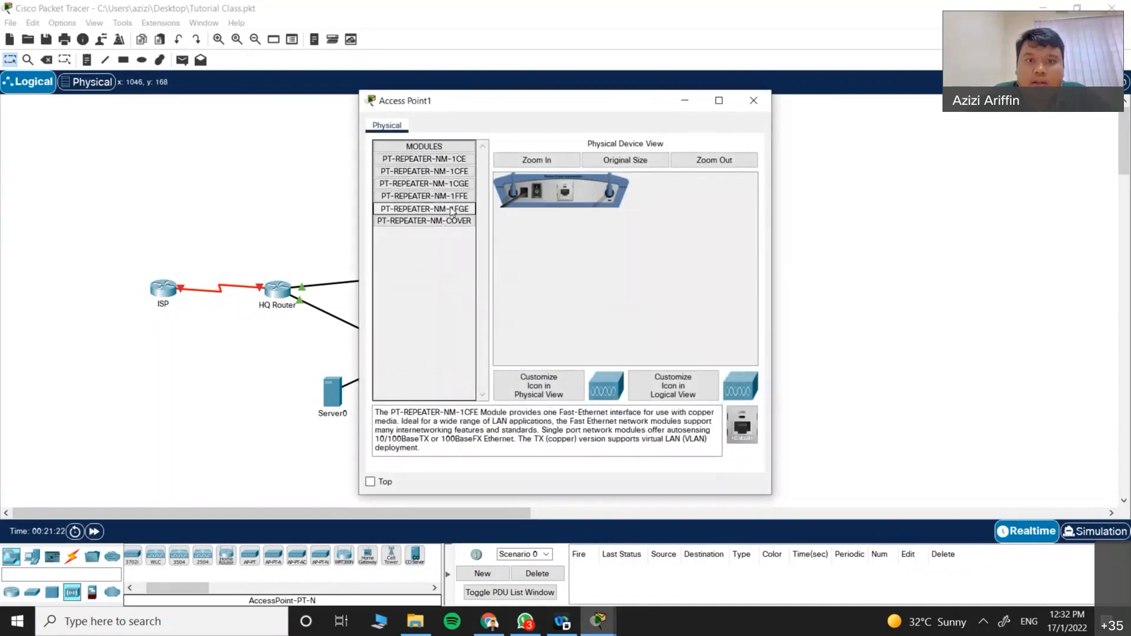
left_click(753, 101)
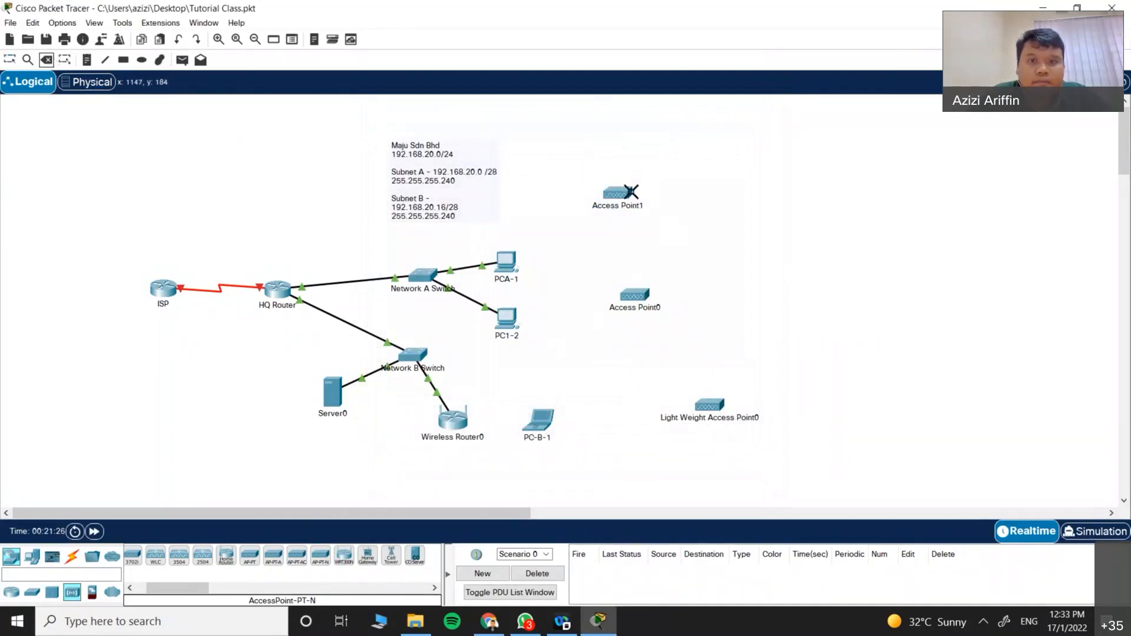
Step: Delete Access Point1 and Access Point0 from the topology
left_click(624, 192)
key("Return")
left_click(635, 295)
key("Return")
Step: Place two WRT300N wireless routers, then delete Wireless Router2 and Wireless Router1 again
left_click_drag(339, 562, 665, 243)
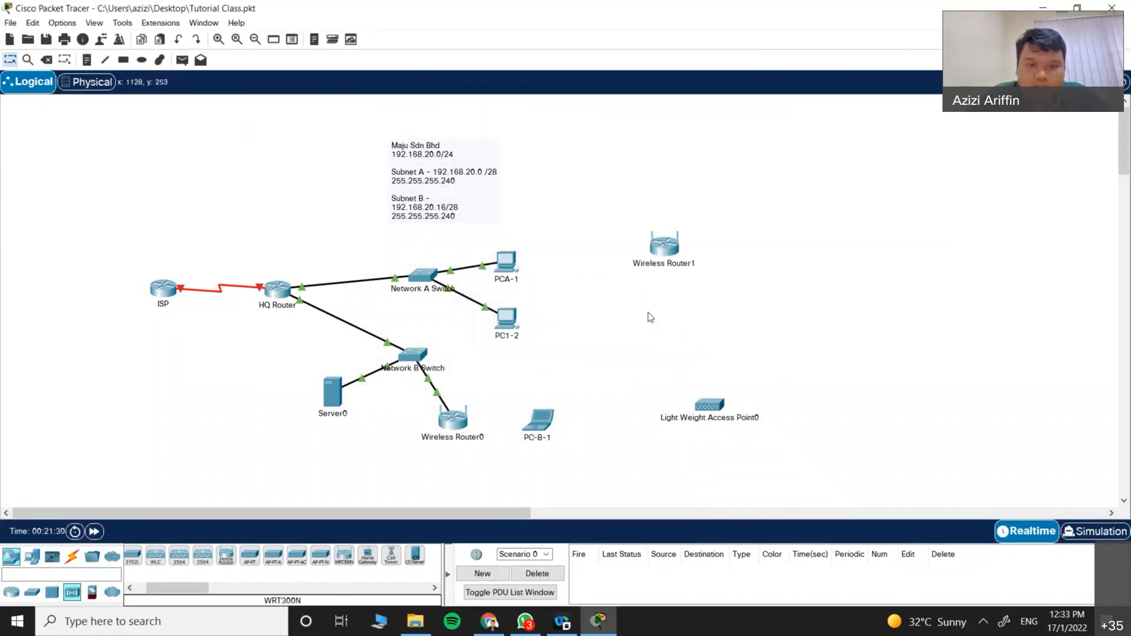
left_click(341, 562)
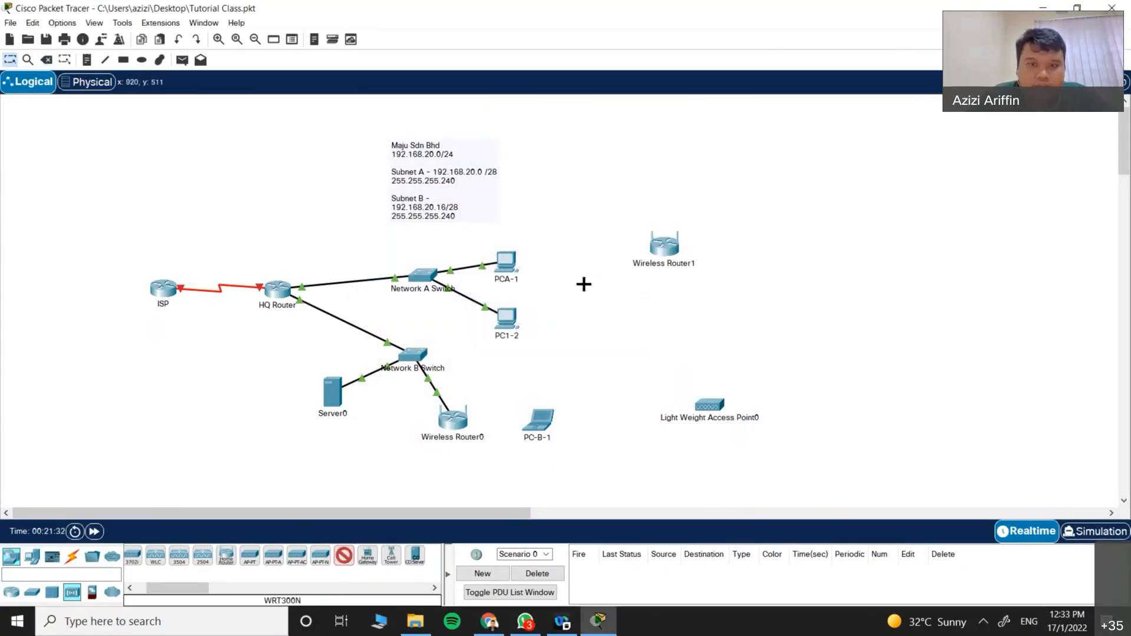
left_click(592, 167)
left_click(46, 60)
left_click(591, 167)
left_click(568, 328)
left_click(656, 255)
left_click(583, 327)
Step: Place new WRT300N routers Wireless Router1 and Wireless Router3 side by side
left_click(227, 557)
left_click(646, 285)
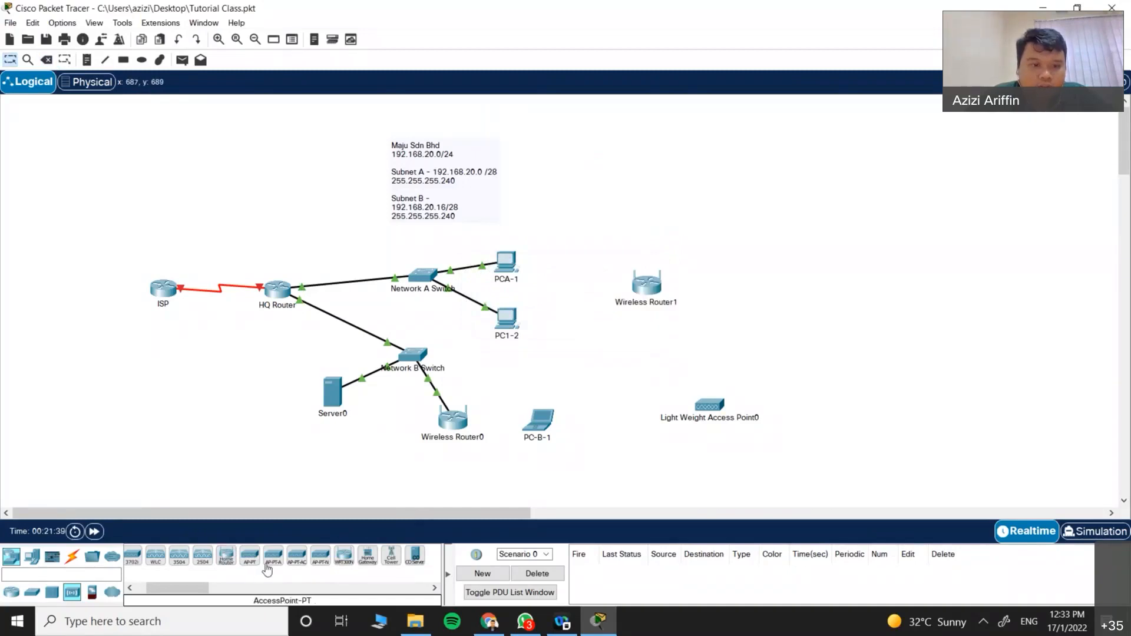
left_click(344, 554)
left_click(703, 276)
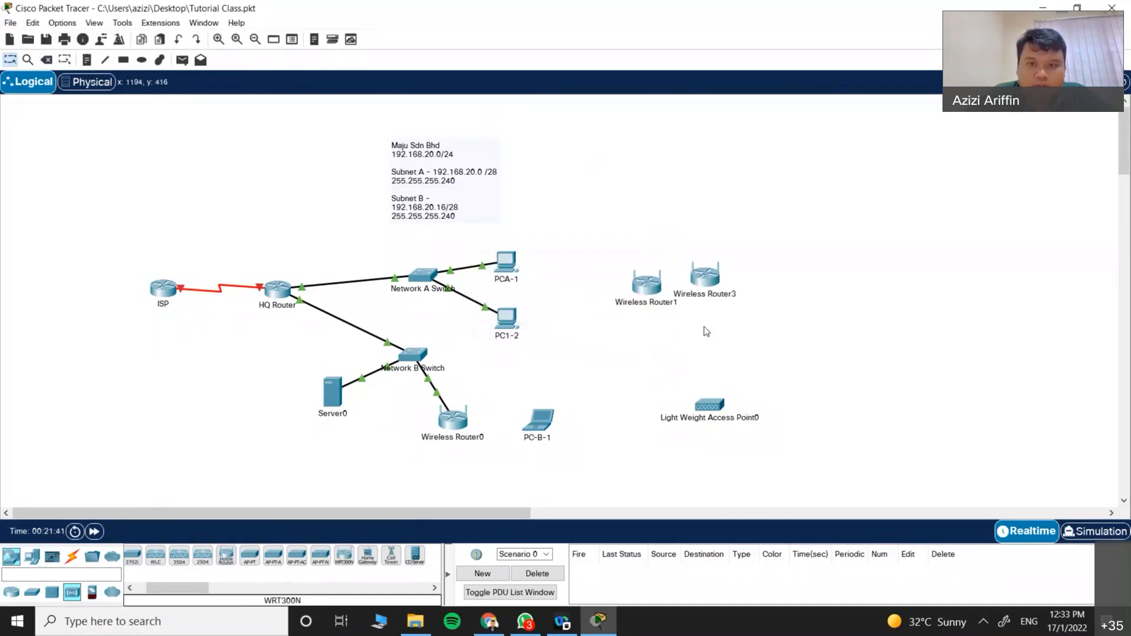
Step: View the GUI setup pages of Wireless Router3 and Wireless Router1, then close them
left_click(707, 276)
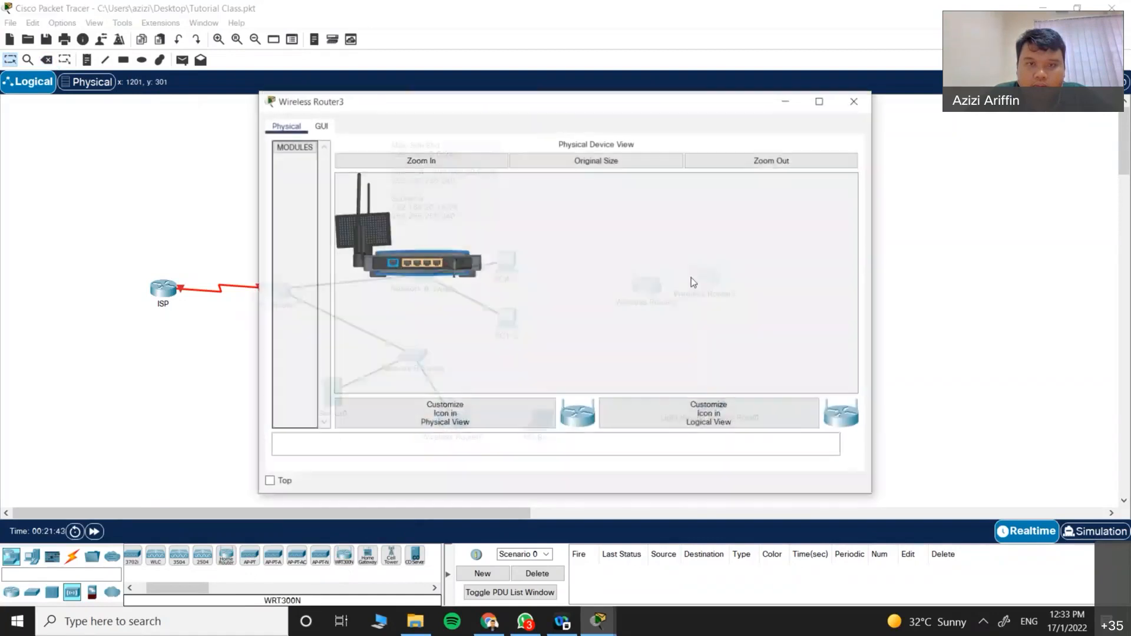
left_click(321, 126)
left_click_drag(506, 107, 910, 194)
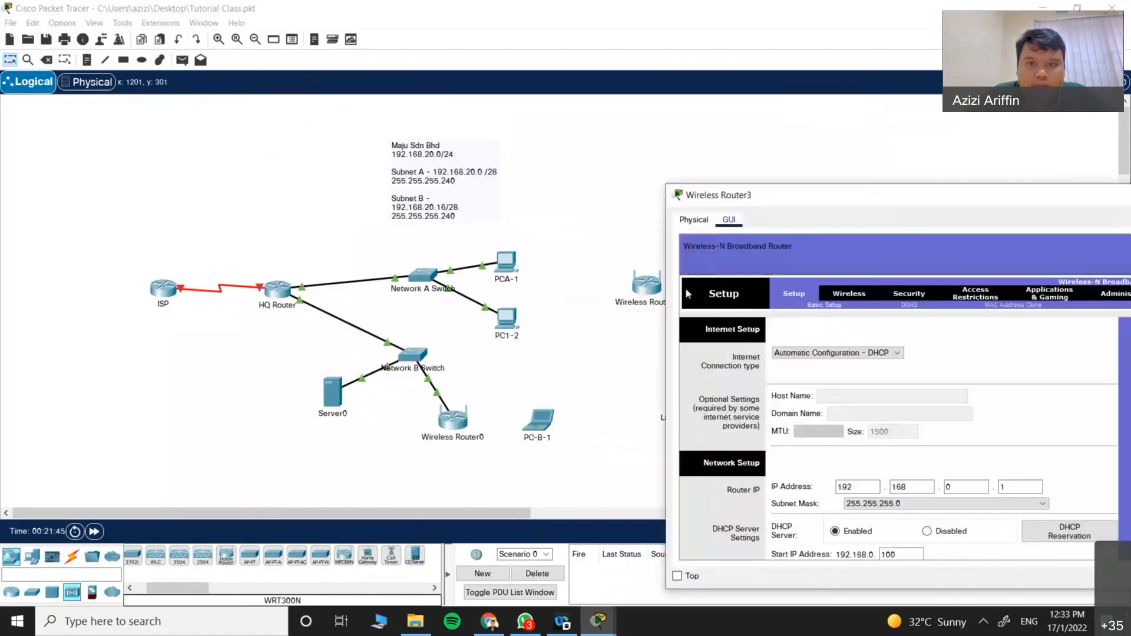
left_click(639, 287)
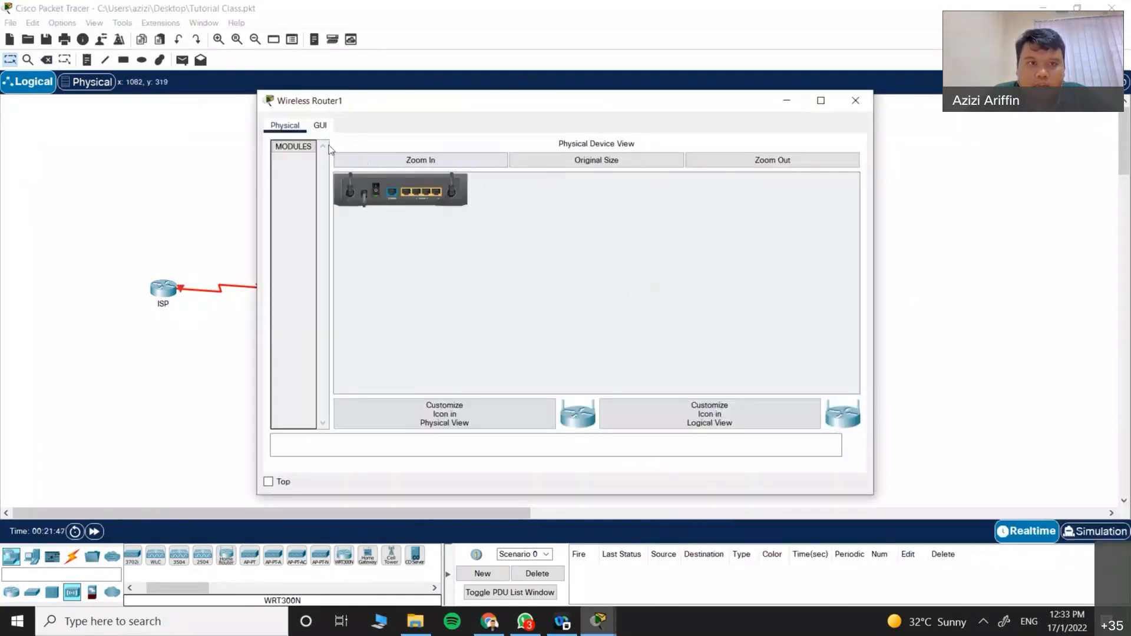
left_click(320, 125)
scroll(492, 328, "down", 5)
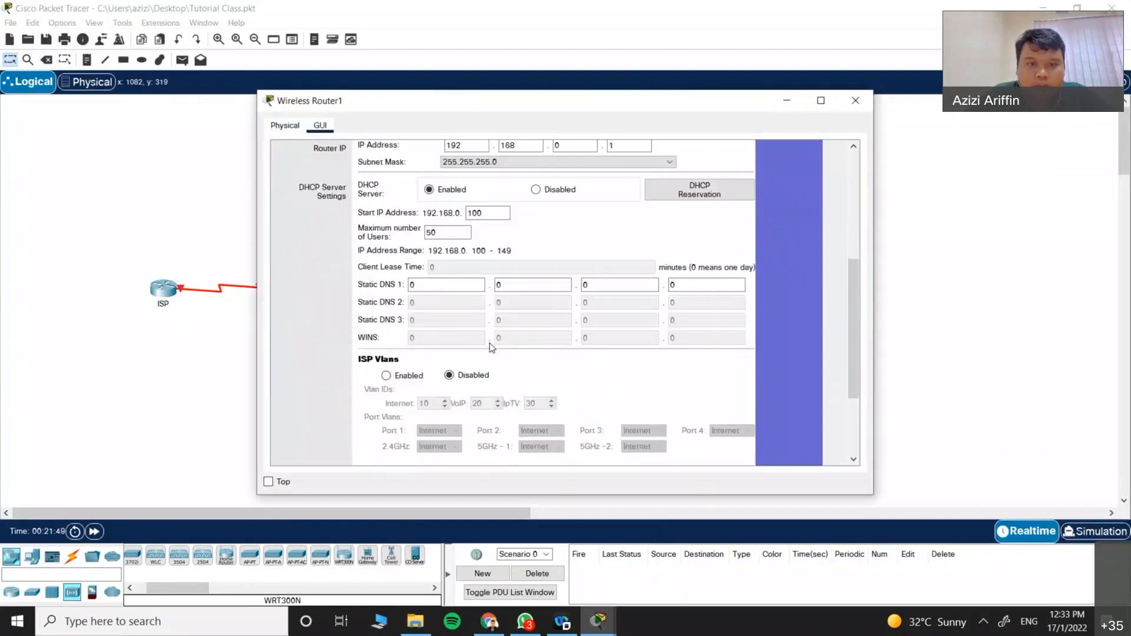
scroll(560, 294, "down", 5)
scroll(629, 252, "up", 10)
left_click(857, 101)
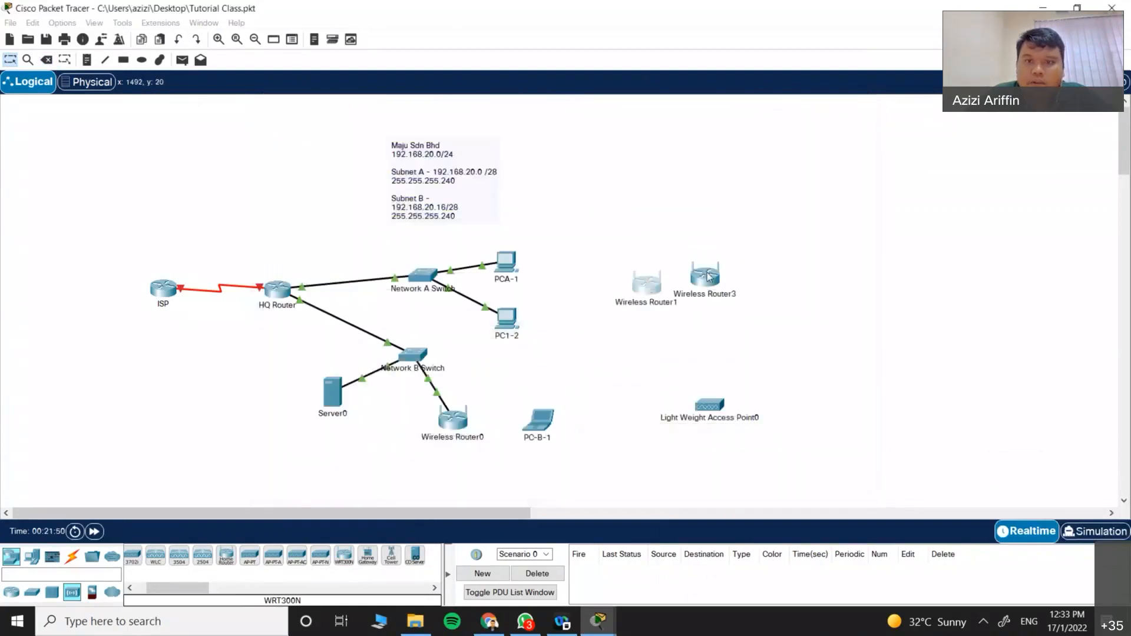
Step: Delete Wireless Router1, Wireless Router3 and Light Weight Access Point0, confirming each deletion
left_click(46, 60)
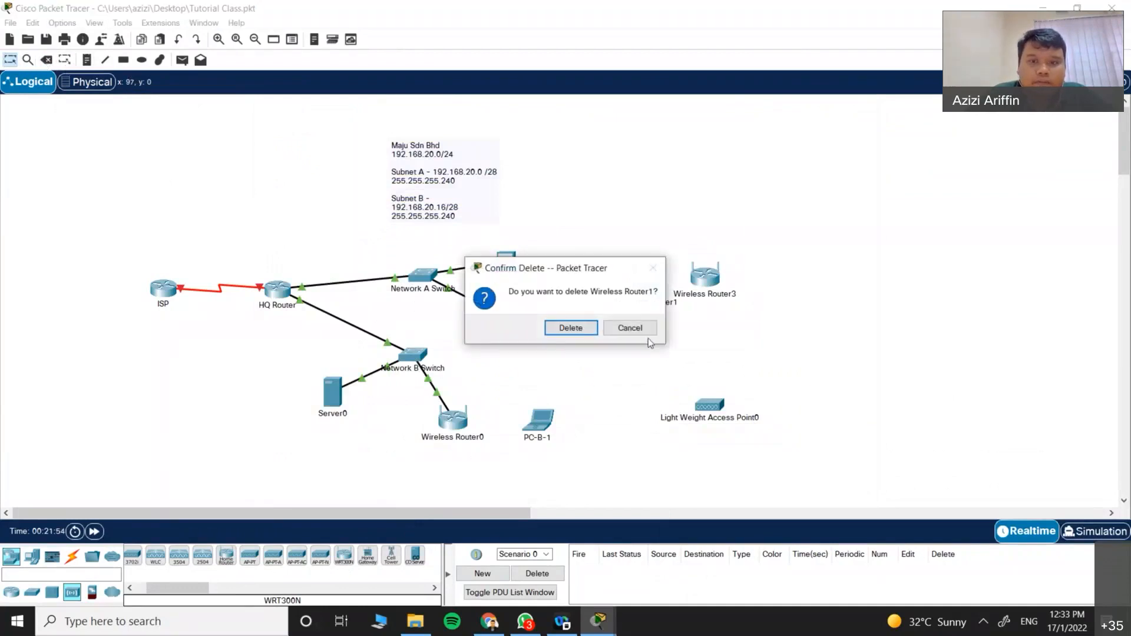
left_click(646, 329)
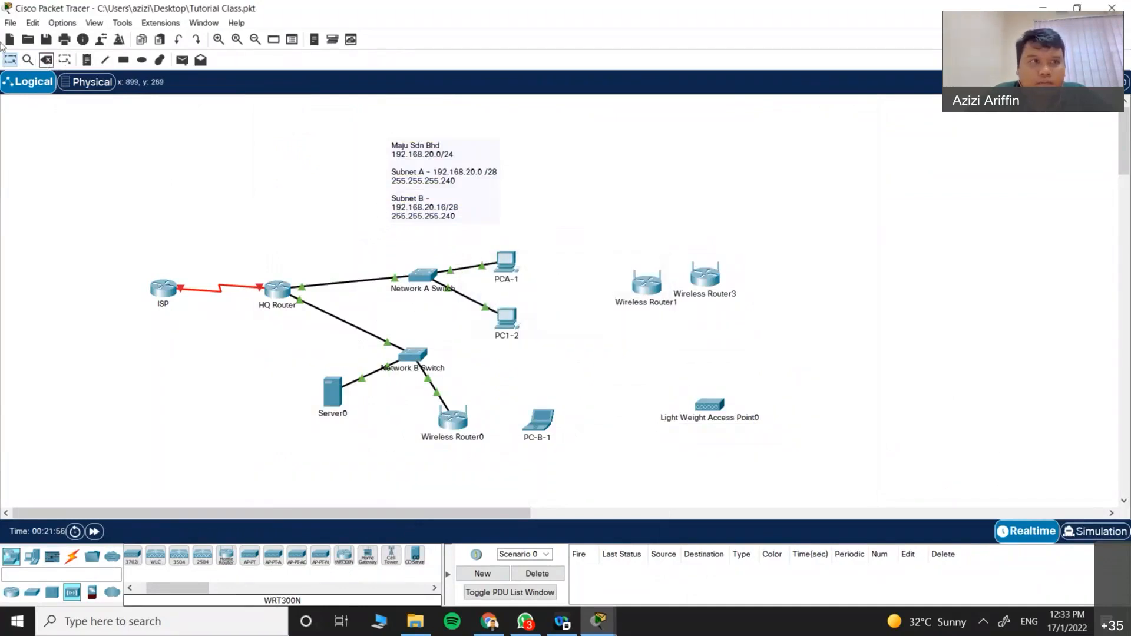
left_click(46, 59)
left_click(649, 286)
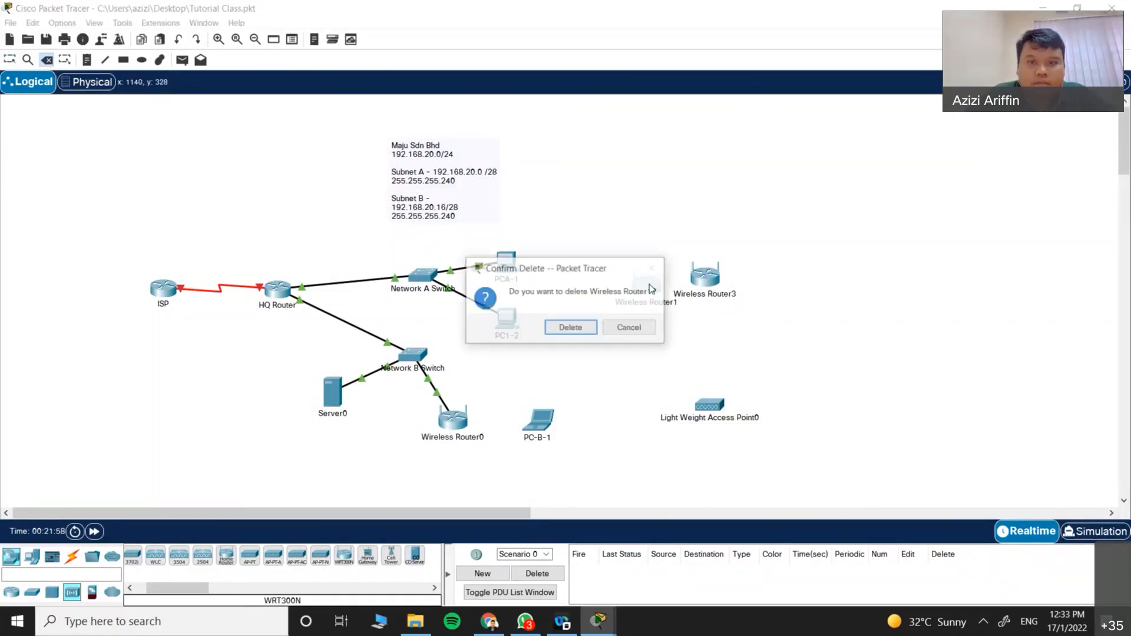
left_click(567, 328)
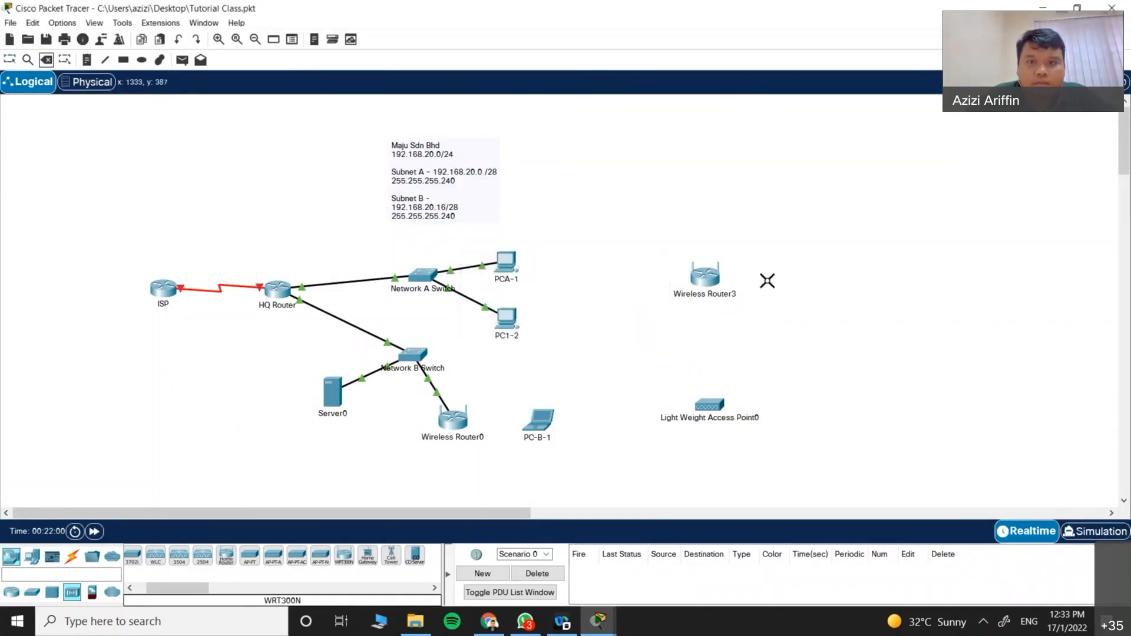
left_click(705, 274)
left_click(589, 333)
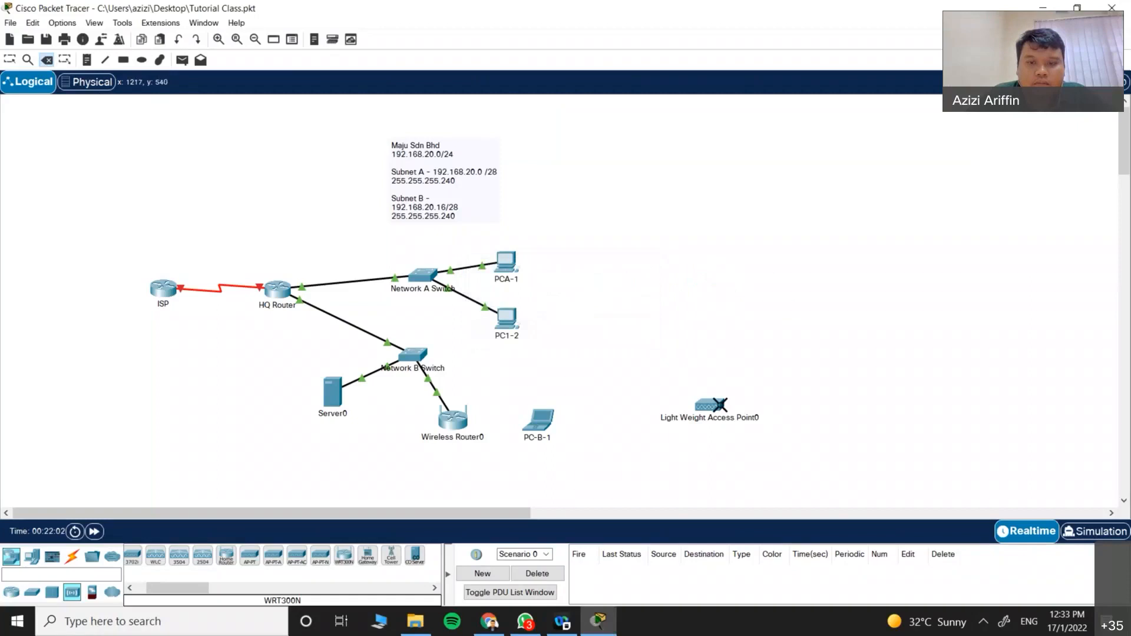
left_click(717, 404)
left_click(579, 321)
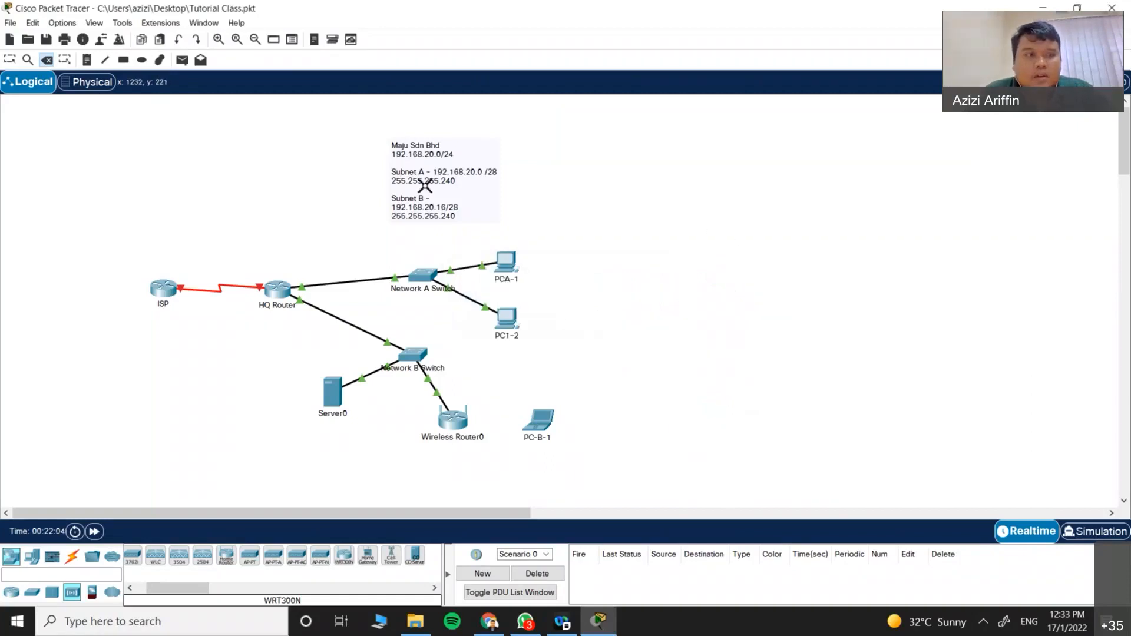
key("Escape")
Step: Open Wireless Router0's GUI Setup page showing IP 192.168.0.1, mask 255.255.255.0 and DHCP enabled
left_click(451, 431)
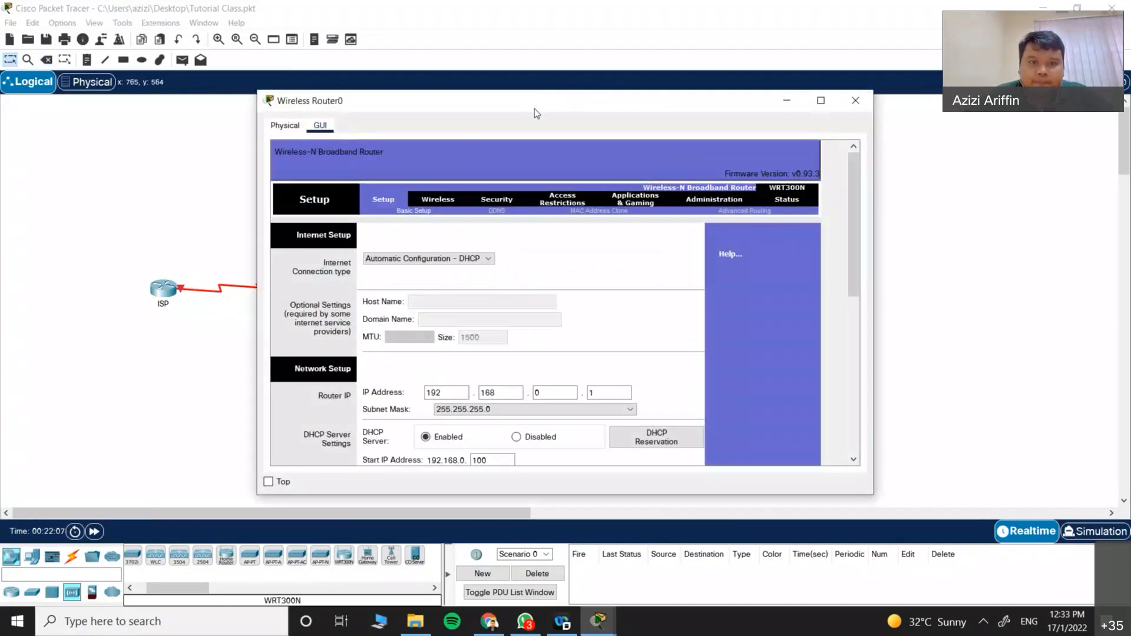
left_click_drag(534, 108, 639, 91)
scroll(576, 346, "down", 5)
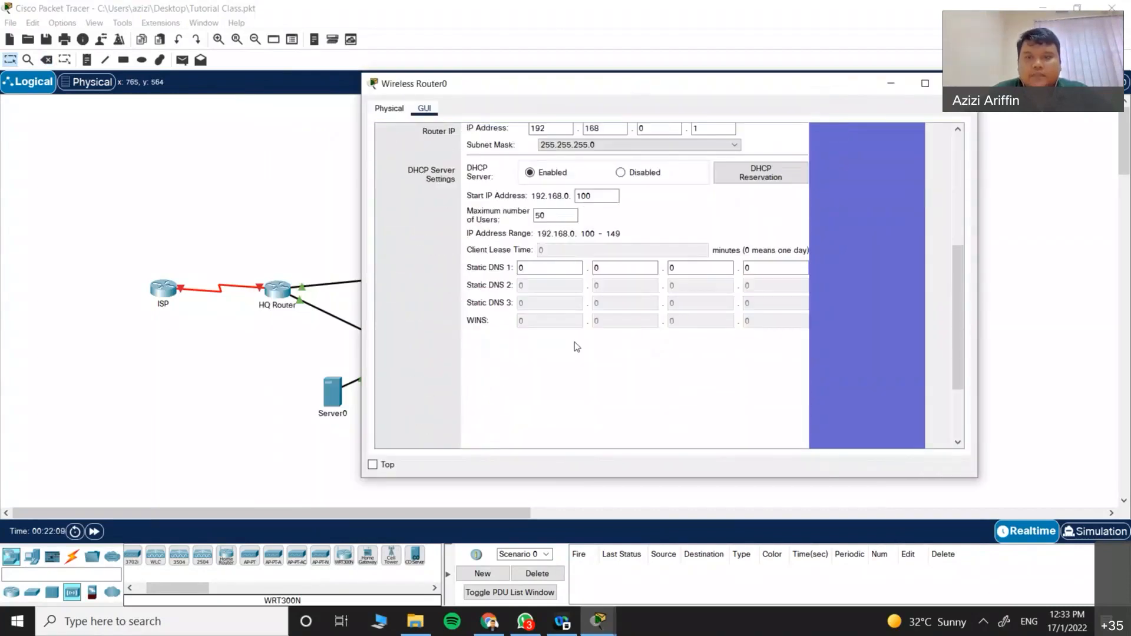
scroll(576, 346, "up", 3)
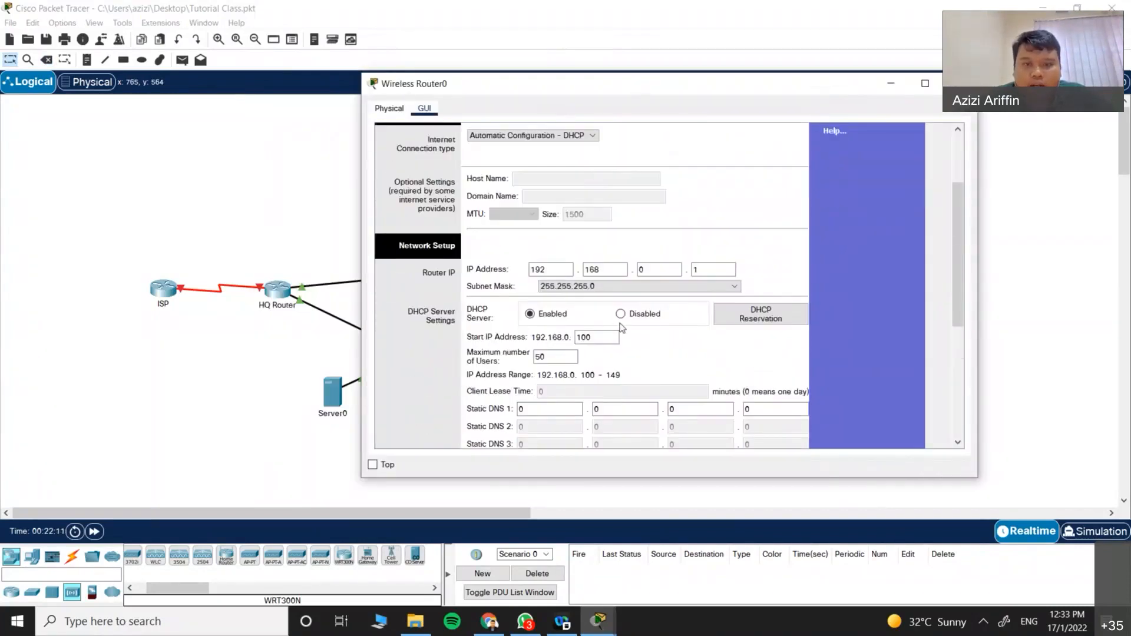
scroll(502, 315, "up", 1)
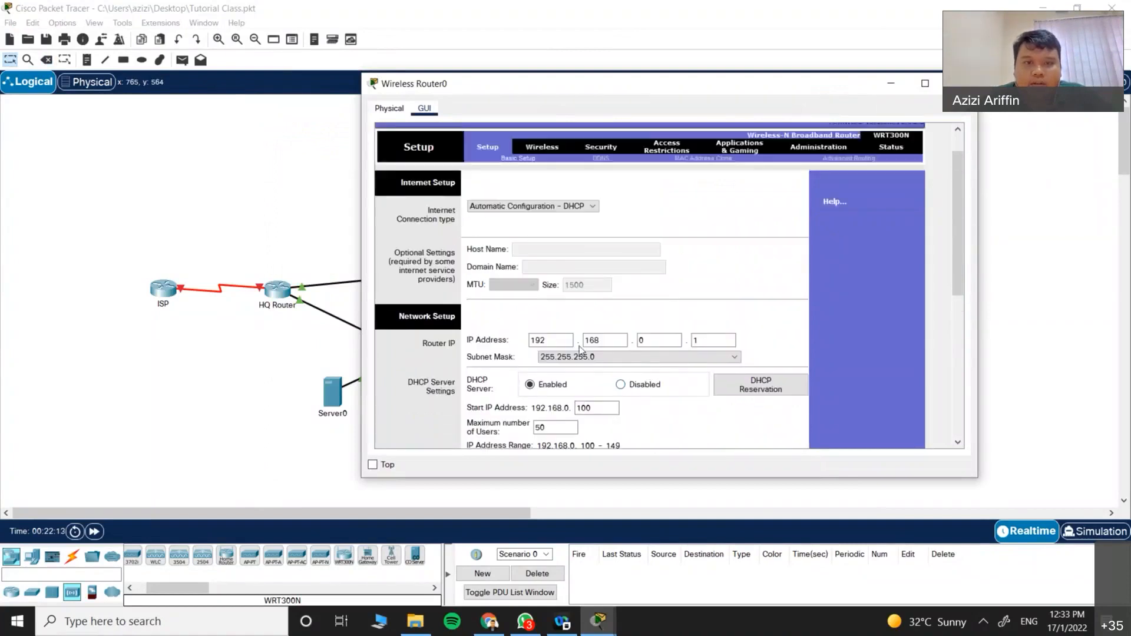
Step: Open Wireless Router0's basic wireless settings and leave the network mode at Mixed
scroll(636, 353, "up", 2)
left_click(542, 183)
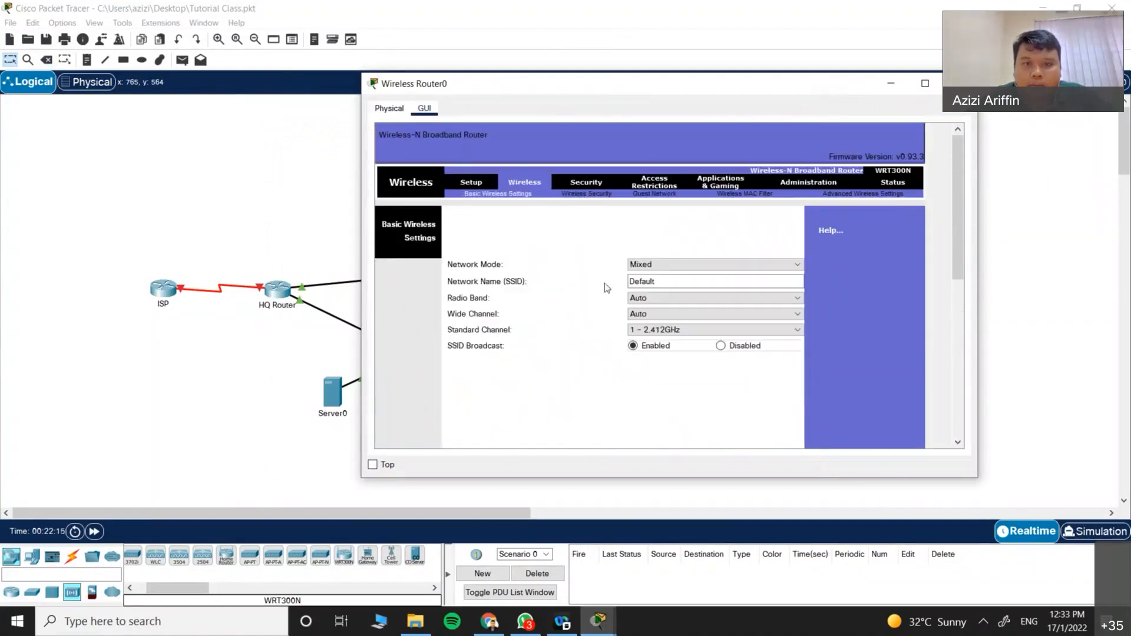
left_click(582, 182)
left_click(538, 184)
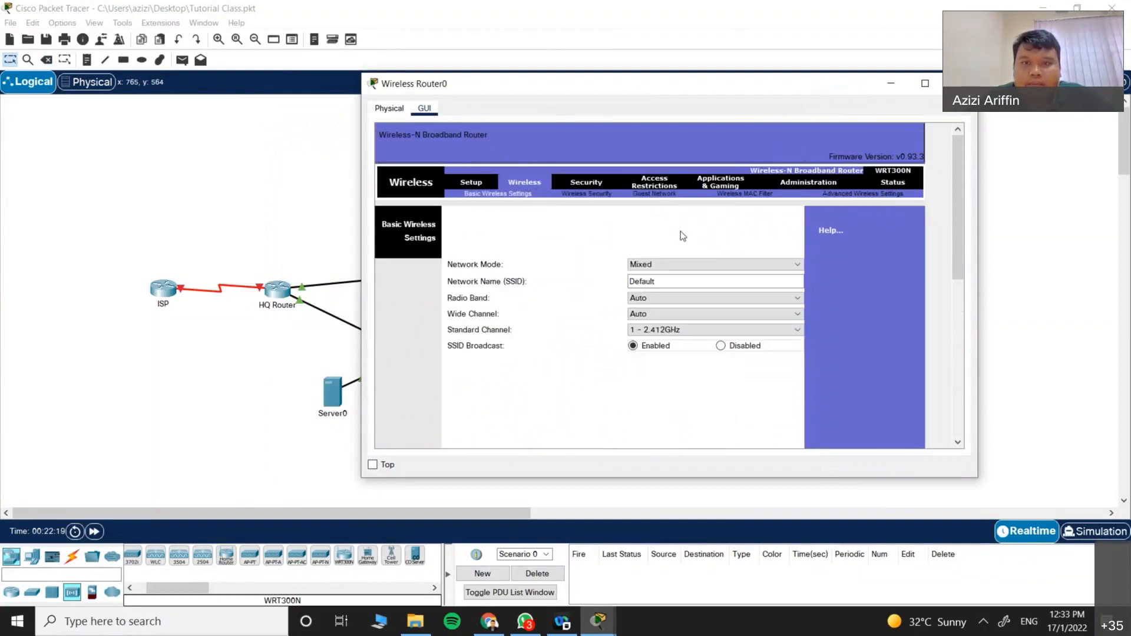
left_click(666, 263)
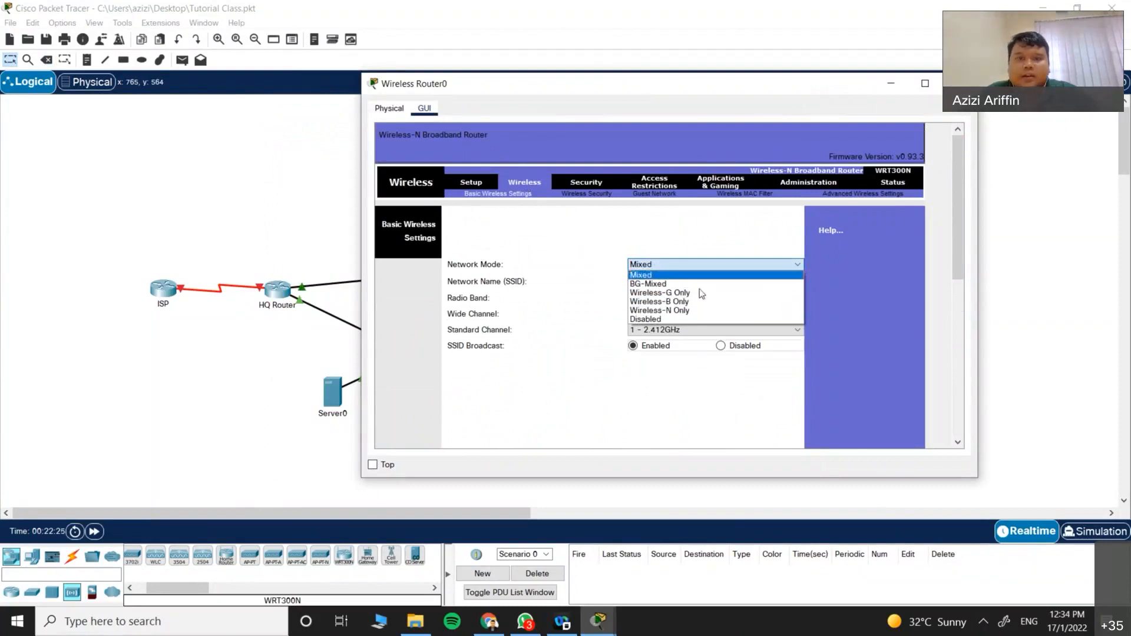
left_click(666, 284)
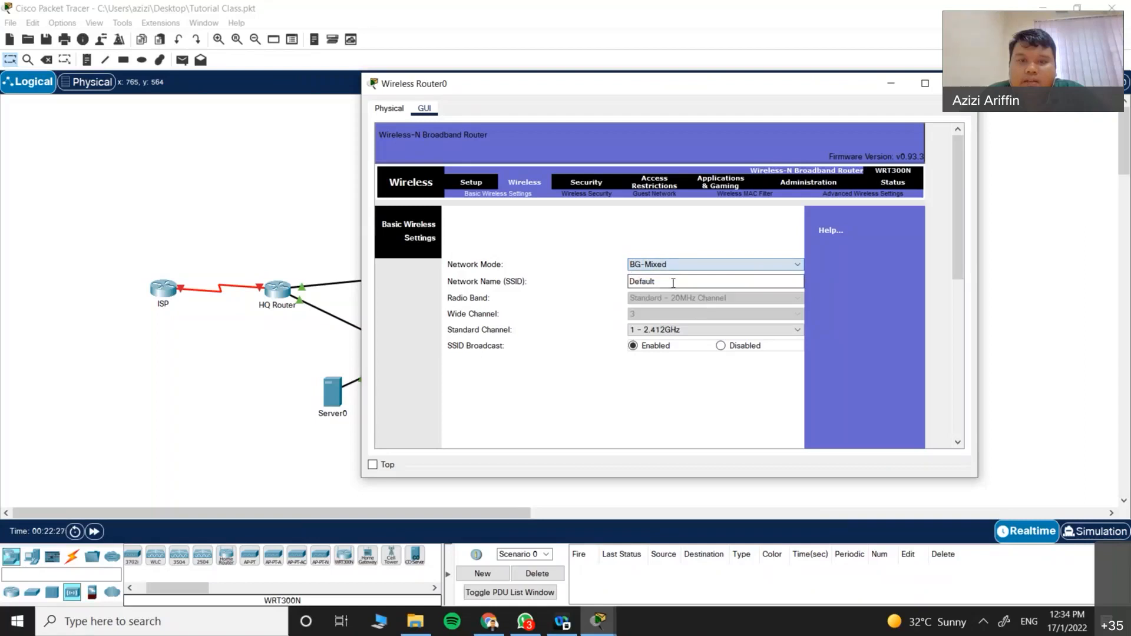
left_click(713, 263)
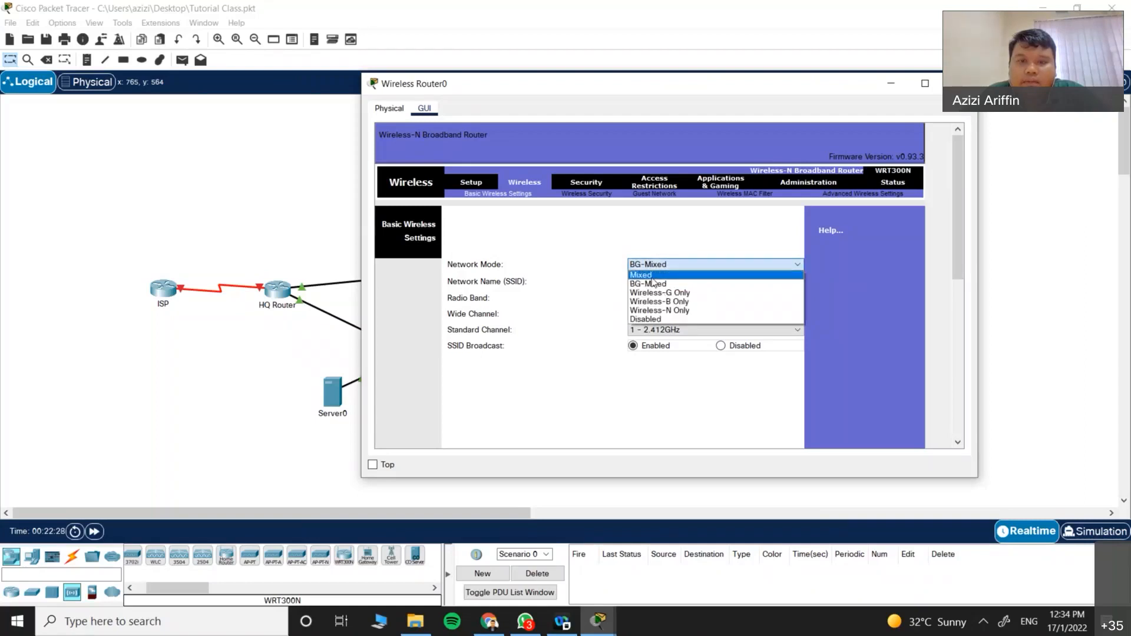
left_click(663, 275)
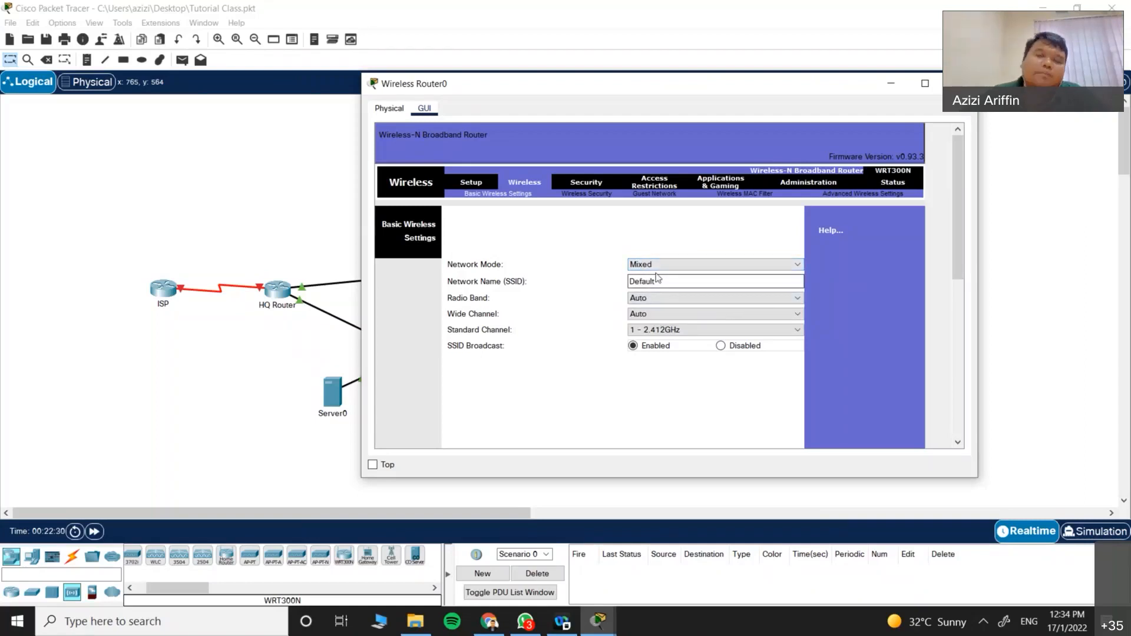
left_click(659, 264)
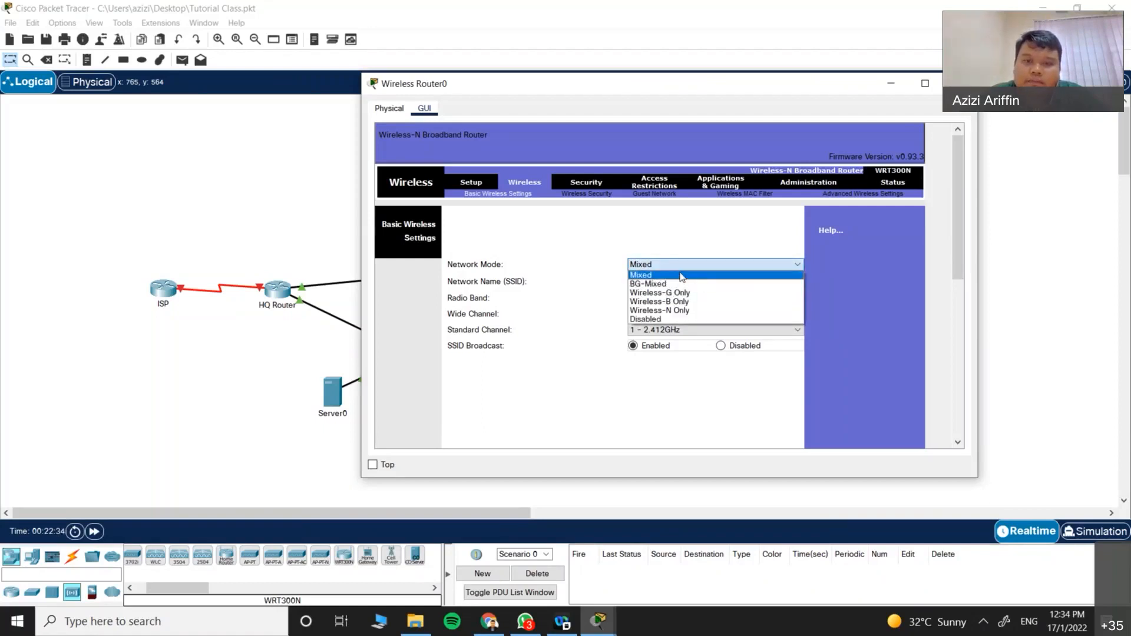
left_click(681, 275)
Step: Rename the SSID to 'networkB' on channel 4 - 2.427GHz and save the wireless settings
left_click_drag(657, 281, 604, 281)
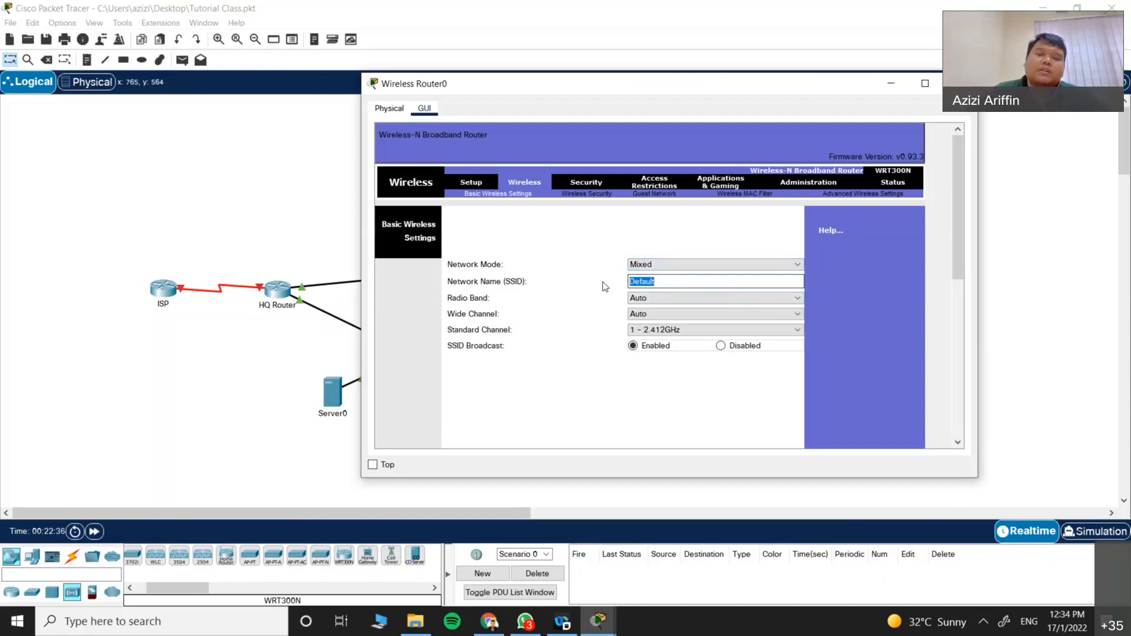
type("networkB")
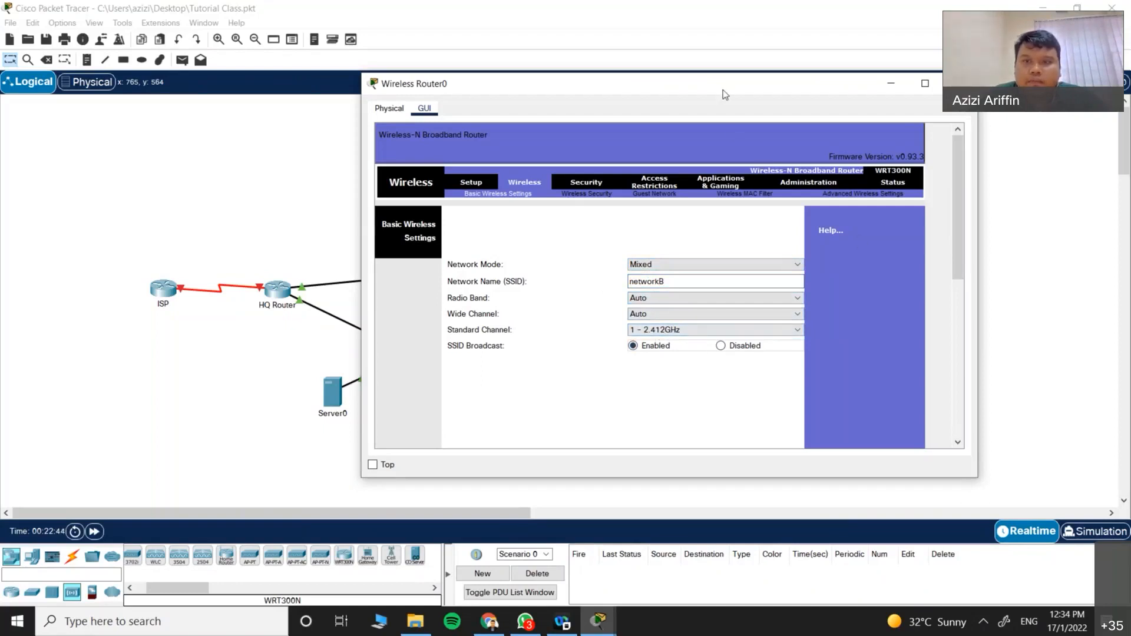
left_click_drag(723, 87, 721, 85)
scroll(658, 331, "down", 3)
scroll(956, 352, "down", 5)
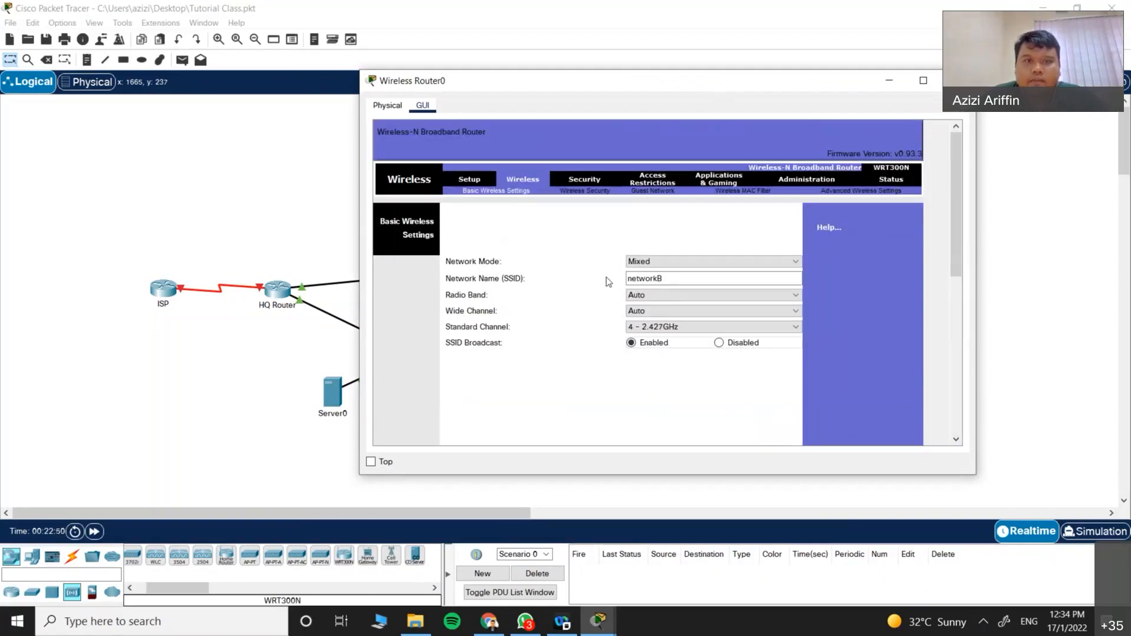
scroll(609, 278, "down", 5)
left_click(651, 430)
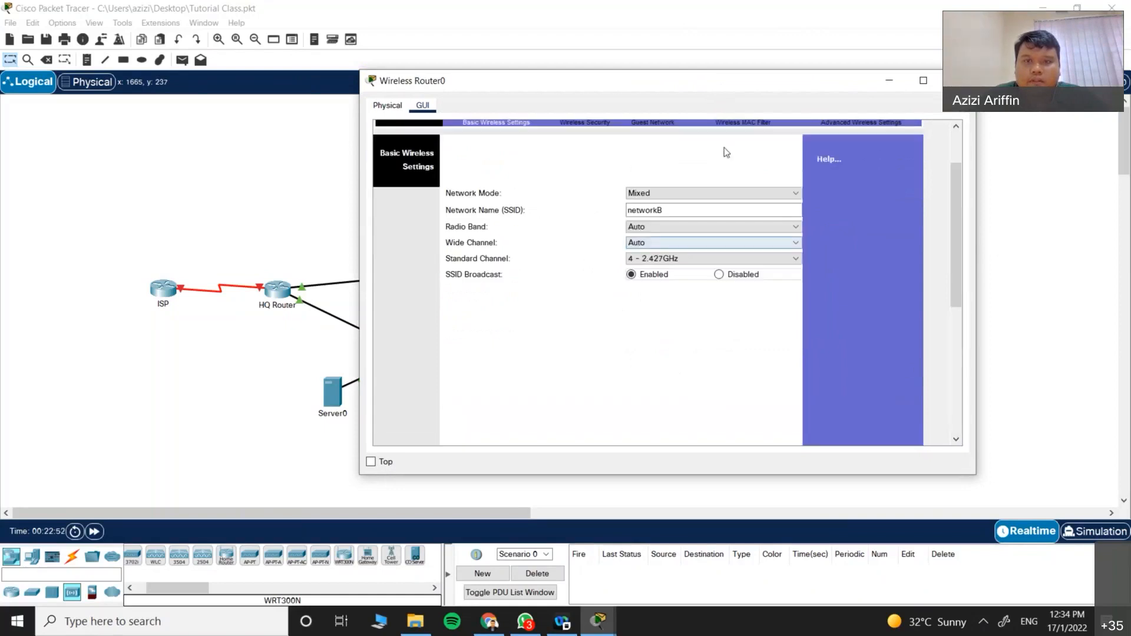
Step: Set the wireless security to WPA2 Personal with AES encryption and enter a passphrase
left_click(589, 190)
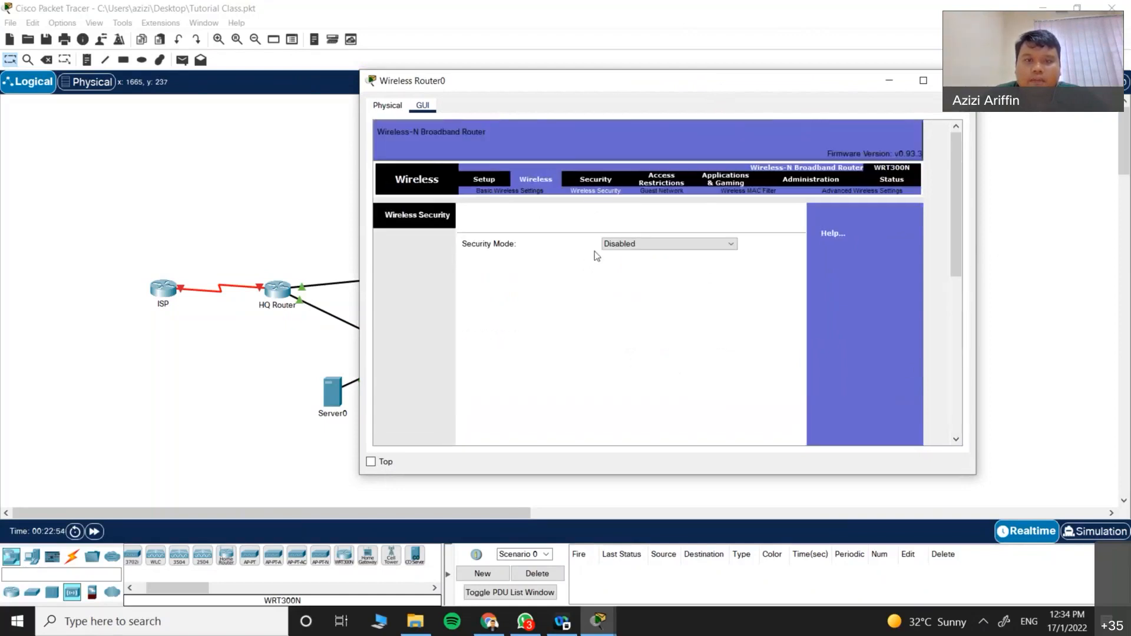
left_click(660, 248)
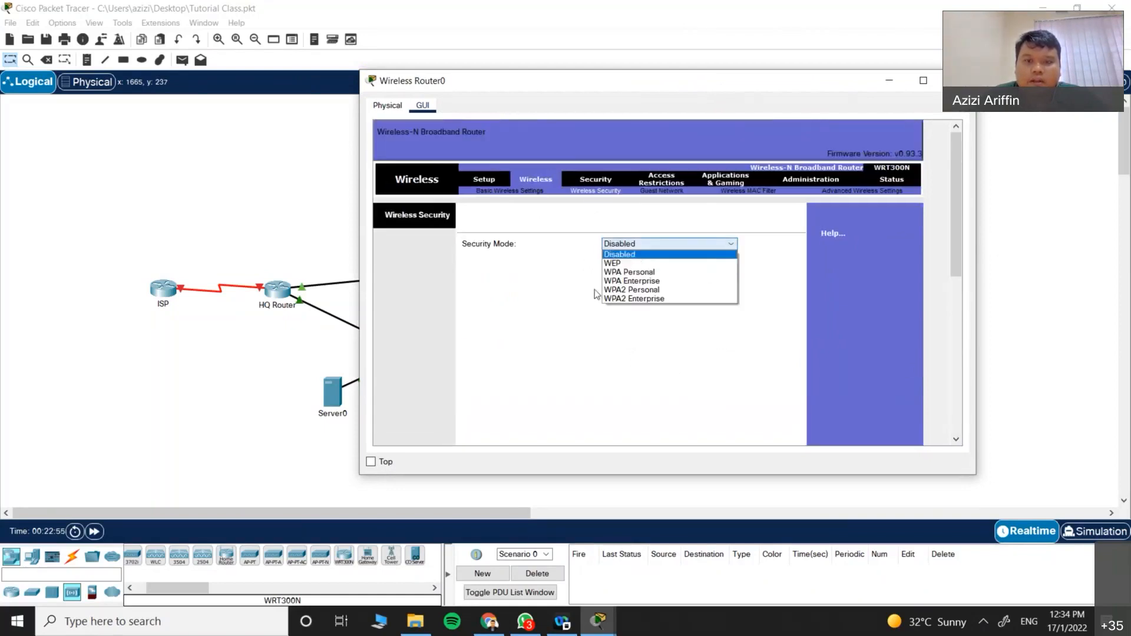
left_click(654, 289)
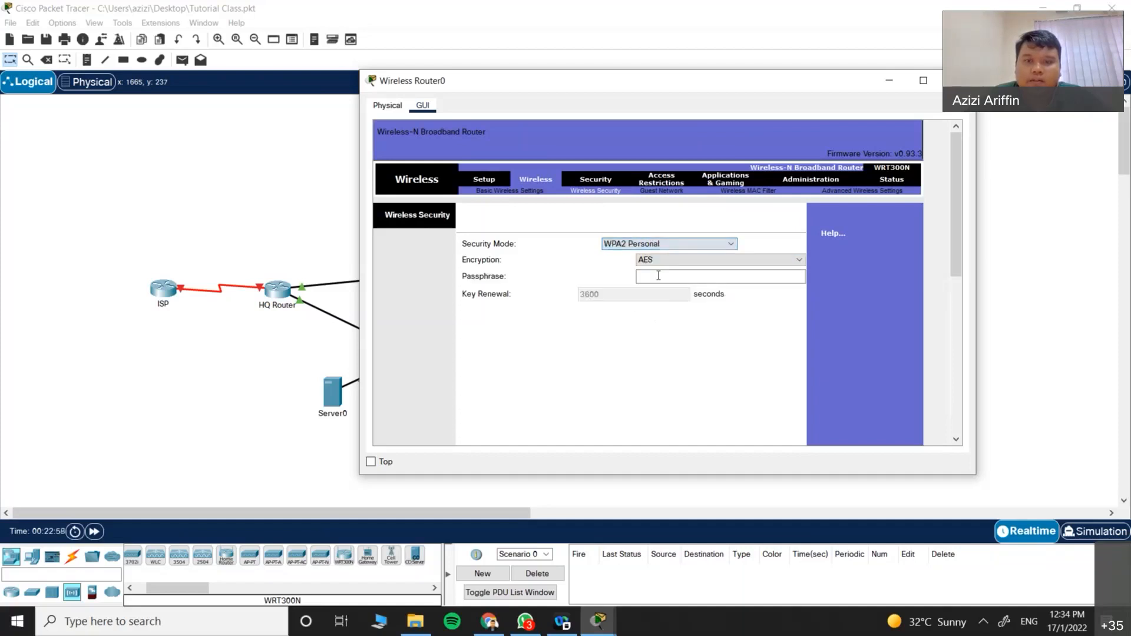
left_click(661, 264)
left_click(656, 271)
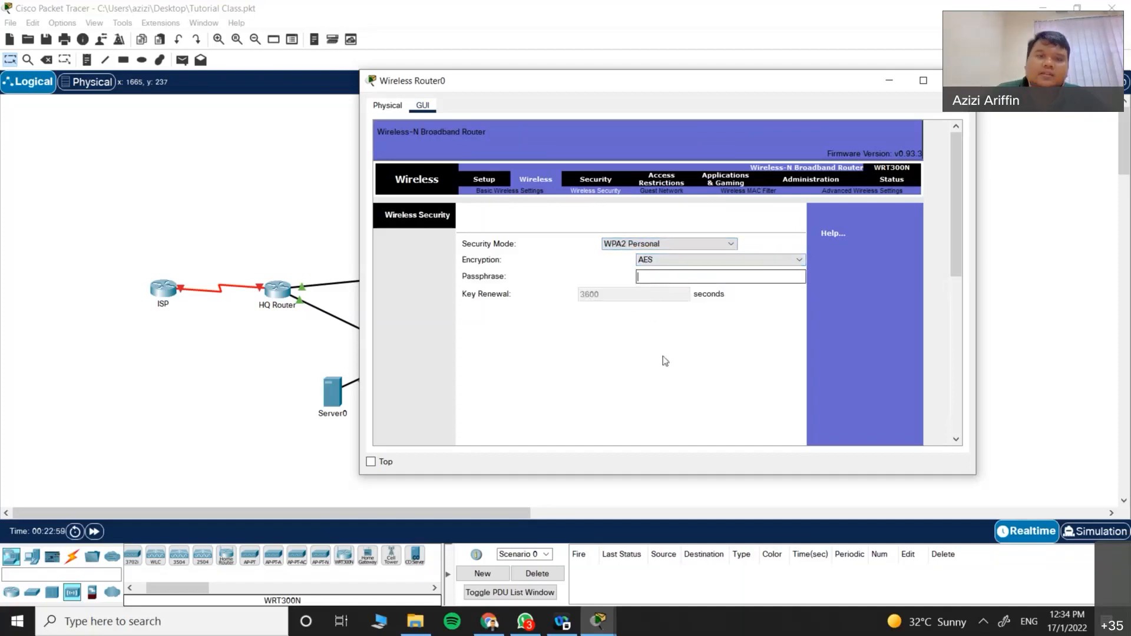
type("12")
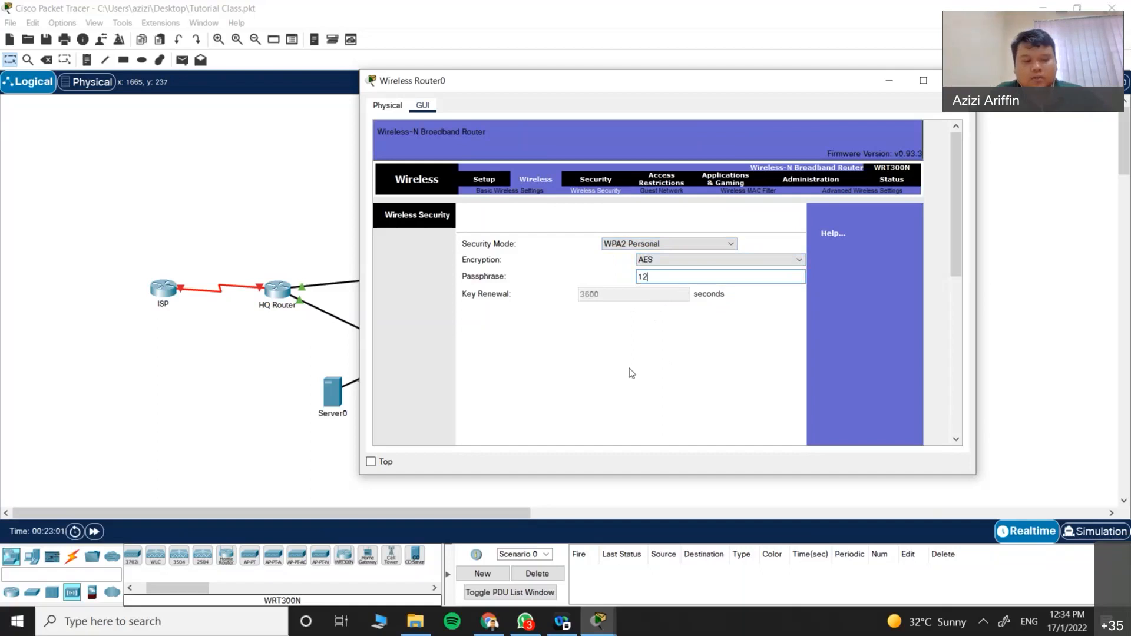
type("3456789")
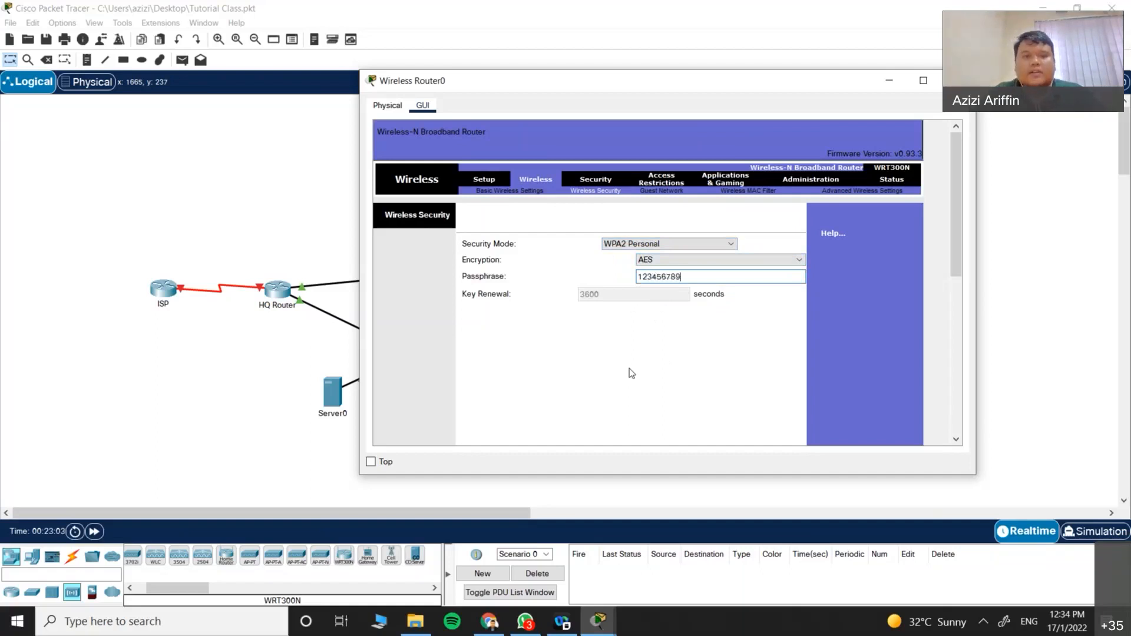
Step: Return to the router's Setup page and close the Wireless Router0 window
scroll(677, 382, "down", 5)
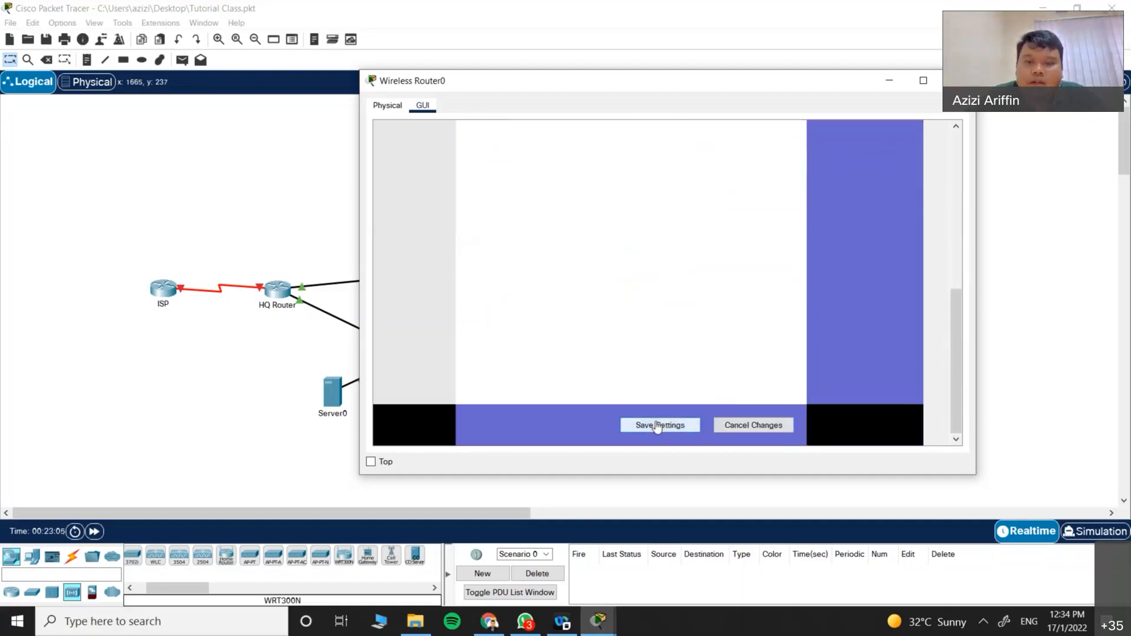
scroll(634, 368, "up", 3)
scroll(633, 368, "up", 3)
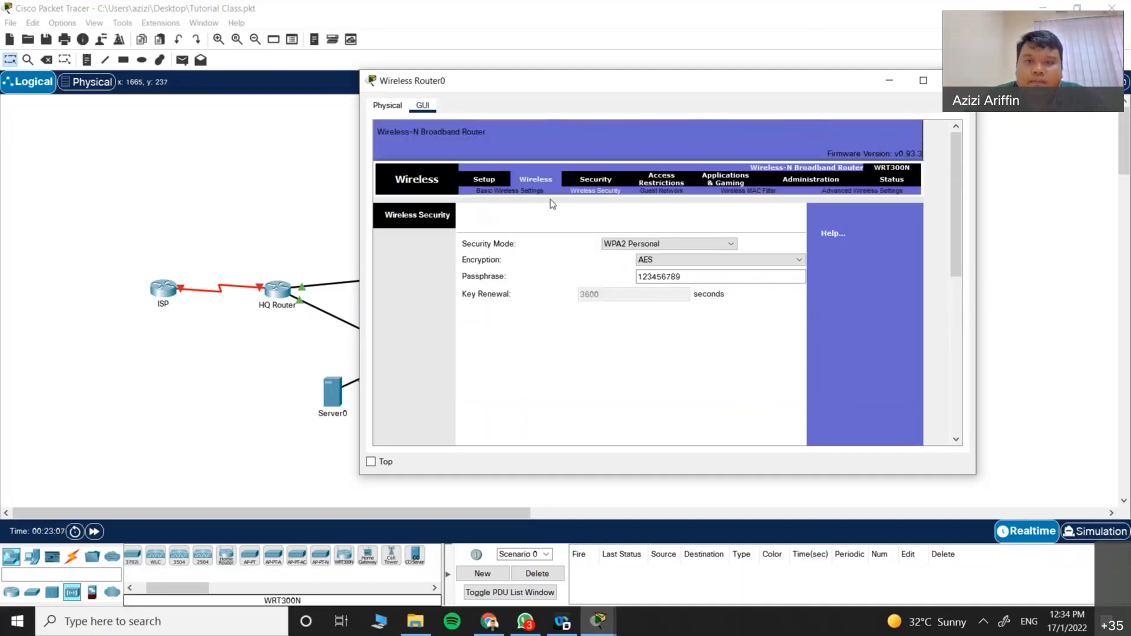
scroll(626, 362, "down", 5)
scroll(589, 353, "up", 5)
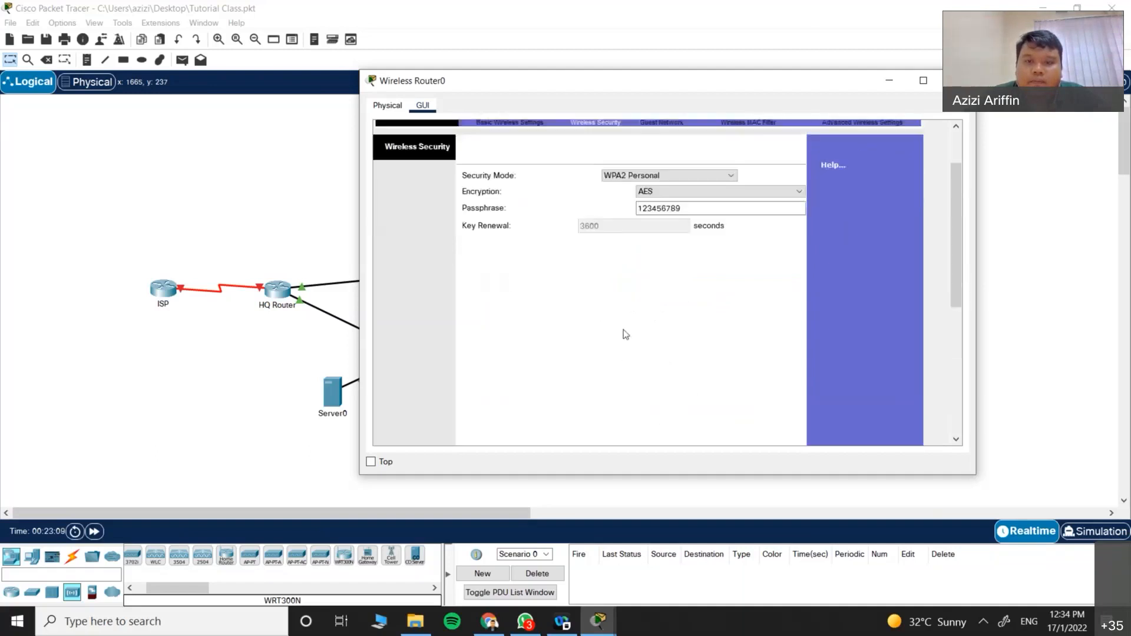
left_click(487, 179)
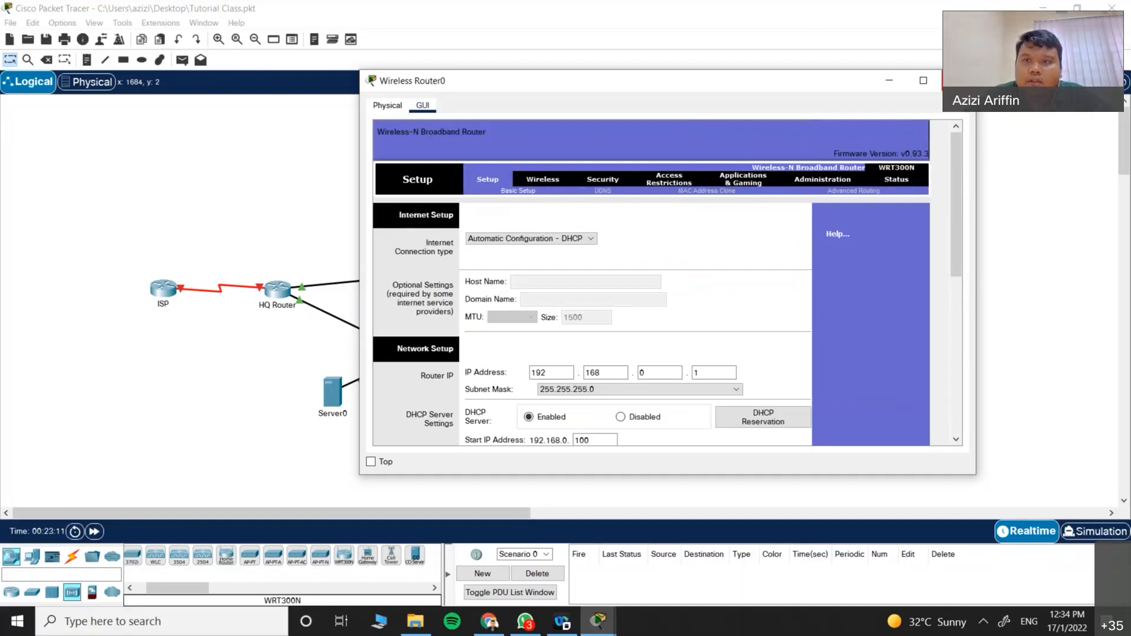
left_click(957, 80)
Step: Try PC-B-1's PC Wireless utility and dismiss the missing wireless interface error
left_click(533, 414)
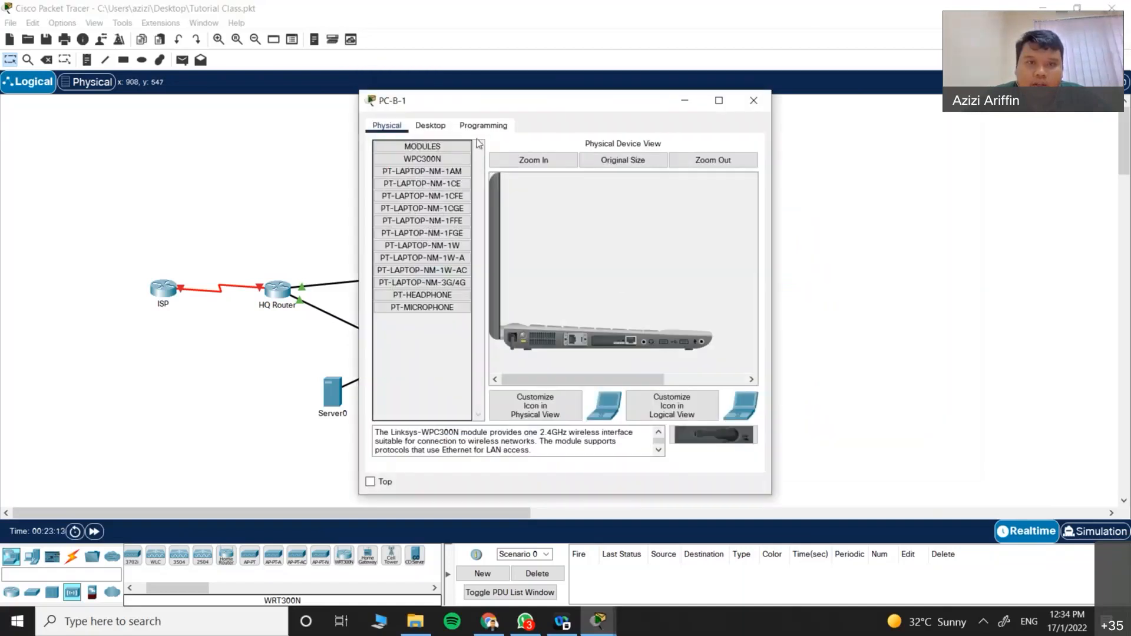
left_click(435, 126)
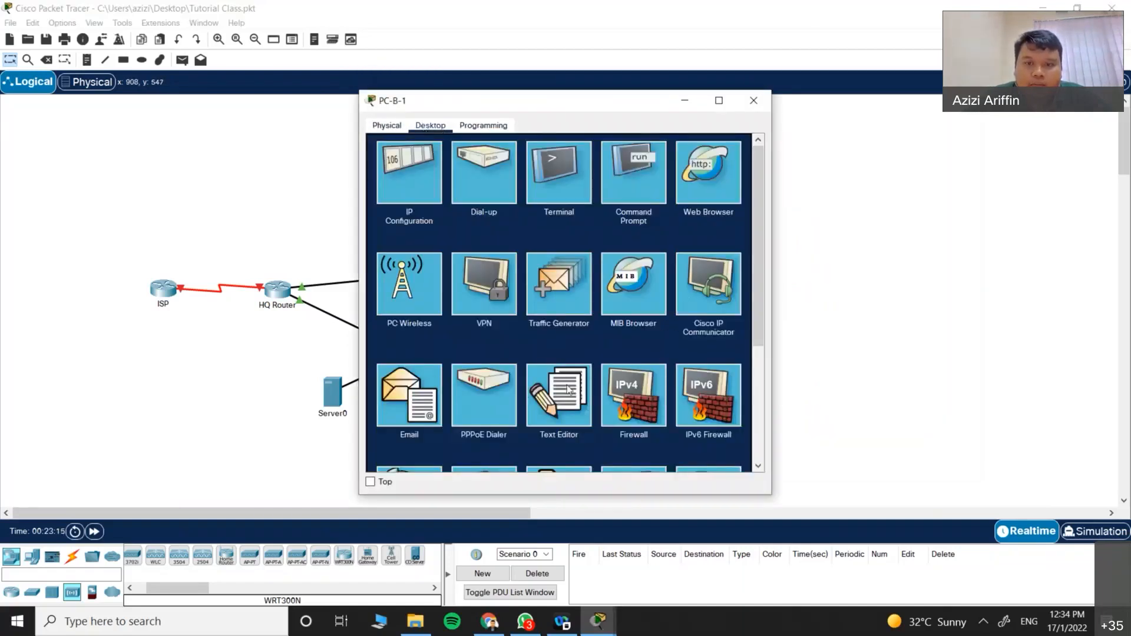
scroll(567, 389, "down", 3)
scroll(470, 411, "up", 3)
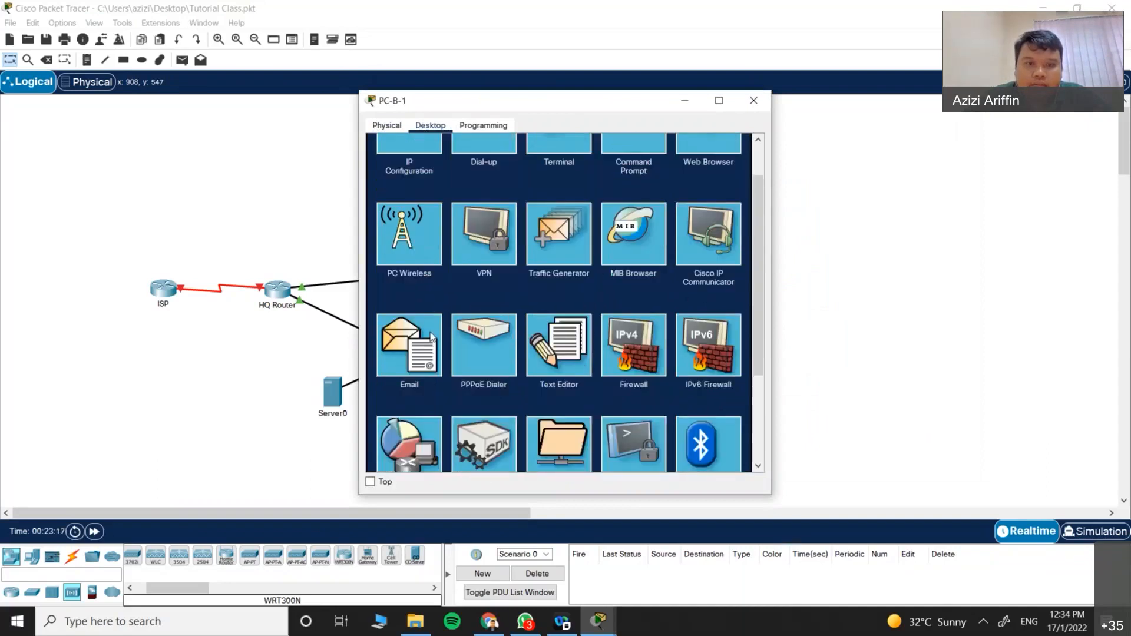
left_click(419, 232)
left_click(677, 319)
Step: Install the PT-LAPTOP-NM-1W module in PC-B-1's empty slot, power it on and close the window
left_click(386, 126)
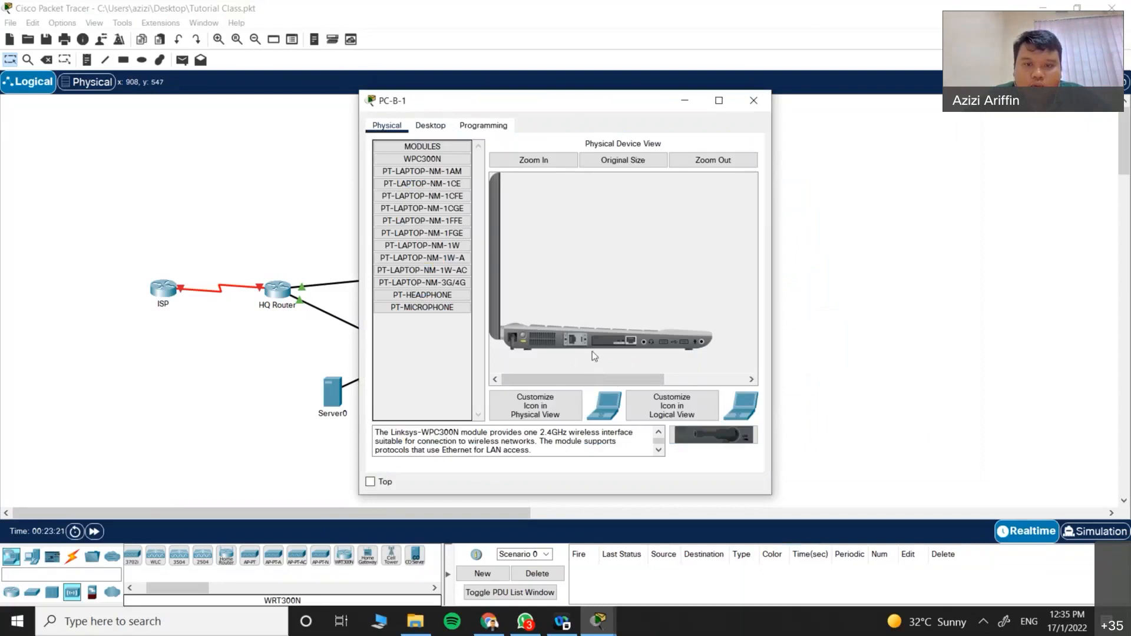
left_click(422, 282)
left_click(435, 269)
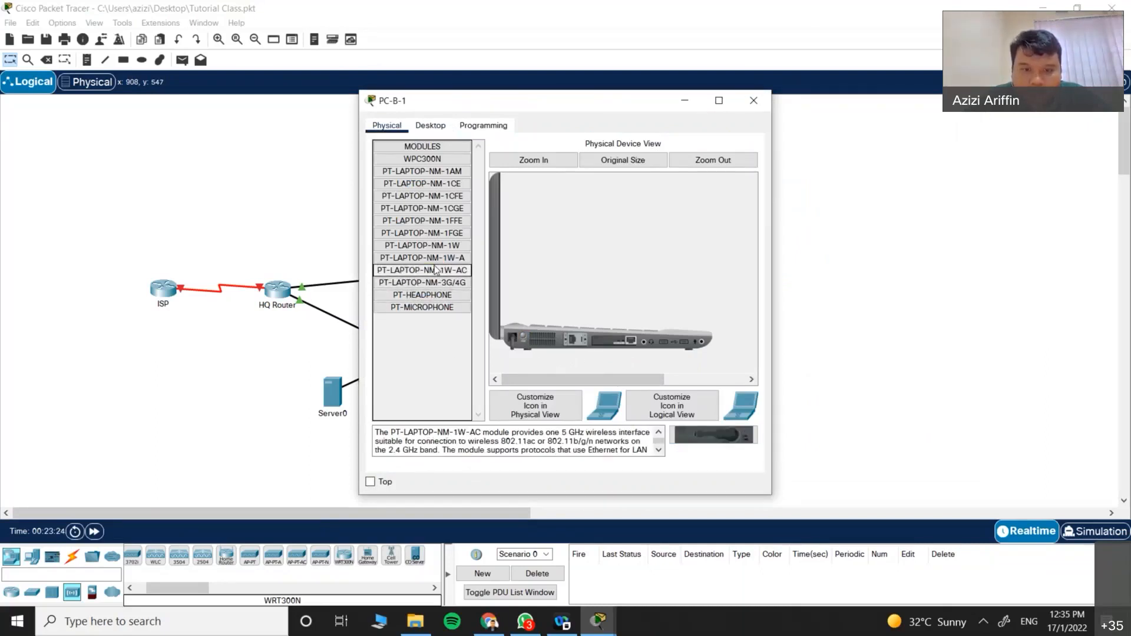
left_click(432, 260)
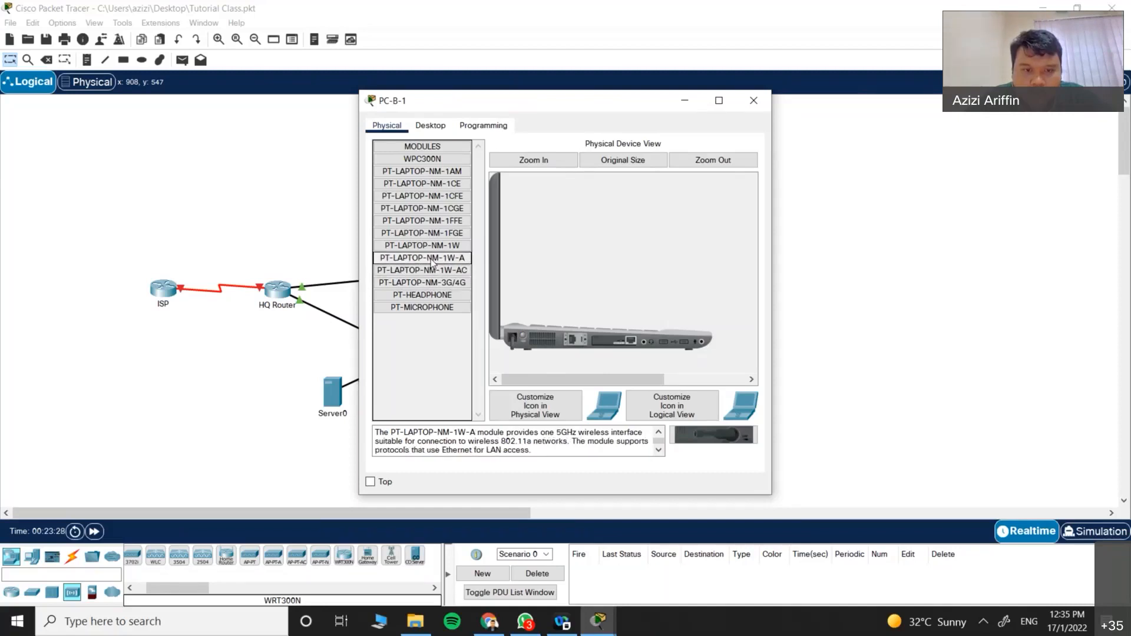
left_click(430, 246)
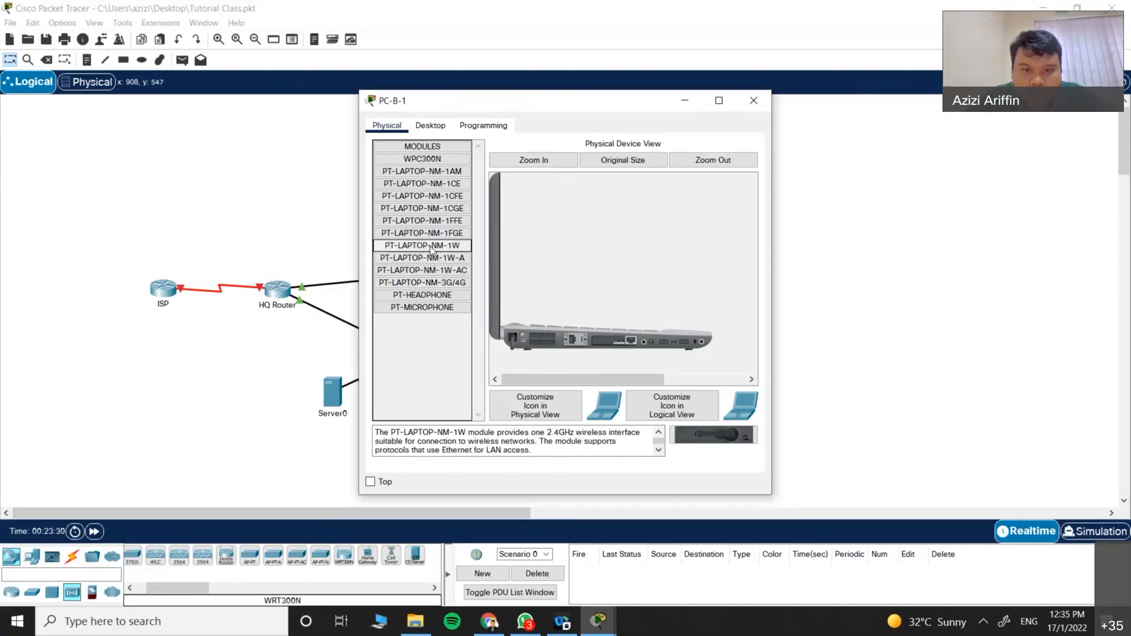
left_click_drag(430, 246, 460, 308)
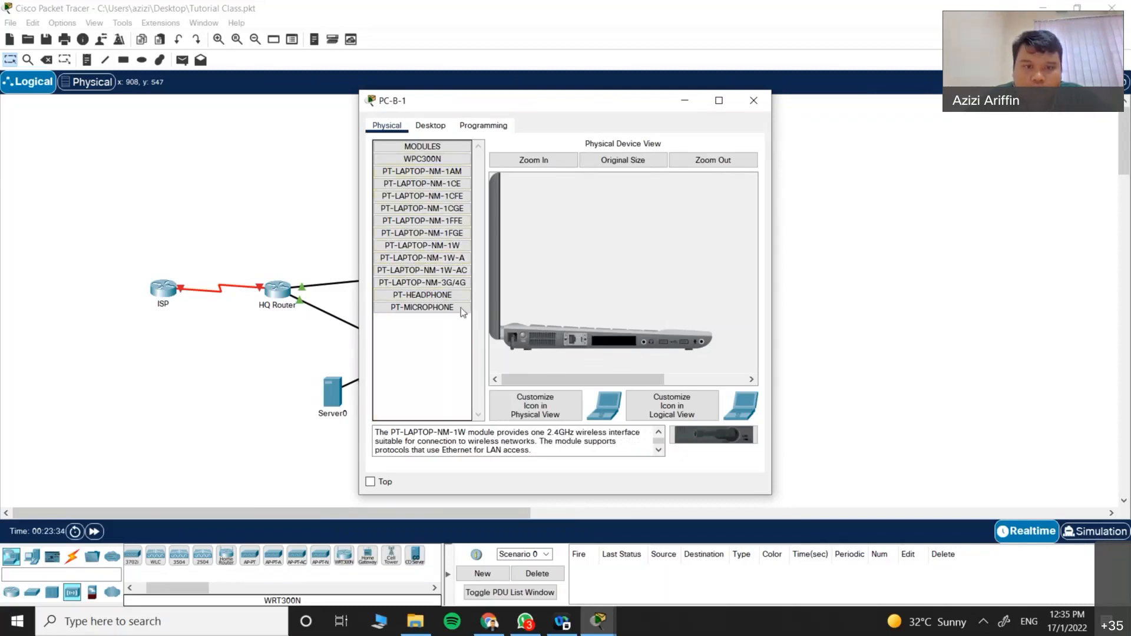
left_click(432, 258)
left_click(428, 247)
left_click_drag(428, 249, 612, 341)
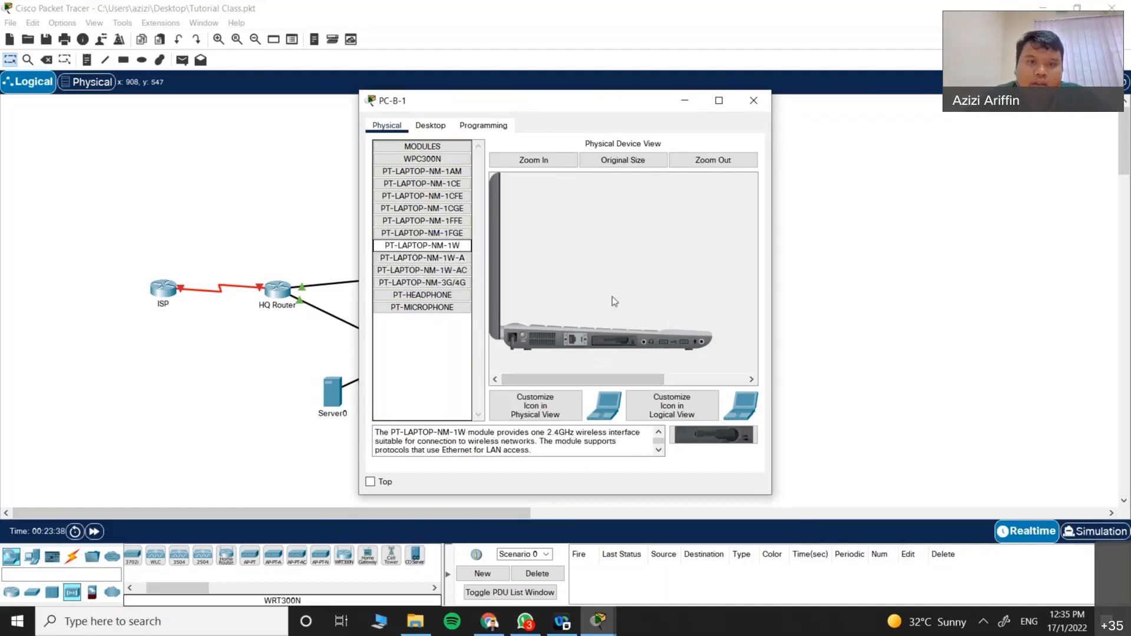
left_click(523, 339)
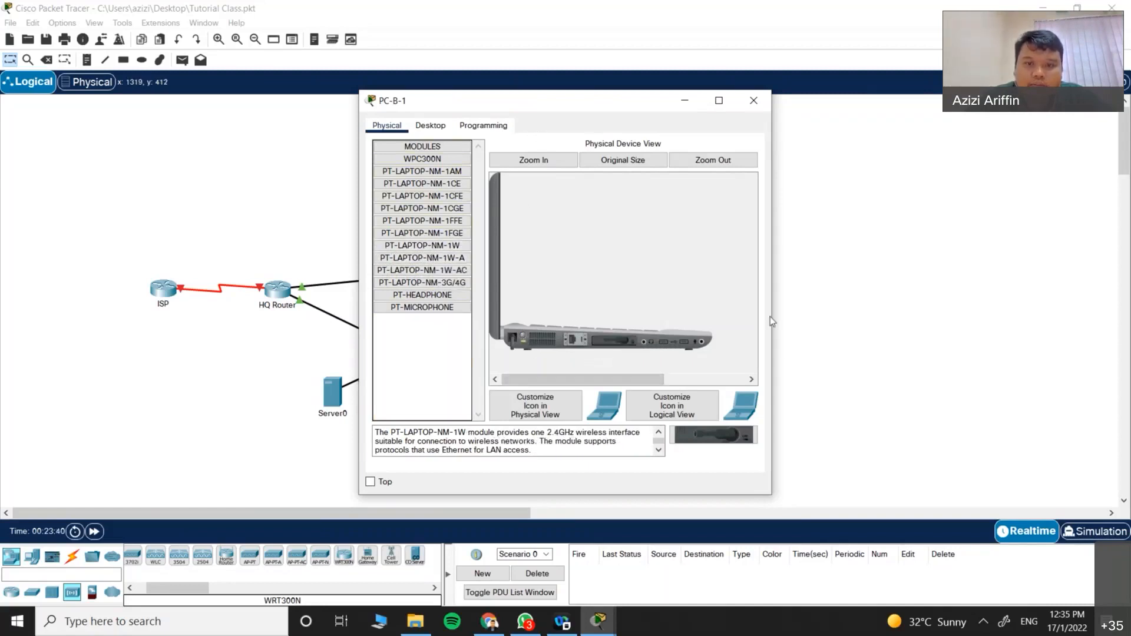
left_click(751, 105)
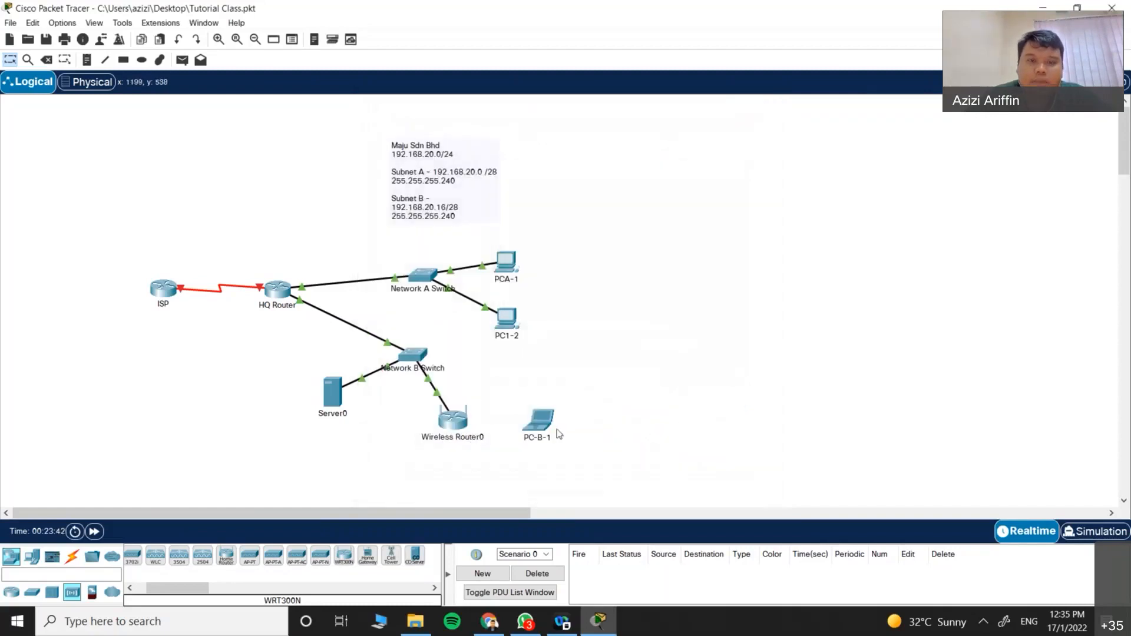
Step: Reopen PC-B-1 and retry PC Wireless twice, dismissing the WMP300N/WPC300N interface error each time
left_click(552, 412)
left_click(430, 125)
left_click(426, 285)
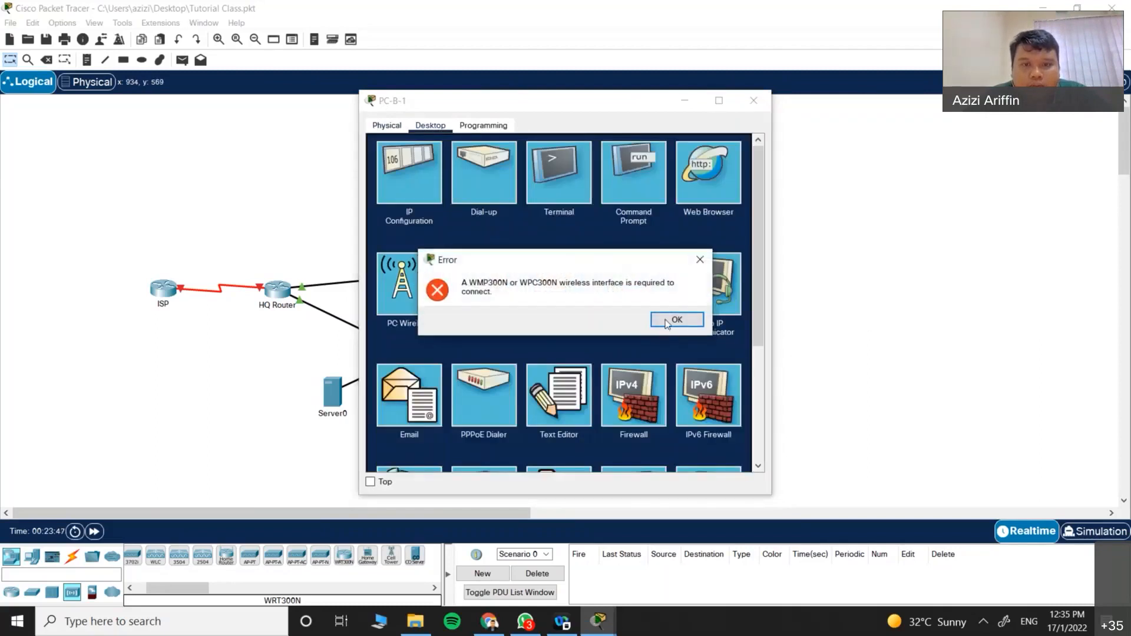
left_click(671, 320)
scroll(511, 356, "down", 3)
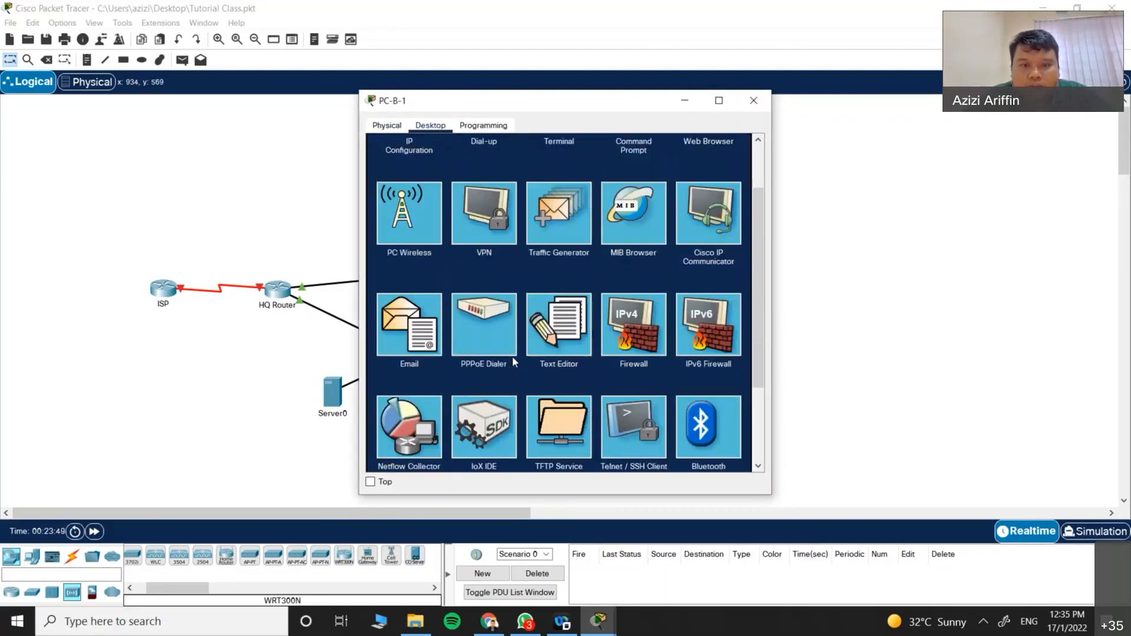
scroll(503, 362, "up", 3)
left_click(408, 267)
left_click(671, 316)
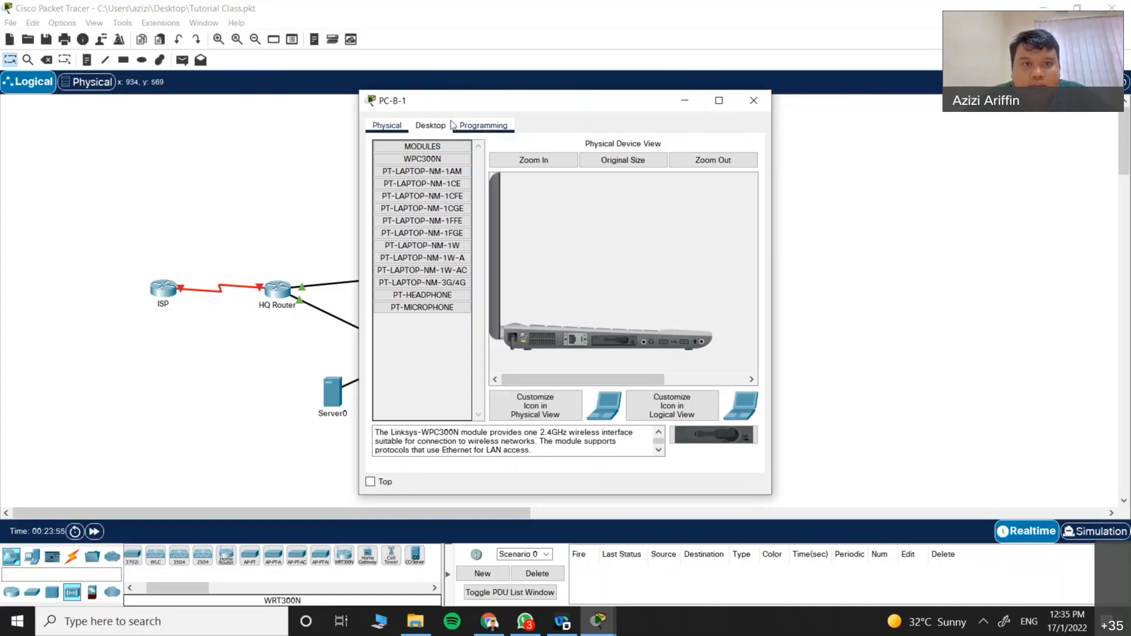
Step: In PC-B-1's IP Configuration, keep interface Wireless0 and set IPv4 to DHCP
left_click(430, 125)
left_click(416, 173)
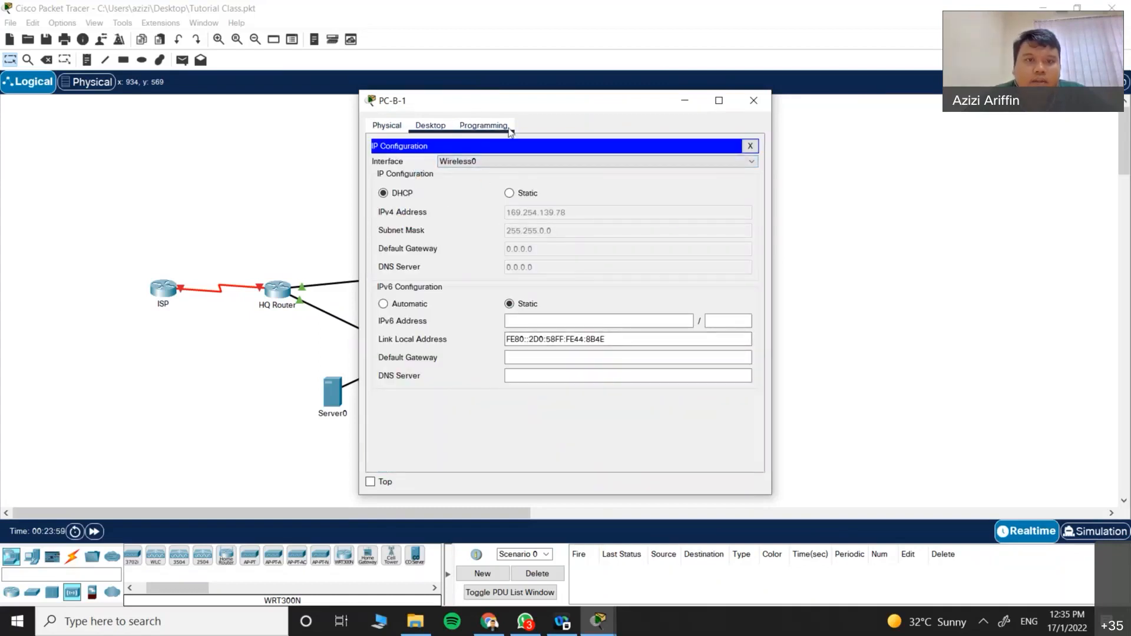
left_click(479, 166)
left_click(478, 171)
left_click(509, 193)
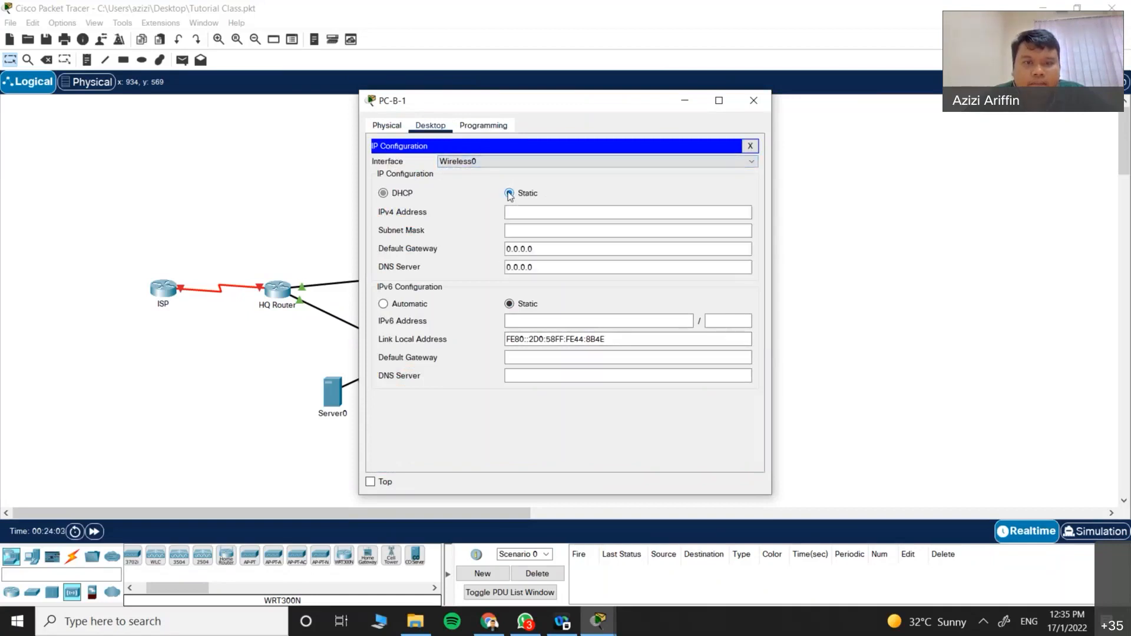
left_click(399, 195)
Step: Glance at the hardware modules, then close IP Configuration and scroll the Desktop applications
left_click(387, 126)
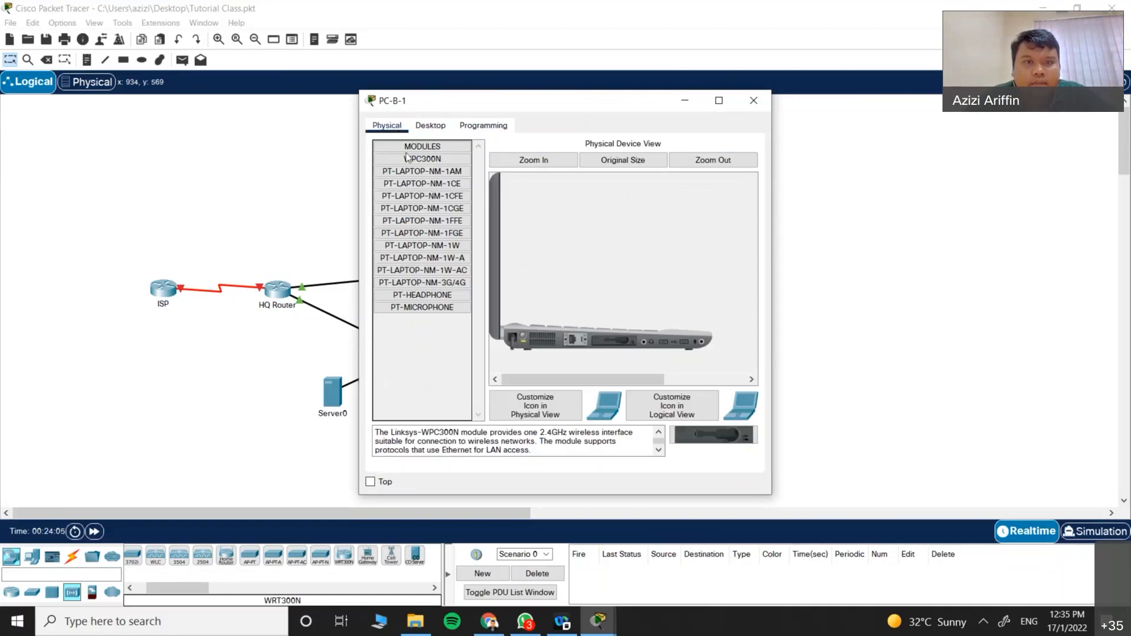
left_click(429, 126)
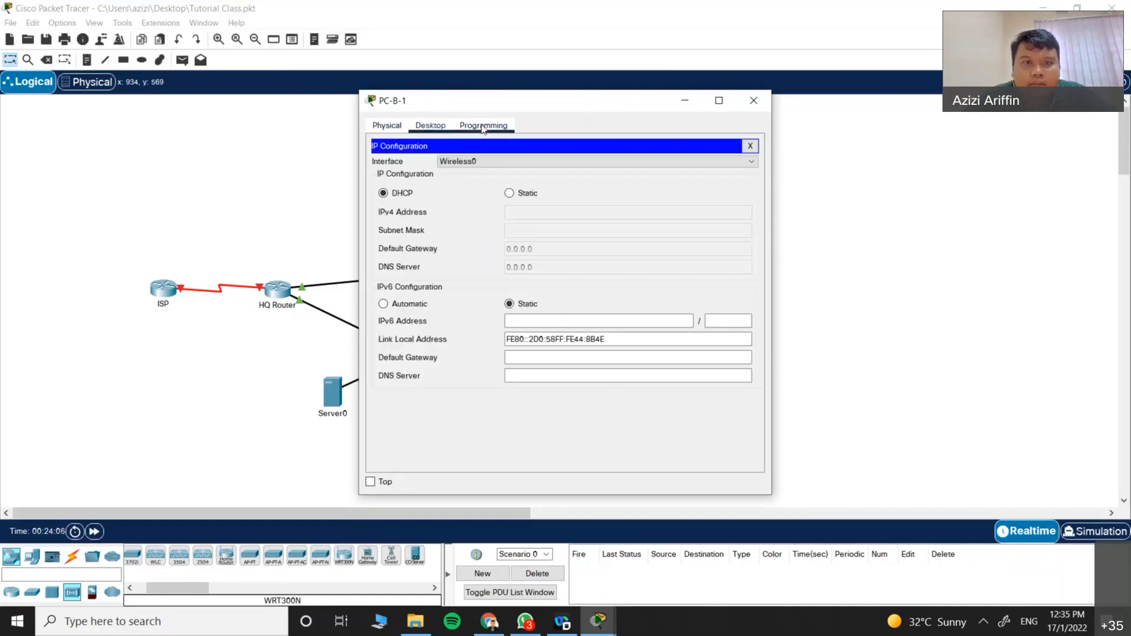
left_click(749, 145)
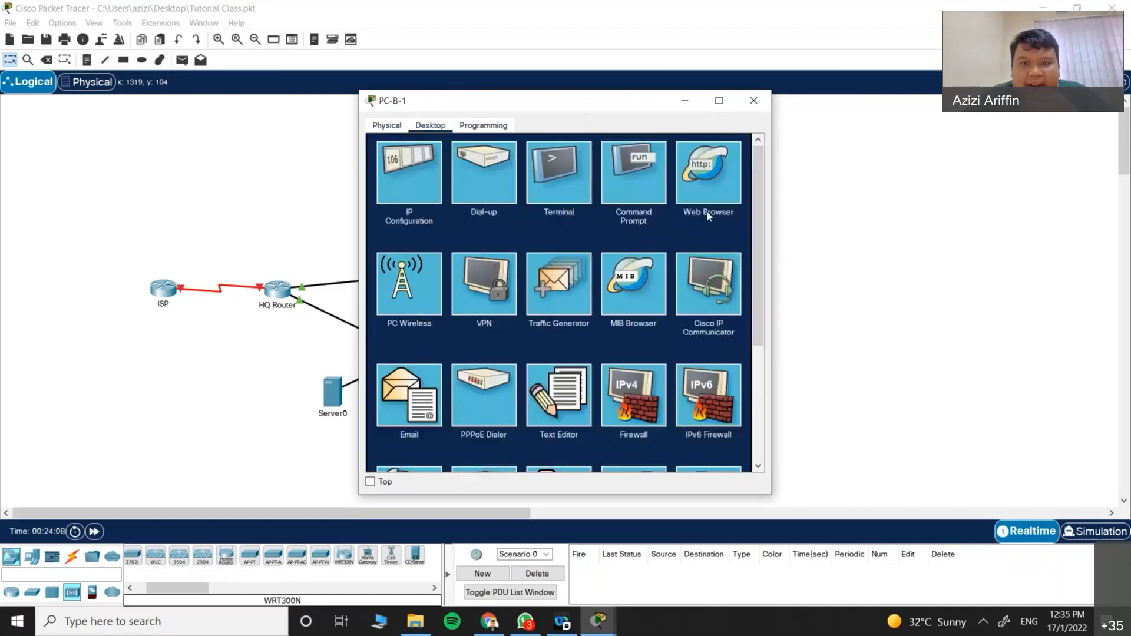
scroll(587, 309, "down", 1)
scroll(587, 309, "down", 4)
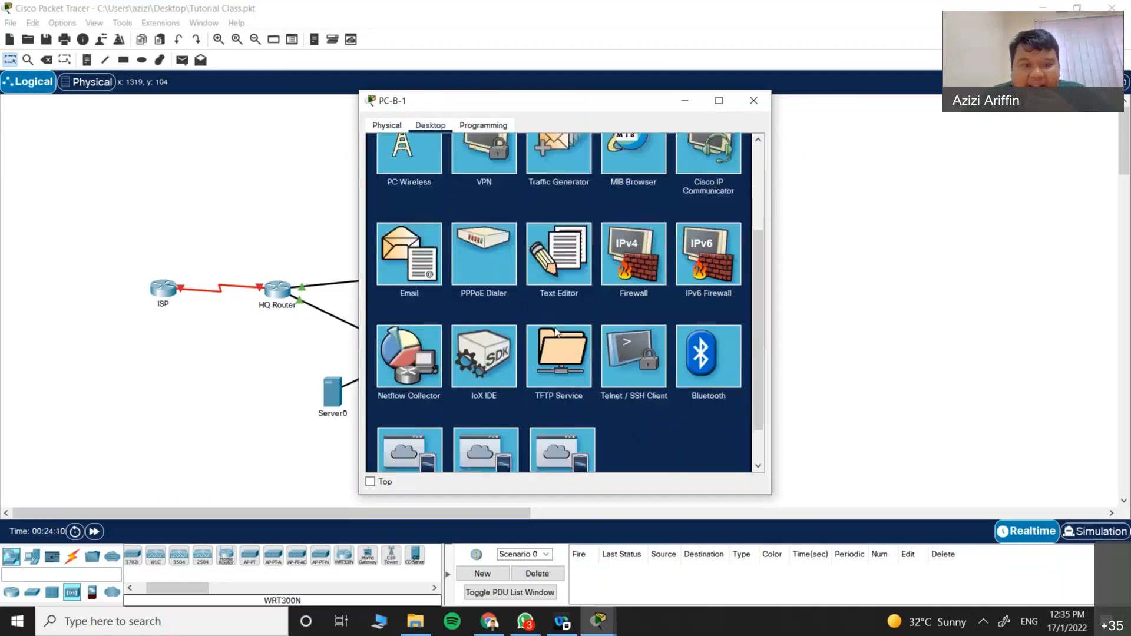
scroll(555, 328, "up", 5)
Step: Swap PC-B-1's installed wireless card for the WPC300N module, dismissing the power-on error
left_click(422, 281)
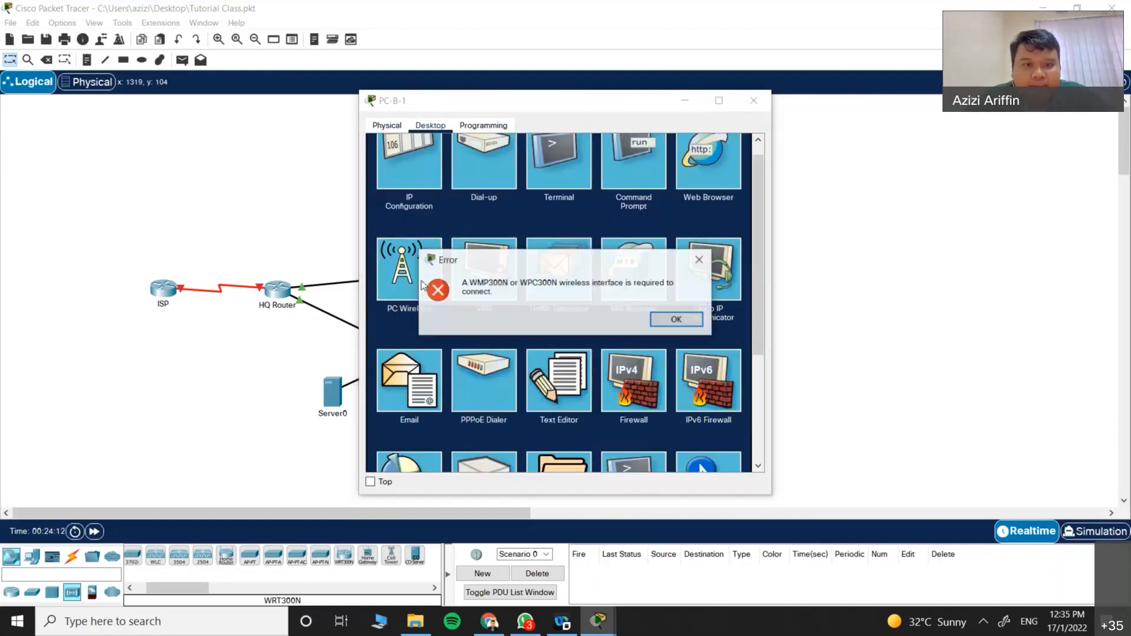
left_click(676, 319)
left_click(387, 125)
mouse_move(614, 342)
left_mouse_down()
mouse_move(469, 363)
mouse_move(612, 349)
left_mouse_up()
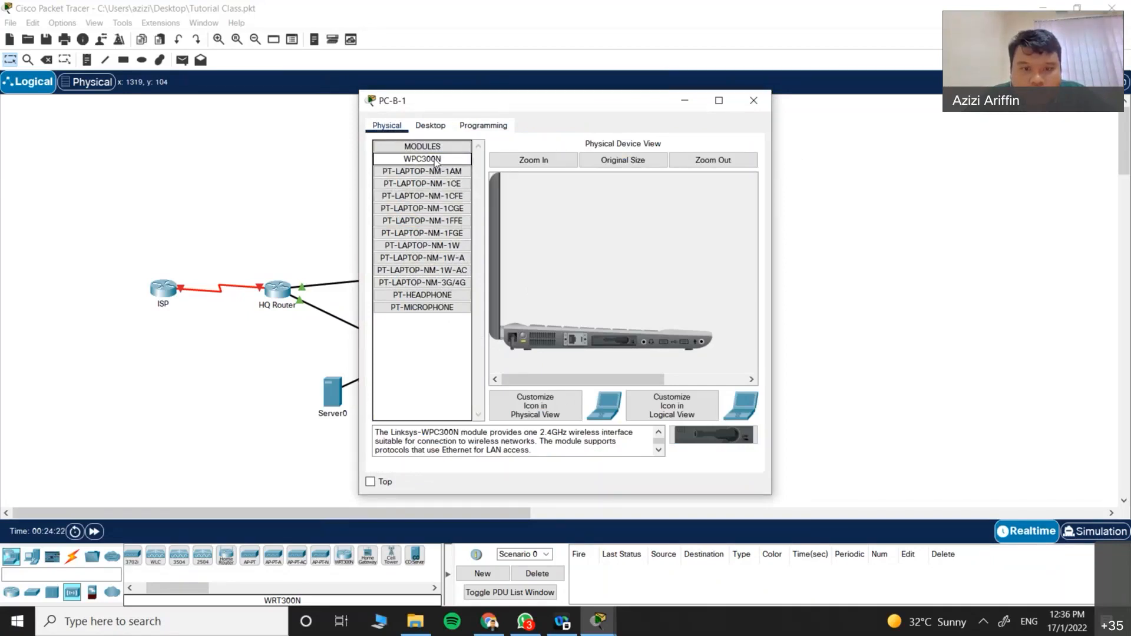
left_click_drag(612, 341, 436, 383)
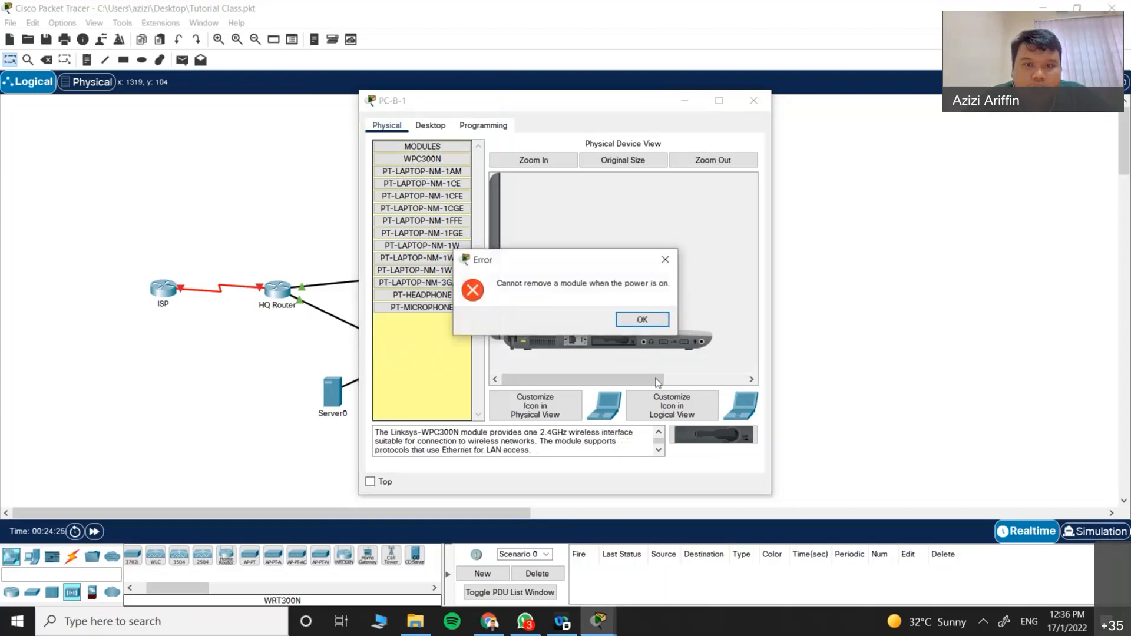
left_click(642, 320)
left_click_drag(610, 345, 436, 377)
left_click_drag(438, 164, 613, 341)
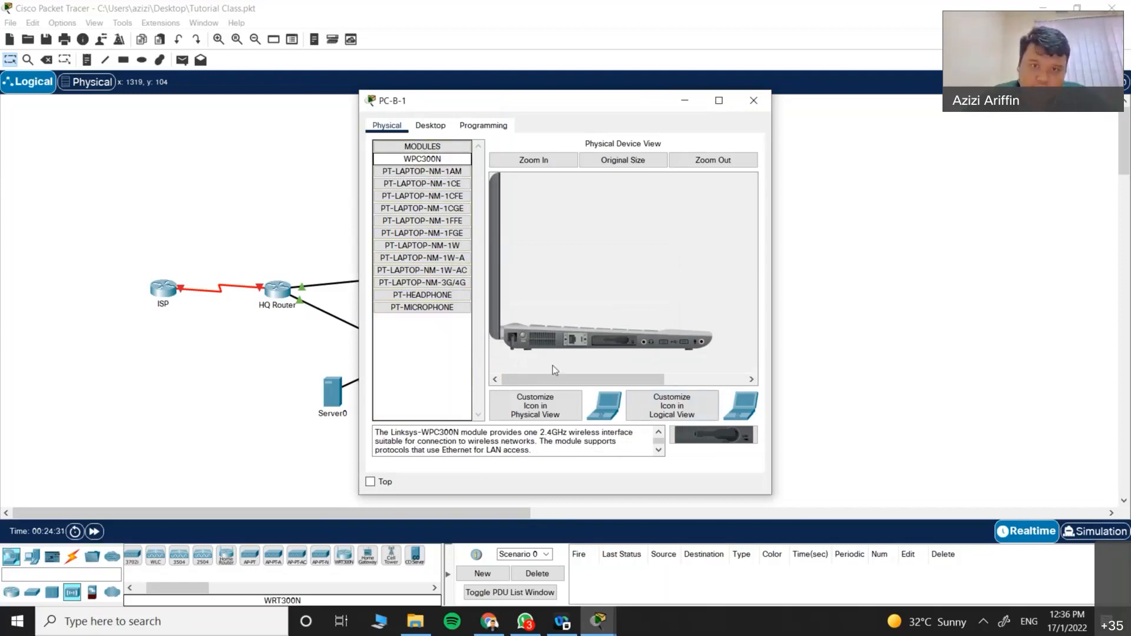
Step: Open PC-B-1's WPC300N wireless client and rescan for available networks
left_click(430, 125)
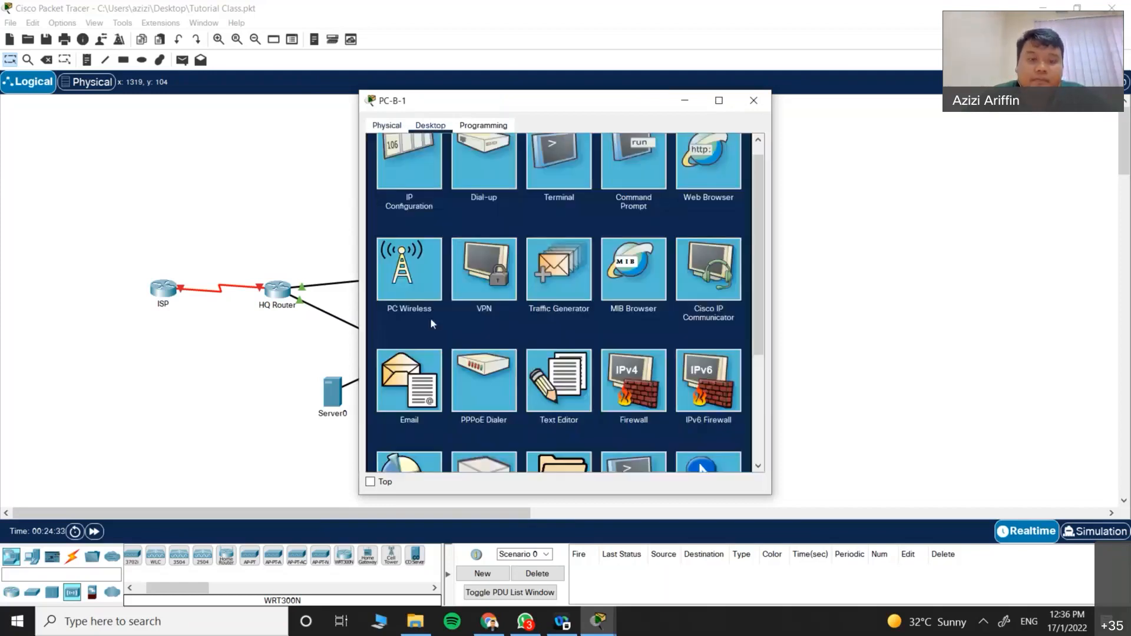
left_click(432, 296)
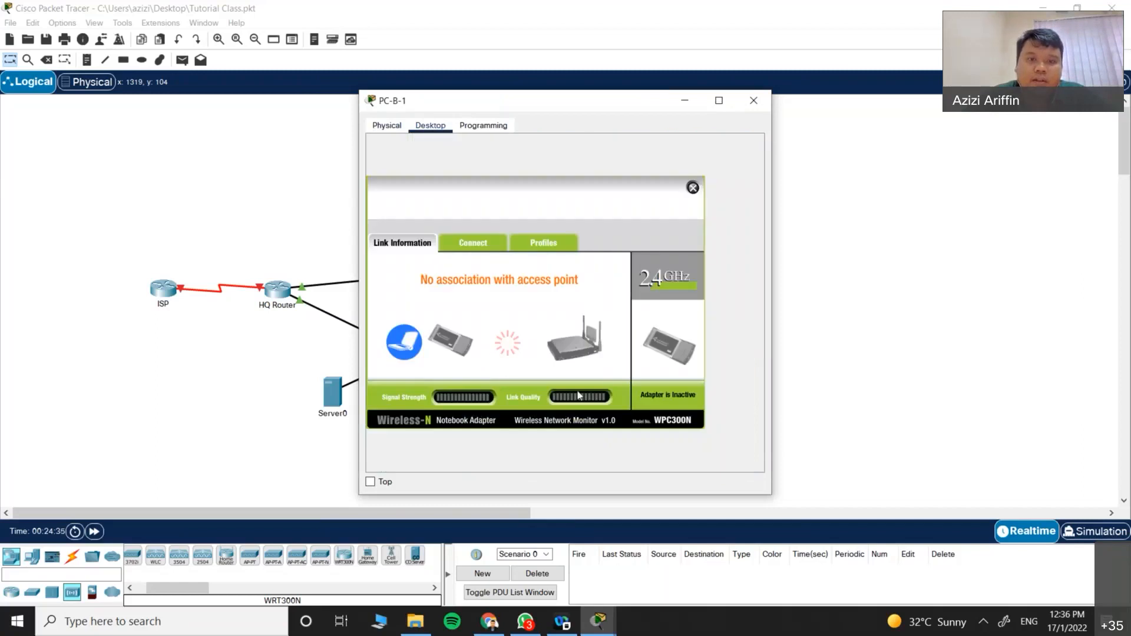
left_click_drag(577, 115, 726, 125)
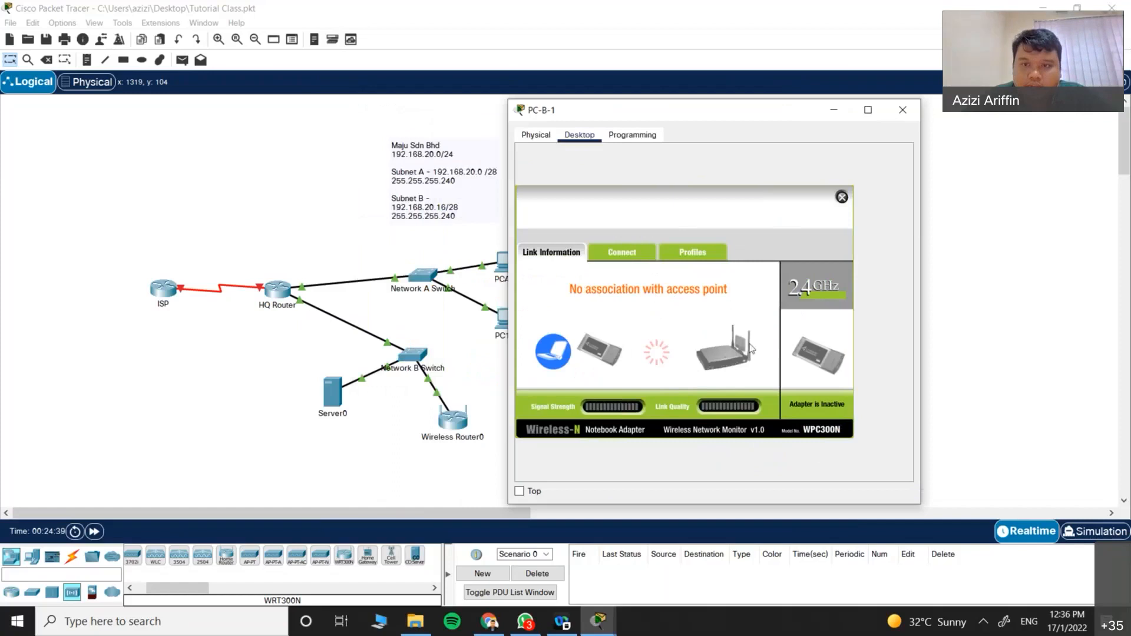
left_click(608, 255)
left_click(693, 377)
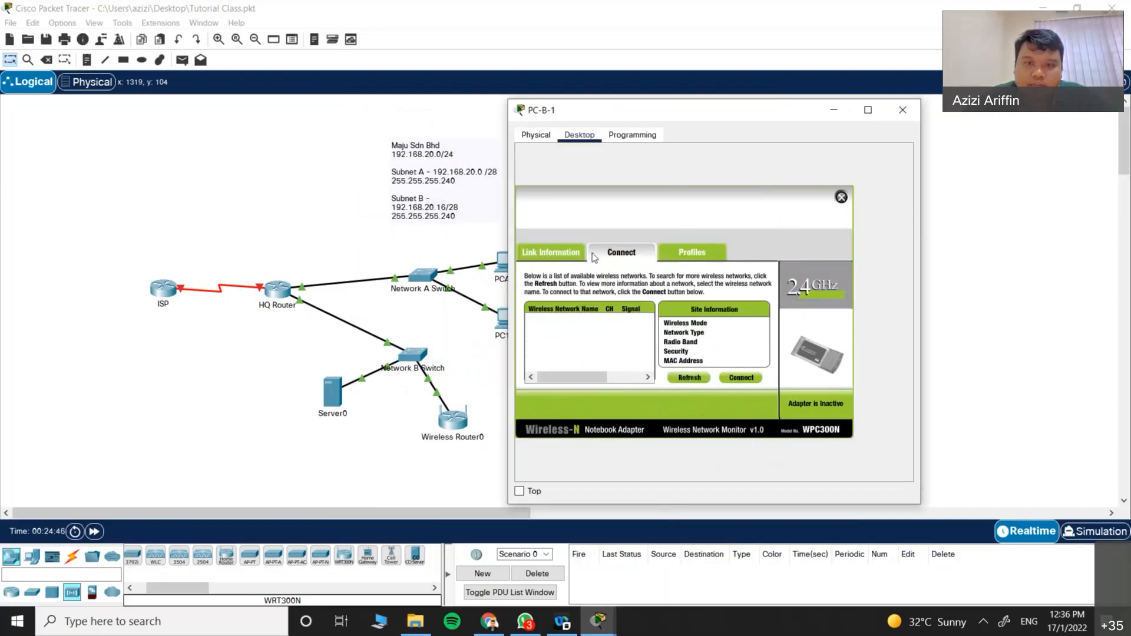
Step: Check link status and saved profiles, rescan again, then open Wireless Router0's configuration
left_click(583, 253)
left_click(615, 252)
left_click(690, 377)
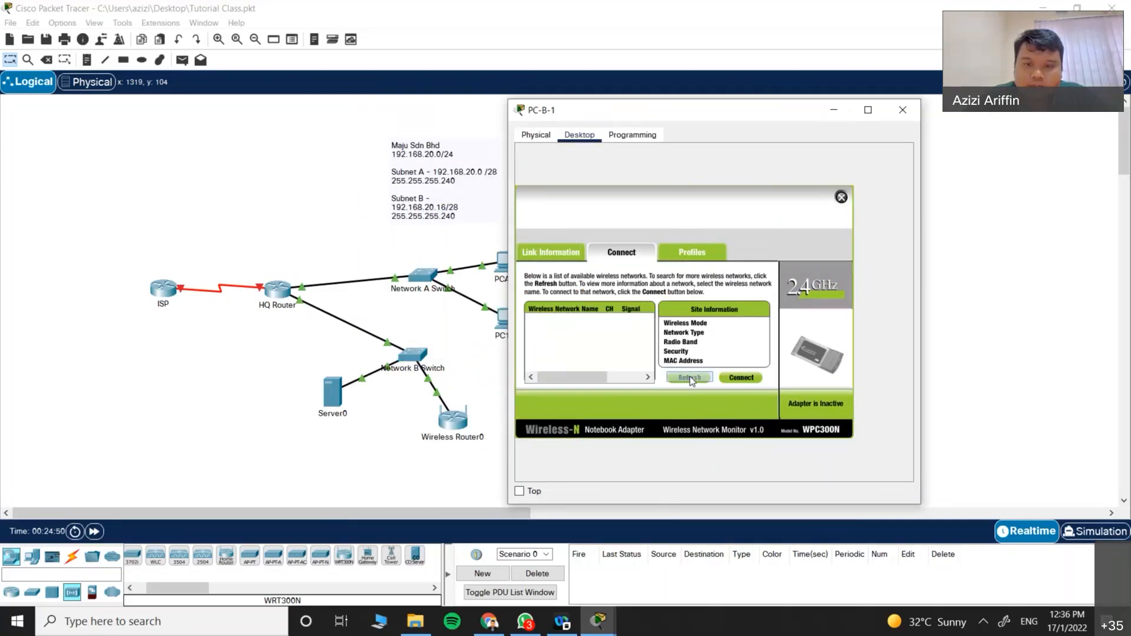
left_click(684, 255)
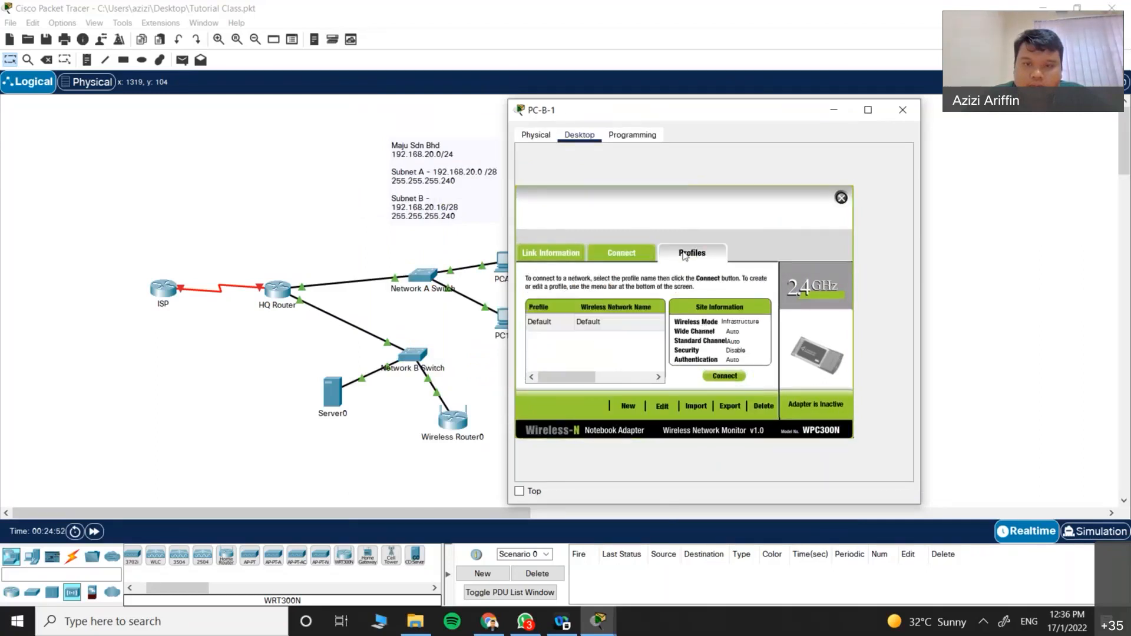
left_click(631, 255)
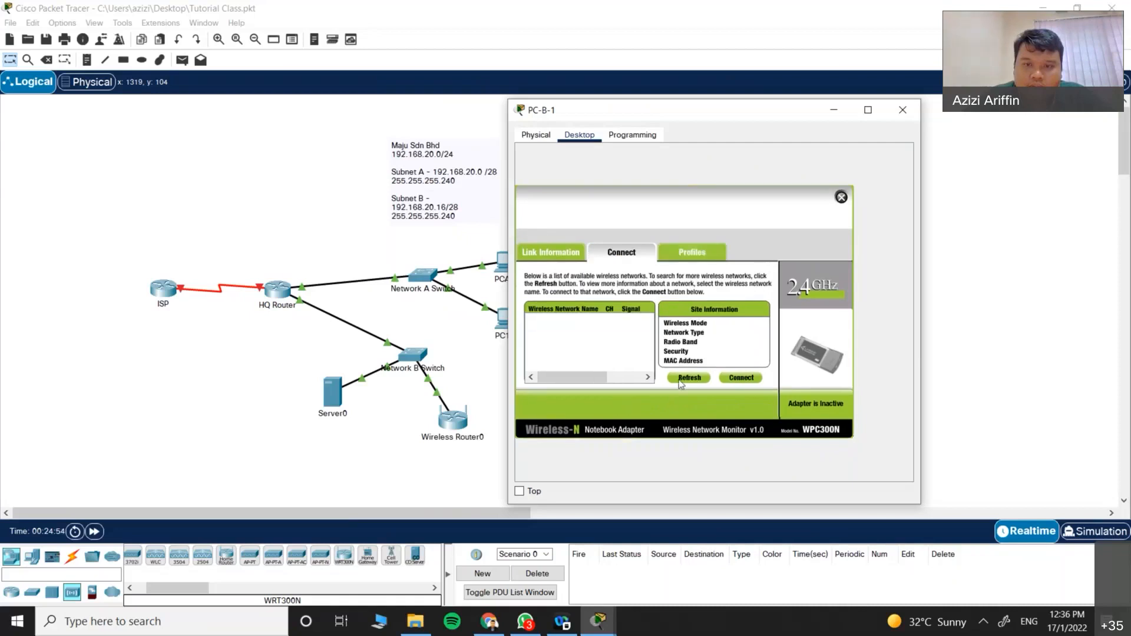
left_click(452, 424)
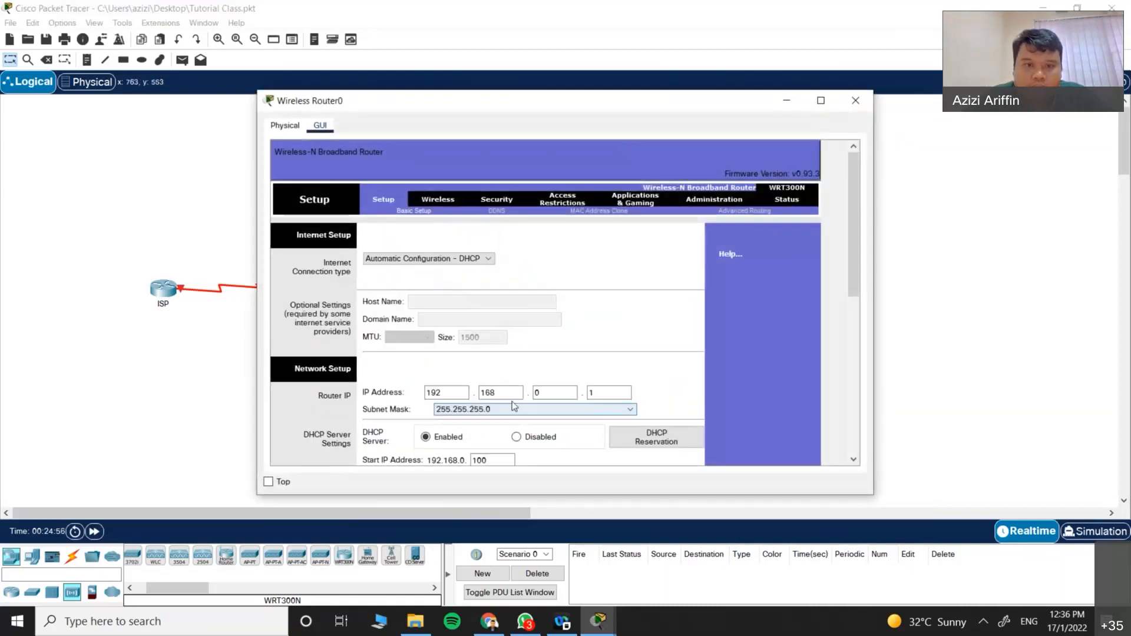
Step: Open Wireless Router0's wireless page in full screen and save the networkB settings
left_click(439, 200)
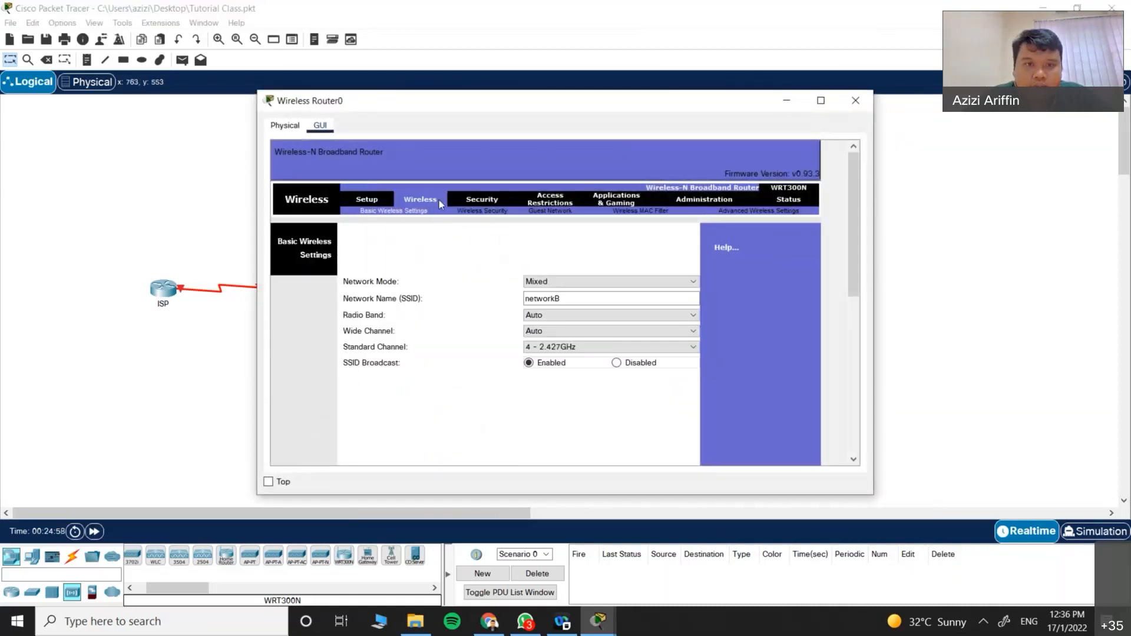
scroll(510, 376, "down", 10)
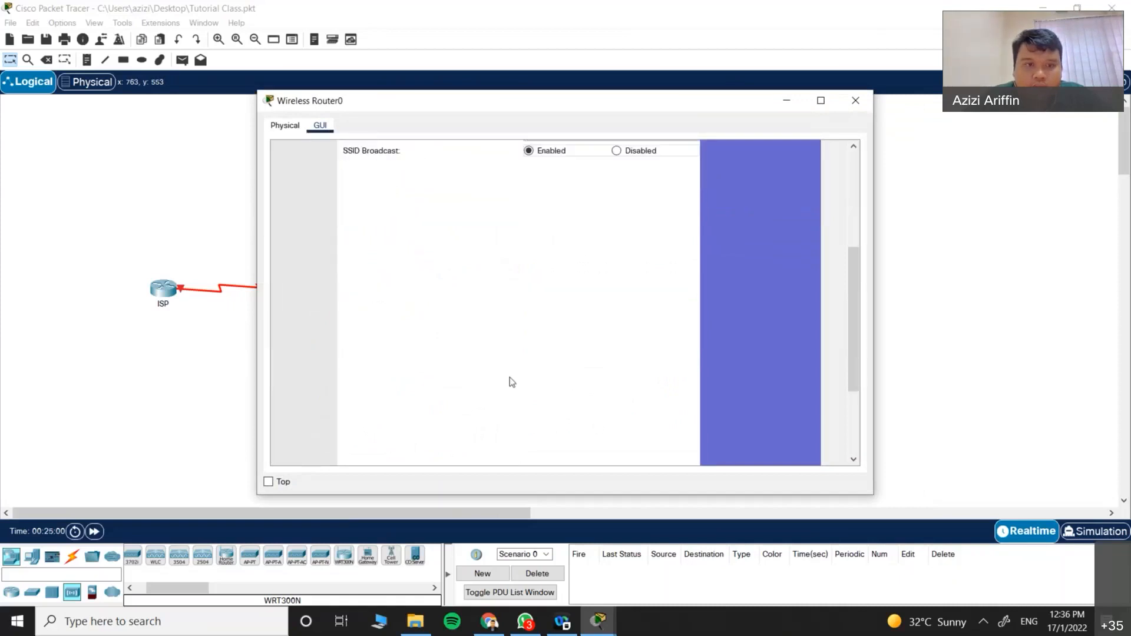
left_click(820, 100)
scroll(524, 290, "up", 4)
scroll(294, 424, "down", 4)
left_click(303, 553)
Step: Check the wireless security page, save the basic wireless settings again and close the router
left_click(231, 118)
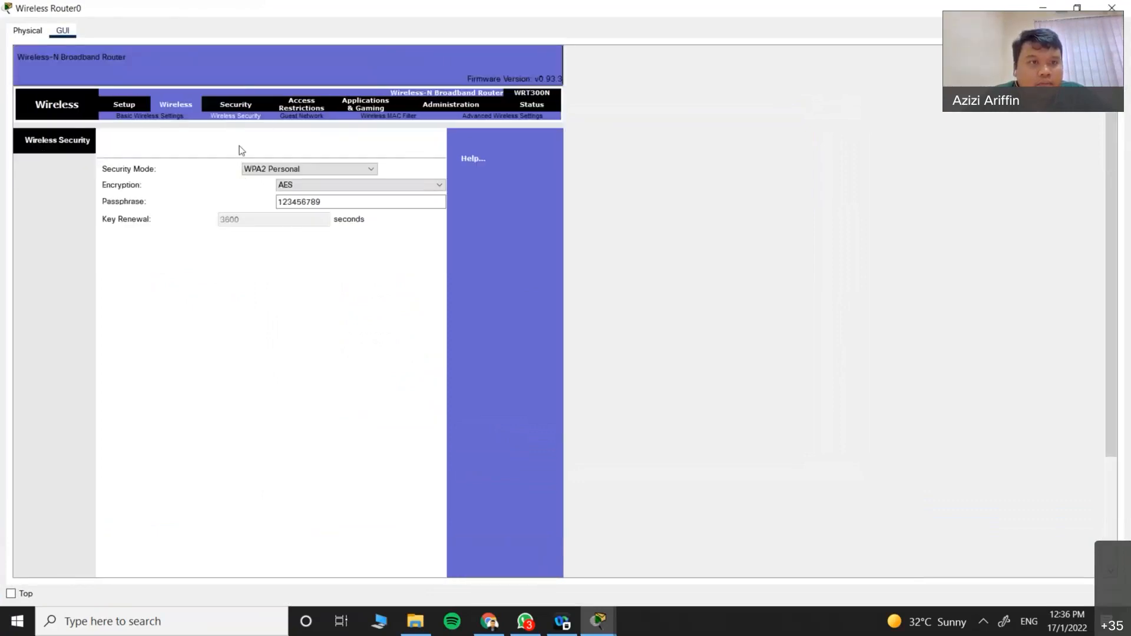
left_click(138, 118)
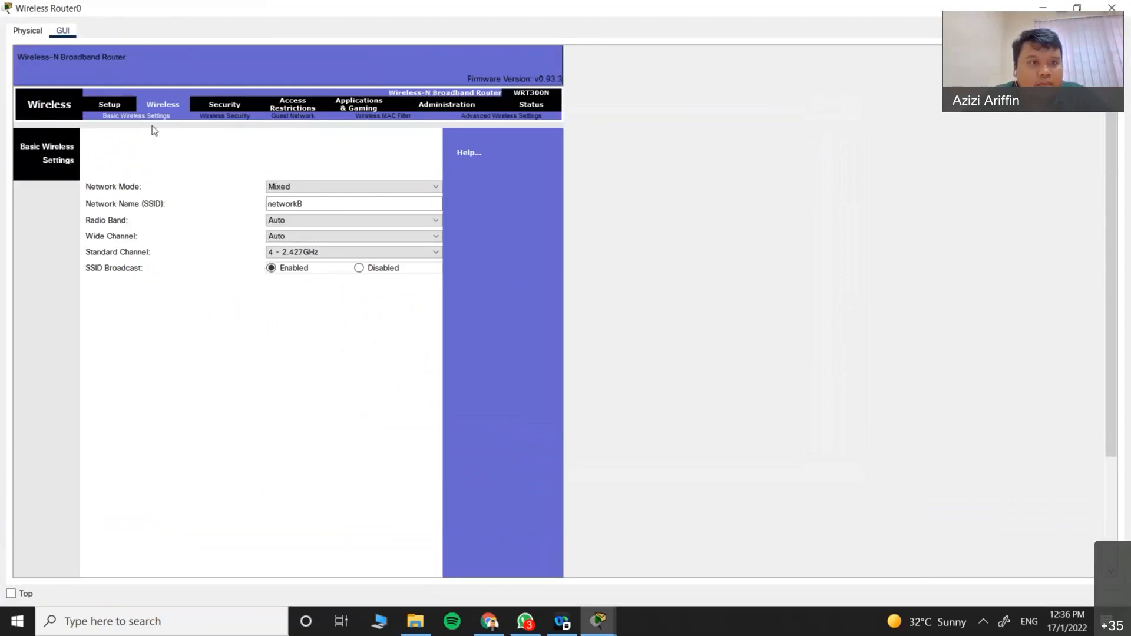
scroll(293, 448, "down", 3)
left_click(295, 557)
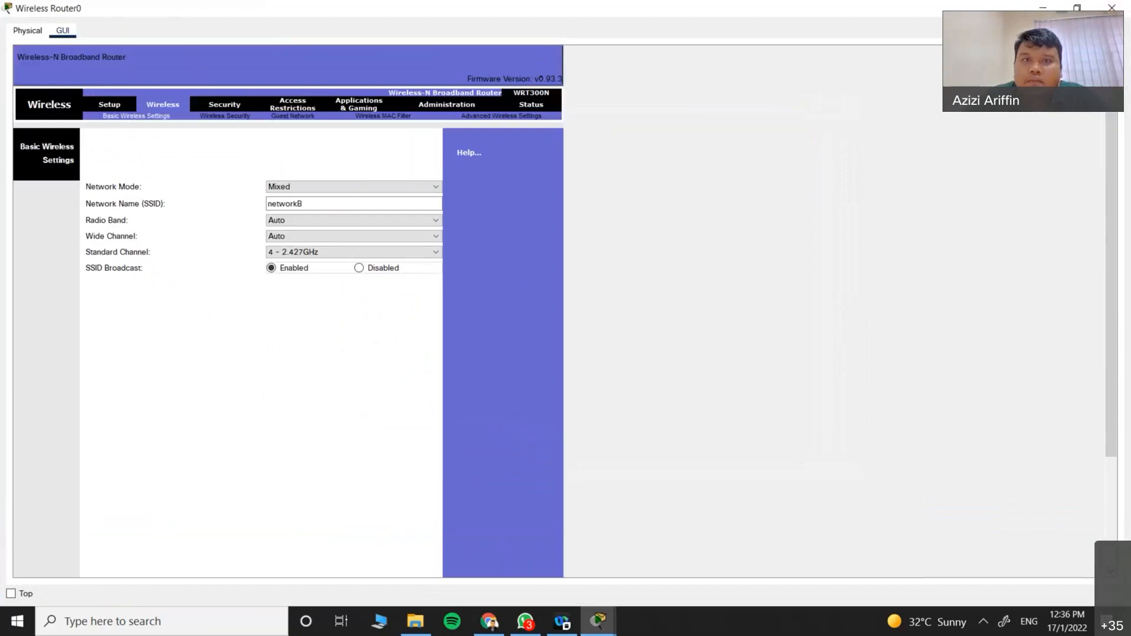
left_click(1111, 8)
Step: Rescan and connect PC-B-1 to networkB with the WPA2 pre-shared key, then close its window
left_click(550, 422)
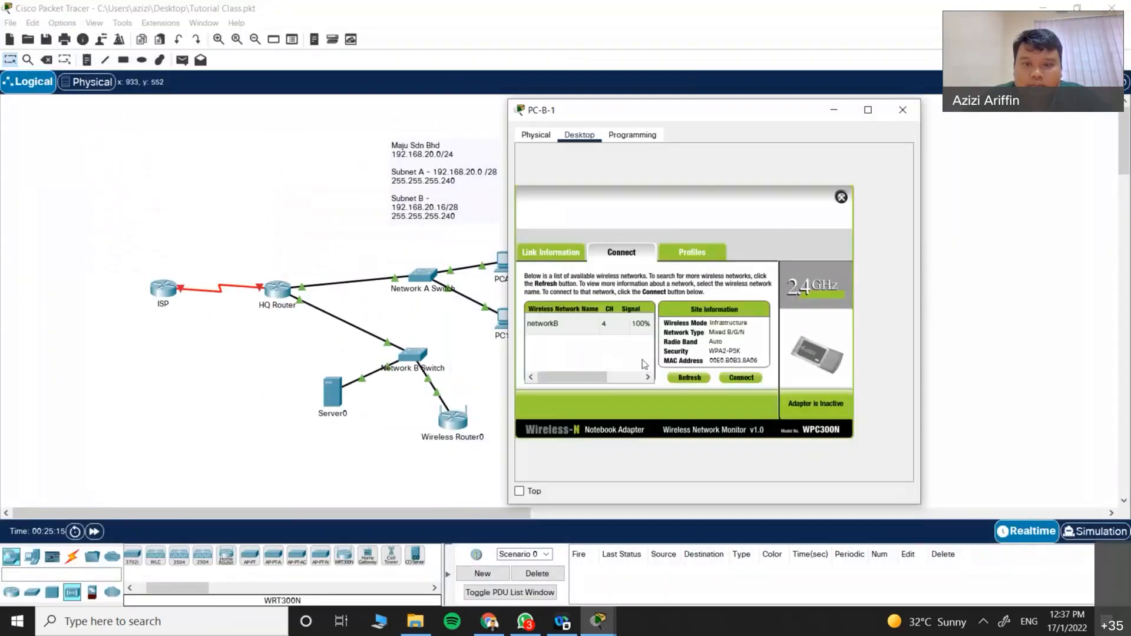
left_click(688, 377)
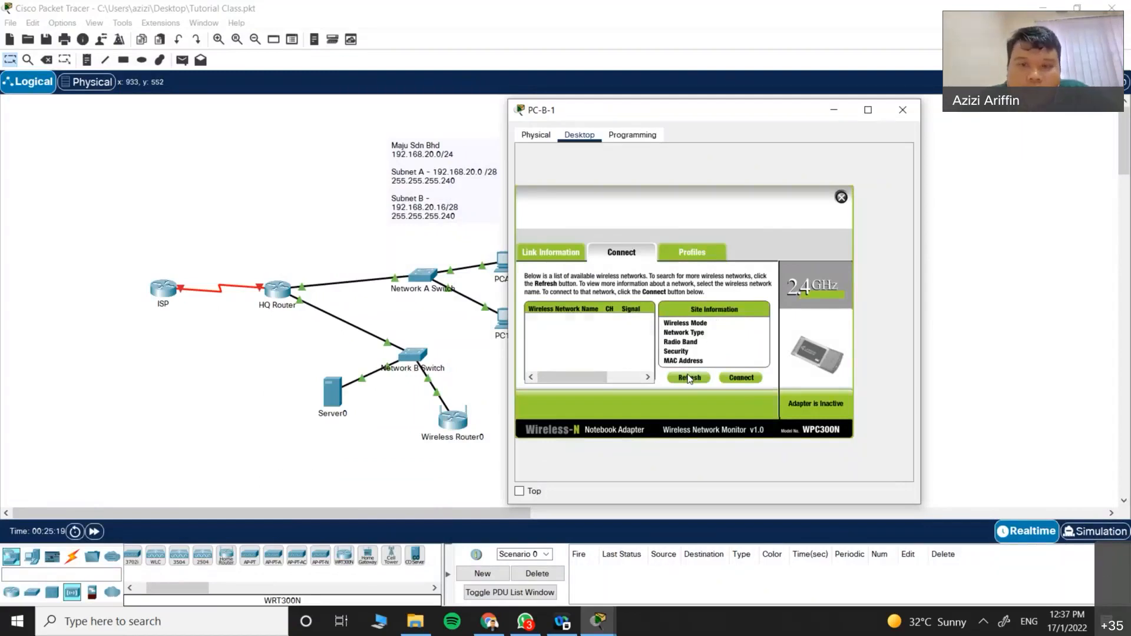
left_click(580, 329)
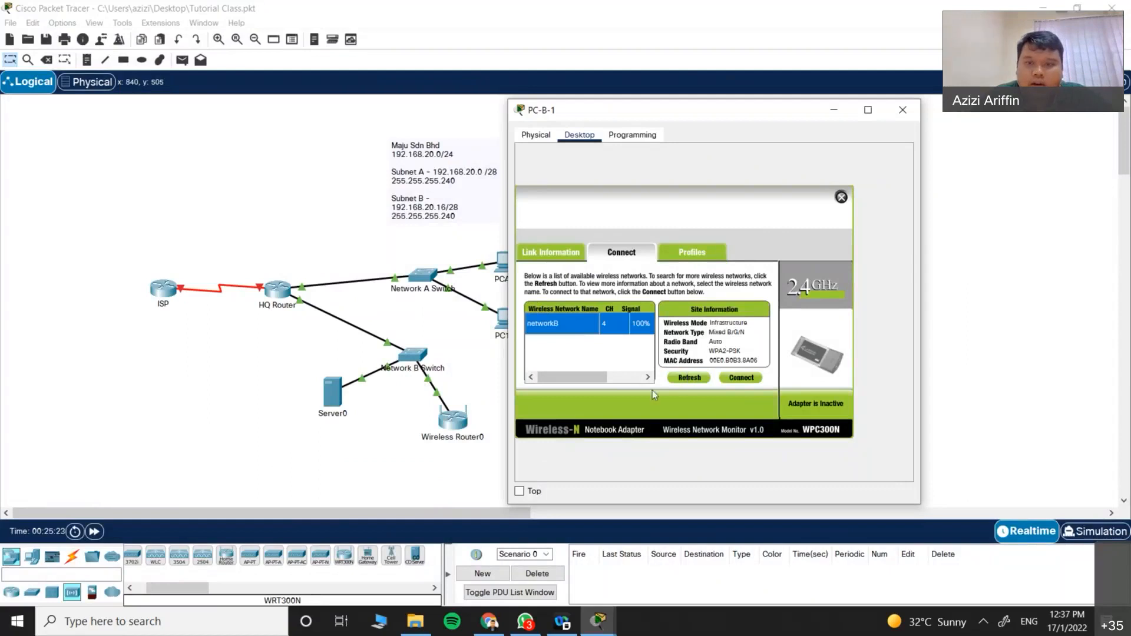
left_click(741, 379)
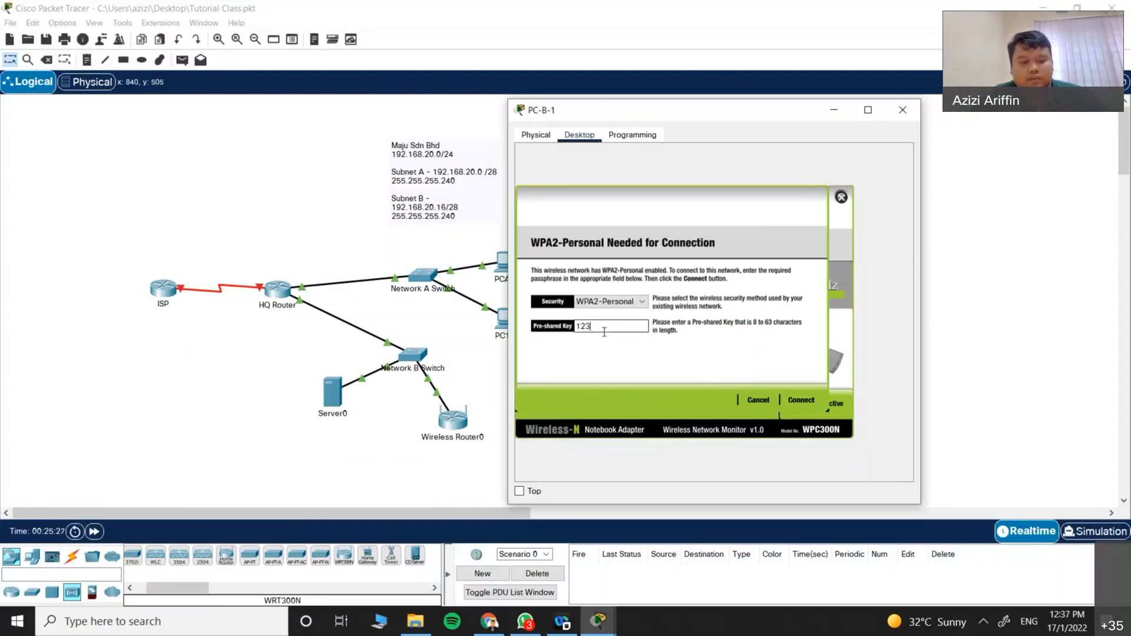
left_click(798, 401)
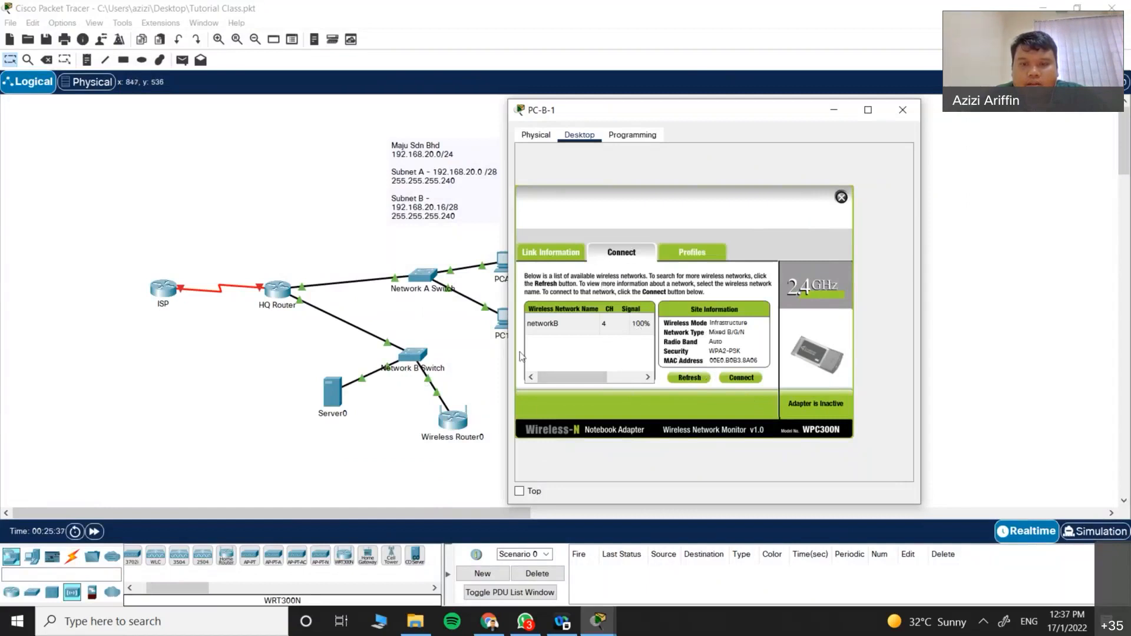
left_click(902, 110)
left_click(452, 419)
Step: Switch PC-B-1's IP configuration to a static IPv4 address
left_click(855, 101)
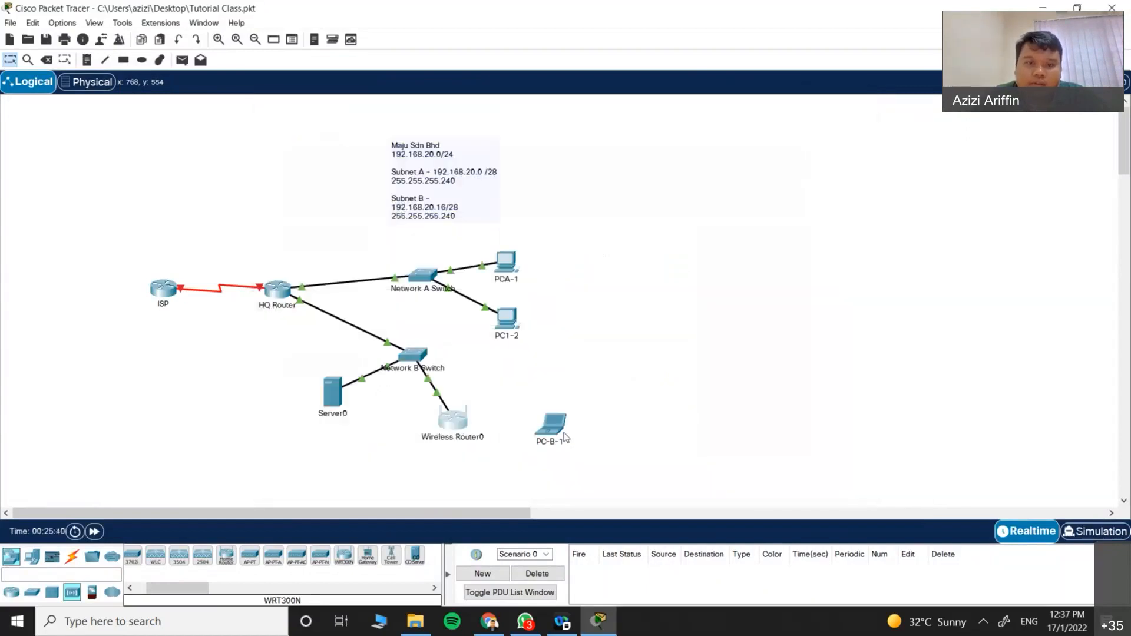
left_click(504, 259)
left_click_drag(517, 101, 648, 109)
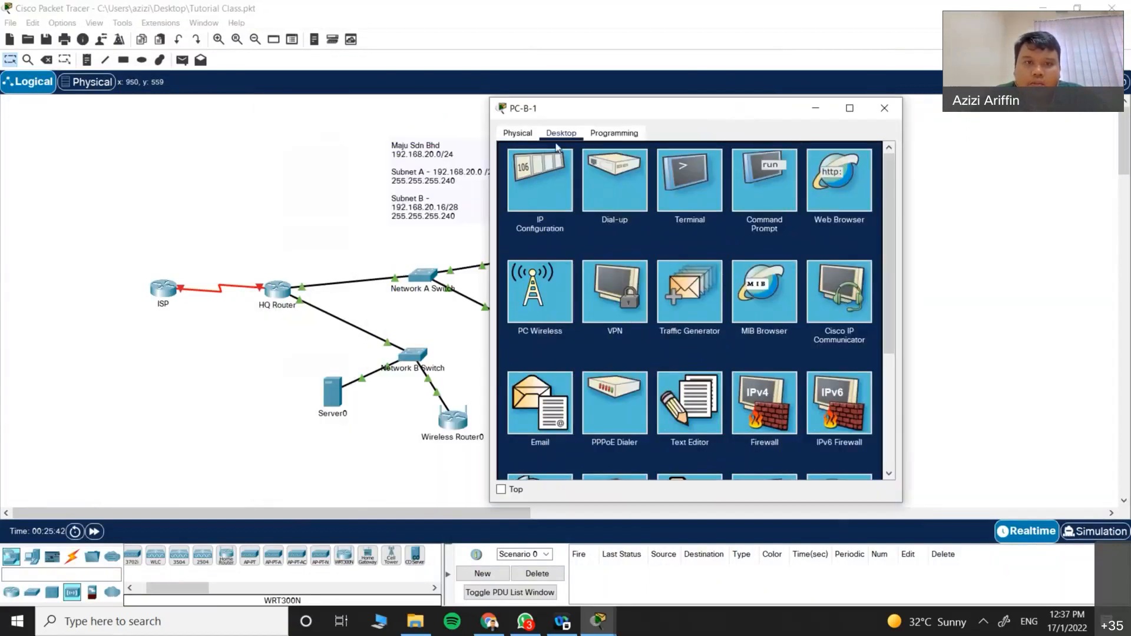
left_click(527, 174)
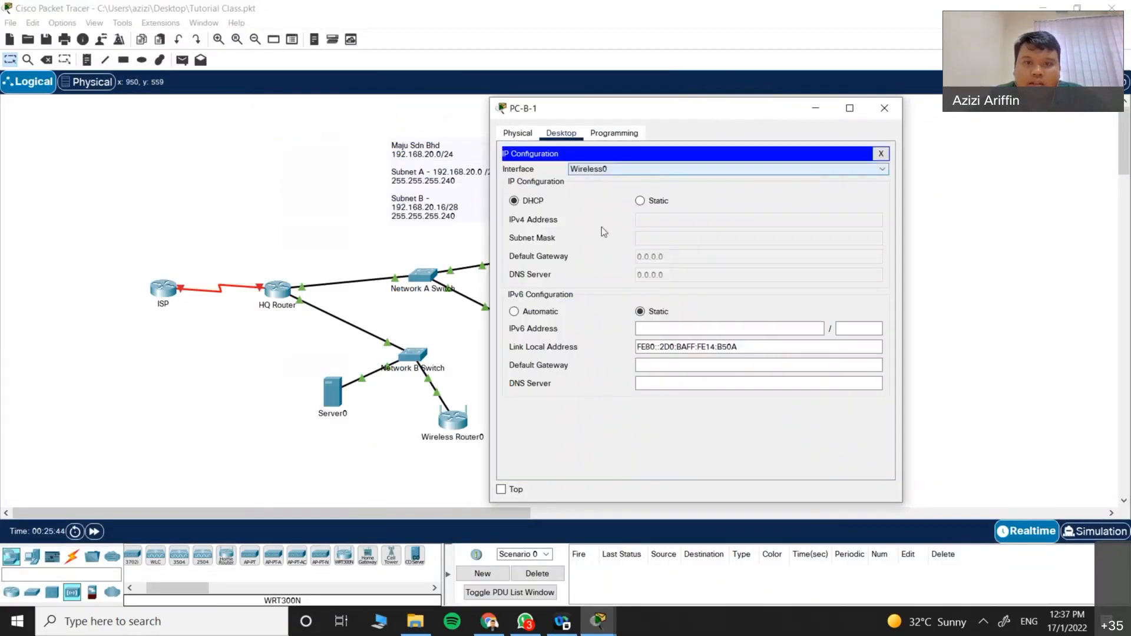
left_click(640, 201)
Step: Enter IPv4 192.168.20.18, mask 255.255.255.240 and gateway 192.168.20.17, then close PC-B-1
left_click_drag(671, 115, 776, 122)
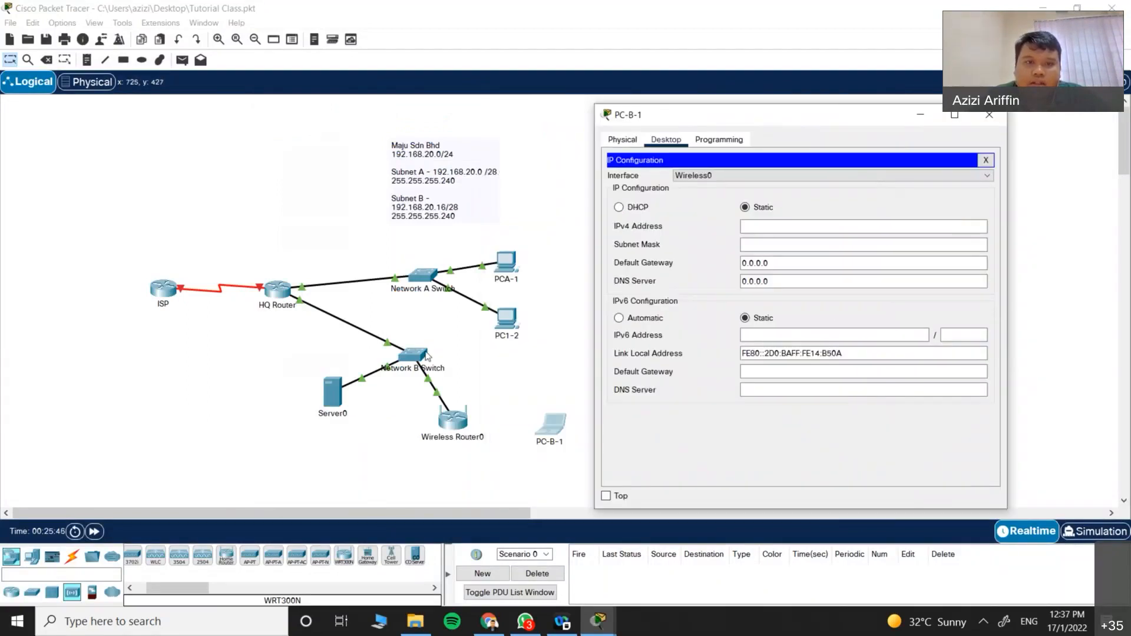
left_click(760, 226)
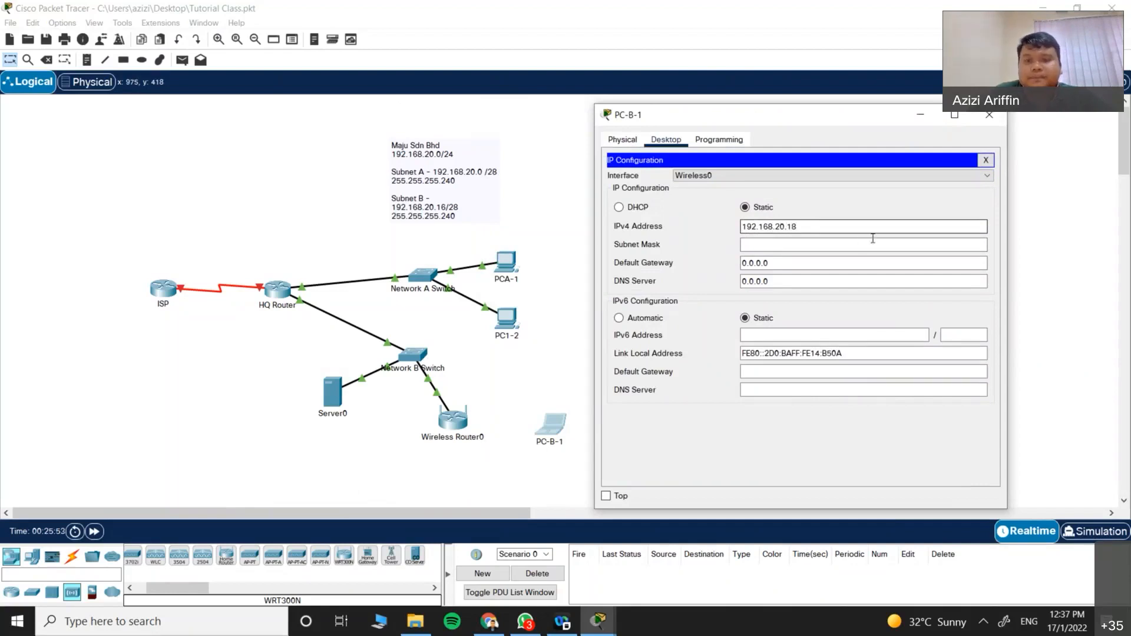
left_click(808, 244)
key("BackSpace")
type("240")
key("Tab")
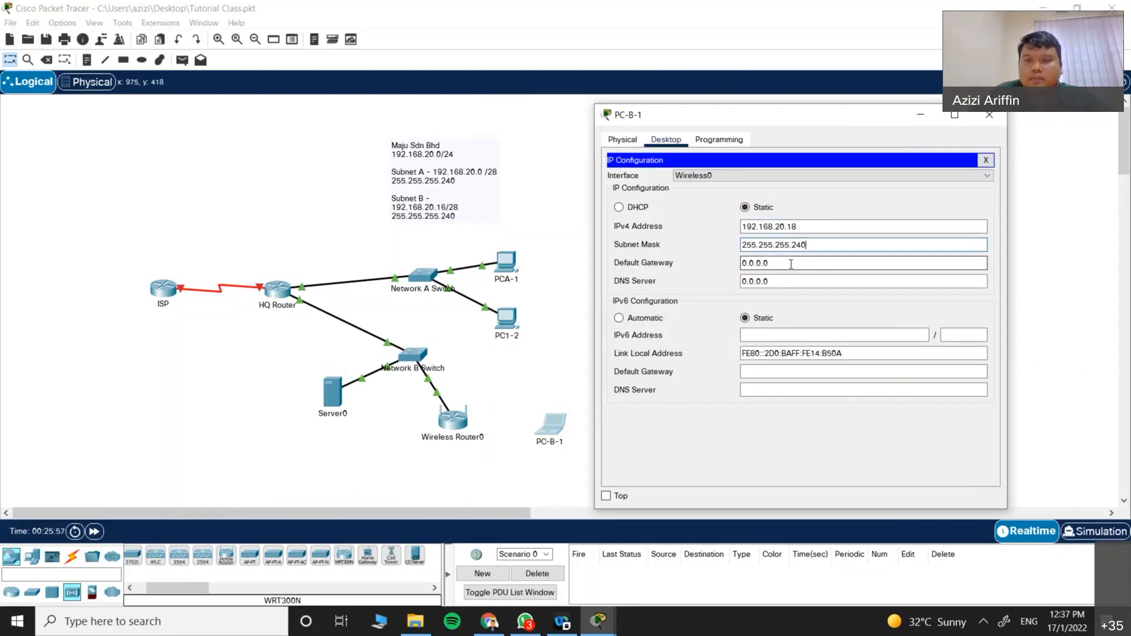
type("192.168.20.17")
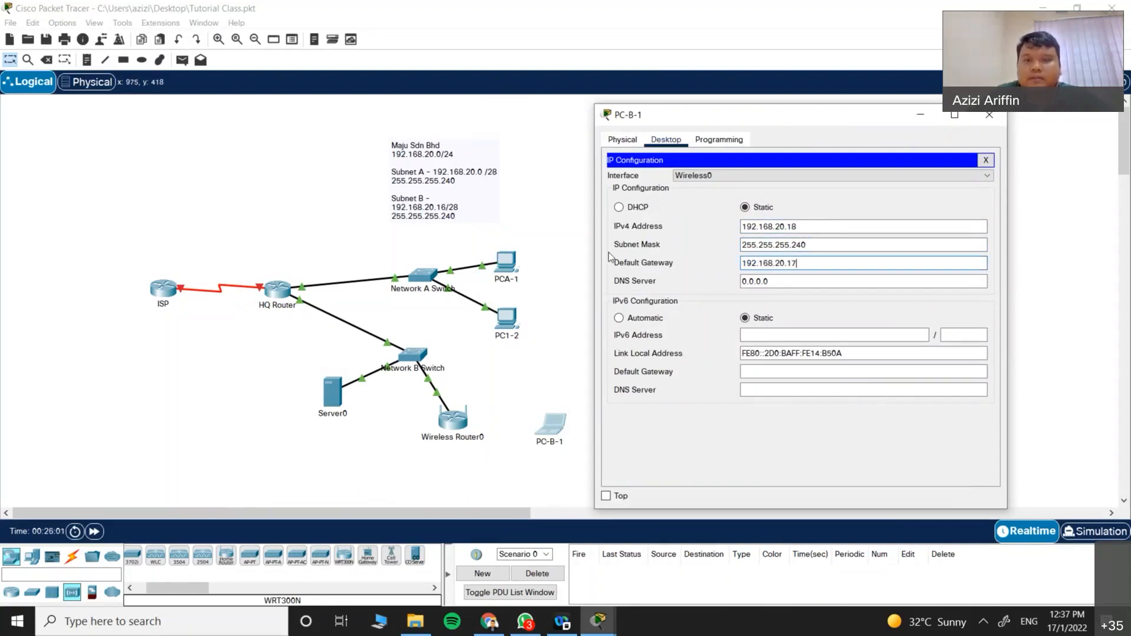
left_click_drag(749, 123, 646, 125)
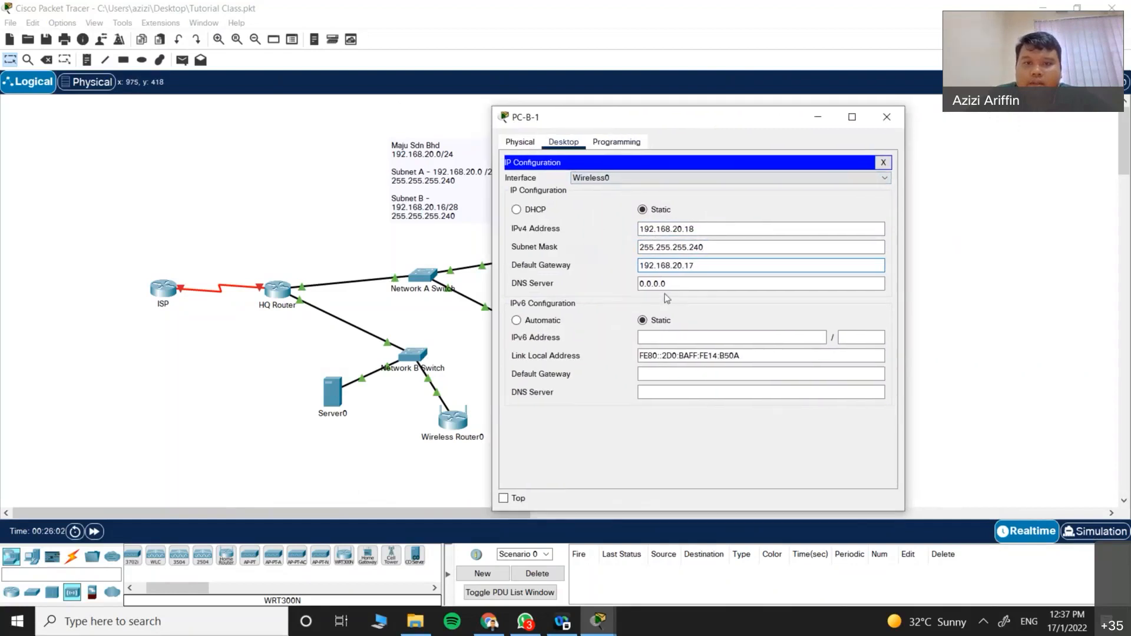
left_click(884, 163)
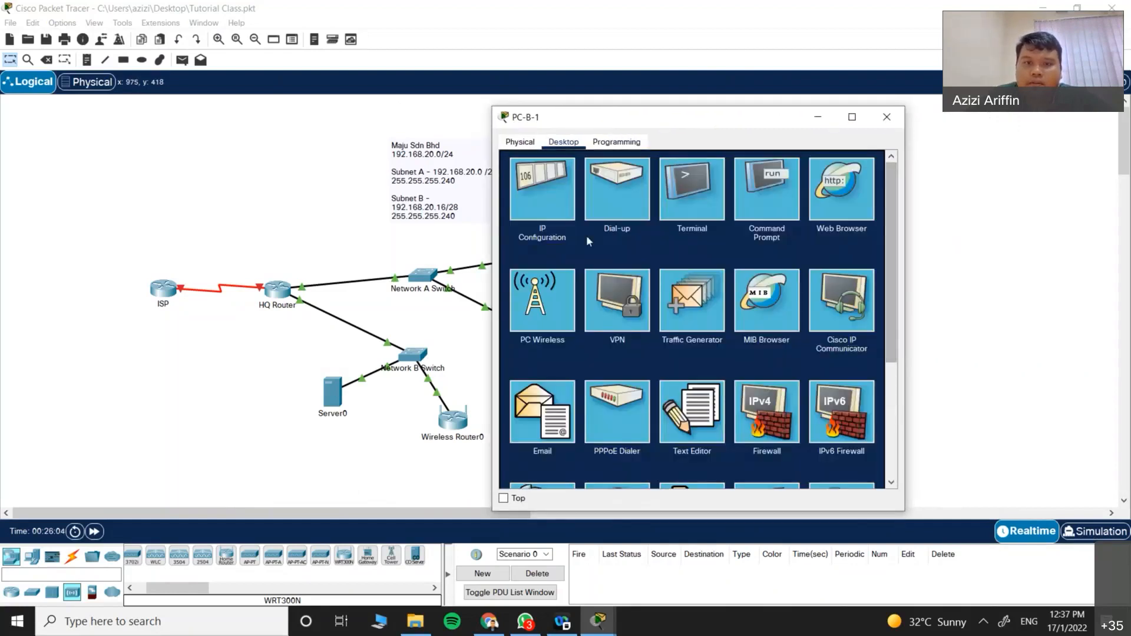
left_click(886, 117)
Step: Check PC-B-1's wireless client and Wireless Router0's wireless security settings
left_click(550, 424)
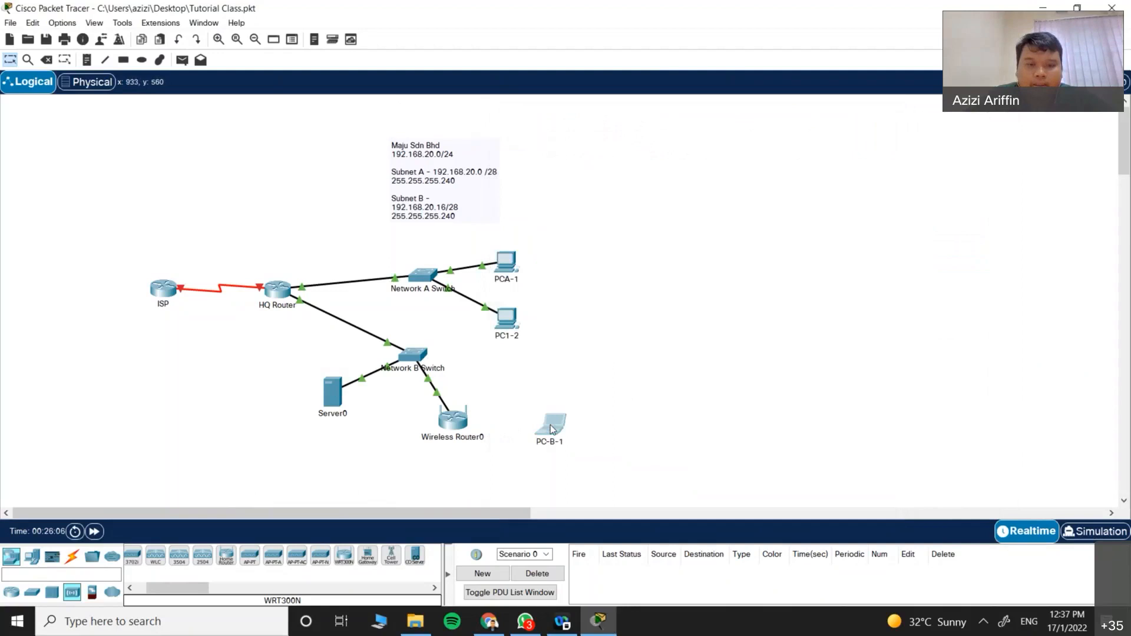
left_click(421, 287)
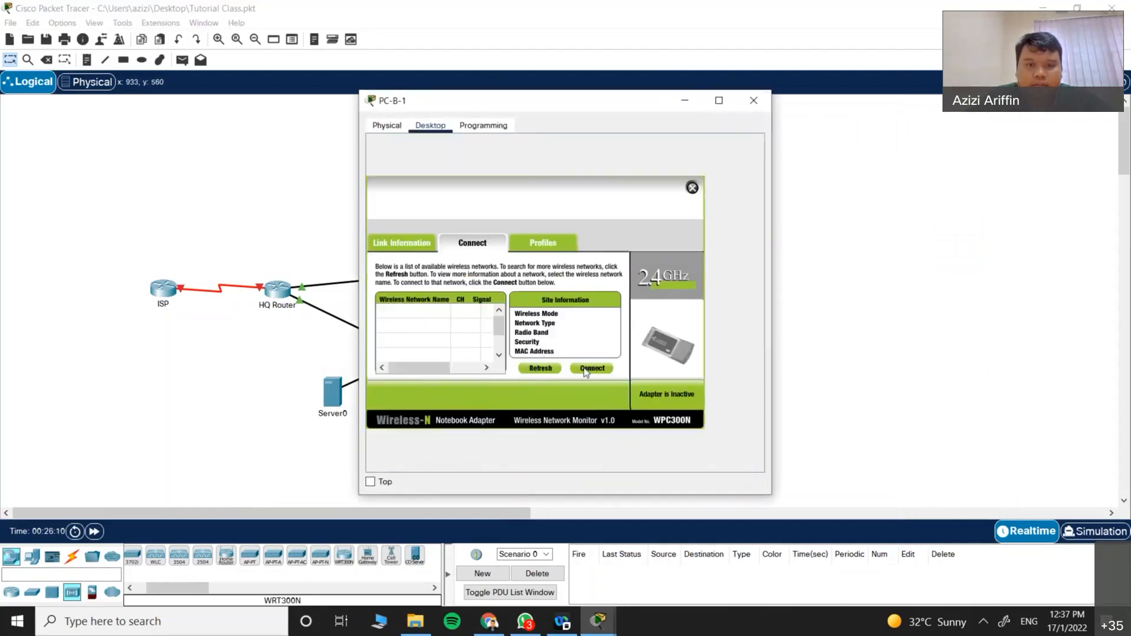
left_click(754, 102)
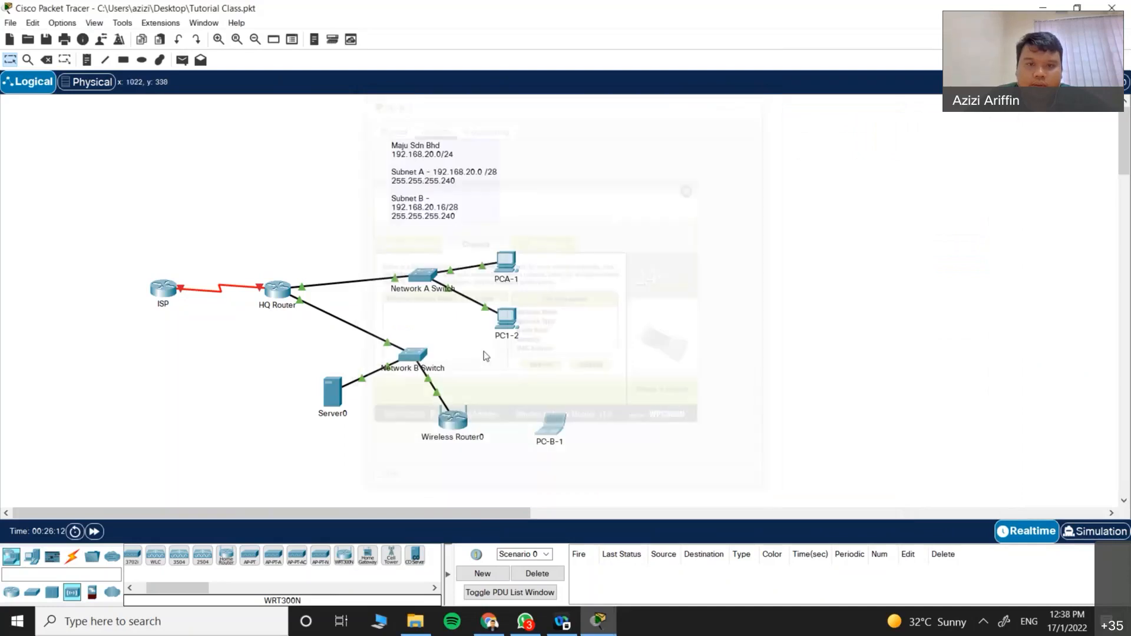
left_click(453, 419)
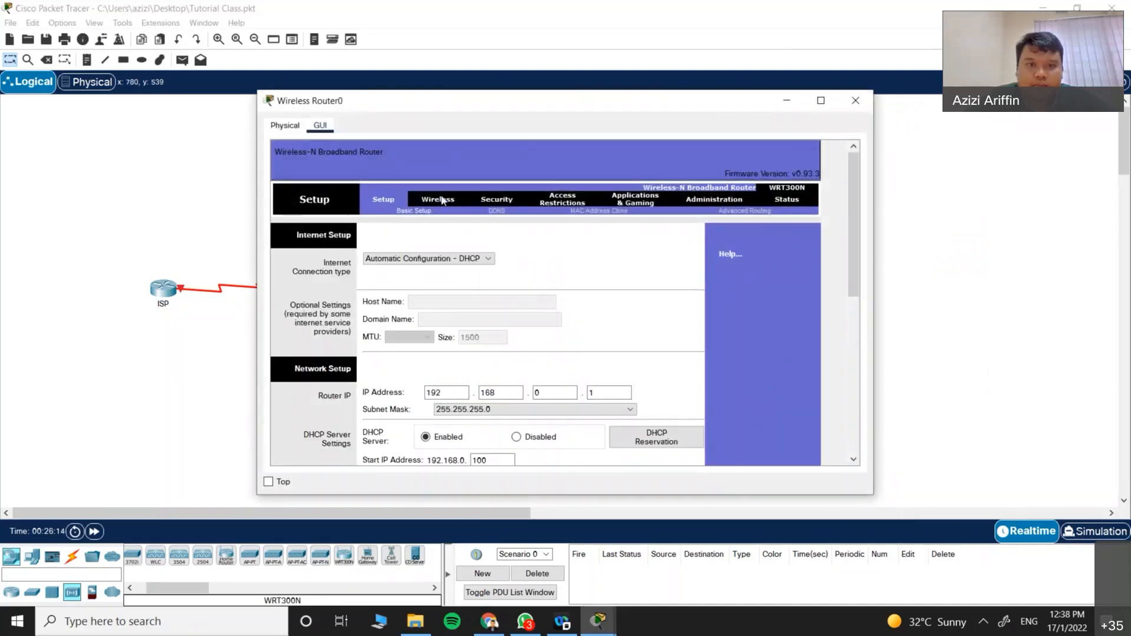
left_click(441, 201)
left_click(489, 211)
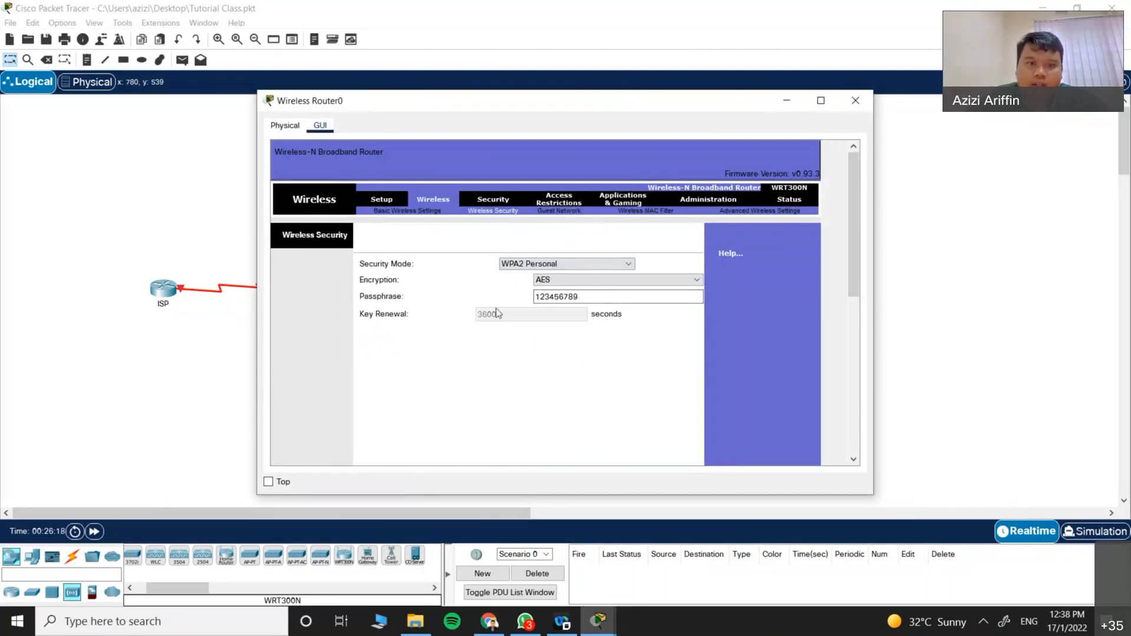
left_click(856, 100)
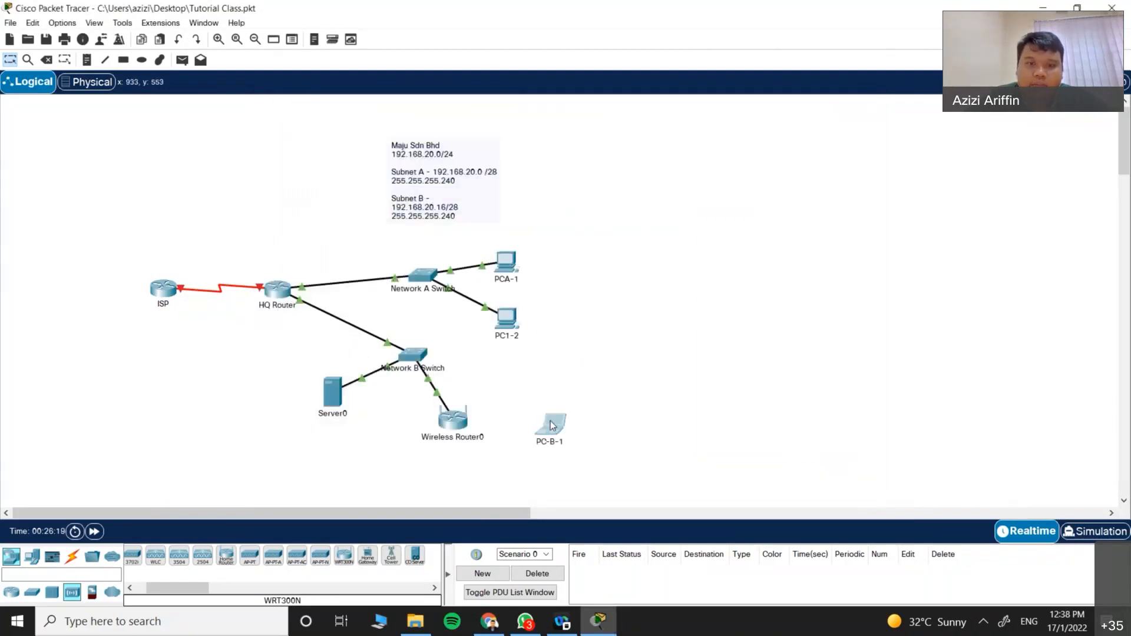
Step: Retry connecting PC-B-1 to networkB, then delete the Network B Switch–Wireless Router0 cable
left_click(546, 427)
left_click(417, 287)
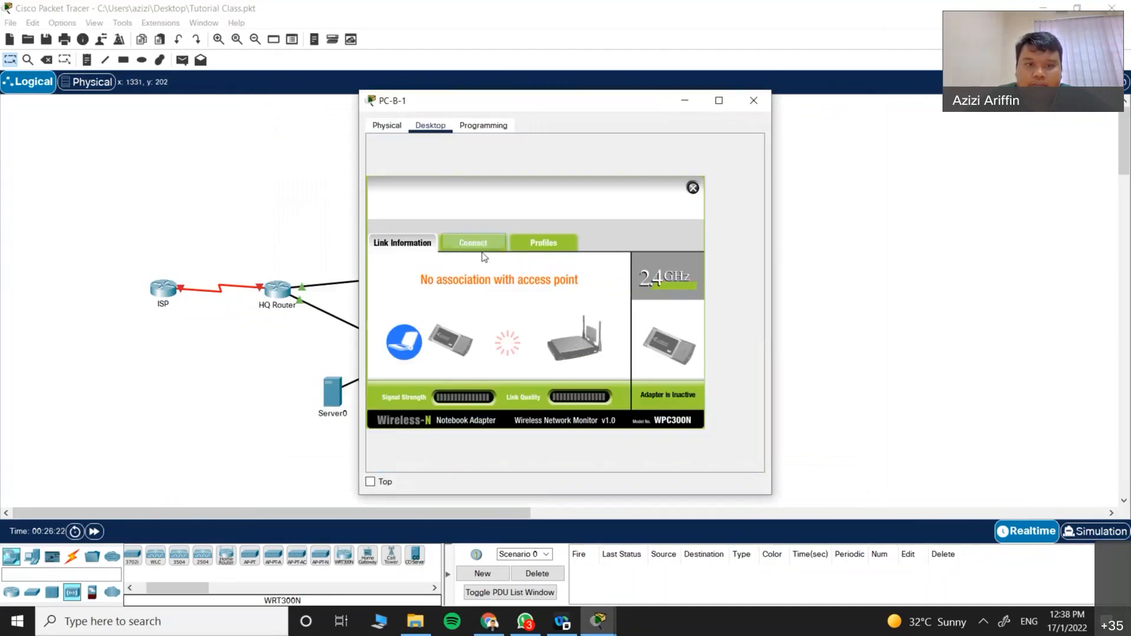
left_click(480, 247)
left_click(534, 369)
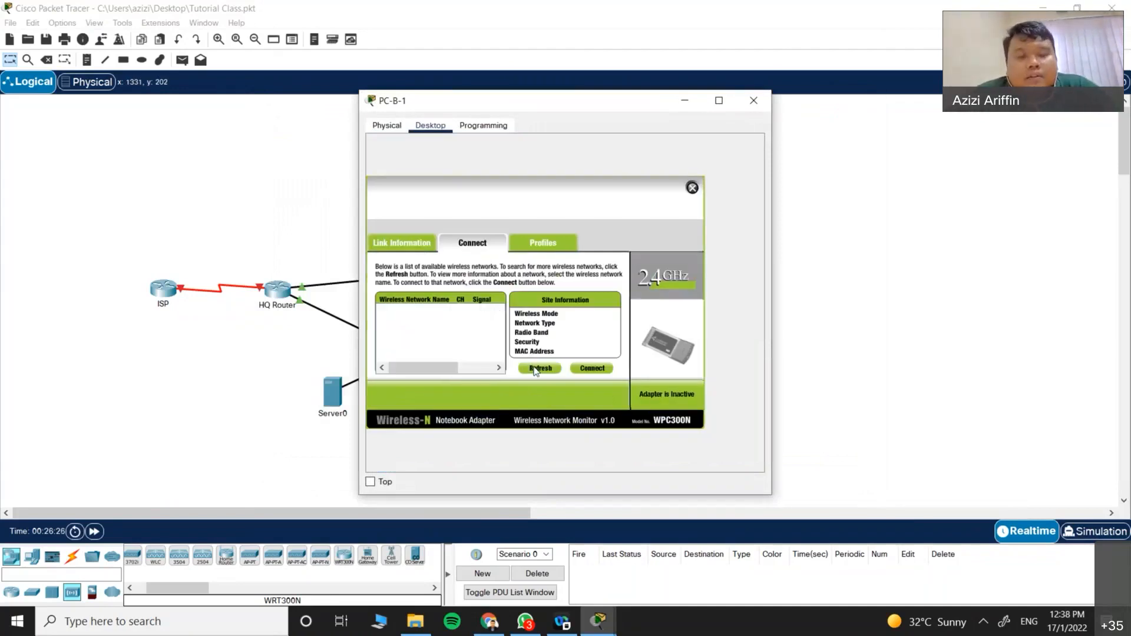
left_click(534, 369)
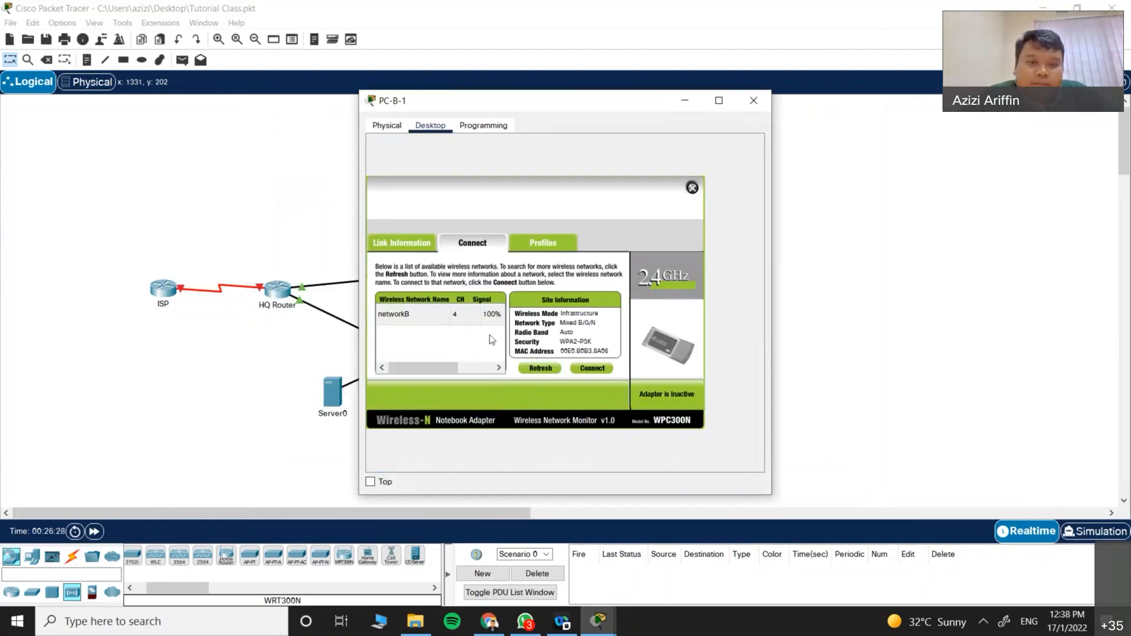
left_click(490, 315)
left_click(590, 369)
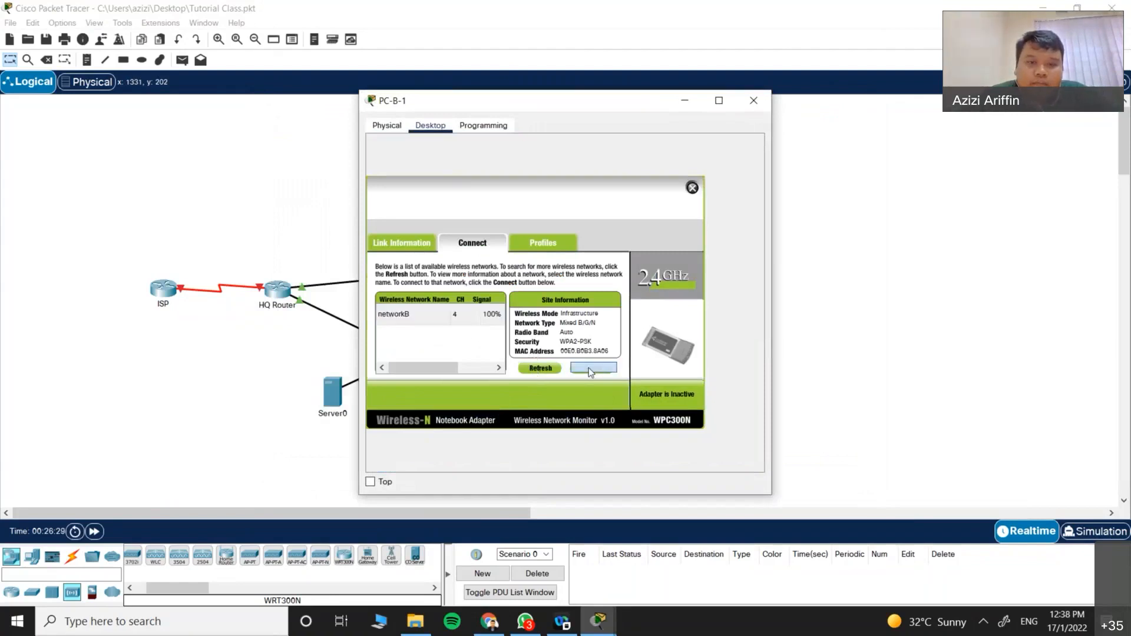
left_click(753, 100)
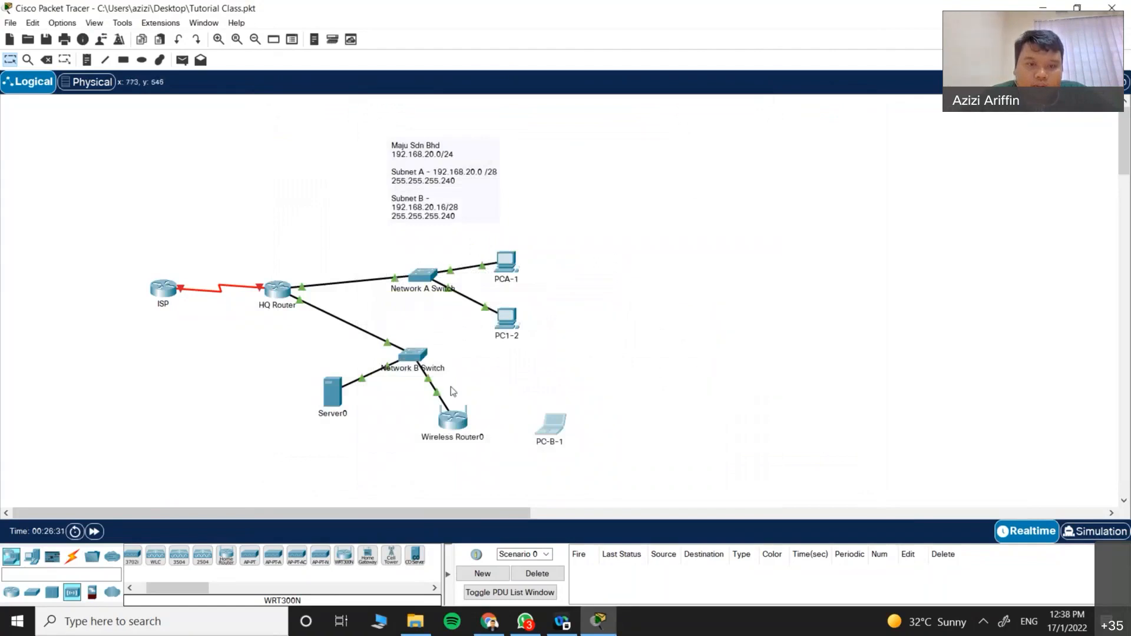
left_click(46, 60)
left_click(431, 396)
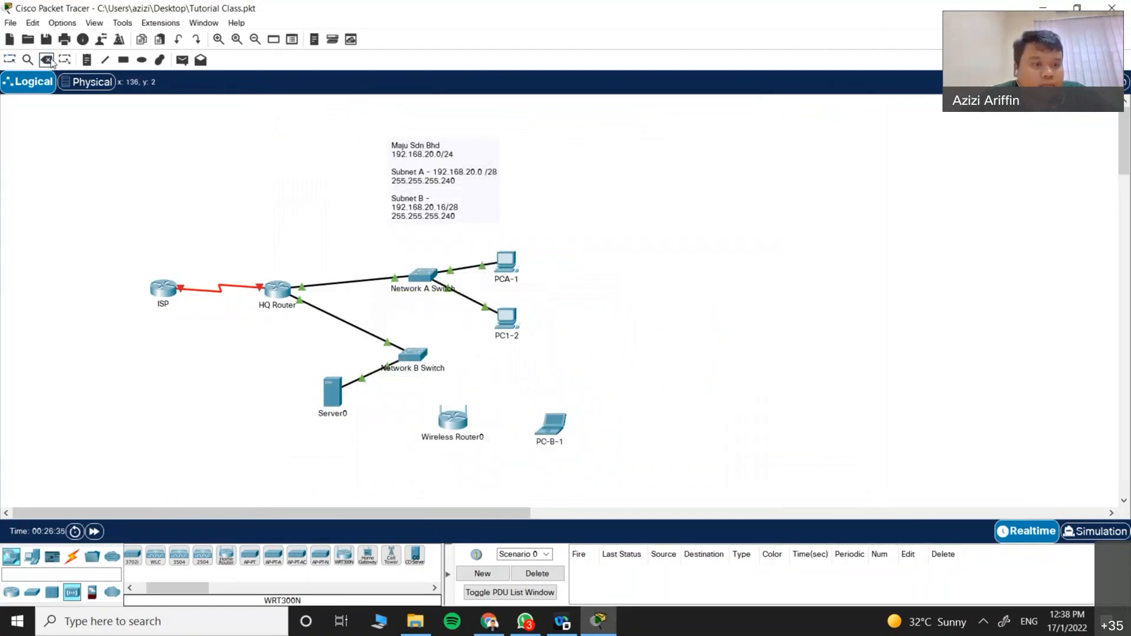
Step: Connect Network B Switch FastEthernet0/1 to Wireless Router0 Ethernet 1 with copper straight-through cable
left_click(72, 556)
left_click(181, 560)
left_click(406, 360)
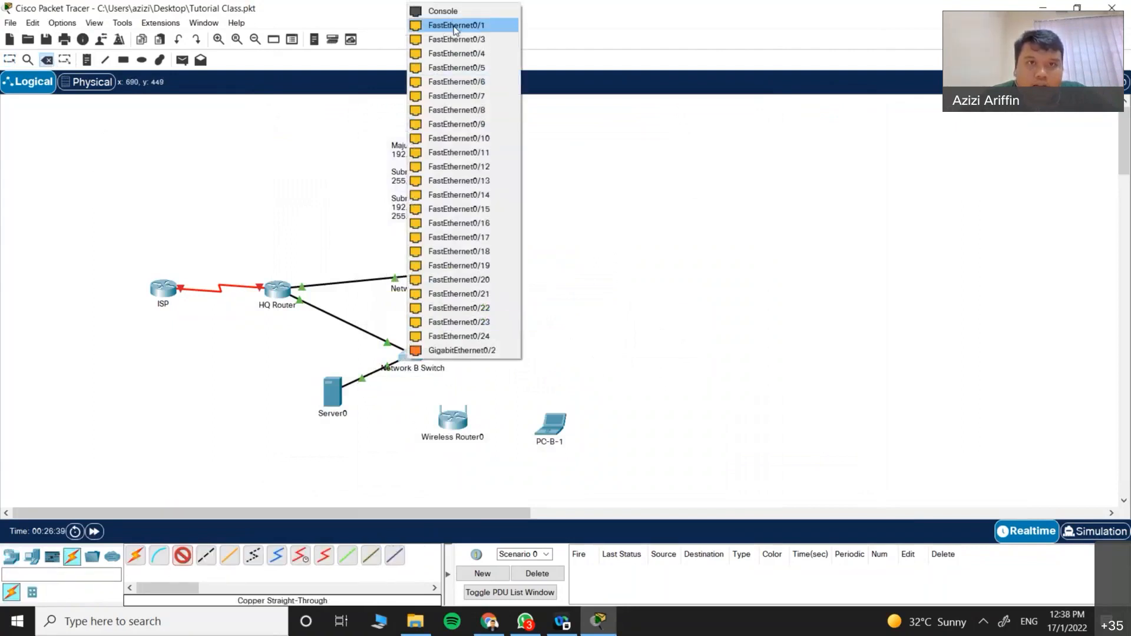
left_click(454, 26)
left_click(451, 422)
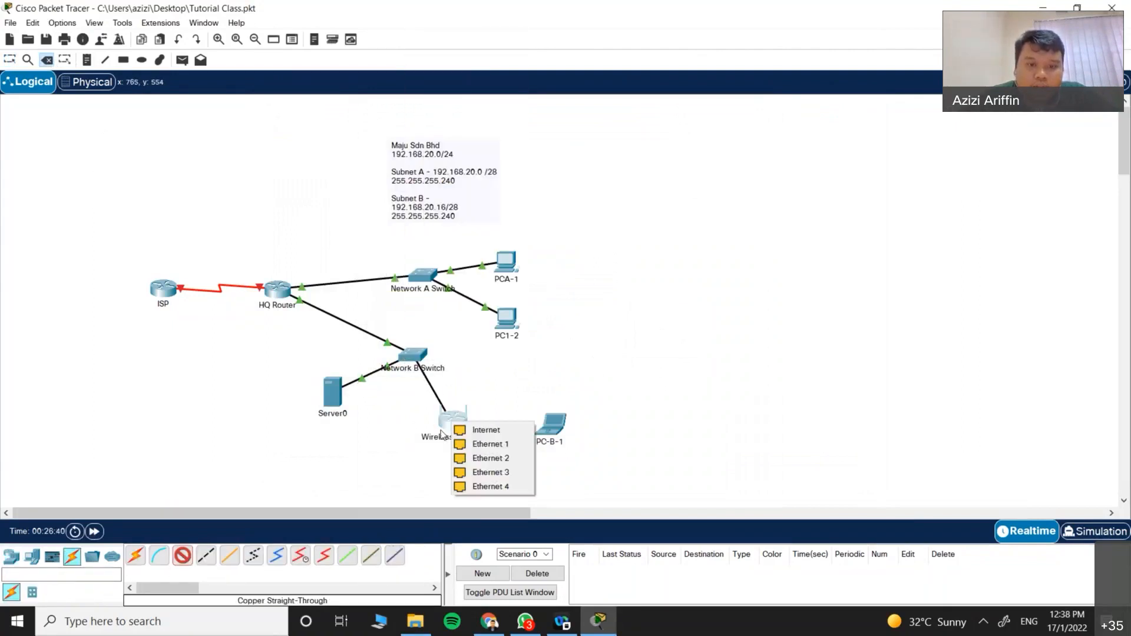
left_click(507, 450)
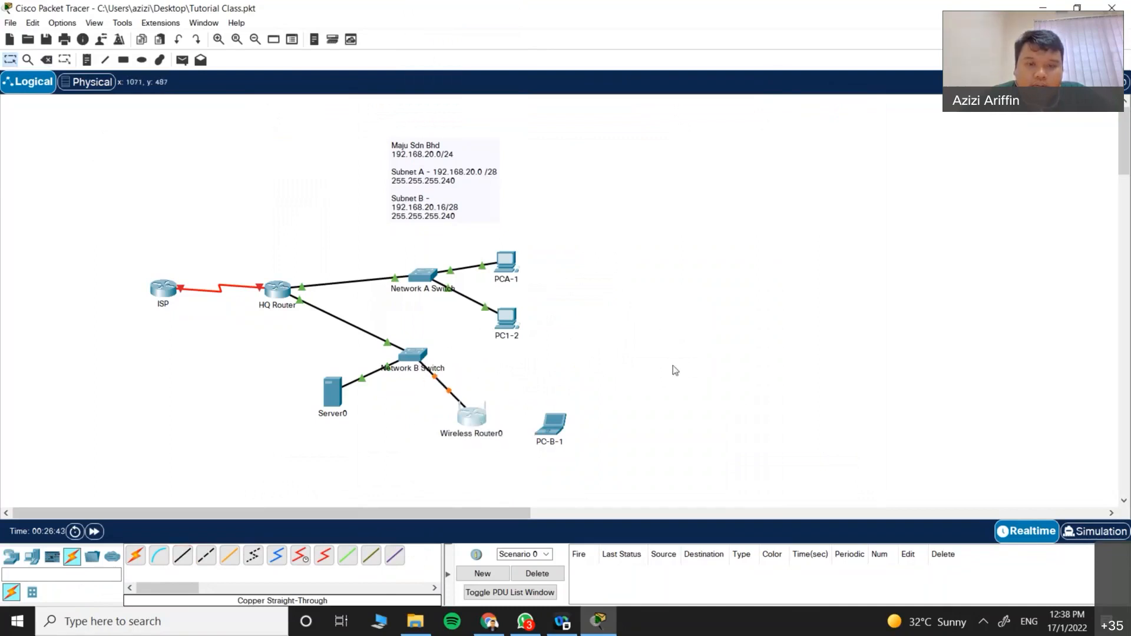
left_click(560, 426)
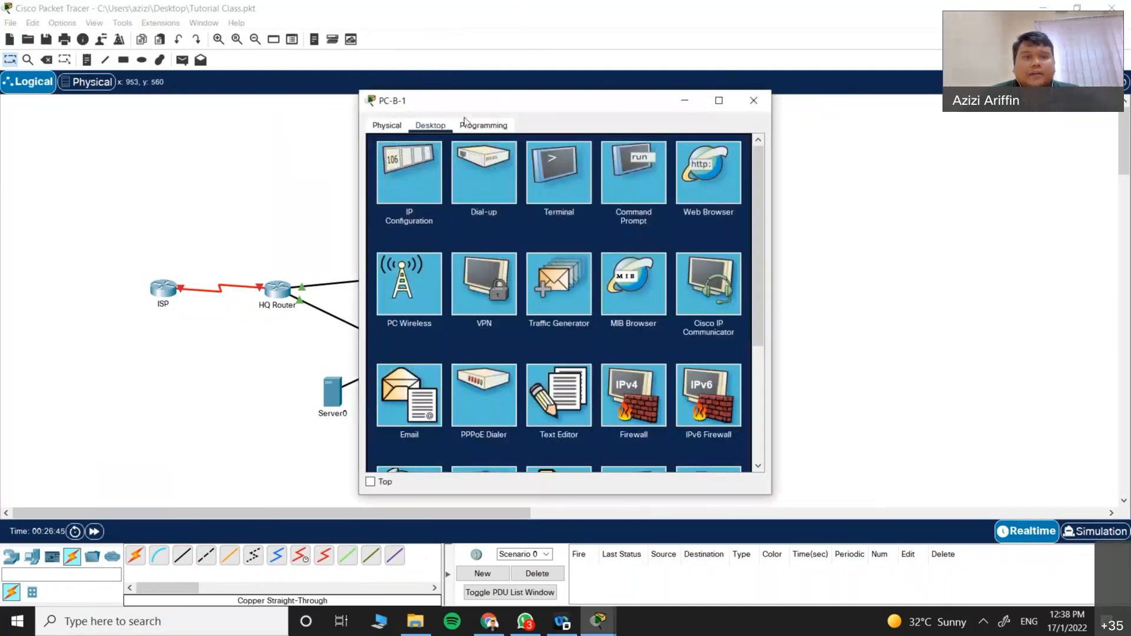
Step: Select networkB in PC-B-1's PC Wireless client and connect using the WPA2 pre-shared key
left_click(423, 288)
left_click(493, 253)
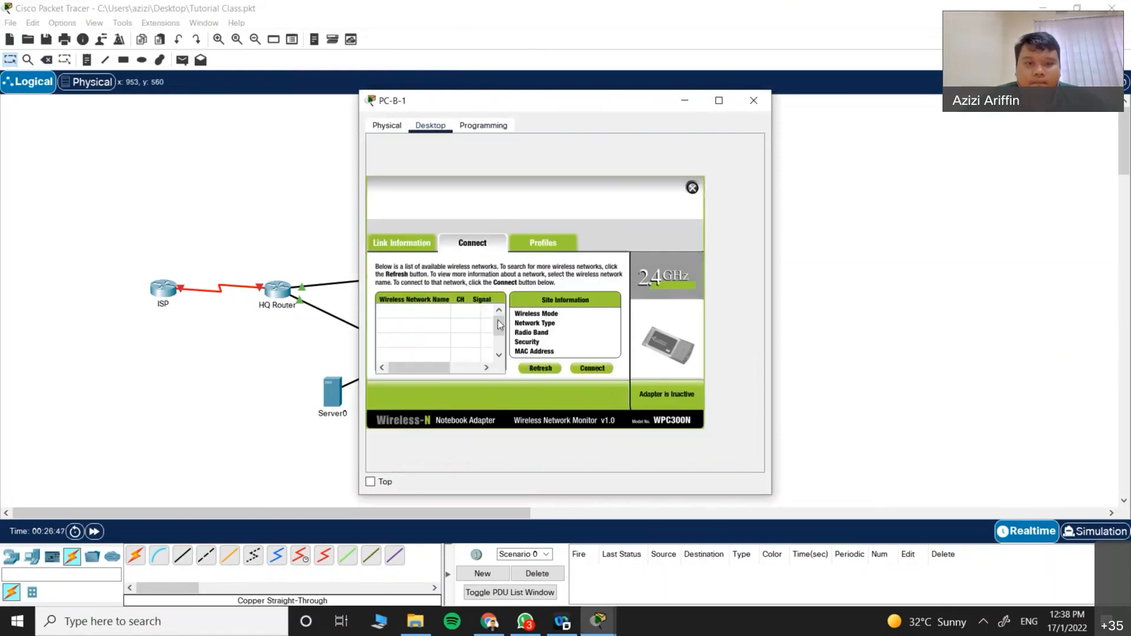
left_click_drag(708, 108, 891, 116)
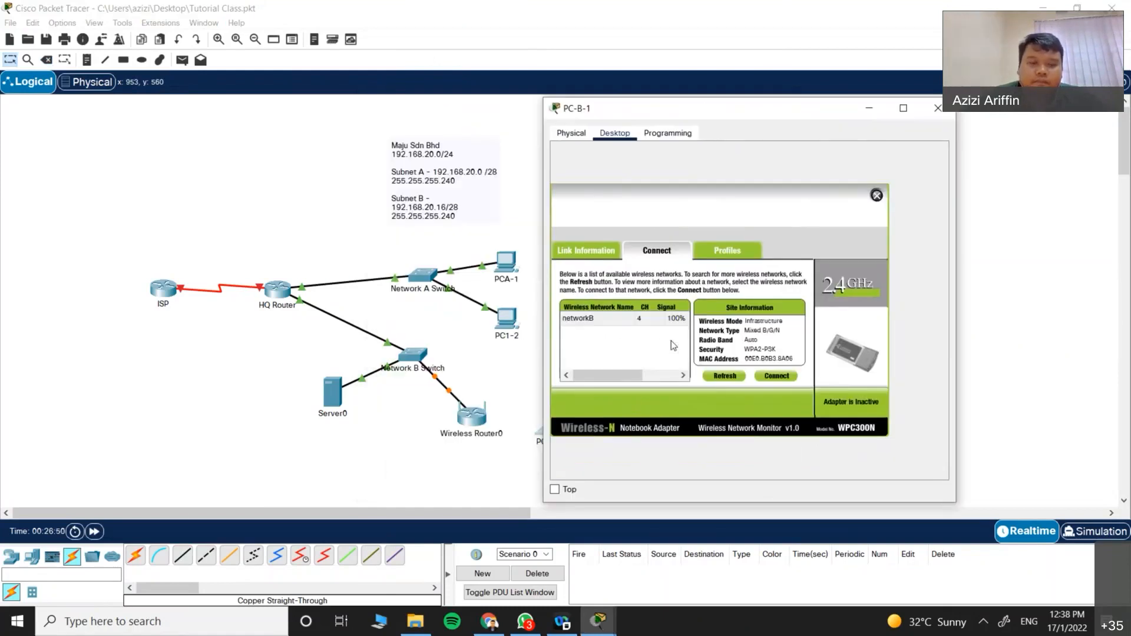
left_click(598, 319)
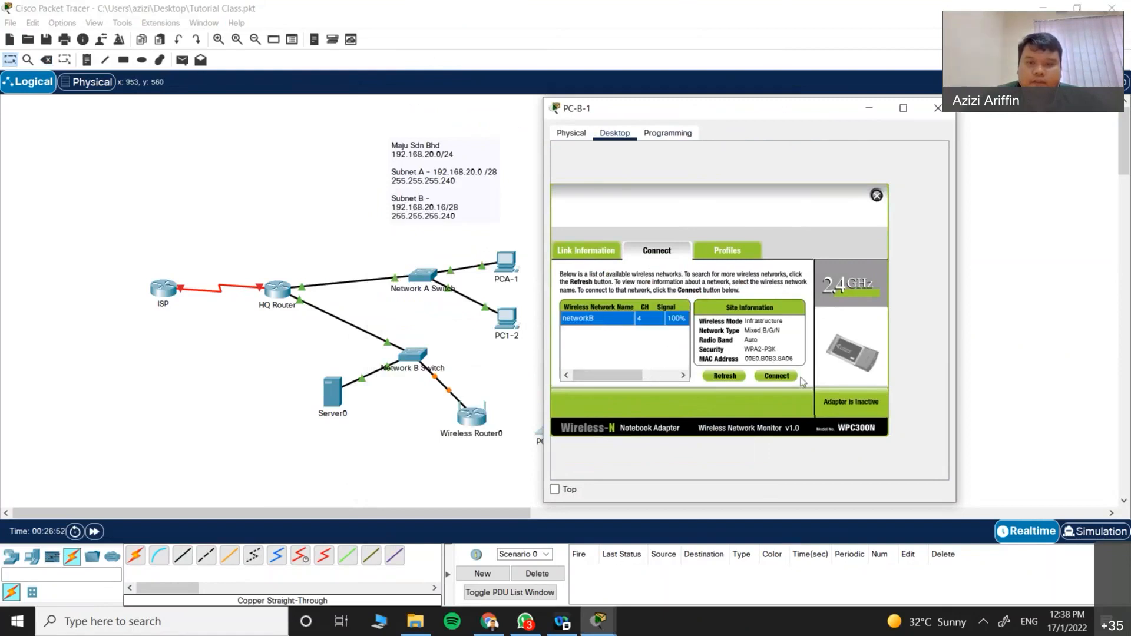
left_click(776, 378)
left_click(638, 326)
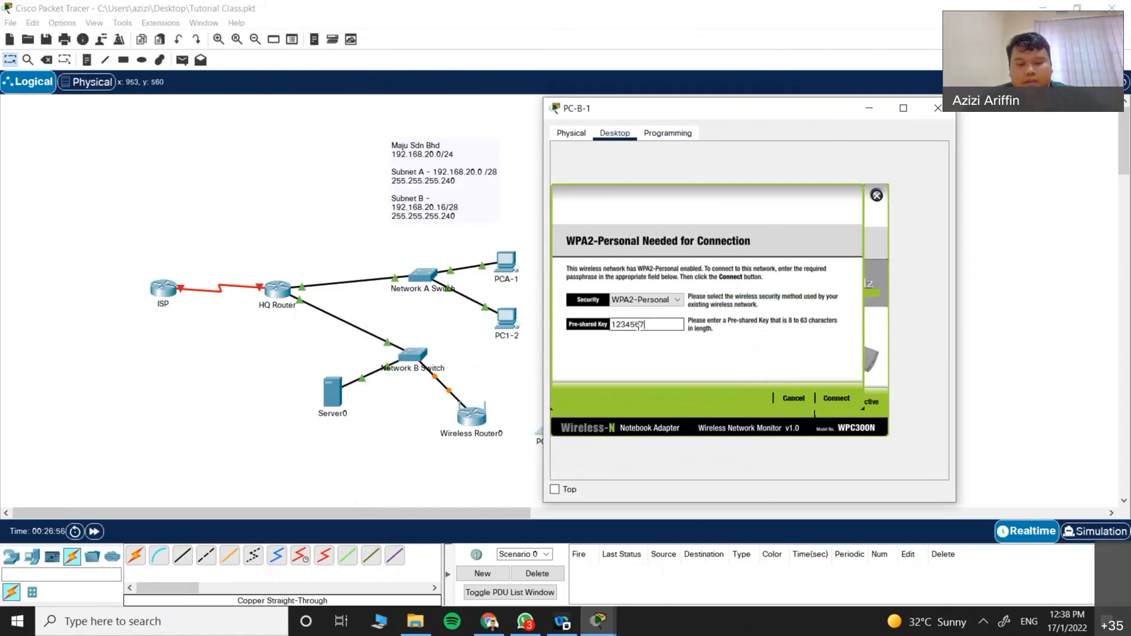
left_click(833, 399)
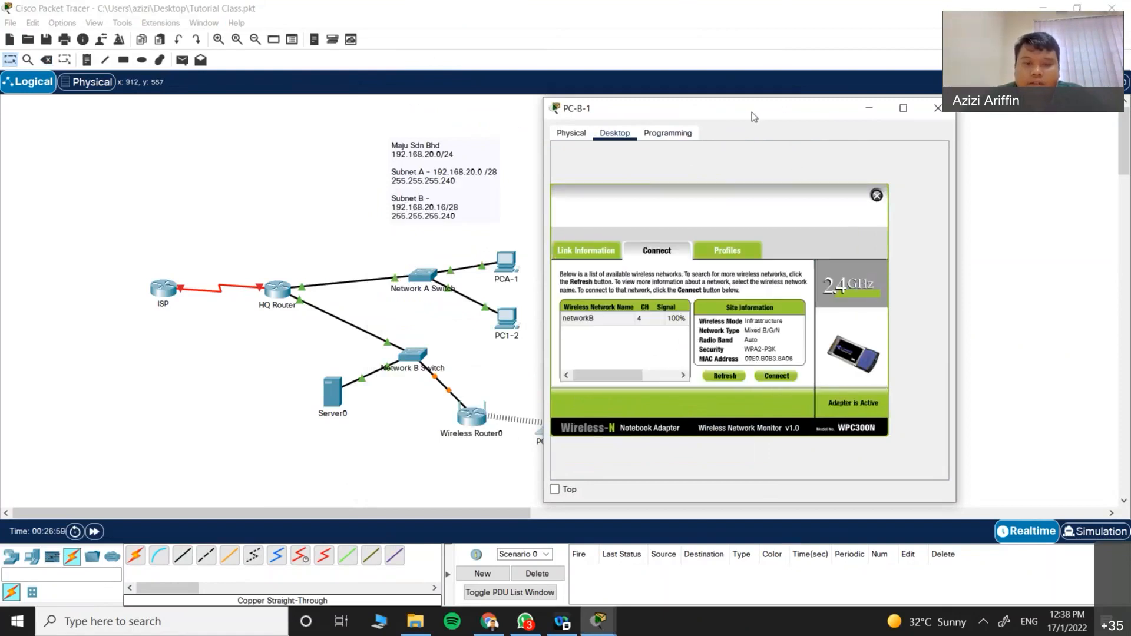
left_click_drag(751, 112, 824, 142)
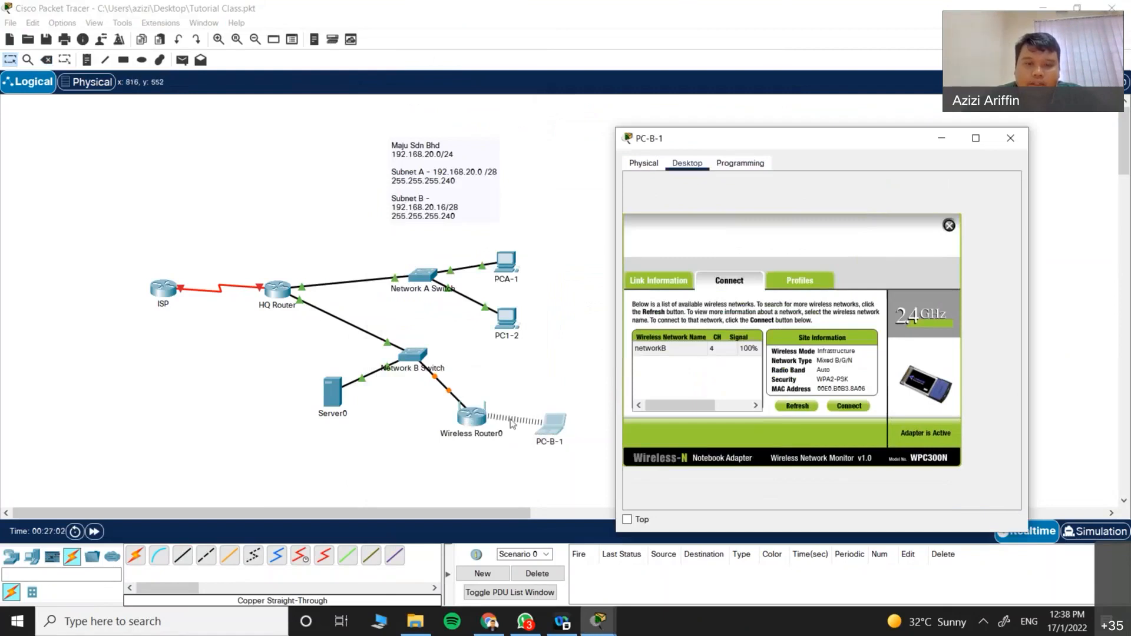
left_click(471, 422)
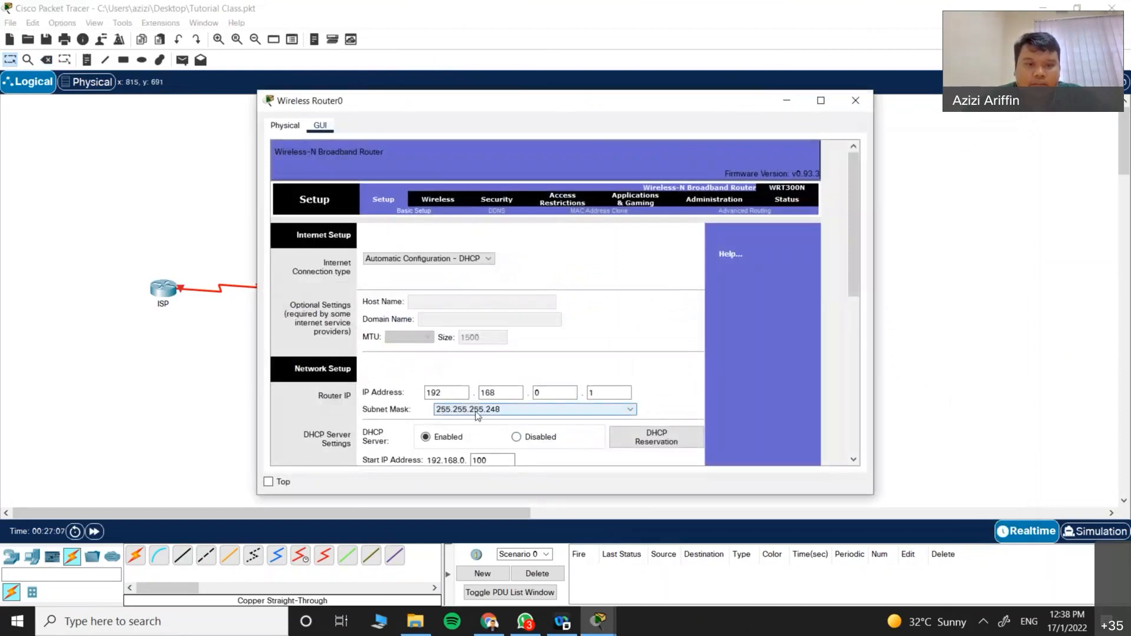
left_click(820, 101)
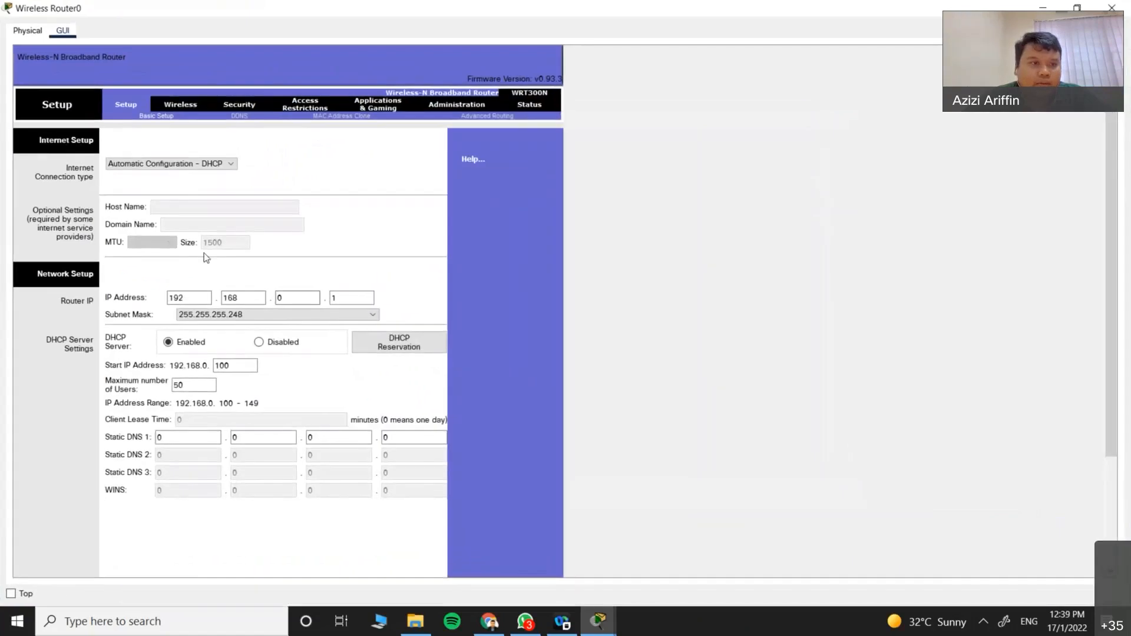
left_click(183, 167)
left_click(182, 175)
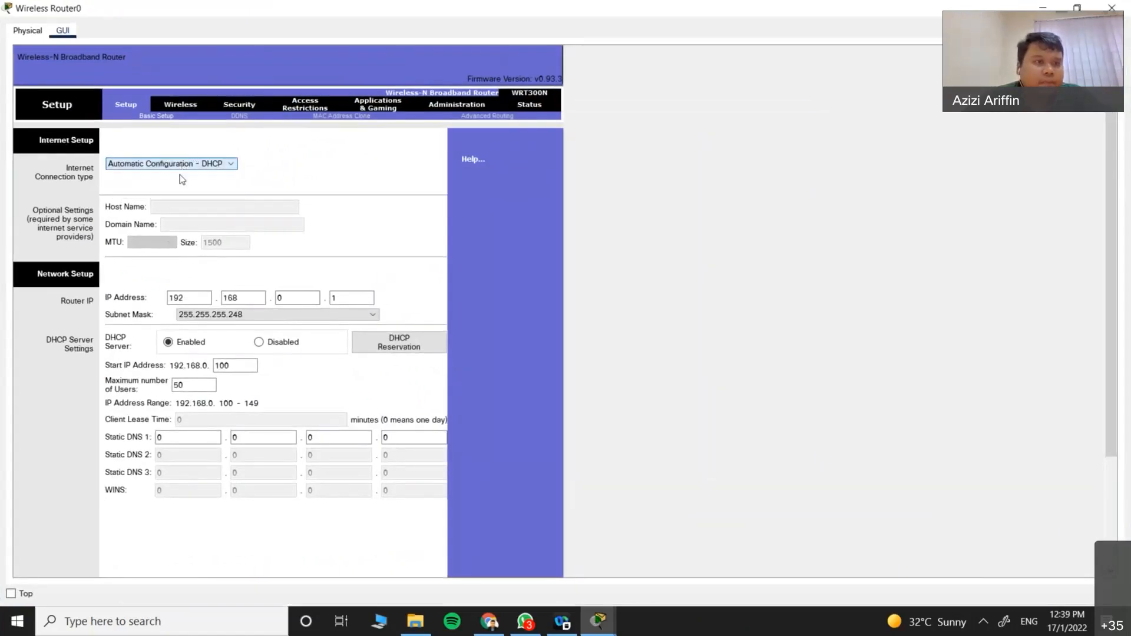
left_click_drag(192, 298, 107, 302)
type("192")
key("Tab")
type("1")
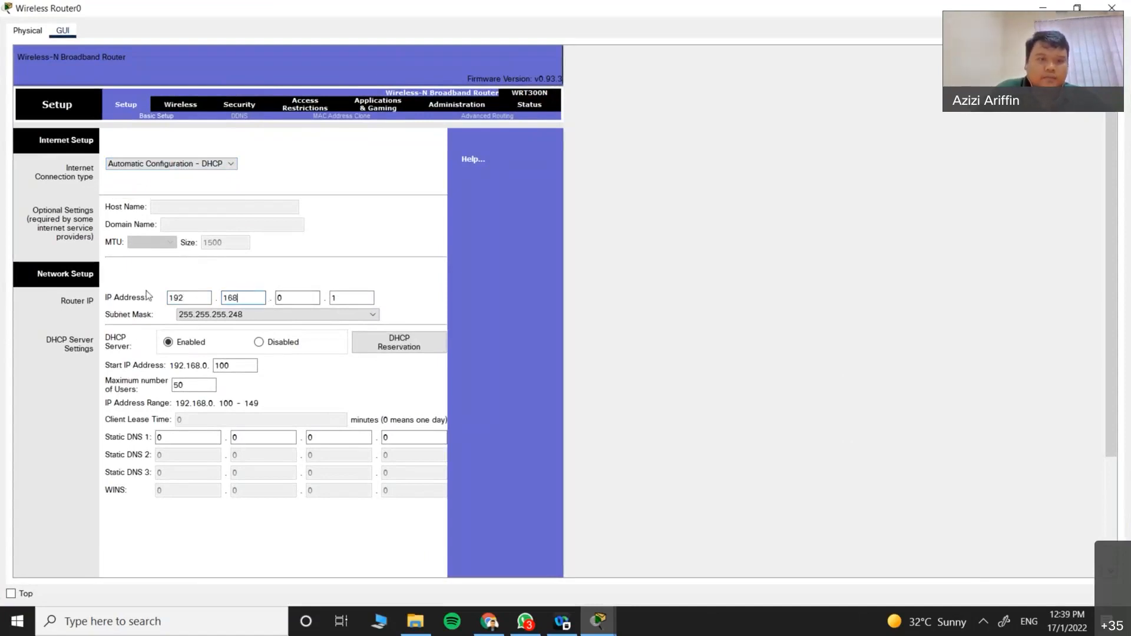
key("Tab")
type("0")
key("Tab")
type("1")
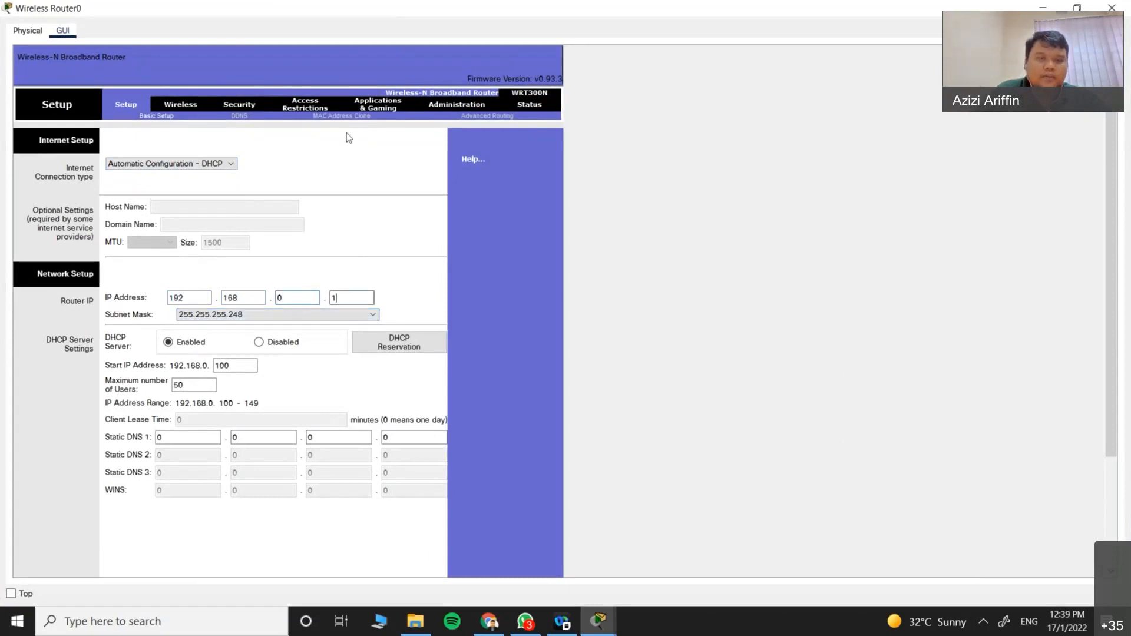
double_click(369, 9)
Step: Switch PC-B-1's IP configuration to a static IPv4 address
left_click(561, 430)
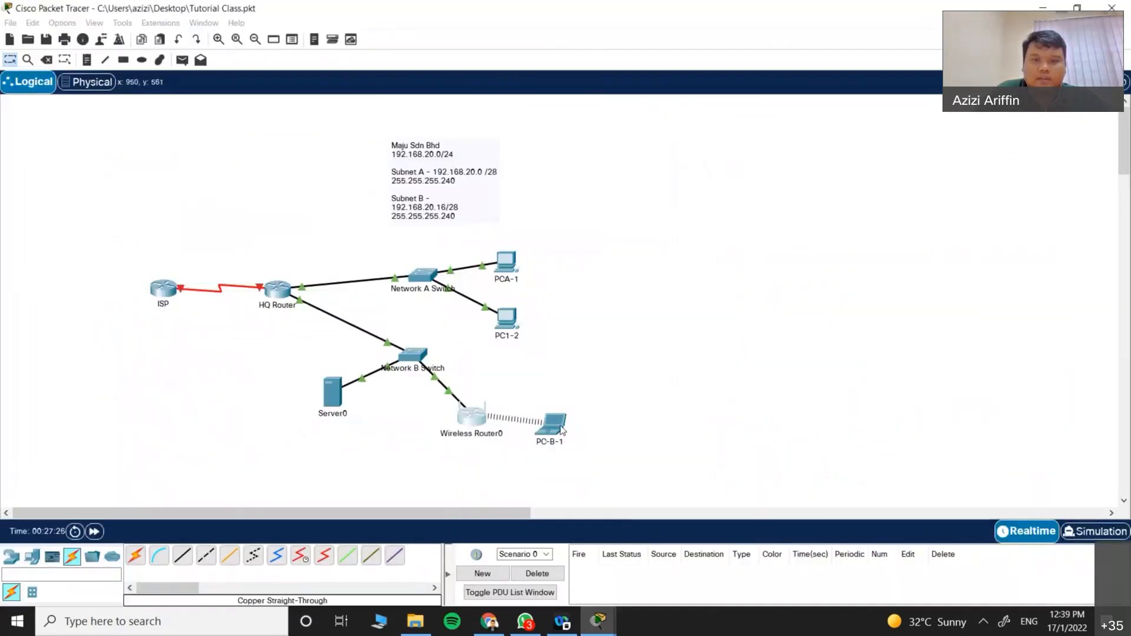
left_click(409, 172)
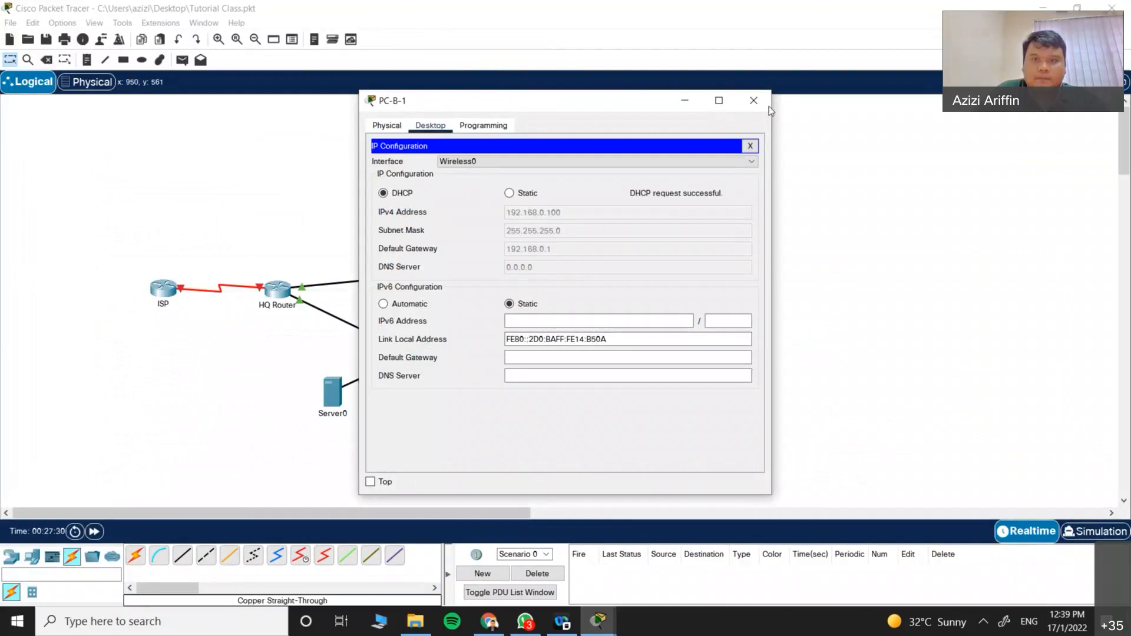
left_click(516, 194)
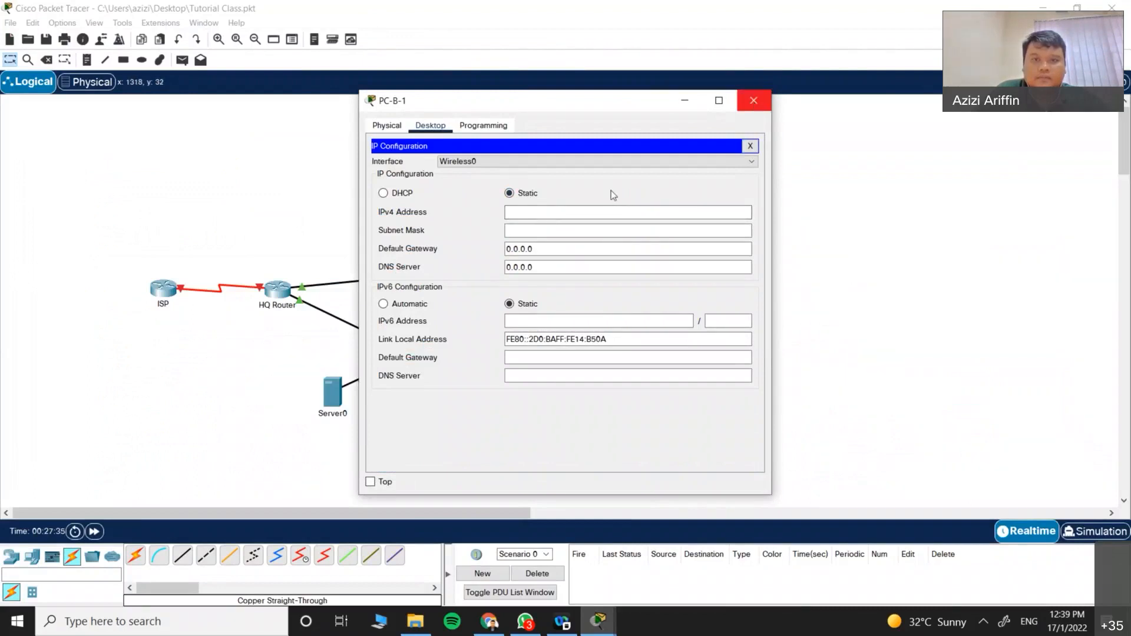
Step: Enter IPv4 192.168.20.18, mask 255.255.255.240 and gateway 192.168.20.17, then close PC-B-1
left_click(541, 213)
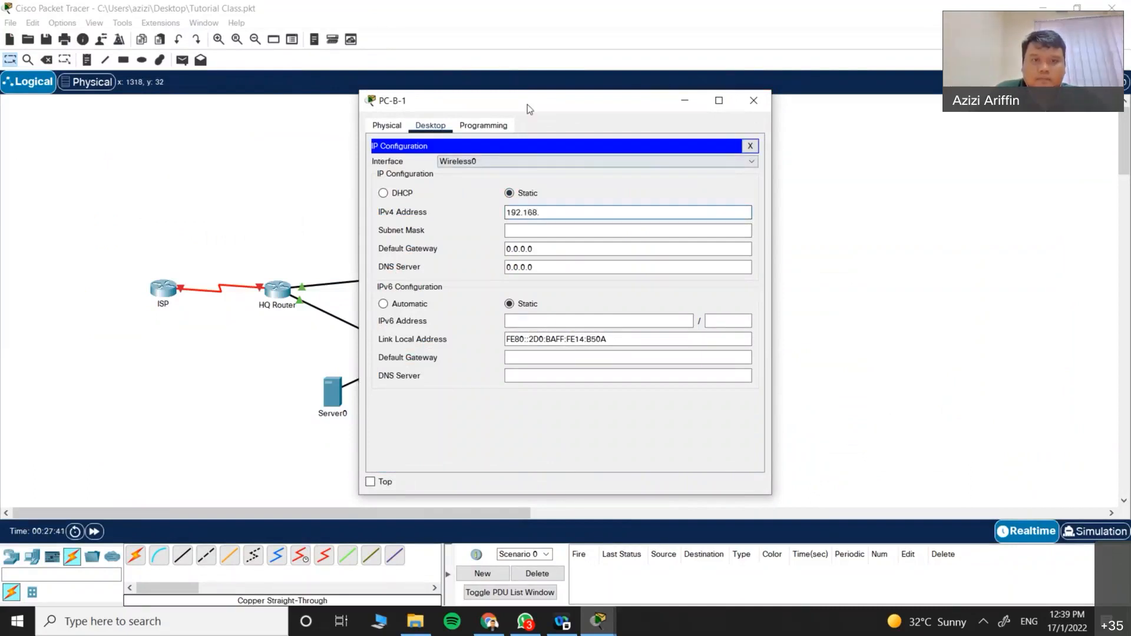
left_click_drag(528, 104, 667, 120)
type("20")
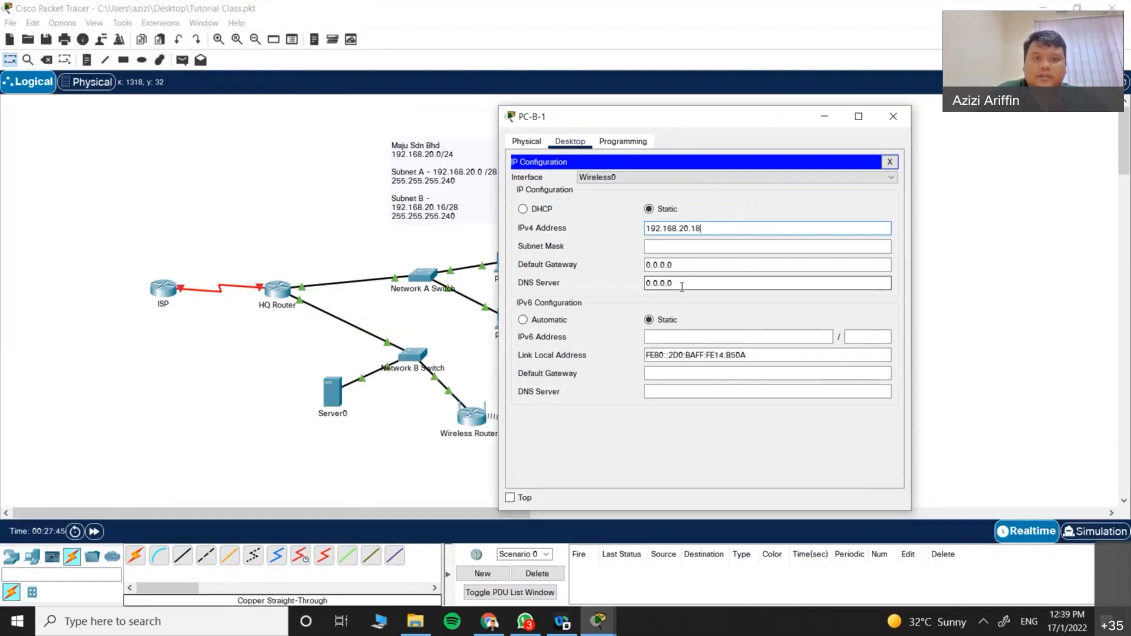
type(".18")
left_click(706, 246)
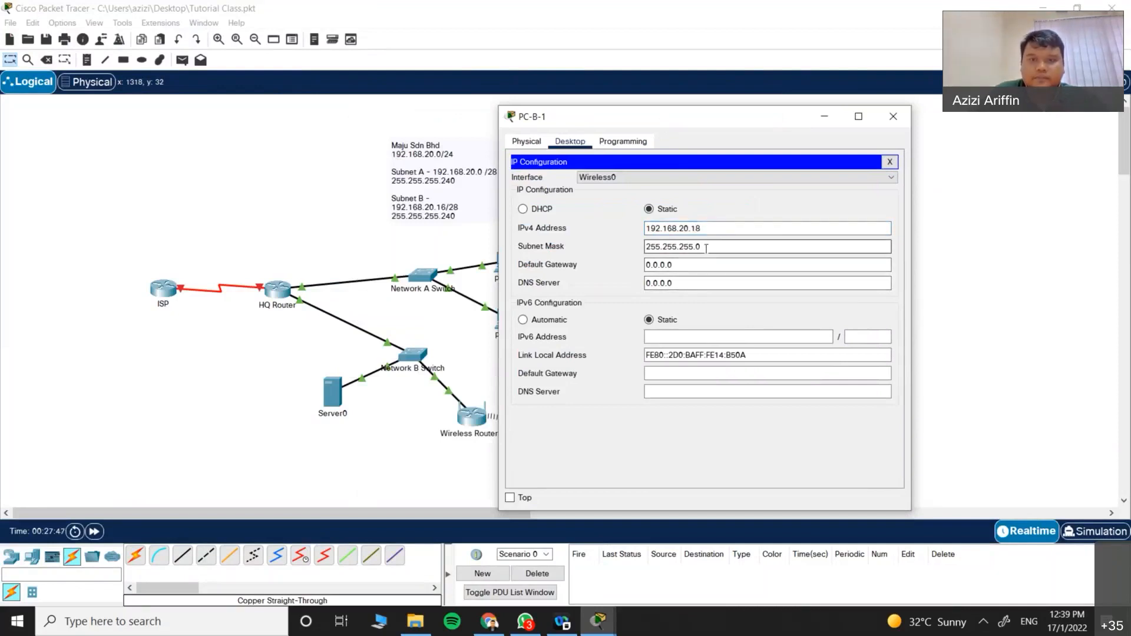
left_click(688, 265)
type("192.16")
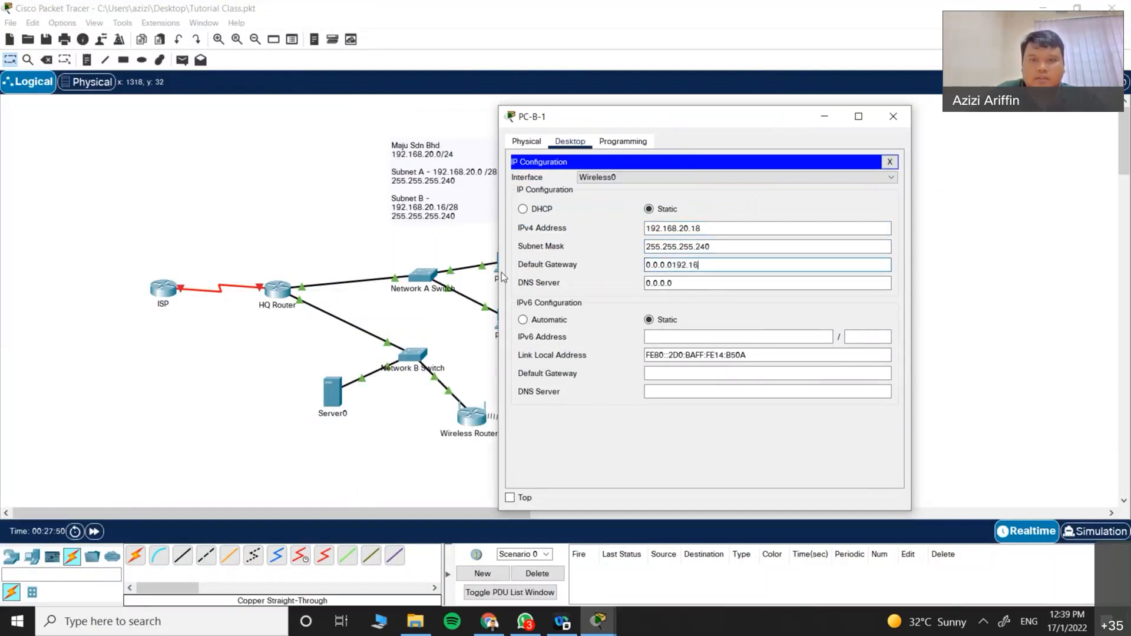
type("8.2")
key("BackSpace")
key("BackSpace")
key("BackSpace")
key("BackSpace")
key("BackSpace")
key("BackSpace")
key("BackSpace")
key("BackSpace")
key("BackSpace")
key("BackSpace")
key("BackSpace")
key("BackSpace")
key("BackSpace")
key("BackSpace")
key("BackSpace")
key("BackSpace")
type("192.168.")
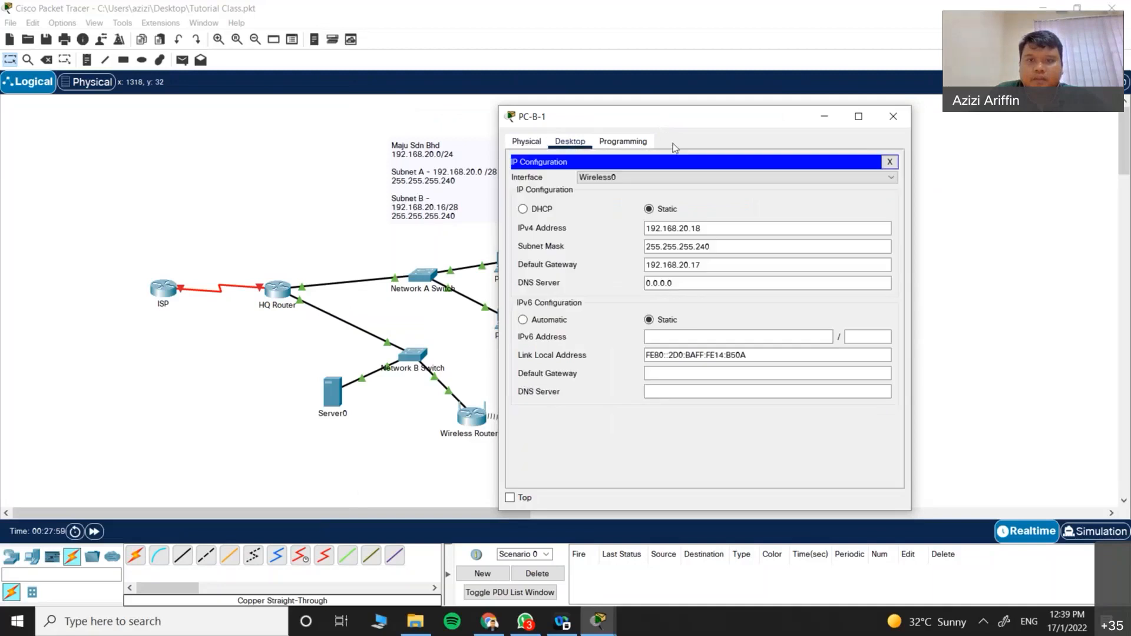
left_click(889, 161)
left_click(893, 116)
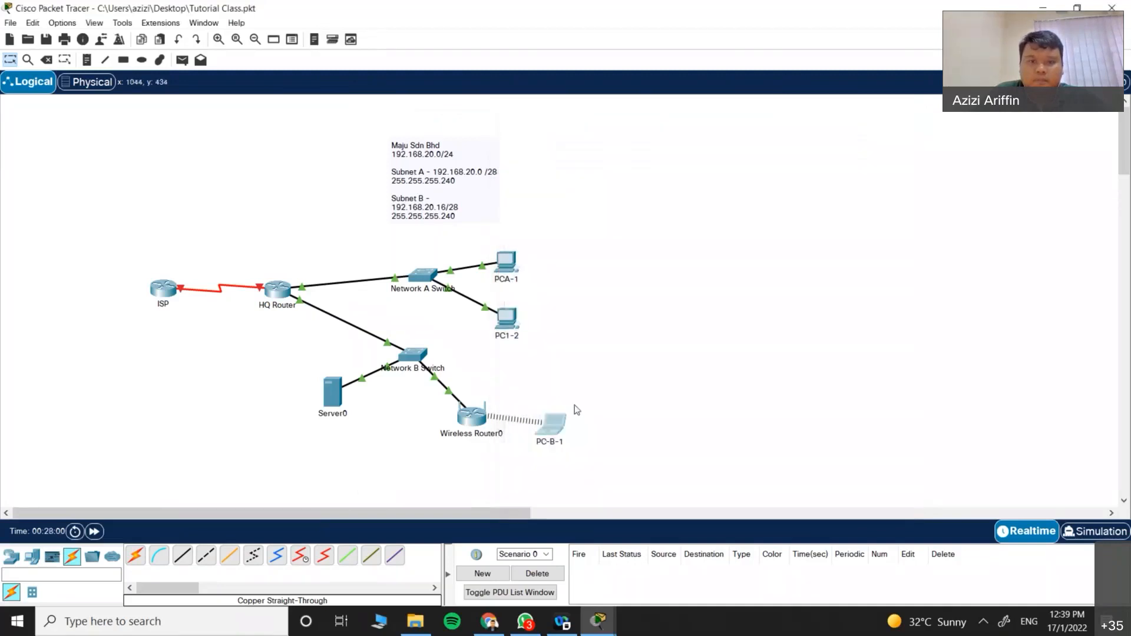
Step: Set Wireless Router0's router IP to 192.168.20.19, mask 255.255.255.240, and disable DHCP
left_click(471, 415)
left_click_drag(839, 121, 659, 69)
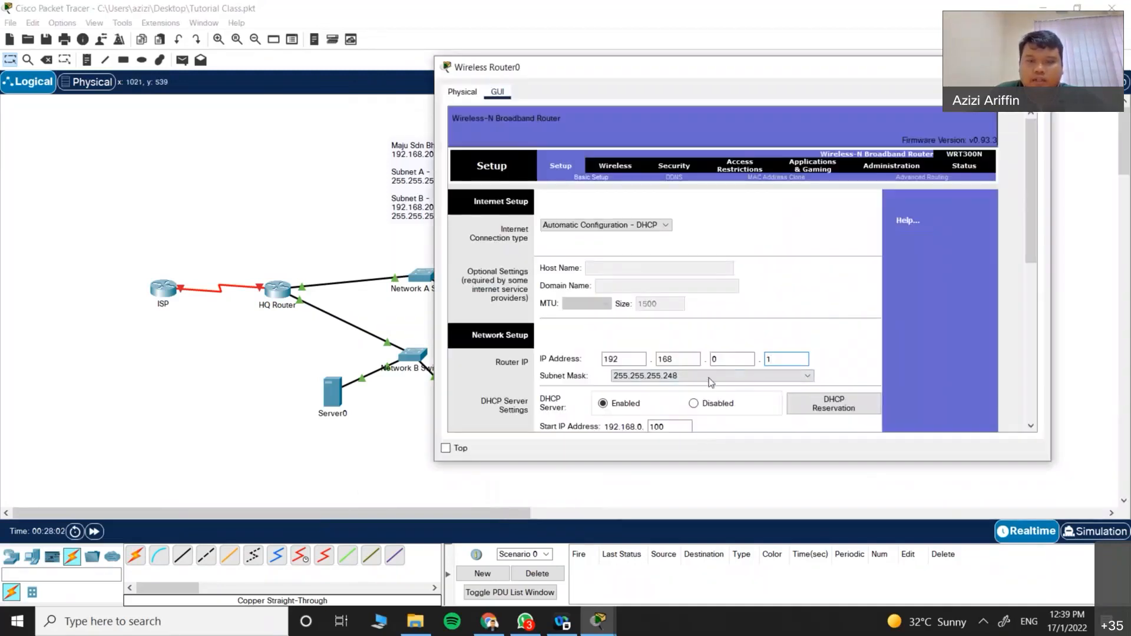
double_click(714, 358)
type("20")
left_click(800, 356)
type("9")
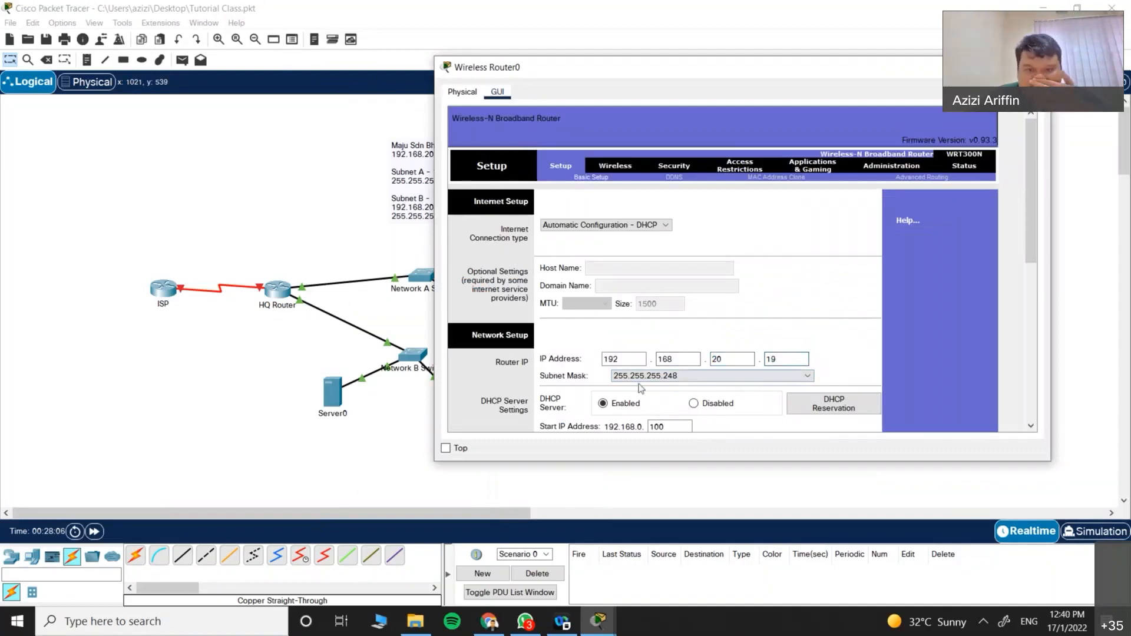
left_click(654, 376)
left_click(691, 407)
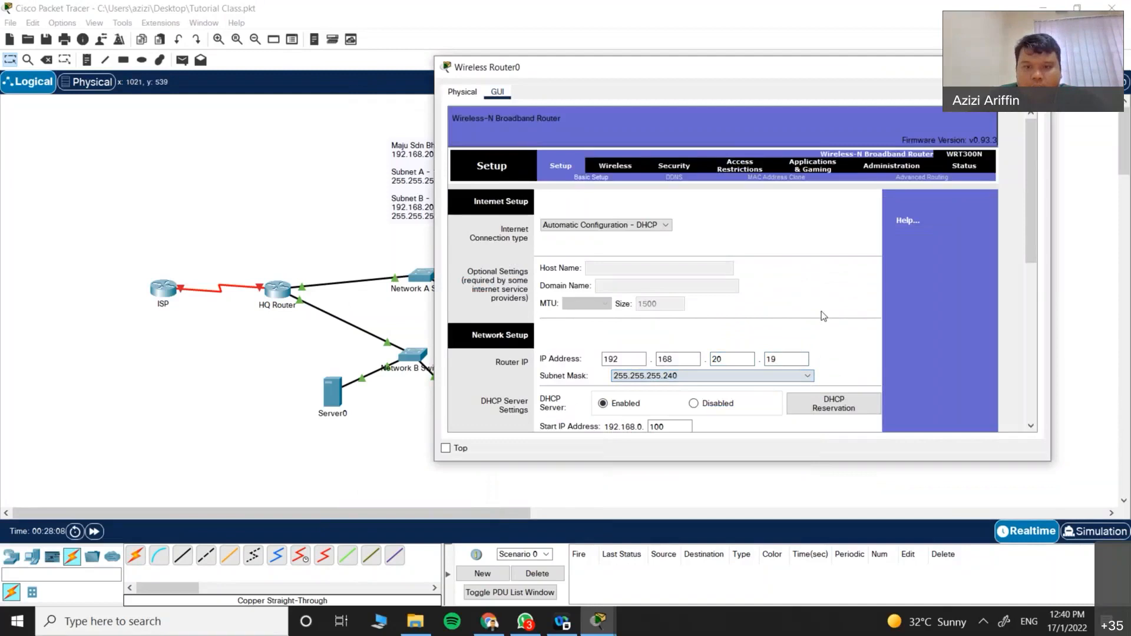
scroll(772, 348, "down", 1)
left_click(694, 369)
Step: Correct the subnet mask back to 255.255.255.240 and save the router settings
scroll(730, 359, "down", 8)
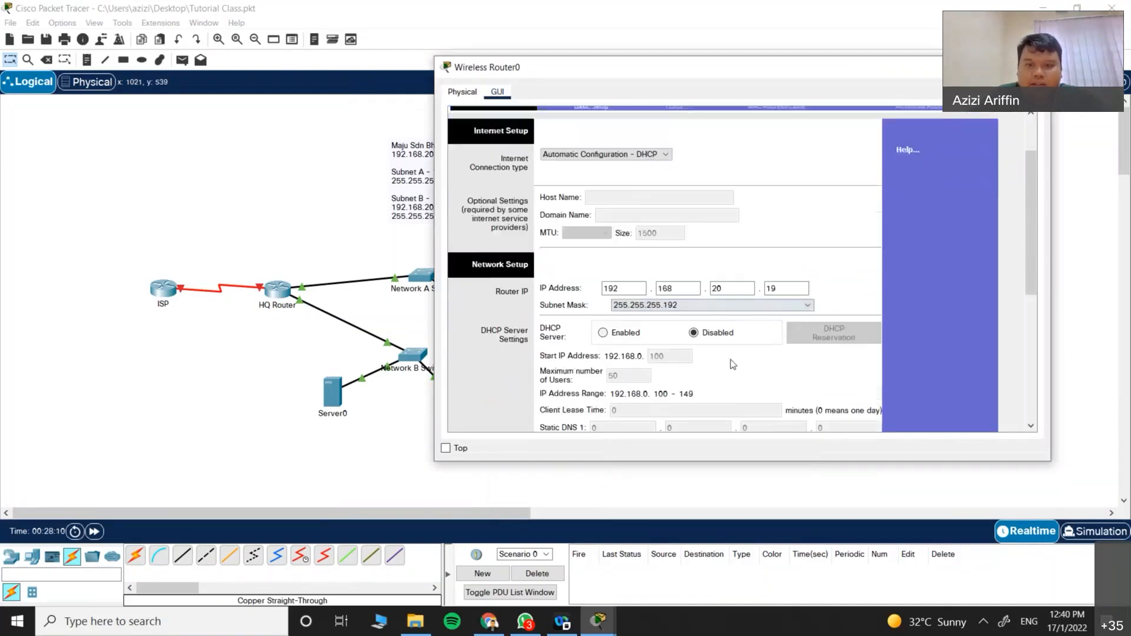
scroll(697, 360, "up", 4)
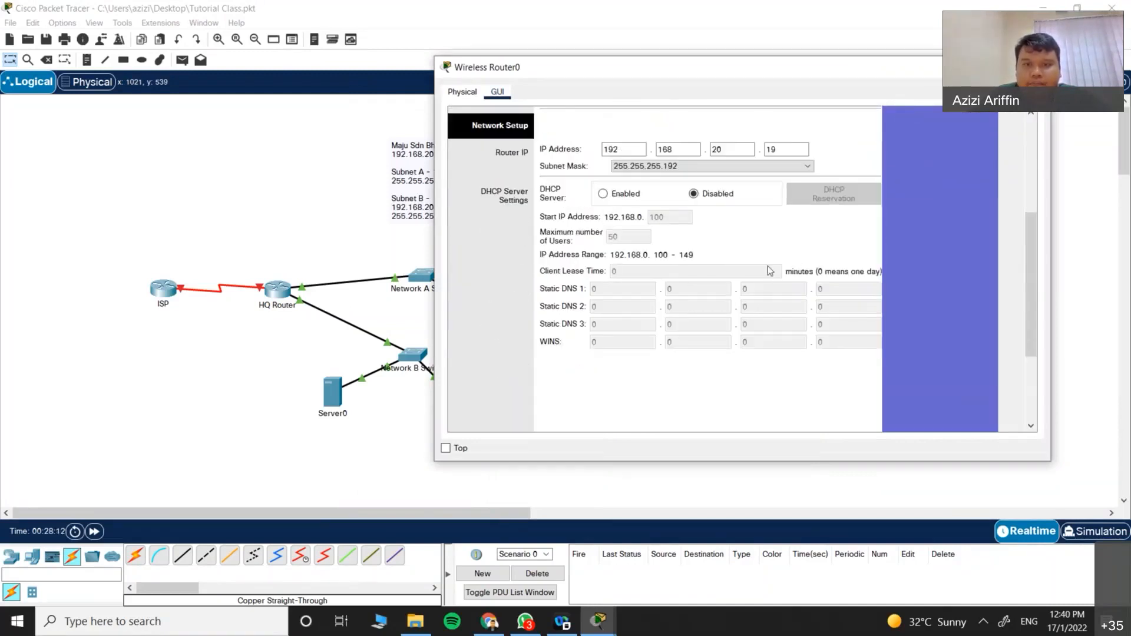
scroll(813, 313, "down", 2)
scroll(836, 314, "up", 3)
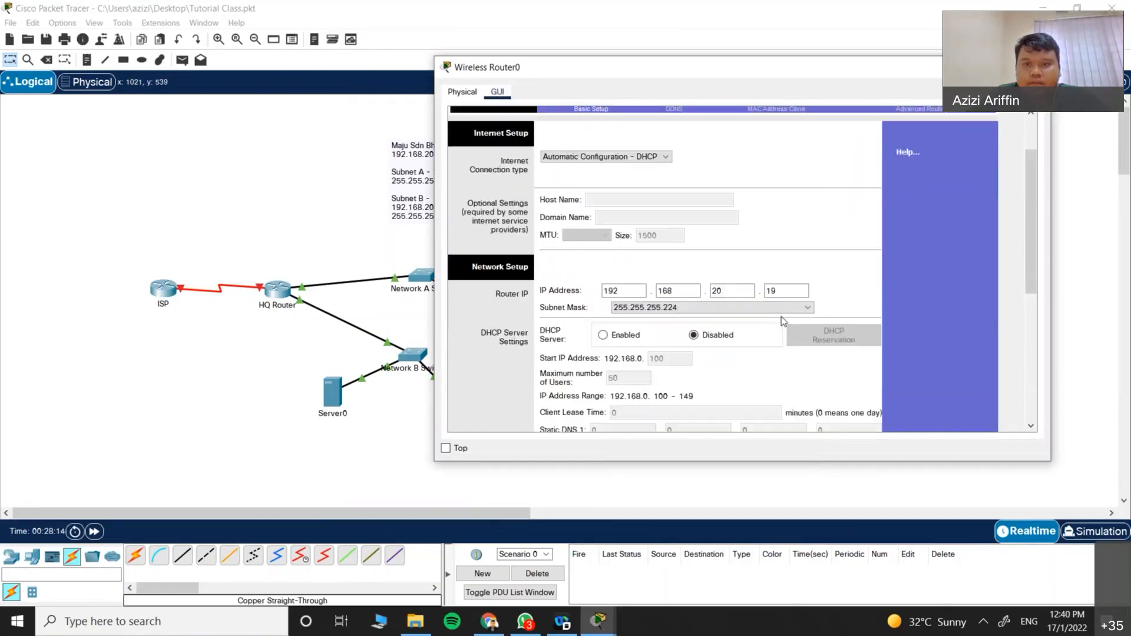
left_click(683, 305)
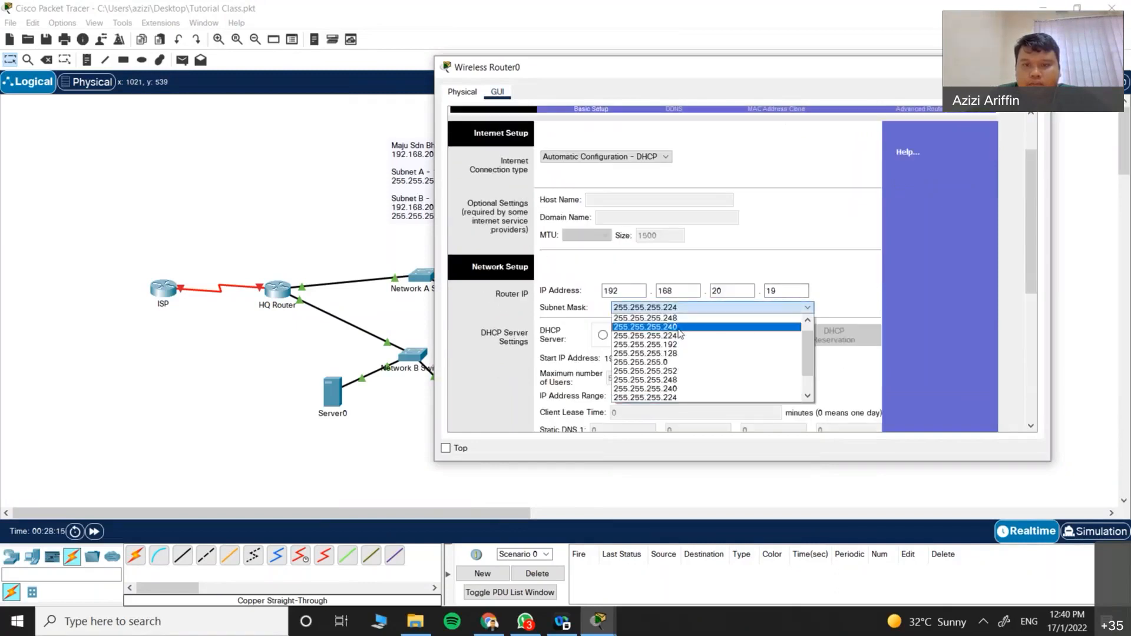
left_click(684, 335)
scroll(793, 373, "down", 5)
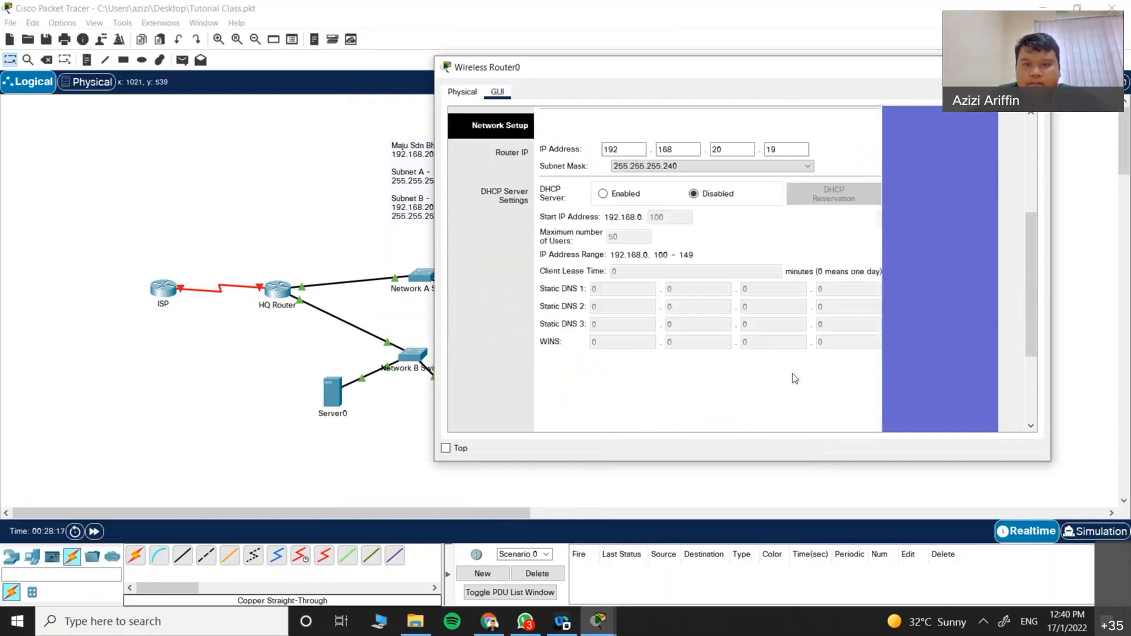
left_click(758, 413)
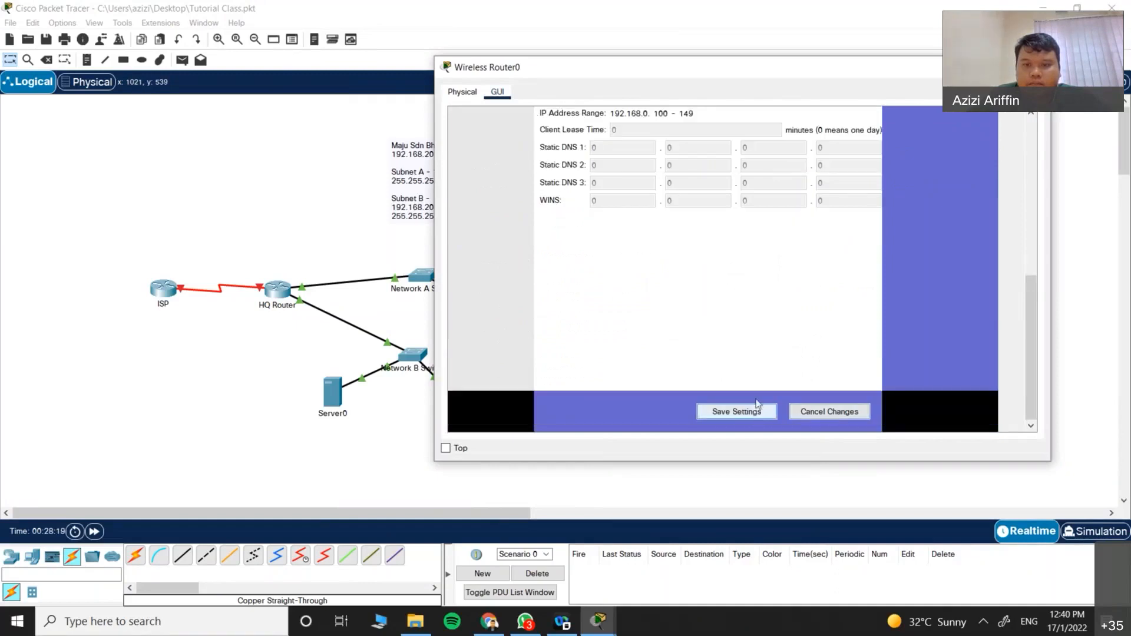
scroll(752, 330, "up", 3)
scroll(751, 334, "down", 5)
left_click(737, 414)
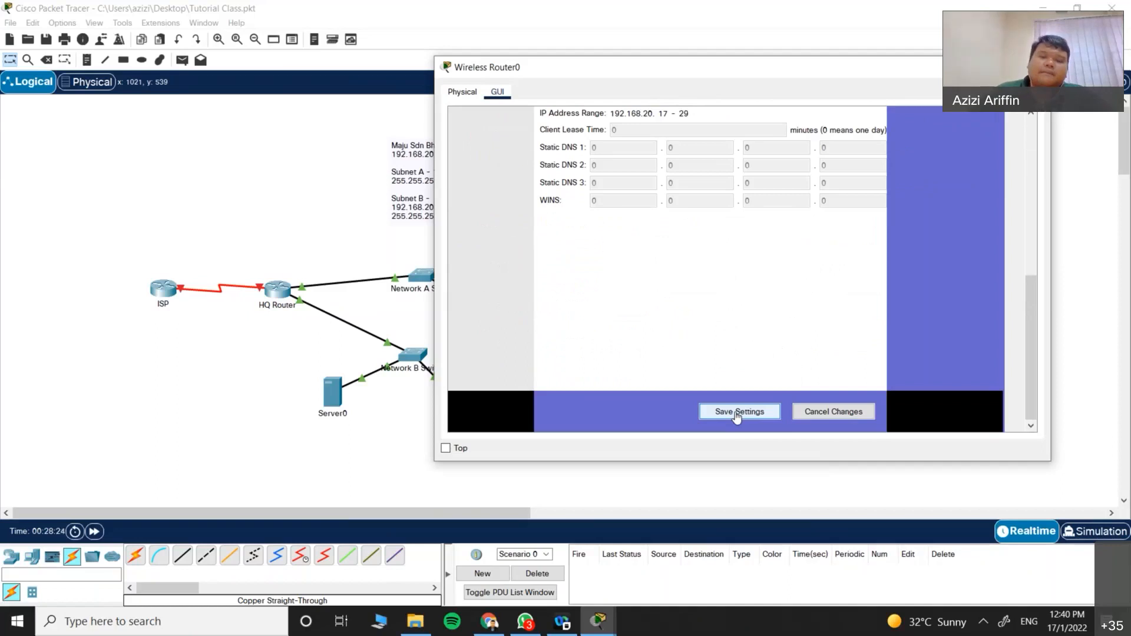
scroll(677, 352, "up", 3)
left_click(1032, 67)
left_click(549, 422)
Step: Ping 192.168.20.17 and 192.168.20.3 from PC-B-1's command prompt and get replies
left_click(605, 171)
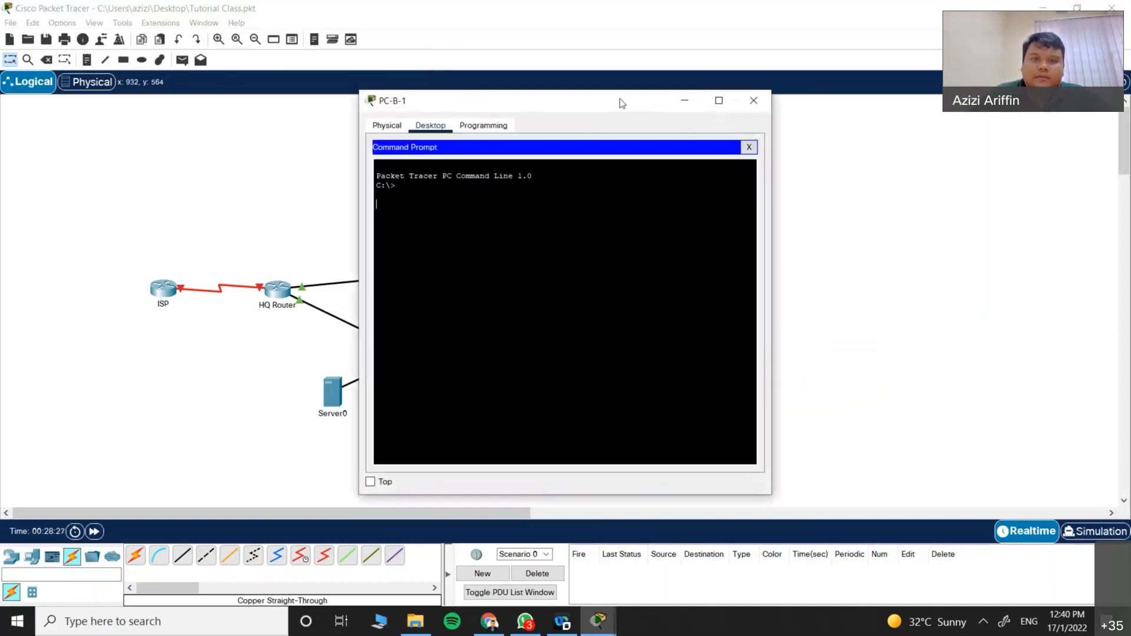
left_click_drag(507, 101, 732, 107)
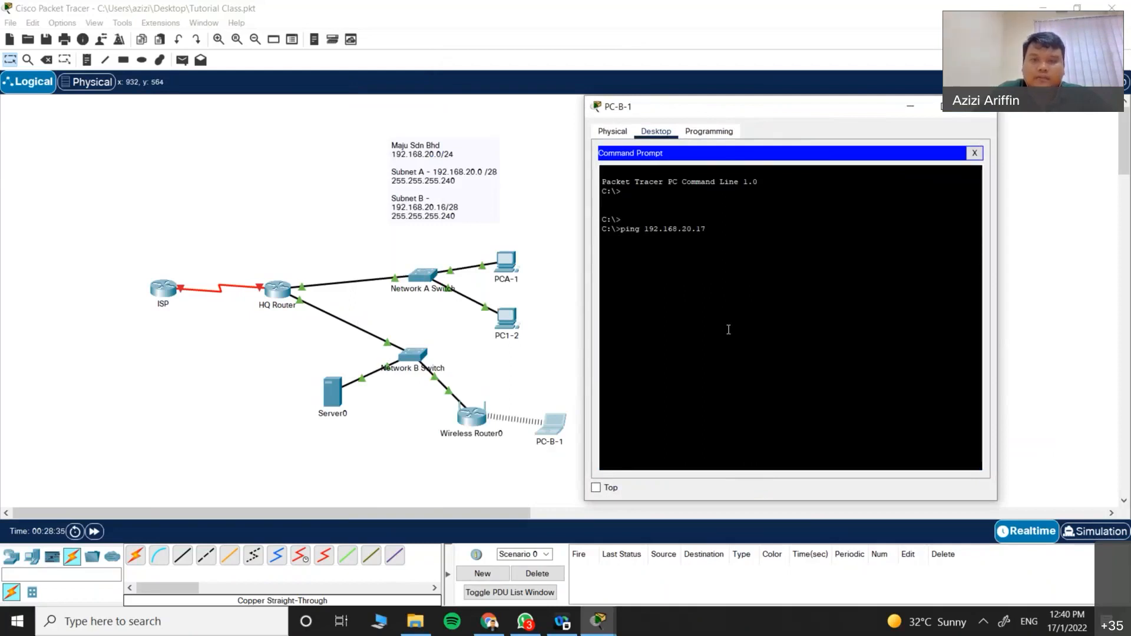
key("Return")
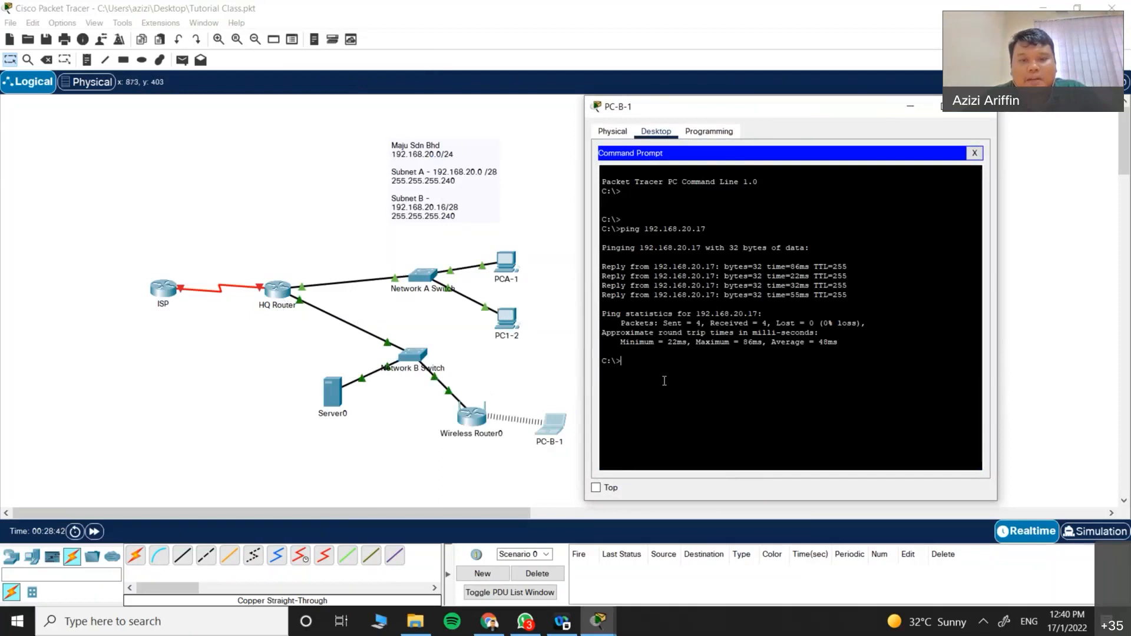
type("ping")
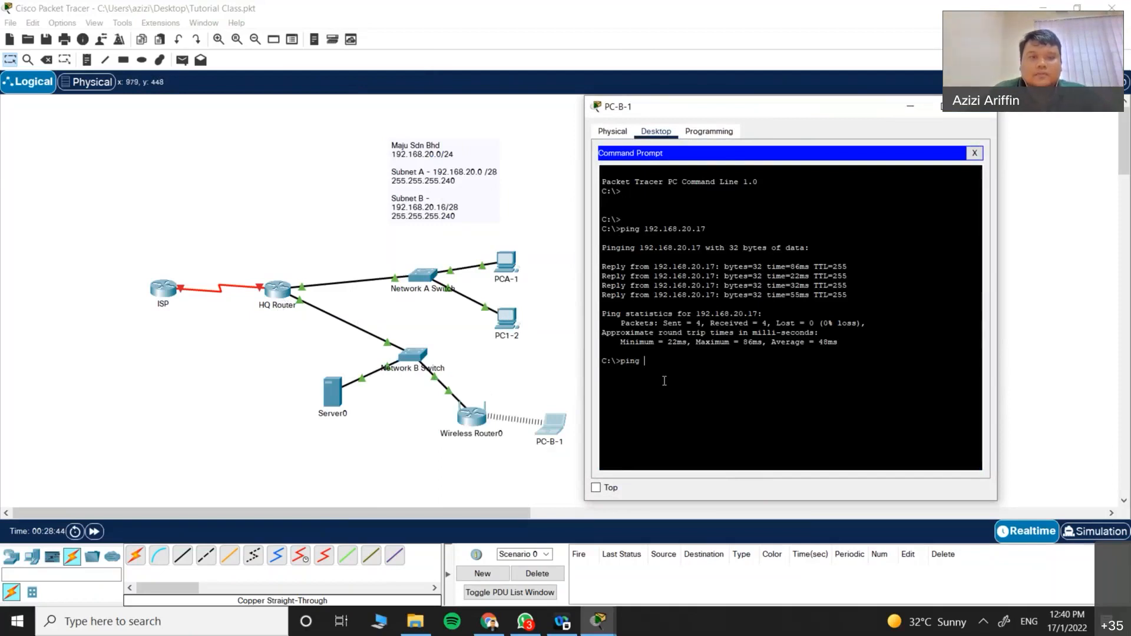
type(" 192.168.20.")
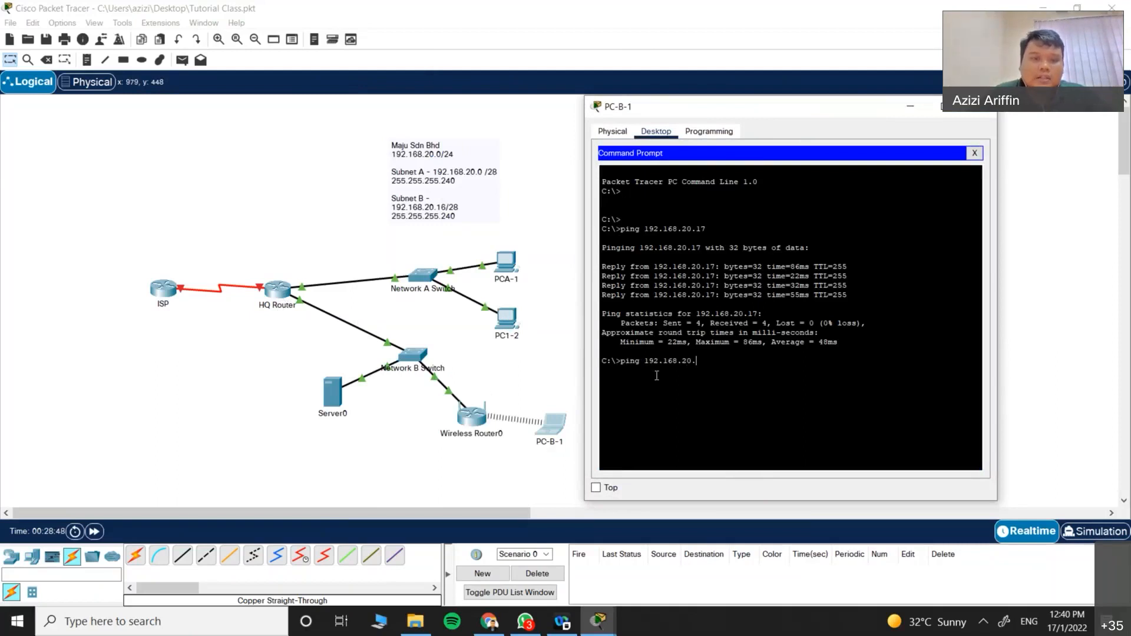
type("3")
key("Return")
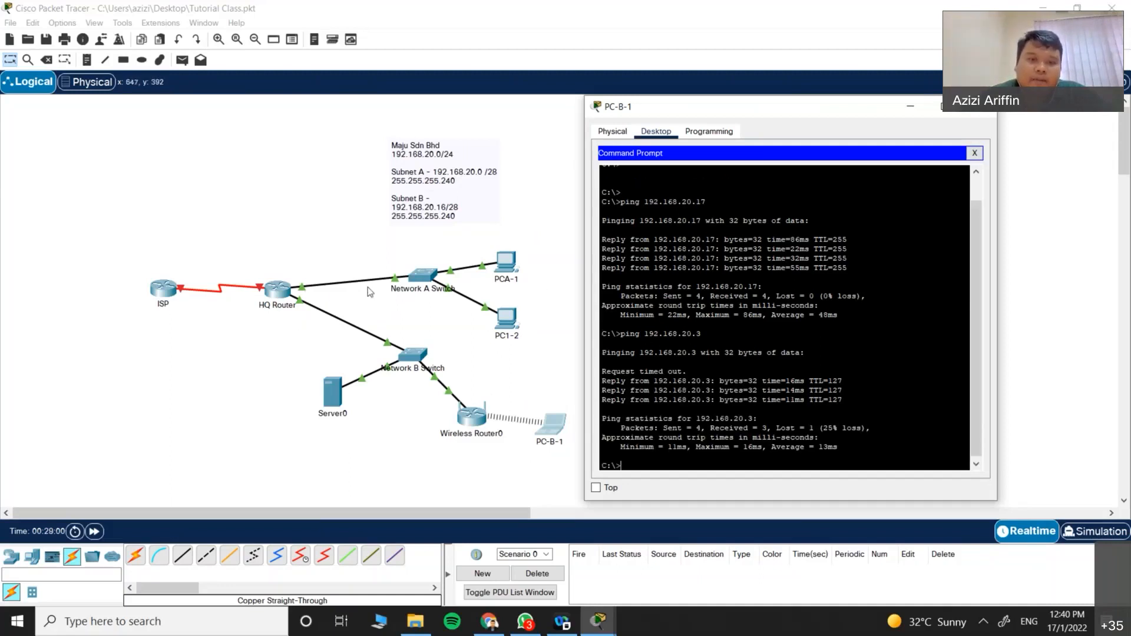
Step: Run enable and show ip route on HQ Router's CLI to list its routes
left_click(981, 107)
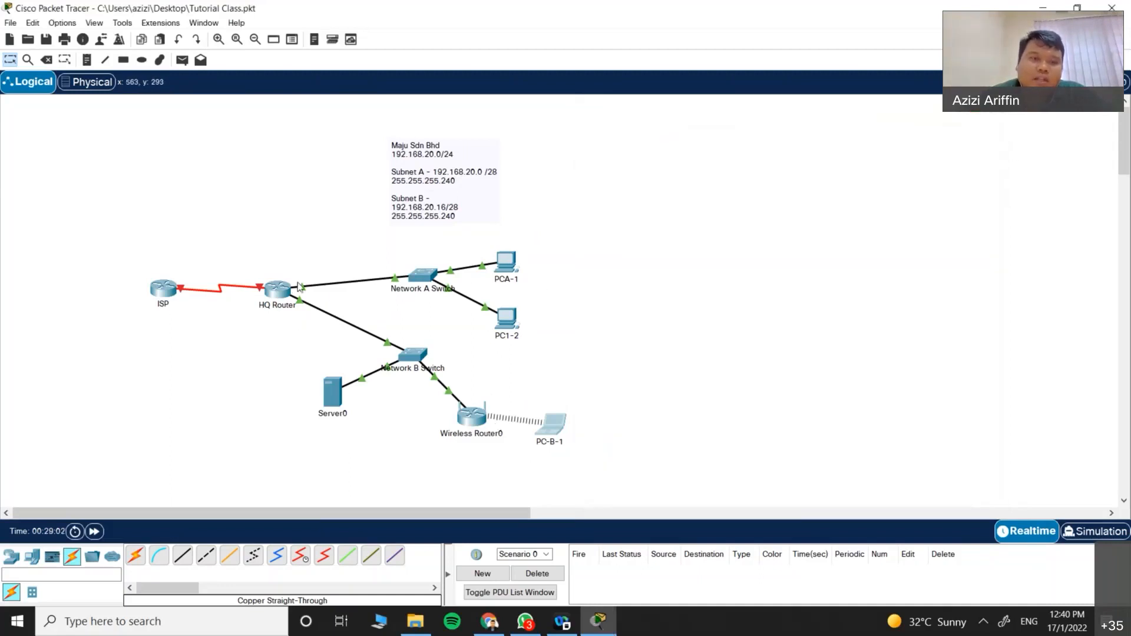
left_click(281, 288)
key("Return")
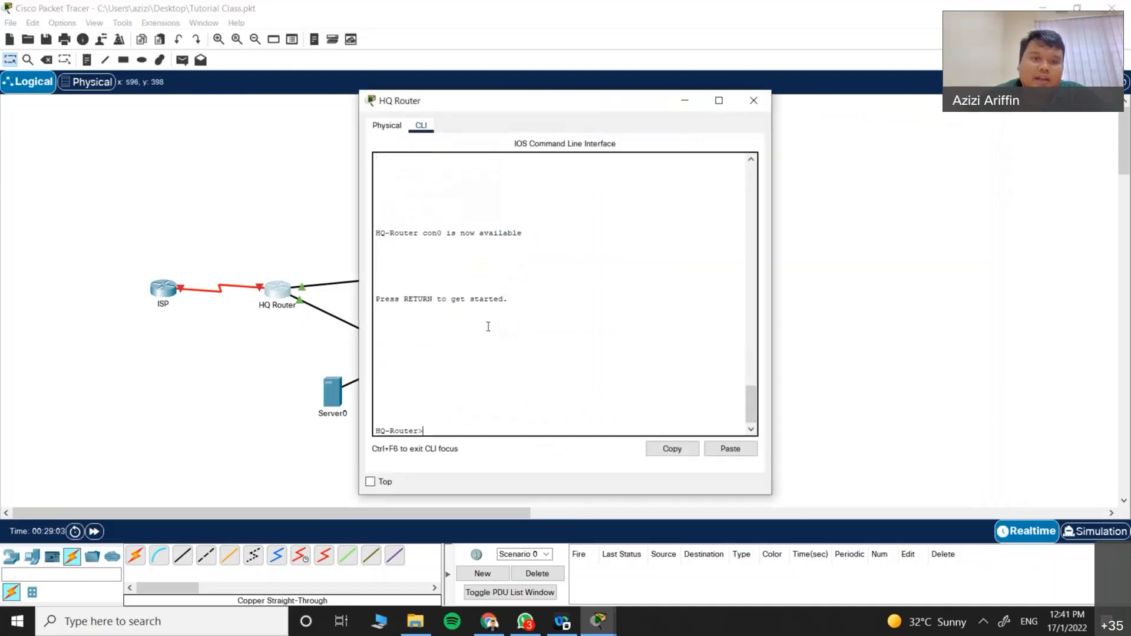
type("en")
key("Return")
key("Return")
type("sho")
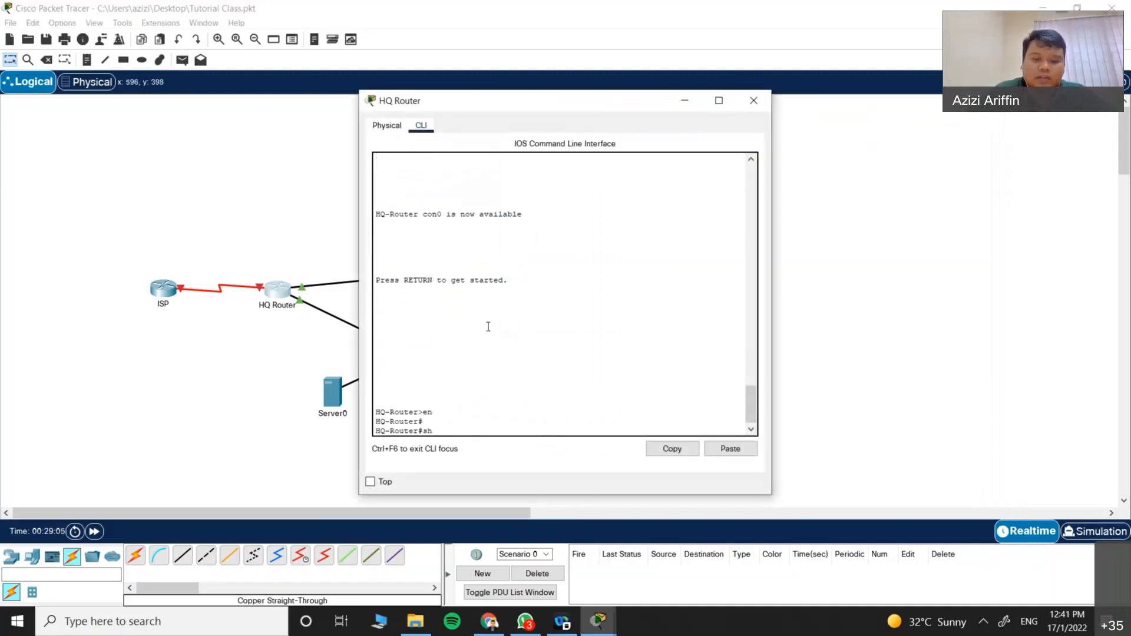
key("Tab")
type("ip r")
key("Tab")
key("Return")
key("Return")
left_click_drag(378, 375, 710, 410)
left_click(754, 100)
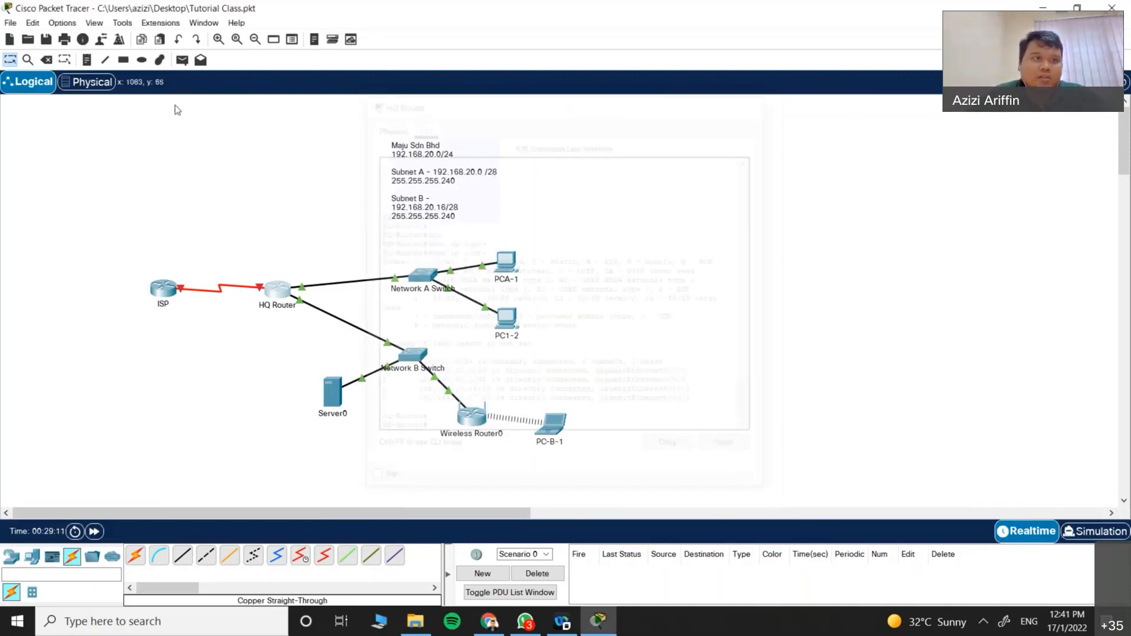
Step: Inspect HQ Router's routing table, checking connected routes 192.168.20.0/28 and 192.168.20.16/28
left_click(28, 60)
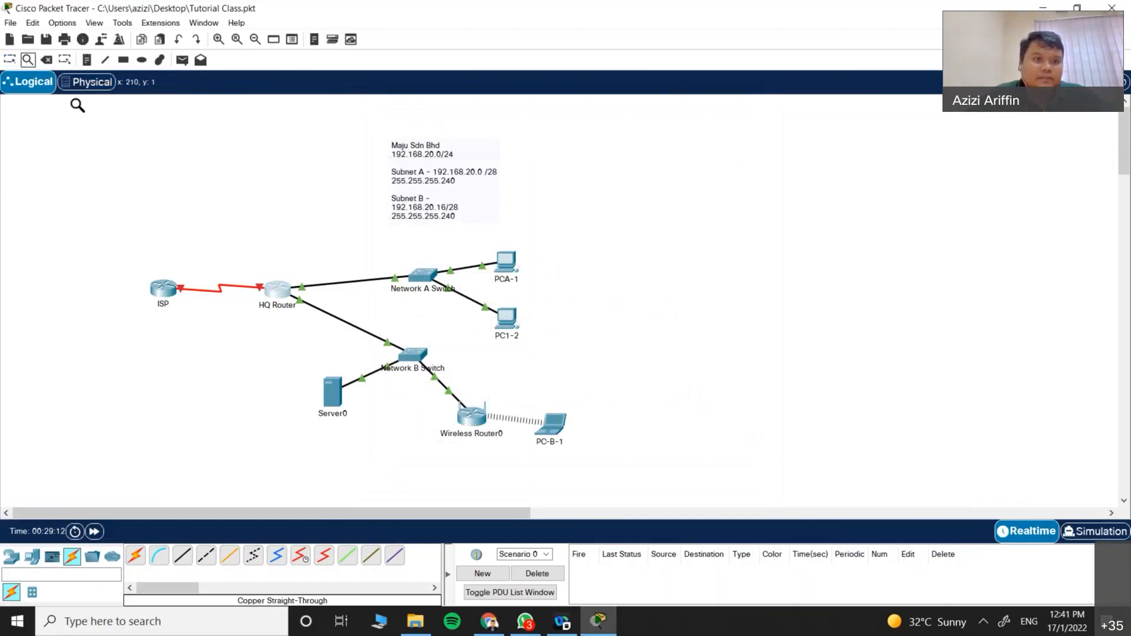
left_click(277, 289)
left_click(328, 301)
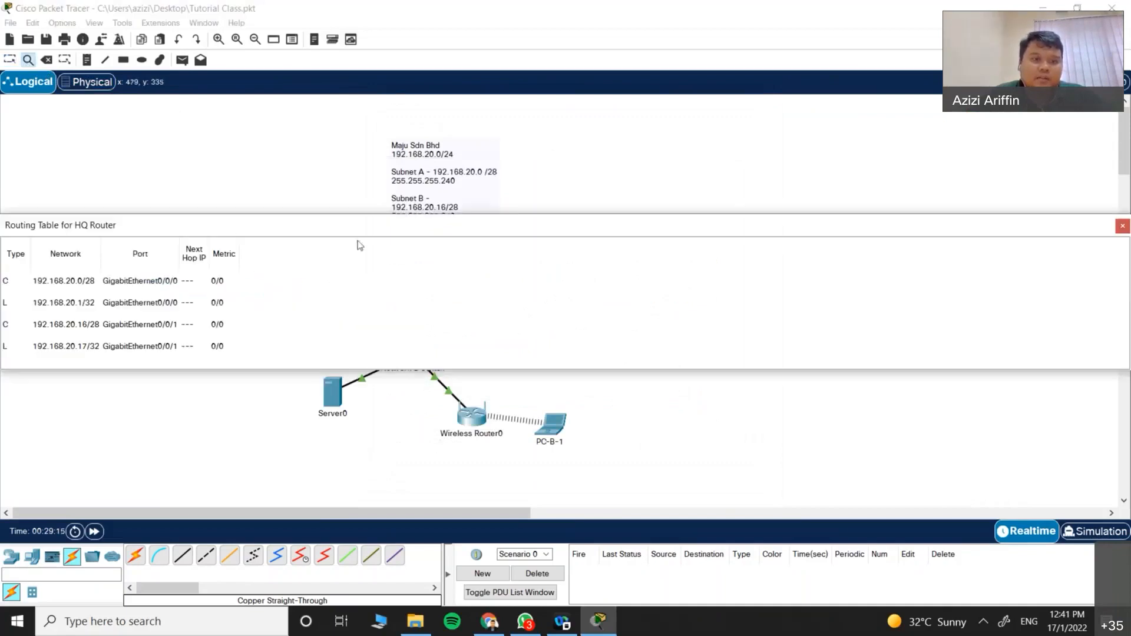
left_click_drag(309, 224, 865, 198)
left_click(644, 258)
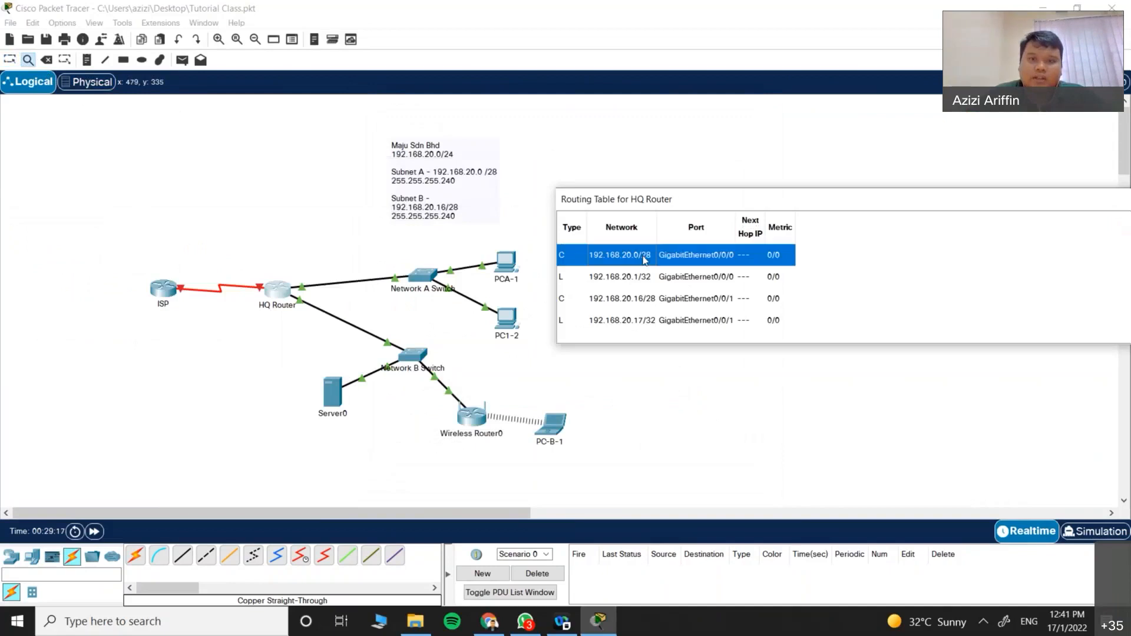
left_click(637, 299)
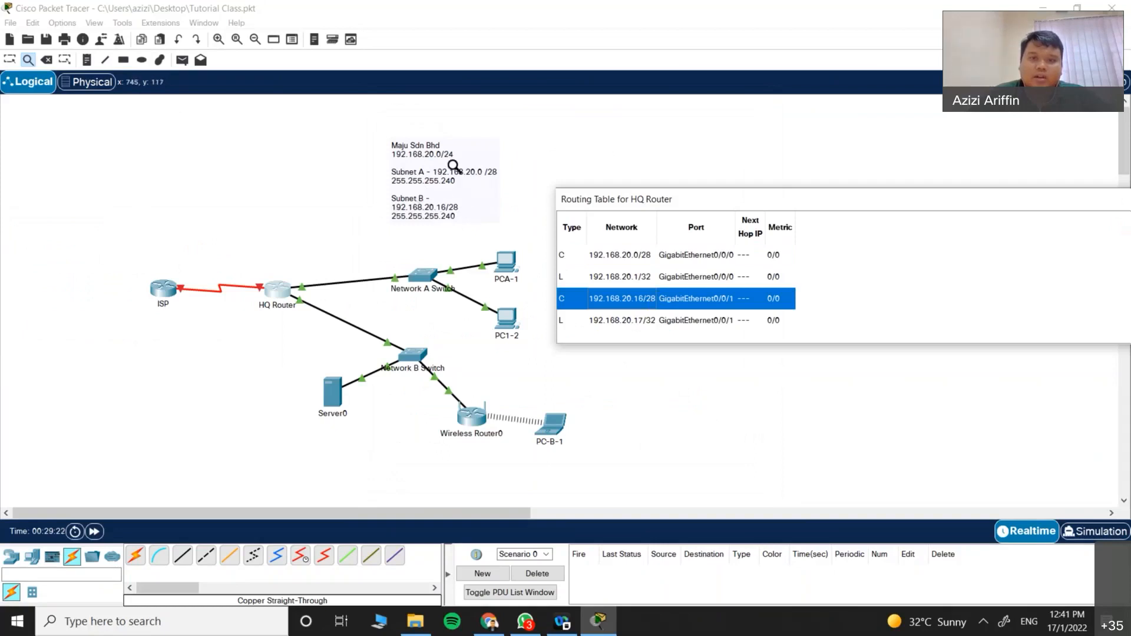
left_click_drag(738, 198, 954, 200)
left_click(942, 188)
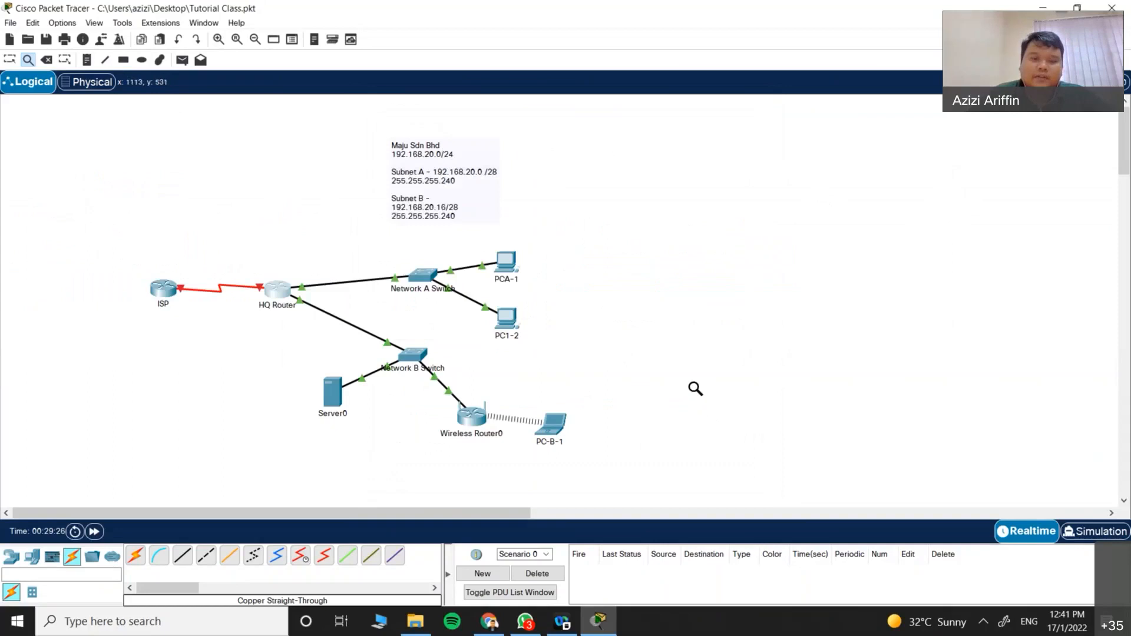
Step: Change the Server0 label under the server icon to 'Accouting Server'
key("Escape")
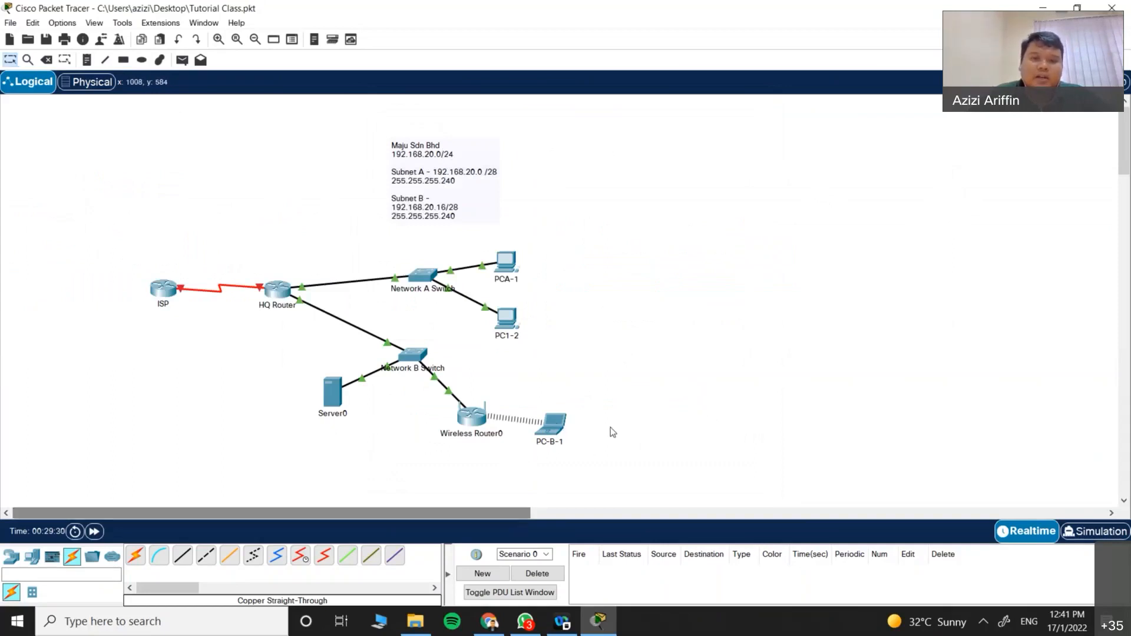
scroll(610, 426, "down", 3)
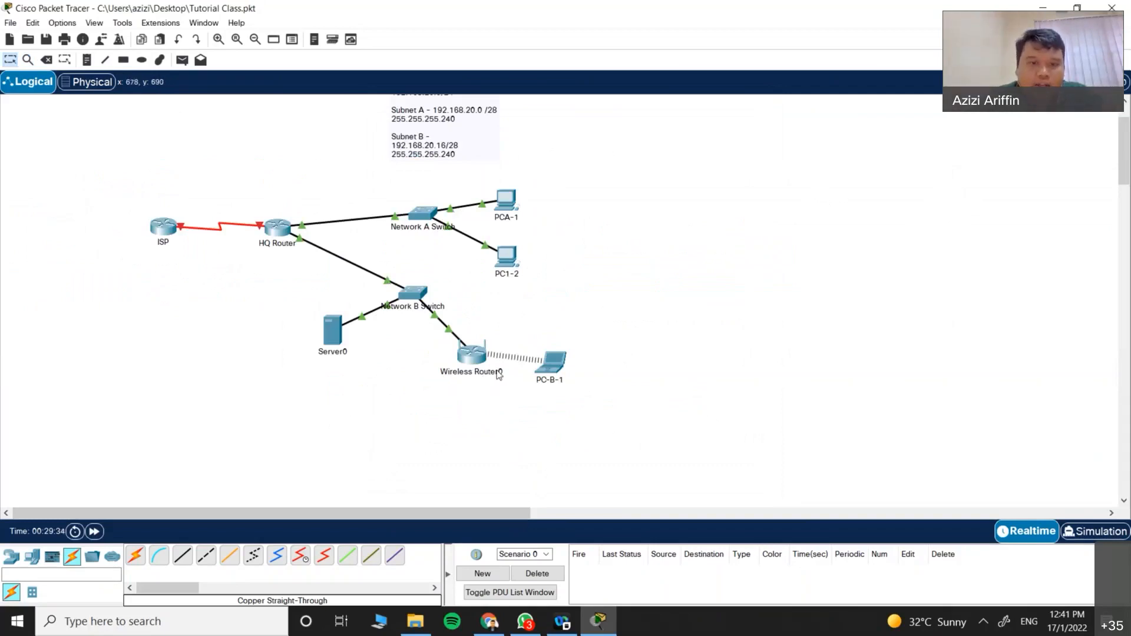
left_click(342, 352)
type("Ac")
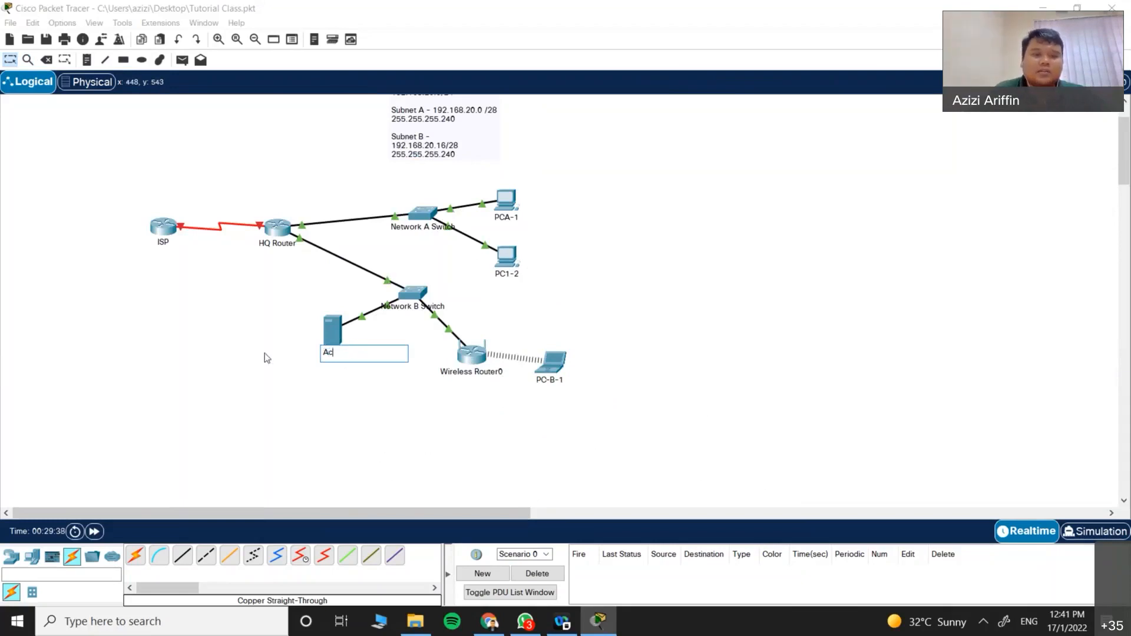
type("couting")
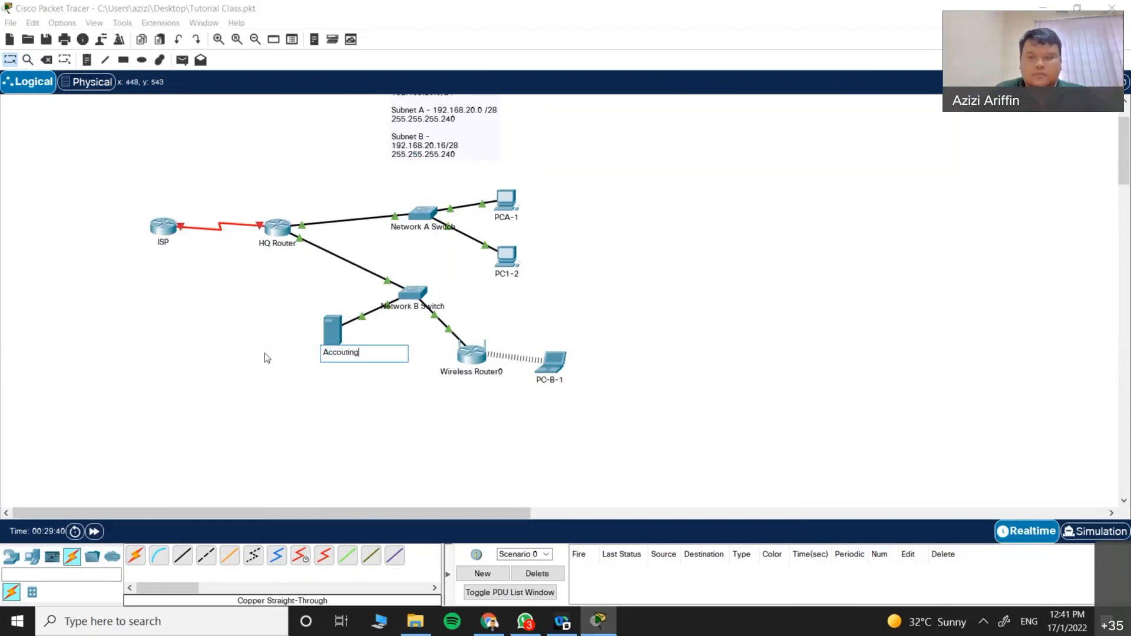
type(" Server")
left_click(358, 445)
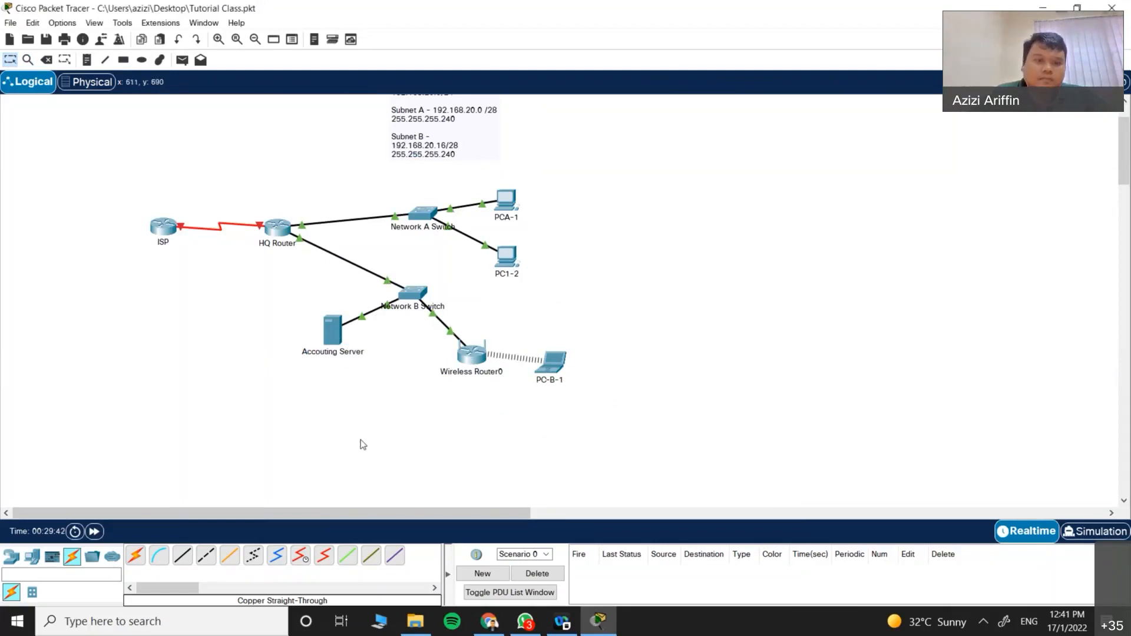
Step: Bring up the Accouting Server's Desktop IP Configuration panel
left_click(356, 347)
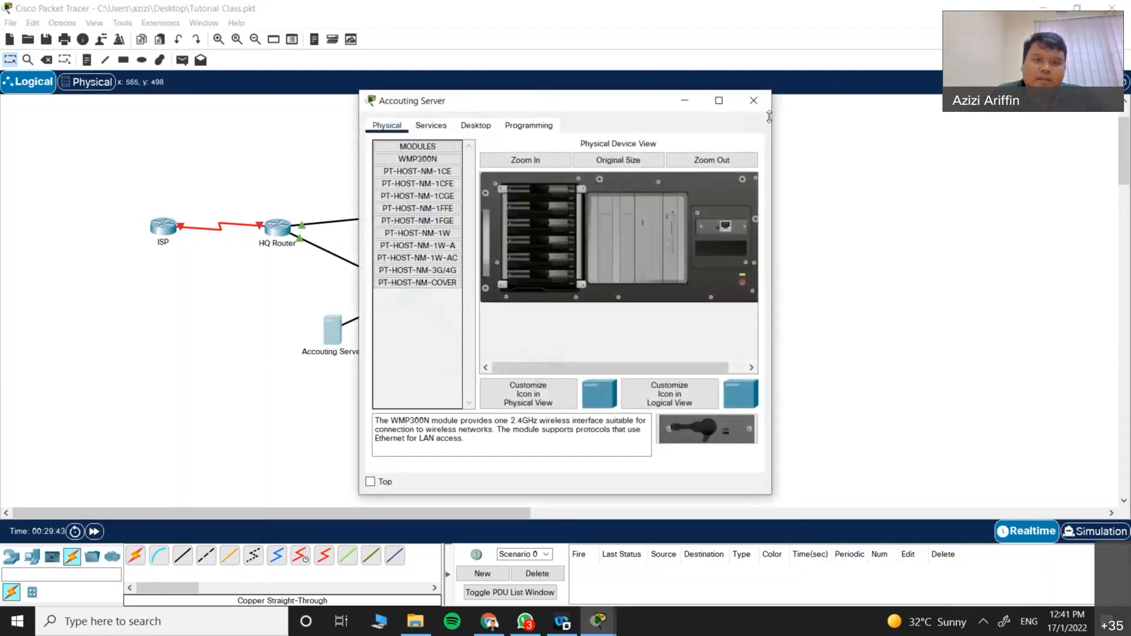
left_click_drag(572, 102, 857, 114)
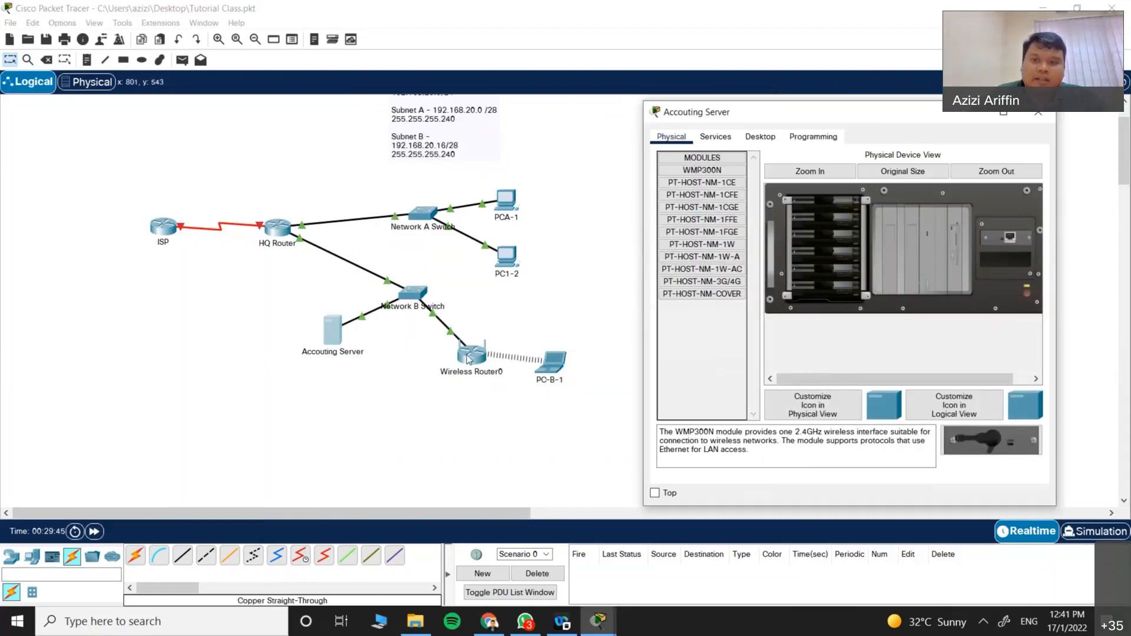
left_click(760, 136)
left_click(705, 170)
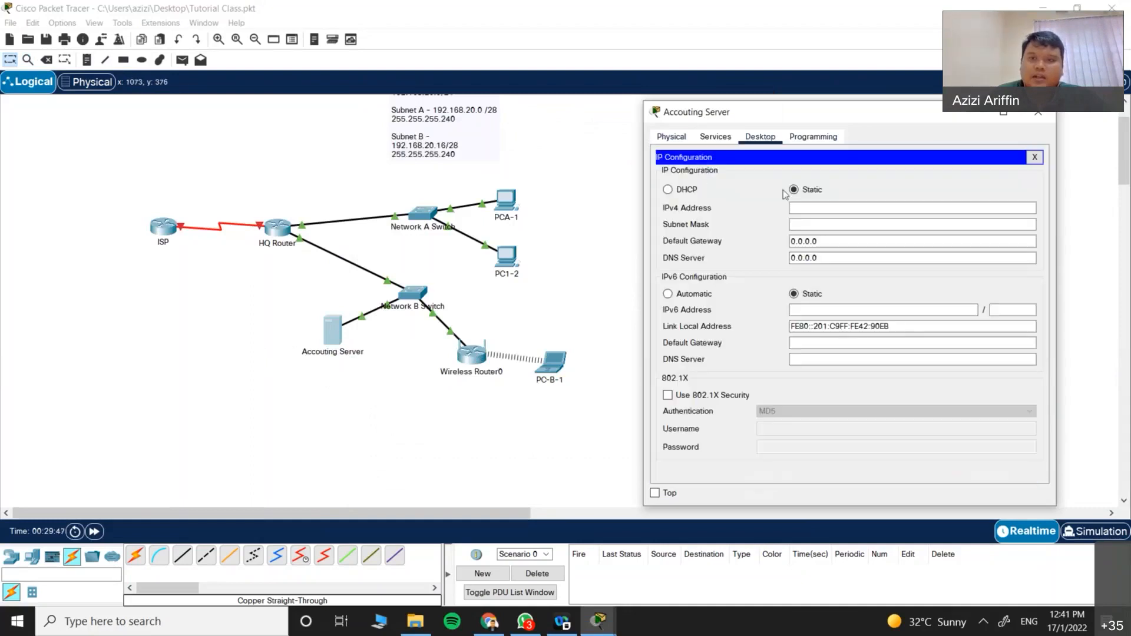
Step: Enter static IP 192.168.20.20, mask 255.255.255.240, gateway 192.168.20.17, and close the server window
left_click(805, 206)
type("192.168.20.20")
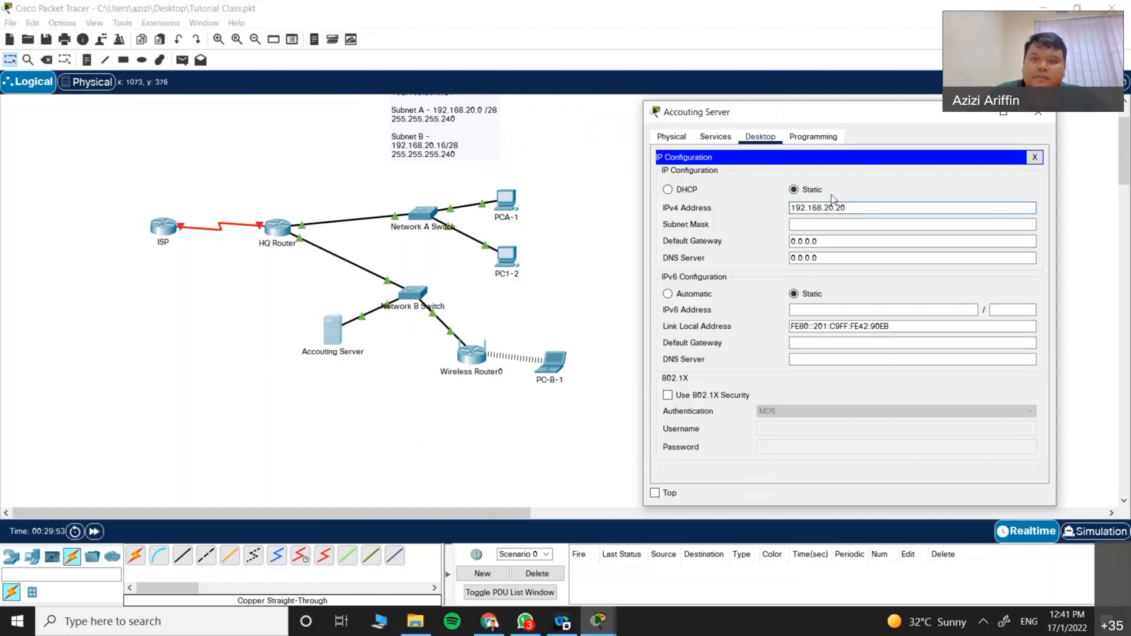
left_click(815, 224)
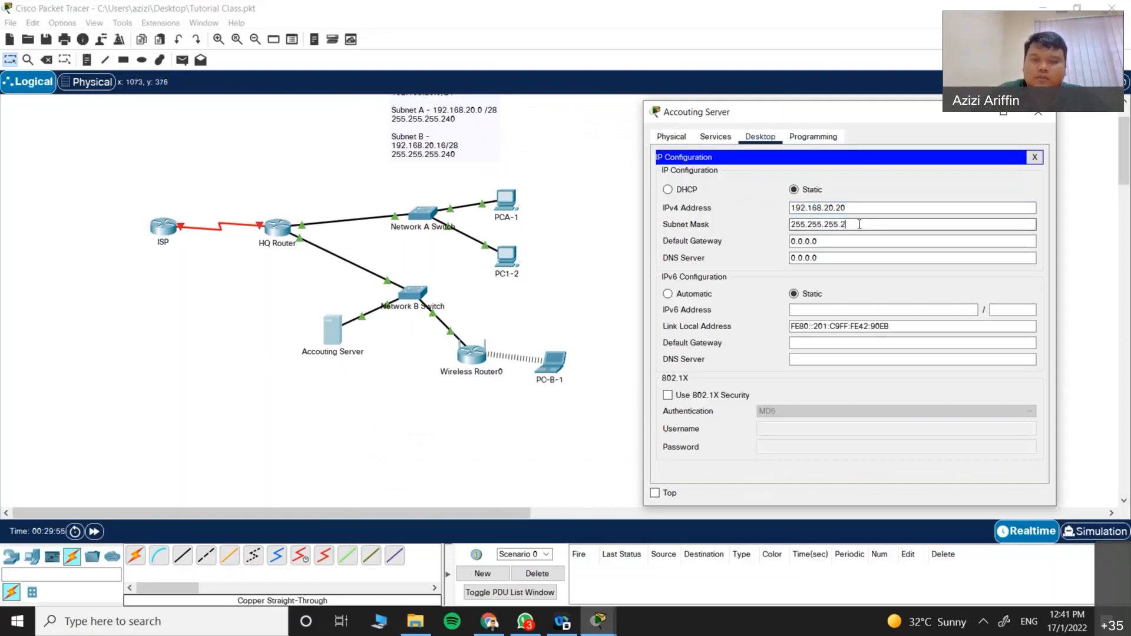
key("Tab")
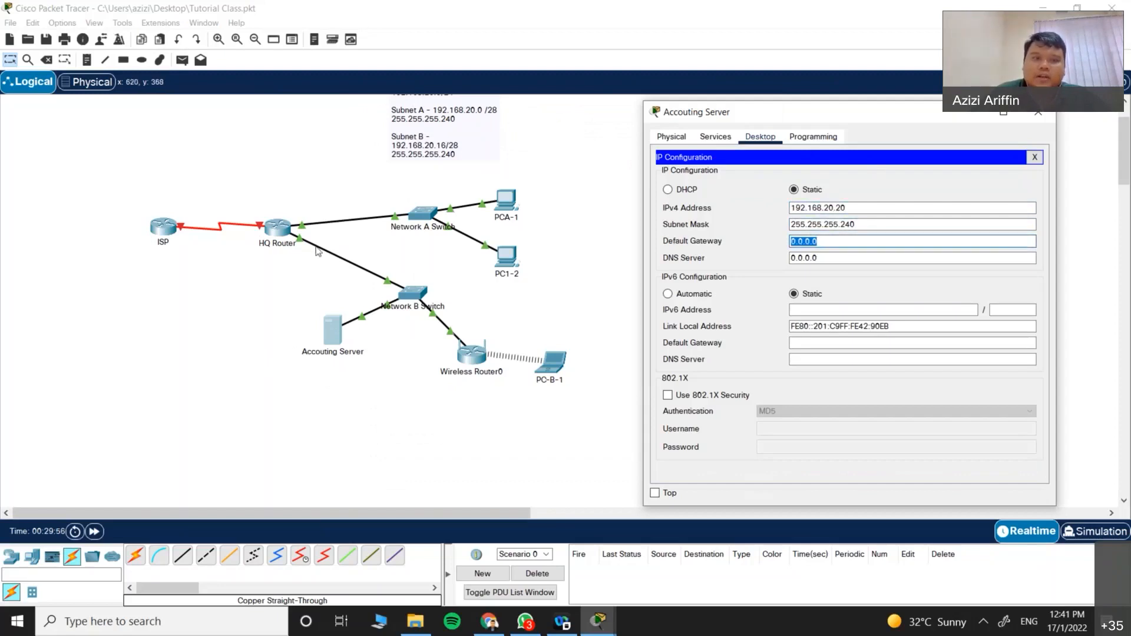
type("192.168.20.")
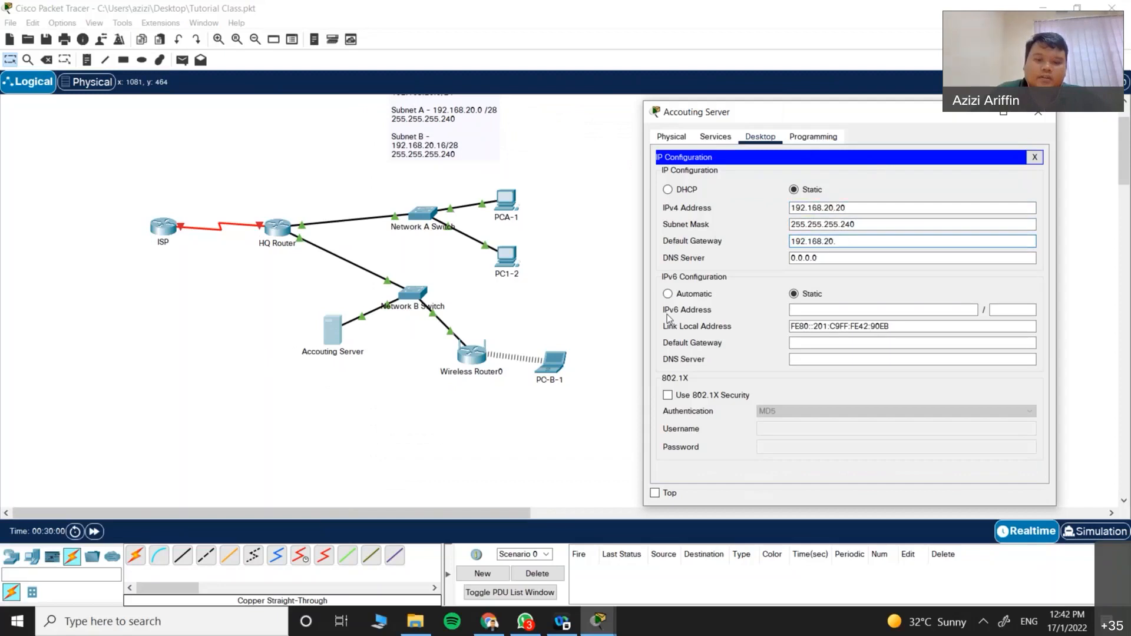
type("17")
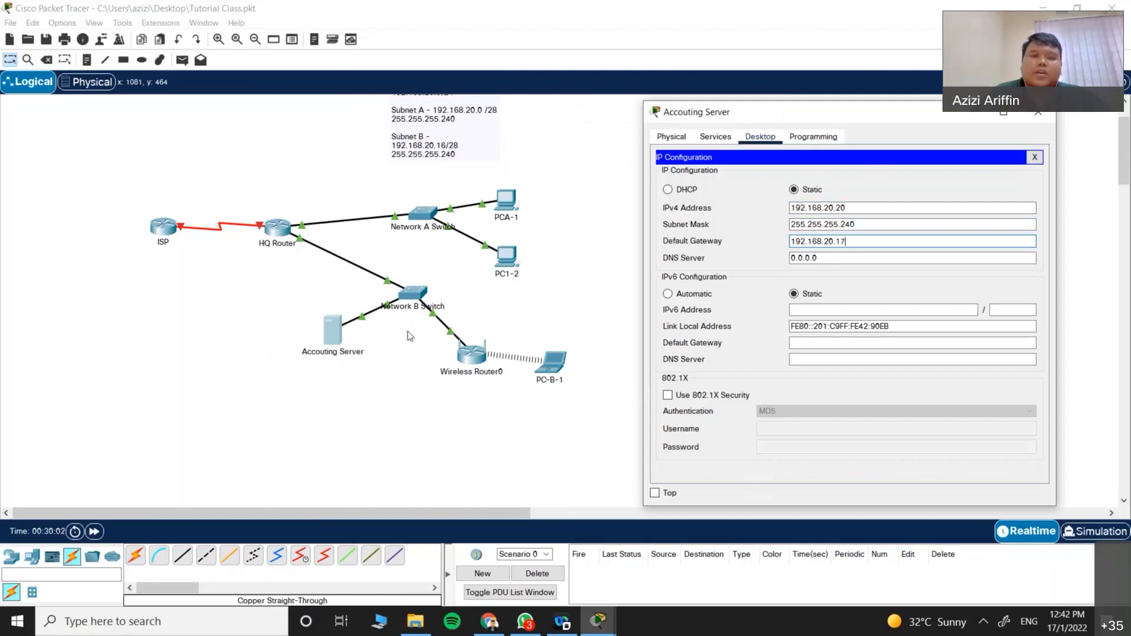
left_click_drag(822, 115, 576, 117)
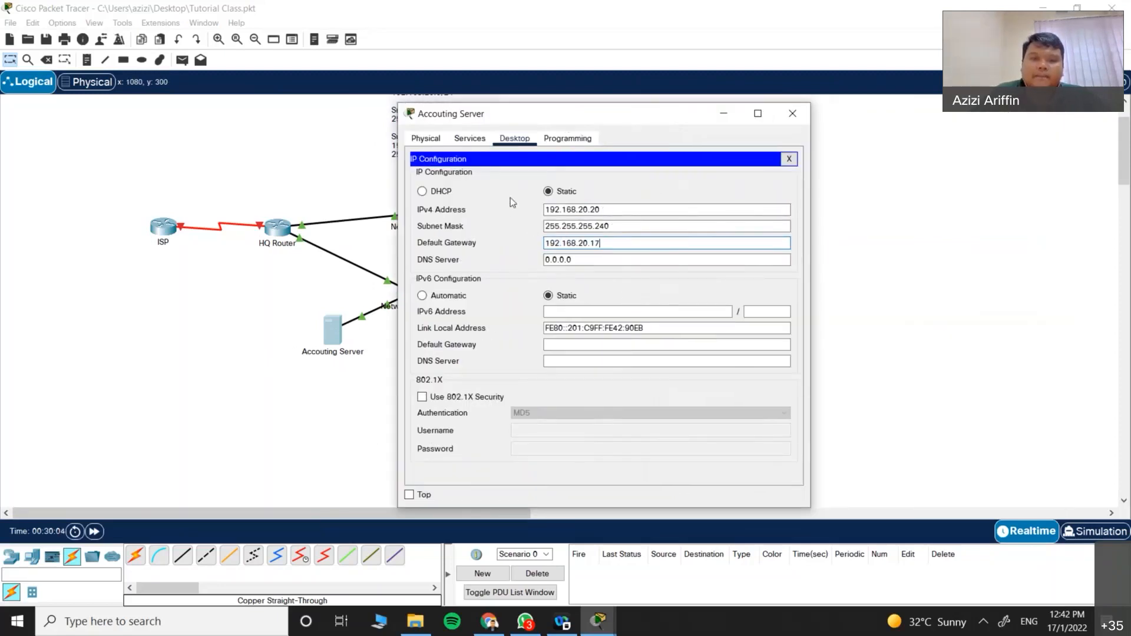
left_click(789, 159)
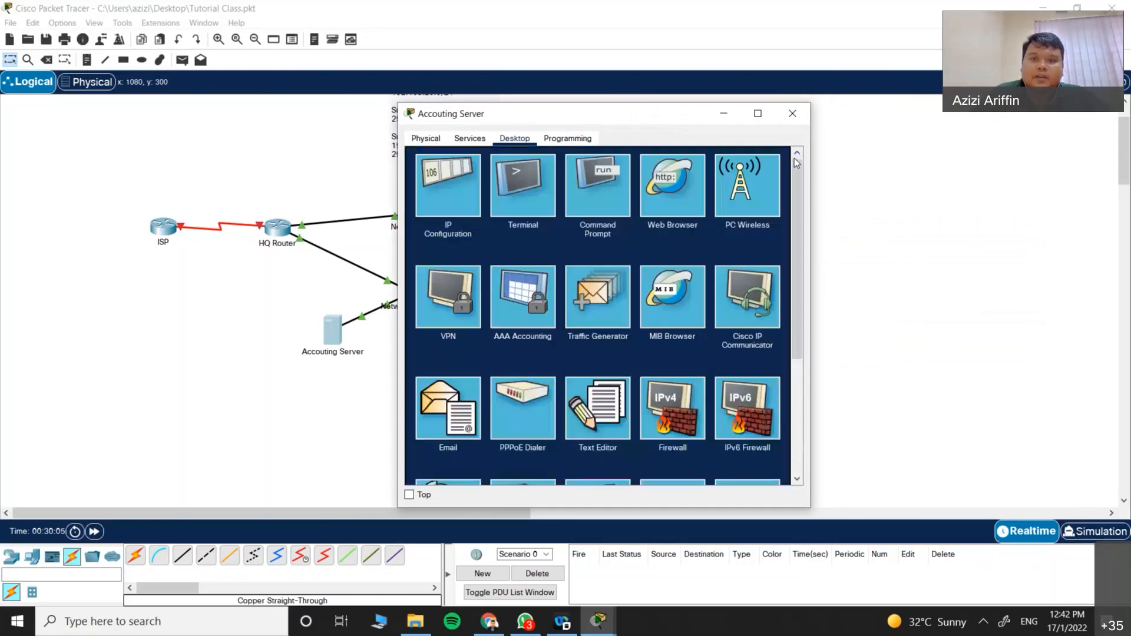
left_click(806, 113)
Step: Ping 192.168.20.20 from PC1-2's command prompt, confirm a reply, then close PC1-2
left_click(506, 259)
left_click(580, 189)
left_click_drag(565, 100, 703, 88)
left_click(886, 136)
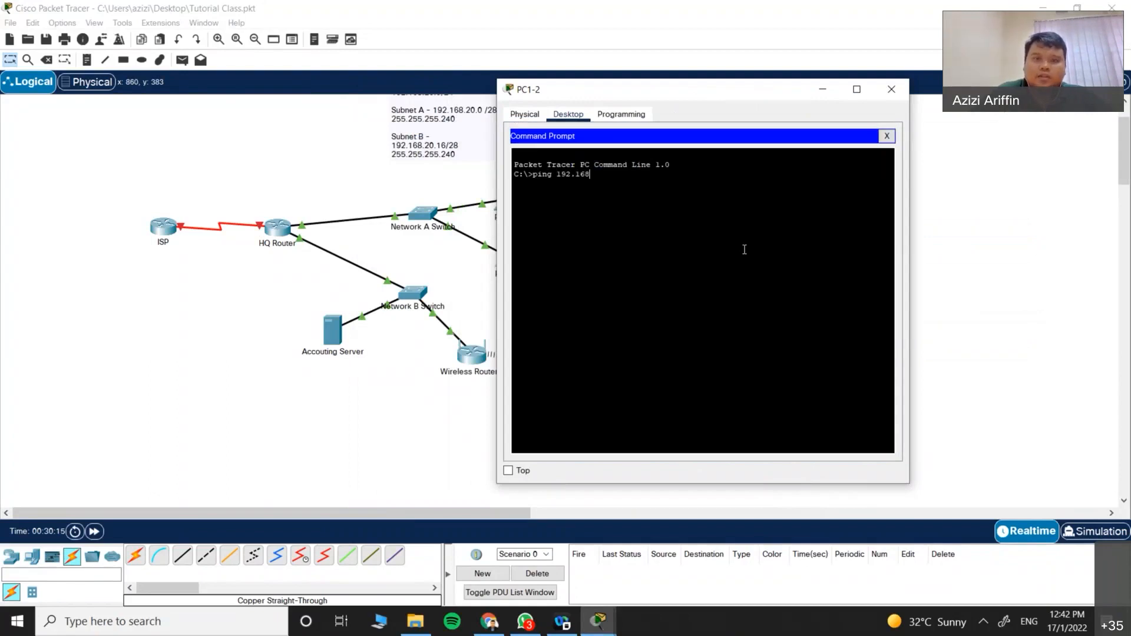
type(".20.20")
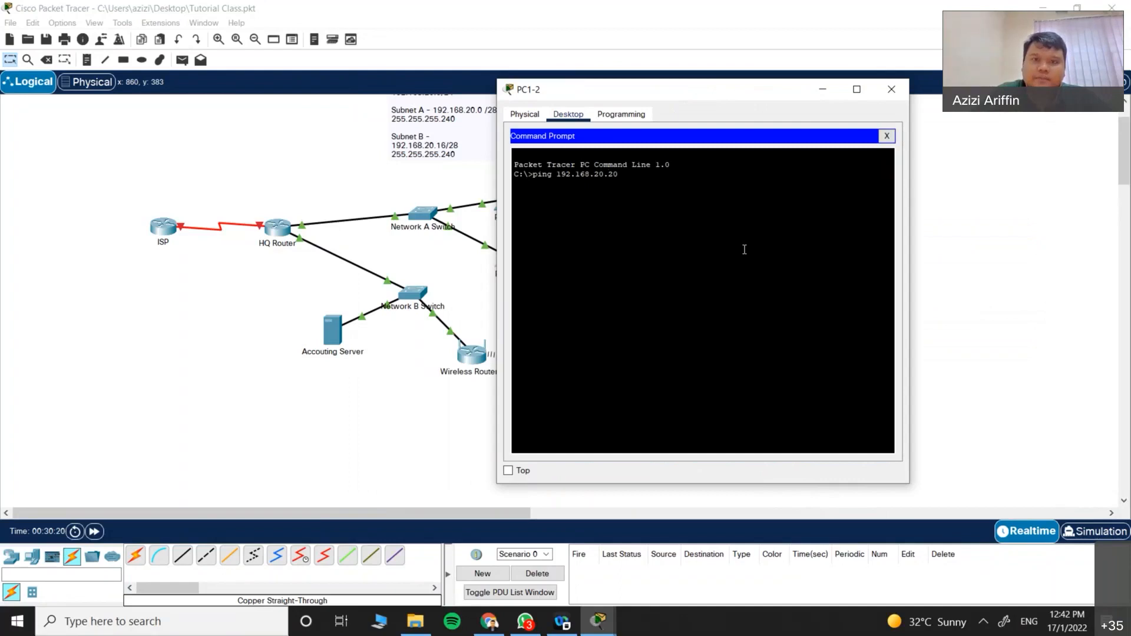
key("Return")
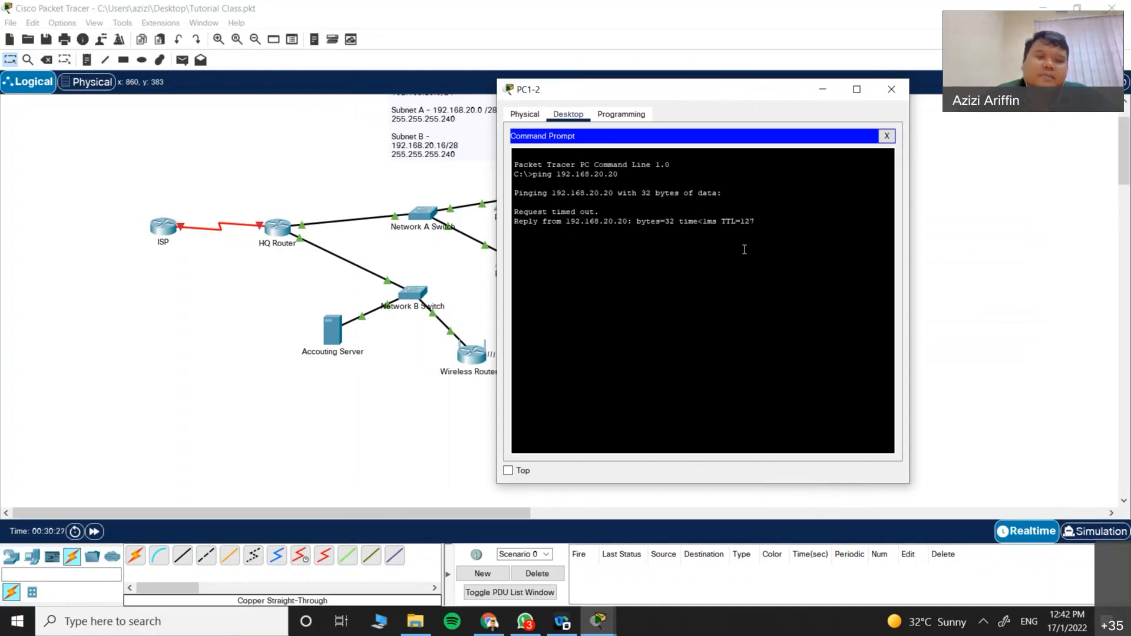
left_click(891, 89)
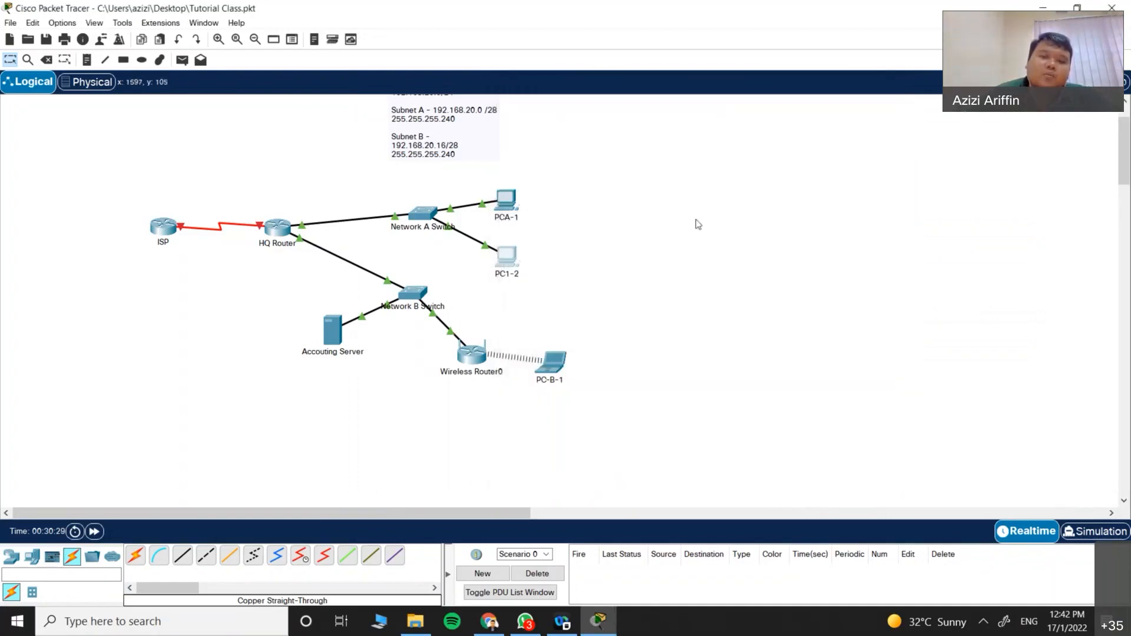
Step: Confirm the HTTP service is enabled on the Accouting Server, then close it
left_click(332, 329)
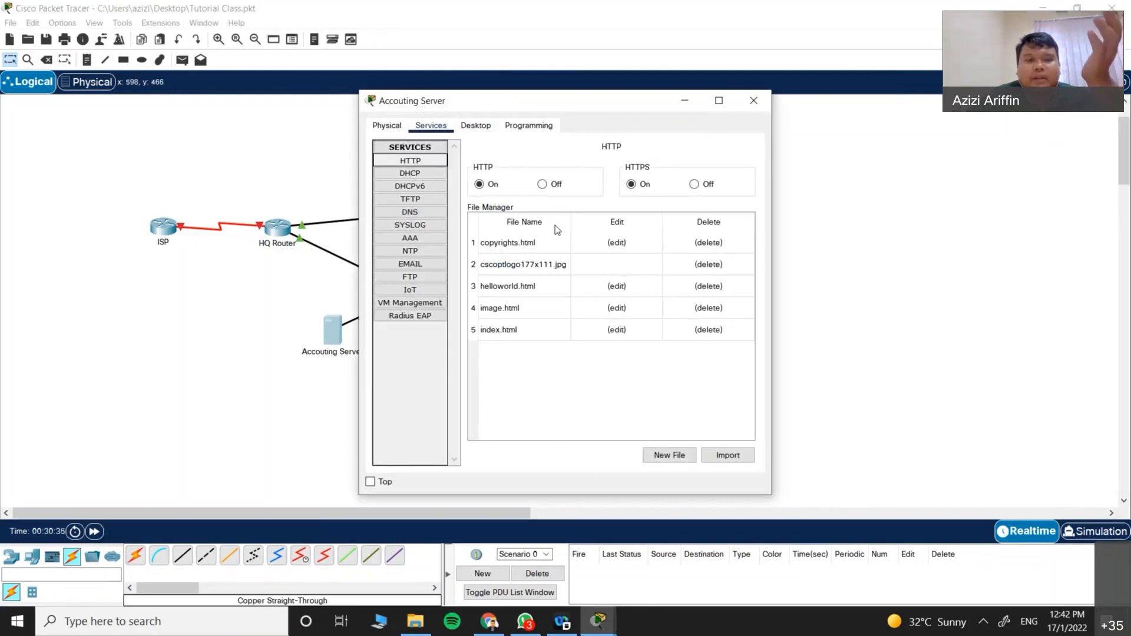
left_click(426, 187)
left_click(425, 160)
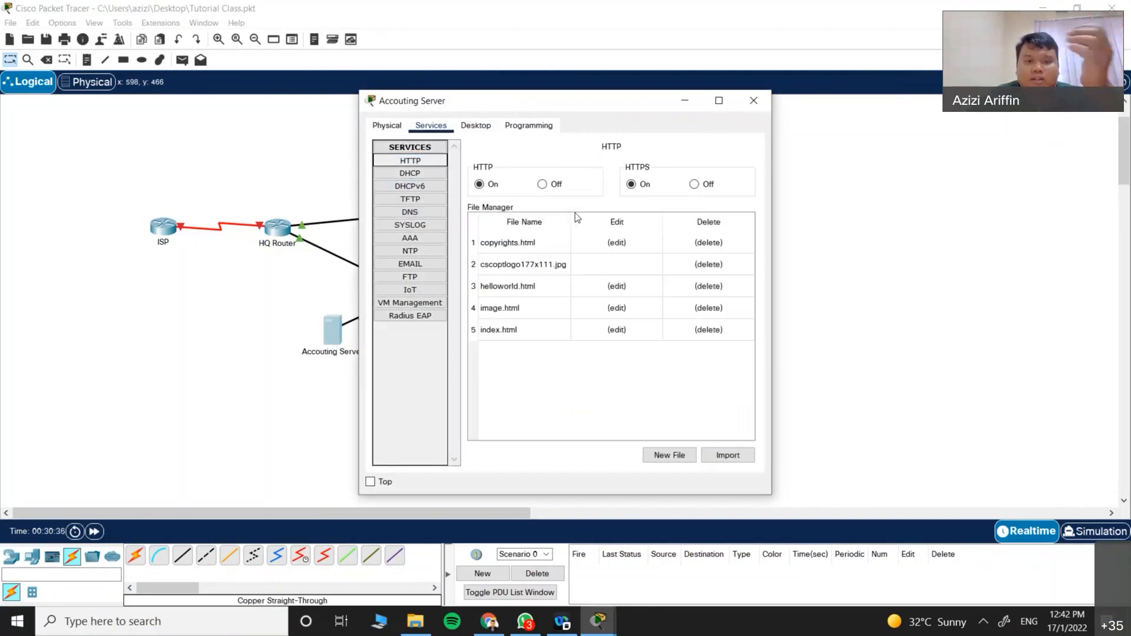
left_click(753, 101)
left_click(506, 262)
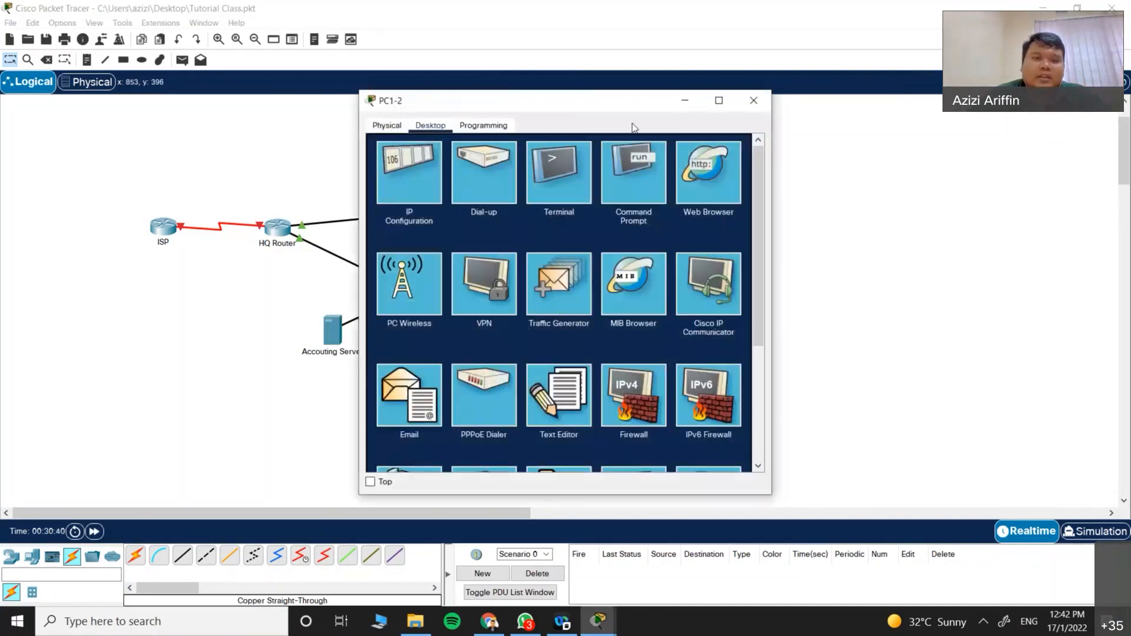
left_click(674, 164)
left_click_drag(464, 111, 649, 115)
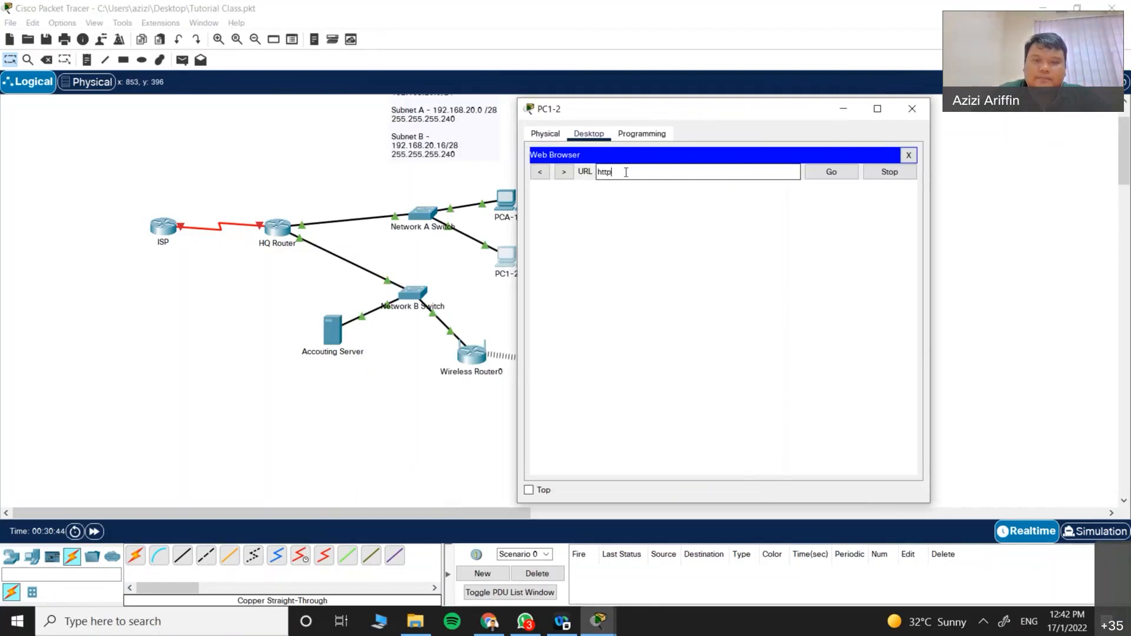
type("192.168.20.20")
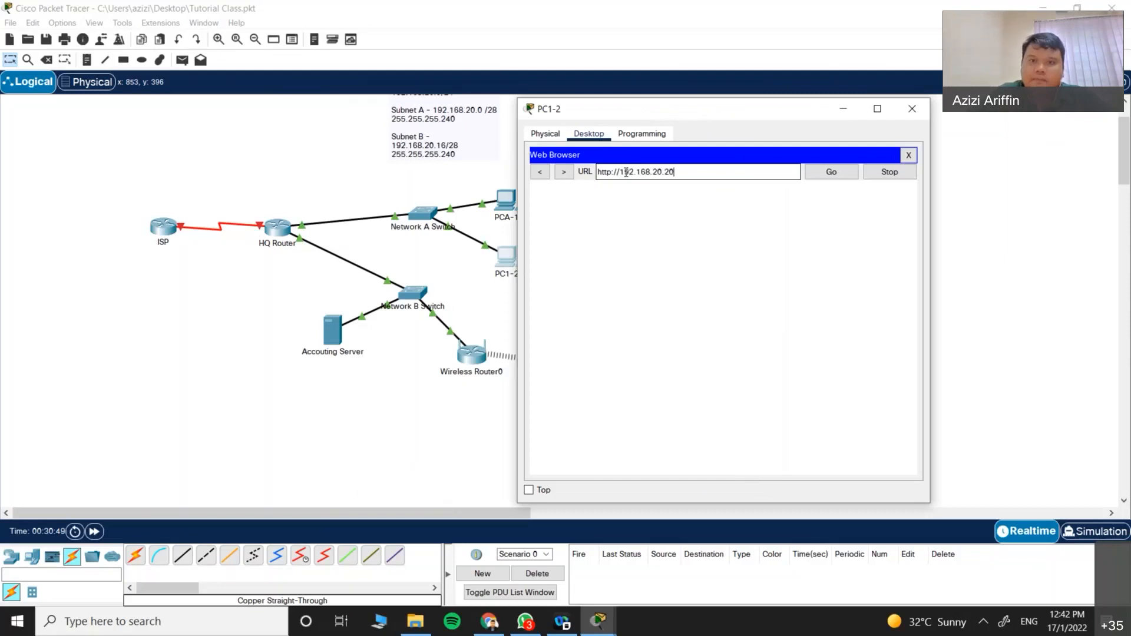
key("Return")
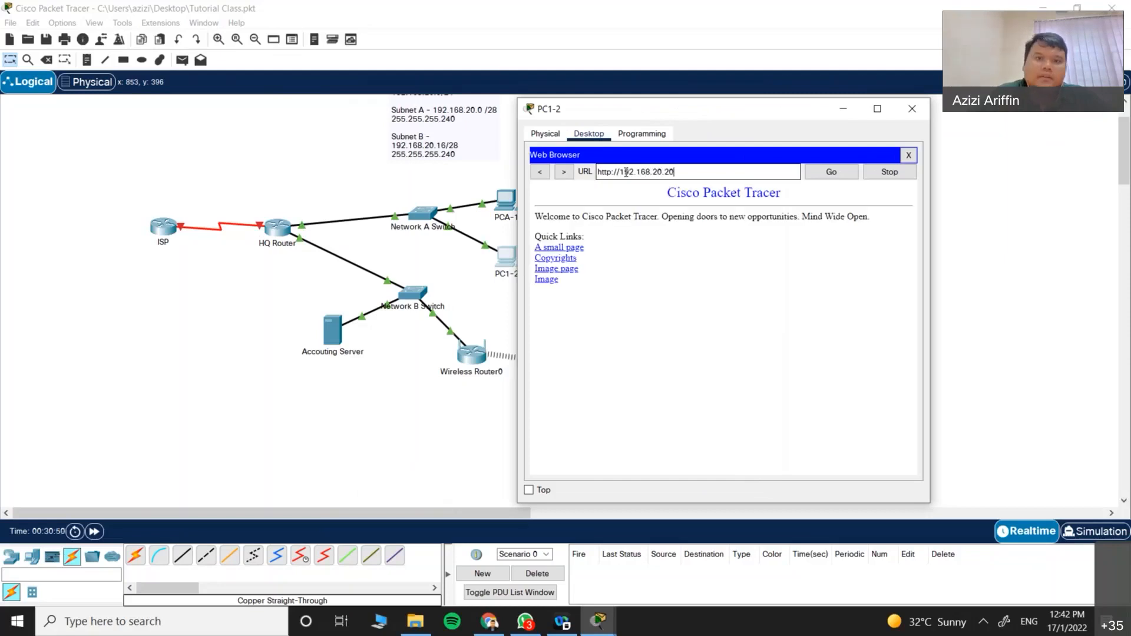
Step: Follow the 'A small page' and Copyrights links, returning to the welcome page each time
left_click(560, 248)
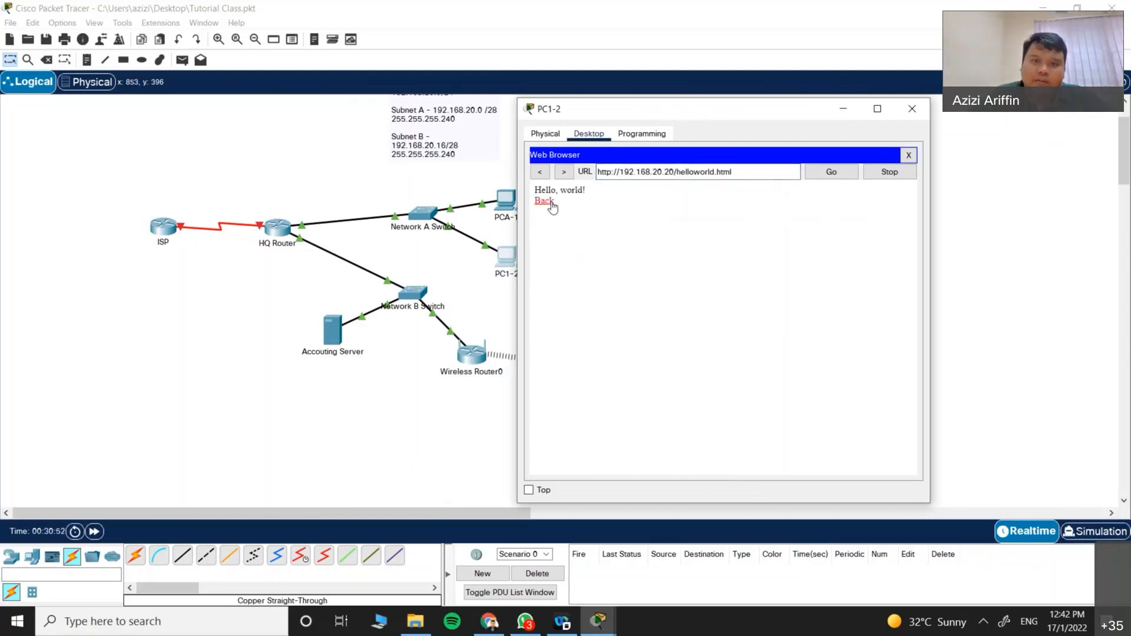
left_click(543, 204)
left_click(557, 258)
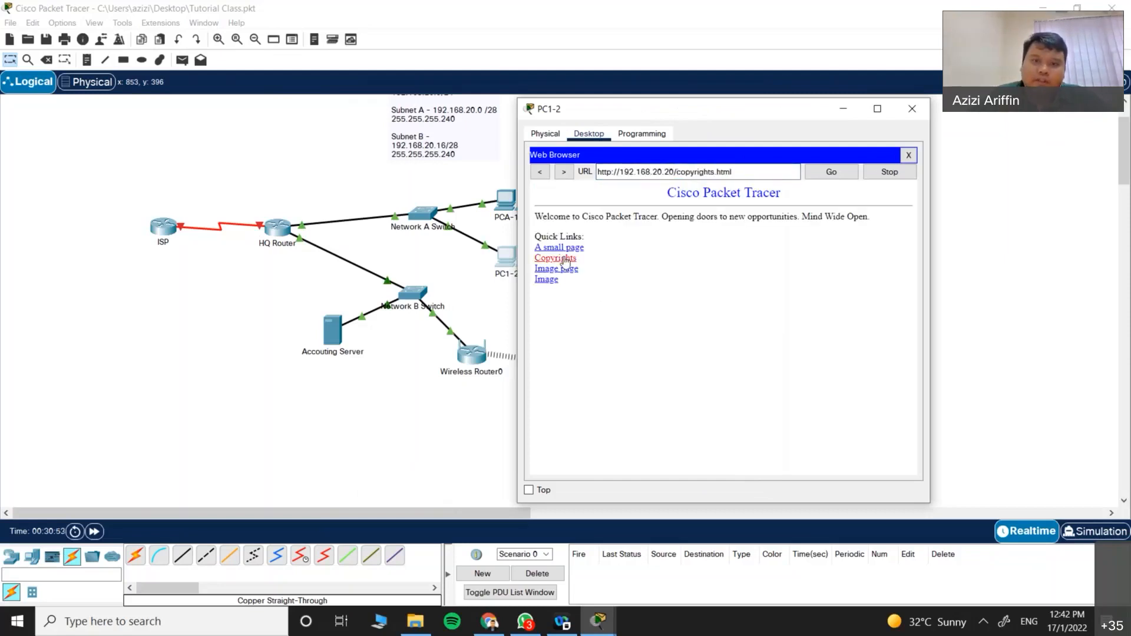
left_click(539, 171)
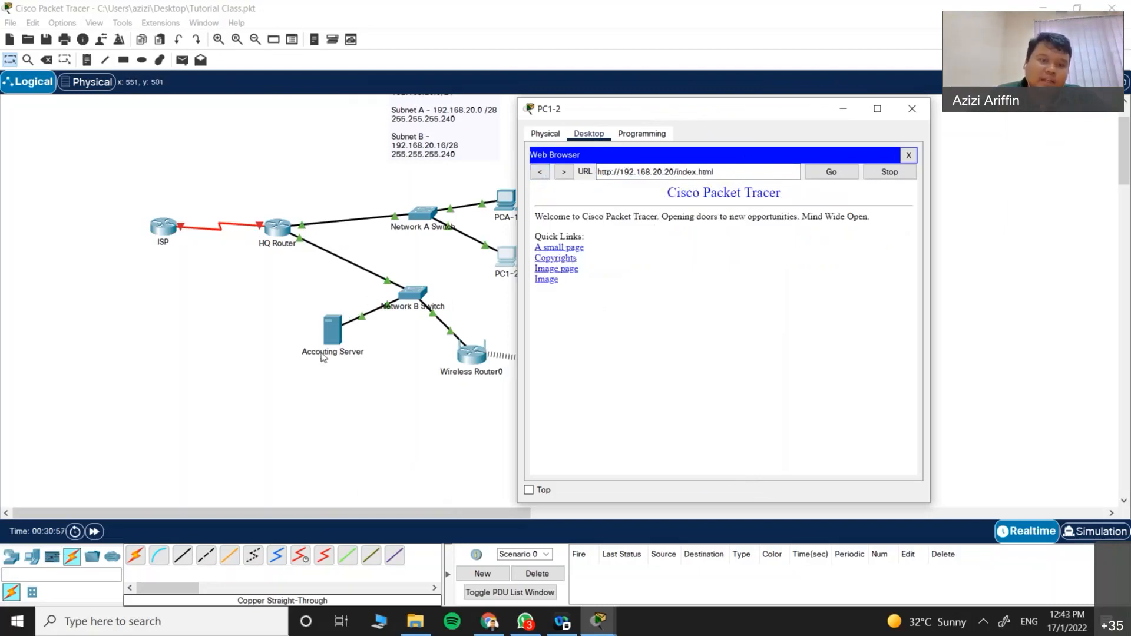
Step: Close PC1-2's browser window and scroll up to show the whole topology
left_click(911, 108)
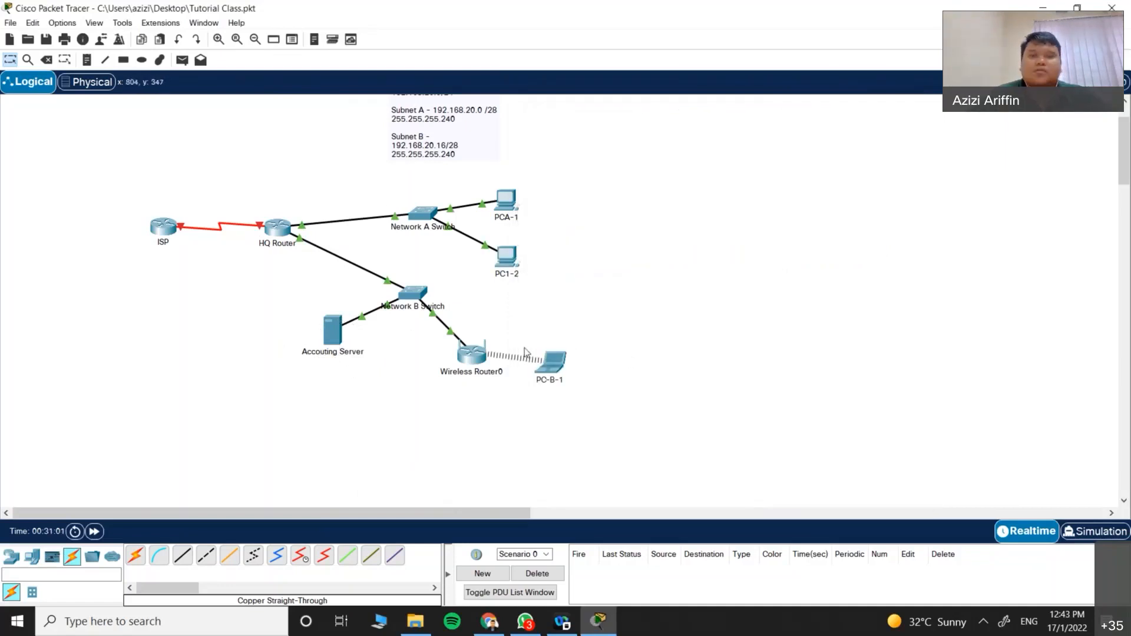
scroll(639, 287, "up", 2)
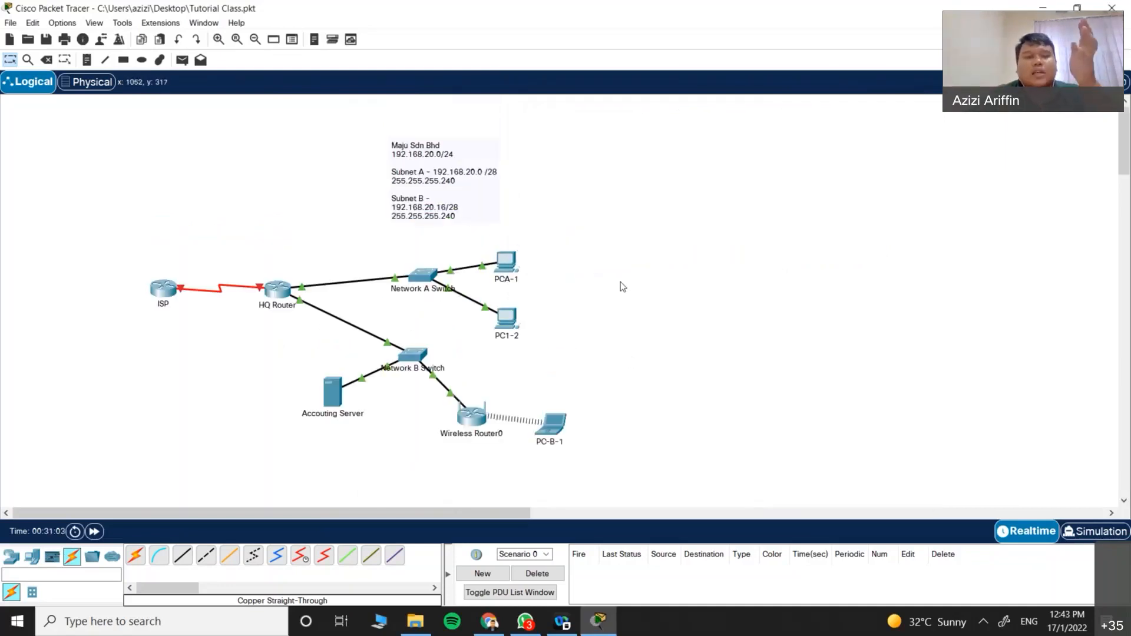
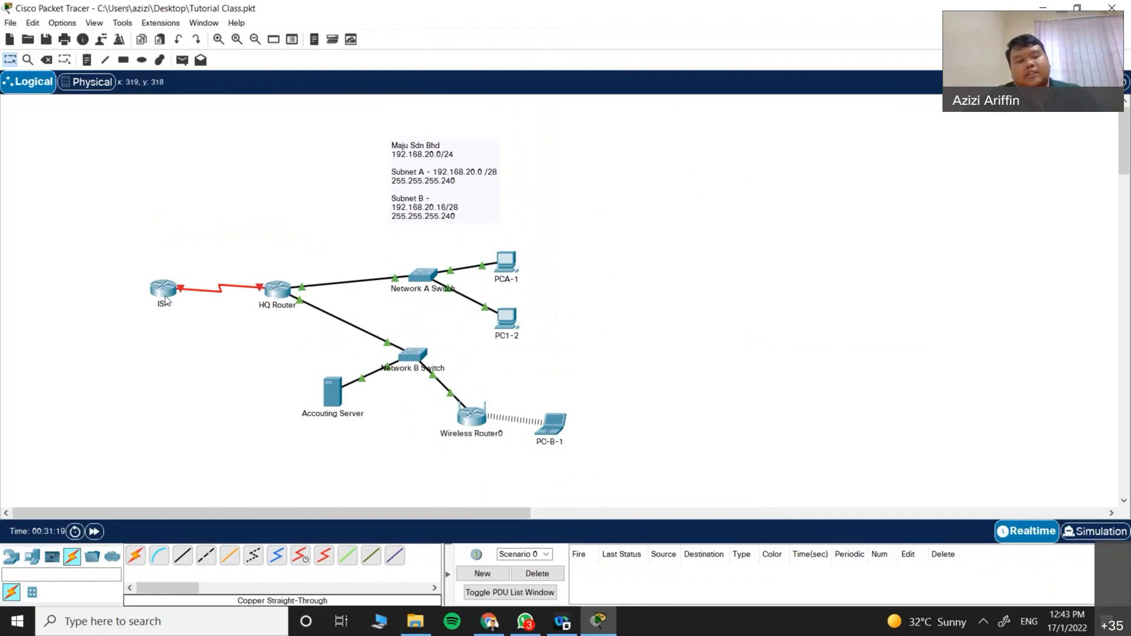
Step: Place a Server-PT left of the ISP router and rename it Google
mouse_move(160, 303)
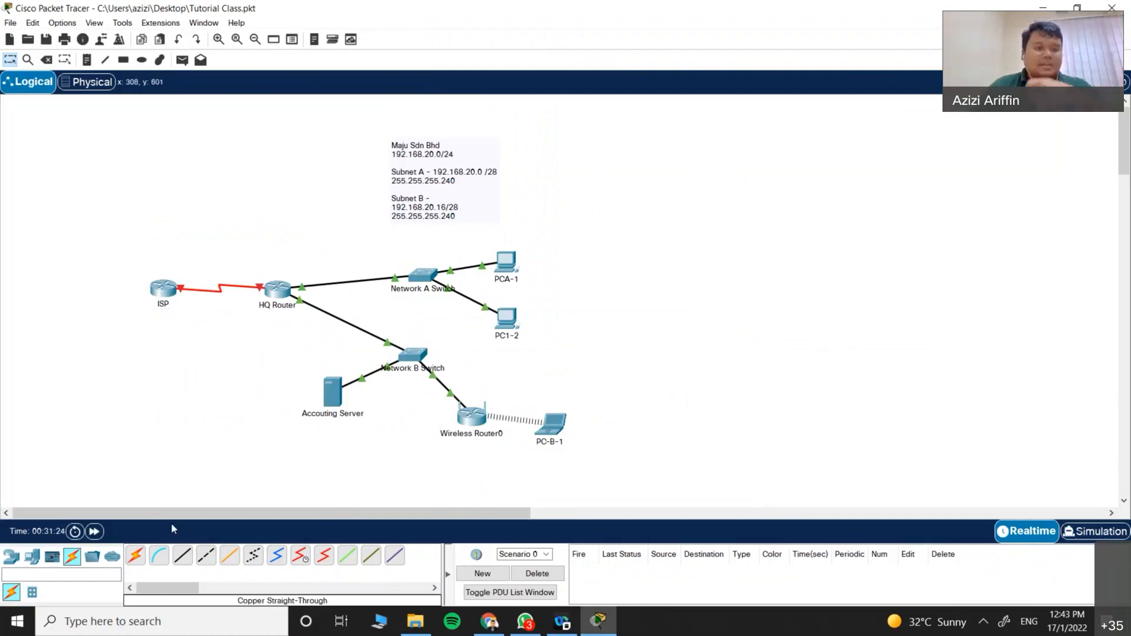
left_click(13, 557)
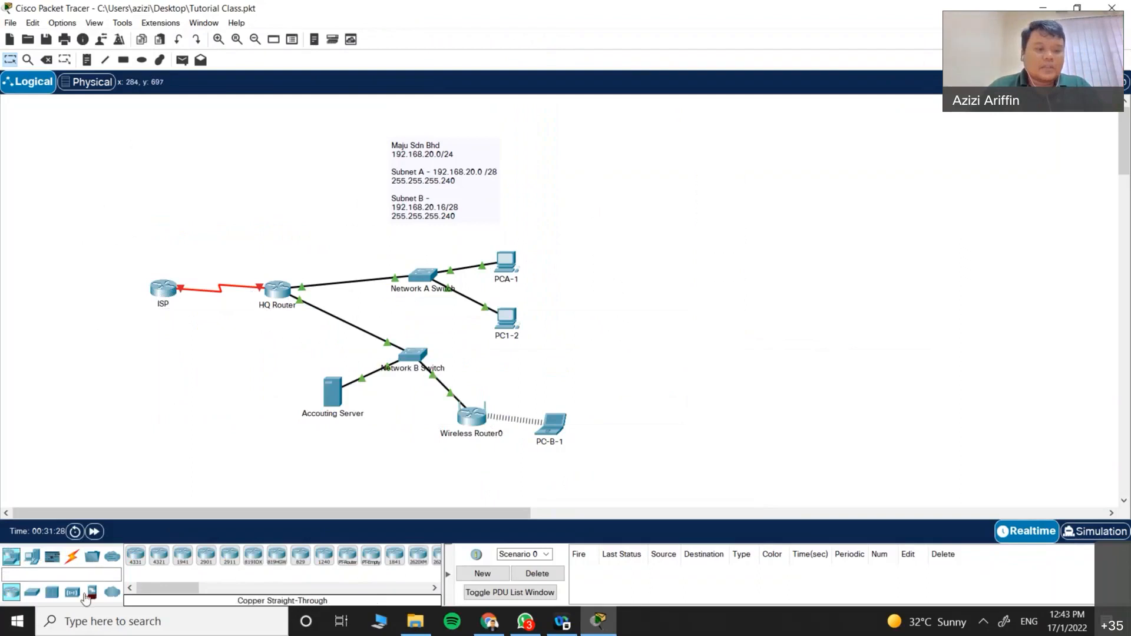
left_click(32, 555)
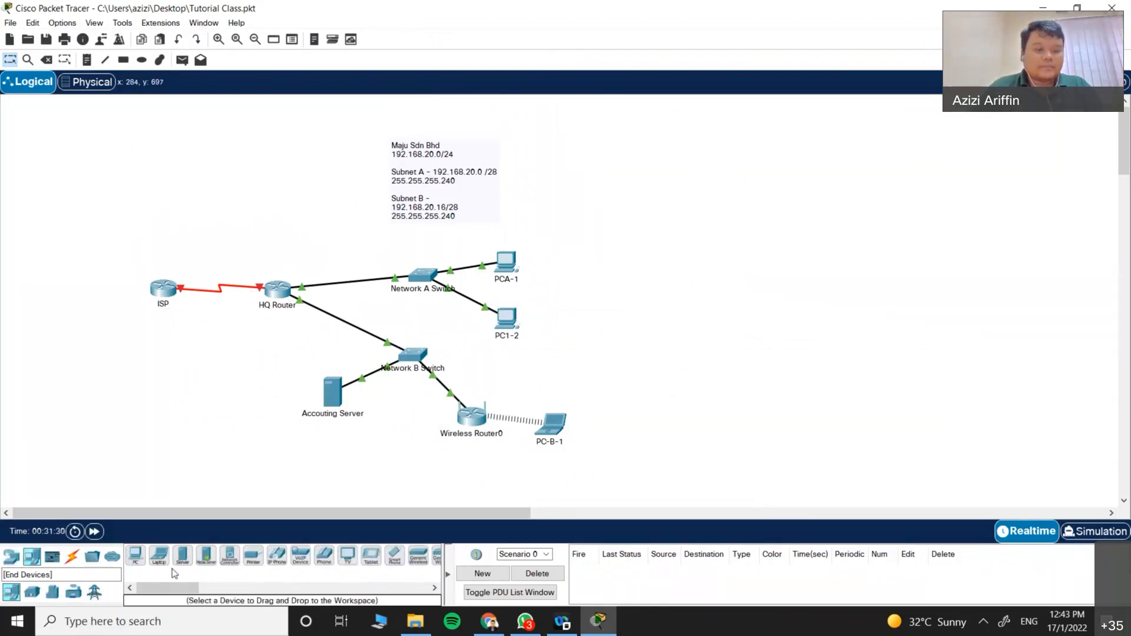
left_click(183, 556)
left_click(82, 289)
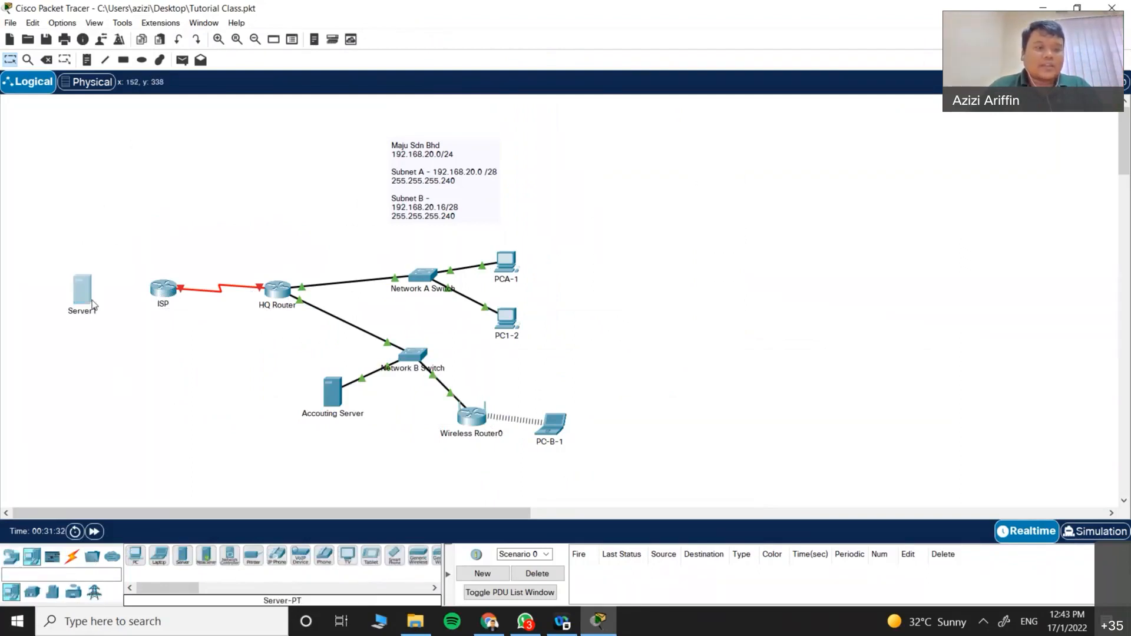
mouse_move(86, 301)
left_mouse_down()
mouse_move(92, 285)
mouse_move(95, 298)
left_mouse_up()
left_click(100, 311)
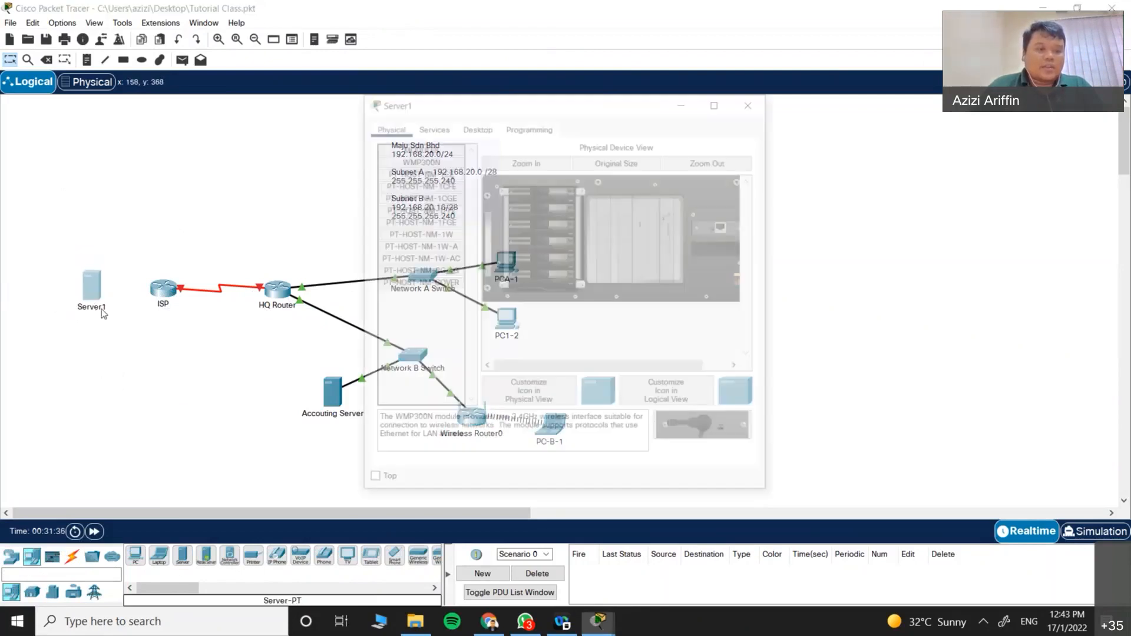
left_click(102, 312)
left_click_drag(114, 315, 22, 312)
type("Google")
key("Return")
left_click_drag(86, 284, 78, 284)
Step: Link ISP's GigabitEthernet0/0 to the Google server with a copper cross-over cable
left_click(72, 557)
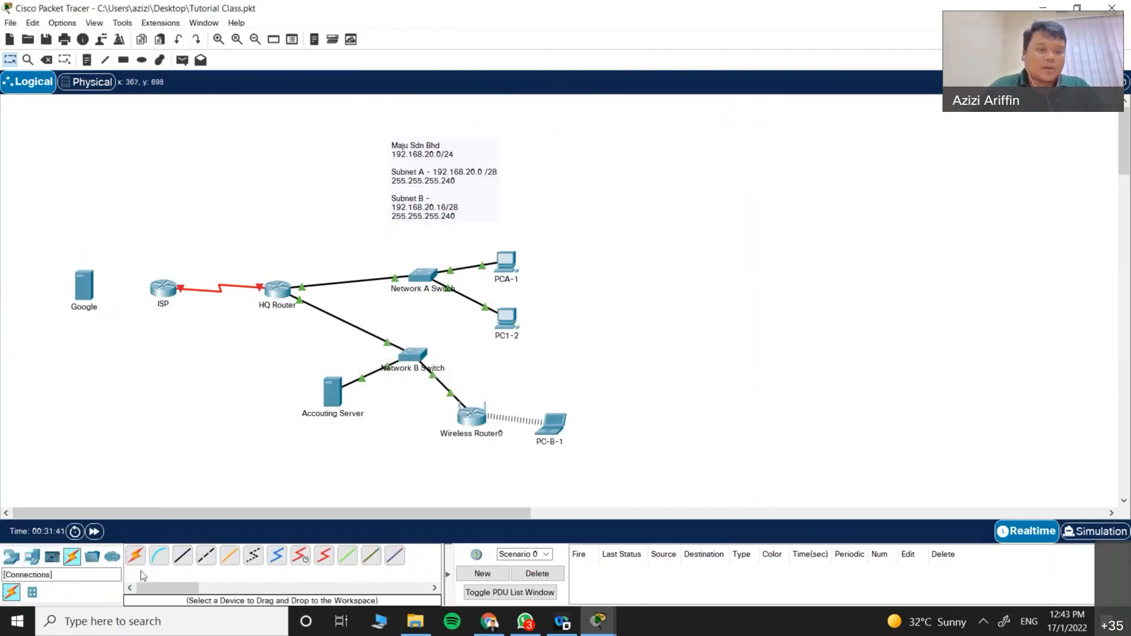
left_click(206, 557)
left_click(160, 285)
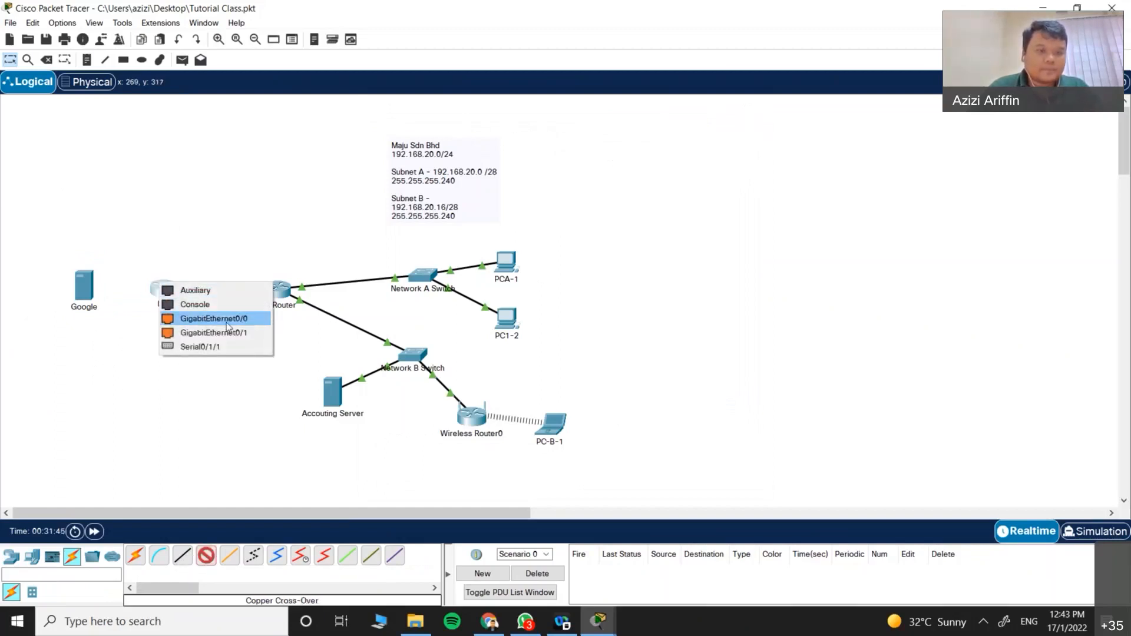
left_click(227, 325)
left_click(85, 288)
left_click(118, 299)
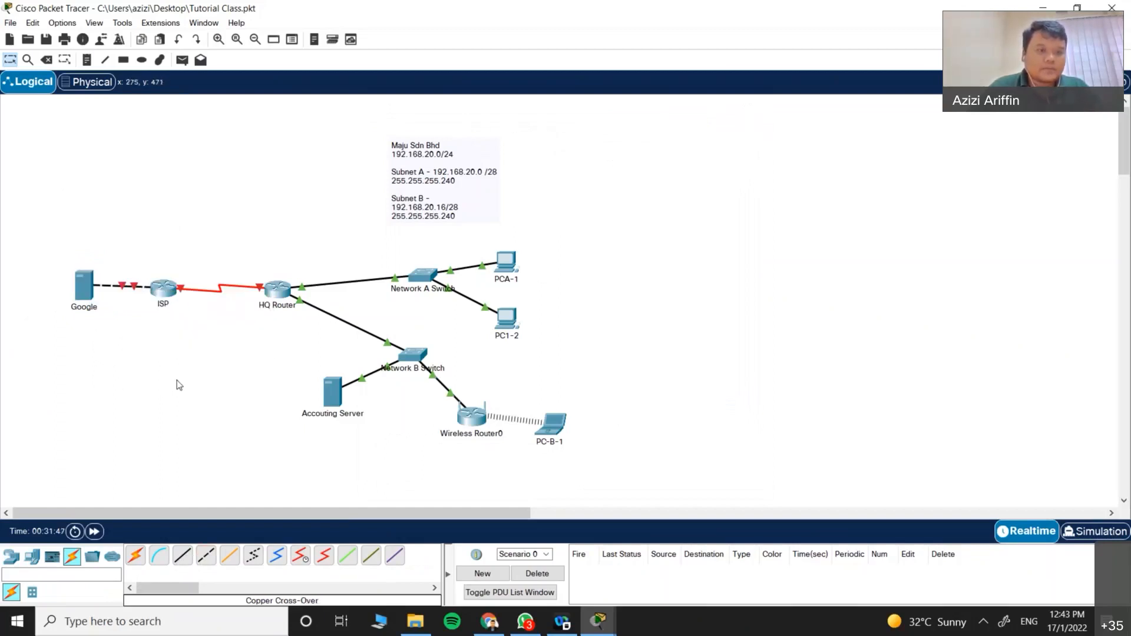
left_click_drag(84, 292, 83, 298)
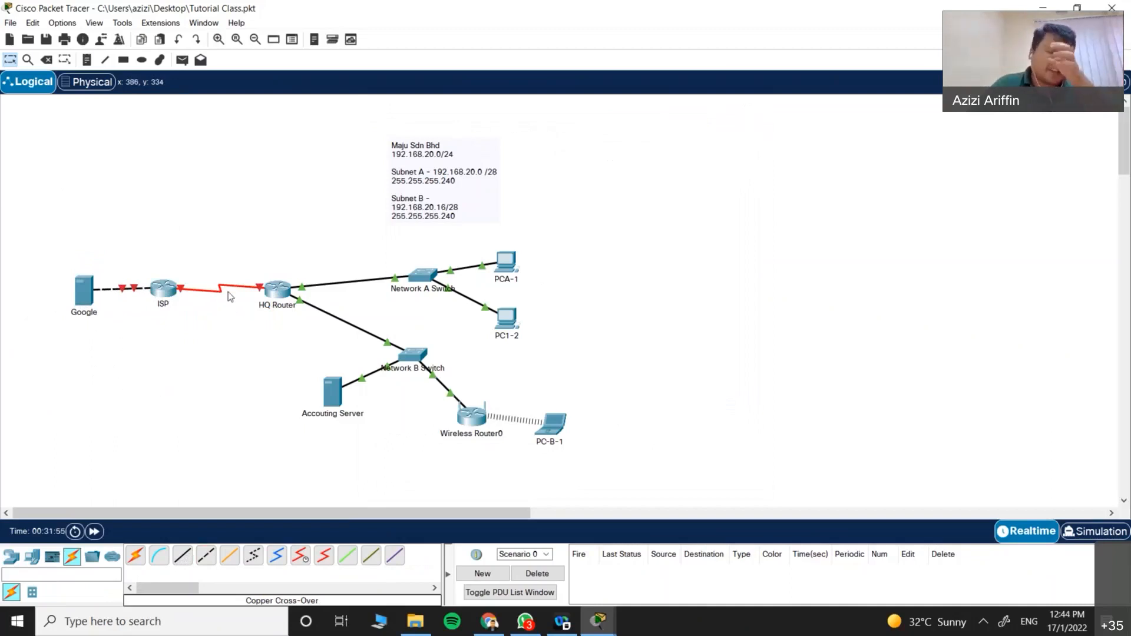
Step: Add a 10.0.0.0/30 note above the ISP–HQ Router serial link
mouse_move(237, 287)
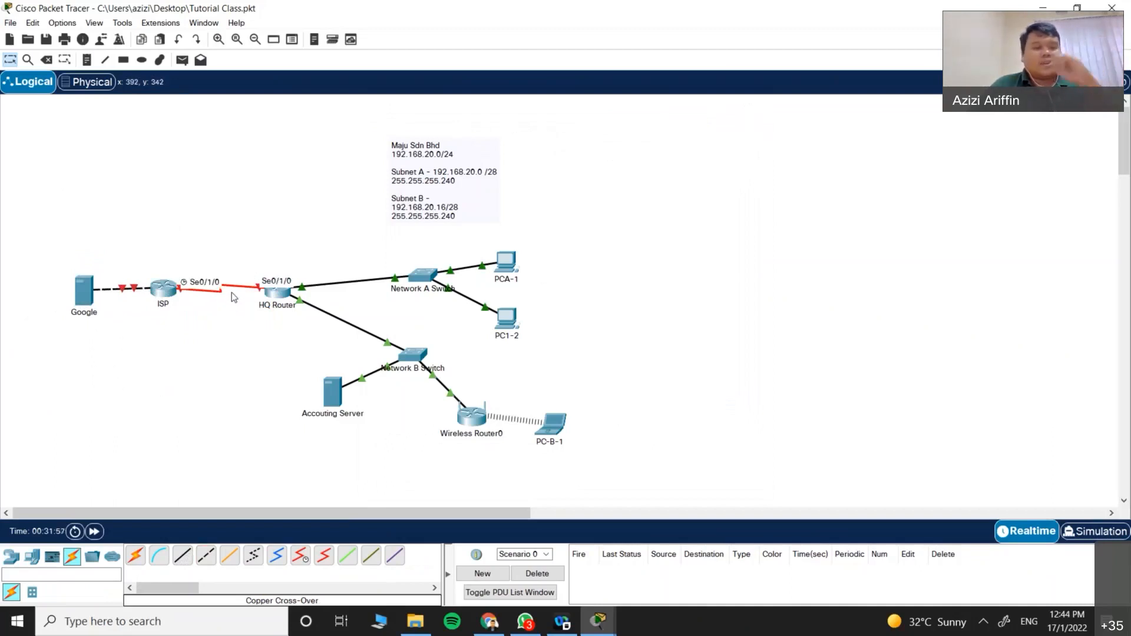
left_click(86, 60)
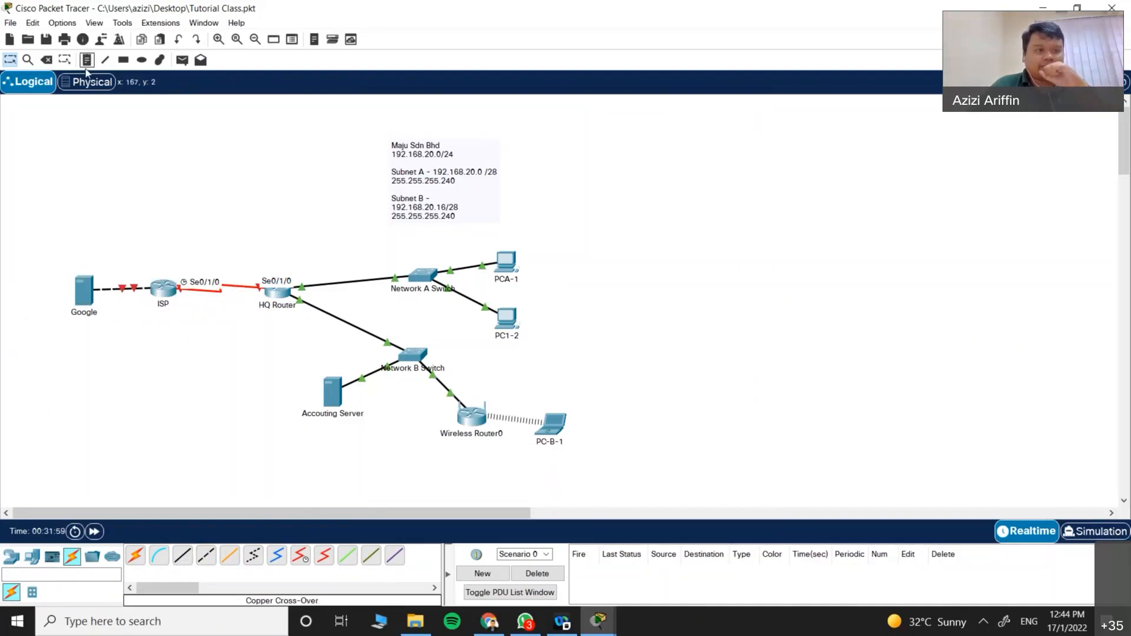
left_click(210, 243)
type("10.0.0.")
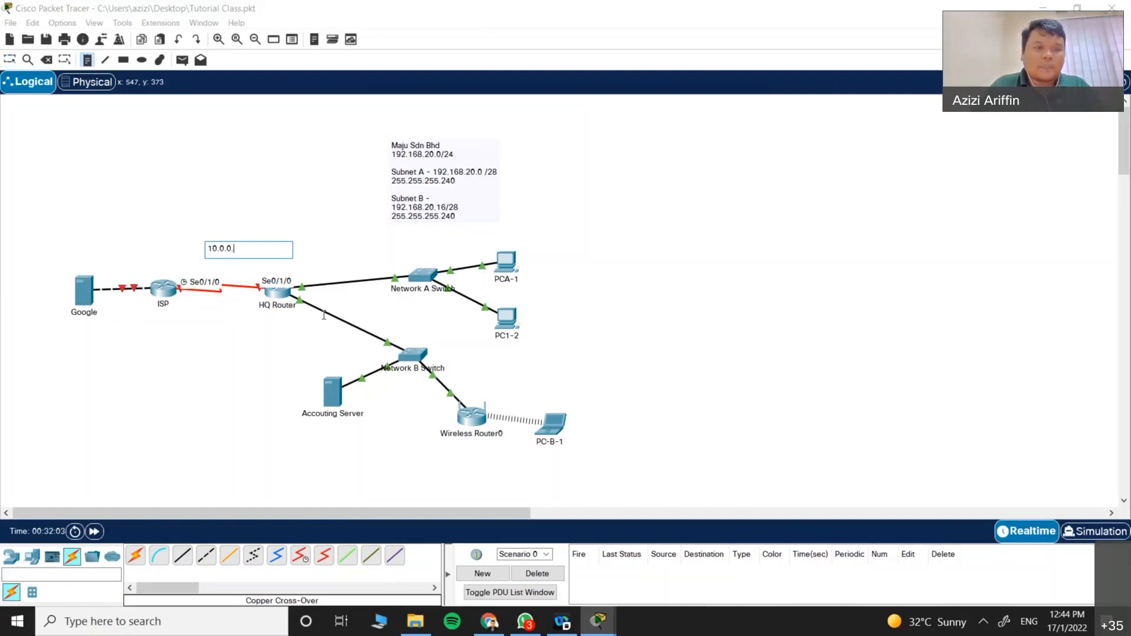
type("0/30")
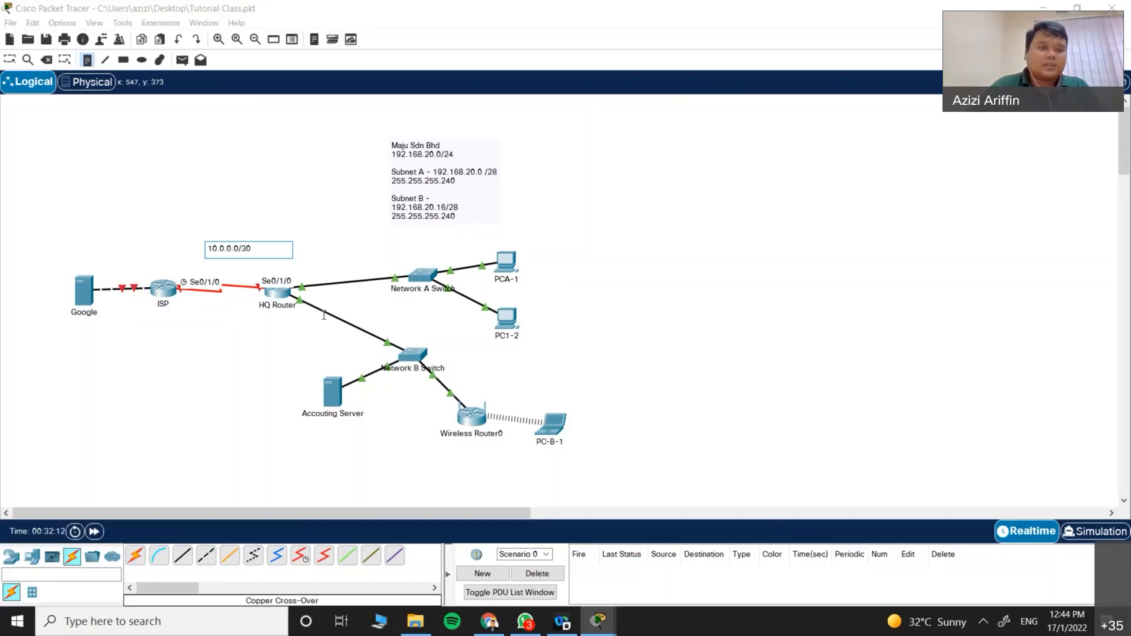
left_click_drag(247, 207, 247, 251)
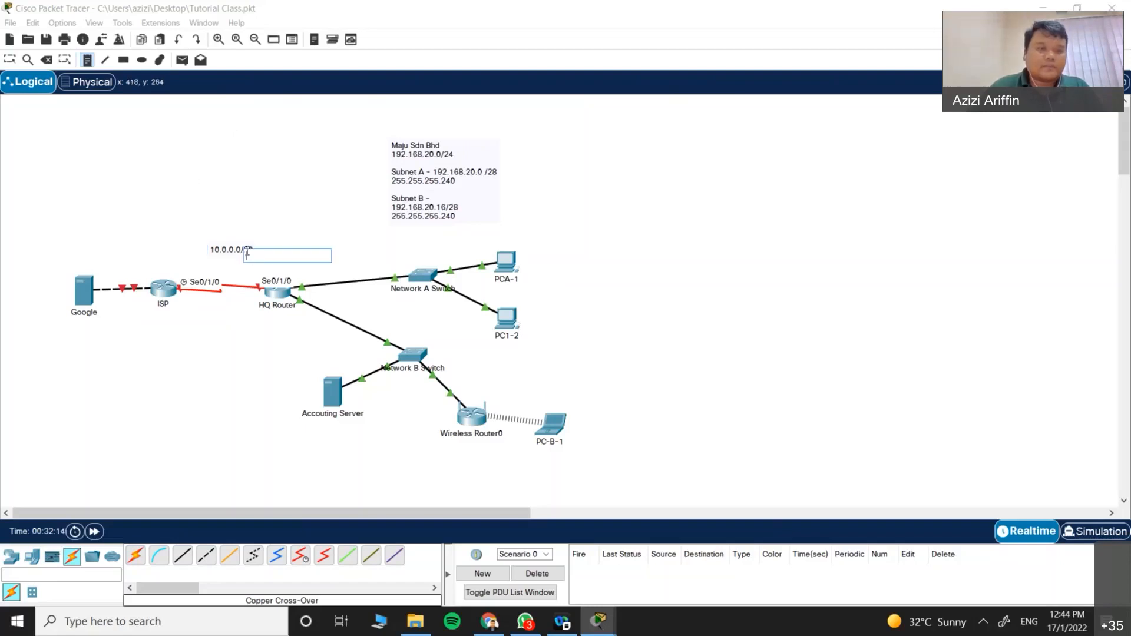
Step: Add a 10.0.10.0/24 note above the Google server
left_click(79, 260)
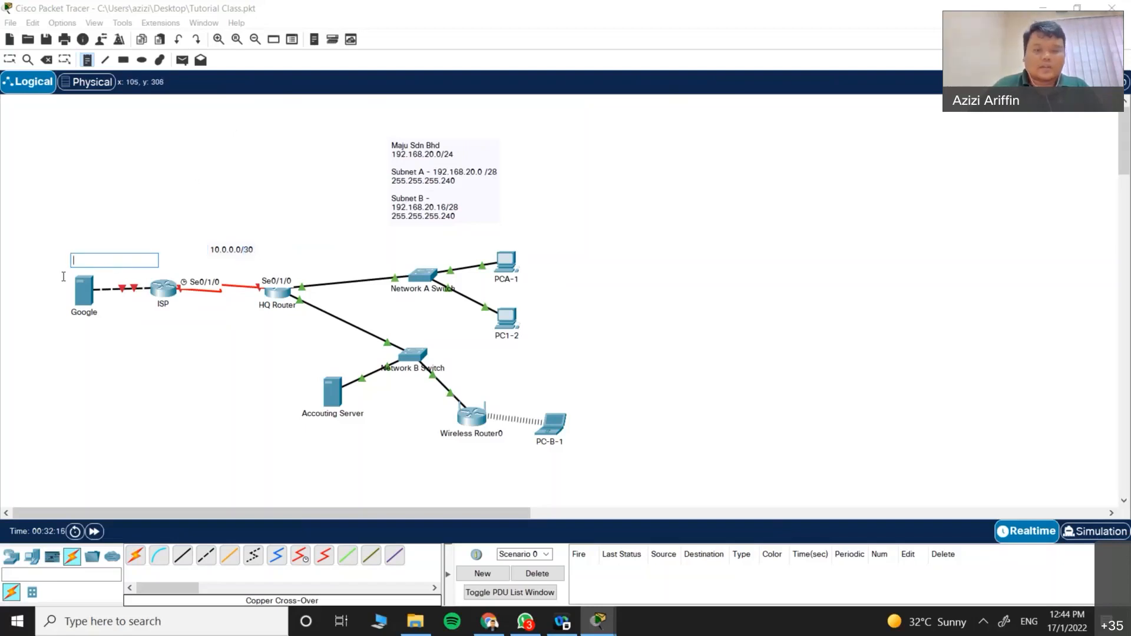
type("192")
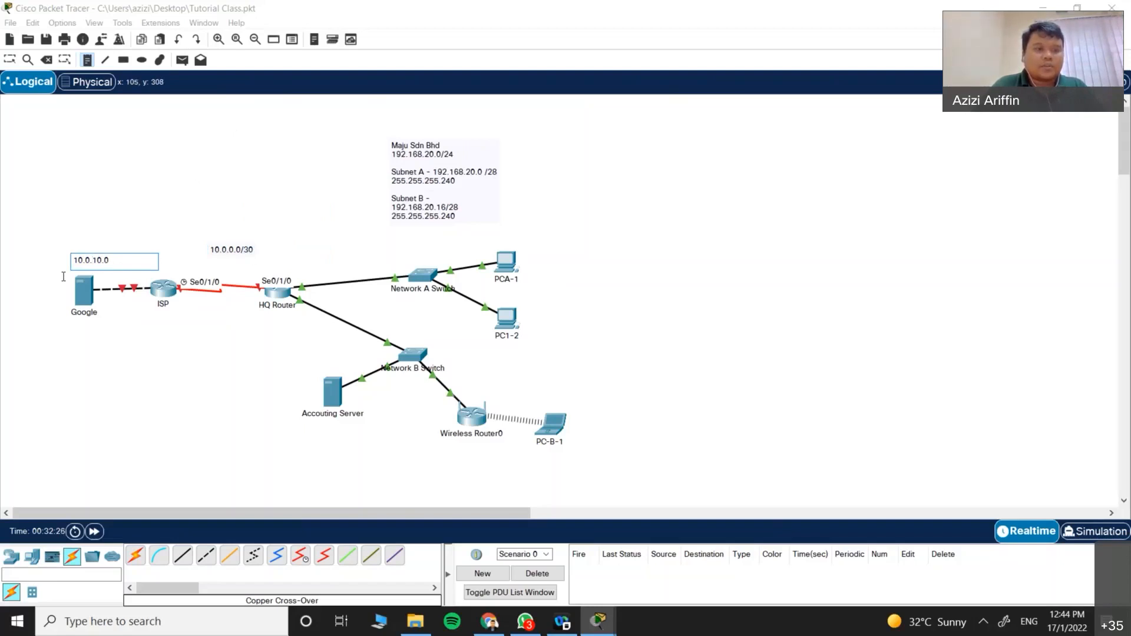
type("4")
key("Escape")
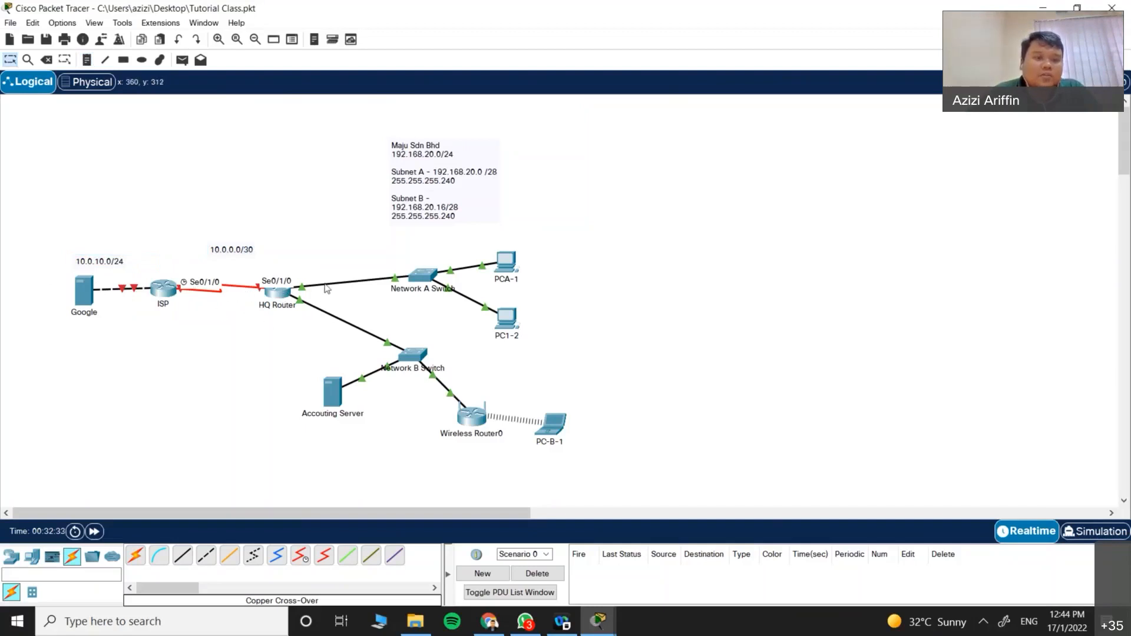
left_click(283, 301)
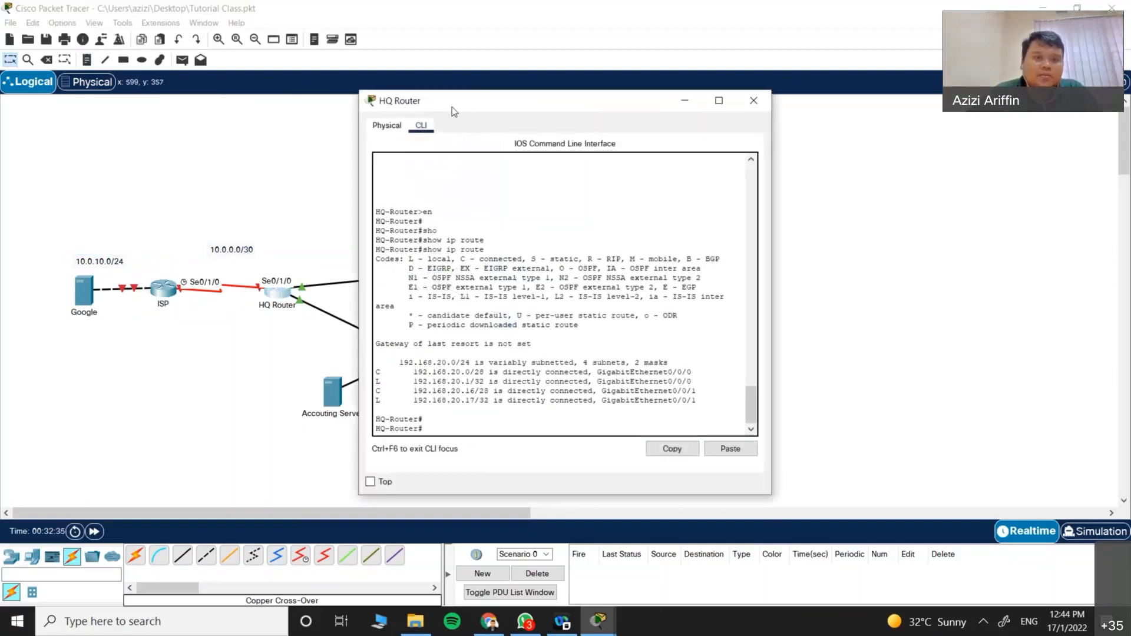
left_click(768, 99)
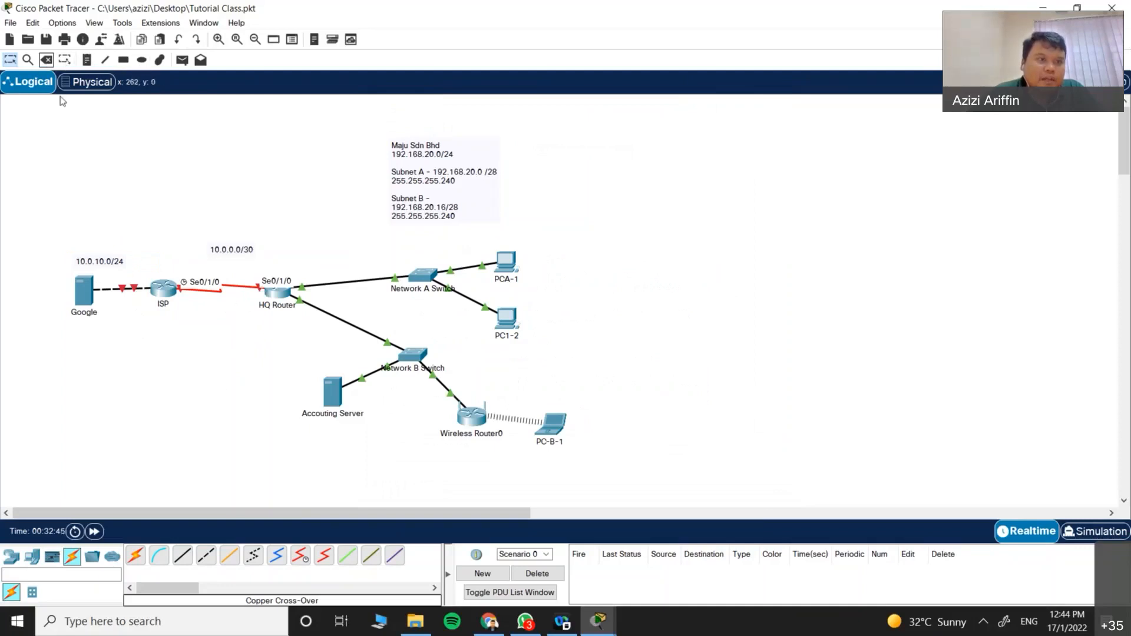
left_click(182, 60)
left_click(505, 263)
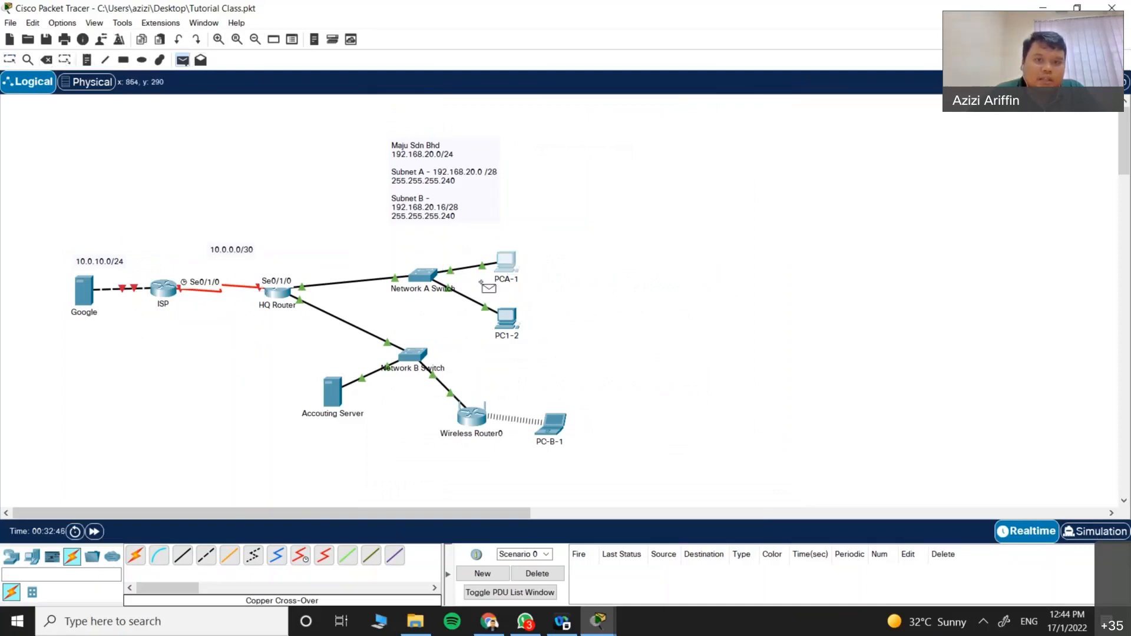
left_click(87, 304)
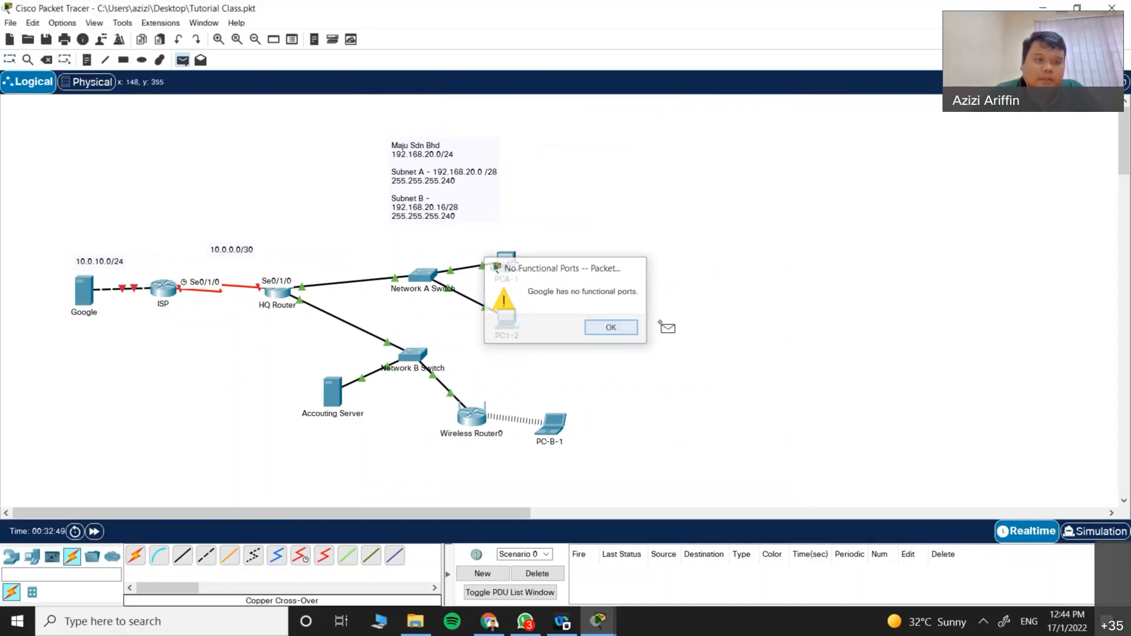
left_click(615, 336)
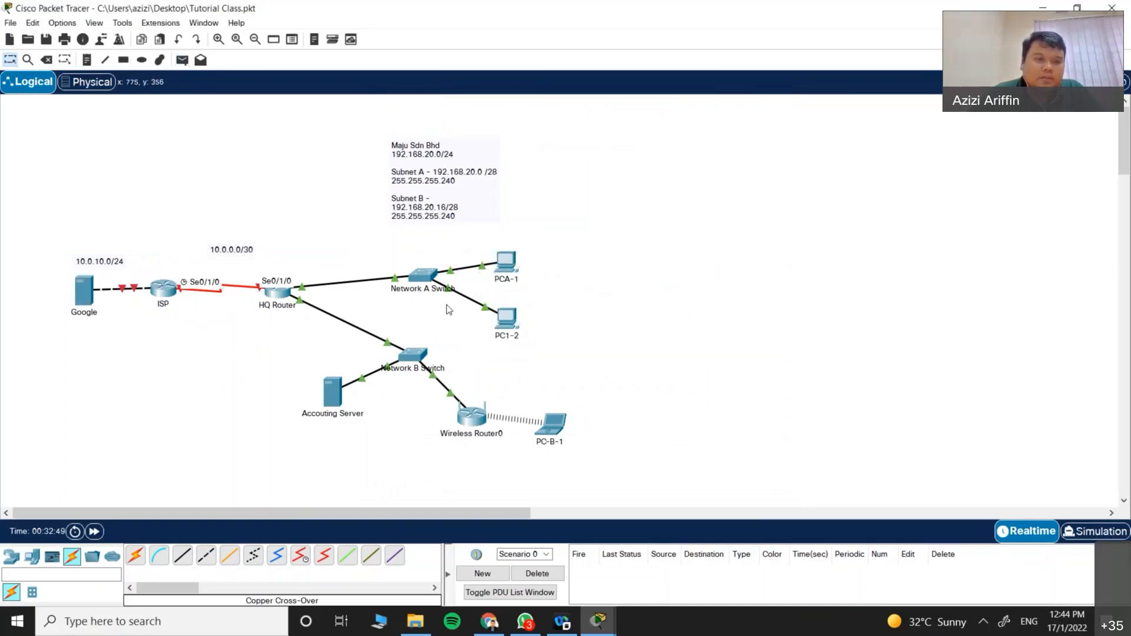
left_click(278, 292)
Step: Assign HQ Router's Serial0/1/0 the address 10.0.0.2 255.255.255.252
type("conf t")
key("Return")
type("inter")
key("Tab")
type("s")
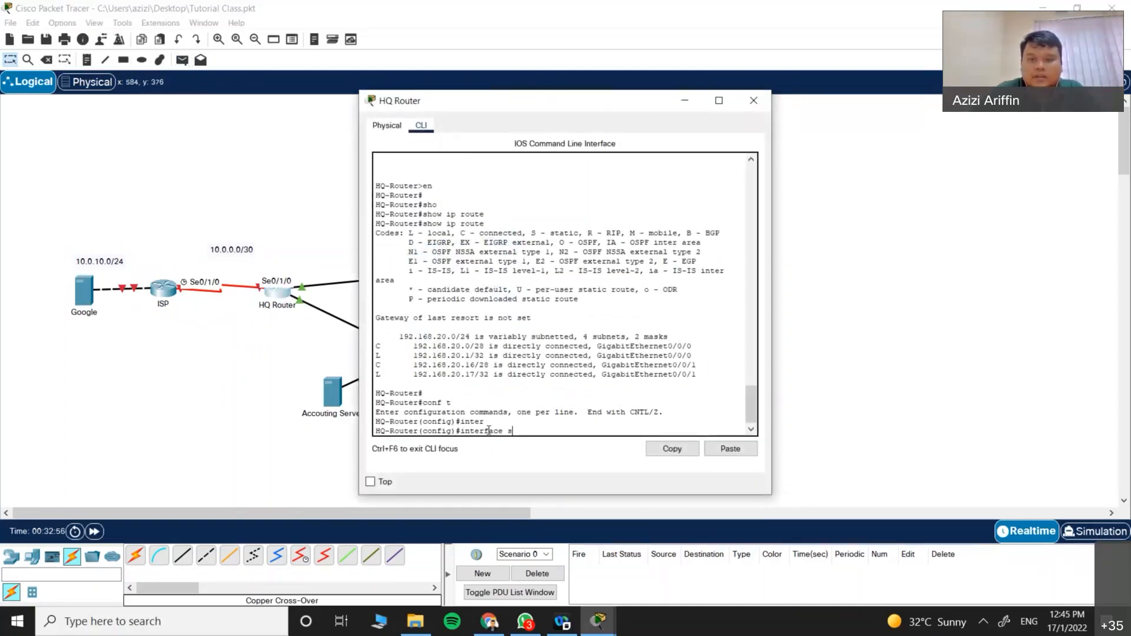
type("ser")
key("Tab")
key("BackSpace")
key("BackSpace")
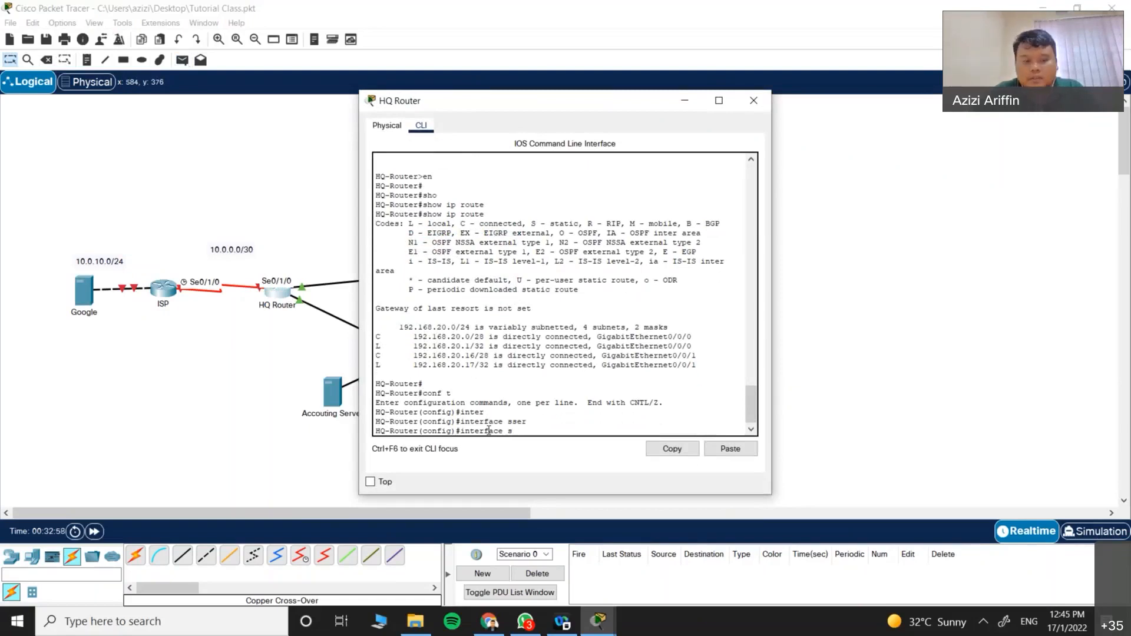
type("ri")
key("Tab")
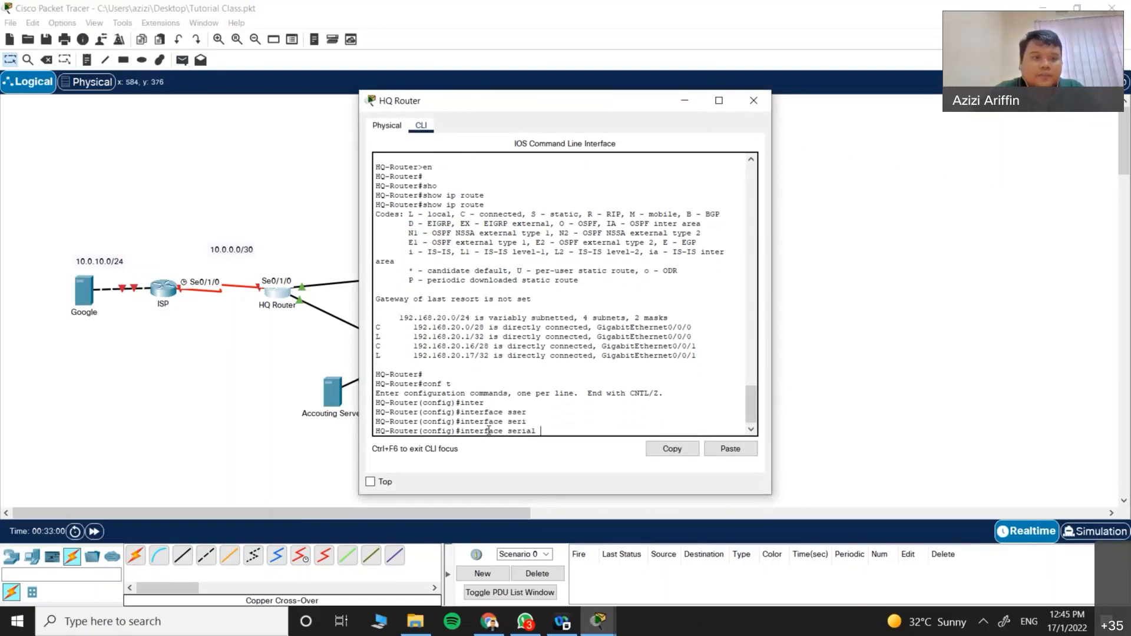
type("0/1/0")
key("Return")
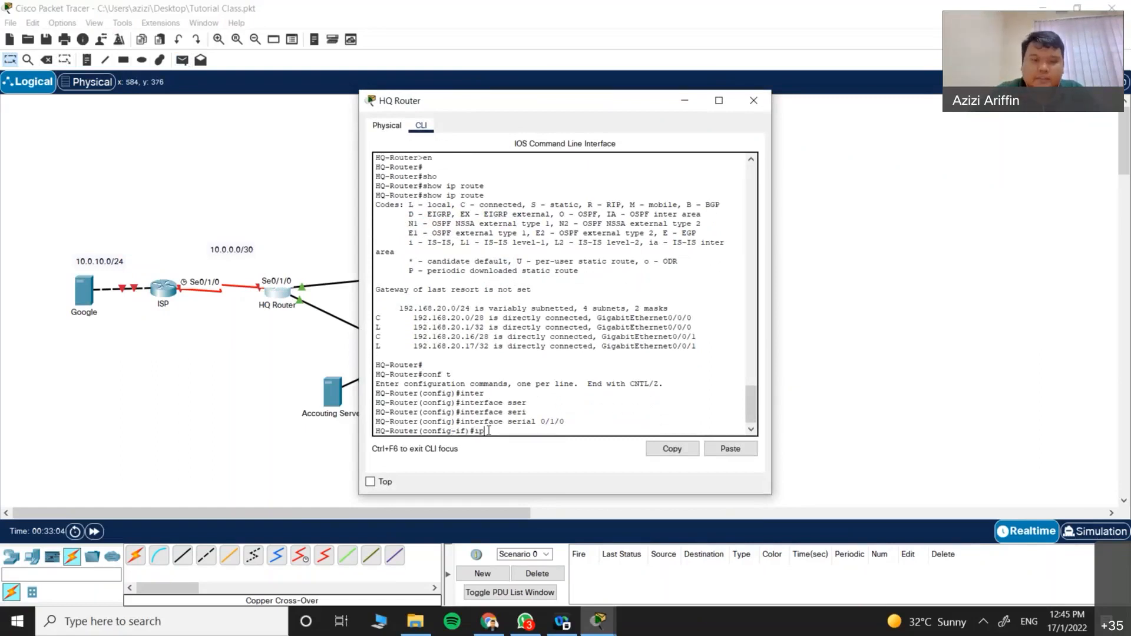
type("ip add")
key("Tab")
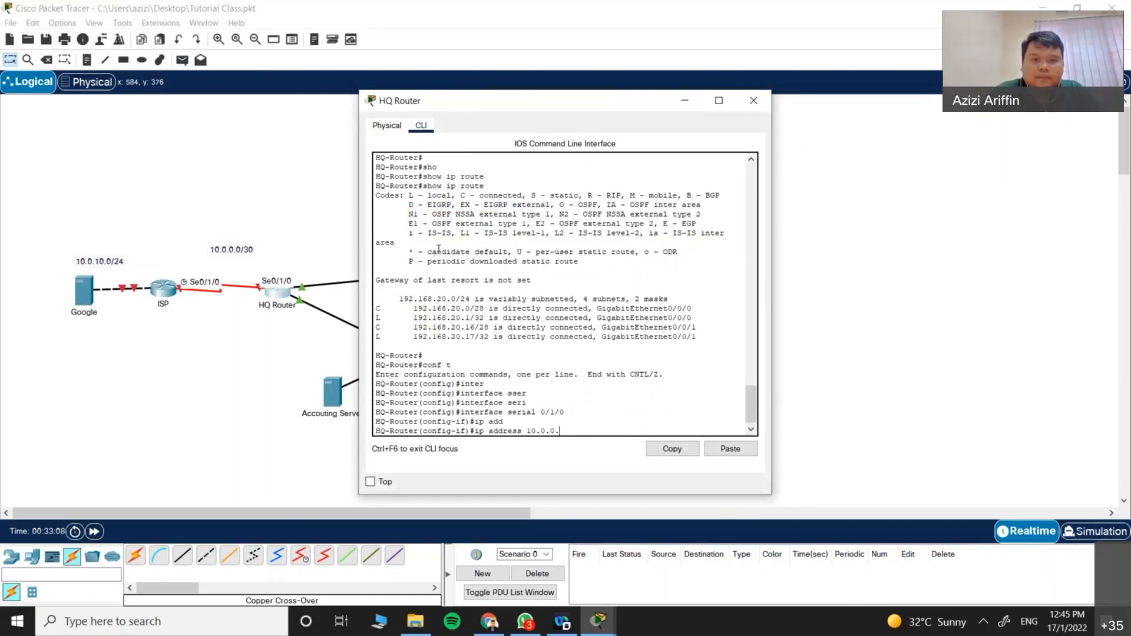
type("10.0.0.2 25")
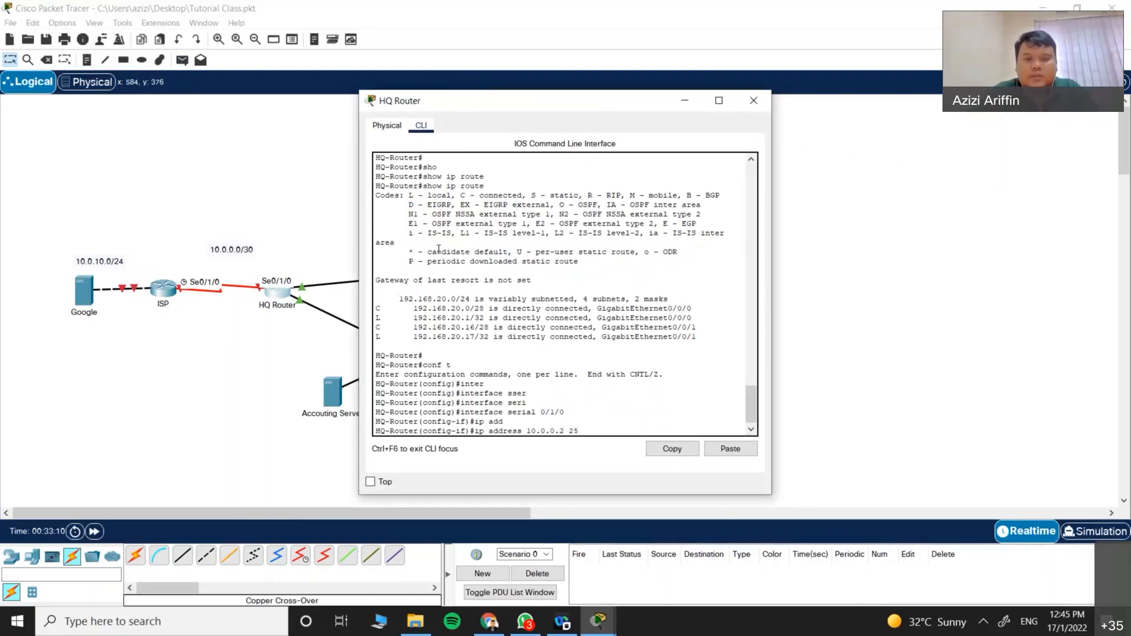
type("5.255.255.252")
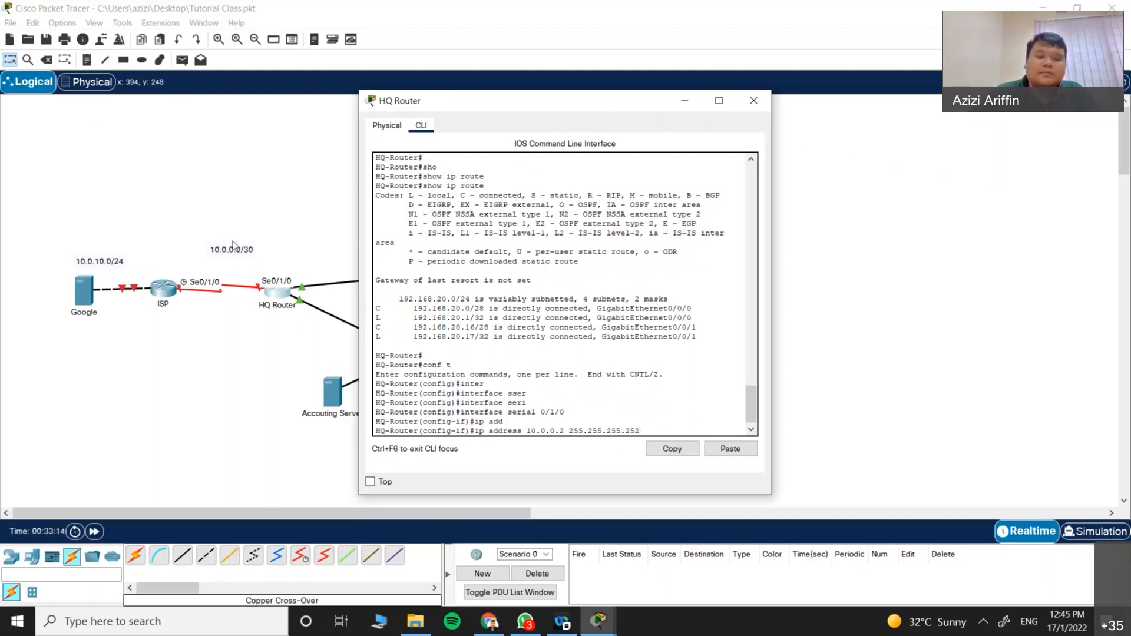
key("Return")
Step: Enable the interface with no shutdown, exit configuration mode, and save with wr
type("no shu")
key("Tab")
key("Return")
key("Return")
key("Return")
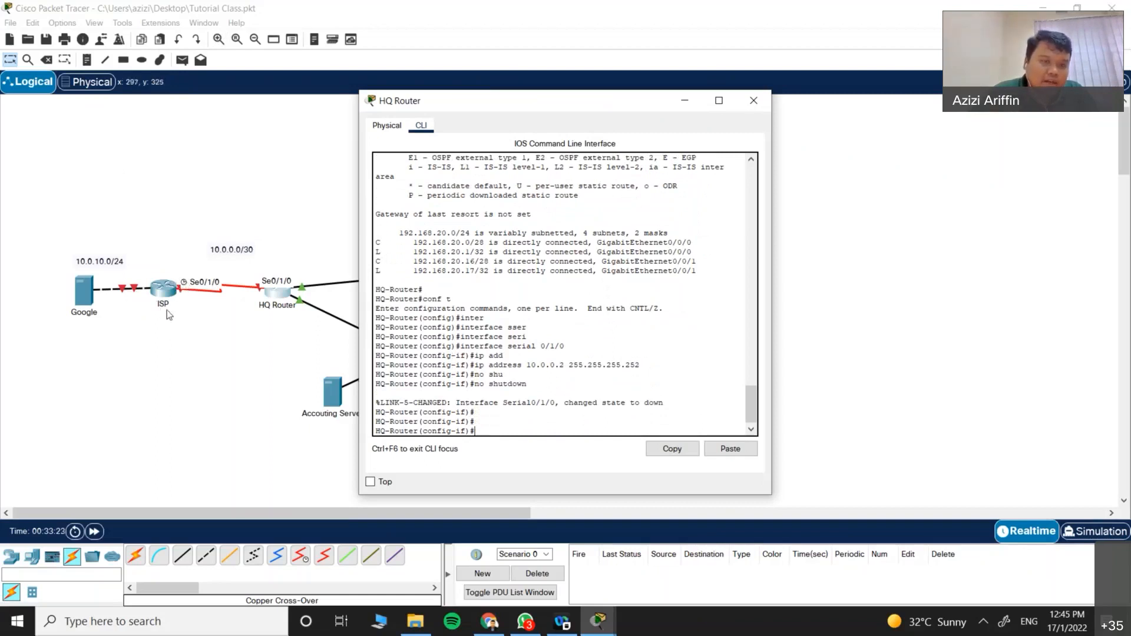
type("it")
key("Return")
key("Return")
type("exit")
key("Return")
type("wr")
key("Return")
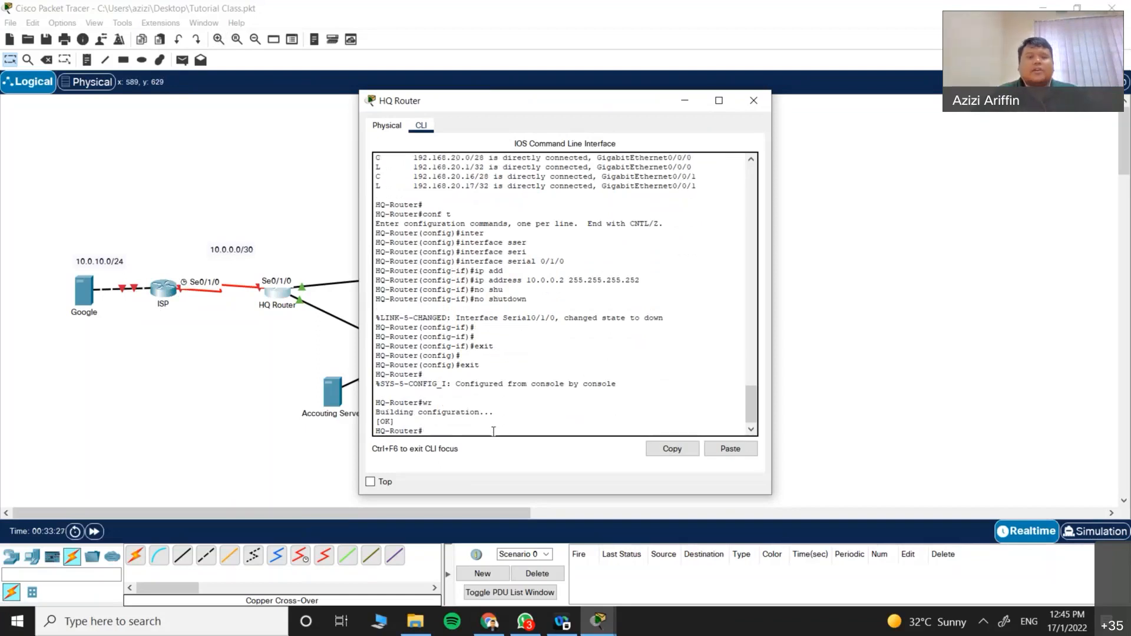
Step: On HQ Router, begin 'ip route 0.0.0.0 0.0.0.0' and list next-hop options with ?
left_click_drag(562, 101, 827, 128)
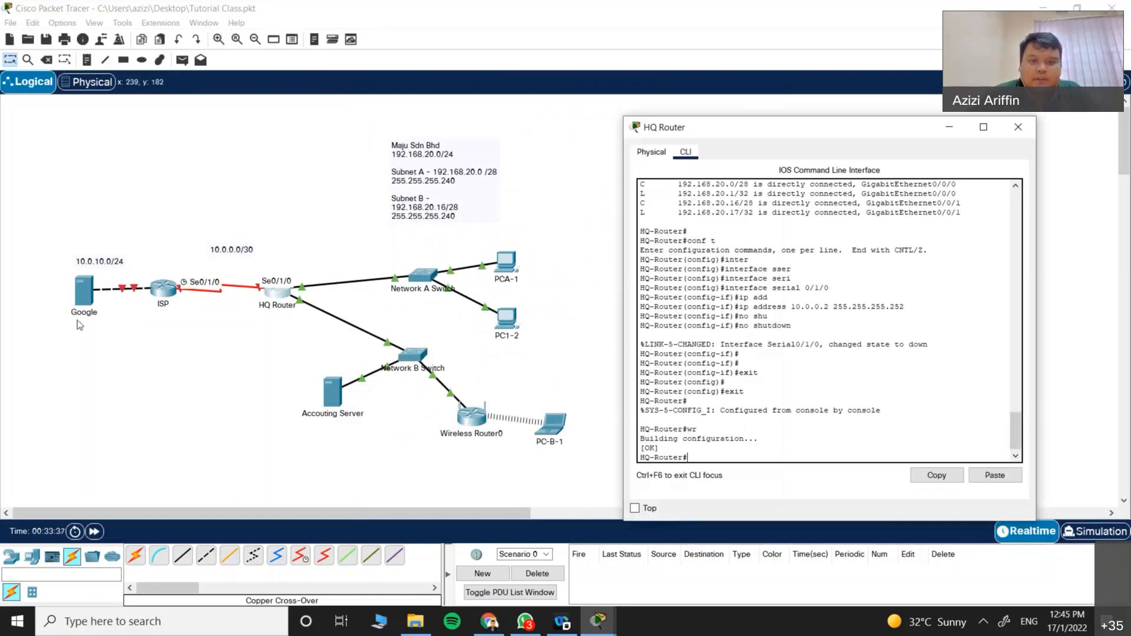
type("nf t")
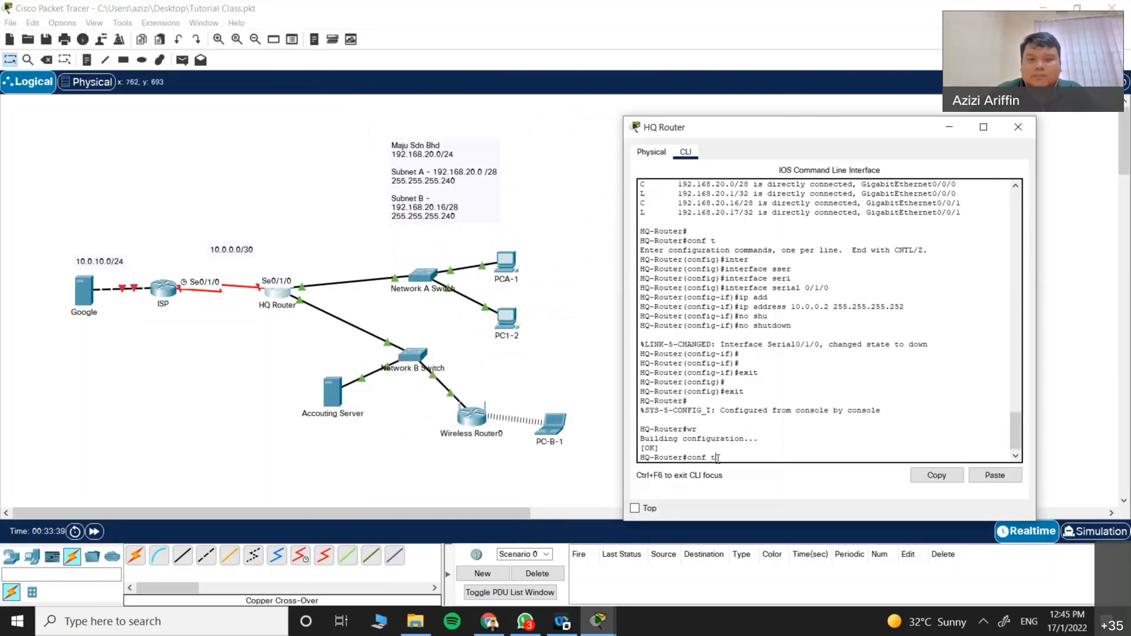
key("Return")
type("ip route")
key("Tab")
type("0.0.0")
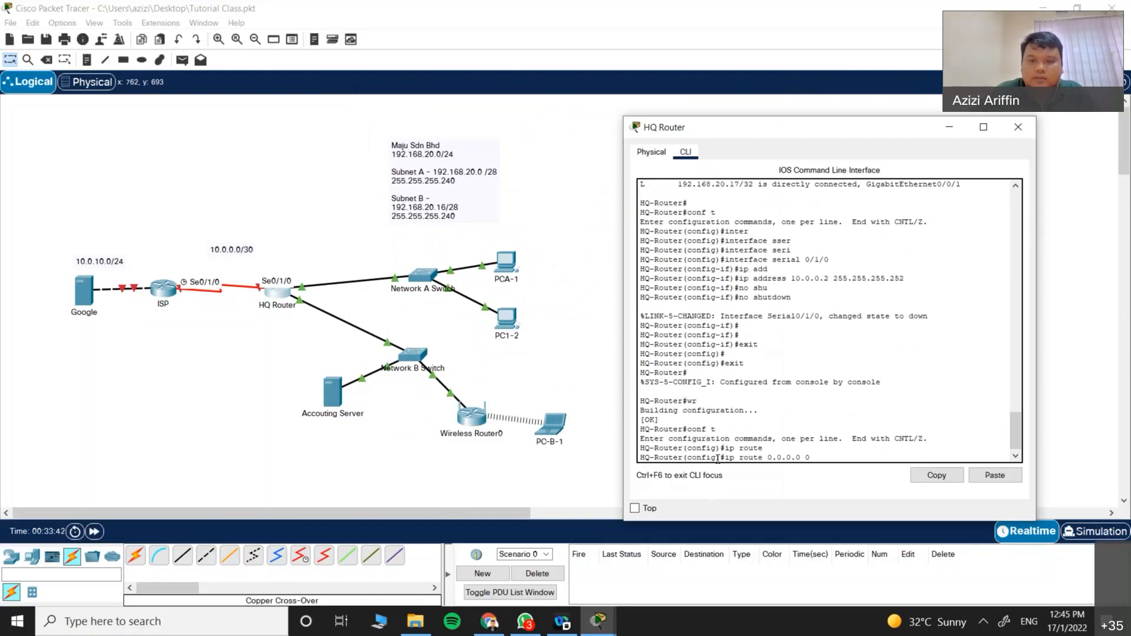
type(".0 0.0.0.0 ?")
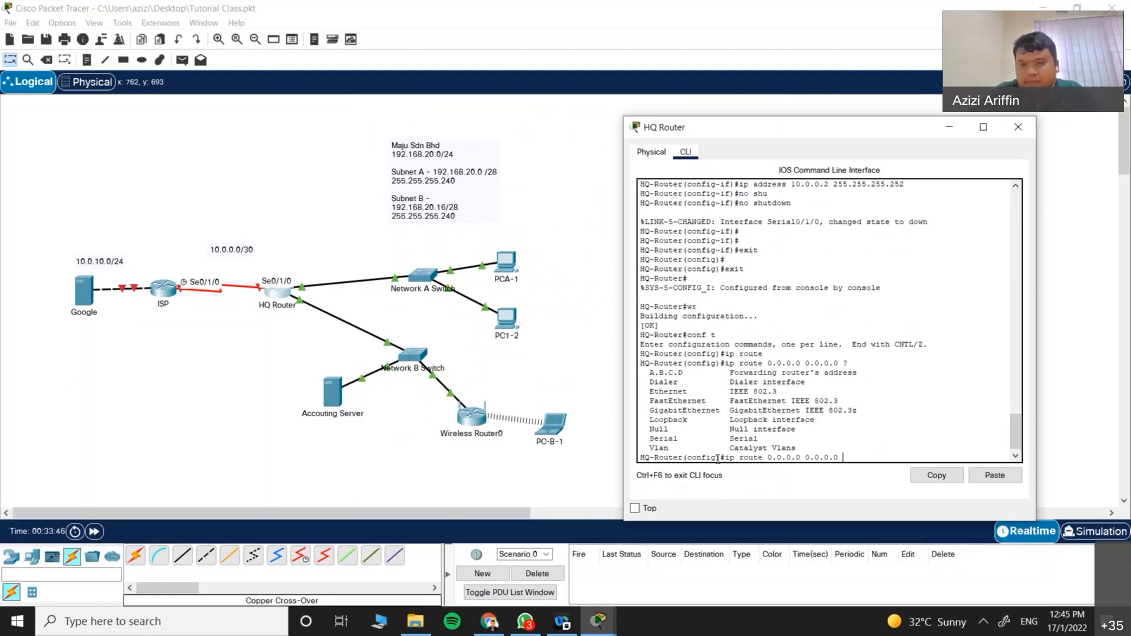
key("BackSpace")
key("BackSpace")
key("BackSpace")
key("BackSpace")
key("BackSpace")
key("BackSpace")
key("BackSpace")
key("BackSpace")
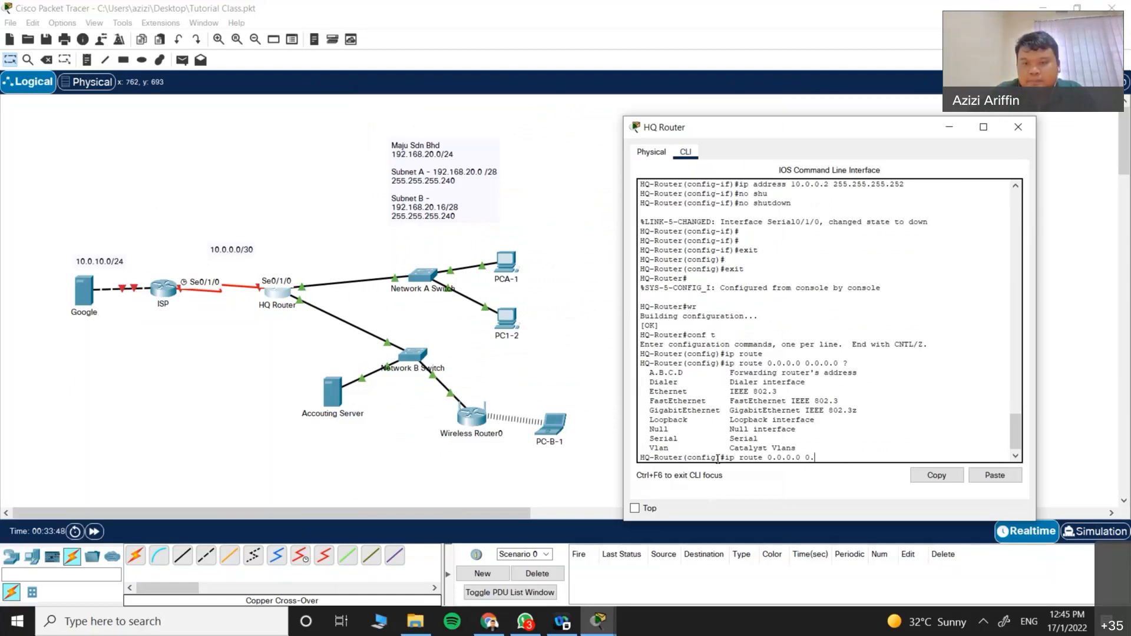
type("?")
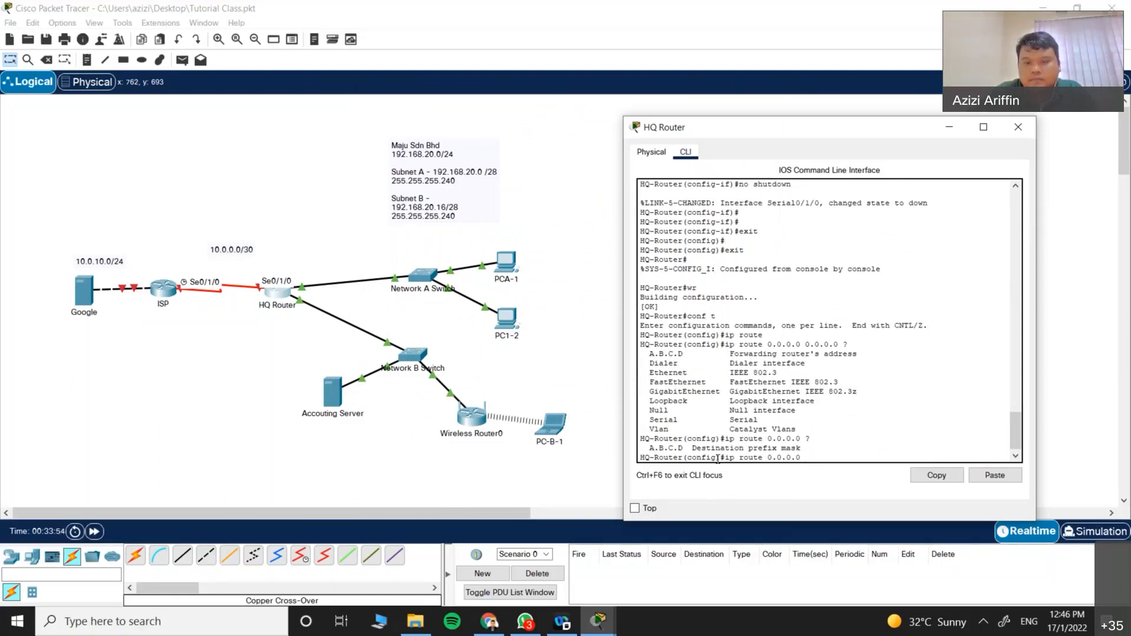
type("0.0.0.0")
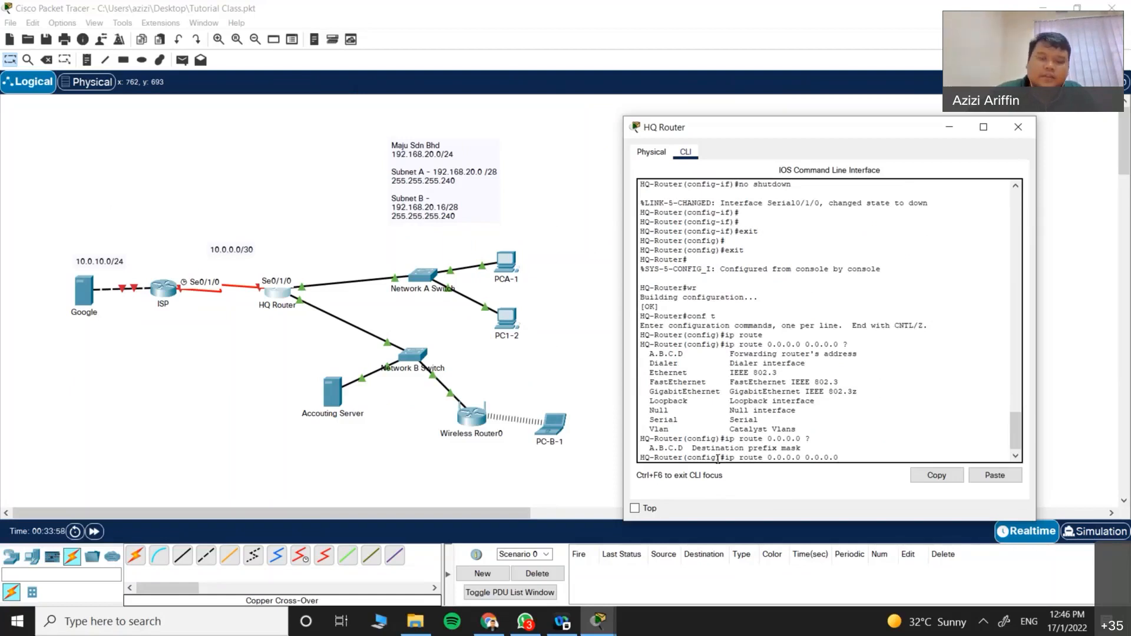
left_click(487, 625)
Step: Search 'default route cisco router' and open the ComputerNetworkingNotes guide at its ip route examples
key("ctrl+t")
type("dea")
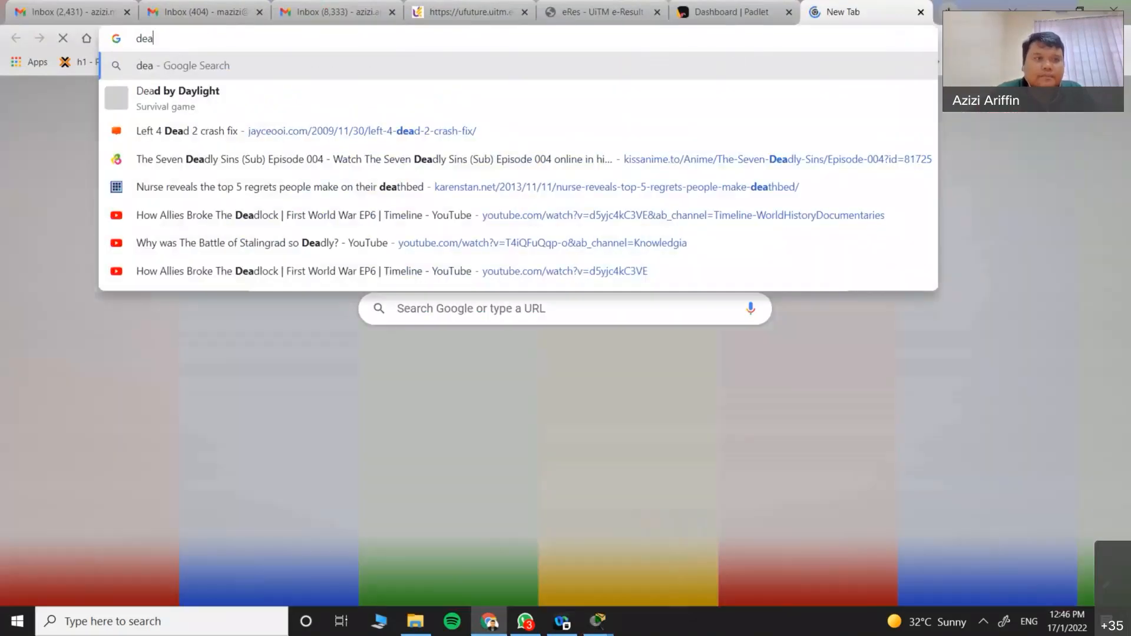
key("BackSpace")
type("fault")
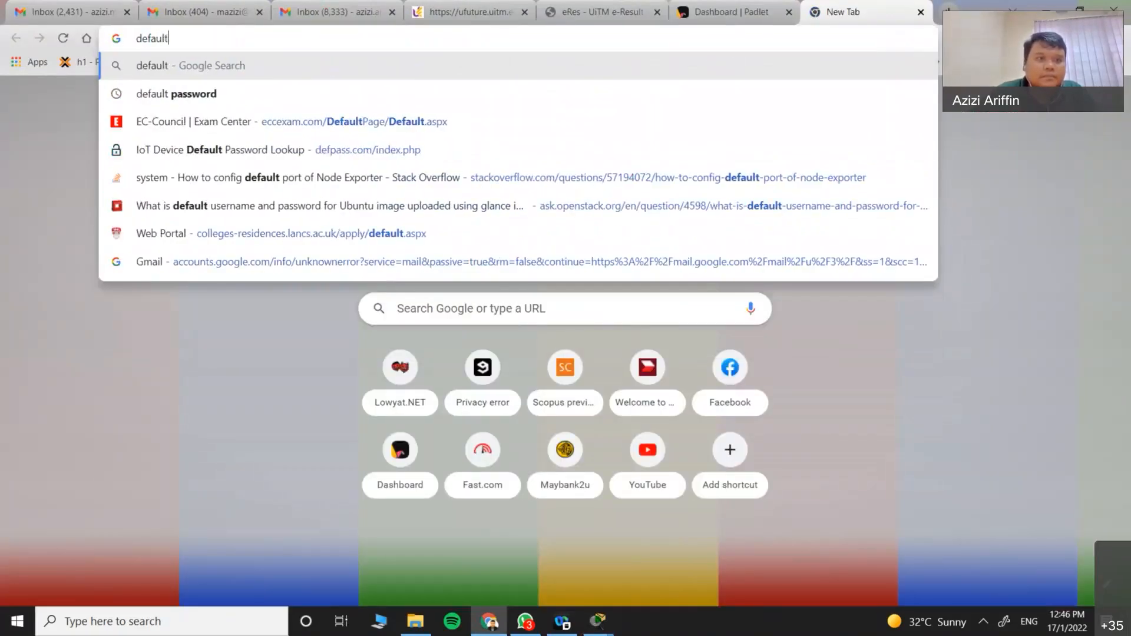
type(" route")
key("BackSpace")
type("route")
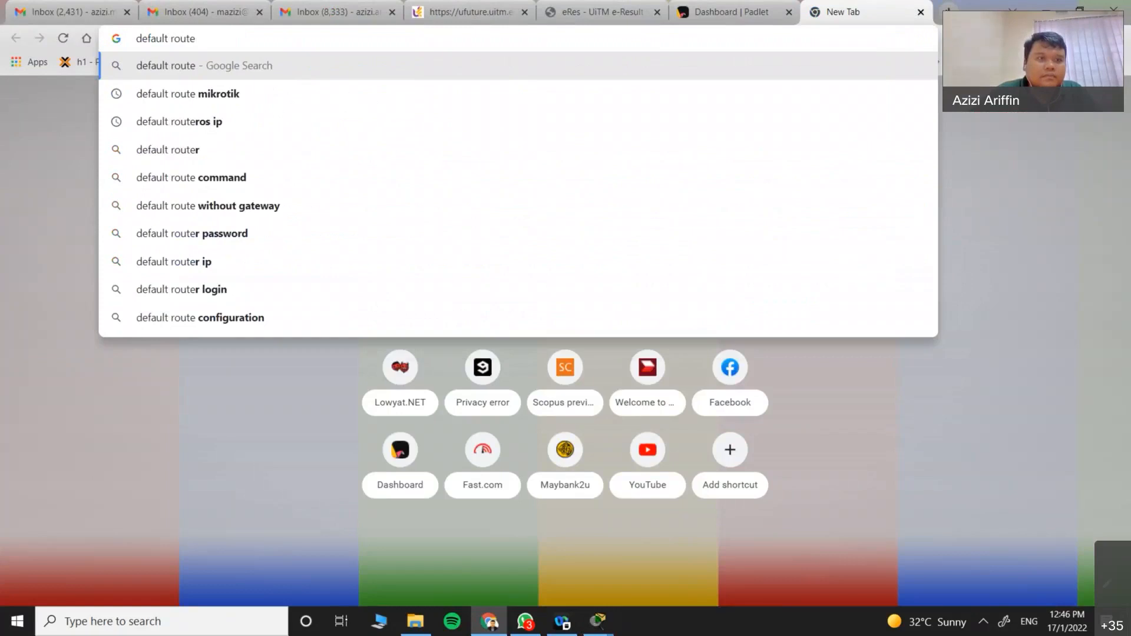
type(" cisco router")
key("Return")
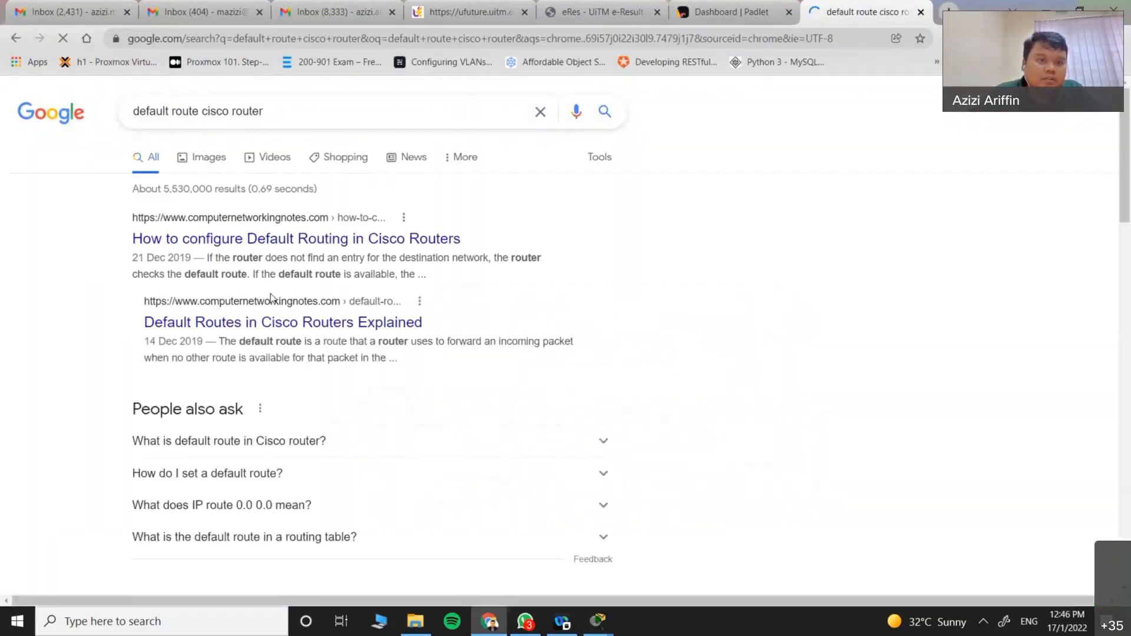
left_click(302, 240)
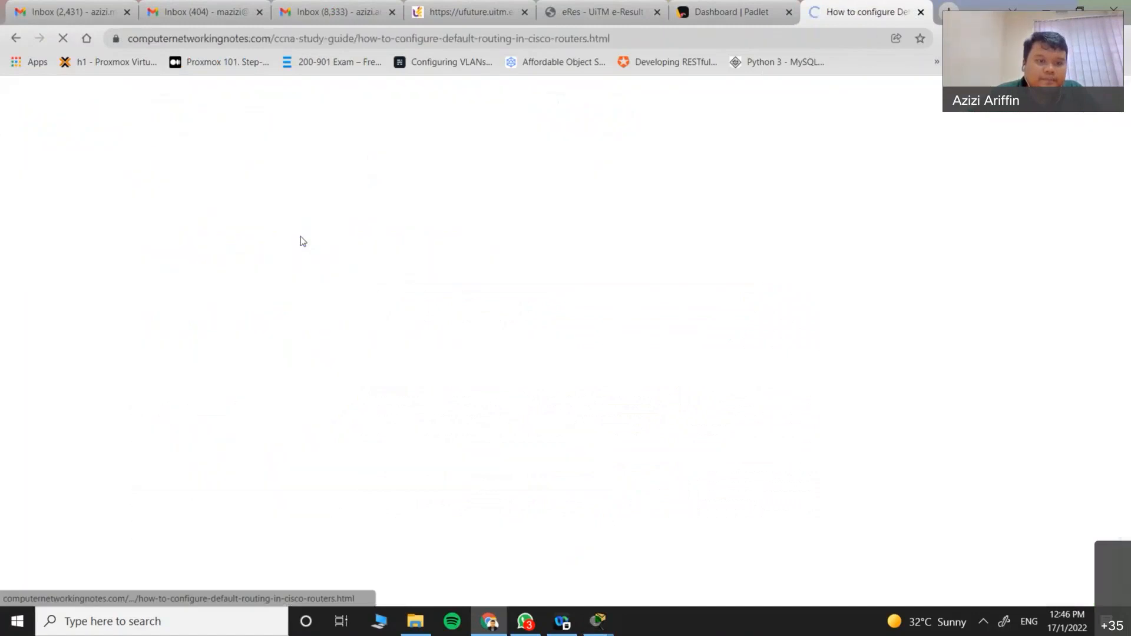
scroll(285, 365, "down", 5)
scroll(285, 365, "down", 10)
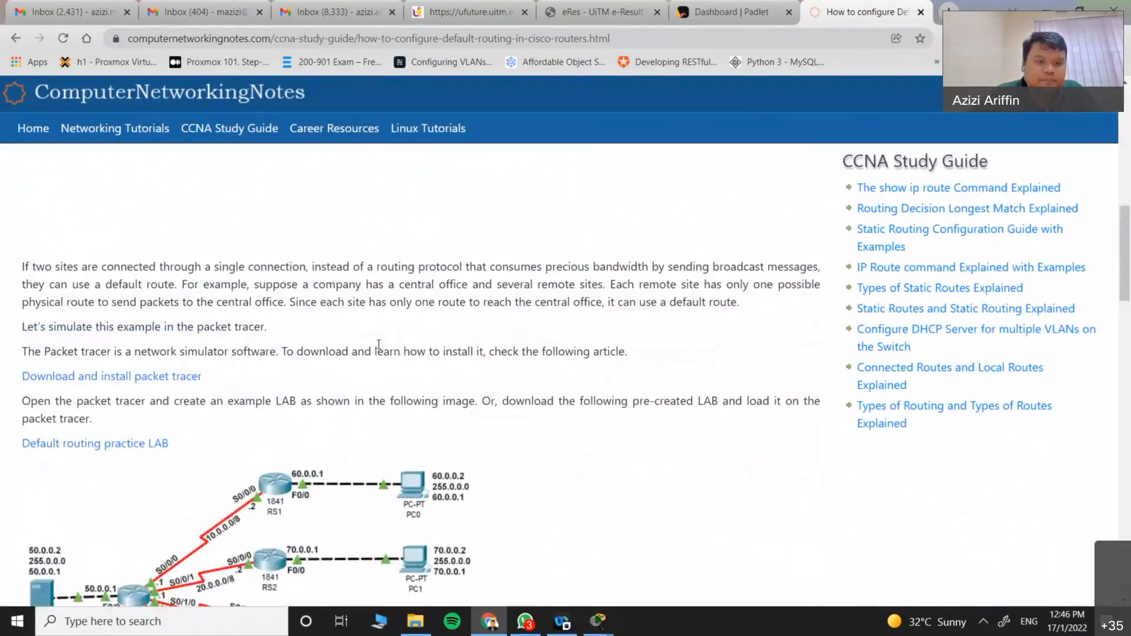
left_click_drag(192, 344, 196, 344)
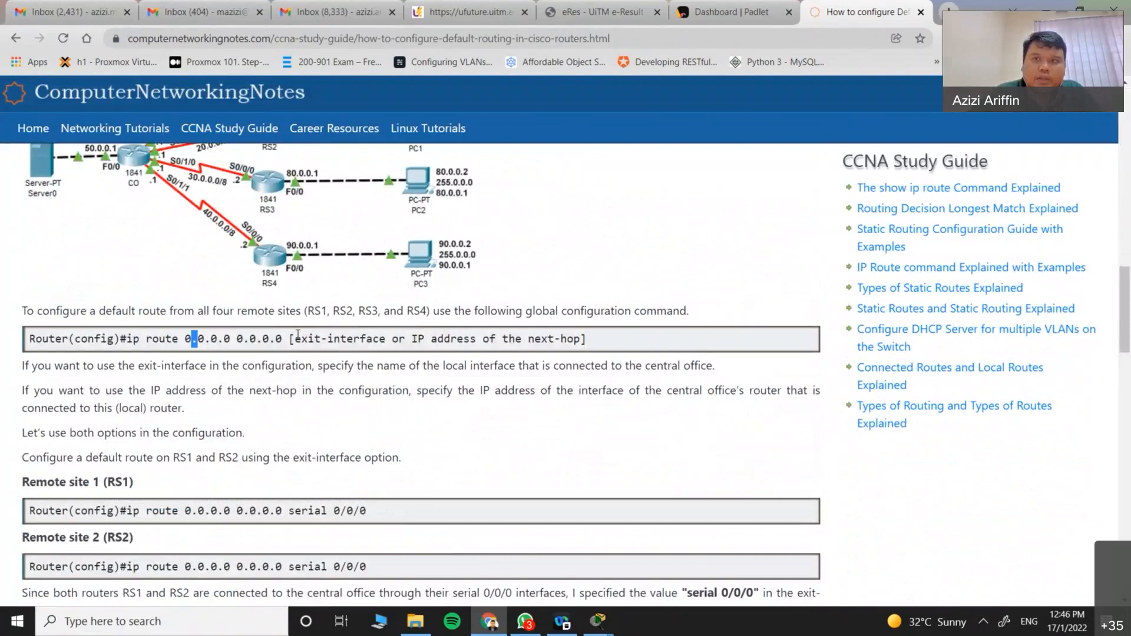
Step: Finish the default route with next hop 10.0.0.1, save with wr, and close HQ Router
left_click(1047, 9)
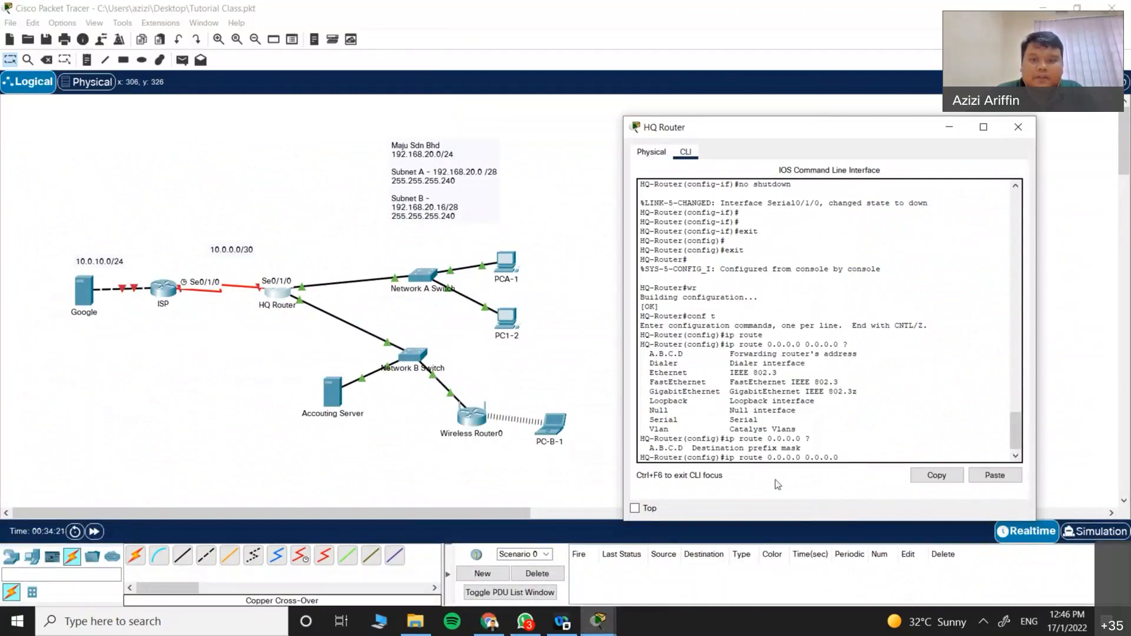
type("10.0.0.")
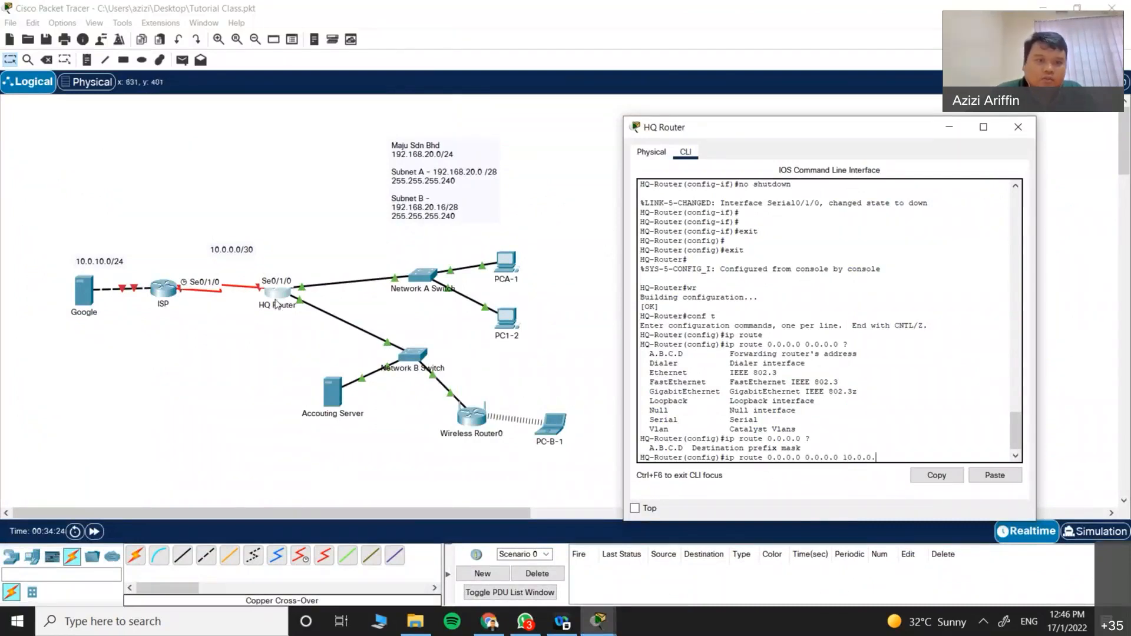
type("1")
key("Return")
type("exit")
key("Return")
type("wr")
key("Return")
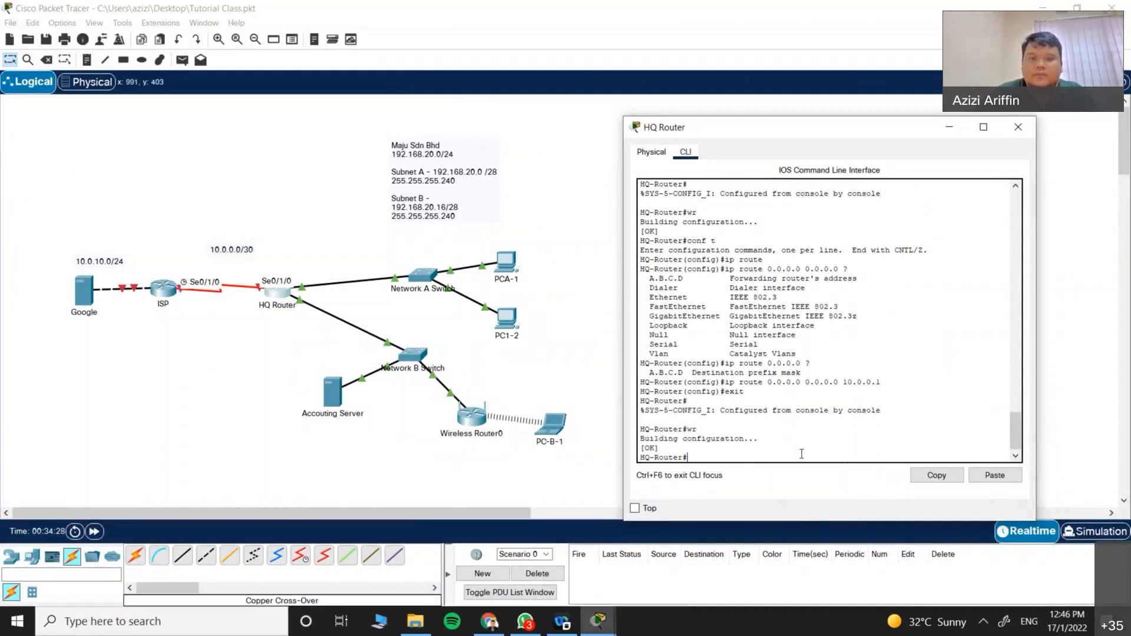
left_click(1018, 127)
Step: In ISP's CLI, decline the setup dialog, enter configuration mode, and set hostname ISP-Router
left_click(159, 293)
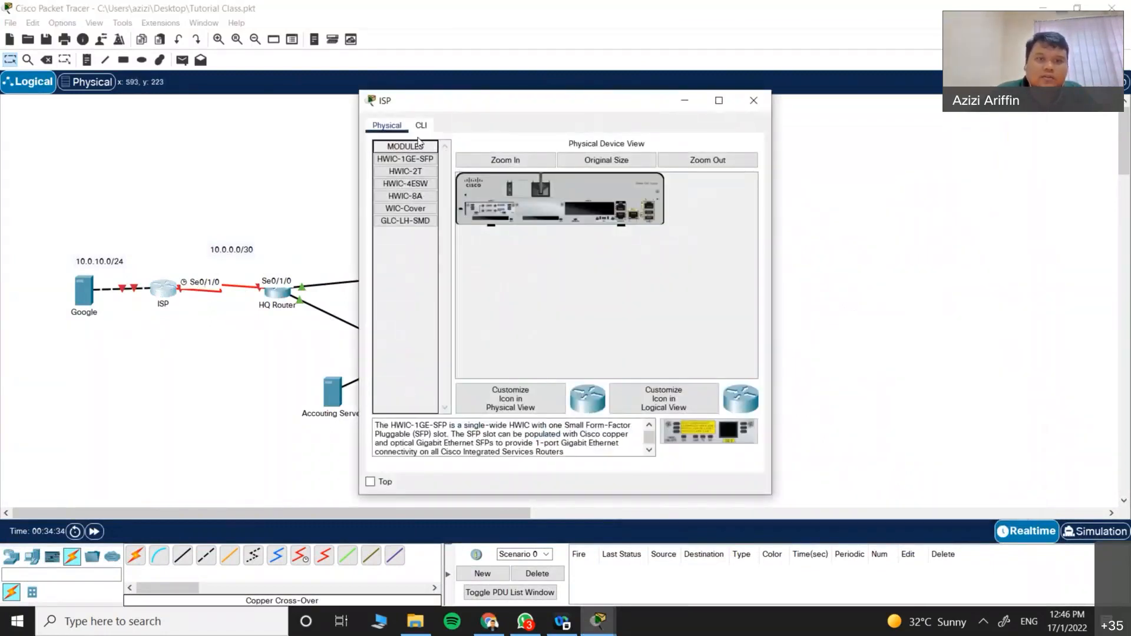
left_click(420, 125)
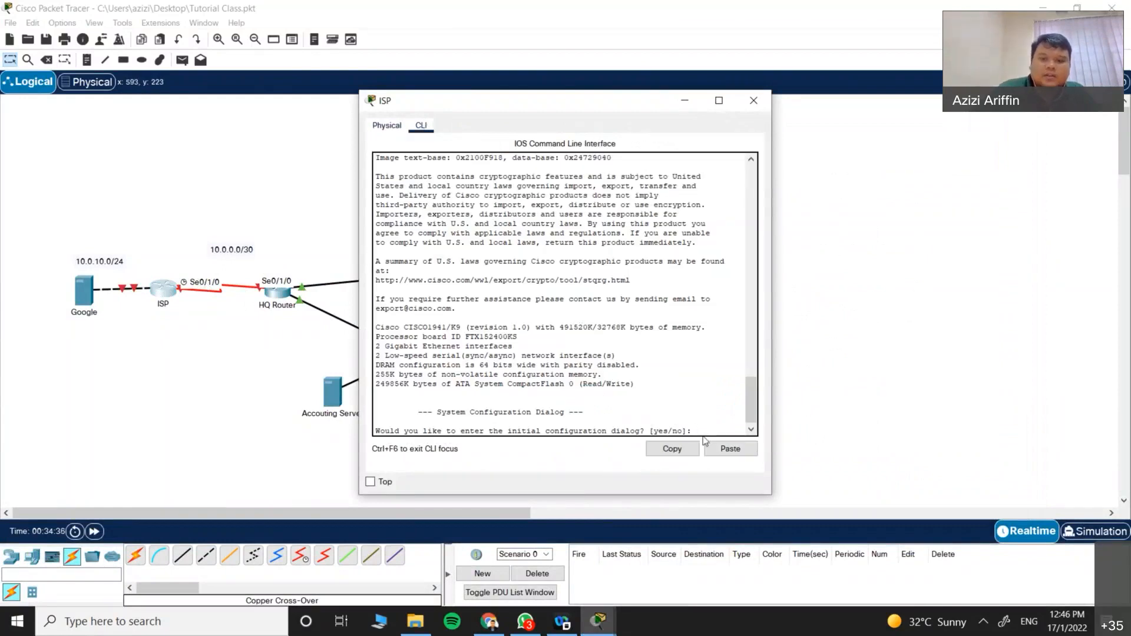
type("ni")
key("Return")
type("no")
key("Return")
key("Return")
type("en")
key("Return")
type("conf t")
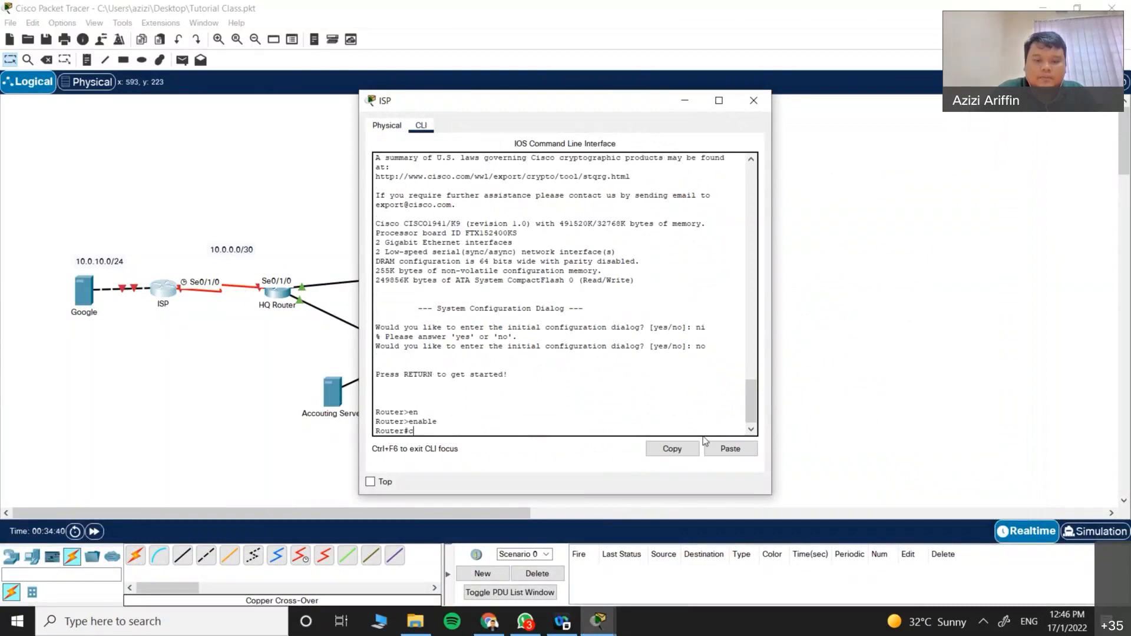
key("Return")
type("host")
key("Tab")
type("ISP-Router")
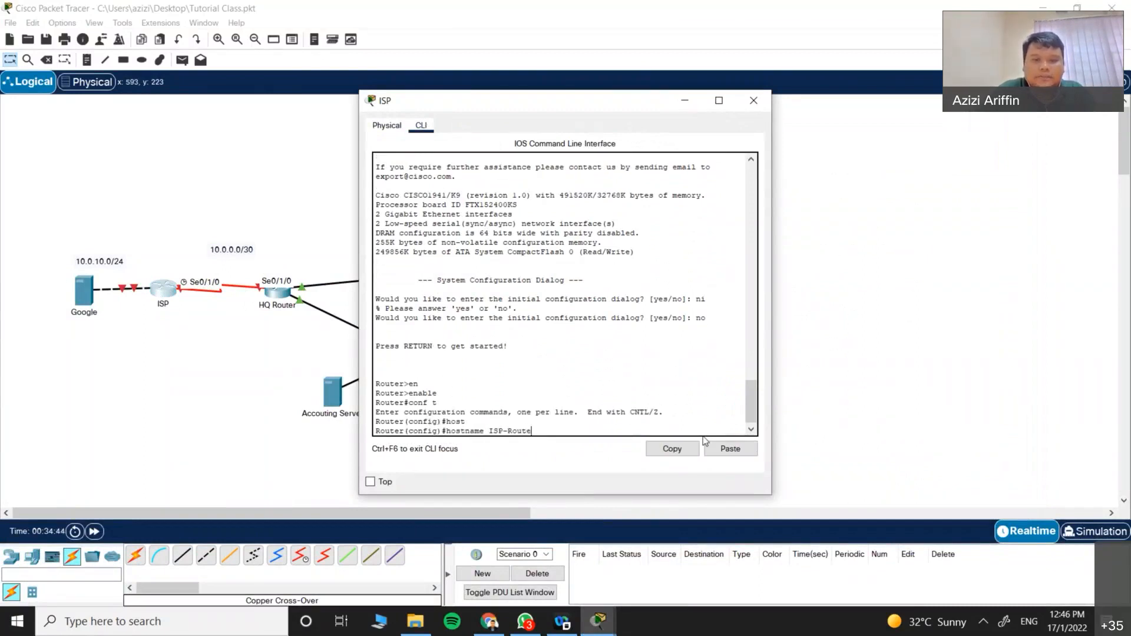
key("Return")
Step: Give Serial0/1/0 address 10.0.0.1 255.255.255.252 and enable it with no shutdown
type("ig)#i")
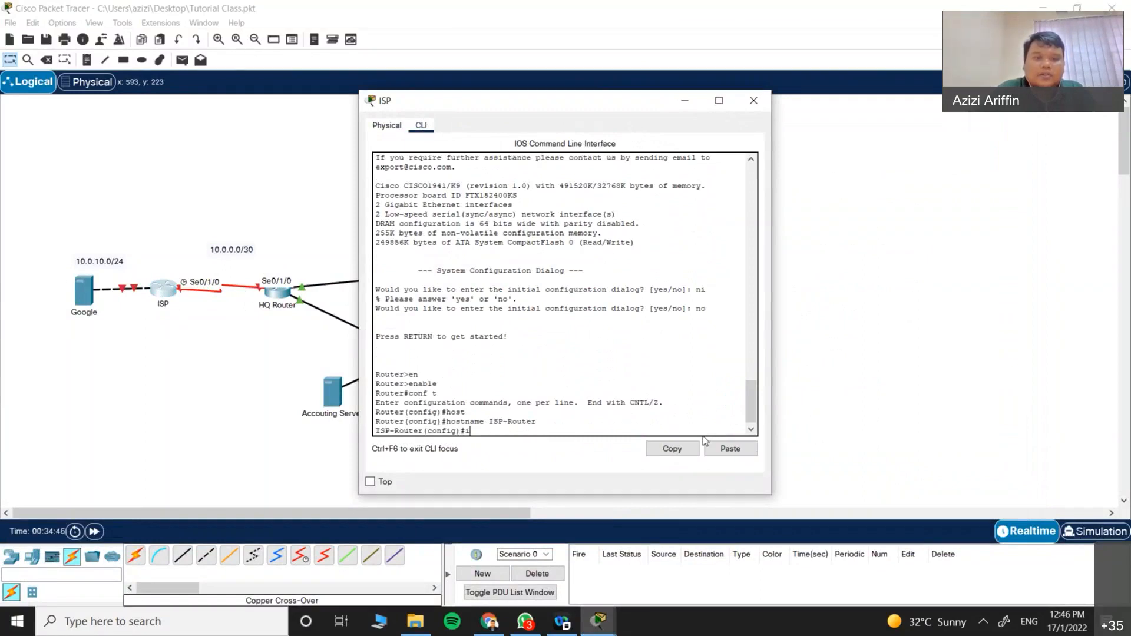
type("nter")
key("Tab")
type("ser")
key("Tab")
type("0/1/0")
key("Return")
type("ip a")
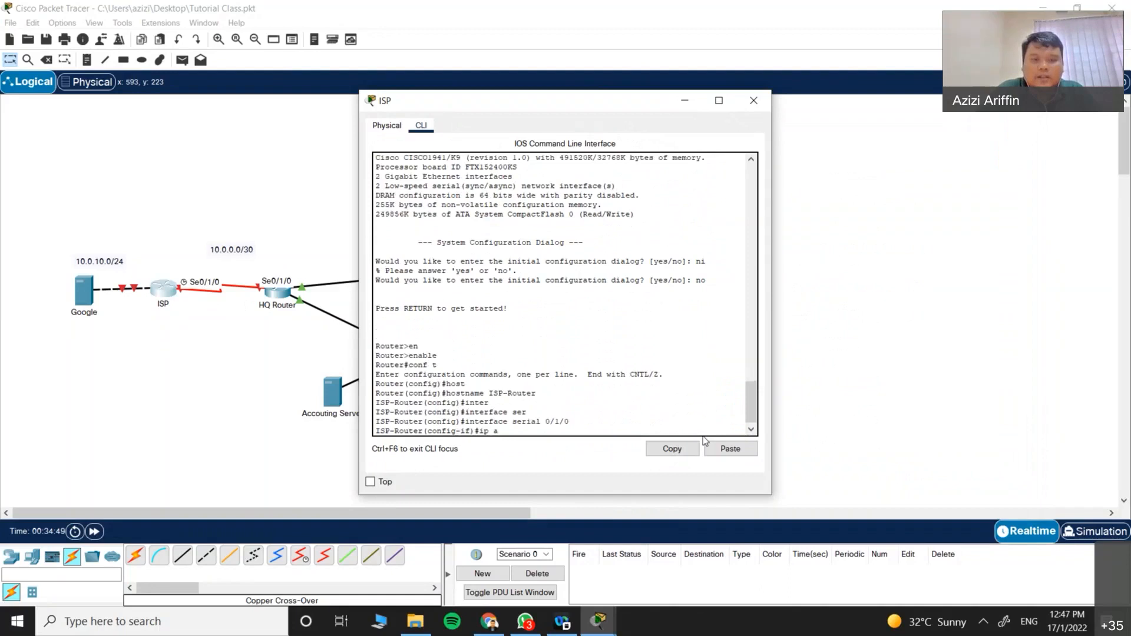
type("dd")
key("Tab")
type("10.0")
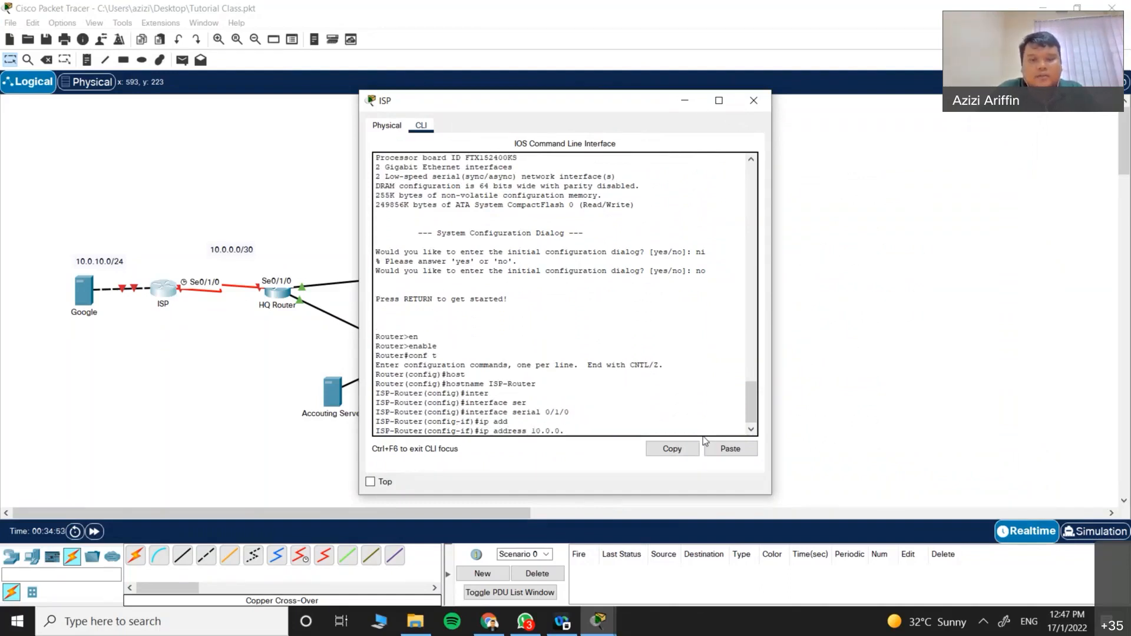
type(".0.1 ")
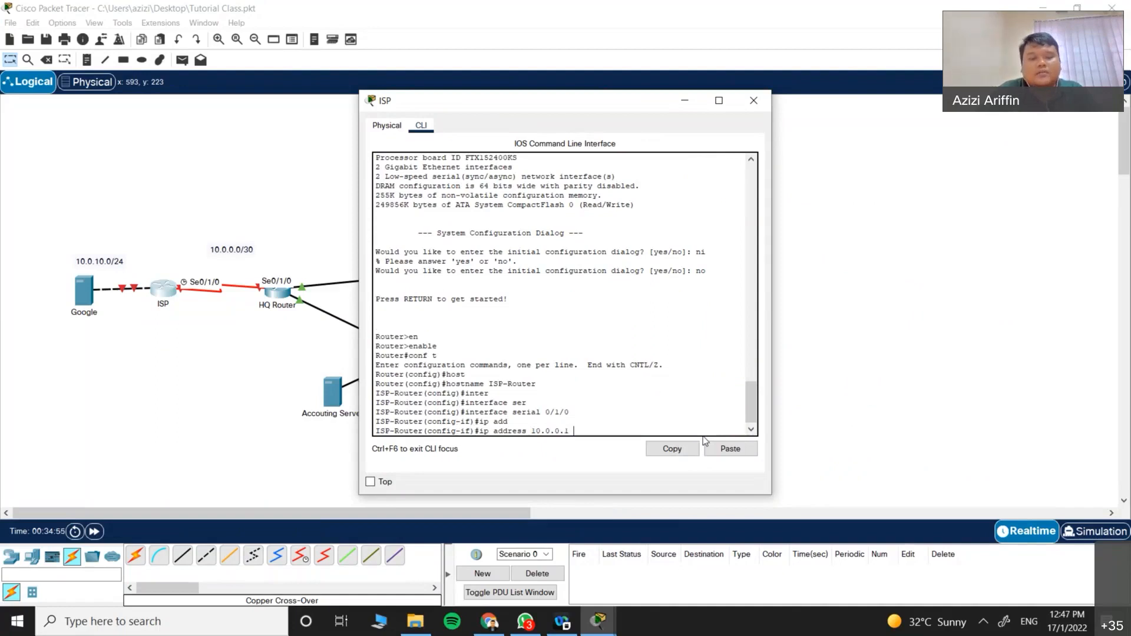
type("255.255.255.25")
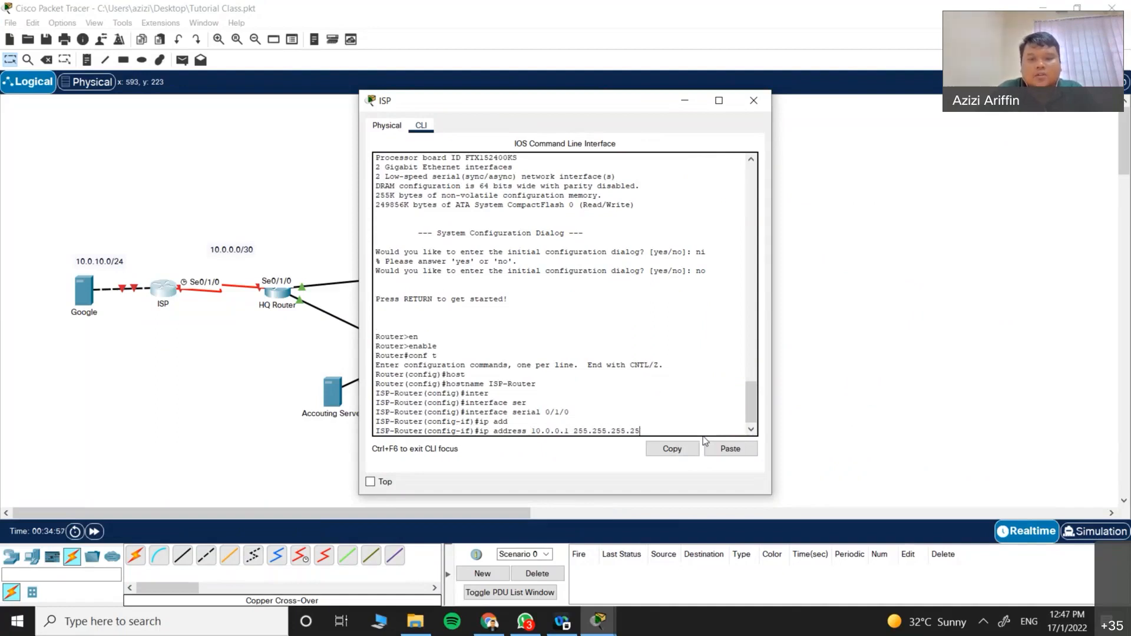
type("2")
key("Return")
type("no shu")
key("Tab")
key("Return")
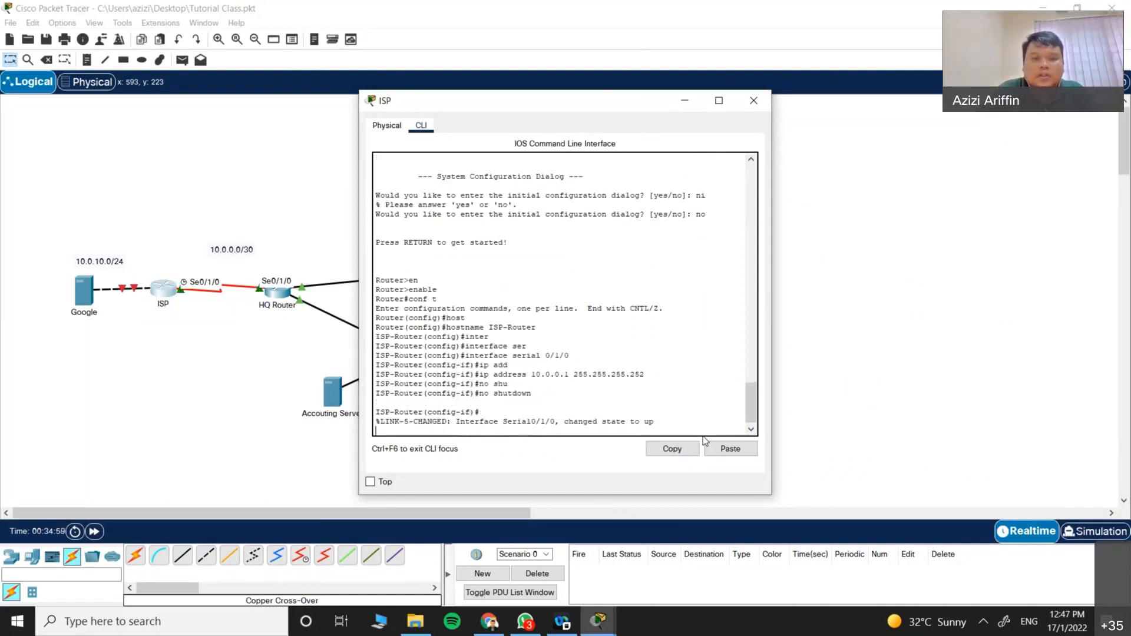
Step: List the available clock rate values and select the 64000 speed
type("cloe")
key("Tab")
key("BackSpace")
type("c")
key("Tab")
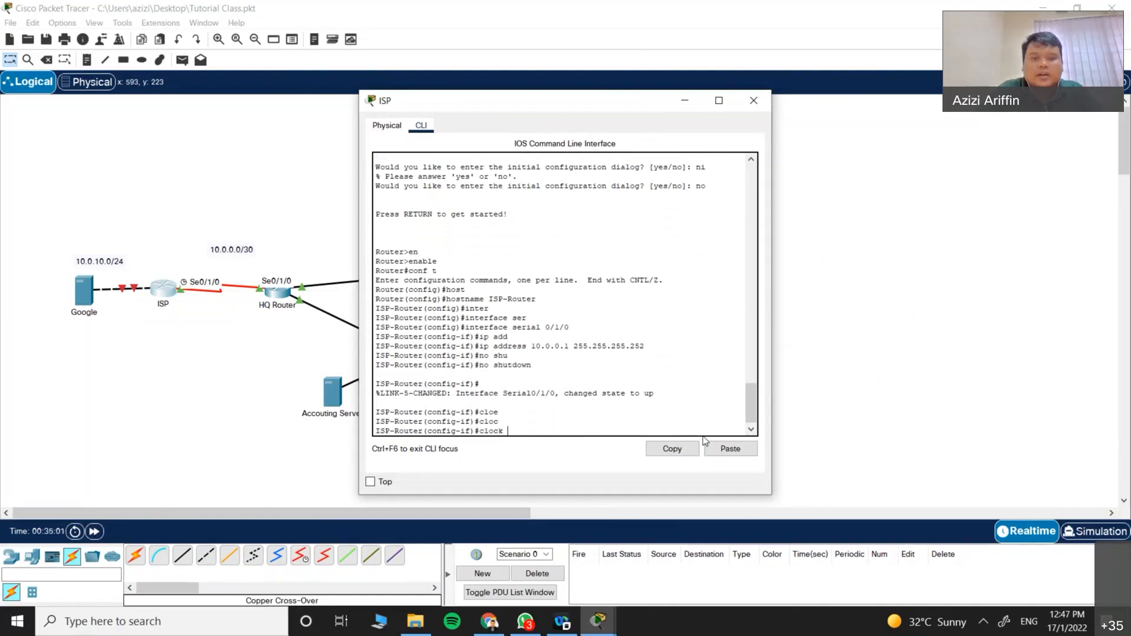
type("rate")
key("Tab")
type("?")
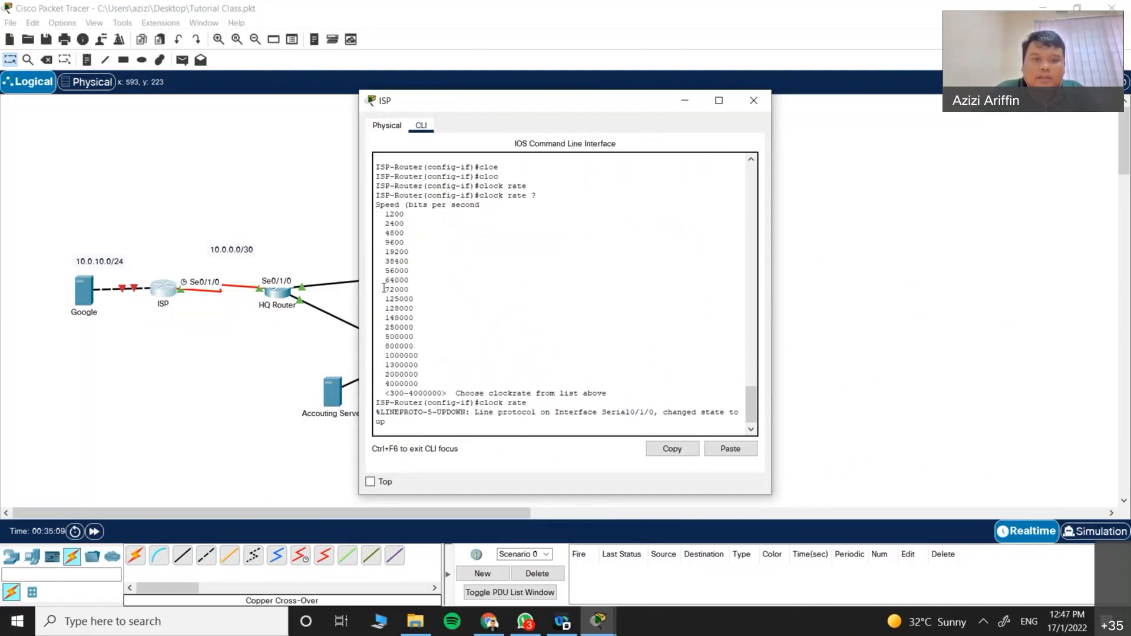
double_click(397, 279)
key("ctrl+c")
Step: Set the serial clock rate to 64000 and exit configuration mode
right_click(412, 284)
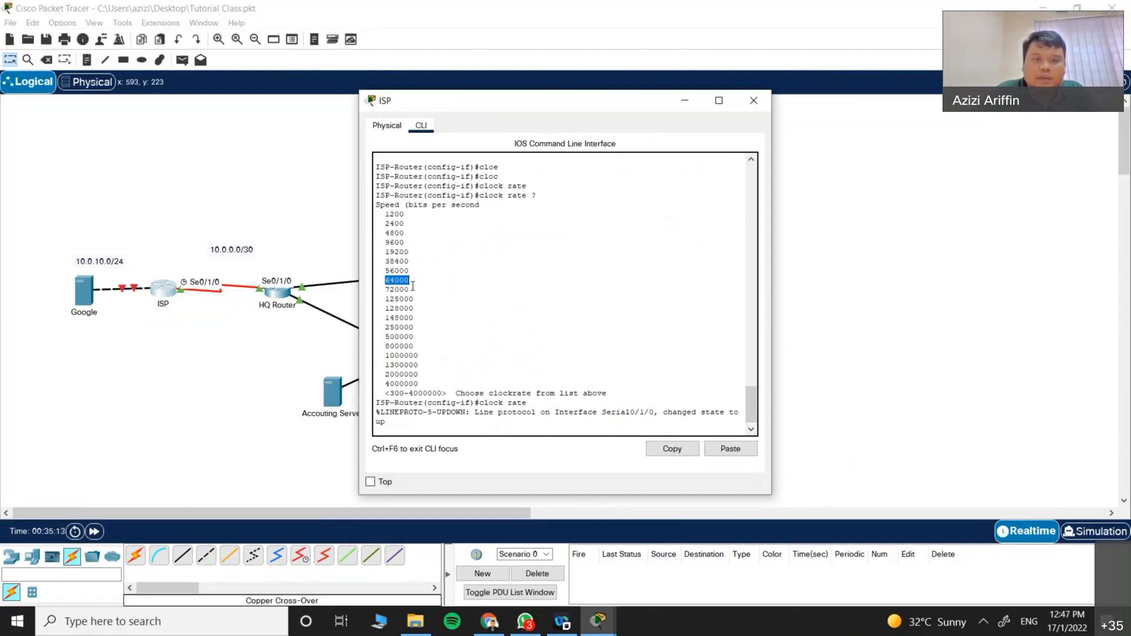
right_click(462, 422)
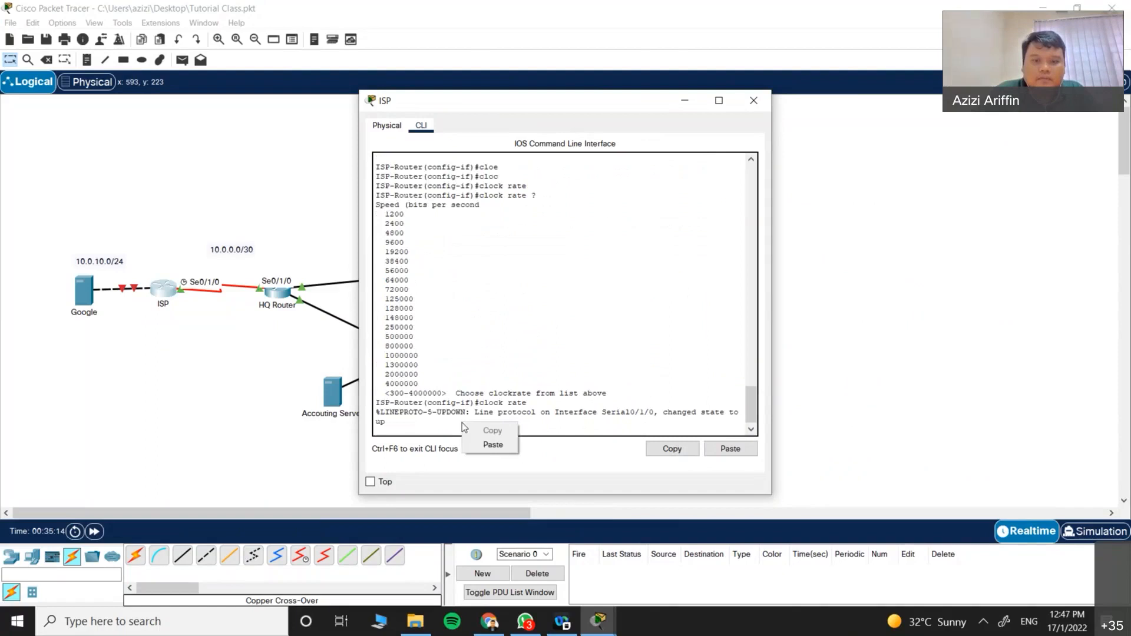
left_click(490, 447)
key("Return")
key("Return")
key("Return")
type("exit")
key("Return")
key("Return")
key("Return")
type("ex")
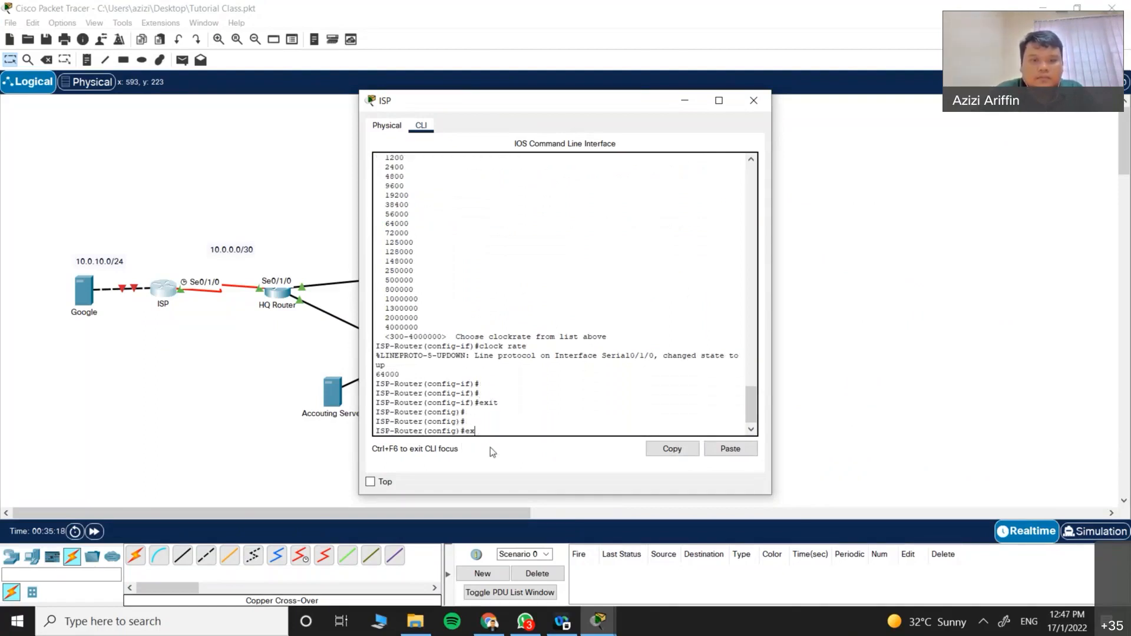
type("it")
key("Return")
Step: Review the ISP router's running configuration with sh run
key("Return")
key("Return")
type("sh run")
key("Tab")
key("Return")
key("space")
key("space")
key("Return")
Step: Ping 10.0.0.2 successfully, save with wr, and close the ISP console
type("ping")
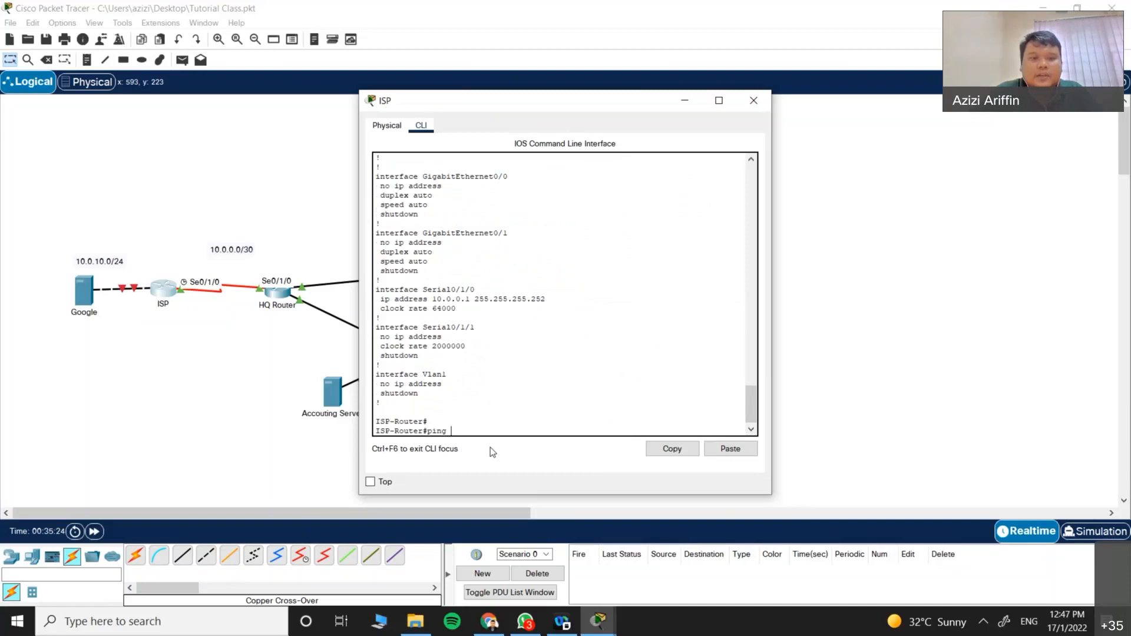
type(" 10.0.0.")
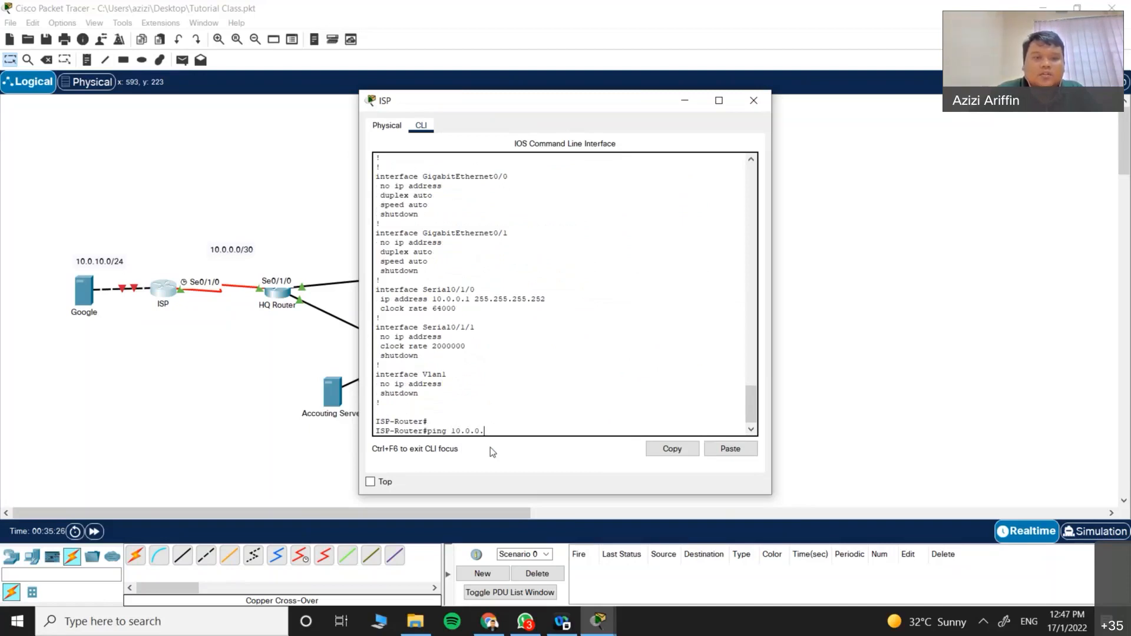
type("2")
key("Return")
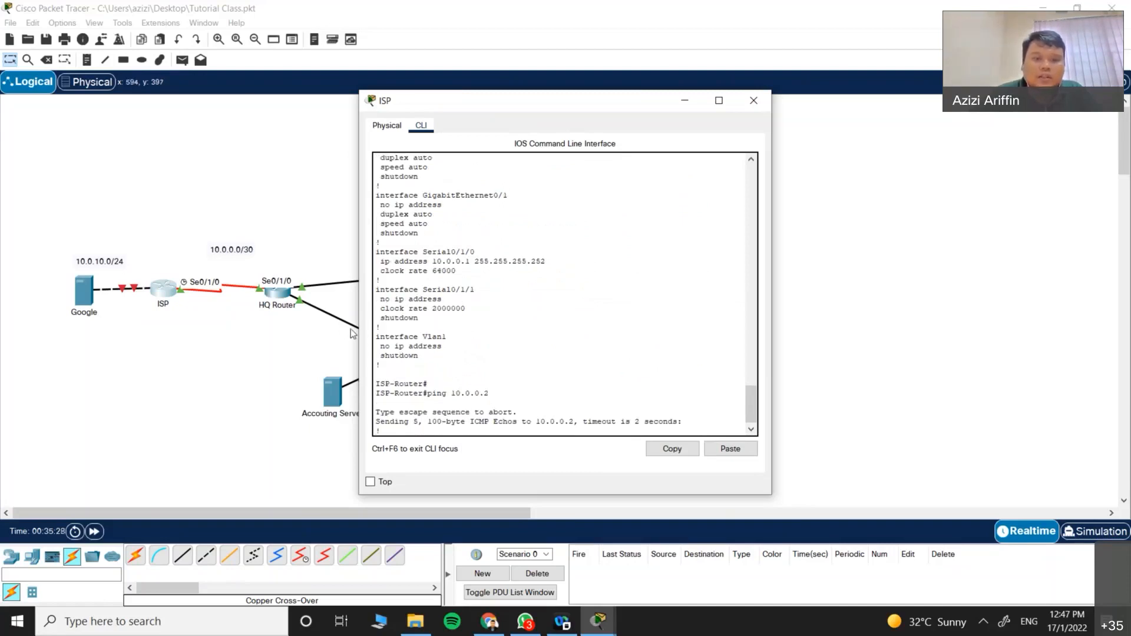
key("Return")
key("Return")
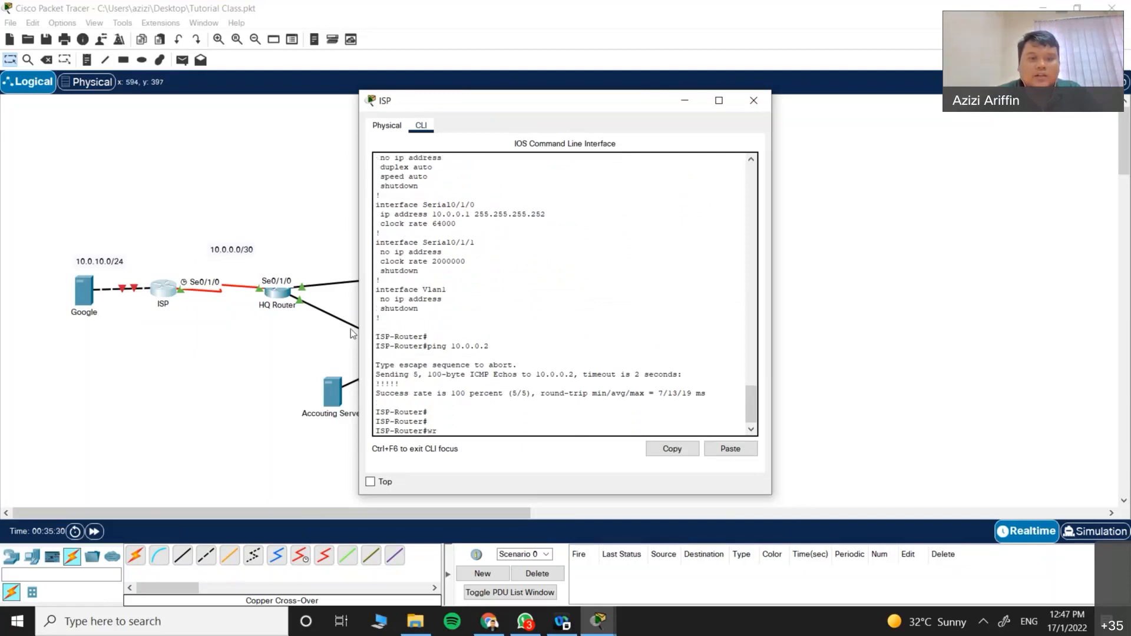
type("wr")
key("Return")
key("Return")
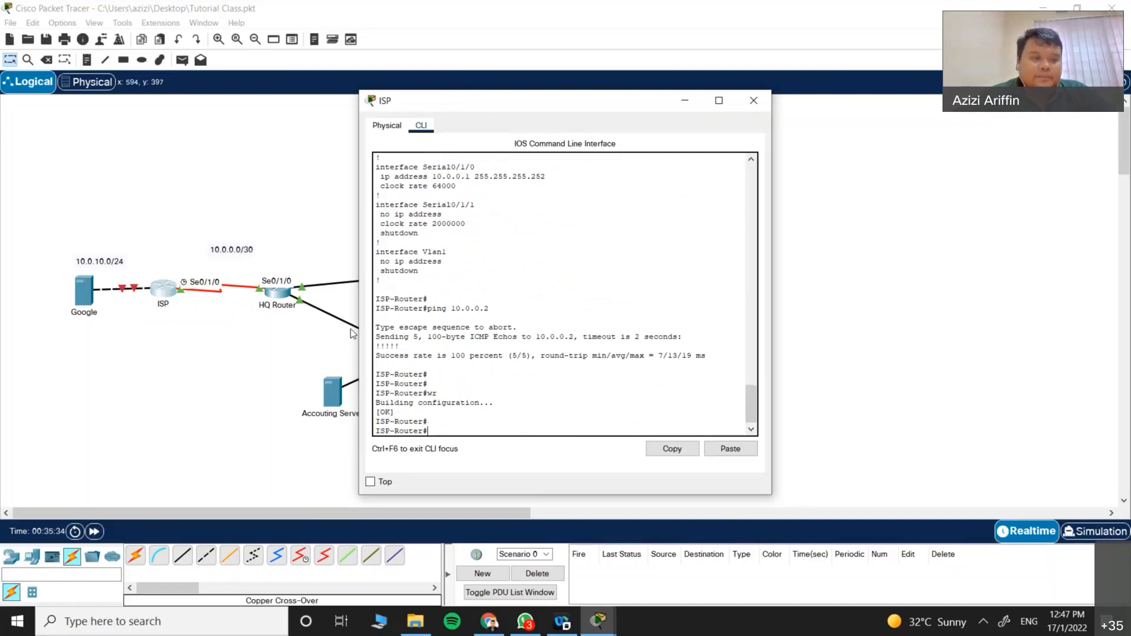
left_click(148, 325)
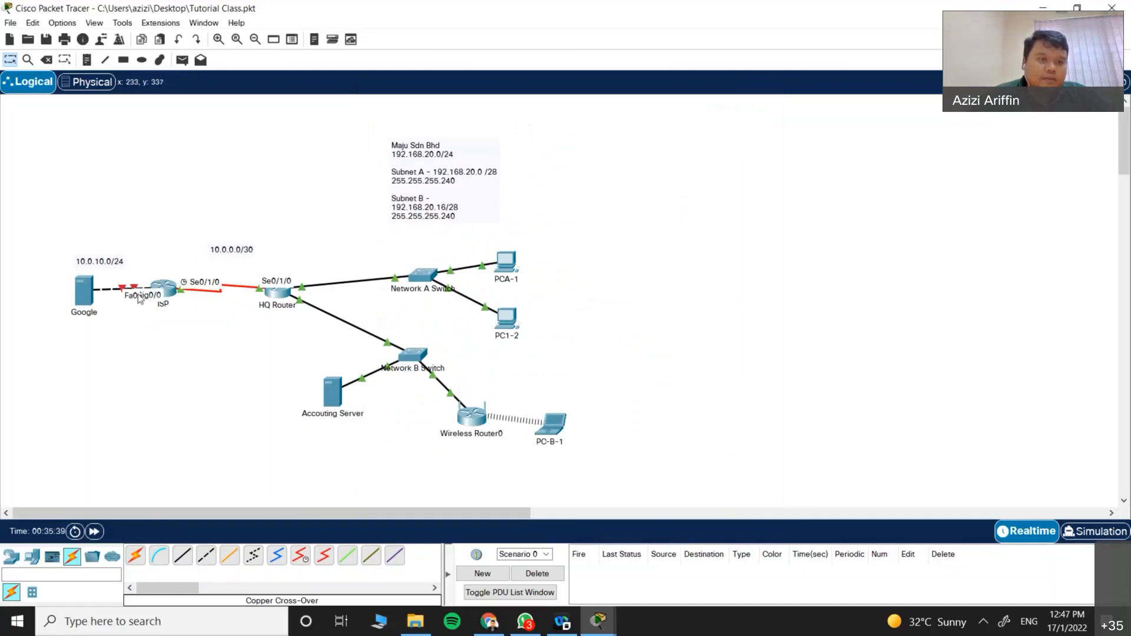
Step: Close the Google server window and enter interface GigabitEthernet0/0 configuration on the ISP router
left_click(584, 629)
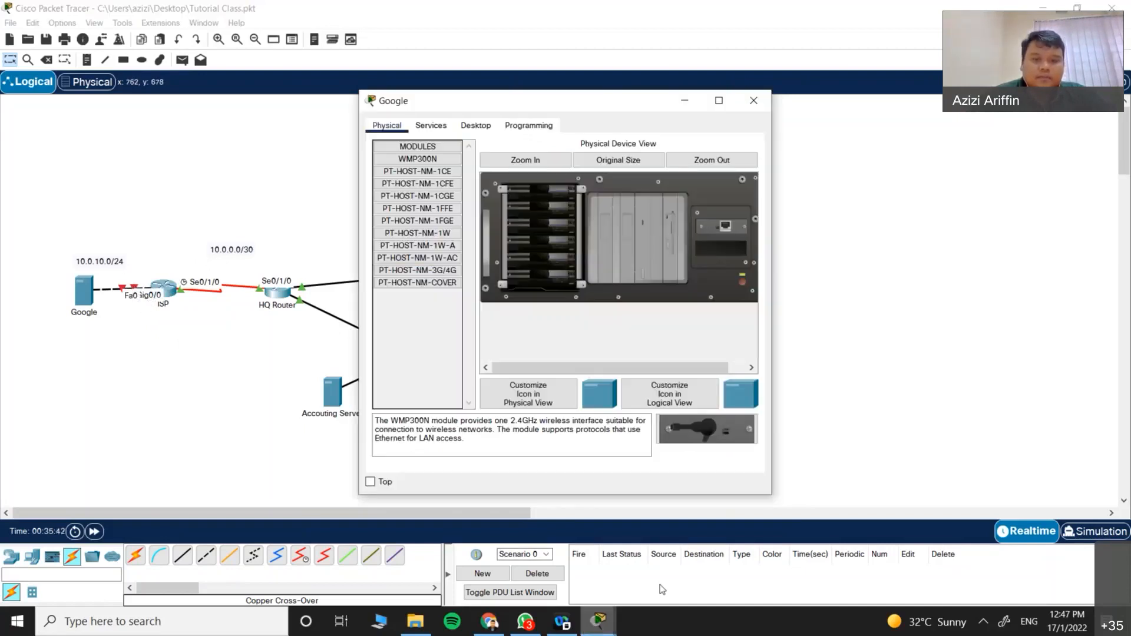
left_click(753, 103)
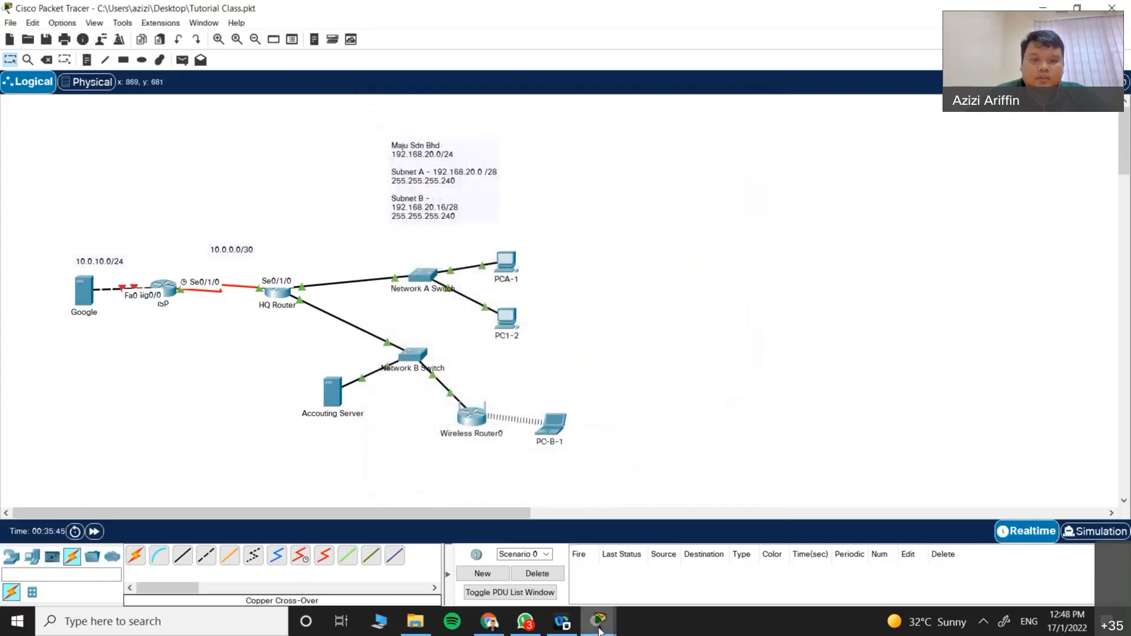
left_click(599, 629)
type("conf t")
key("Return")
type("inter")
key("Tab")
type("gi")
key("Tab")
type("0/0")
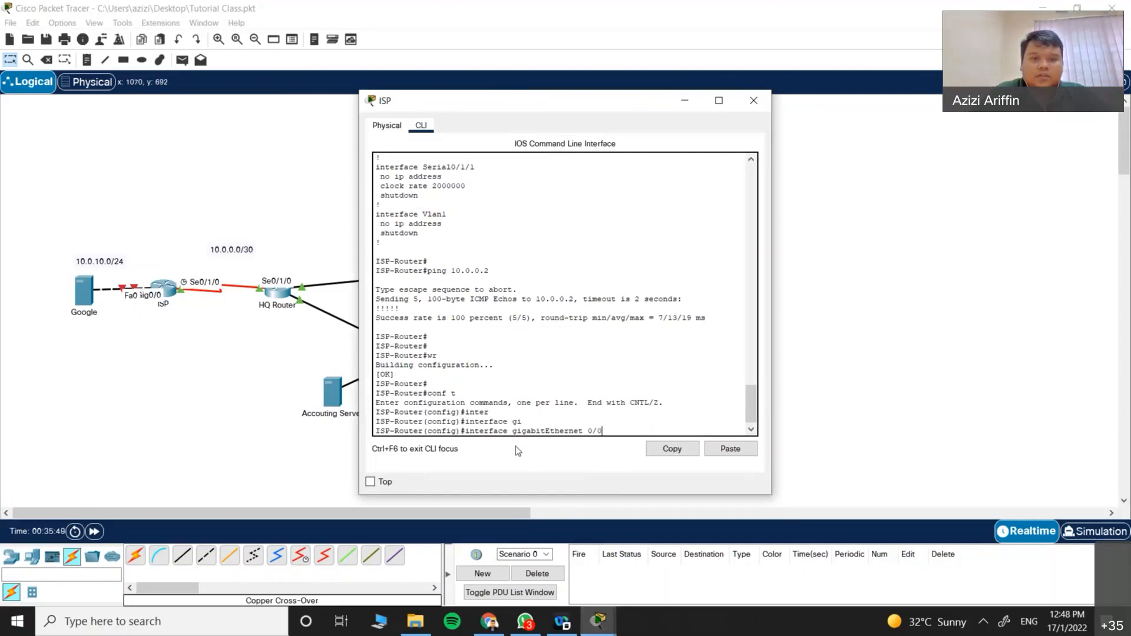
key("Return")
Step: Assign 10.0.10.1 255.255.255.0 to GigabitEthernet0/0, enable it with no shutdown, and exit configuration mode
type("ip add")
key("Tab")
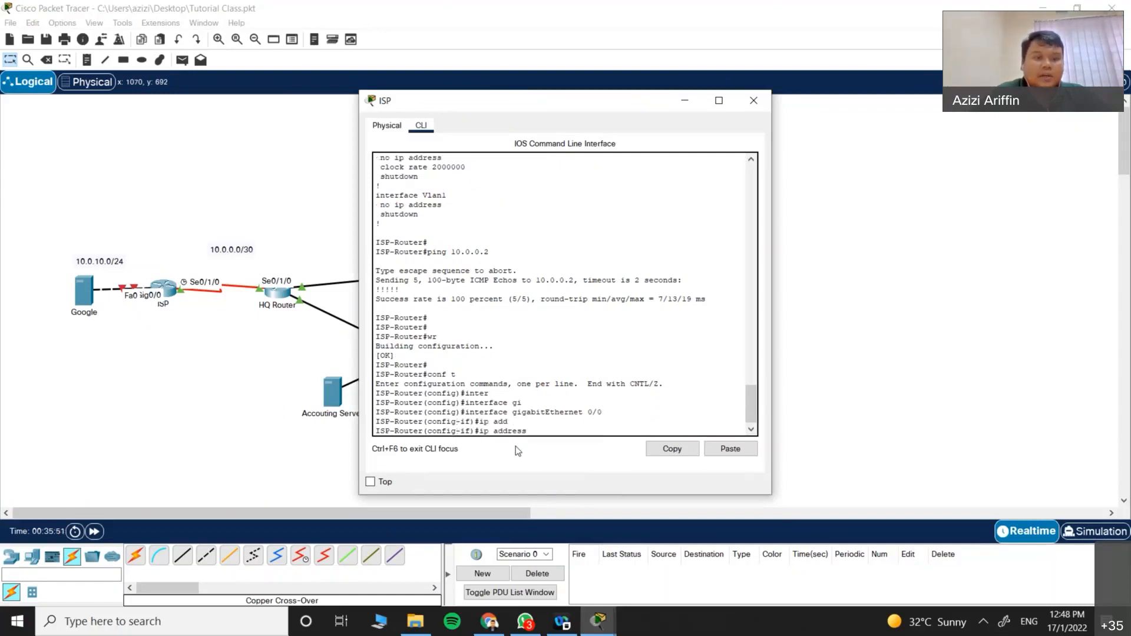
type("10.0.10.1 2")
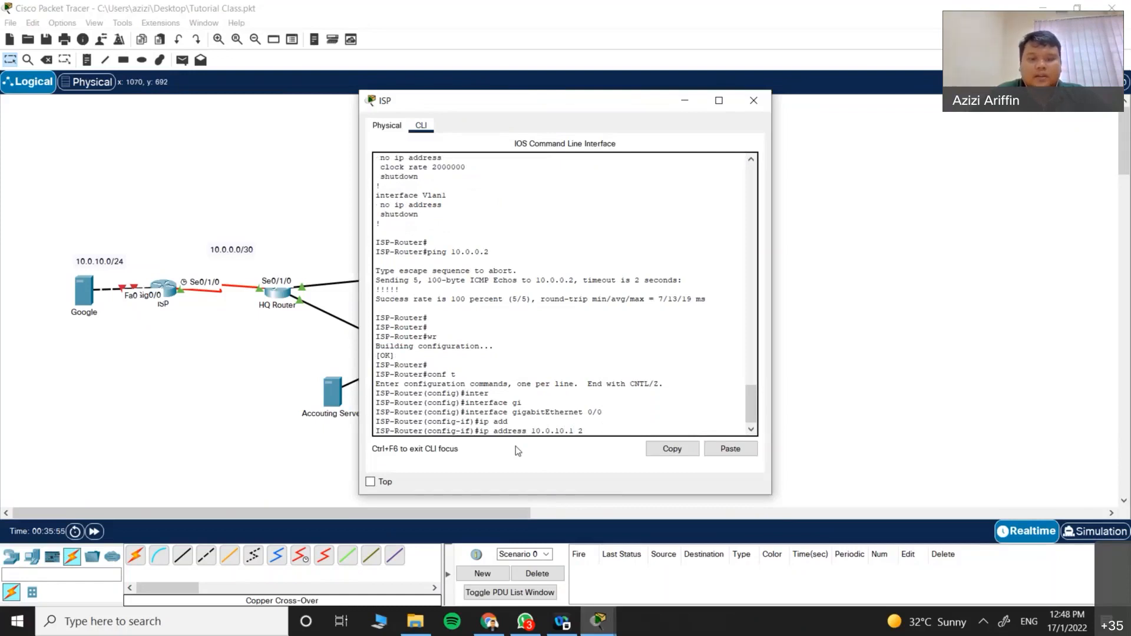
type("55.255.255.0")
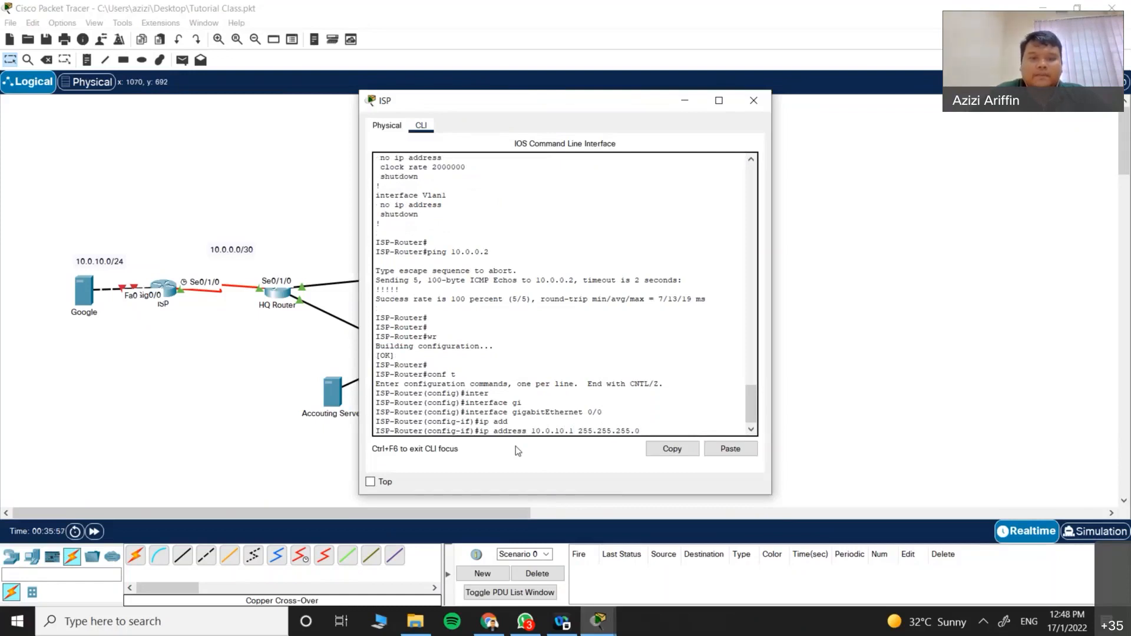
key("Return")
type("no shu")
key("Tab")
key("Return")
key("Return")
key("Return")
type("ex")
key("Tab")
key("Return")
key("Return")
type("exit")
key("Return")
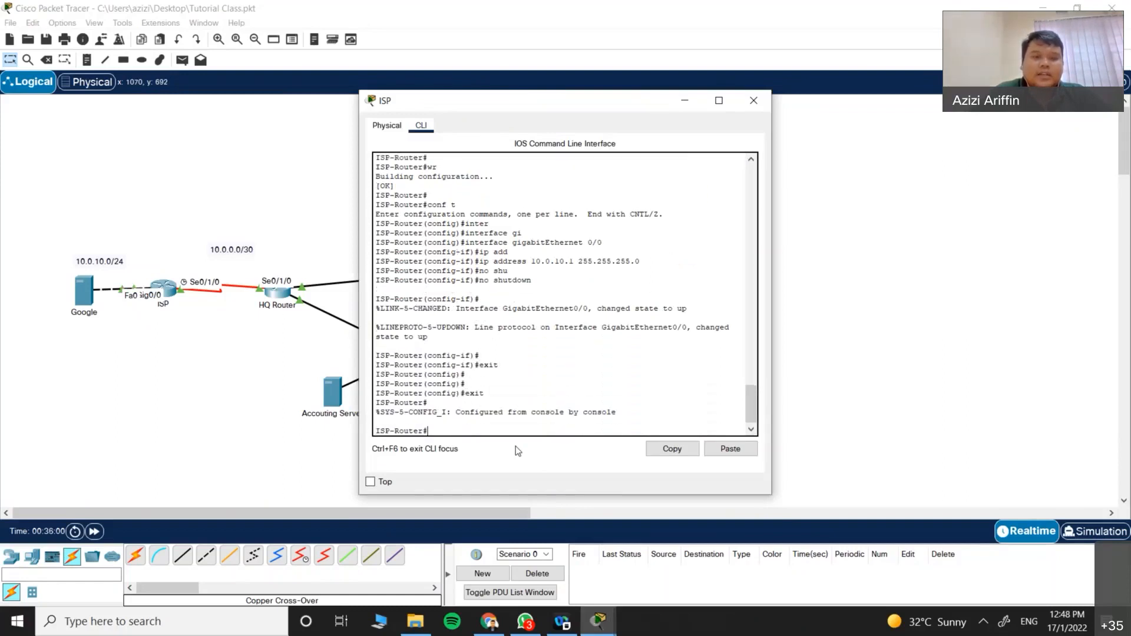
Step: Save the ISP router configuration with wr and re-enter global configuration mode
key("Return")
type("wr")
key("Return")
key("Return")
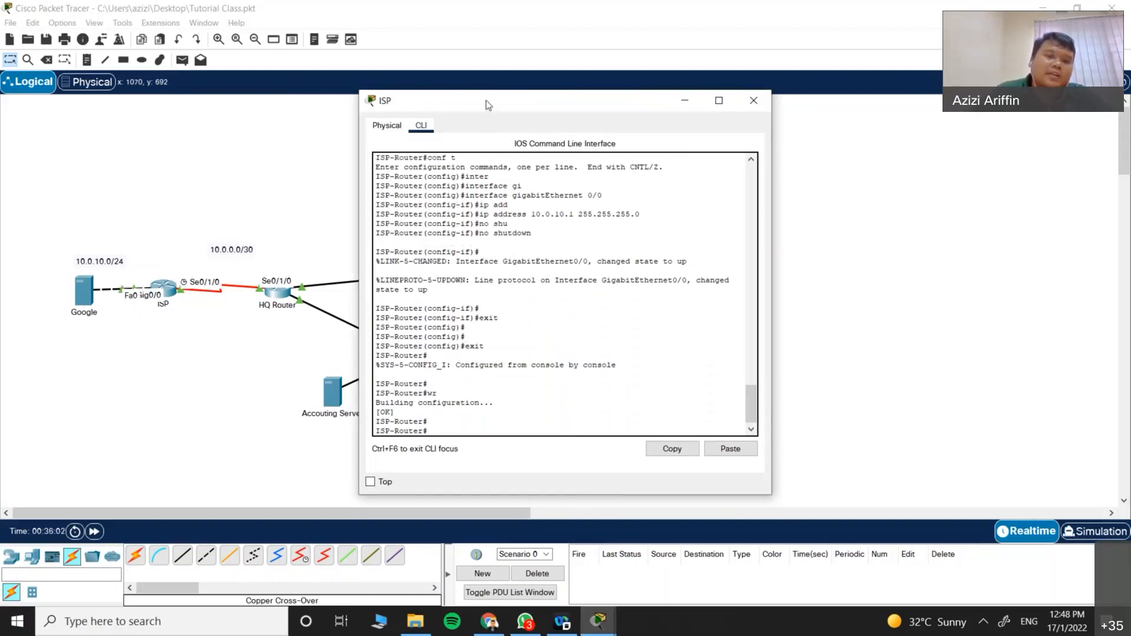
left_click_drag(486, 100, 619, 192)
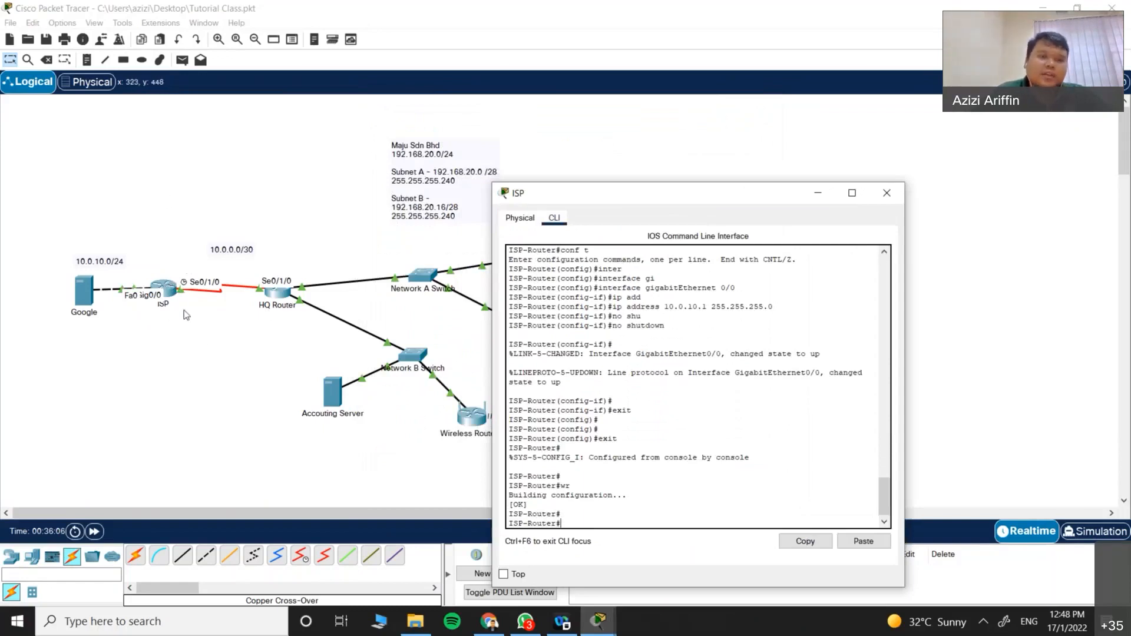
type("conf t")
key("Return")
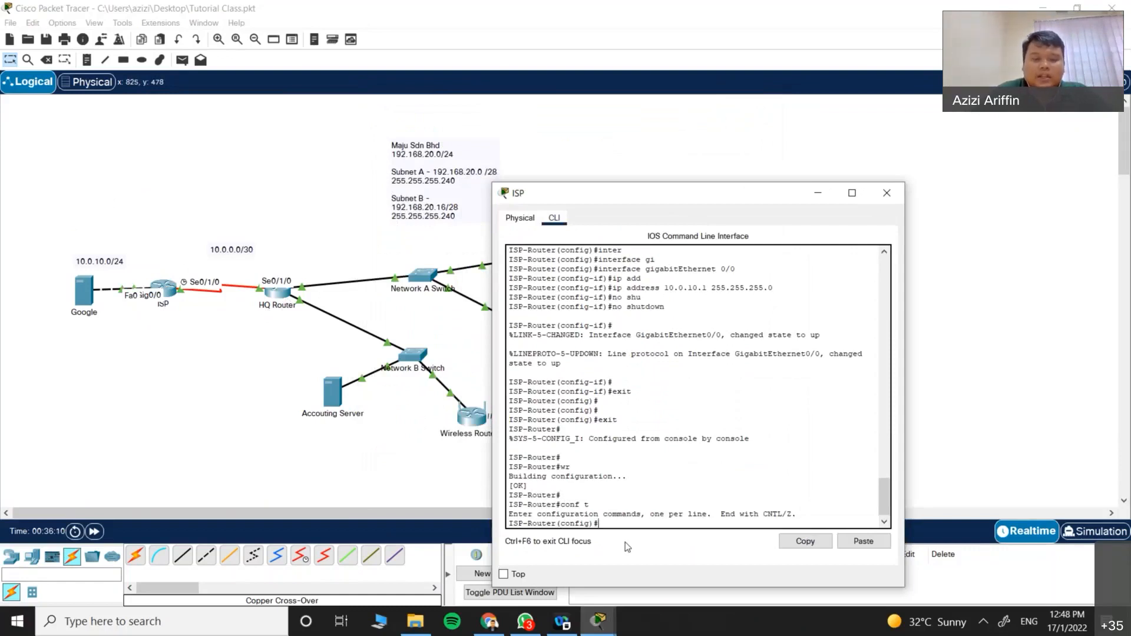
Step: Add a static route to 192.168.20.0 255.255.255.240 via 10.0.0.2 on the ISP router
type("ip route")
key("Tab")
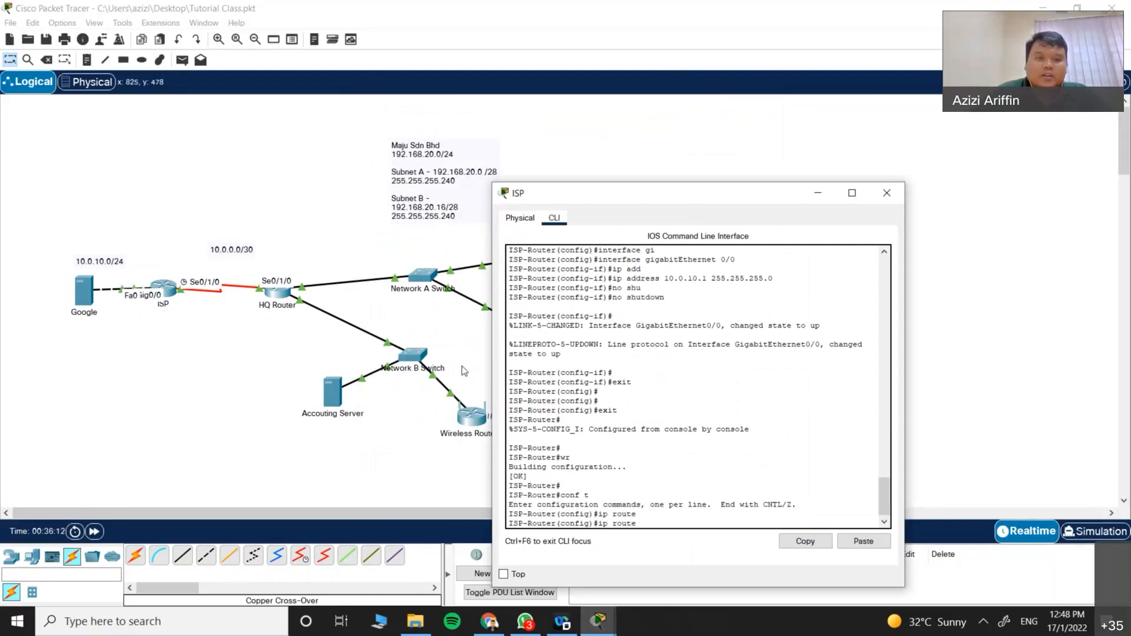
left_click_drag(572, 202, 668, 140)
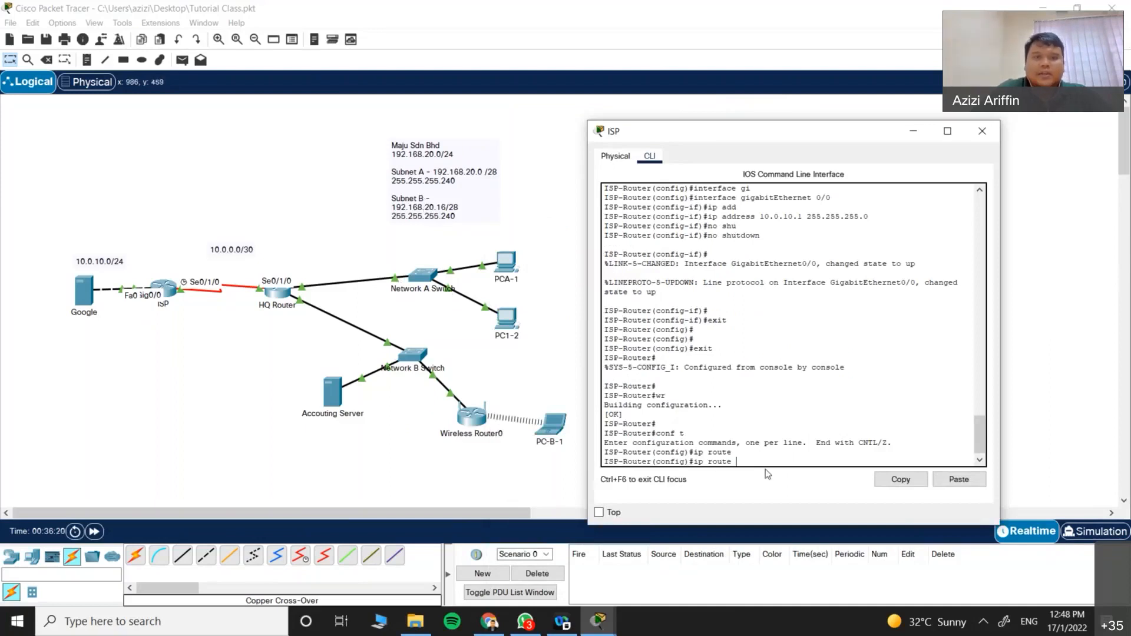
type("192.168.")
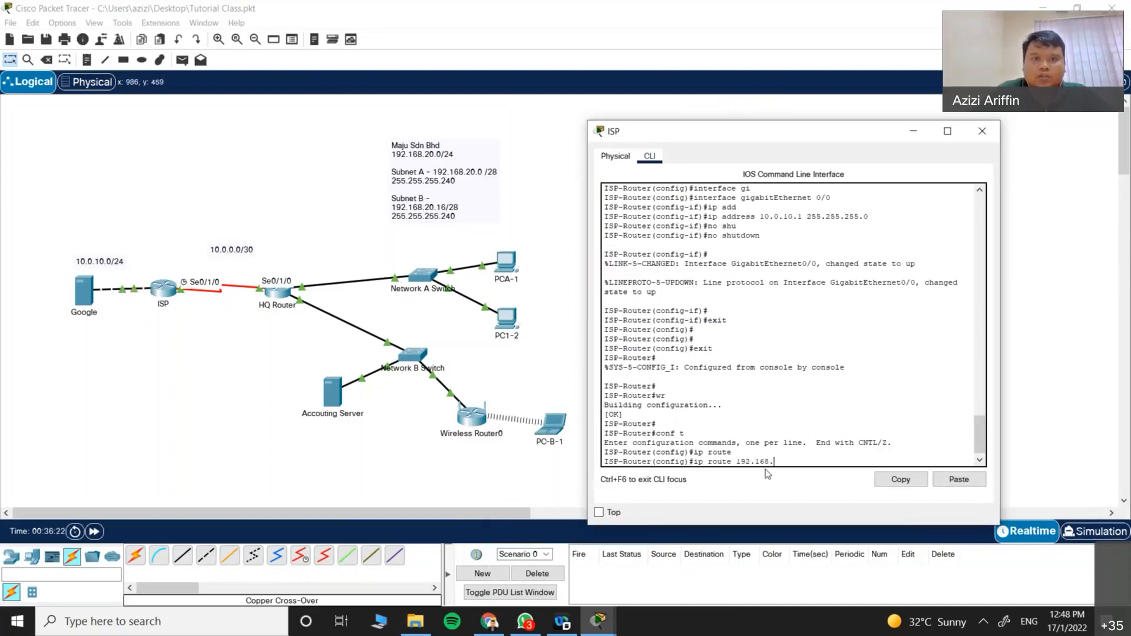
type("20.0")
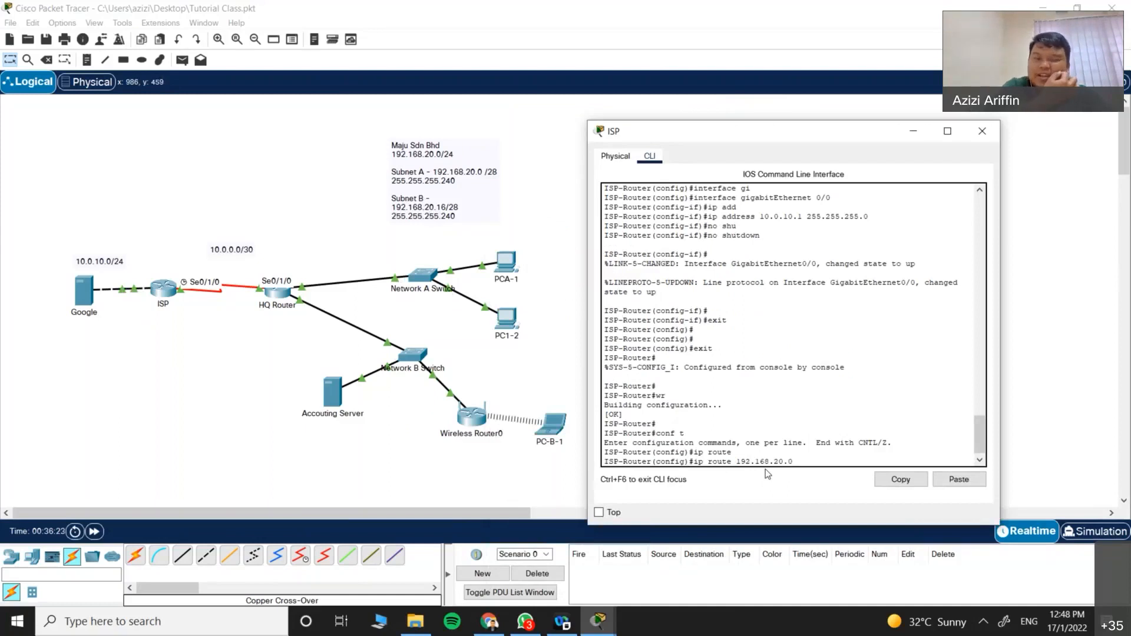
type(" 255.255.255.240")
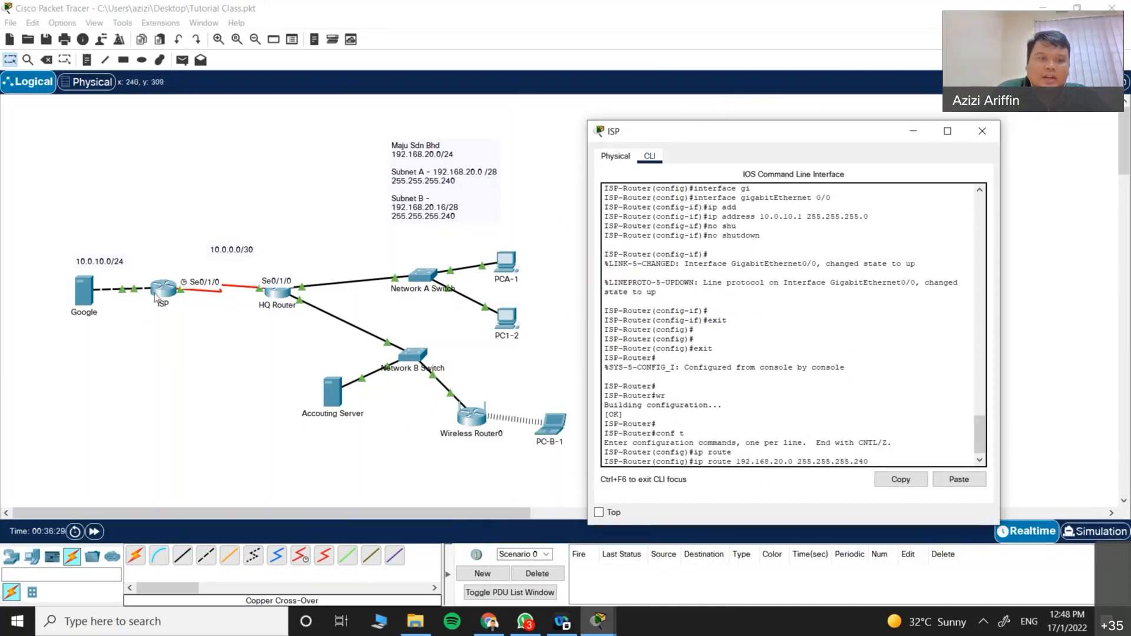
left_click(257, 294)
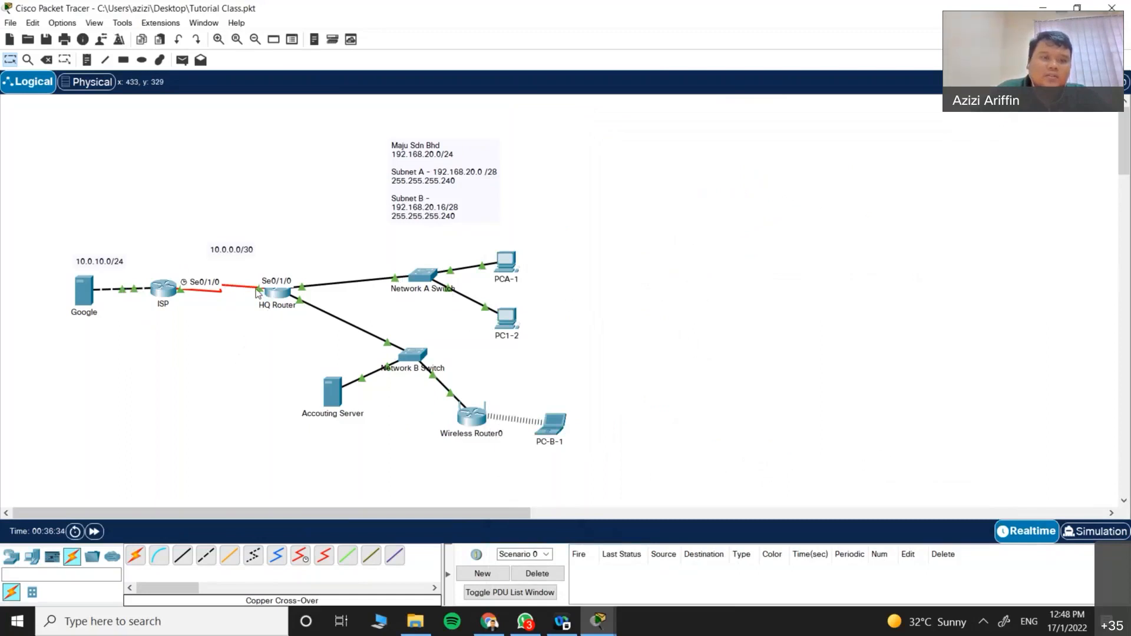
left_click(599, 620)
left_click(663, 584)
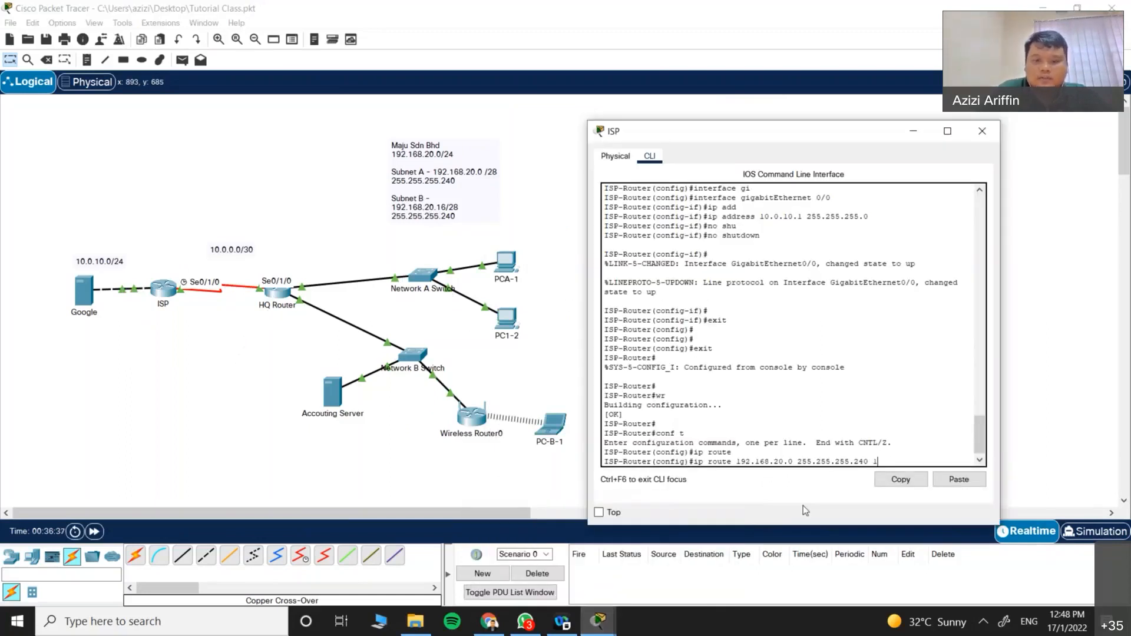
type("0.0.0.2")
key("Return")
Step: Add the 192.168.20.16 255.255.255.240 route via 10.0.0.2, exit, and save with wr
key("Up")
key("Left")
key("Left")
key("Left")
key("Left")
key("Left")
key("Left")
key("Left")
key("Left")
key("Left")
key("Left")
key("Left")
key("Left")
key("Left")
key("Left")
key("Left")
key("Left")
key("Left")
key("Left")
key("Left")
key("Left")
key("Left")
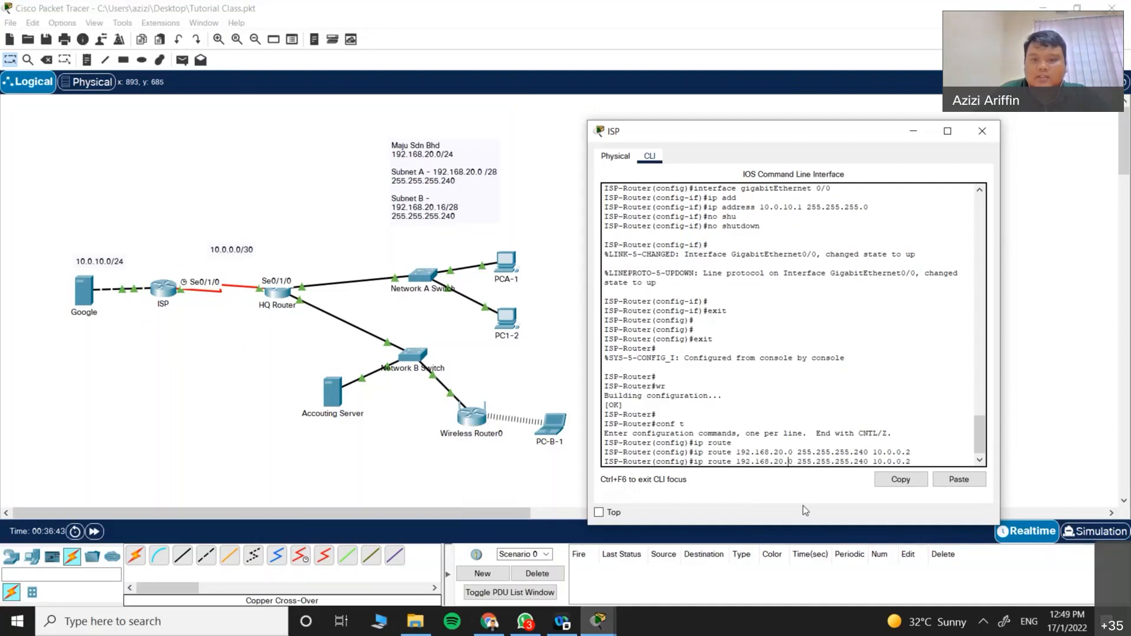
key("BackSpace")
type("16")
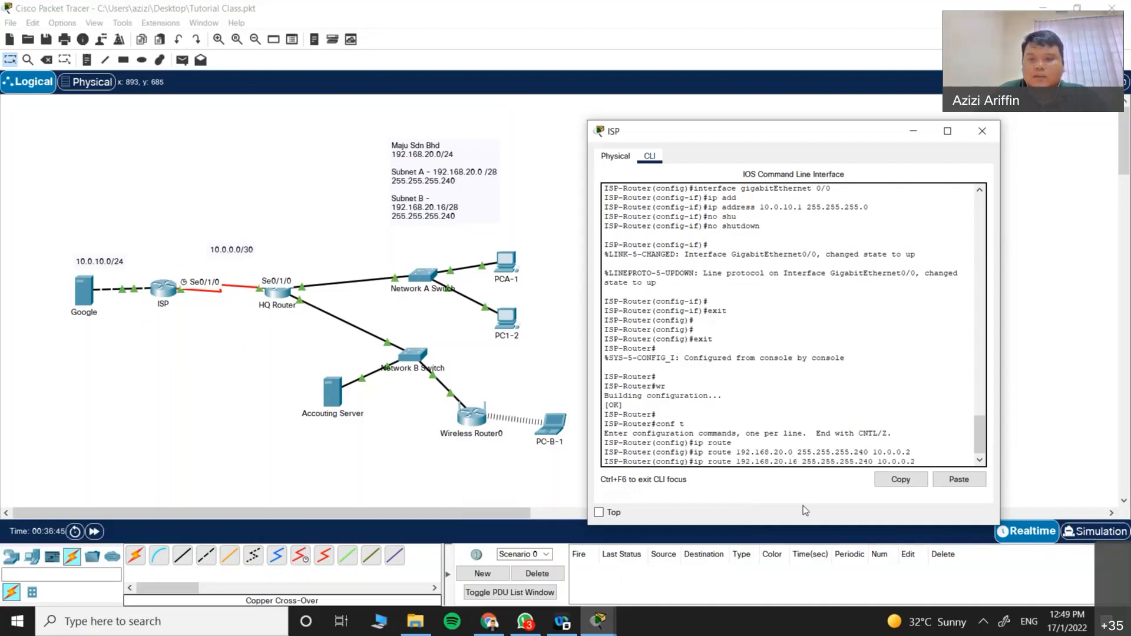
key("Return")
type("exit")
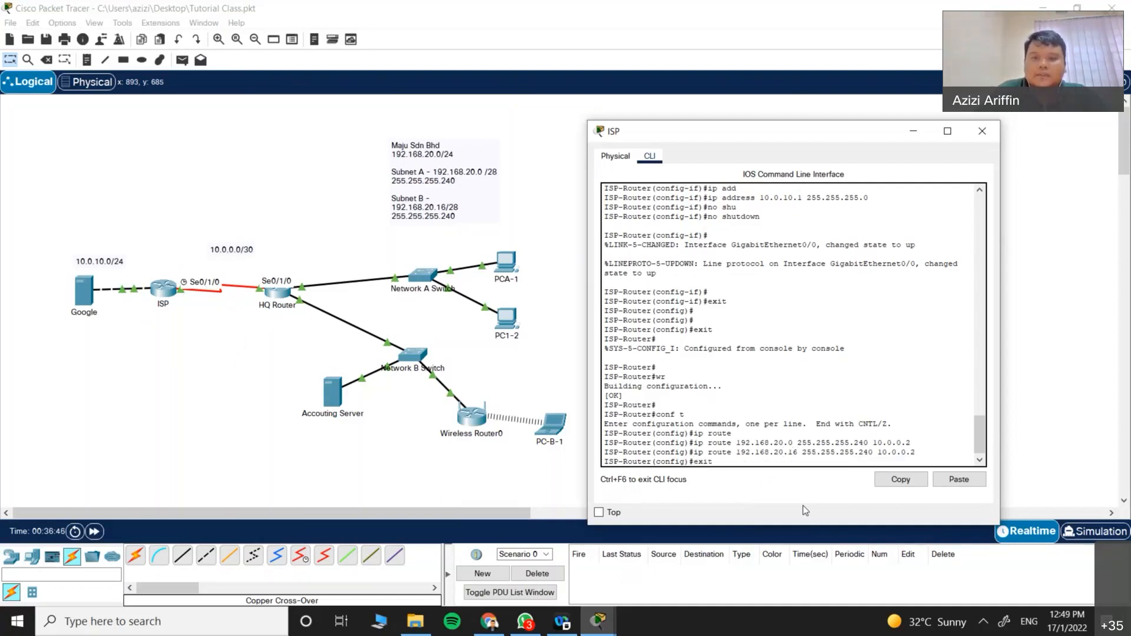
key("Return")
type("wr")
key("Return")
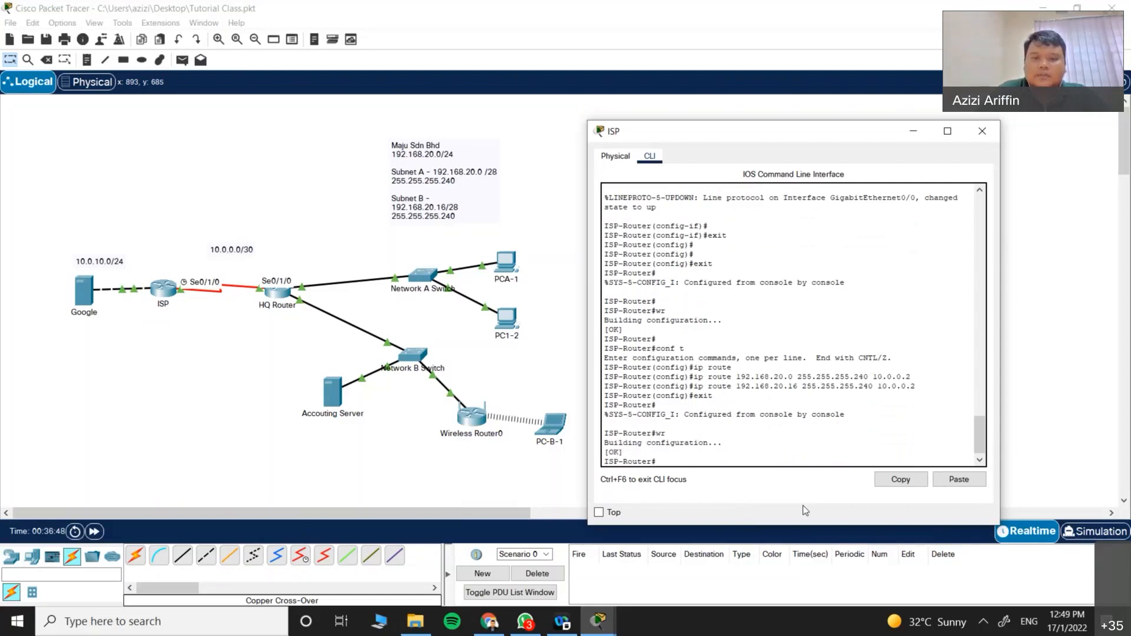
Step: Ping 192.168.20.2 from the ISP router
type("ping")
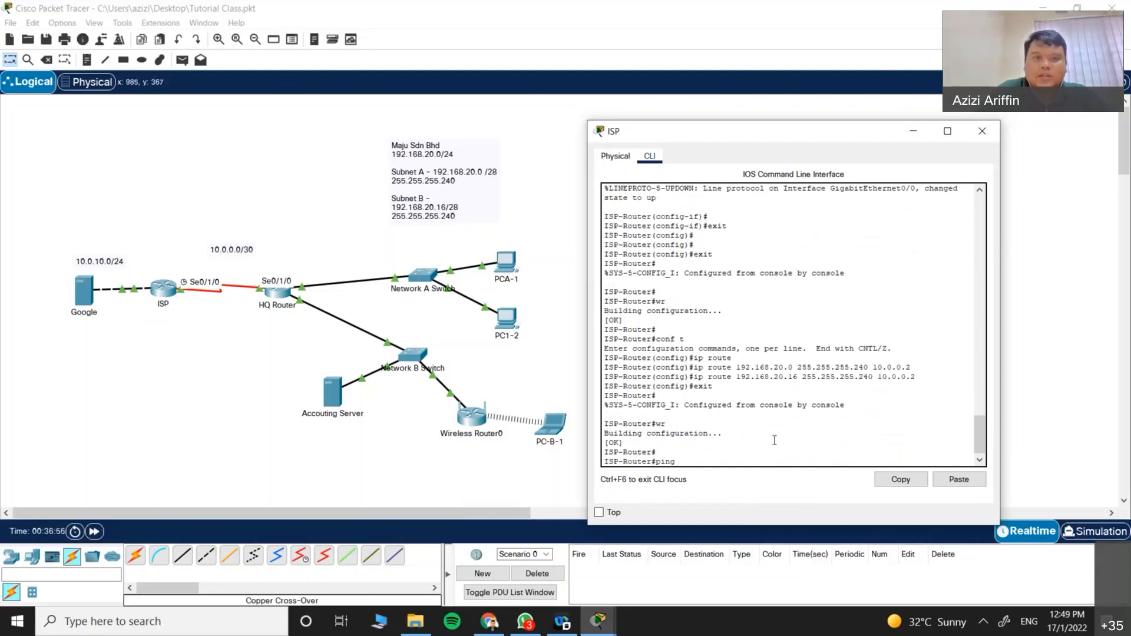
type("192.168.20.2")
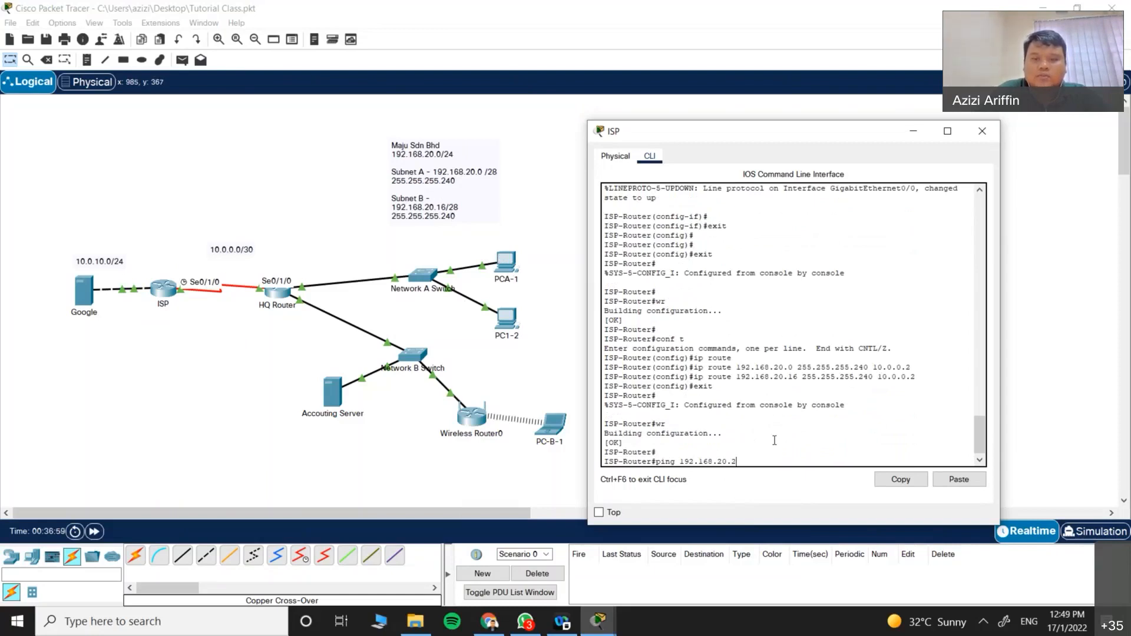
key("Return")
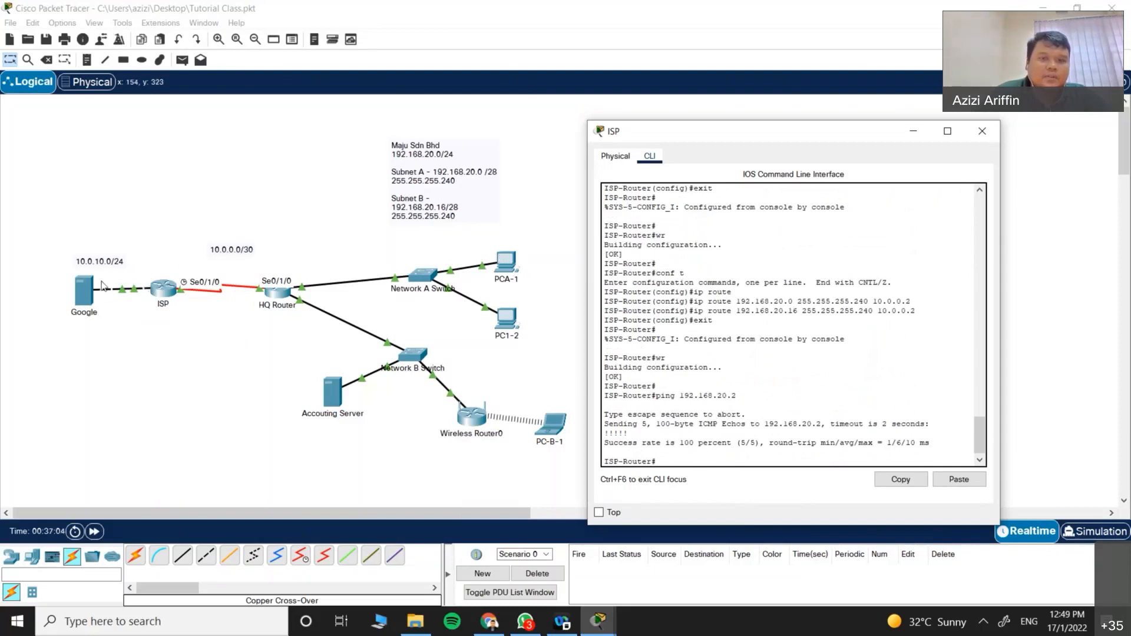
Step: Close the ISP console and open the Google server's Desktop IP Configuration
left_click(990, 132)
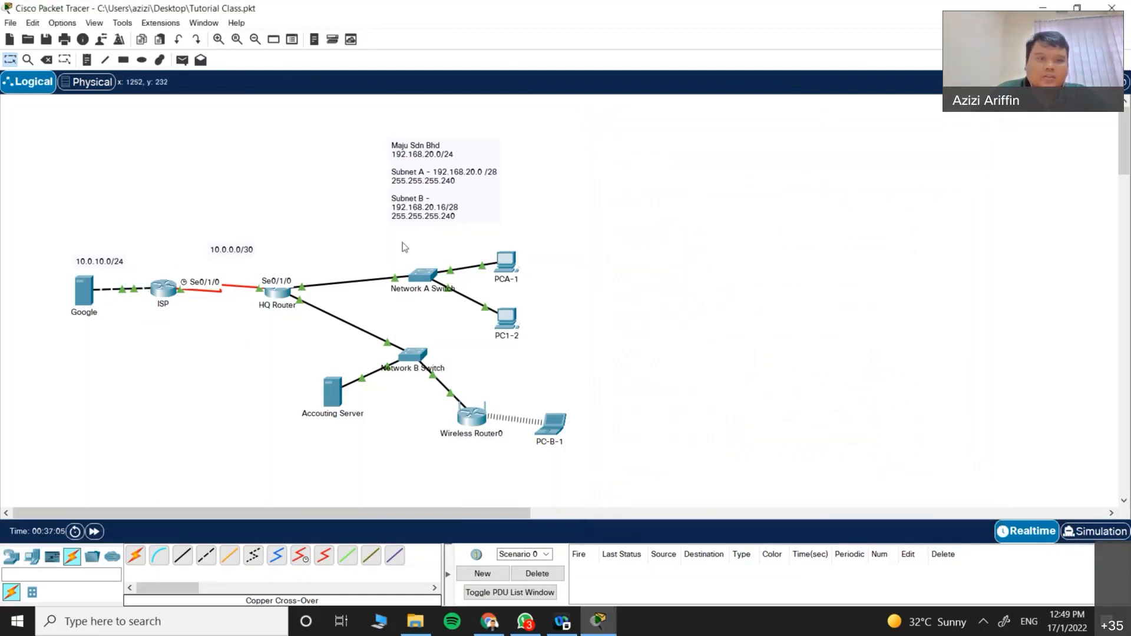
double_click(84, 289)
left_click(432, 125)
left_click(475, 126)
left_click(420, 186)
Step: Enter IPv4 10.0.10.2, subnet mask 255.255.255.0 and default gateway 10.0.10.1
left_click(522, 197)
type("10.0.10.")
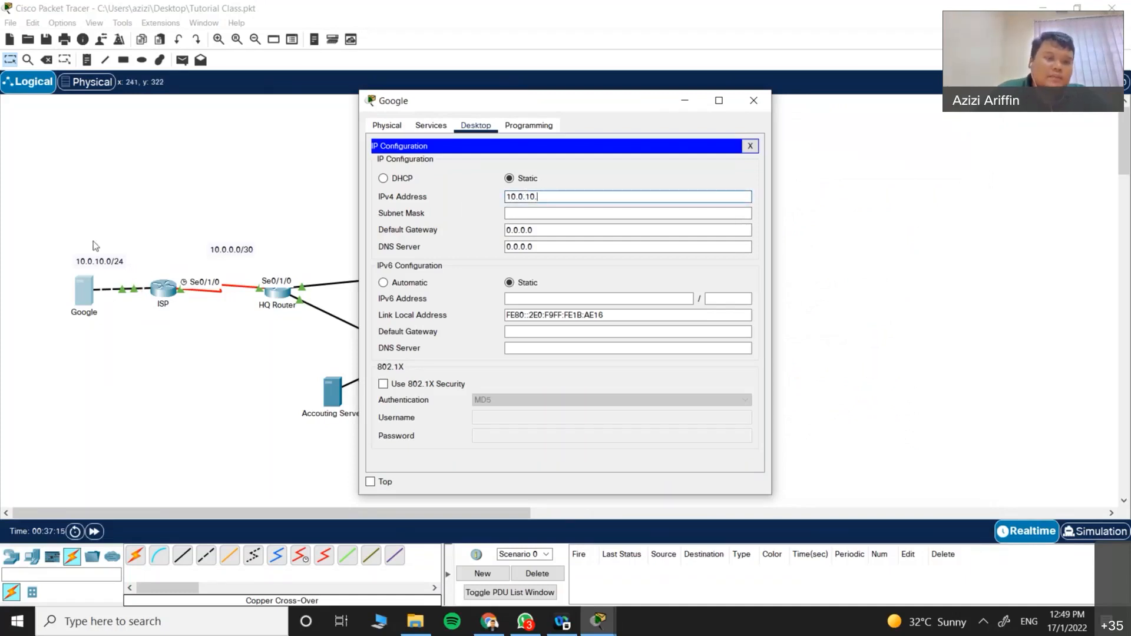
type("2")
left_click(525, 213)
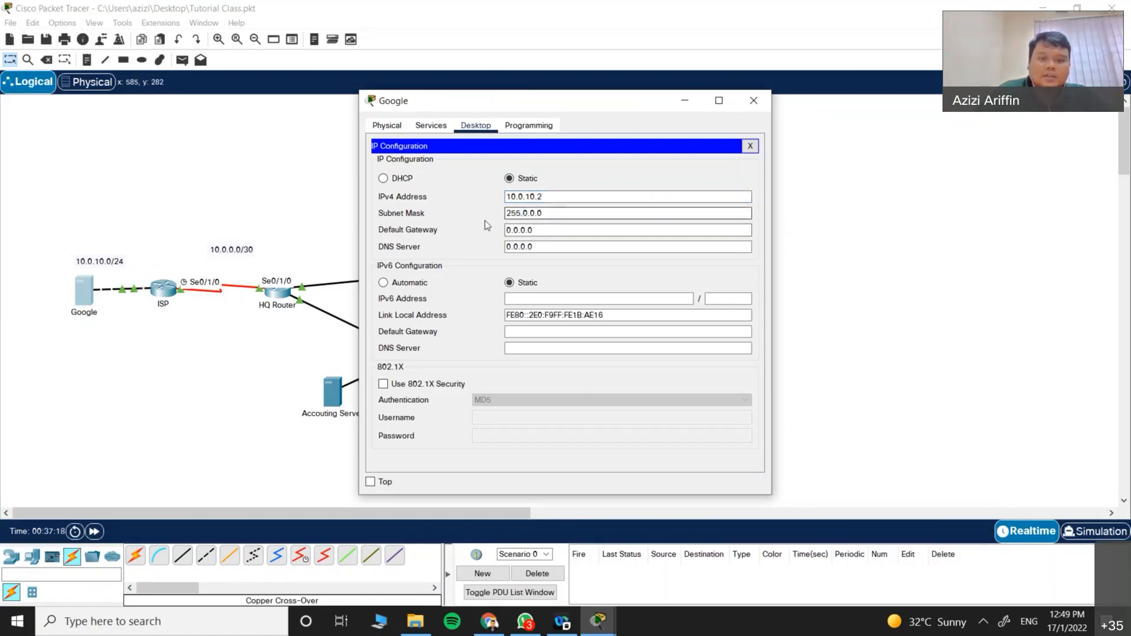
left_click_drag(555, 213, 461, 221)
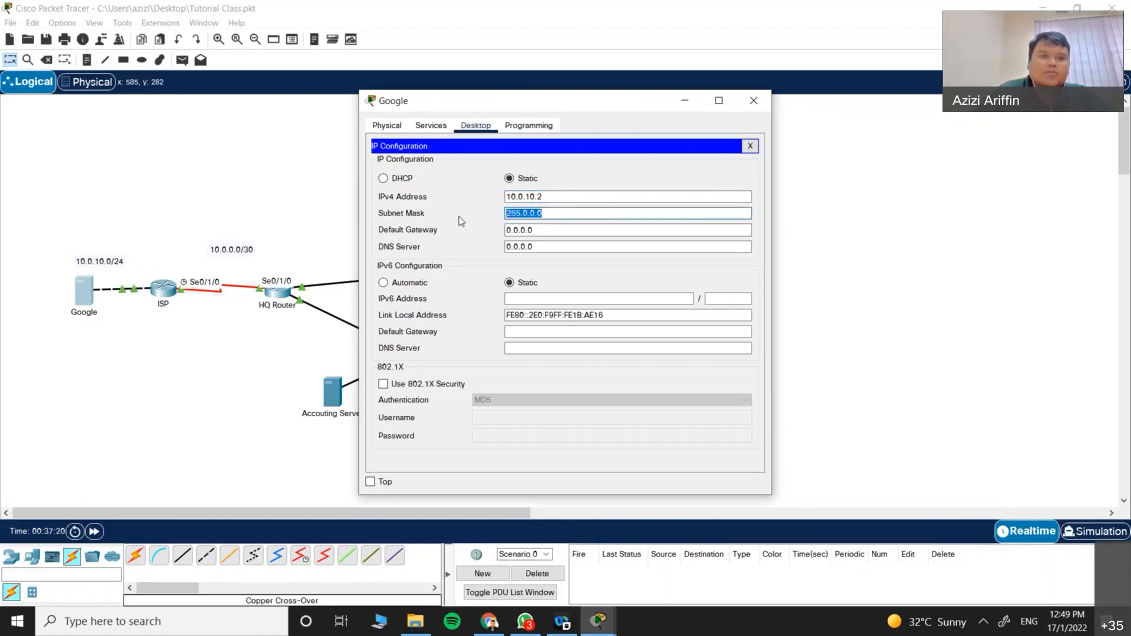
type("255.255.255.0")
left_click_drag(547, 230, 472, 230)
type("10.0.10.1")
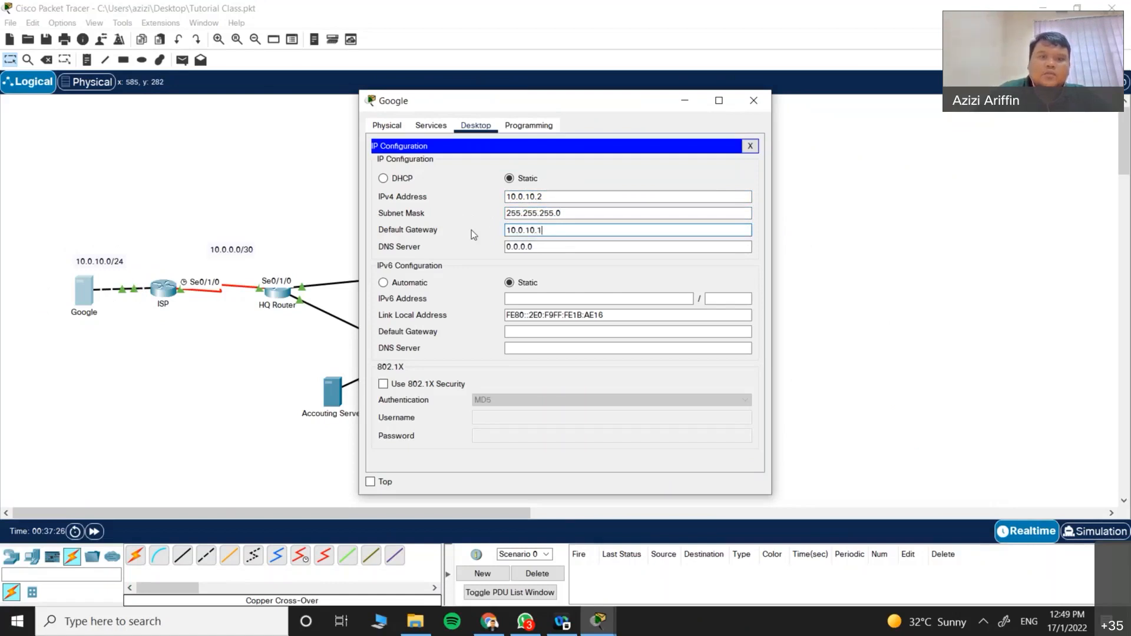
Step: Close the Google window and send Simple PDUs from PC1-2 to Google until one succeeds
left_click(750, 145)
left_click(754, 100)
left_click(182, 60)
left_click(506, 318)
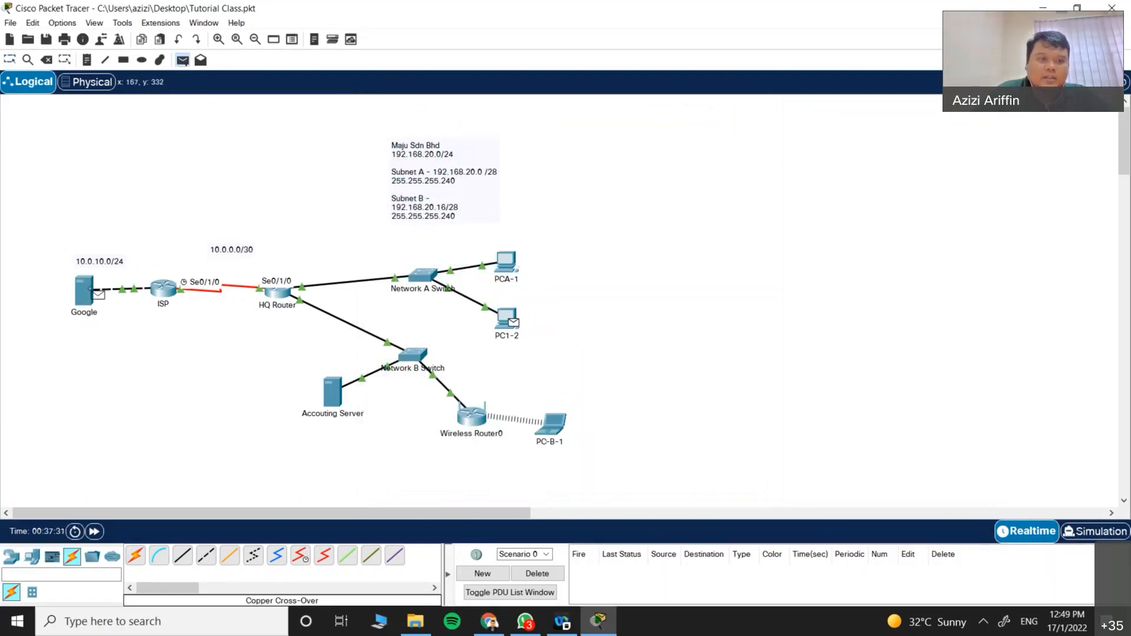
left_click(85, 290)
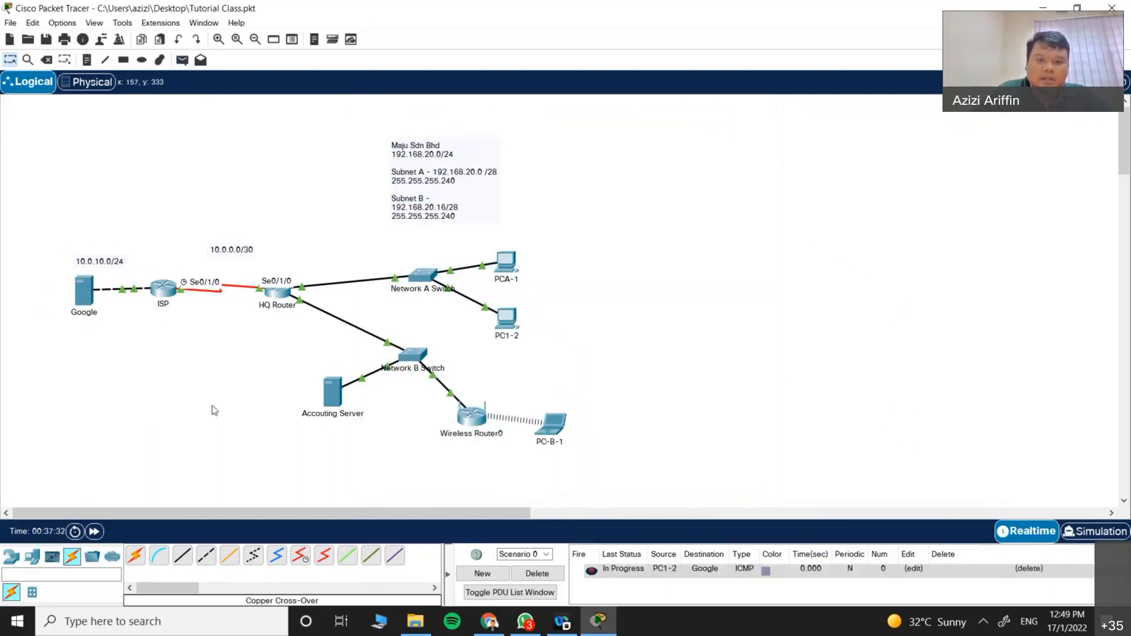
left_click(537, 573)
left_click(182, 60)
left_click(507, 318)
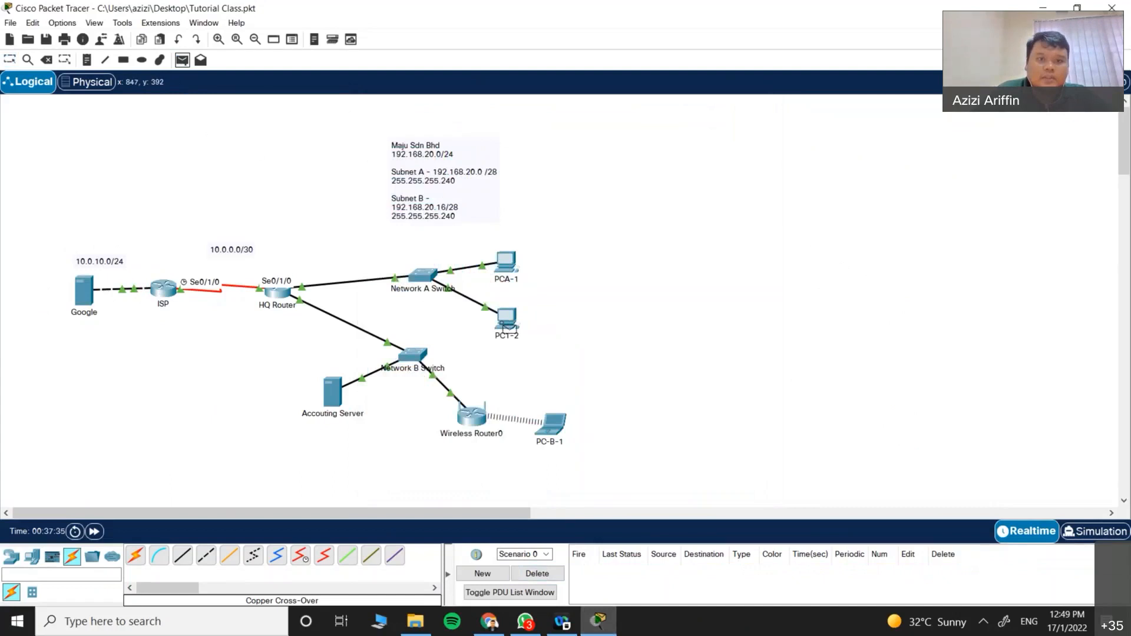
left_click(84, 290)
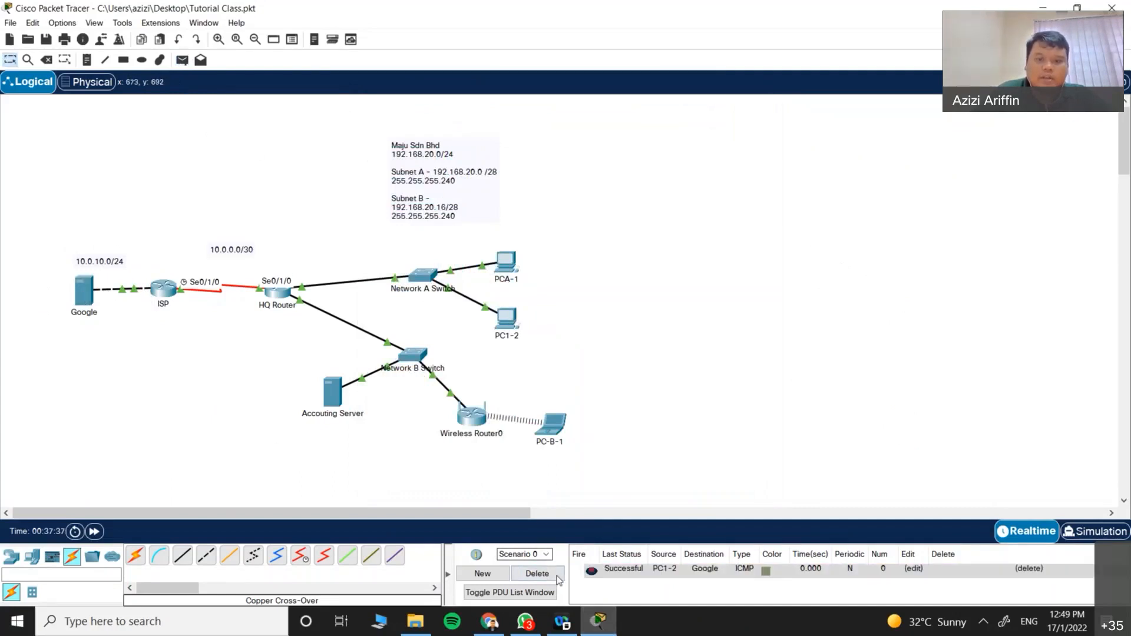
left_click(538, 573)
left_click(516, 322)
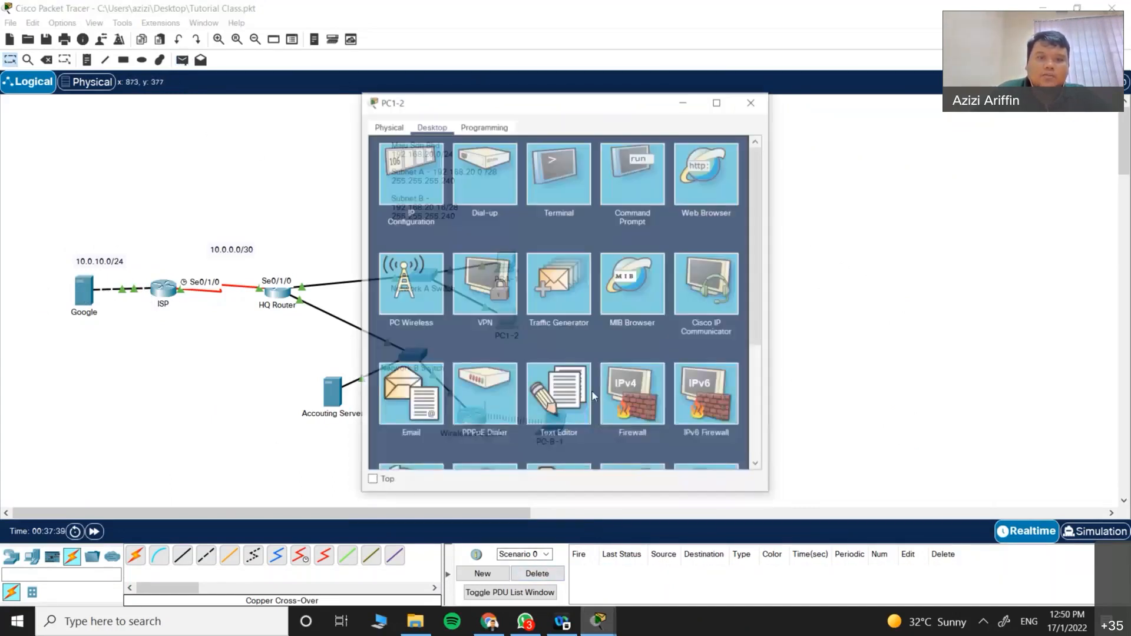
left_click(756, 100)
left_click(562, 433)
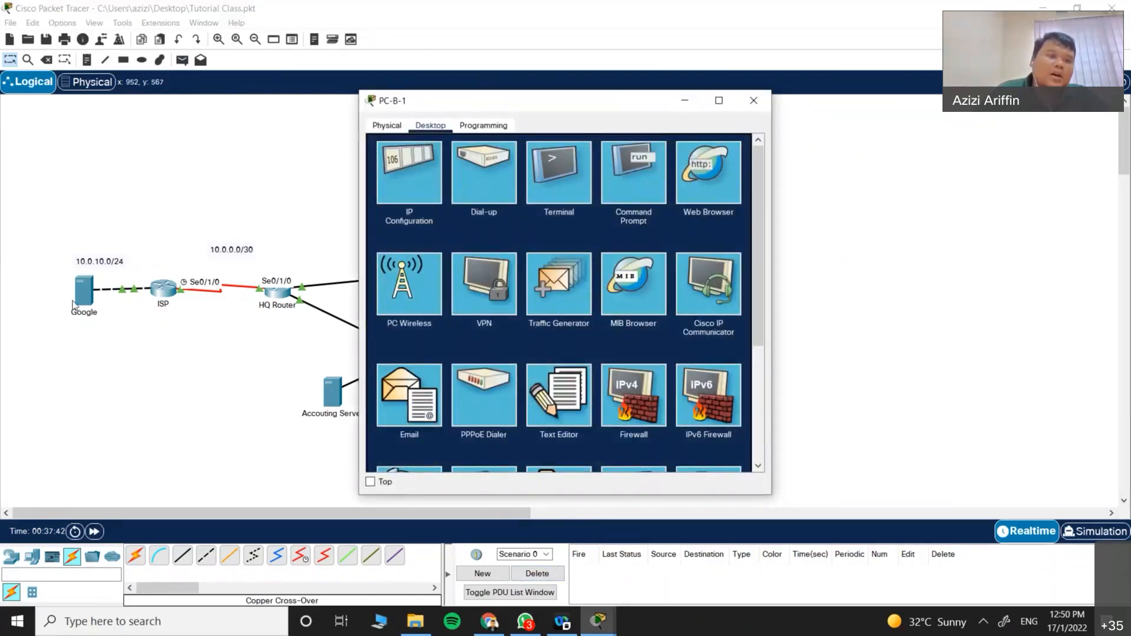
left_click(458, 164)
type("http://10")
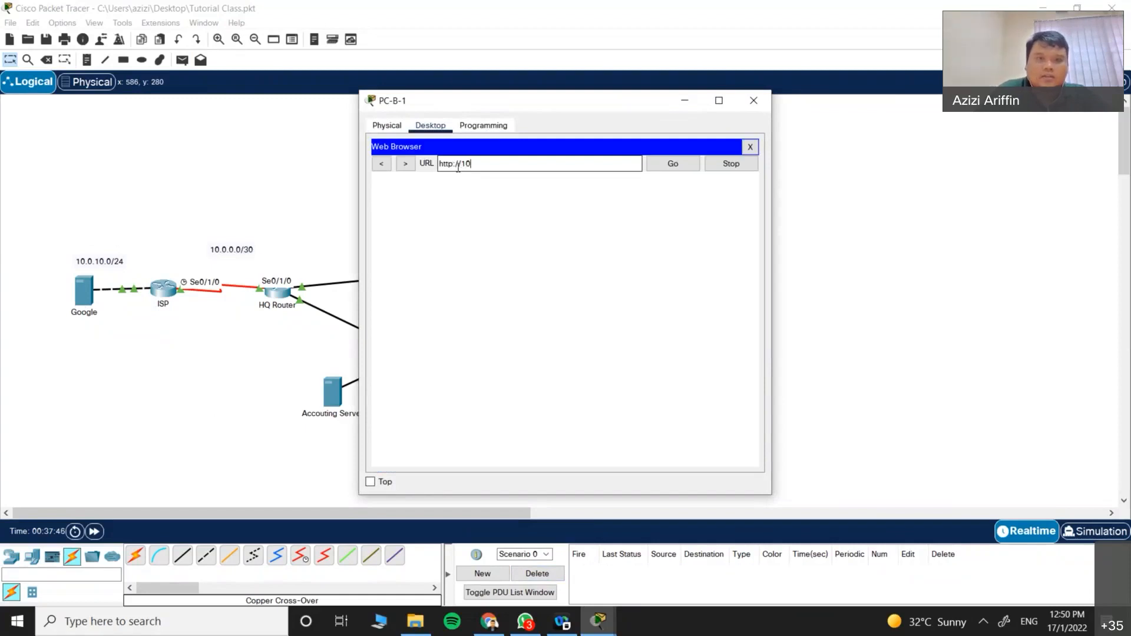
type(".0.10.2")
key("Return")
left_click(404, 250)
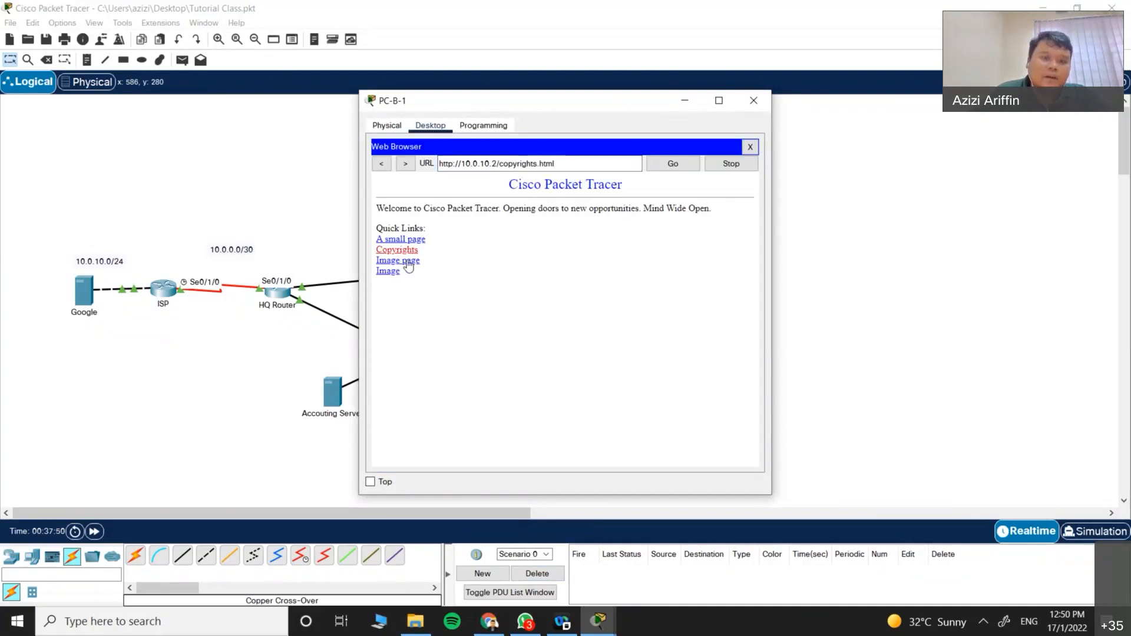
left_click(749, 146)
left_click(754, 101)
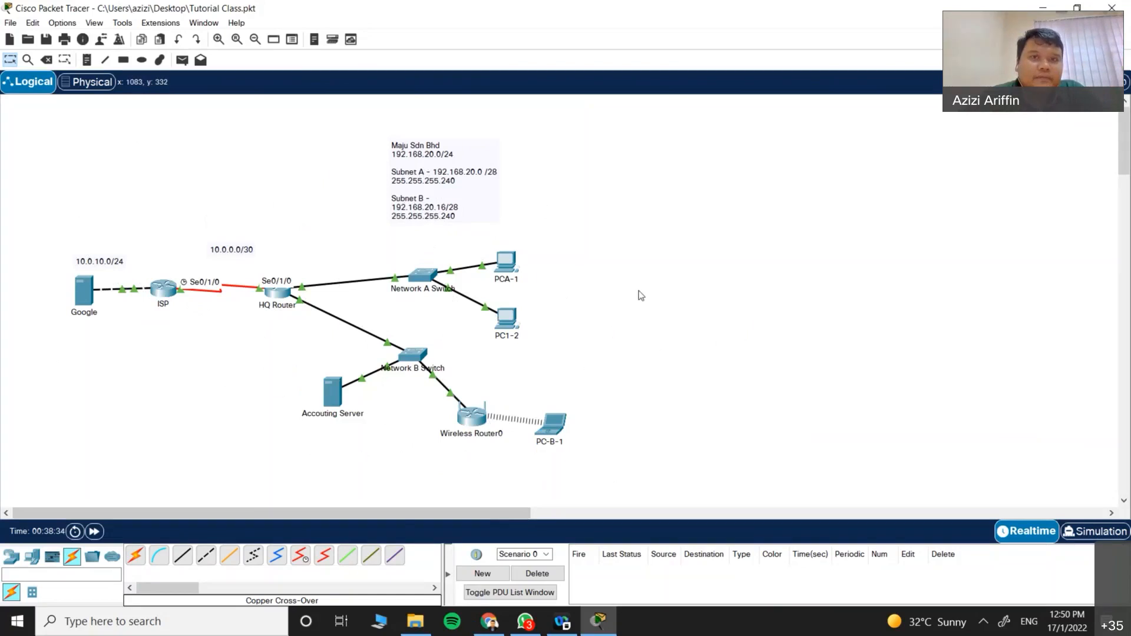
Step: Save the topology and send Simple PDUs from PCA-1 to PC-B-1 and to Google
left_click(10, 22)
left_click(31, 109)
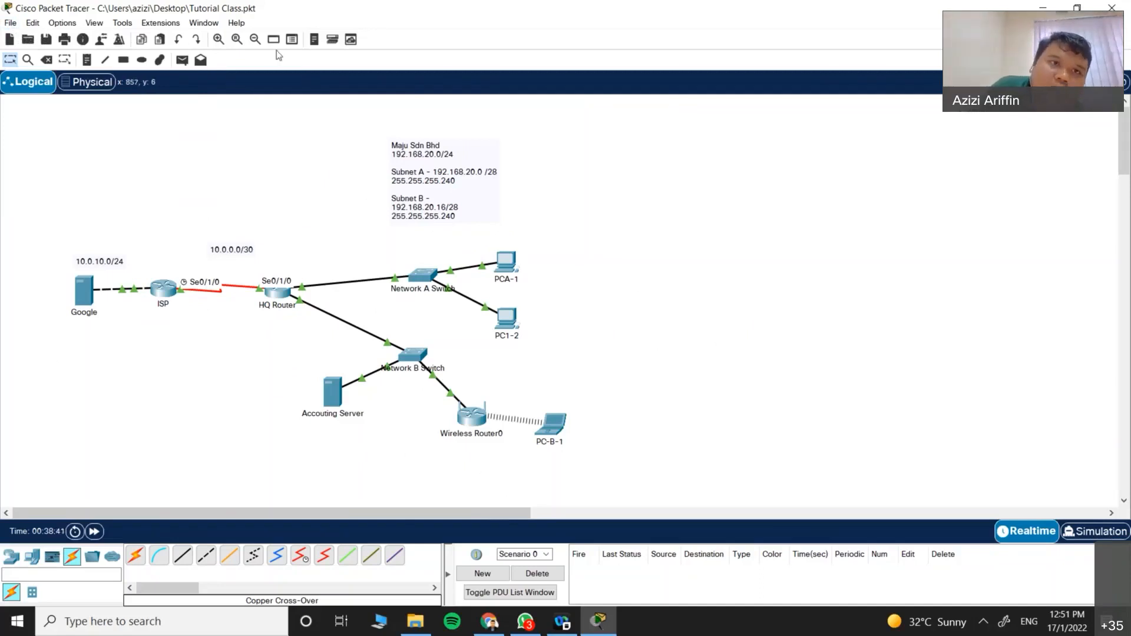
left_click(182, 60)
left_click(505, 262)
left_click(564, 427)
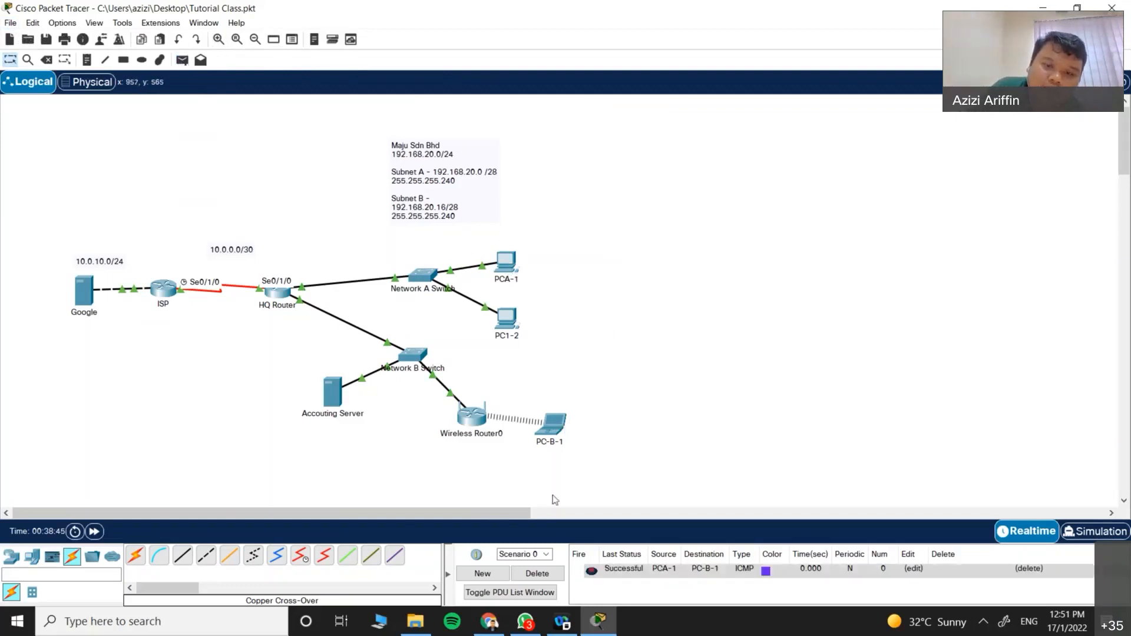
left_click(506, 265)
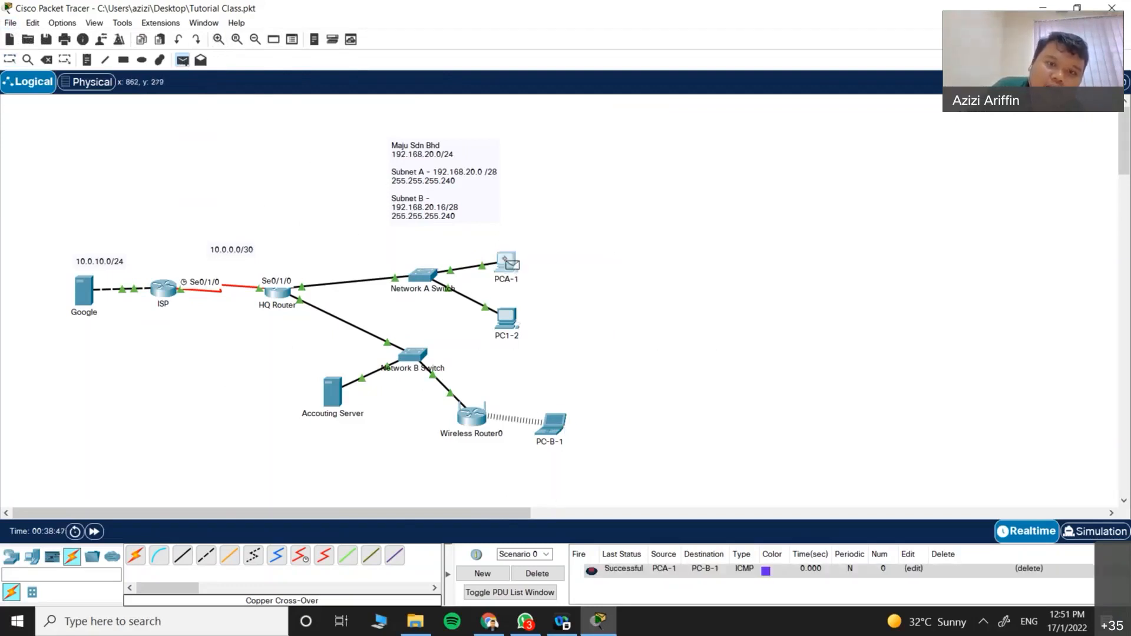
left_click(83, 290)
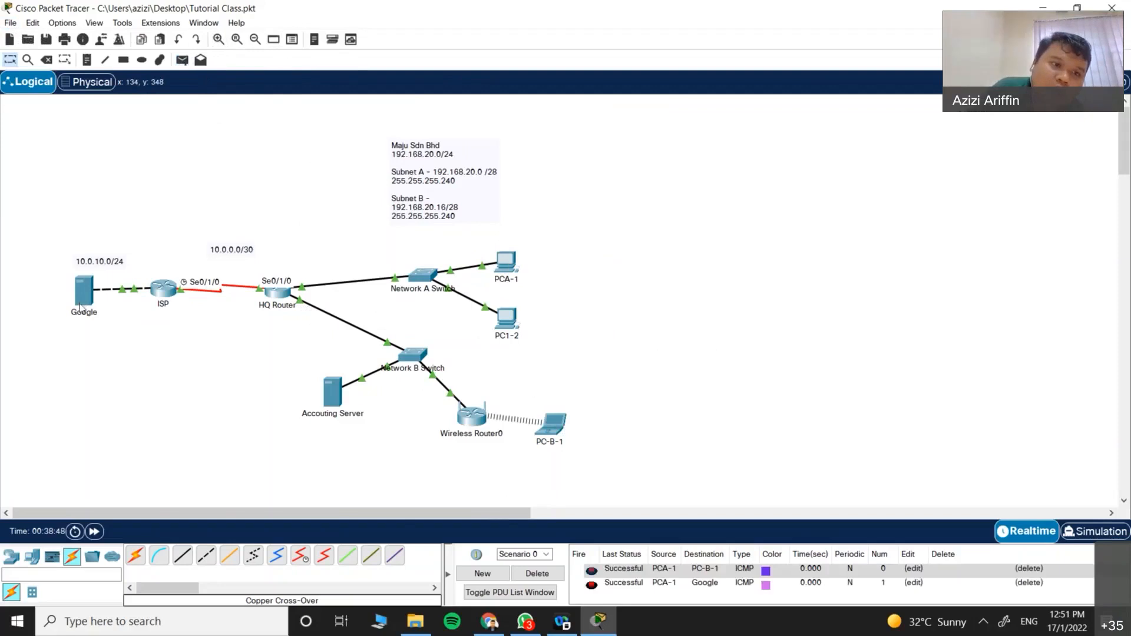
left_click(536, 573)
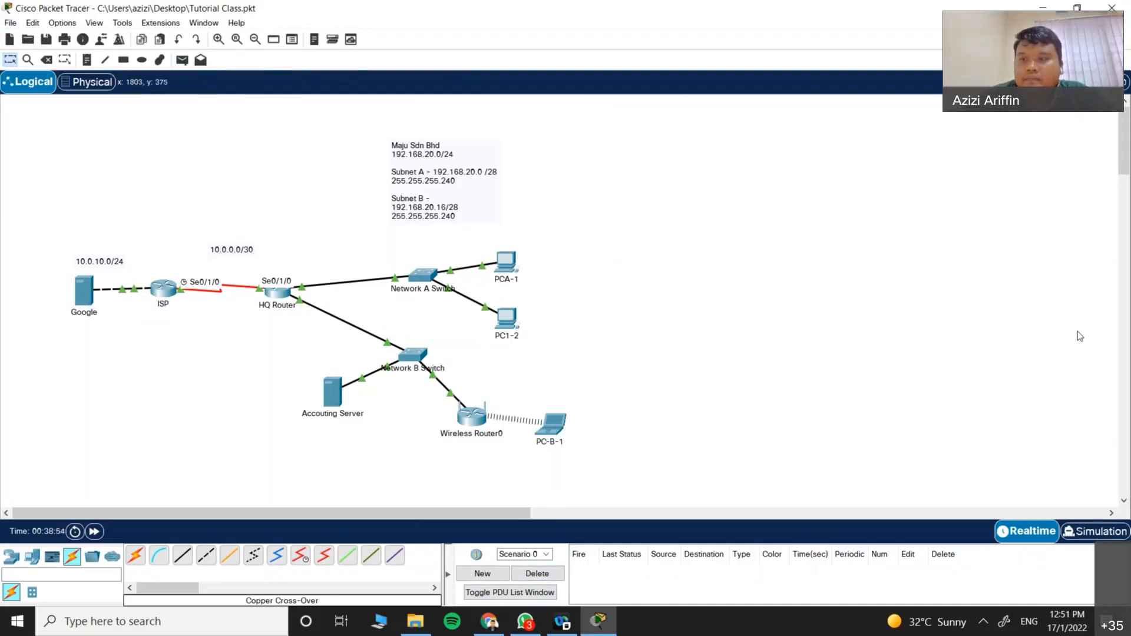
left_click(1083, 154)
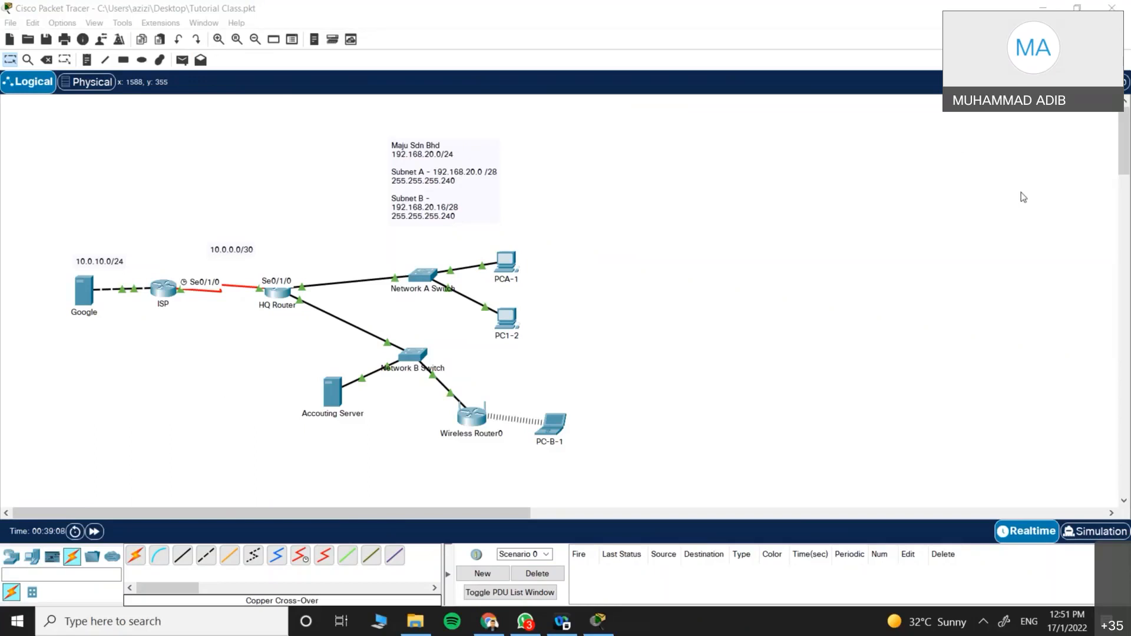
Step: Review the Accounting Server's FTP service settings, then close its window
left_click(333, 400)
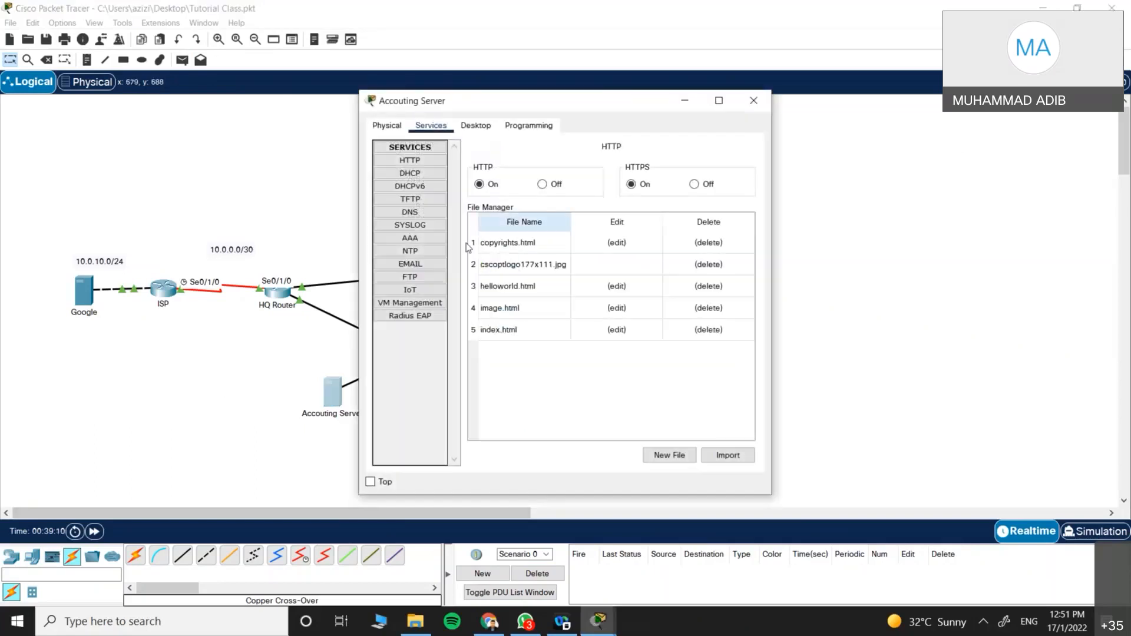
left_click(412, 277)
scroll(612, 377, "down", 4)
scroll(589, 377, "up", 4)
left_click(753, 101)
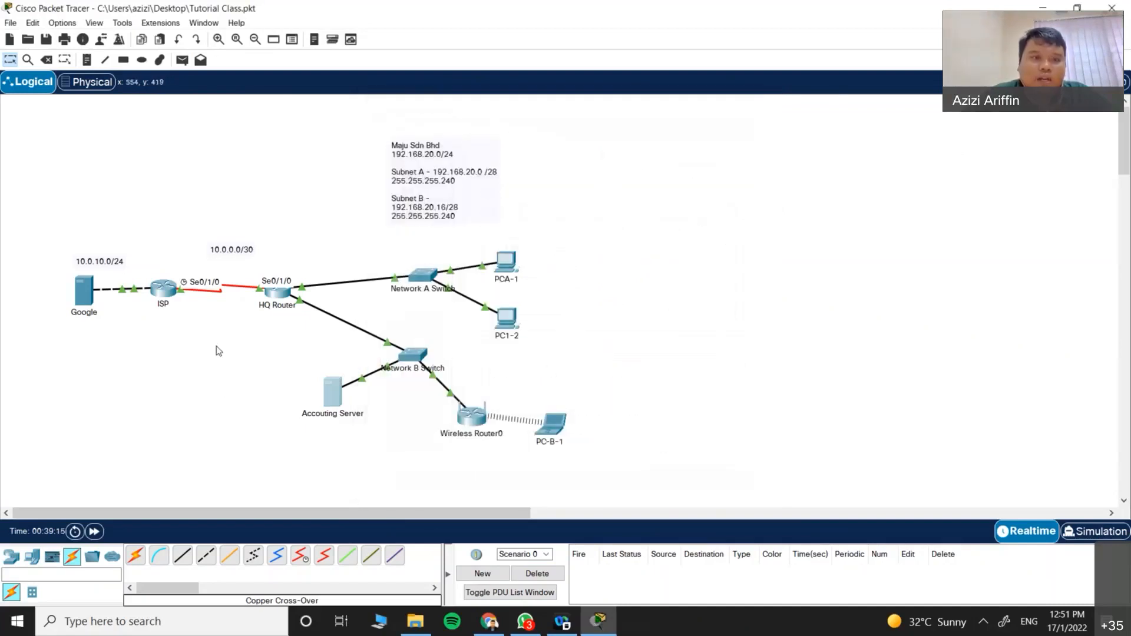
Step: Type 'router ospf' in the ISP router's global configuration mode, then close its window
left_click(163, 289)
type("conf t")
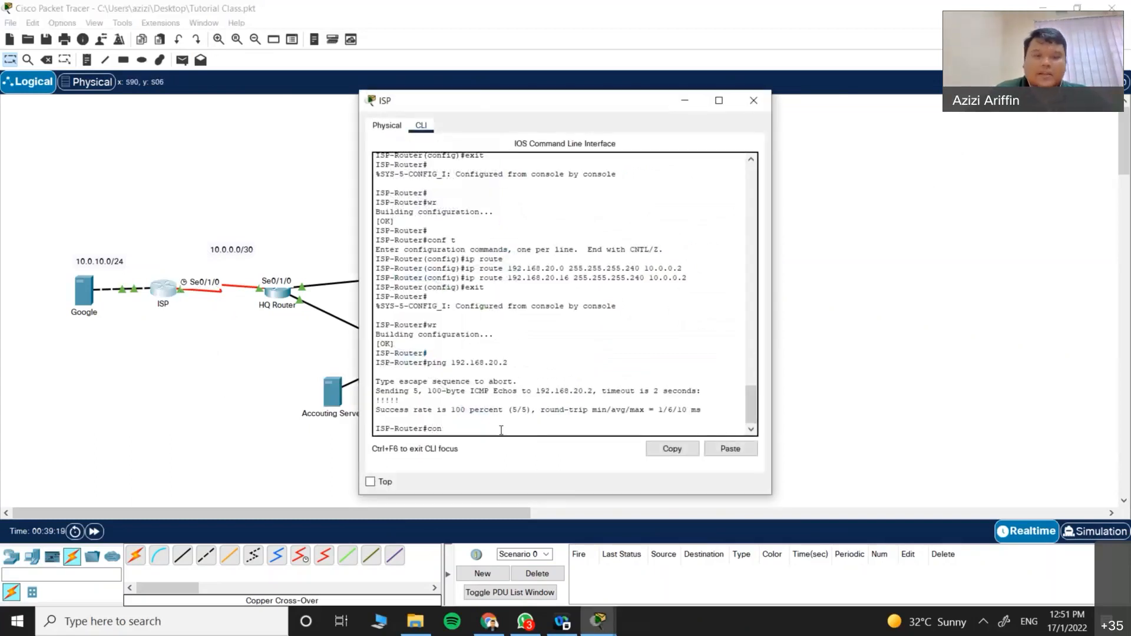
key("Return")
type("ro")
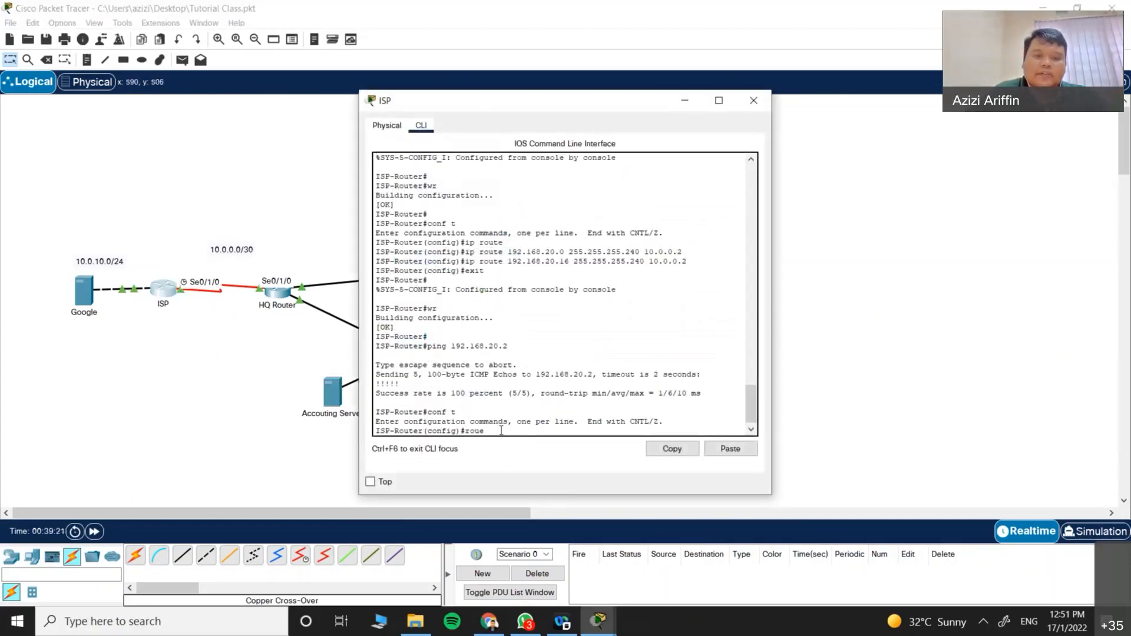
type("uter")
key("Tab")
type("osp")
key("Tab")
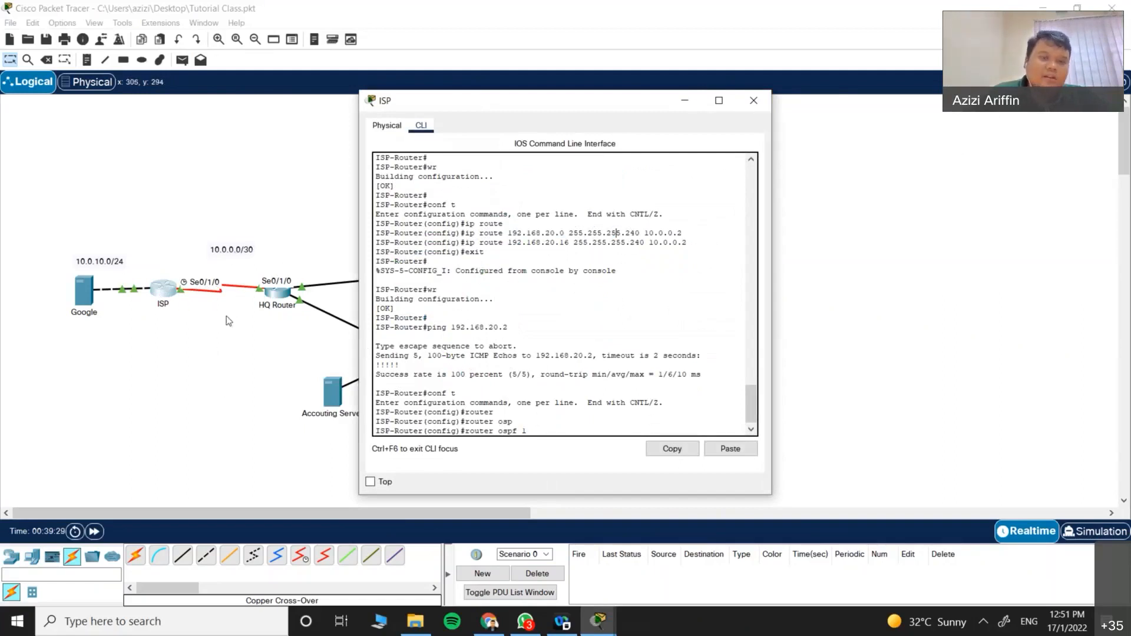
left_click(754, 101)
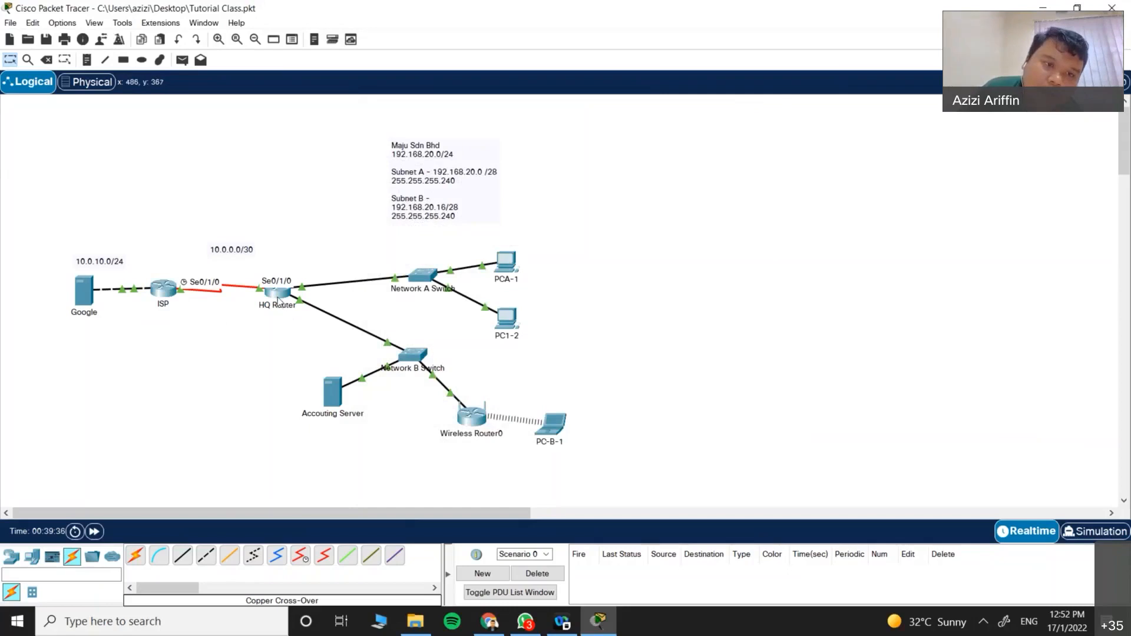
left_click(559, 425)
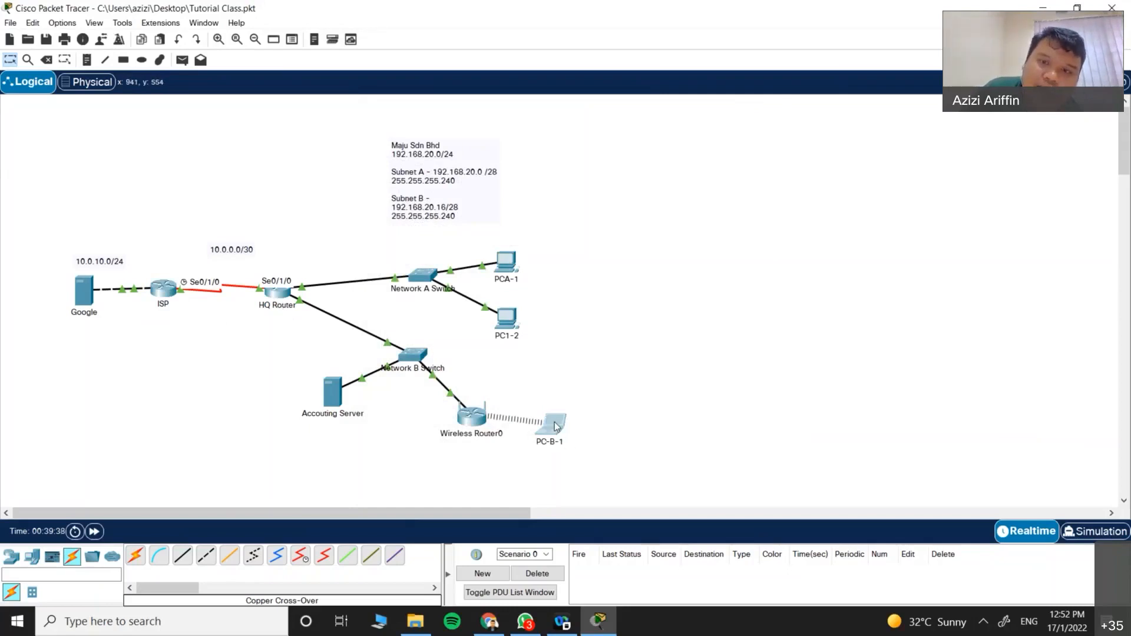
left_click(765, 100)
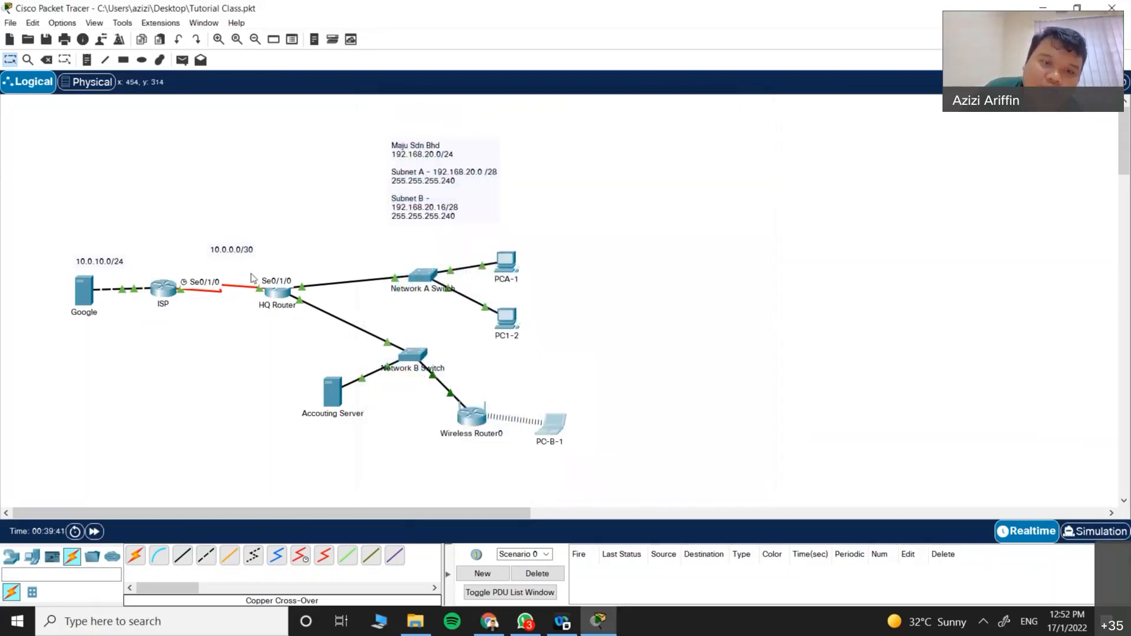
left_click(557, 427)
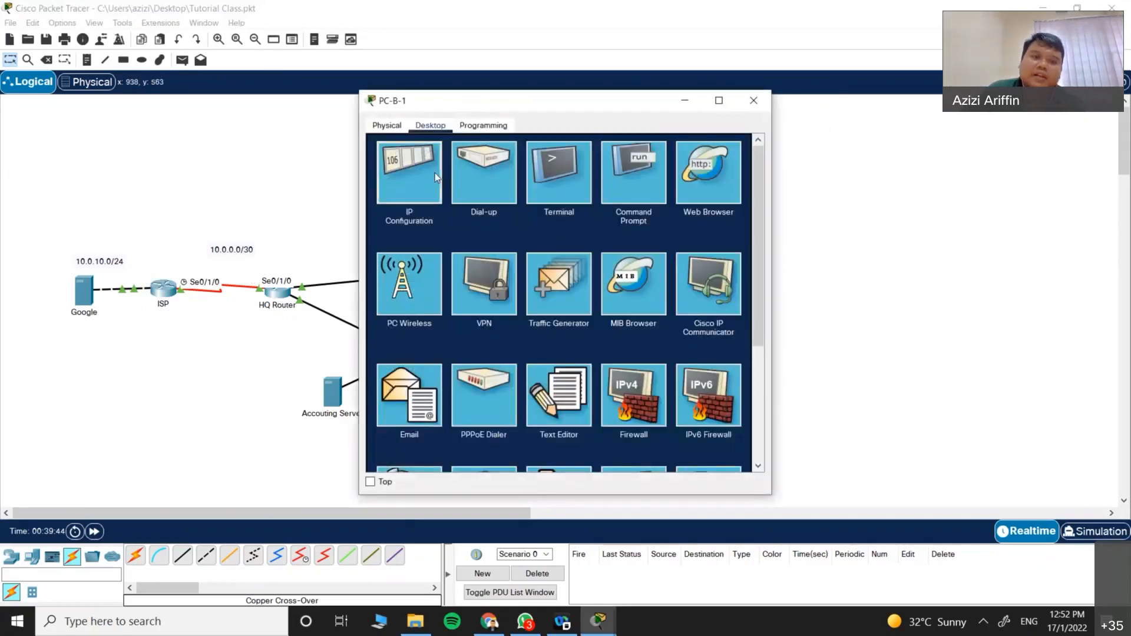
left_click(435, 172)
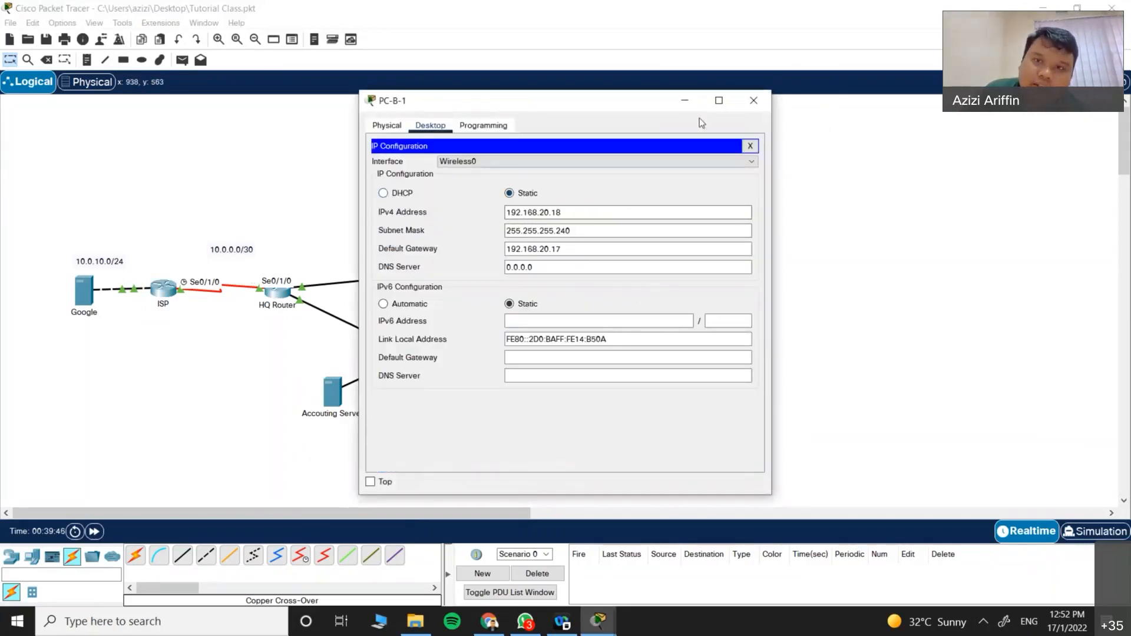
left_click(753, 100)
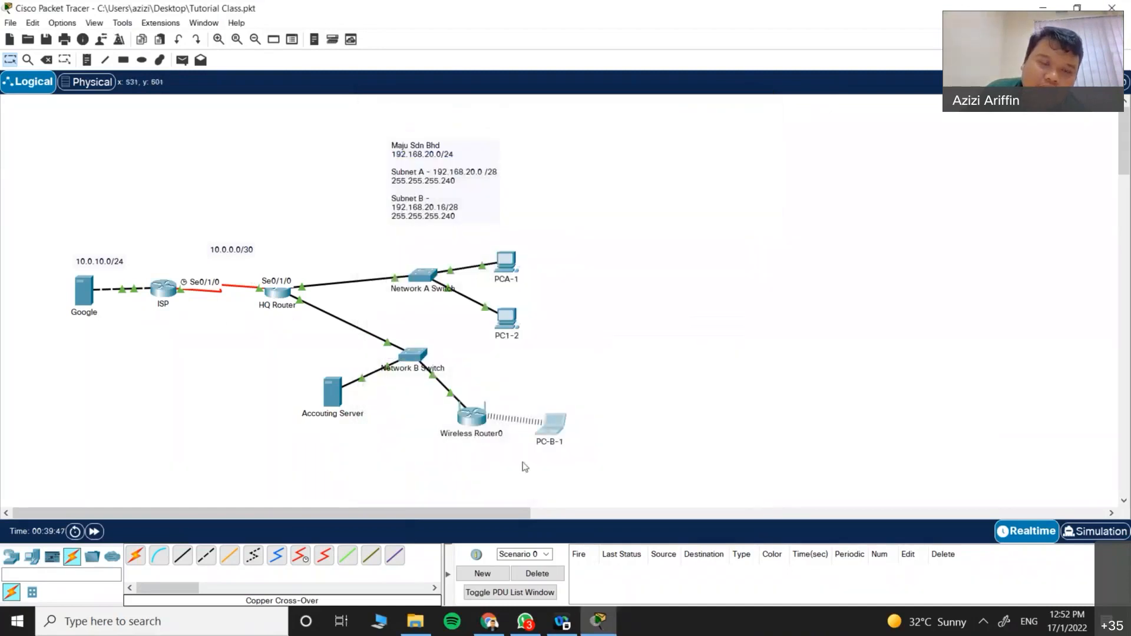
Step: Enter global configuration on the HQ Router and erase a partial ip dhcp pool command
left_click(276, 293)
key("Return")
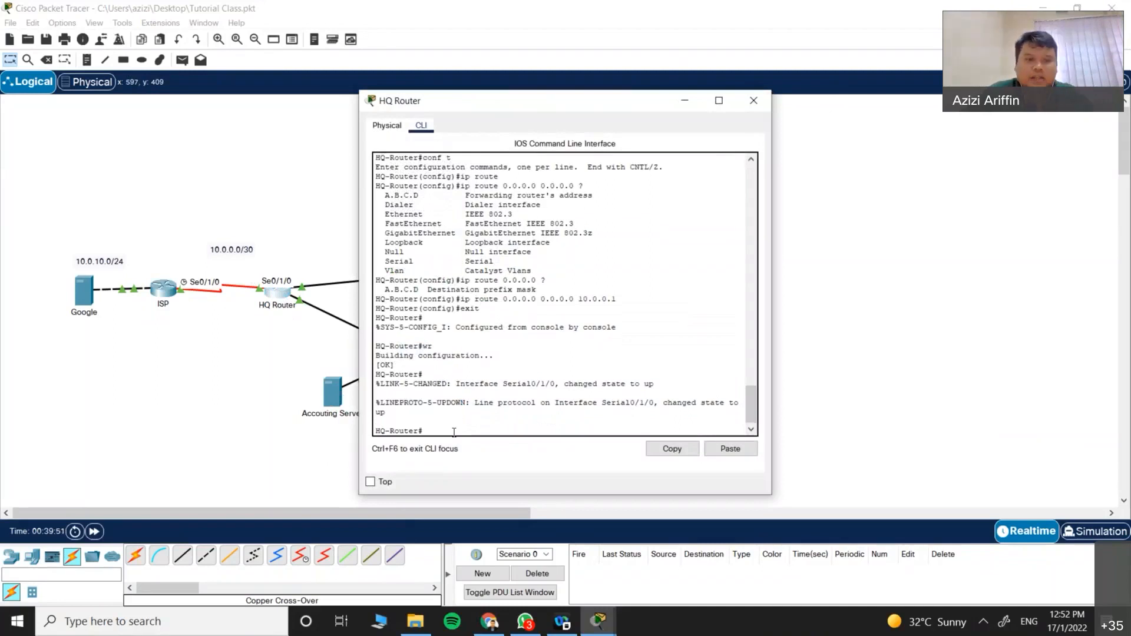
type("conf t")
key("Return")
type("asp dhc")
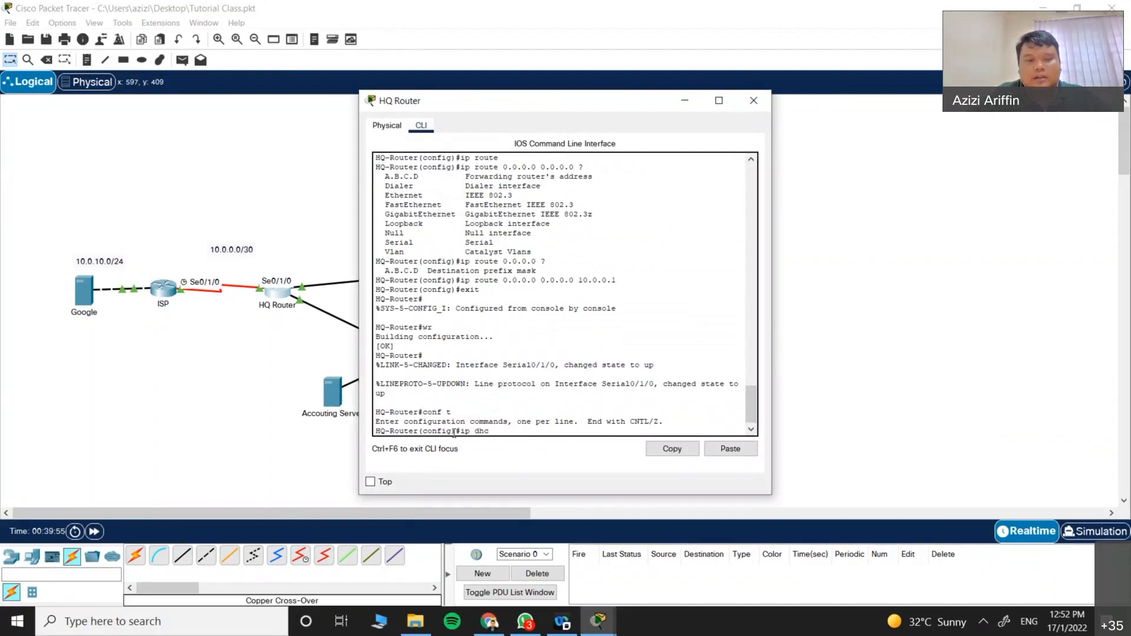
key("Tab")
type("?")
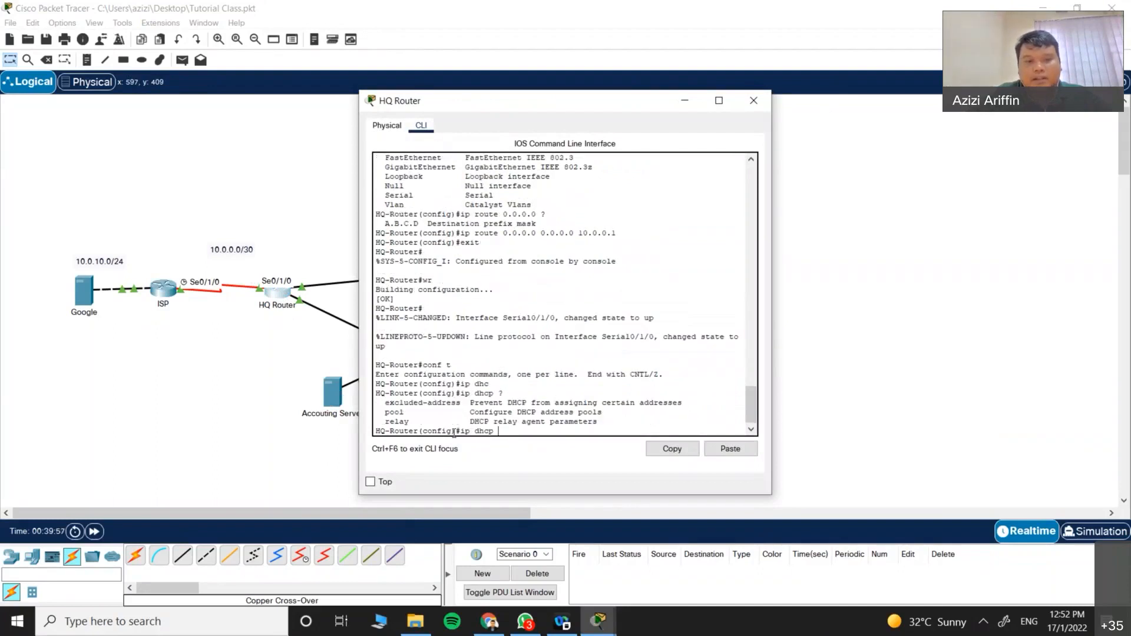
type("poo")
key("Tab")
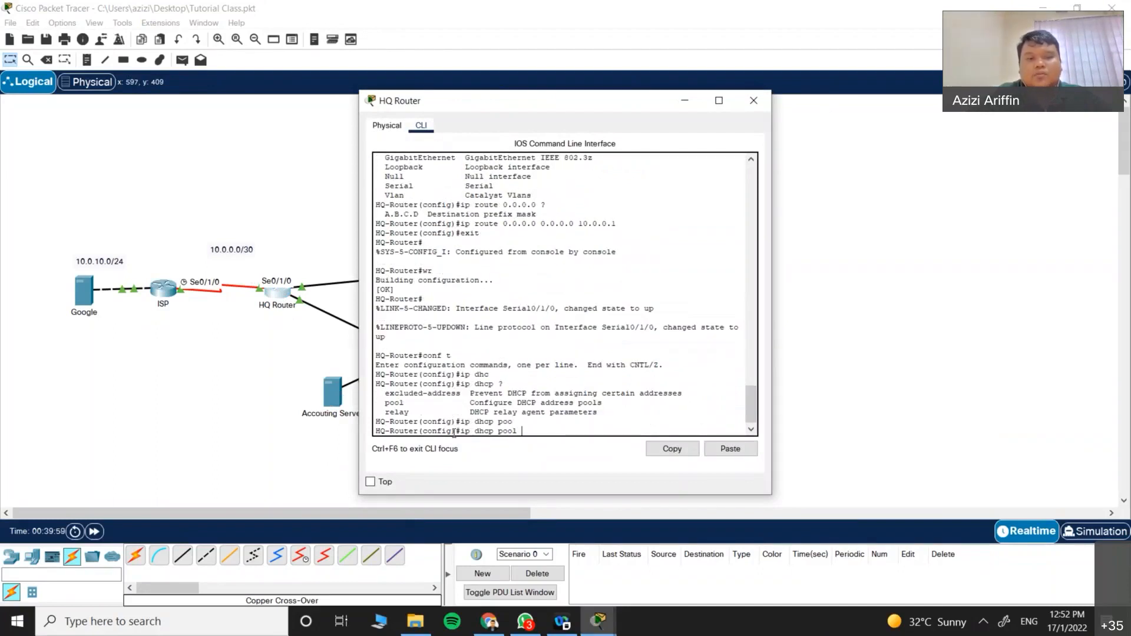
key("BackSpace")
key("BackSpace")
key("BackSpace")
key("BackSpace")
key("BackSpace")
key("BackSpace")
key("BackSpace")
key("BackSpace")
key("BackSpace")
key("BackSpace")
key("BackSpace")
key("BackSpace")
key("BackSpace")
key("BackSpace")
Step: Exit configuration mode, save with wr, and close the HQ Router window
type("exit")
key("Return")
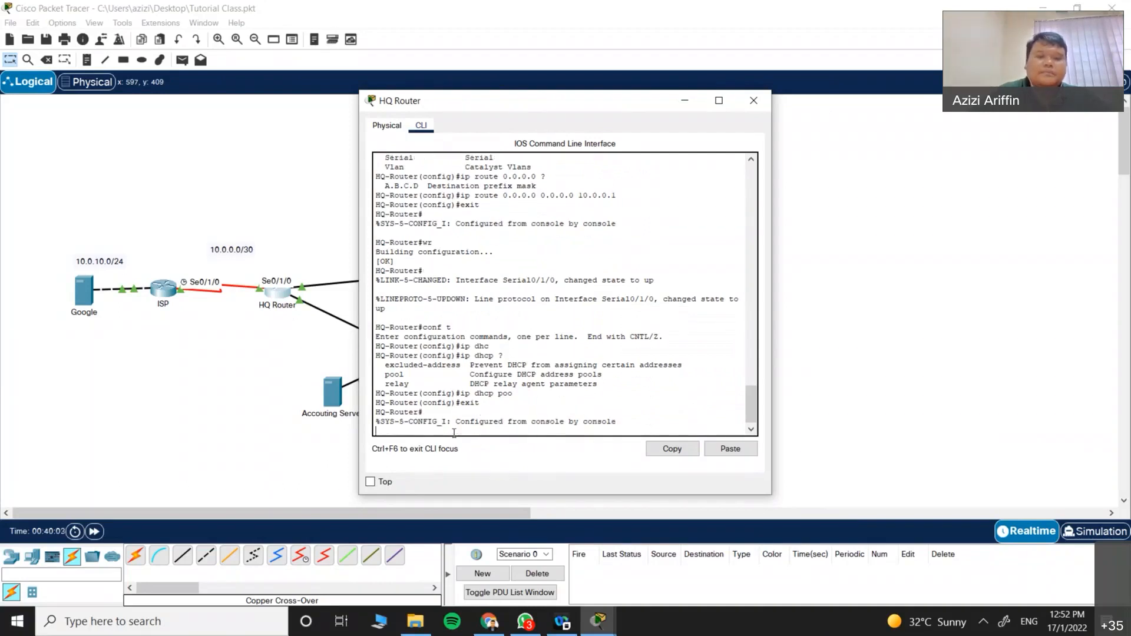
type("wr")
key("Return")
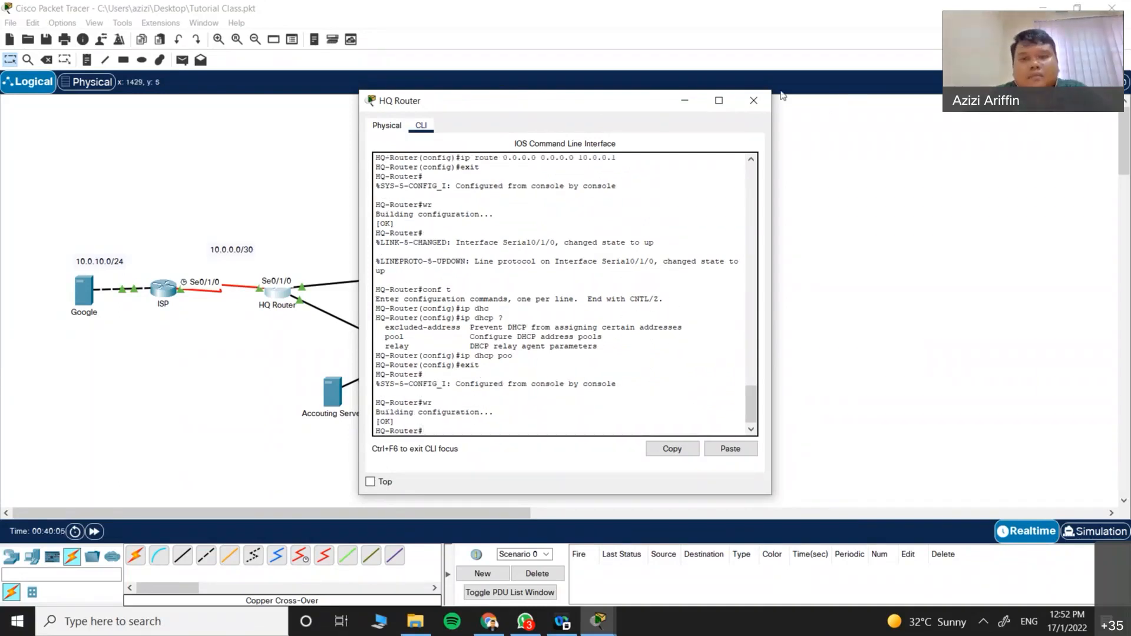
left_click(754, 100)
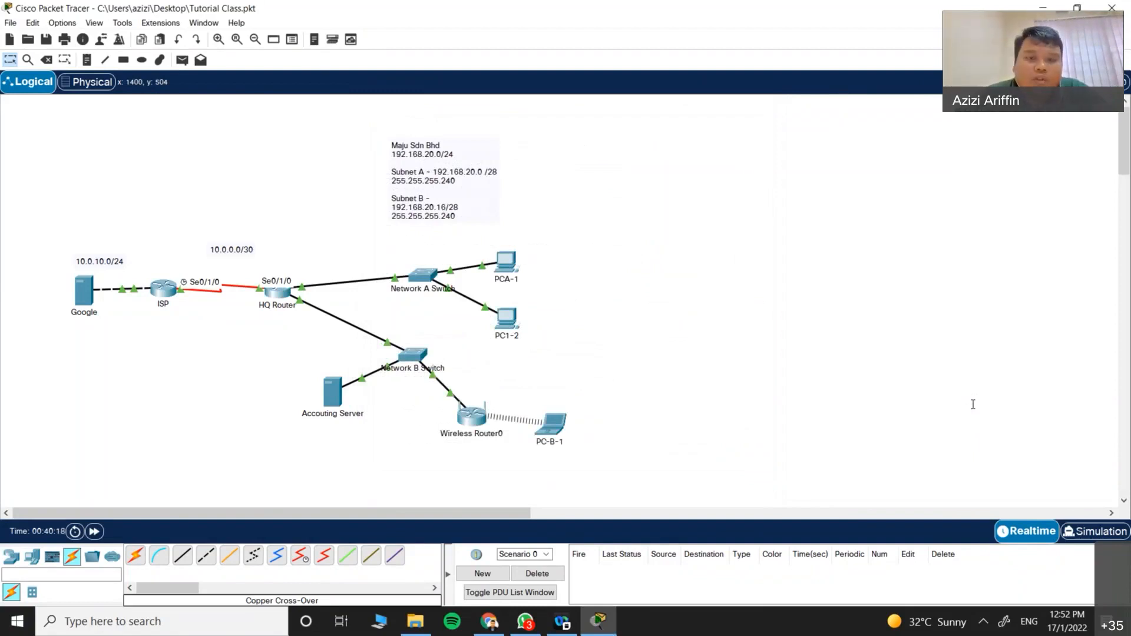
Step: Move the subnet notes box up and left, then select the devices around Network B
left_click_drag(397, 157, 318, 142)
left_click(673, 276)
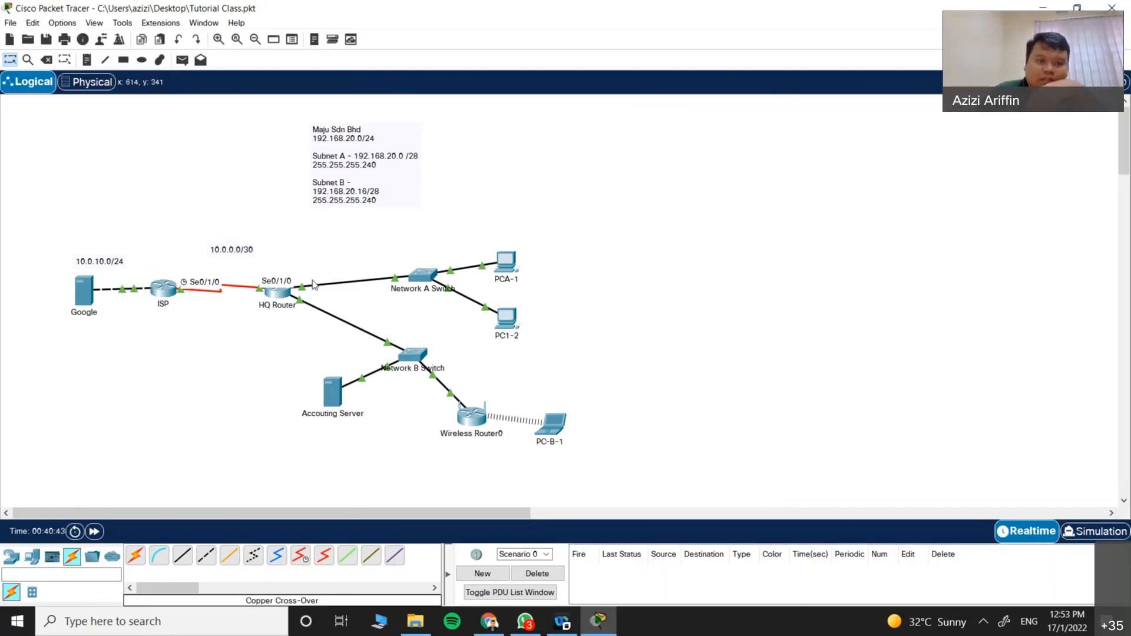
left_click_drag(590, 482, 323, 299)
mouse_move(302, 256)
left_mouse_down()
mouse_move(330, 210)
mouse_move(303, 190)
mouse_move(308, 239)
left_mouse_up()
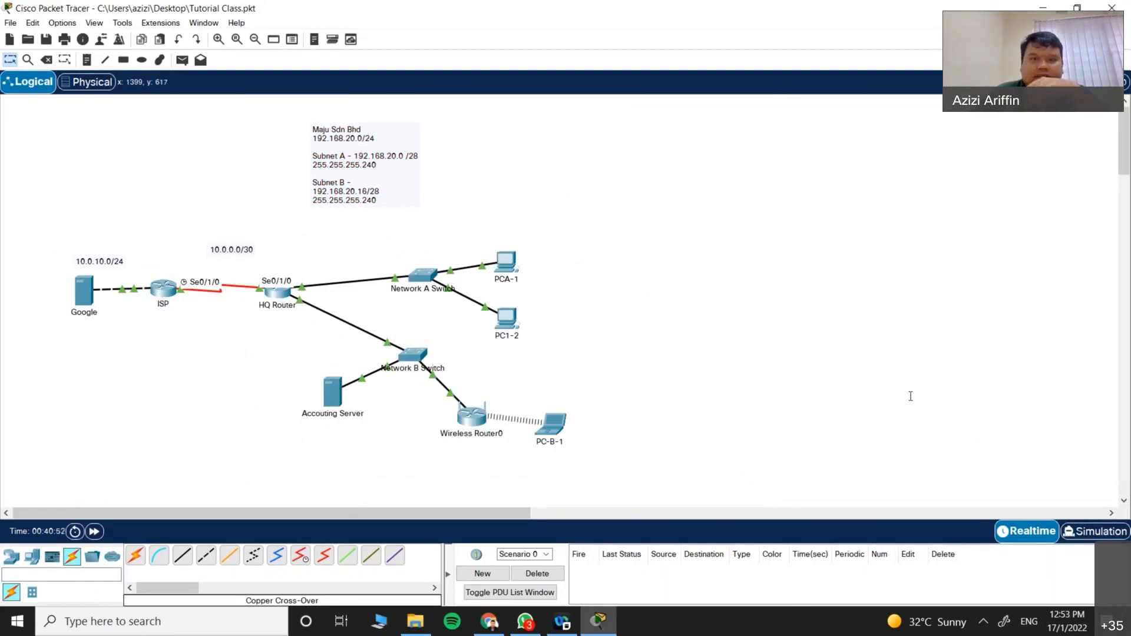
Step: Browse the Tools menu and toolbar for a rectangle drawing option
left_click(86, 59)
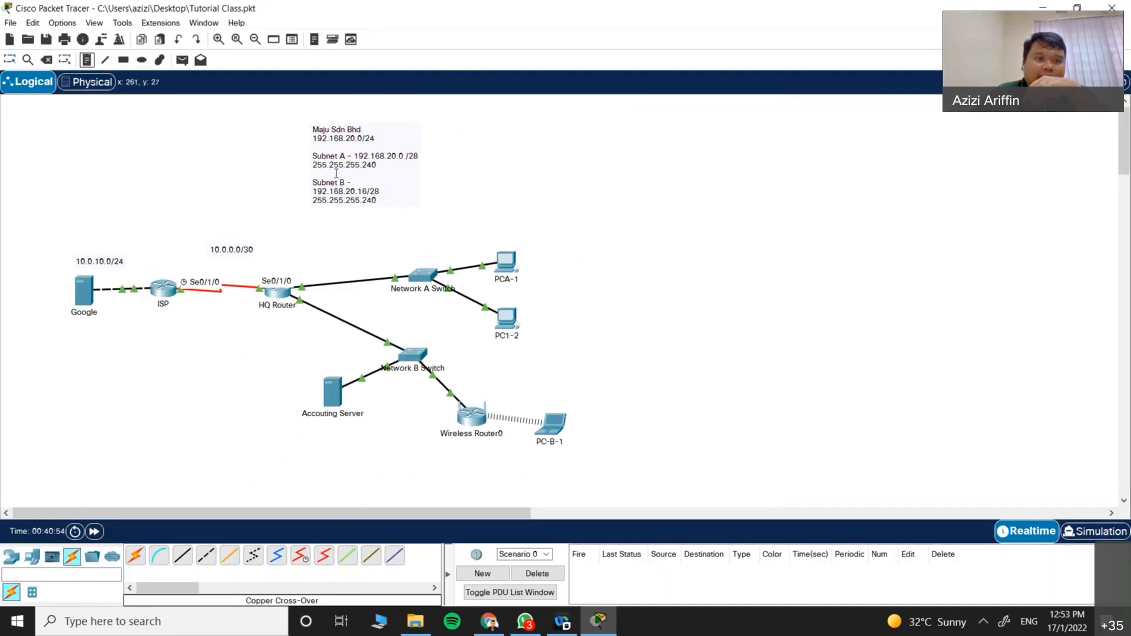
left_click(117, 23)
left_click(117, 23)
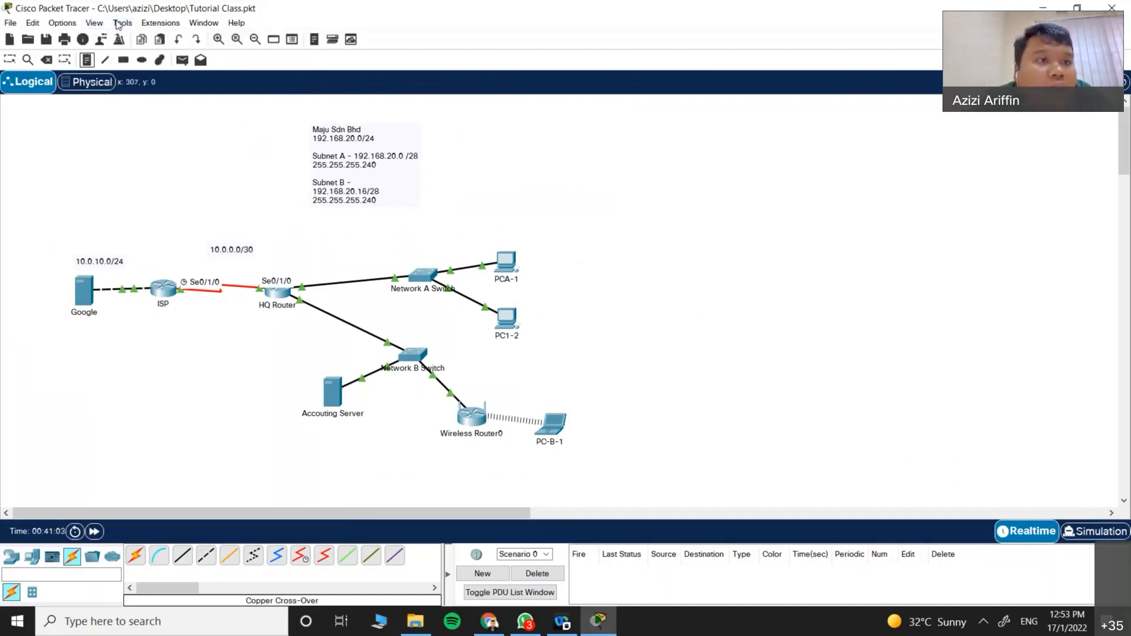
left_click(117, 24)
left_click(70, 60)
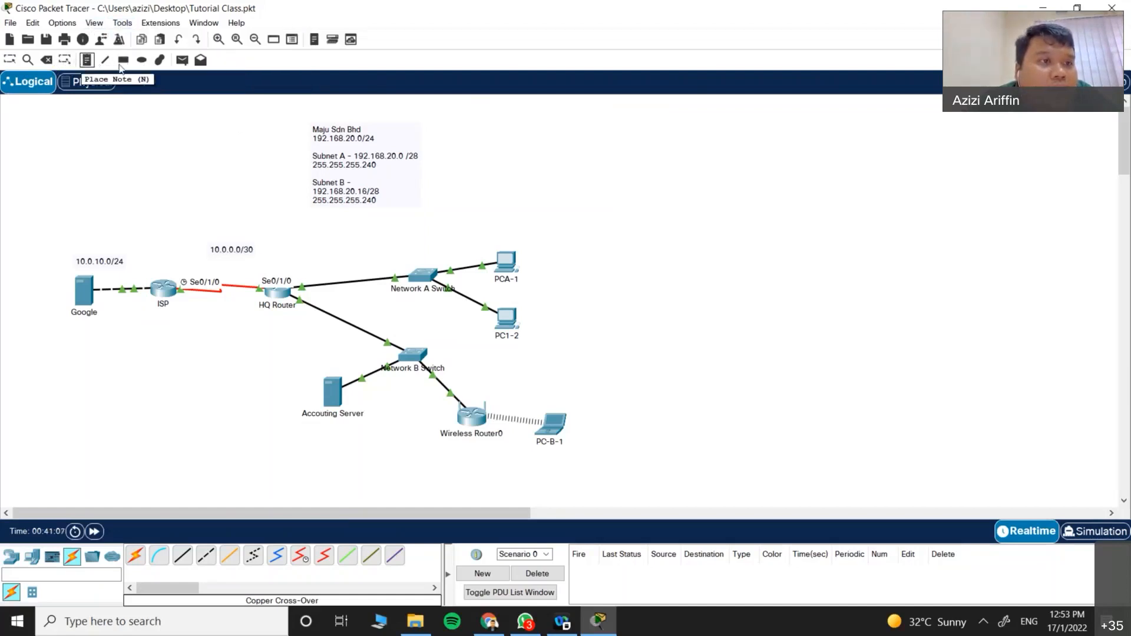
Step: Draw an unfilled rectangle around Network A's switch and PCs
left_click(122, 60)
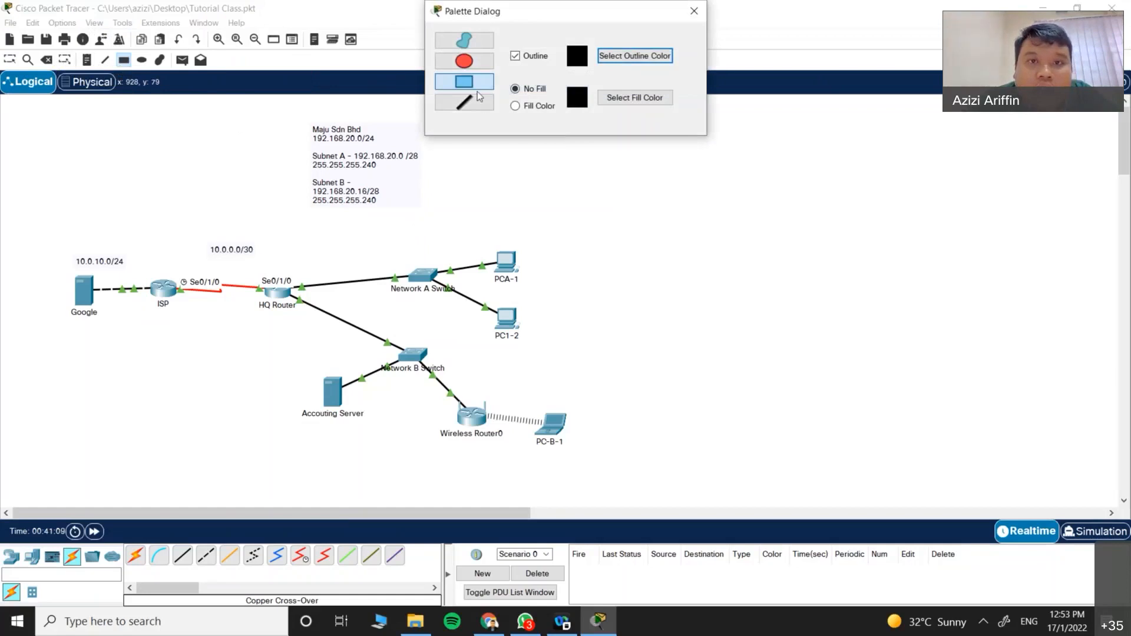
left_click_drag(387, 222, 598, 323)
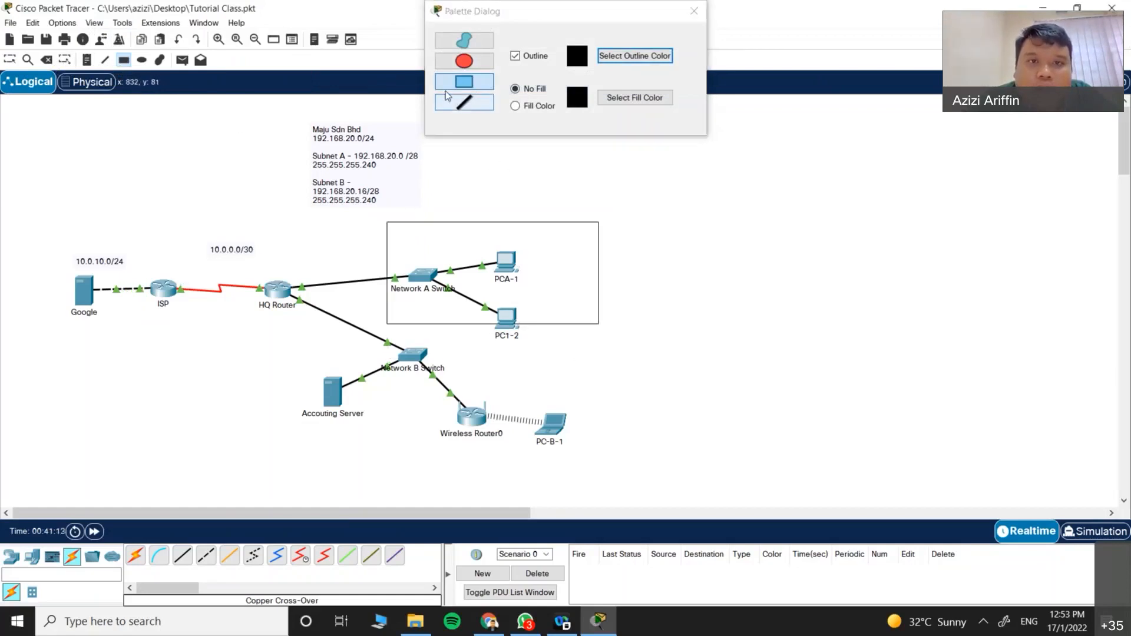
left_click(522, 106)
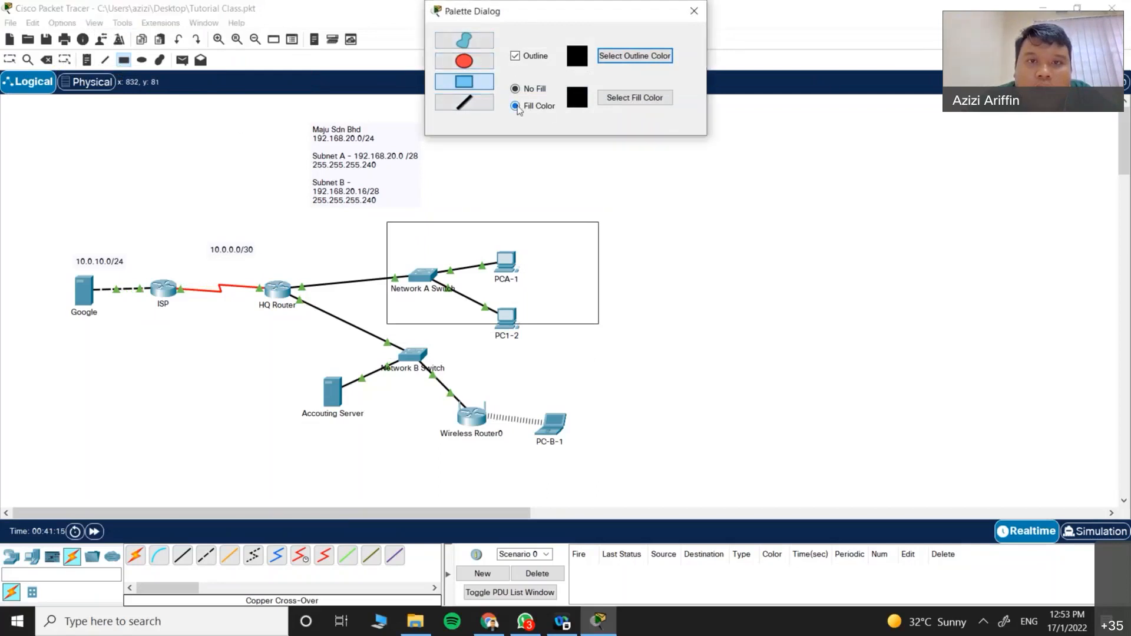
left_click(516, 89)
Step: Set the outline colour to orange and draw a rectangle around the Network B devices
left_click(645, 58)
left_click(504, 248)
left_click(623, 415)
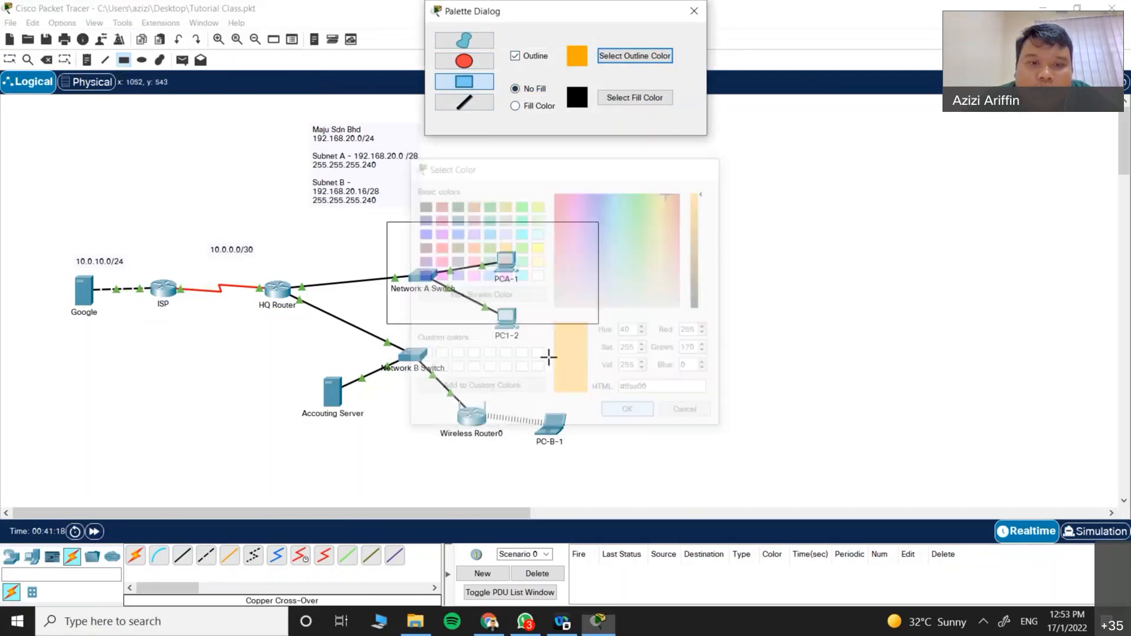
left_click_drag(274, 346, 593, 479)
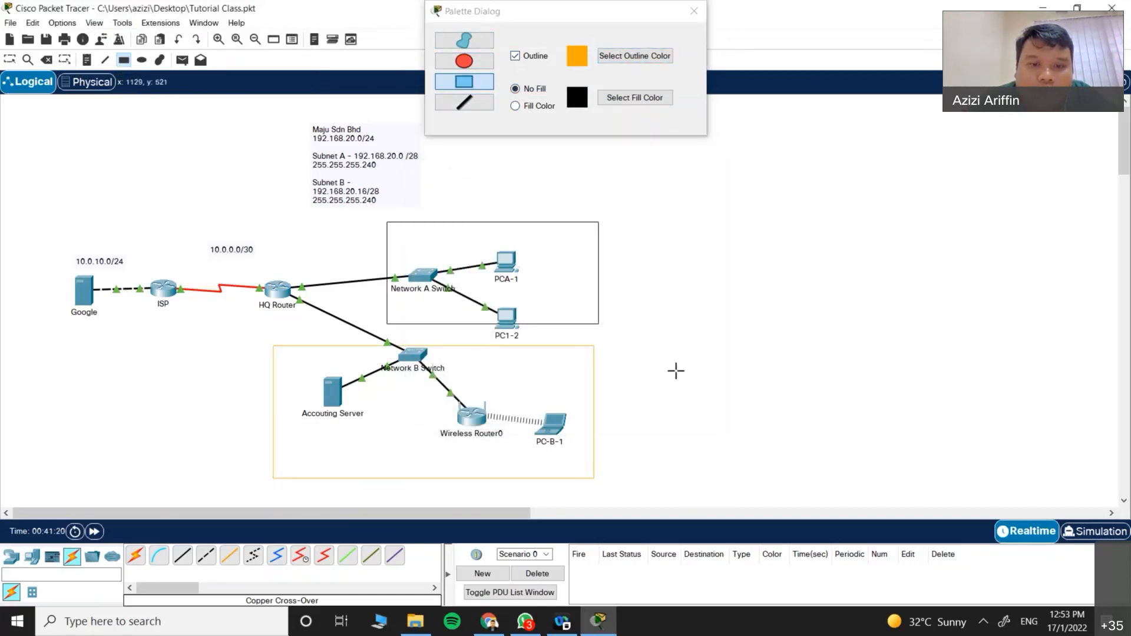
key("Escape")
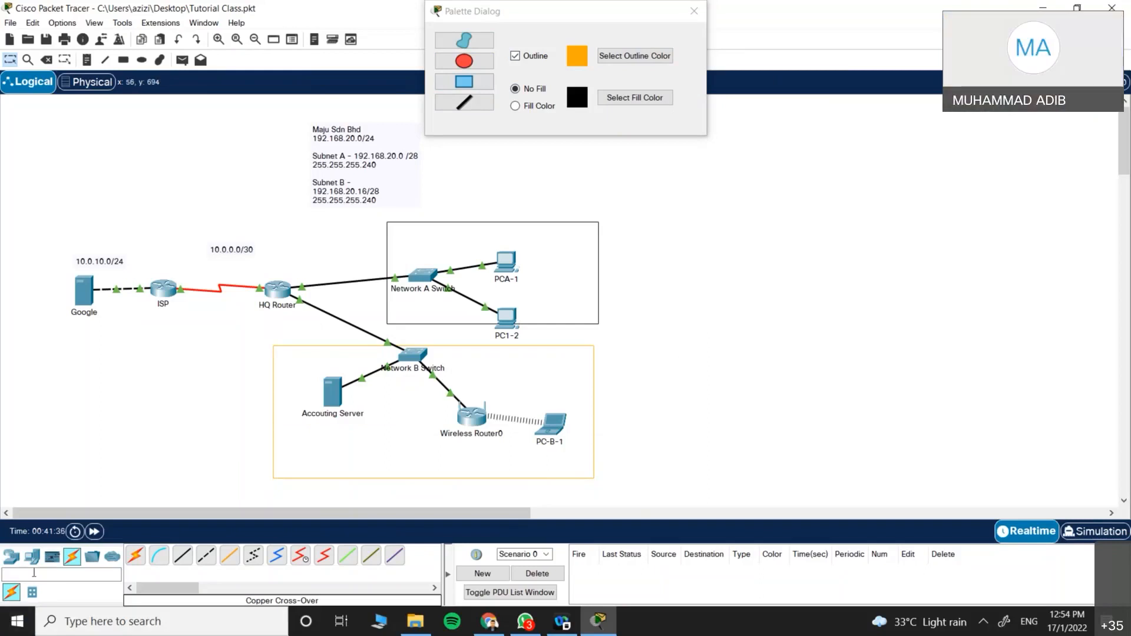
Step: Place a PT-Cloud (Cloud0) and a DSL modem beside it at the lower left of the canvas
left_click(12, 556)
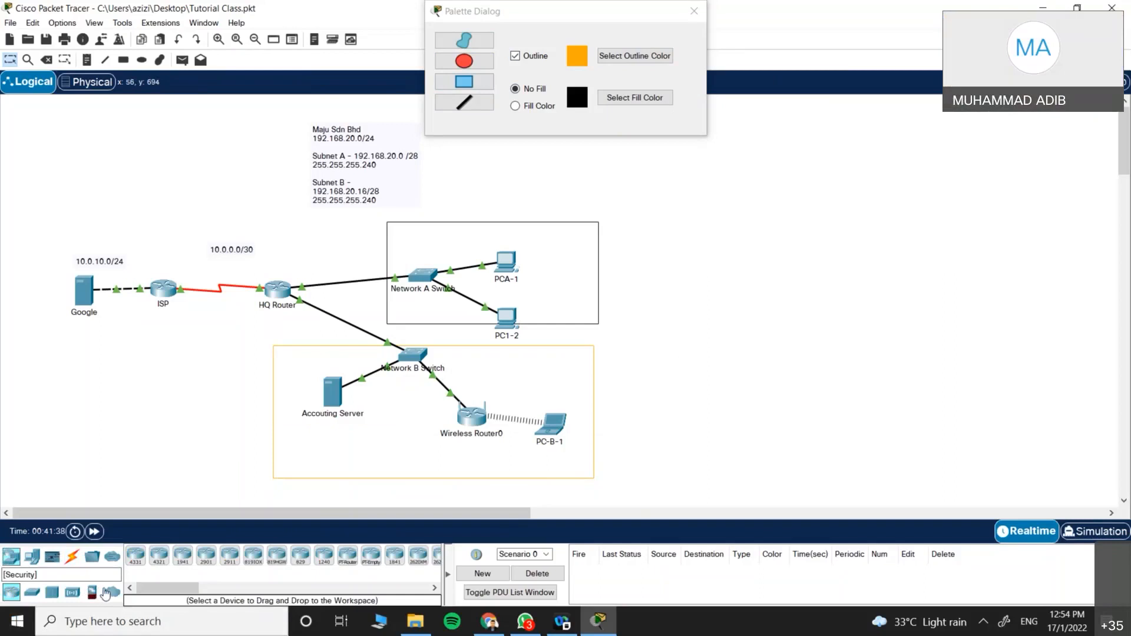
left_click(112, 591)
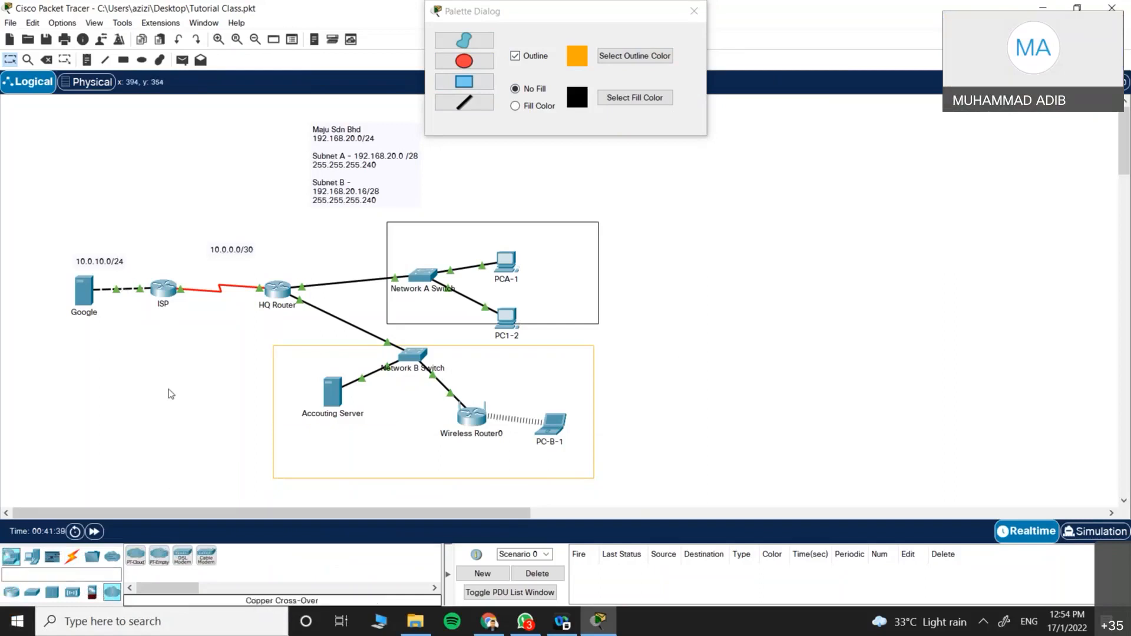
left_click(134, 560)
left_click(99, 395)
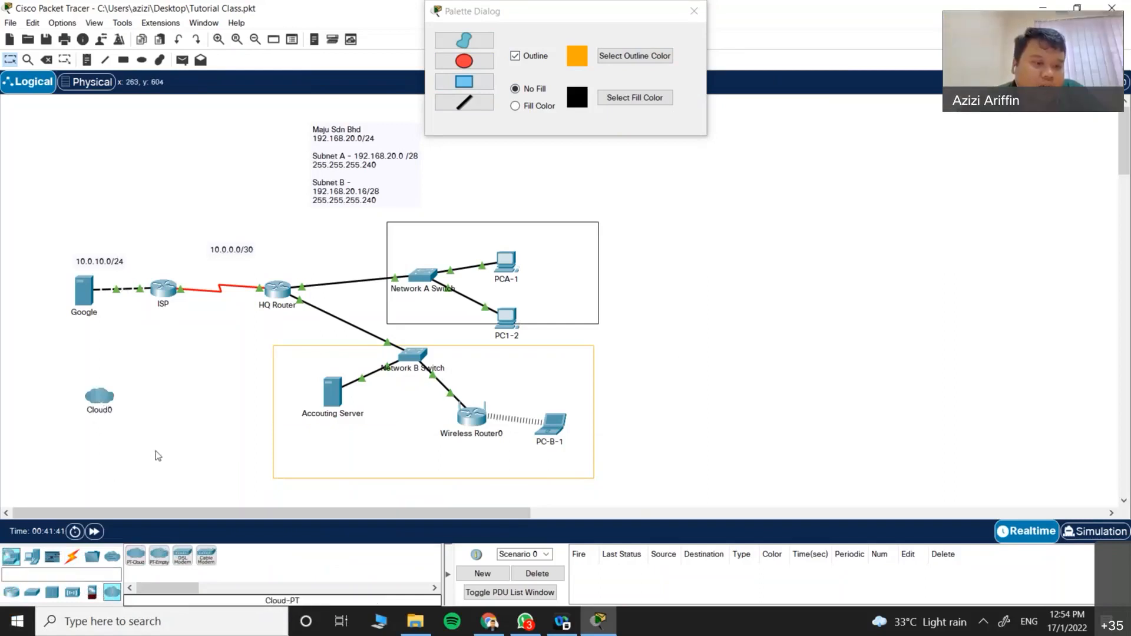
left_click(183, 556)
left_click(189, 444)
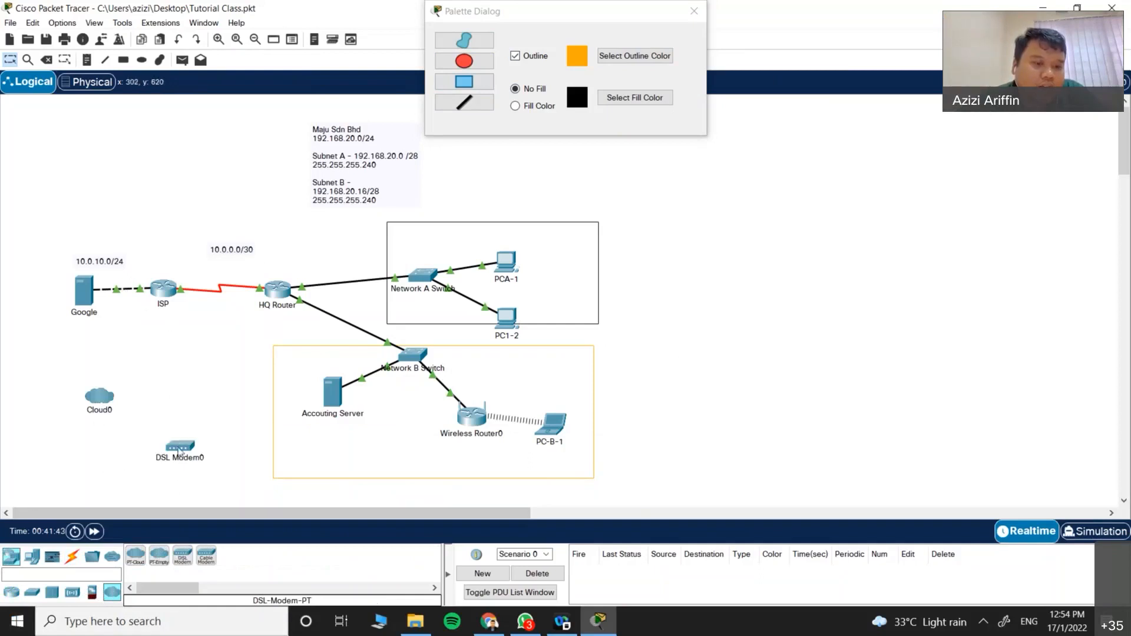
left_click_drag(188, 445, 179, 406)
Step: Cable DSL Modem0 to Cloud0 with an automatic connection and reposition the modem beside the cloud
left_click(73, 556)
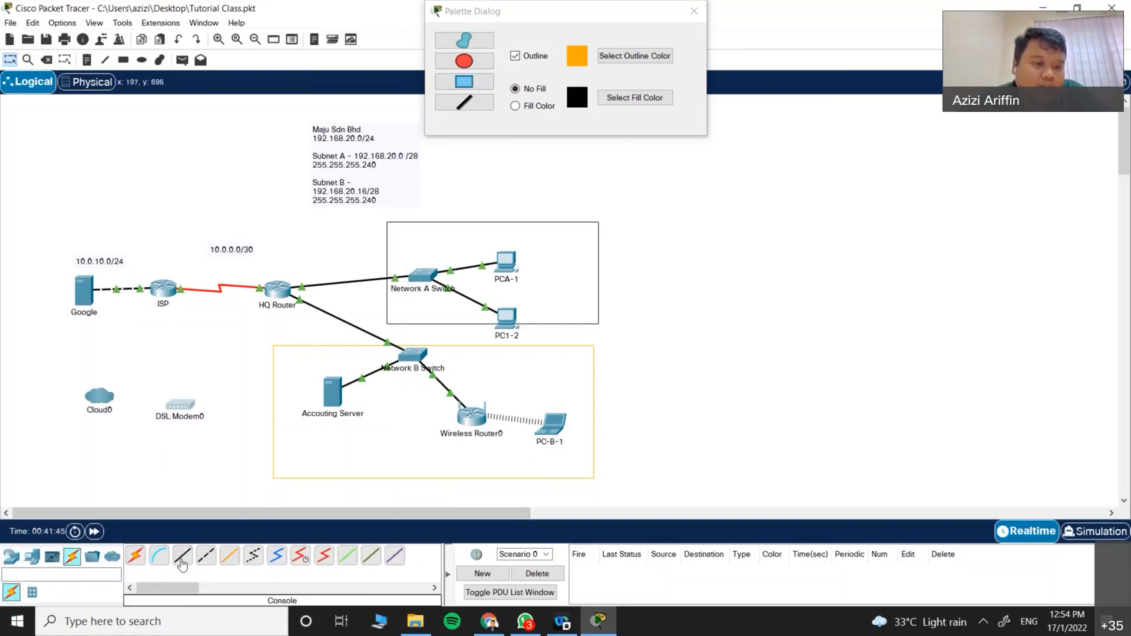
left_click(135, 556)
left_click(173, 405)
left_click(99, 396)
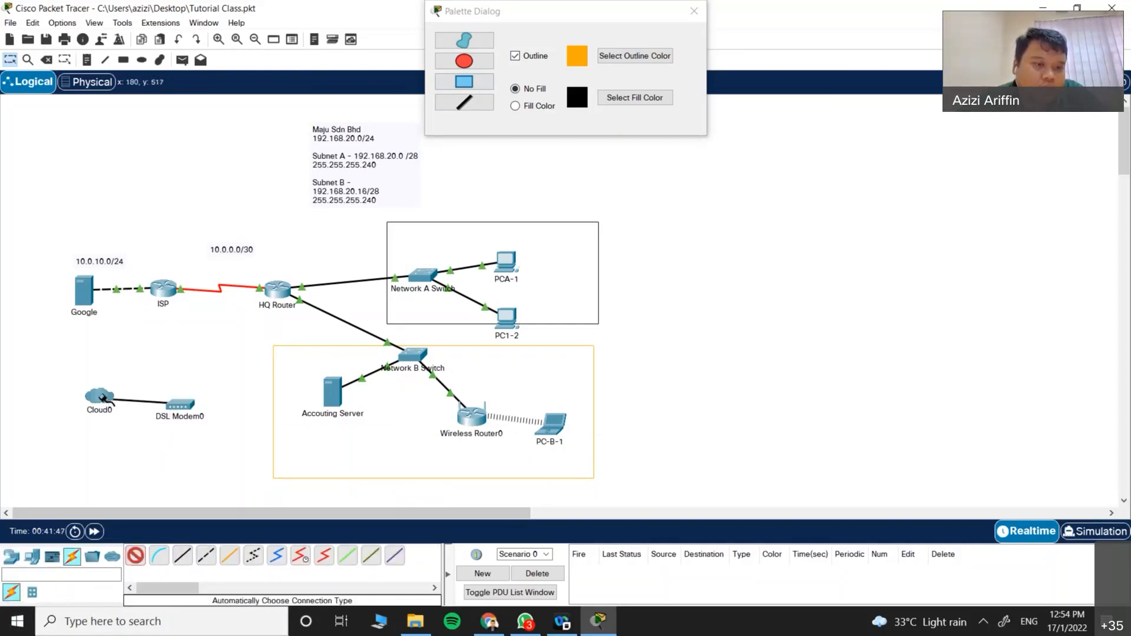
left_click_drag(180, 405, 181, 392)
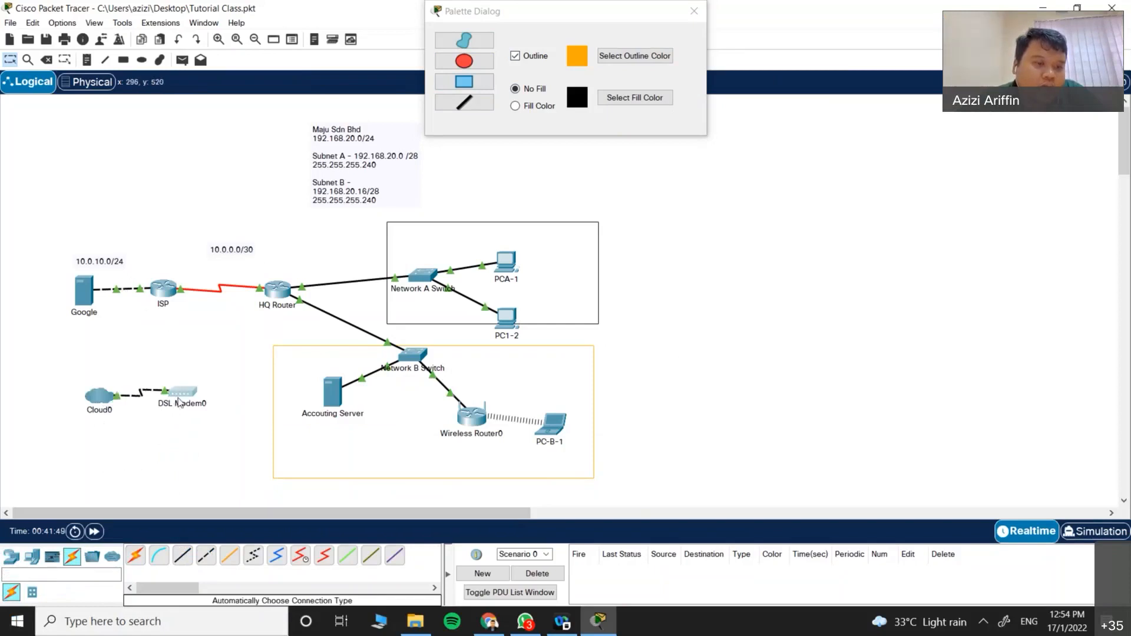
left_click(182, 392)
left_click_drag(405, 103, 376, 185)
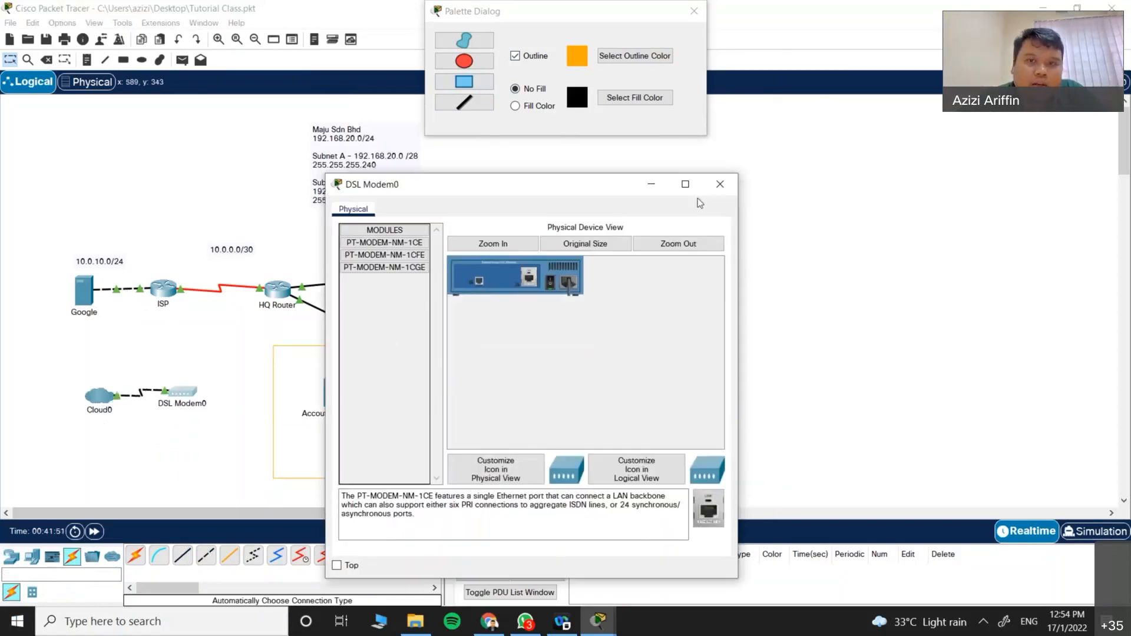
left_click(722, 182)
left_click_drag(167, 411, 155, 439)
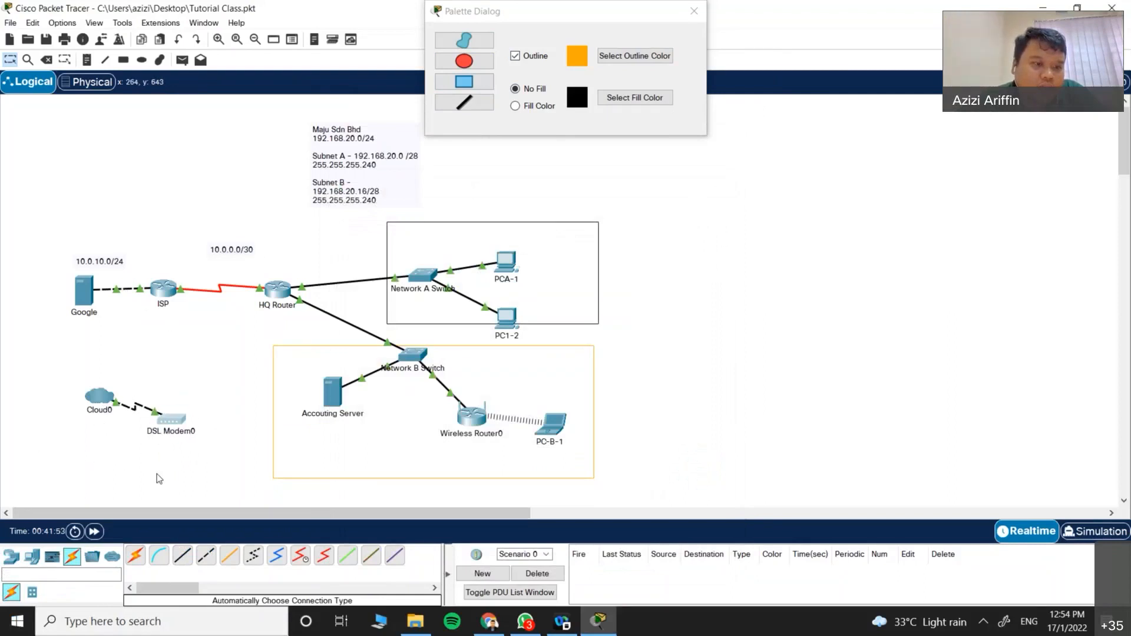
Step: Add 1941 router Router5 right of DSL Modem0, then select the new devices and the Google/ISP/HQ area
left_click(11, 556)
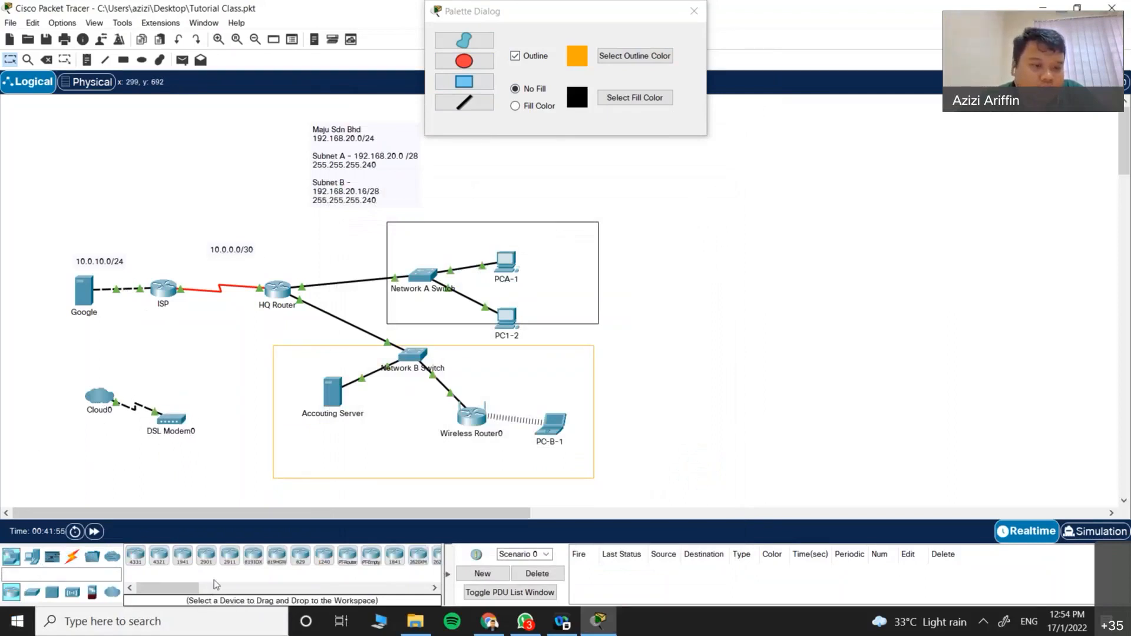
left_click_drag(181, 561, 236, 430)
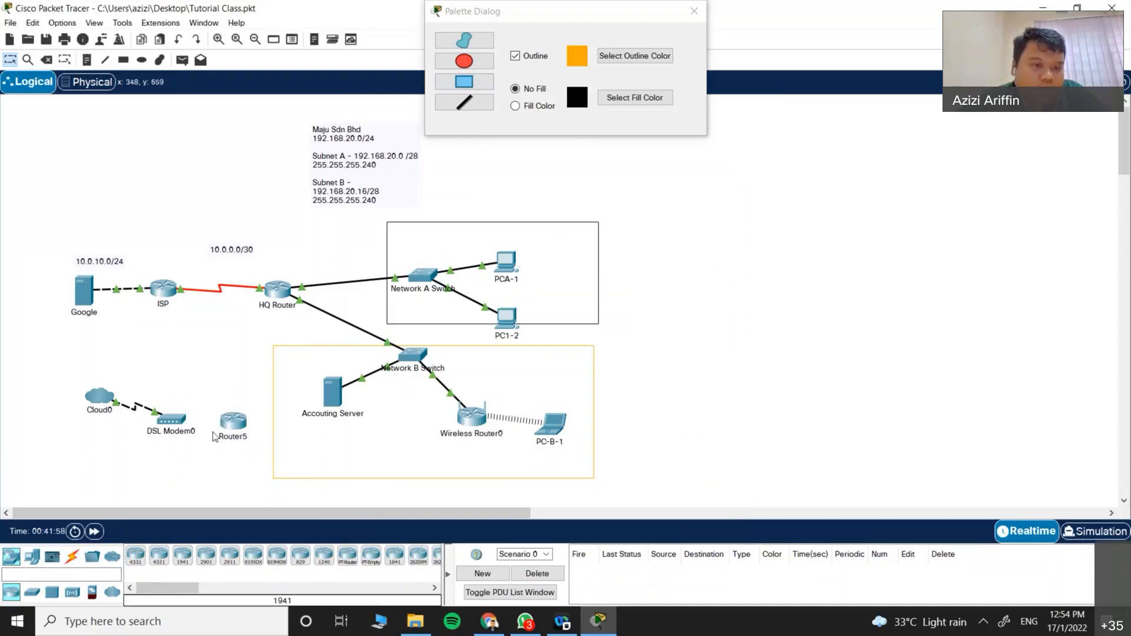
left_click_drag(43, 360, 252, 471)
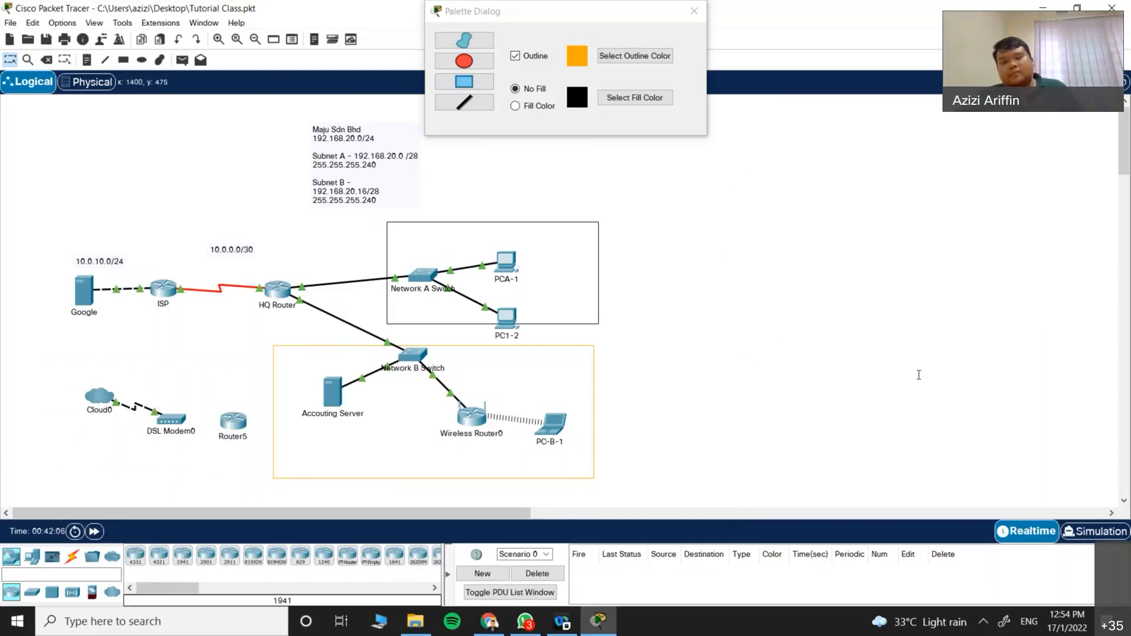
scroll(333, 379, "down", 4)
scroll(322, 353, "up", 4)
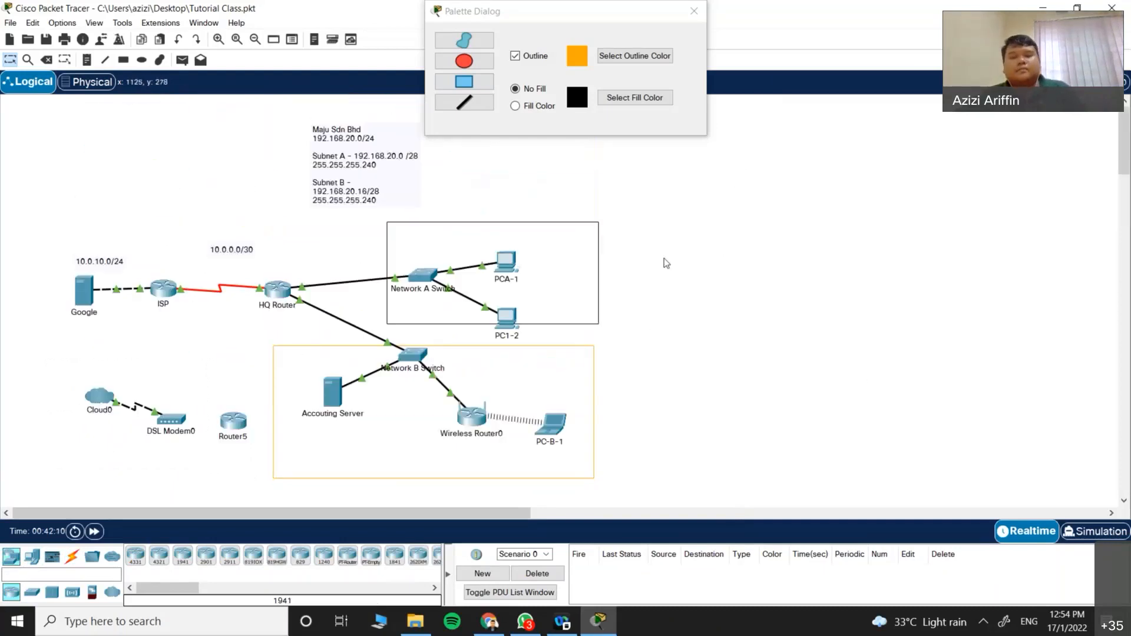
left_click_drag(52, 183, 294, 356)
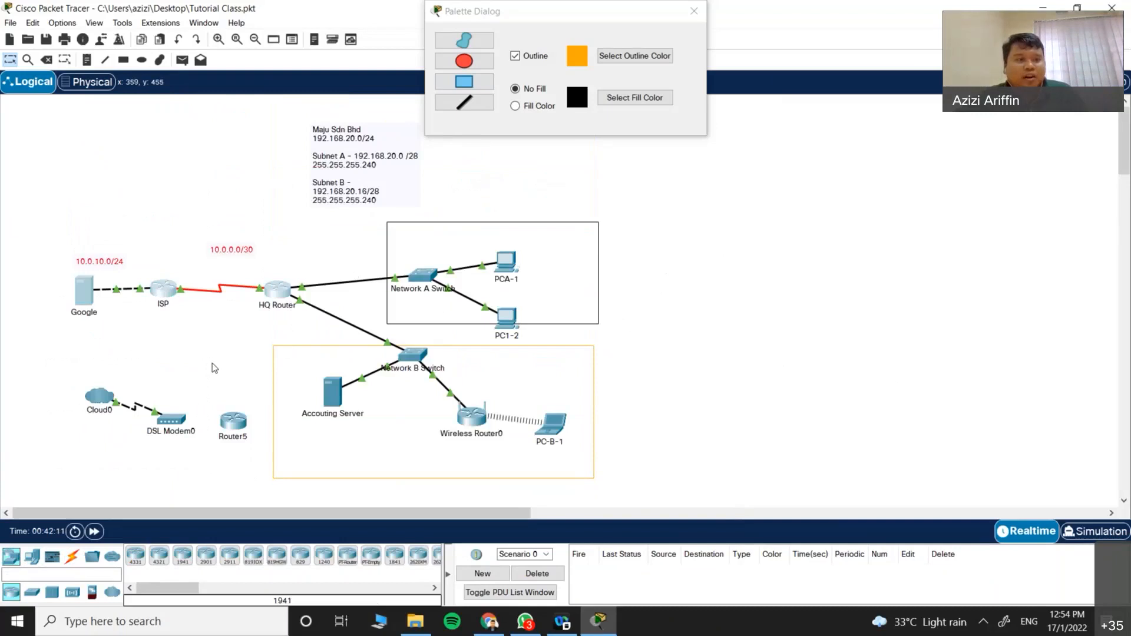